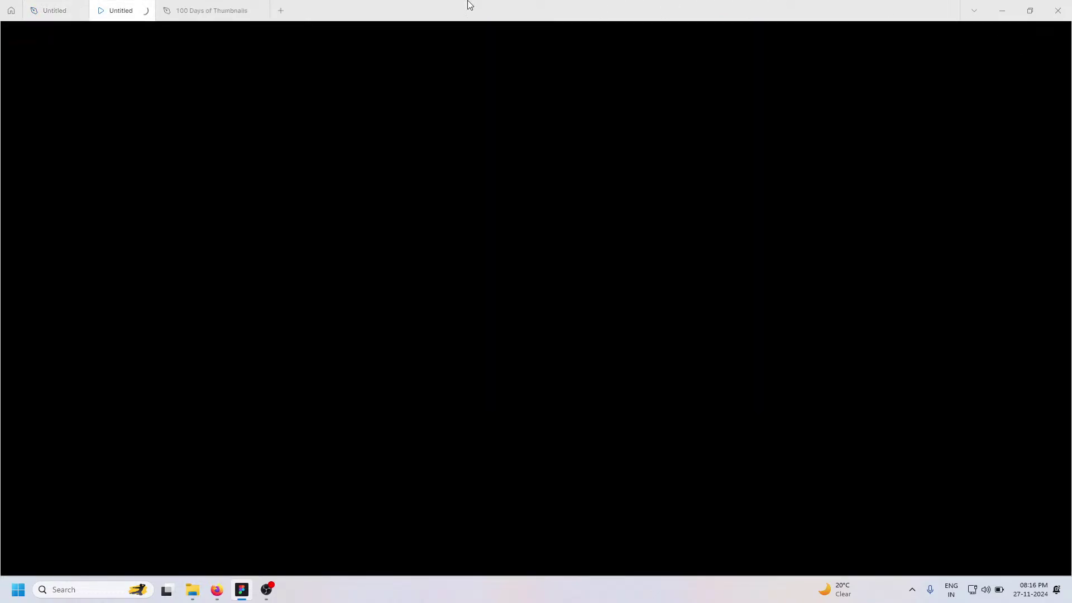
Close the 100 Days of Thumbnails file and set the Untitled design file's prototype device to Android Expanded
left_click(258, 11)
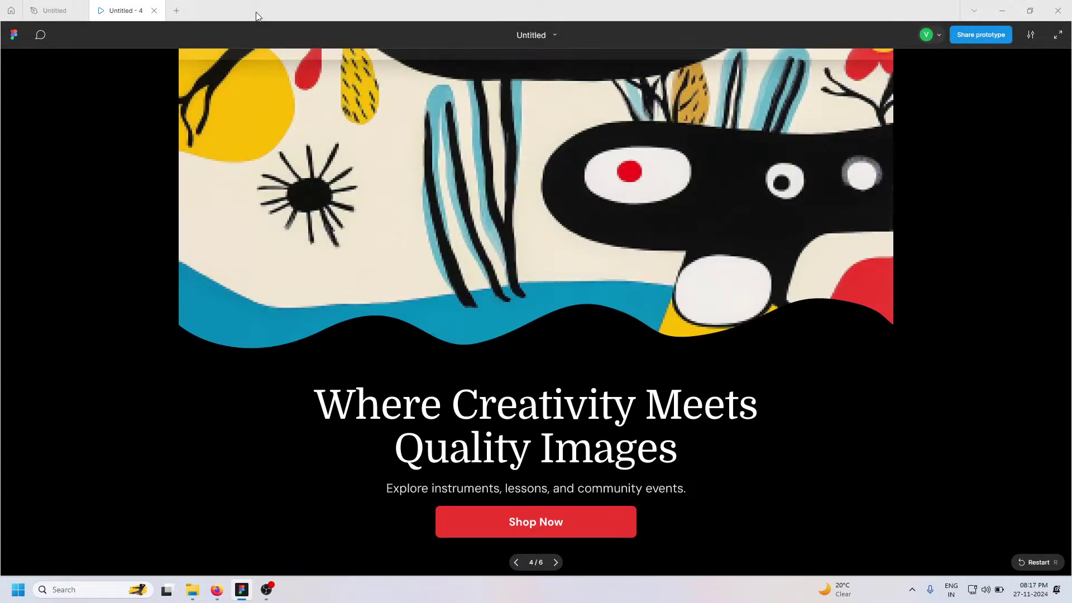
left_click(55, 10)
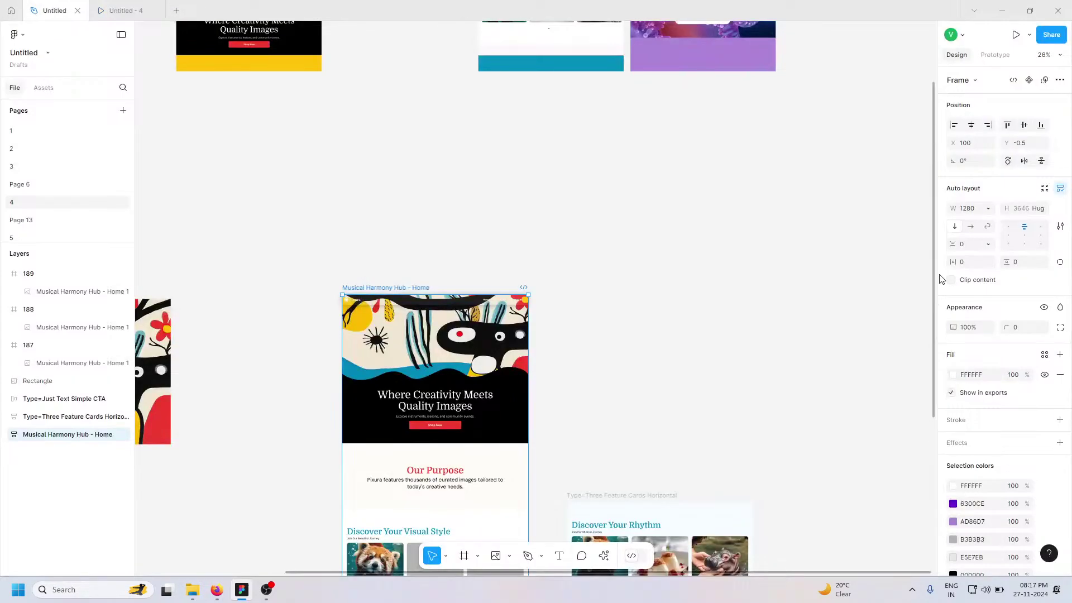
left_click(996, 54)
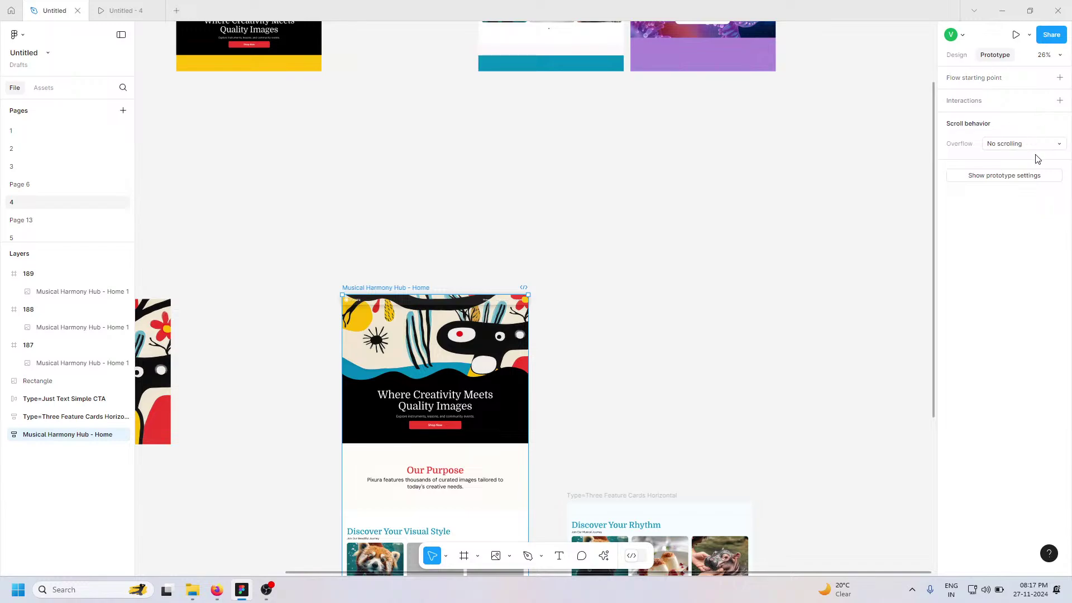
left_click(1015, 177)
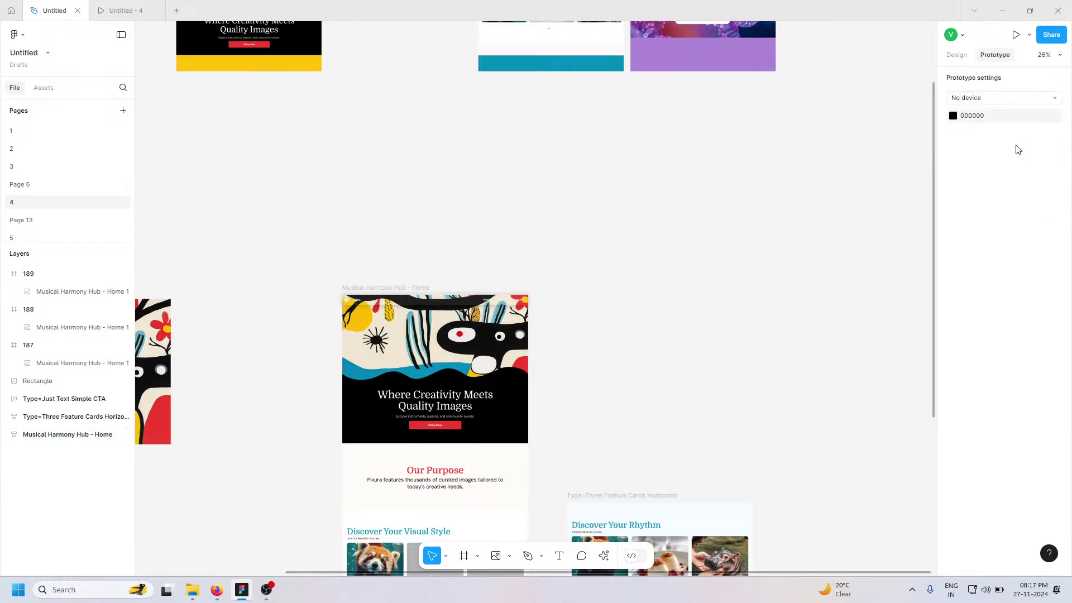
left_click(1022, 101)
left_click(996, 313)
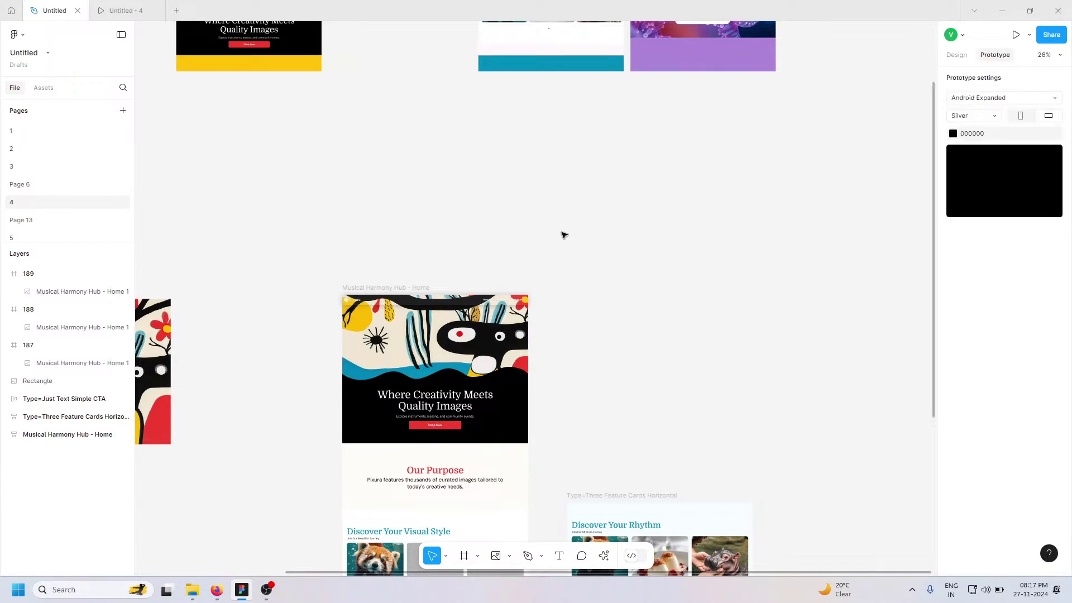
Review the Pixura home page prototype in full screen, from the hero image to the Sign Up form, and exit full screen
left_click(128, 10)
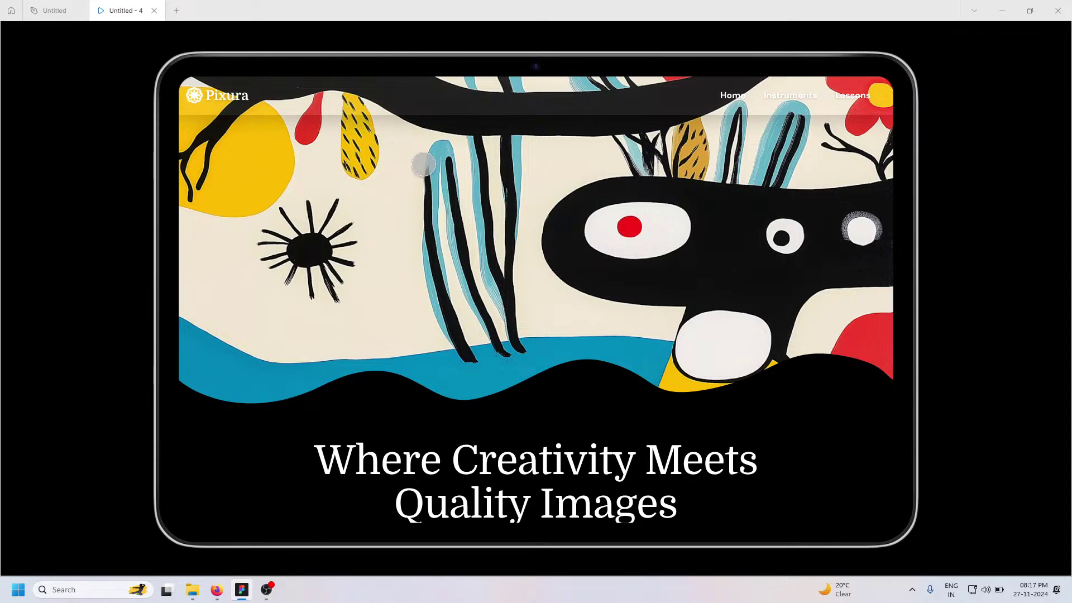
scroll(485, 342, "down", 1)
scroll(488, 320, "up", 1)
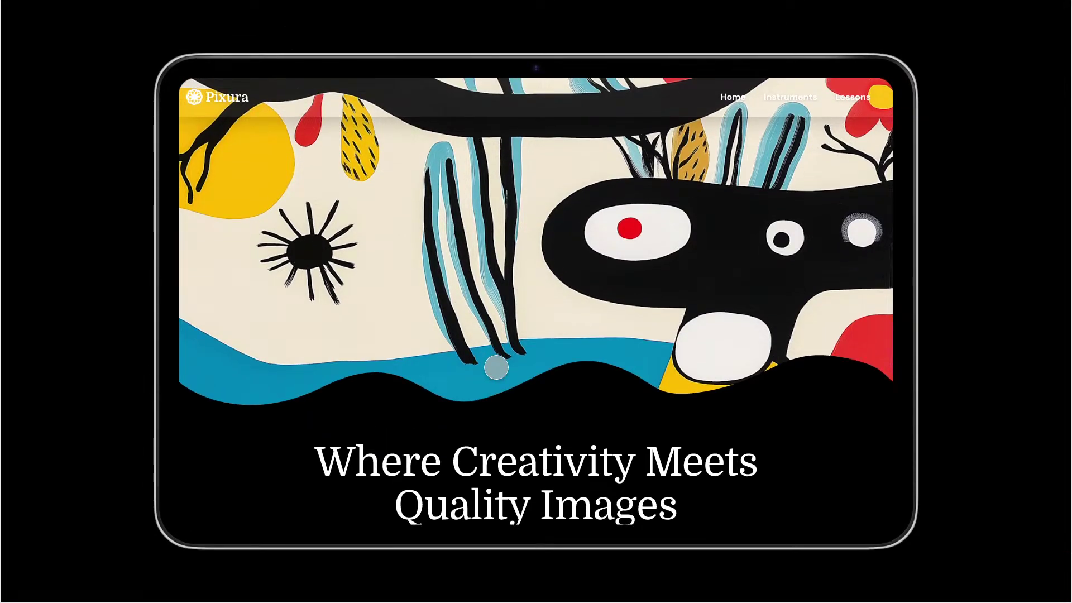
scroll(524, 400, "down", 8)
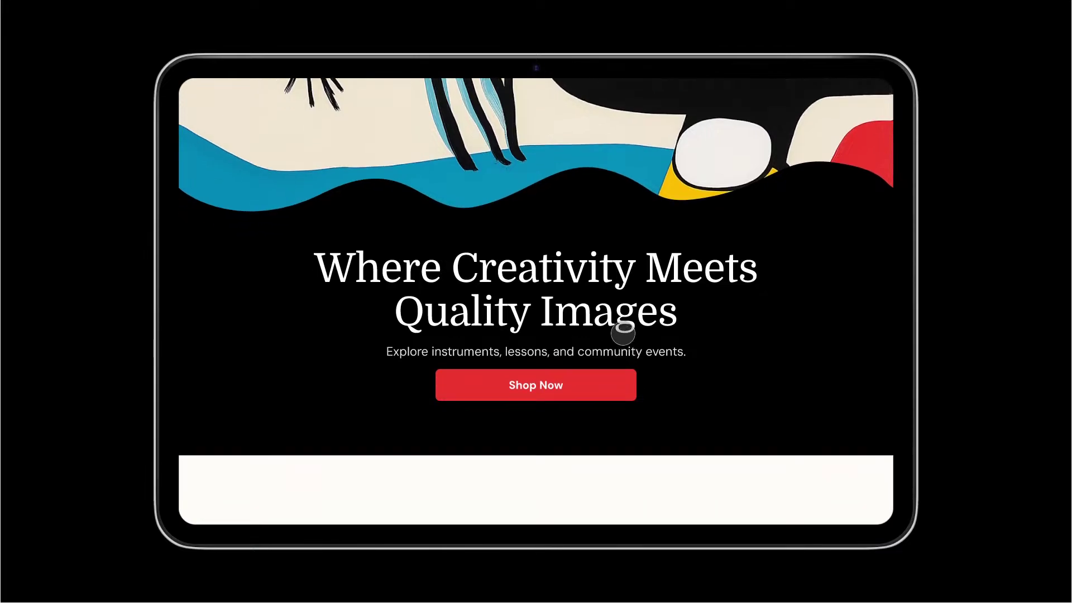
scroll(374, 340, "up", 10)
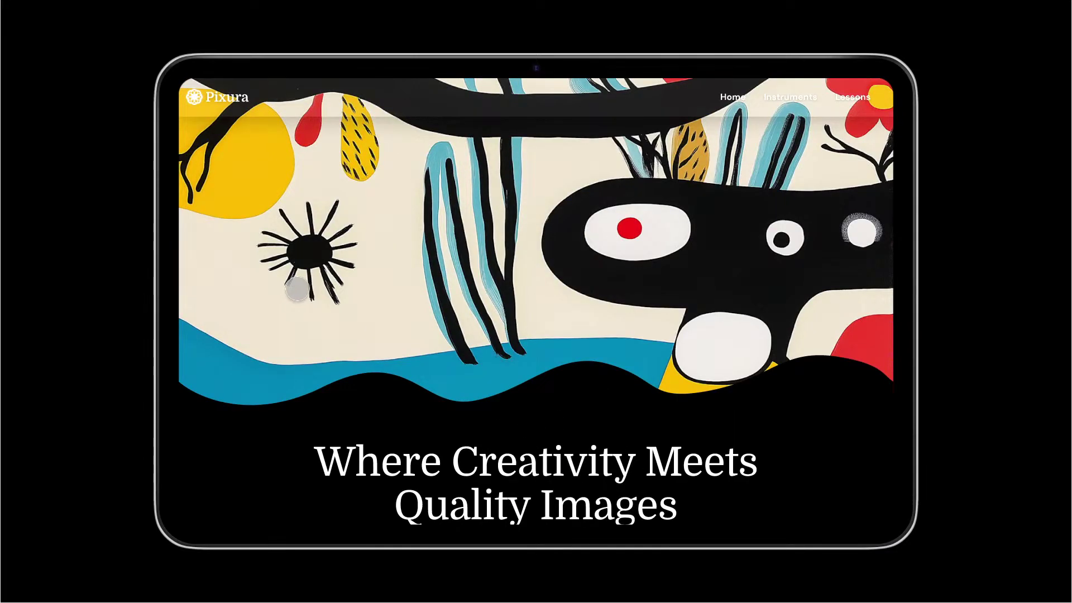
scroll(371, 297, "down", 15)
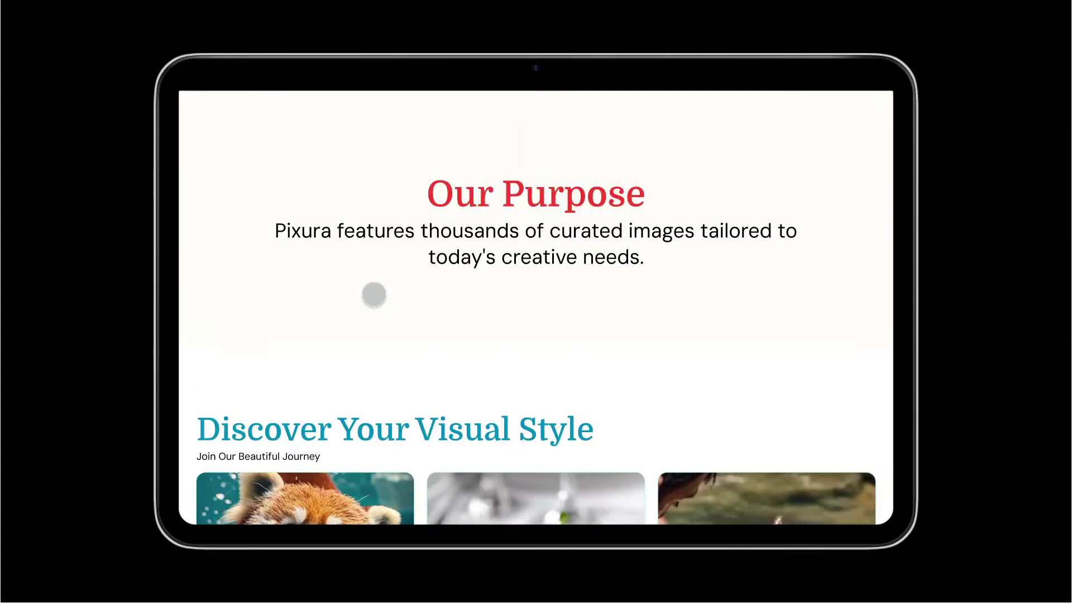
scroll(371, 294, "down", 9)
scroll(375, 293, "down", 2)
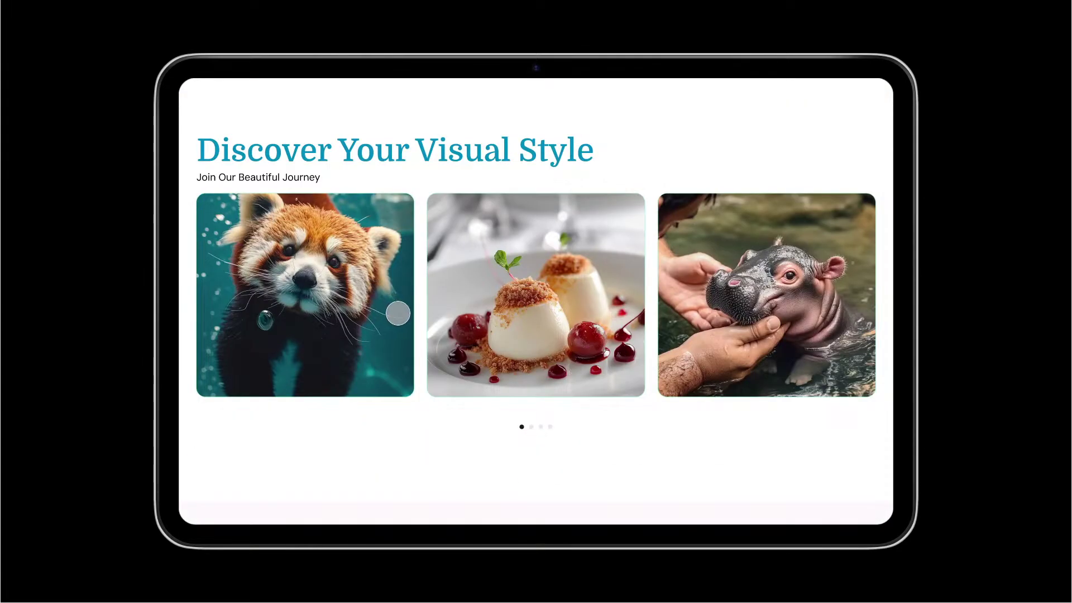
scroll(397, 311, "up", 2)
scroll(400, 312, "down", 10)
scroll(400, 312, "down", 8)
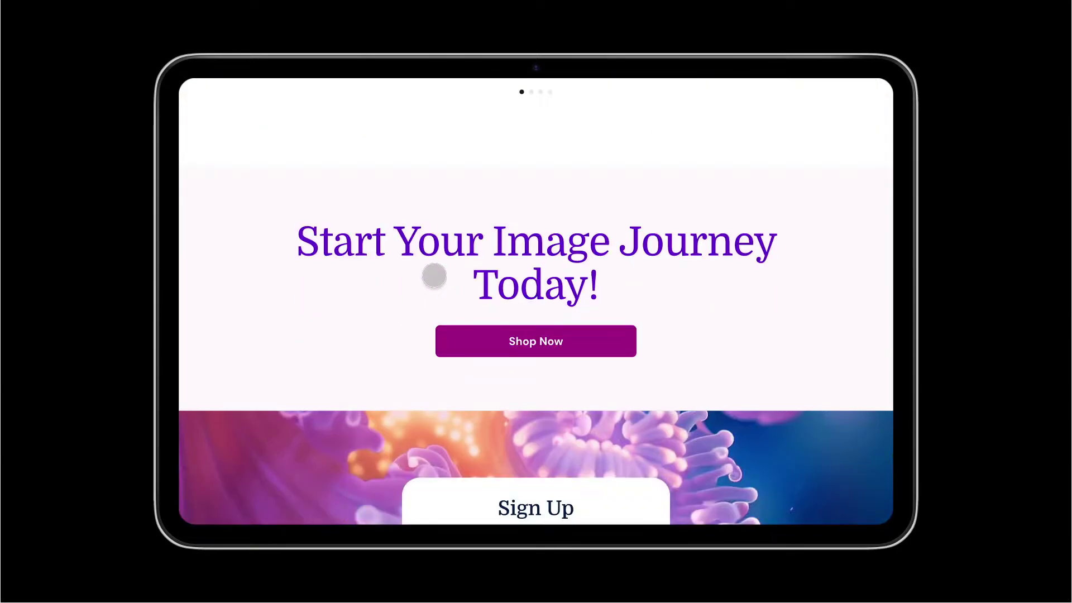
scroll(358, 266, "down", 2)
scroll(359, 264, "up", 20)
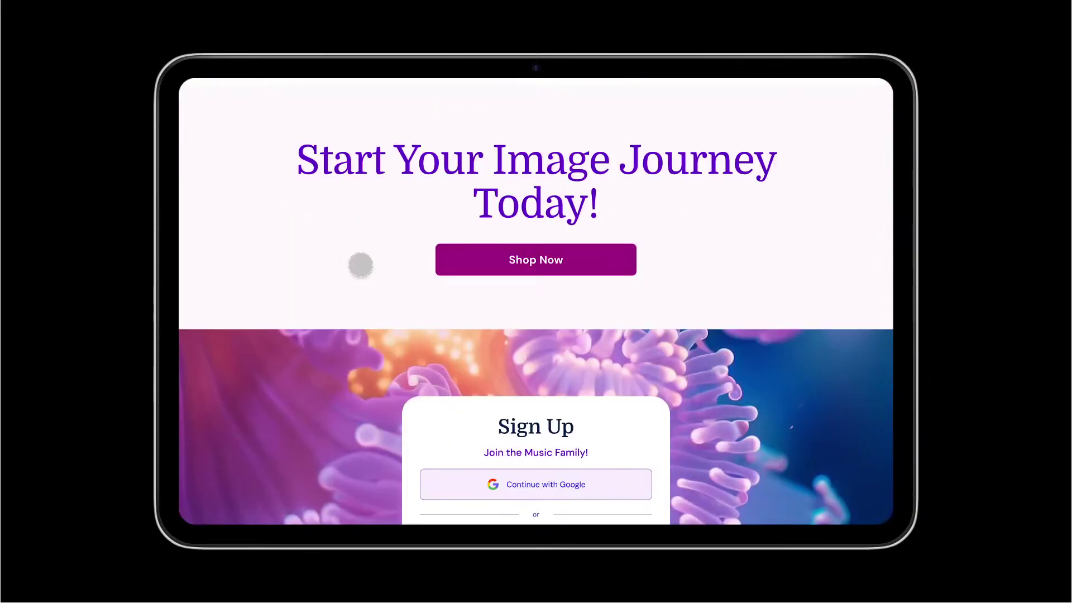
scroll(362, 257, "up", 5)
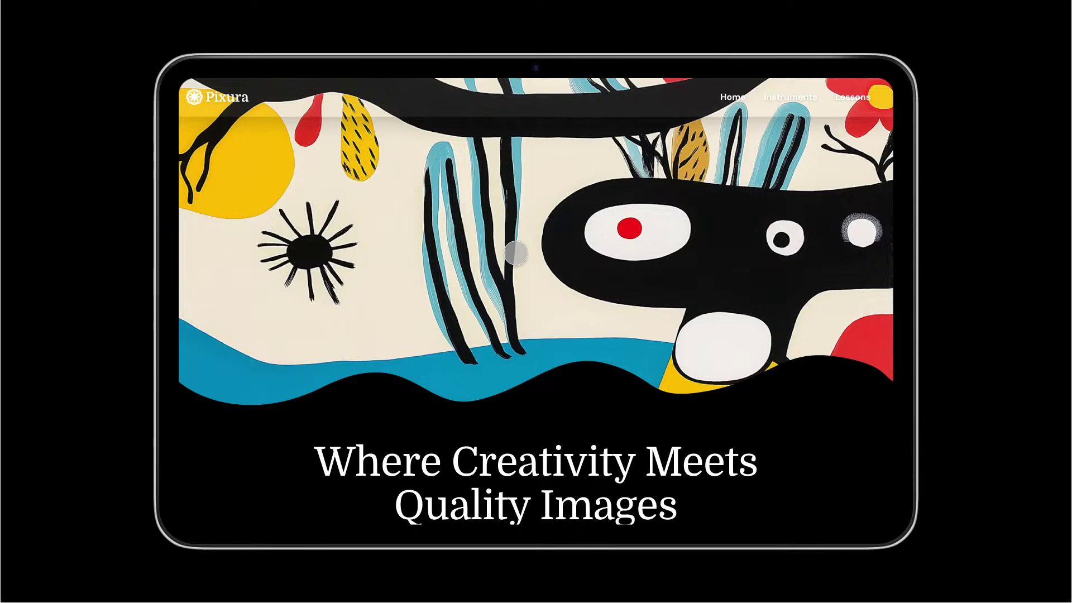
scroll(516, 254, "down", 10)
scroll(516, 254, "up", 2)
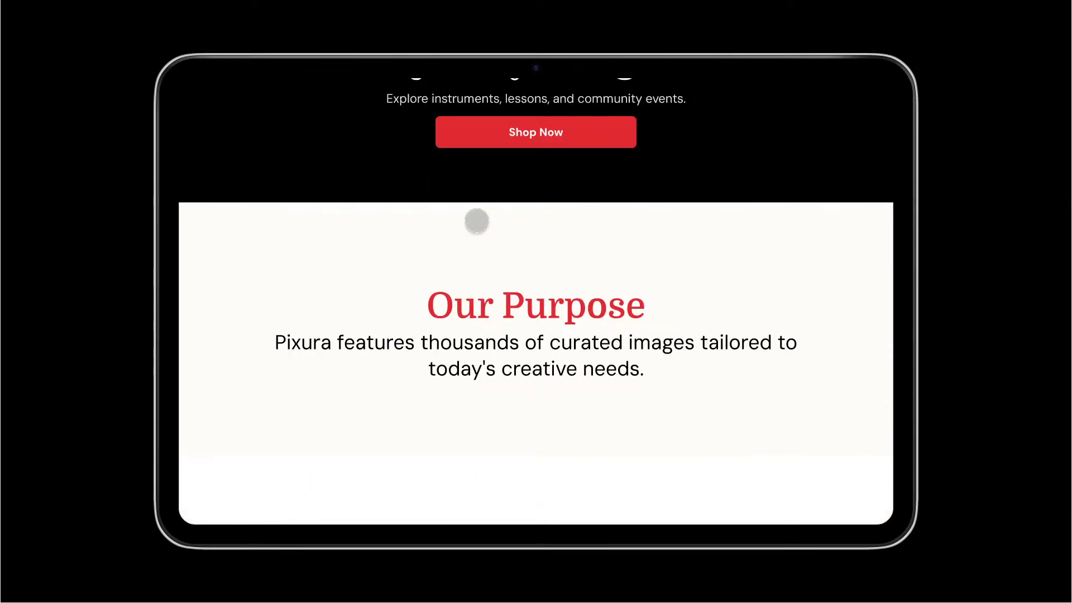
scroll(424, 292, "down", 5)
scroll(421, 282, "down", 10)
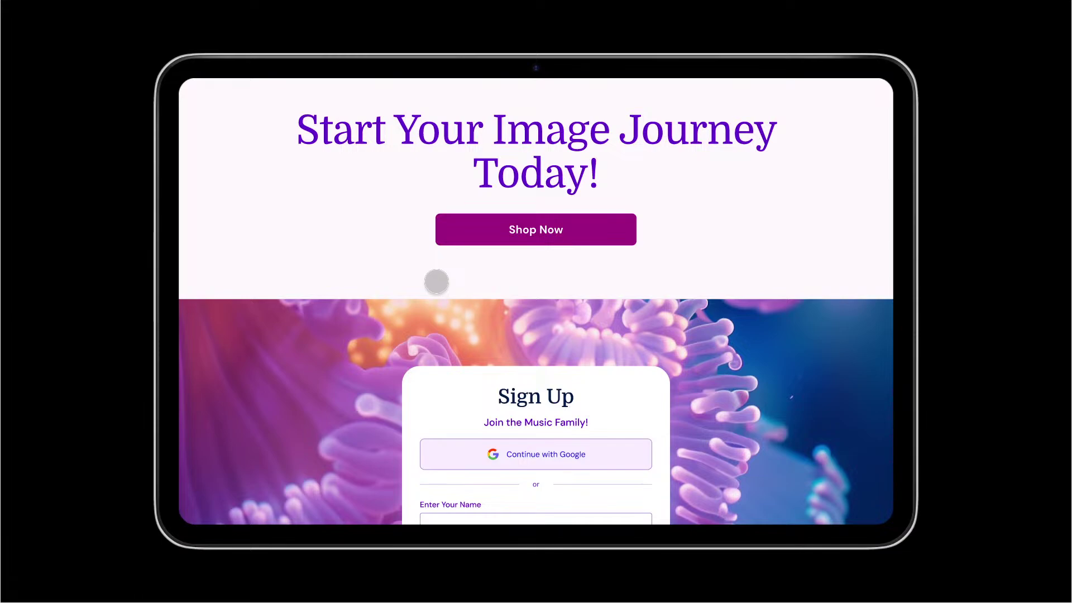
scroll(435, 280, "down", 6)
scroll(467, 335, "up", 8)
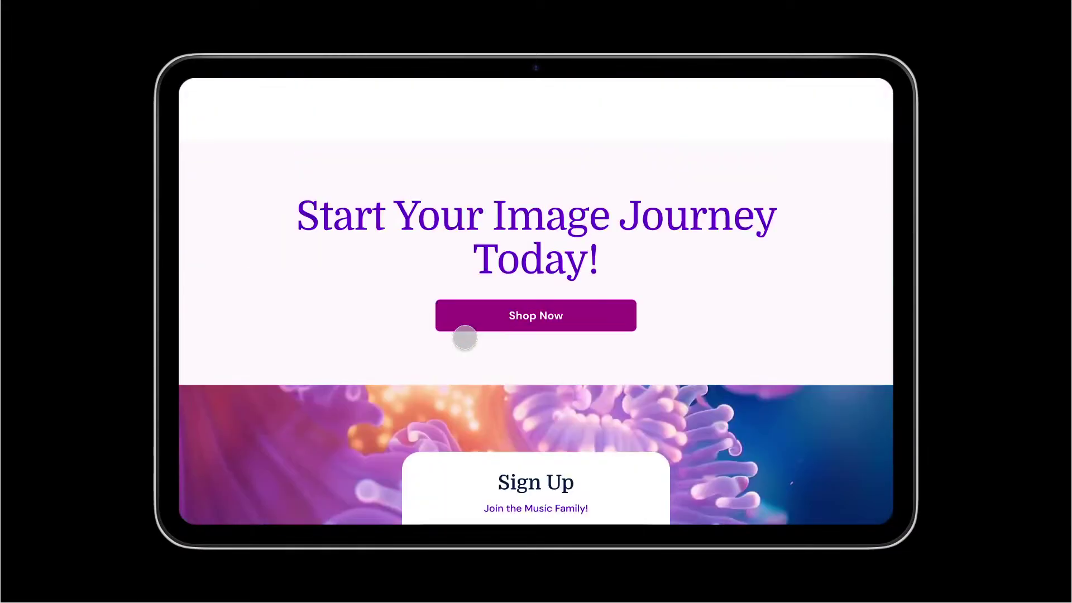
scroll(465, 337, "up", 15)
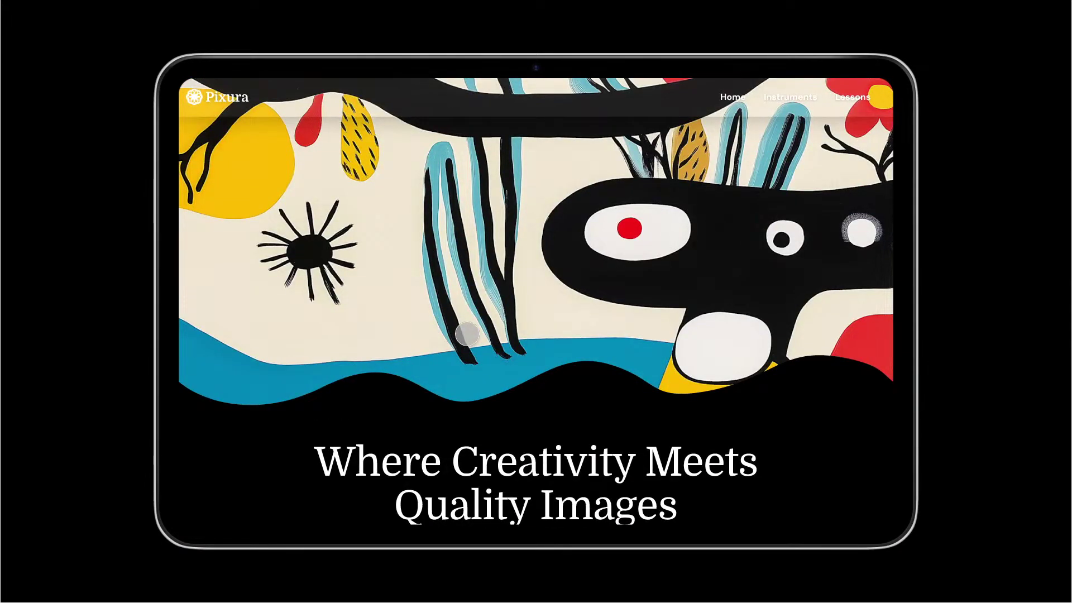
scroll(467, 335, "down", 6)
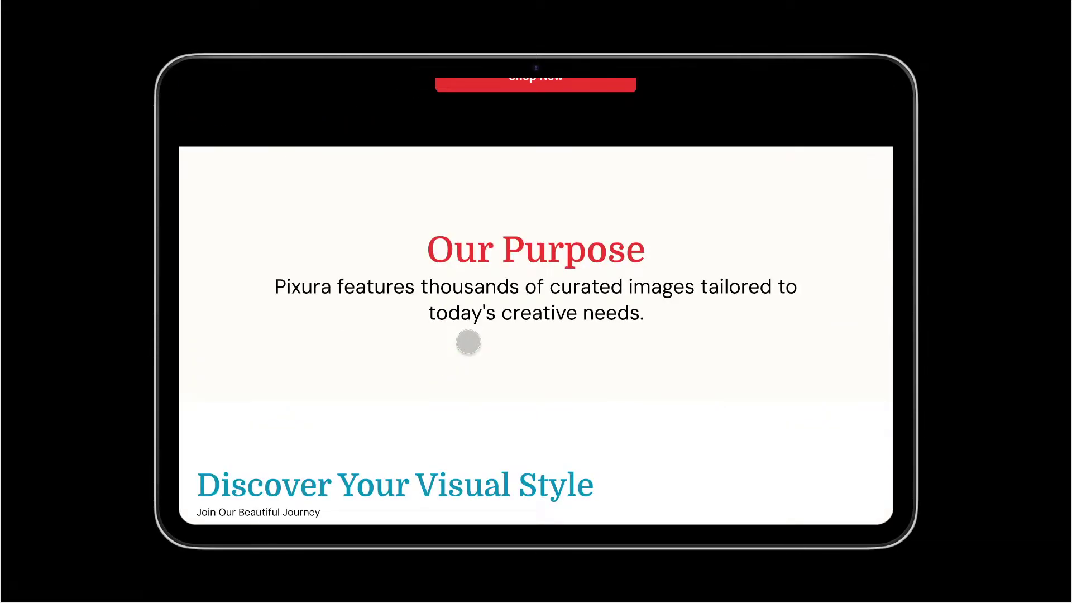
scroll(468, 341, "down", 2)
scroll(505, 359, "up", 10)
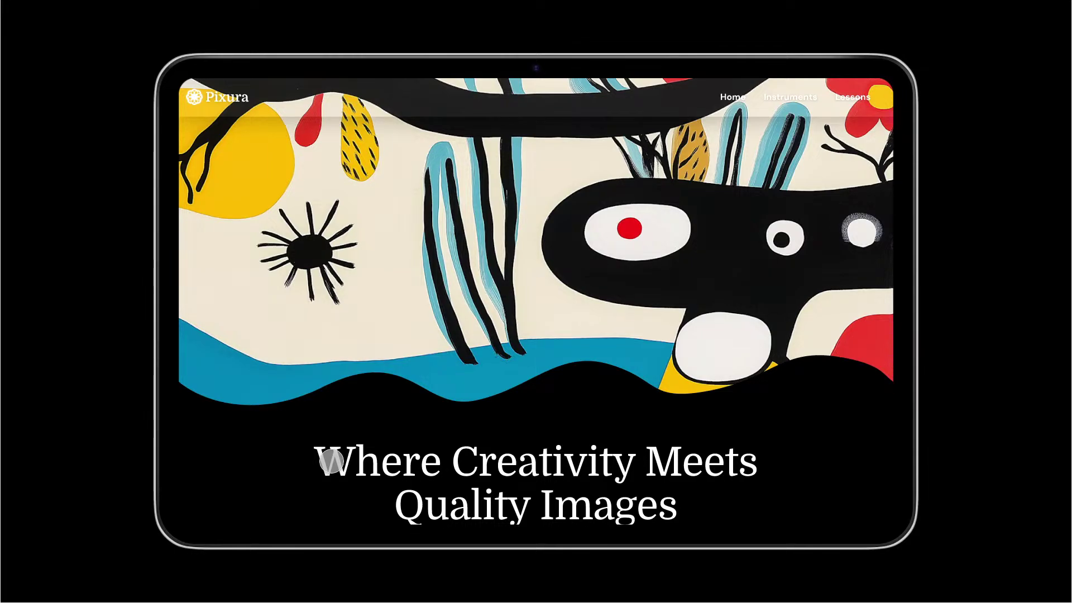
mouse_move(979, 6)
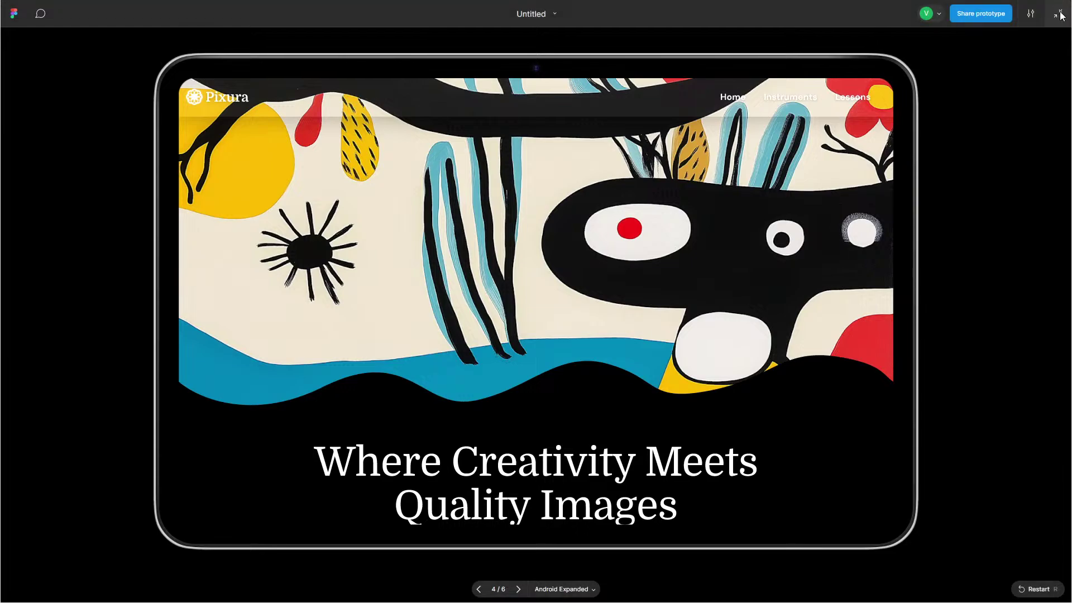
left_click(1061, 15)
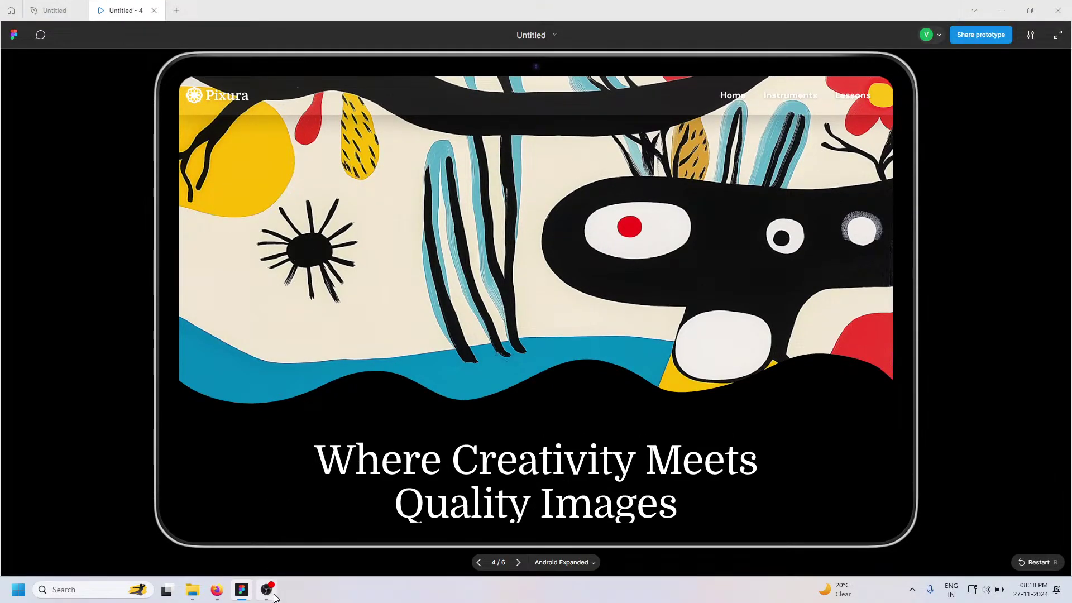
Switch to OBS to show the Video Capture Device source and return to the prototype
left_click(268, 591)
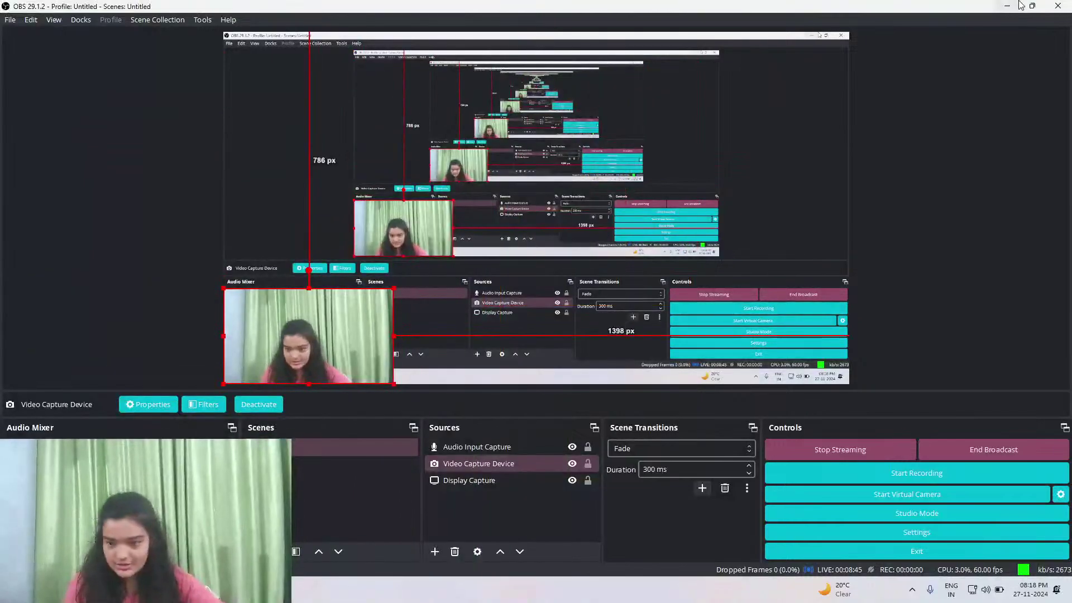
left_click(1007, 5)
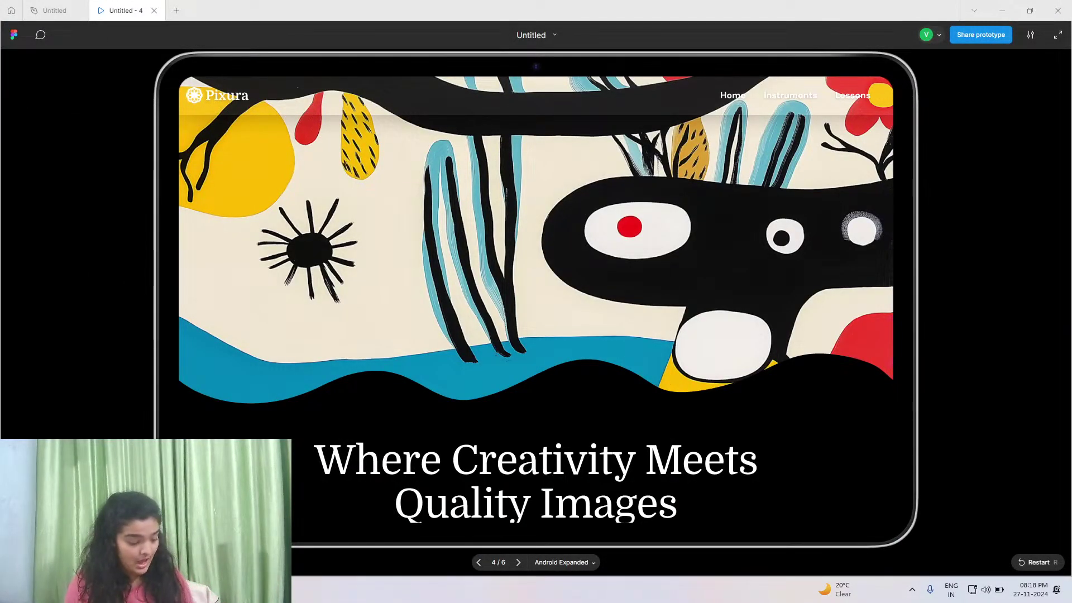
Switch to Firefox, load figma.com in a new tab, and open another blank tab
key("alt+Tab")
left_click(216, 6)
type("figma")
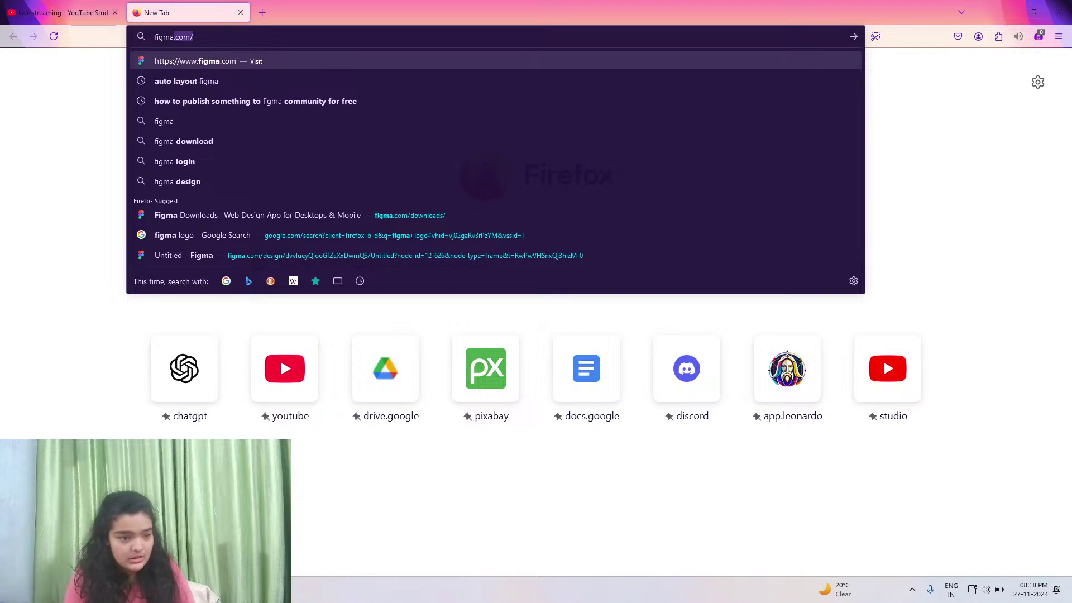
left_click(237, 62)
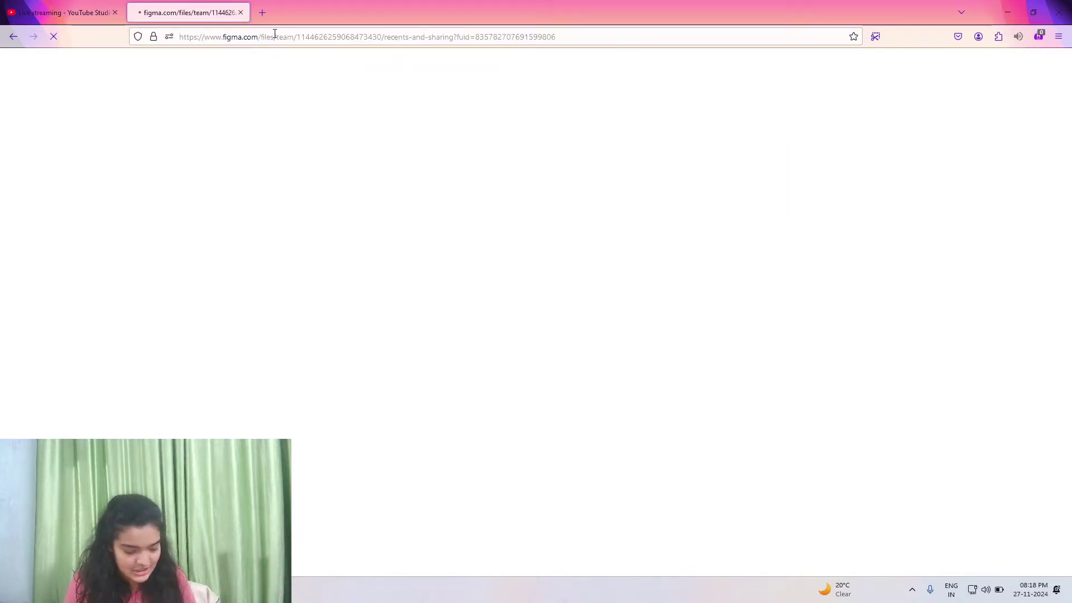
left_click(262, 12)
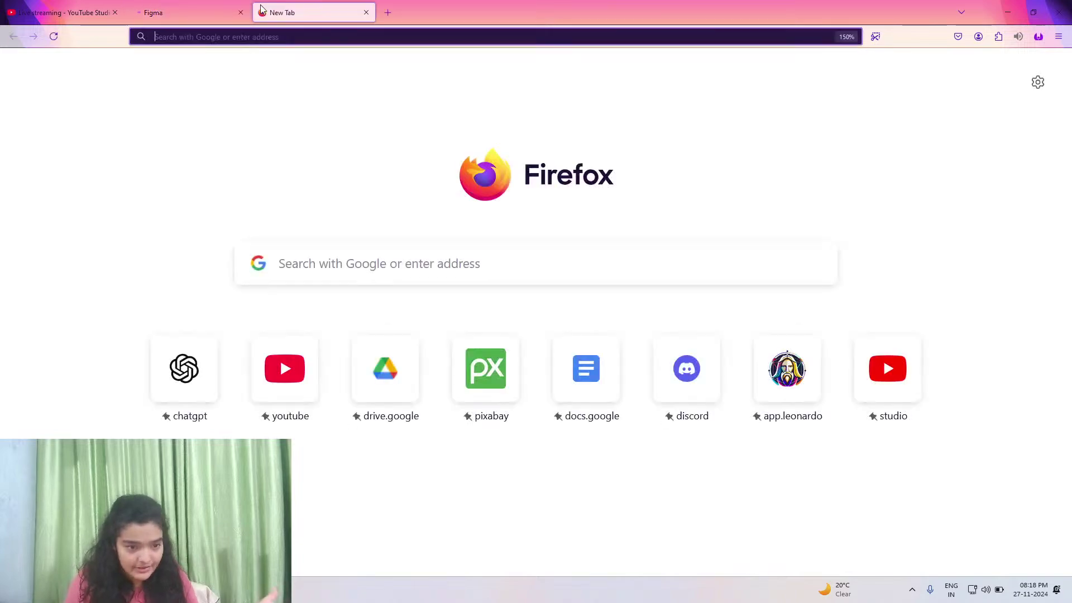
Switch back to Figma and create a new design file from the home screen in a restored window
key("alt+Tab")
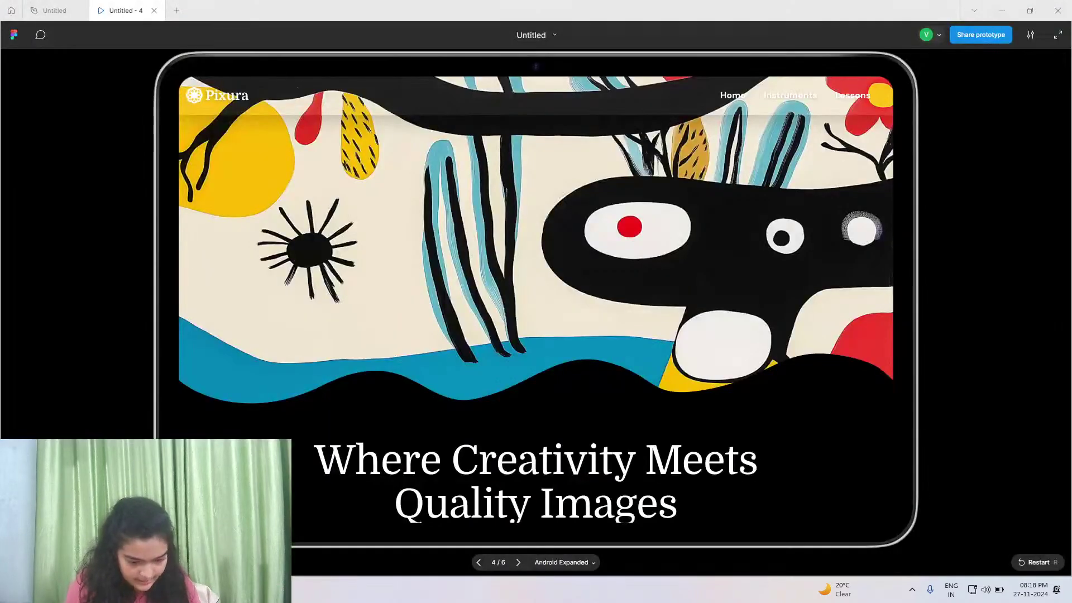
left_click(11, 10)
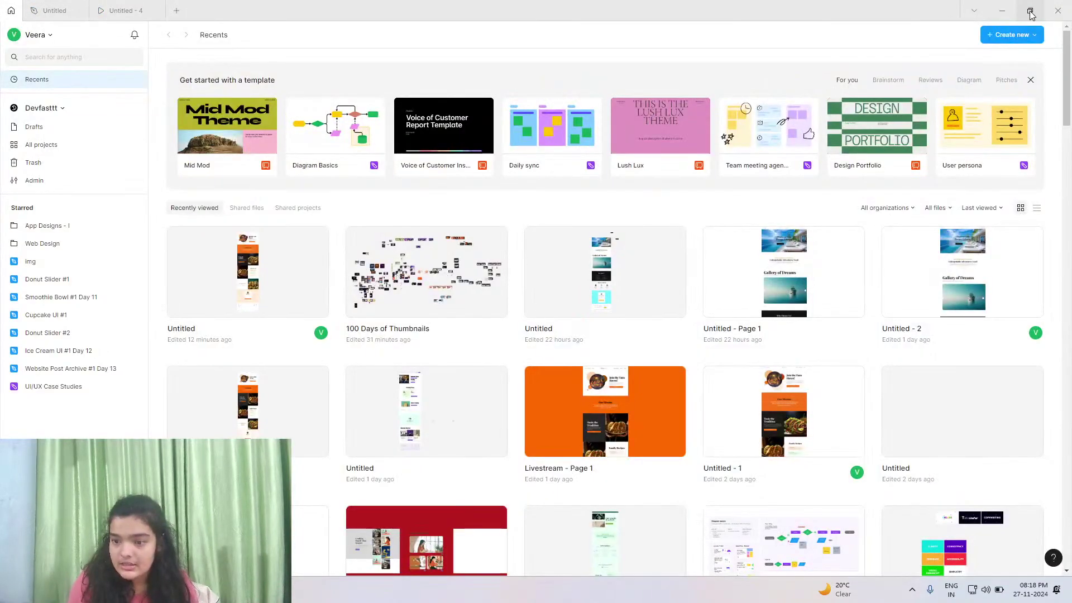
left_click(1030, 11)
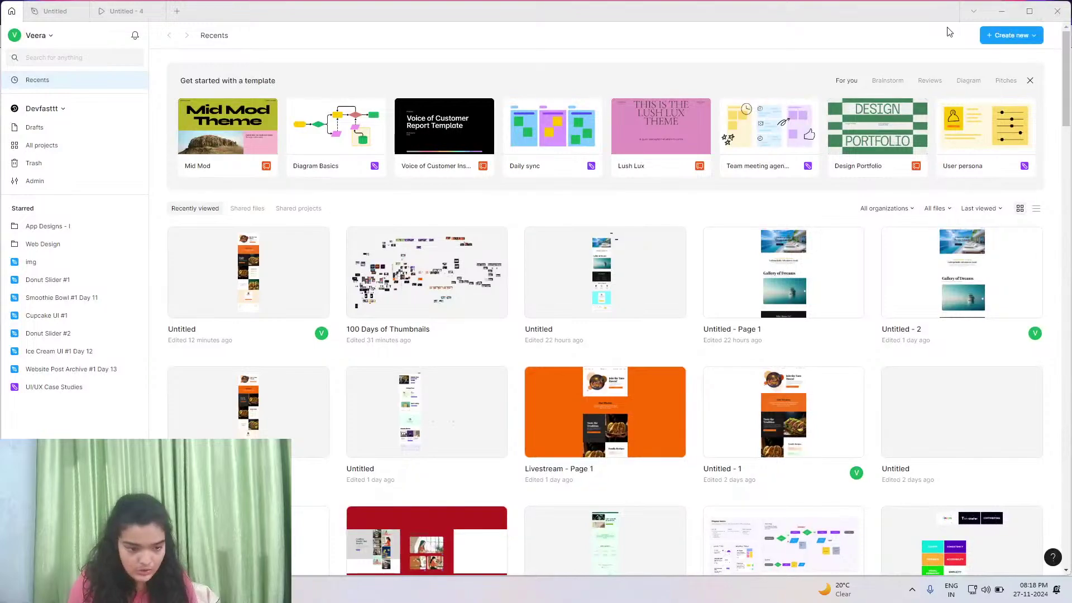
left_click(998, 43)
left_click(997, 61)
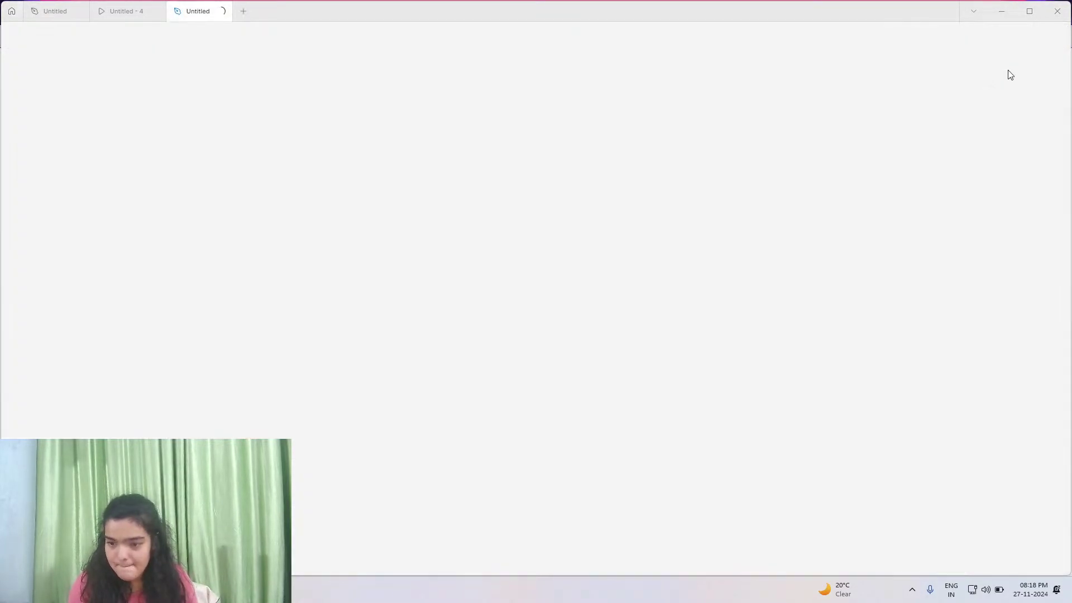
Return to the original Untitled design file and examine the Musical Harmony Hub - Home frame's hero and Our Purpose sections
left_click(48, 17)
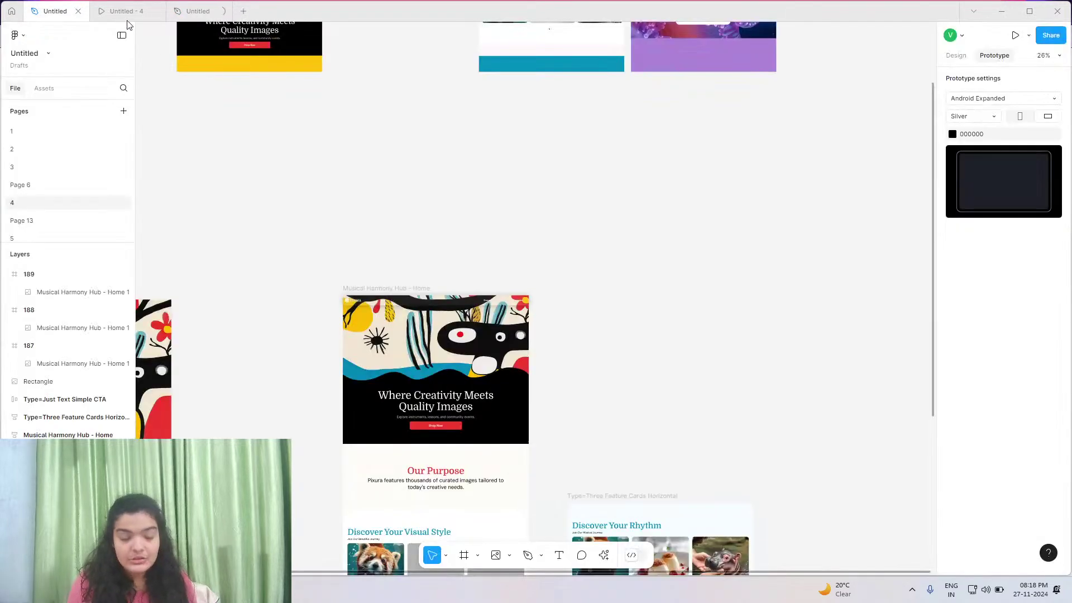
scroll(262, 193, "down", 3)
scroll(272, 185, "up", 4)
scroll(414, 140, "up", 3)
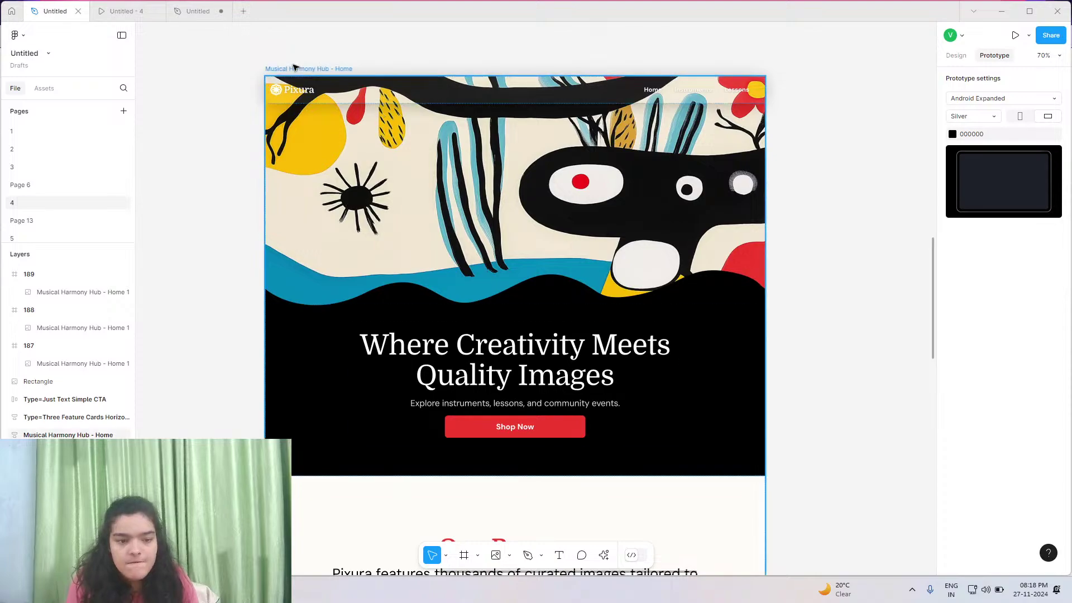
scroll(456, 155, "down", 4)
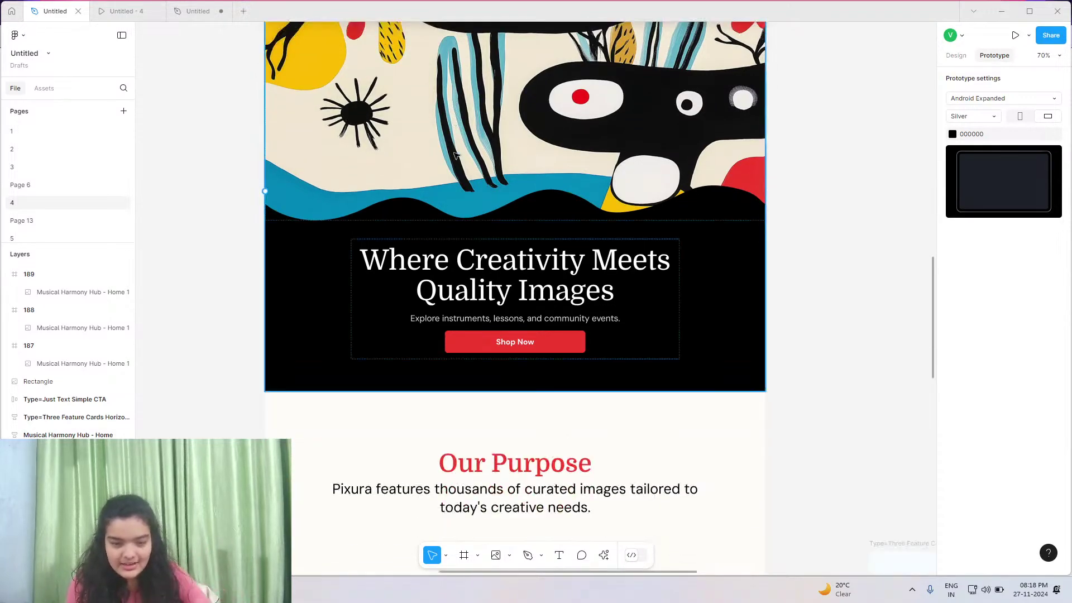
scroll(508, 243, "down", 10)
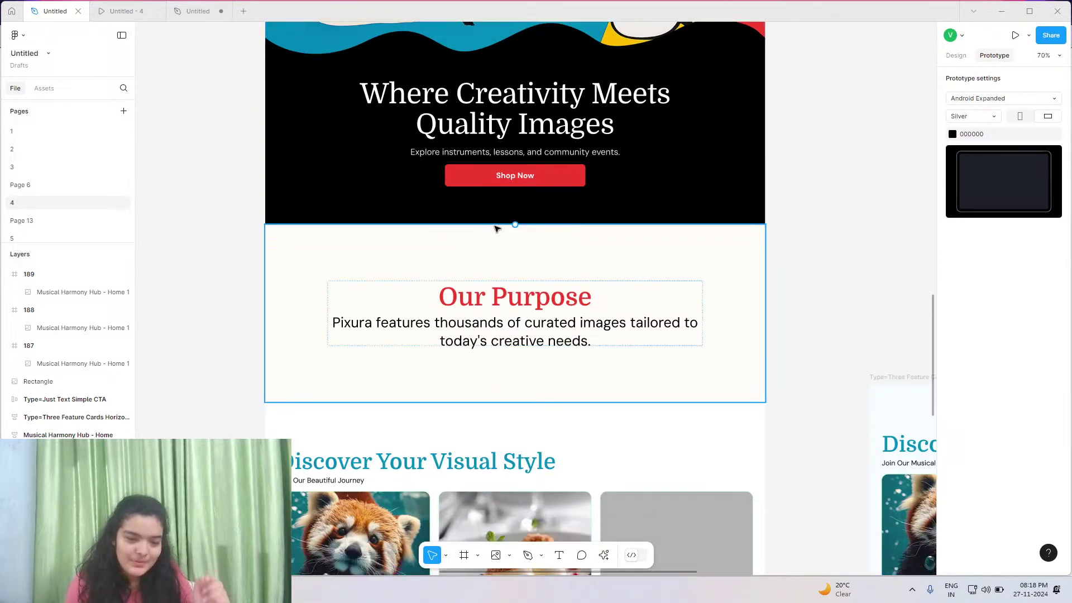
Examine the remaining sections of the Musical Harmony Hub - Home frame down to the footer, and select its hero section
scroll(497, 203, "down", 3)
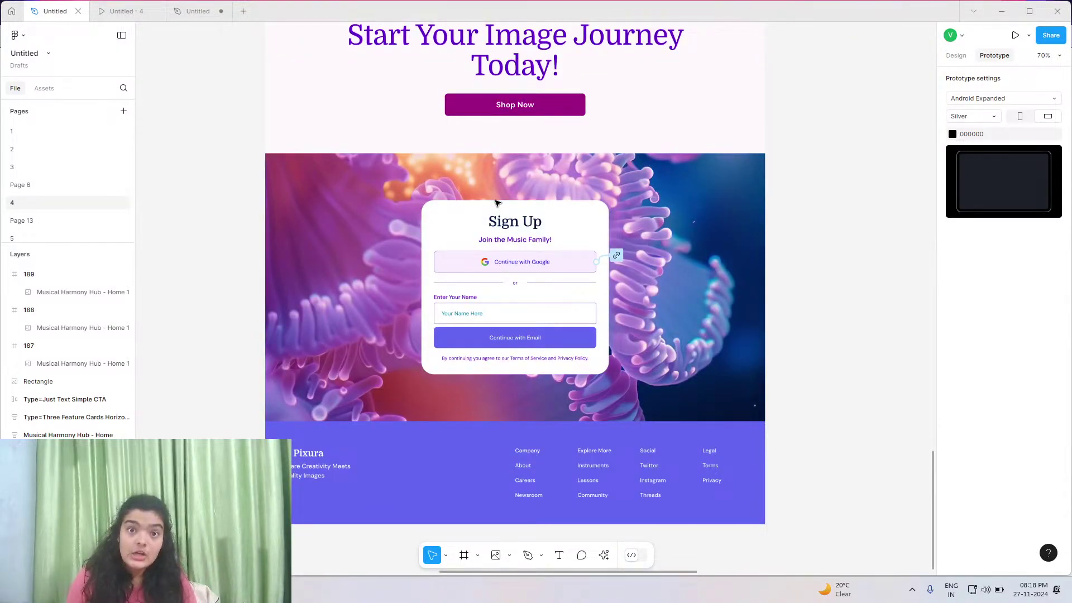
scroll(497, 204, "up", 8)
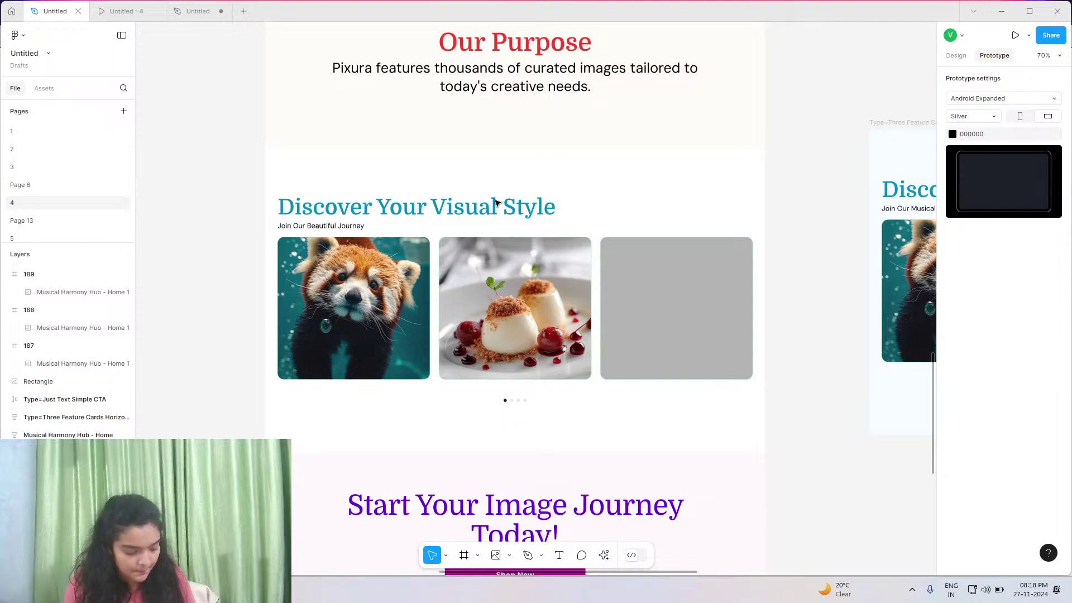
scroll(496, 202, "up", 10)
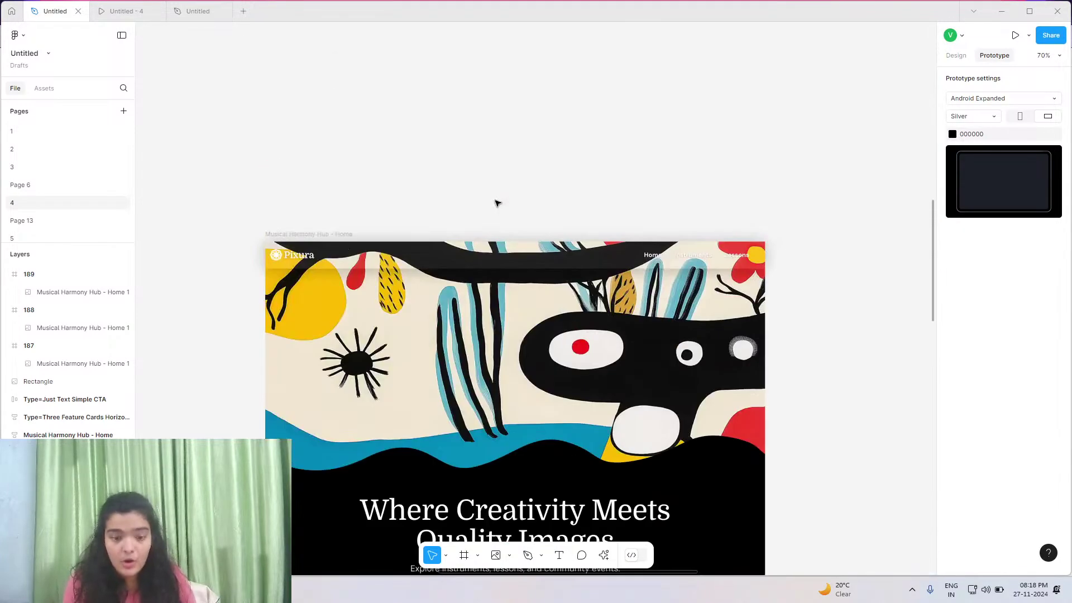
left_click(418, 213)
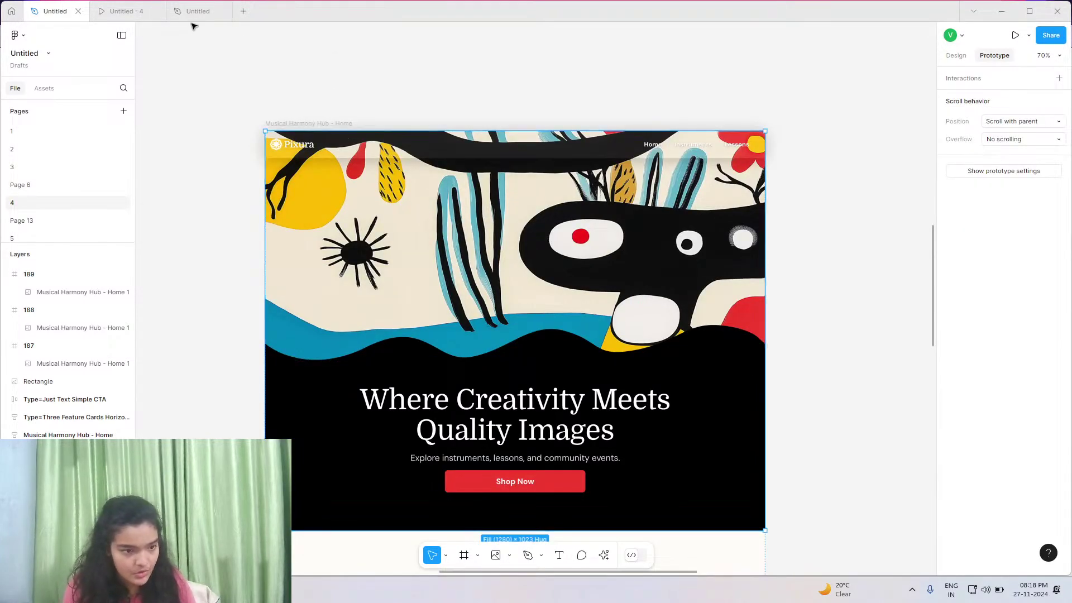
Draw a frame about 842 × 477 in the blank Untitled design file and maximize the window
left_click(199, 16)
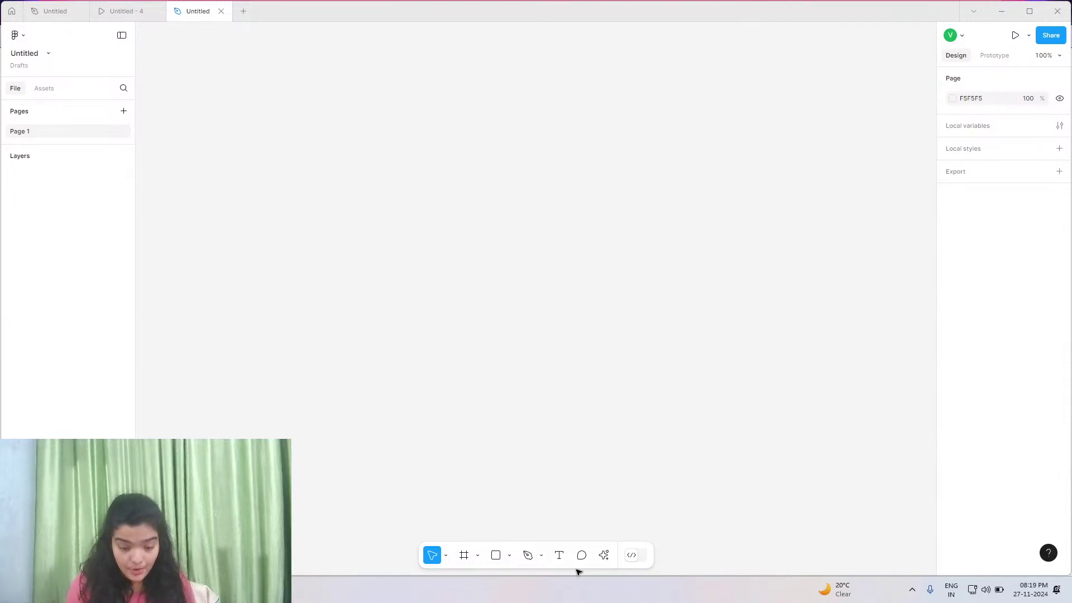
left_click(471, 562)
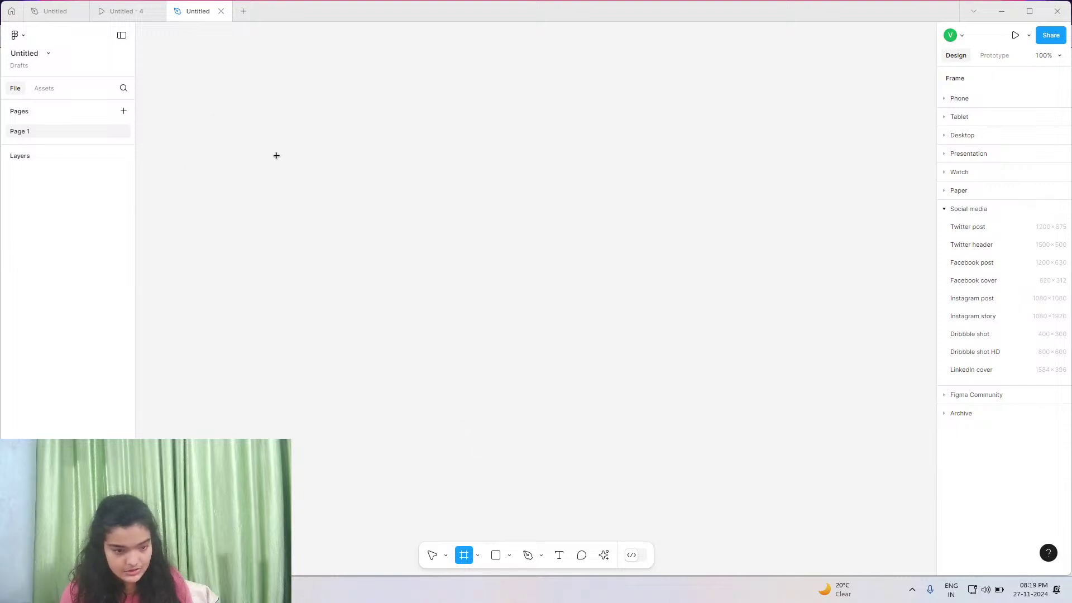
left_click_drag(288, 165, 759, 431)
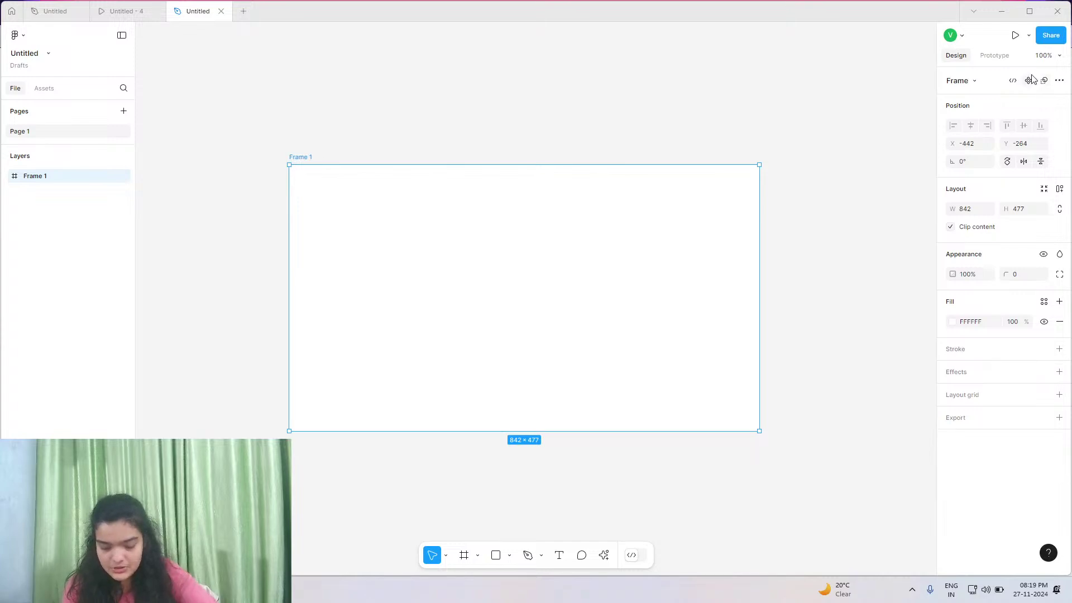
key("super+Up")
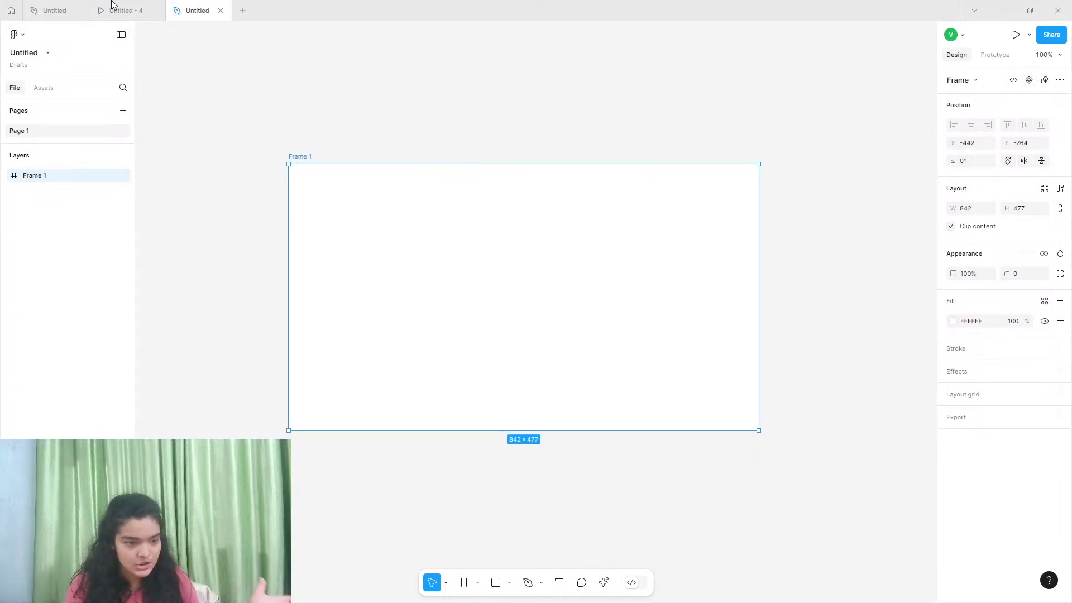
Set the new frame's width to 1280
mouse_move(114, 5)
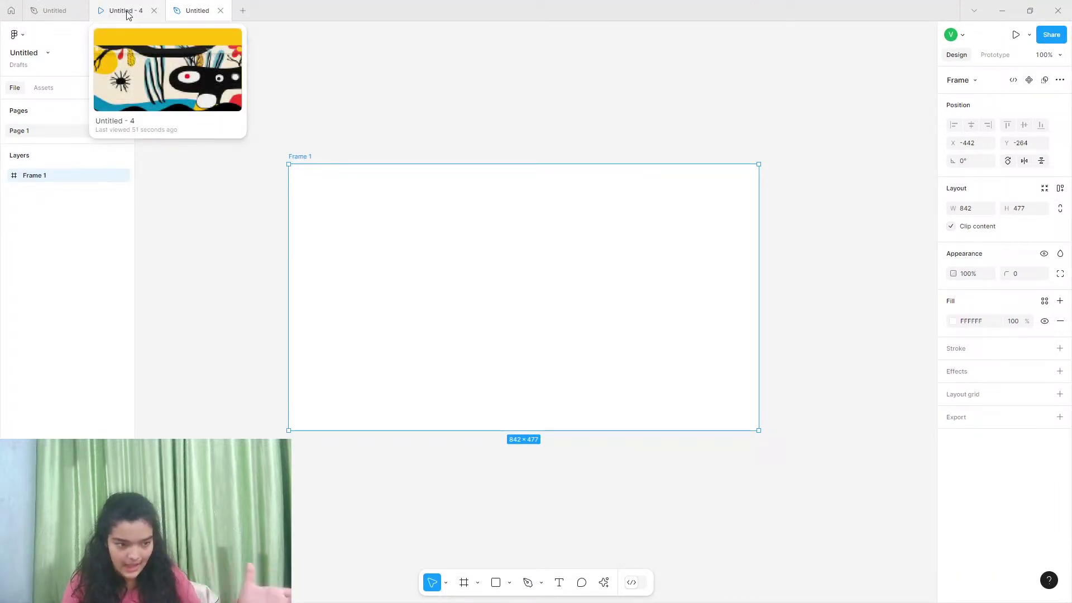
left_click(967, 211)
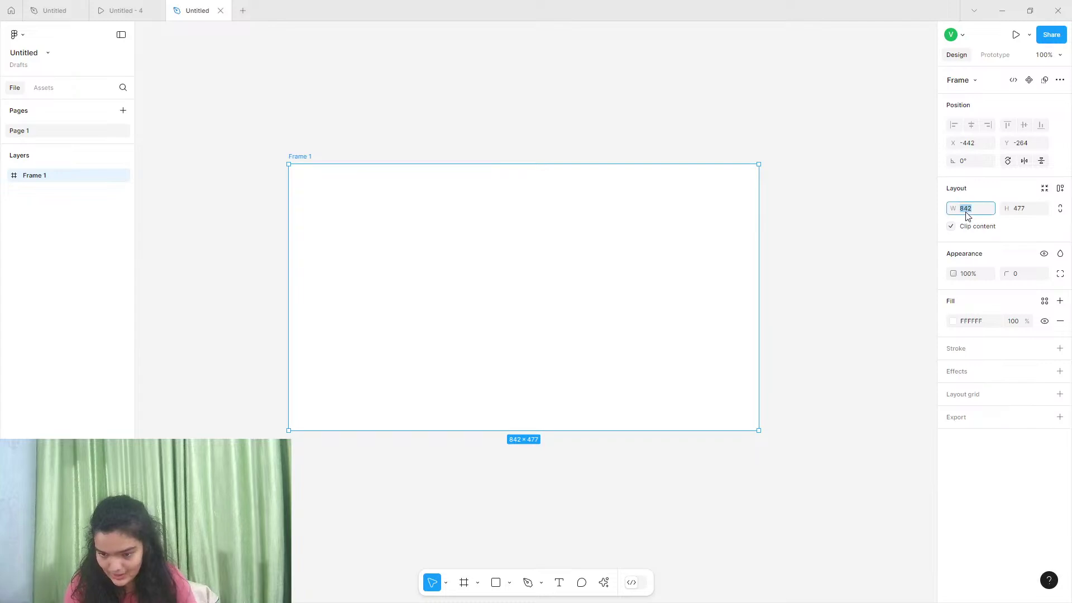
key("Return")
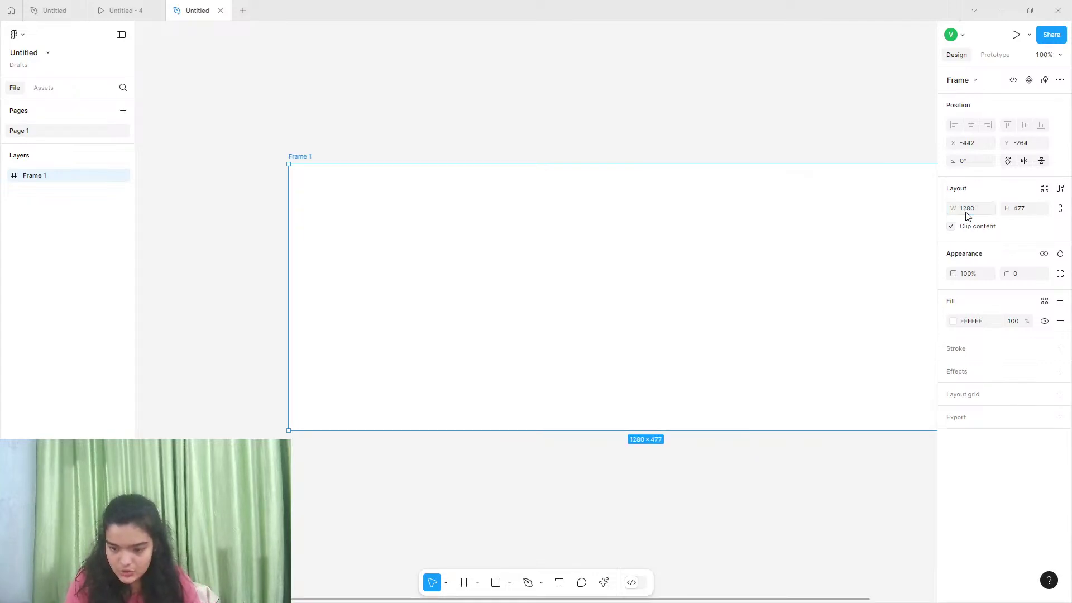
left_click(1030, 208)
scroll(827, 245, "right", 3)
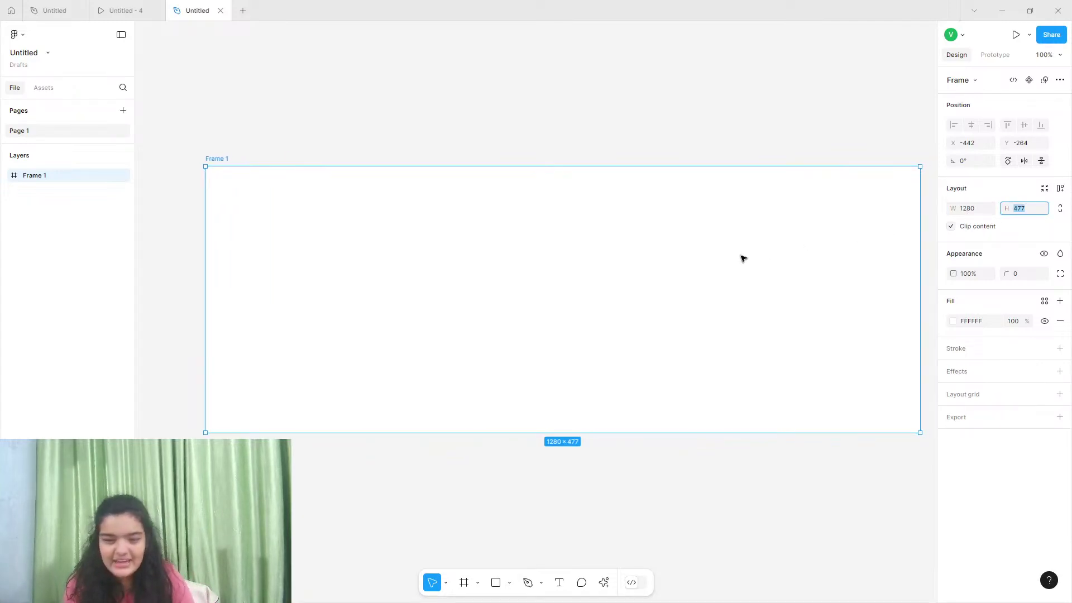
scroll(726, 271, "down", 3)
scroll(693, 293, "down", 2)
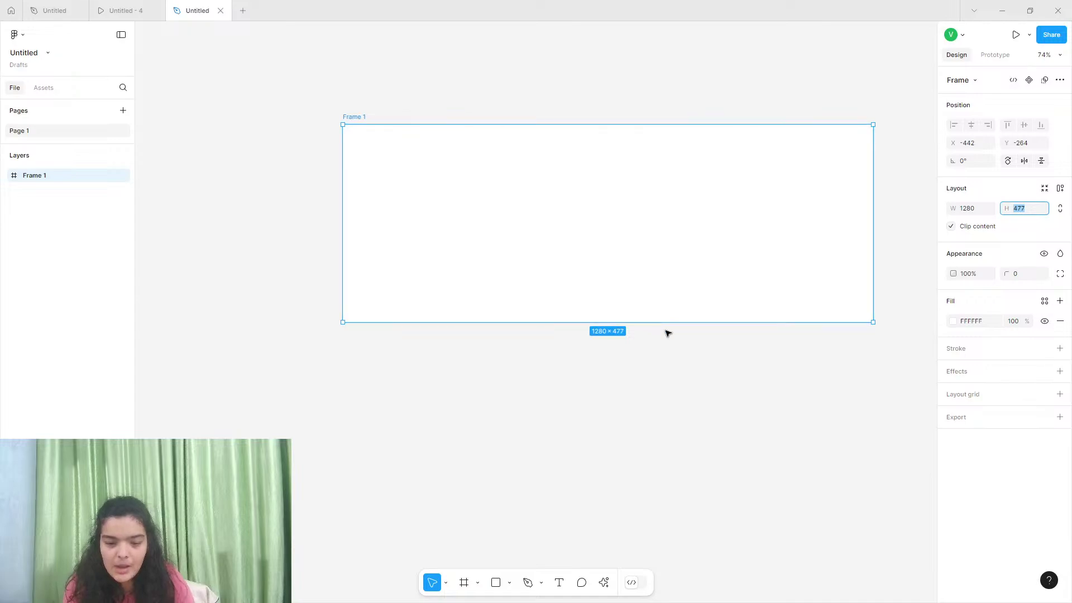
left_click(668, 332)
left_click(661, 315)
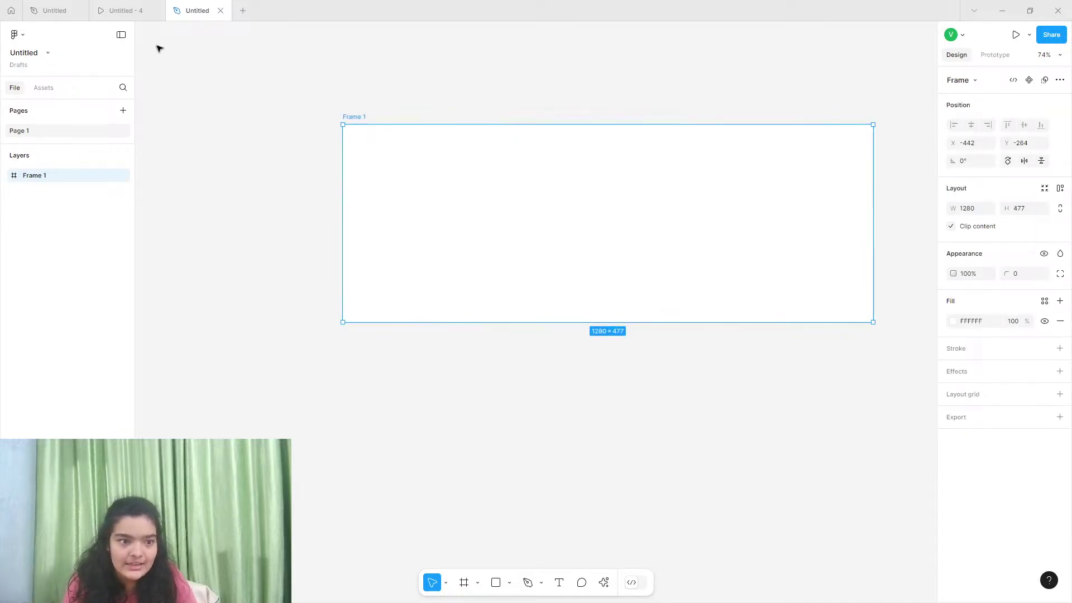
Review the Untitled - 4 prototype from the hero section down to the sign-up form and footer
left_click(134, 8)
scroll(358, 213, "down", 4)
scroll(396, 226, "down", 10)
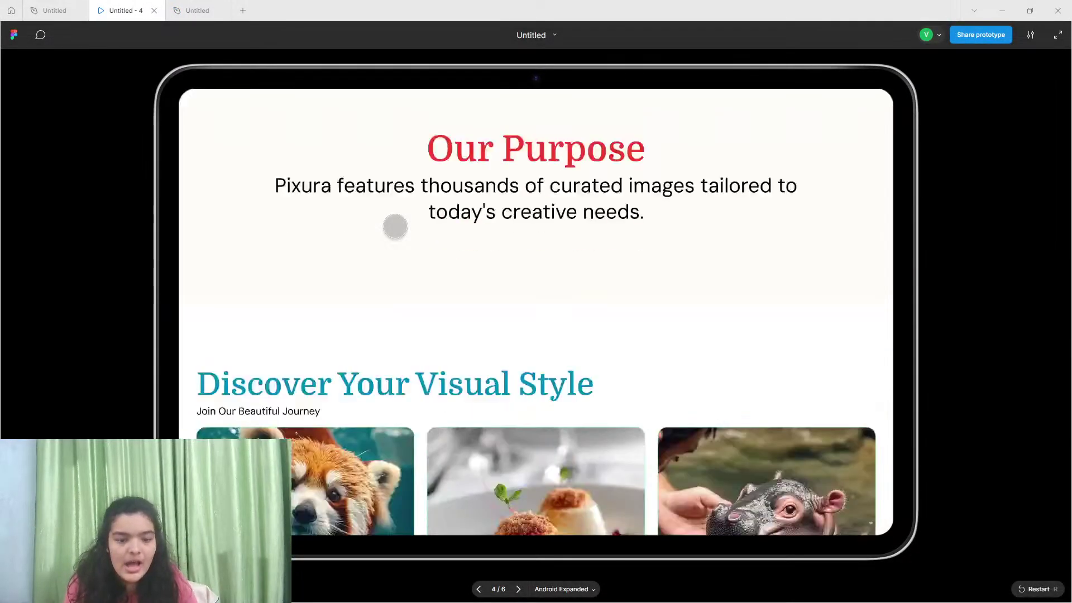
scroll(394, 235, "down", 5)
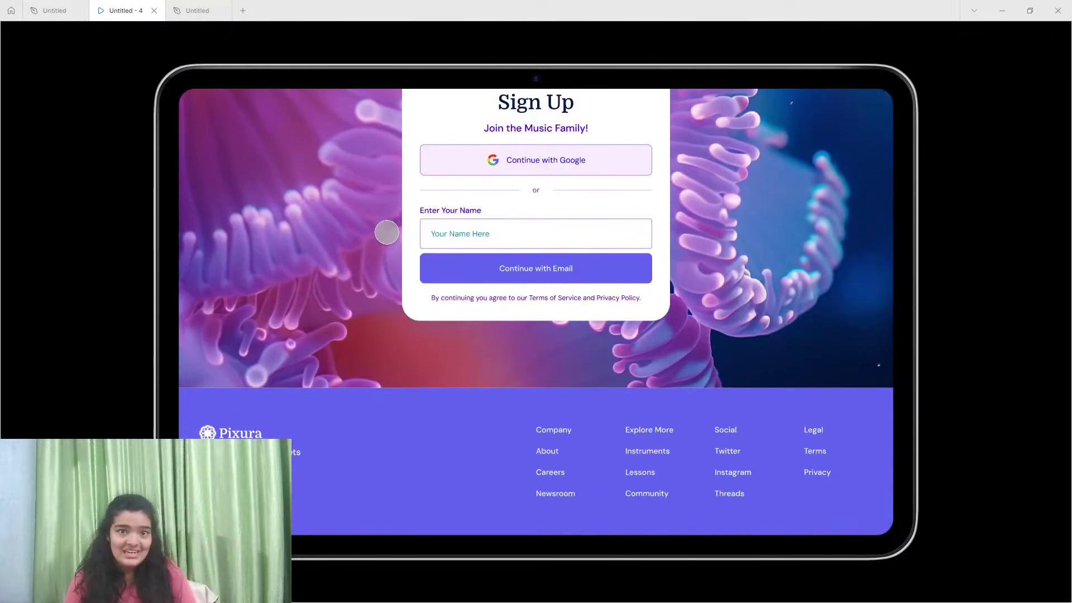
Return to the new design file, reposition the frame on the canvas, and set its height to 720
left_click(198, 11)
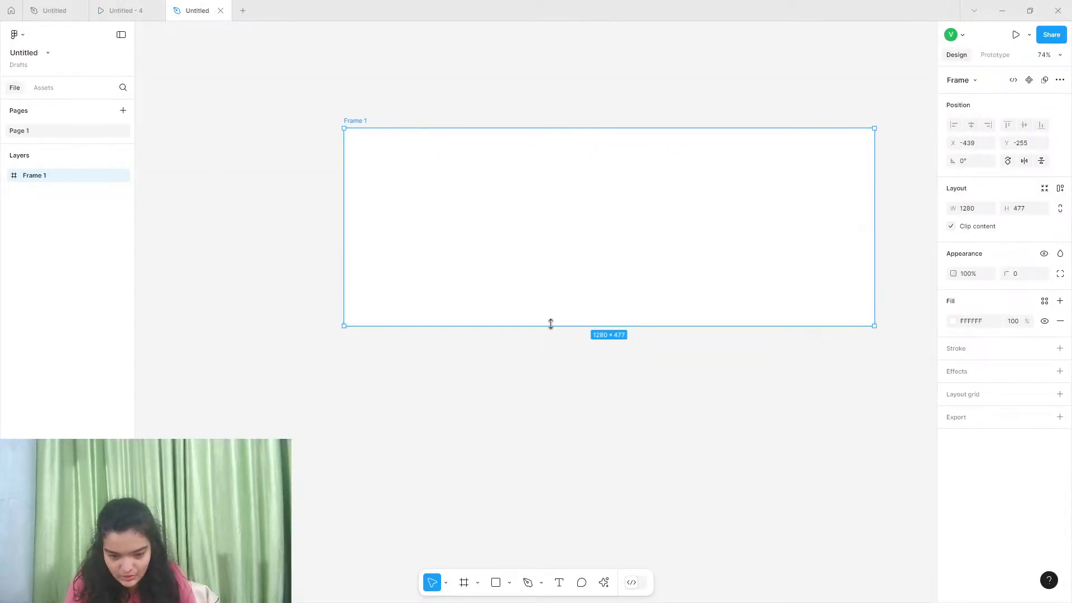
left_click_drag(579, 434, 591, 537)
left_click_drag(596, 440, 532, 404)
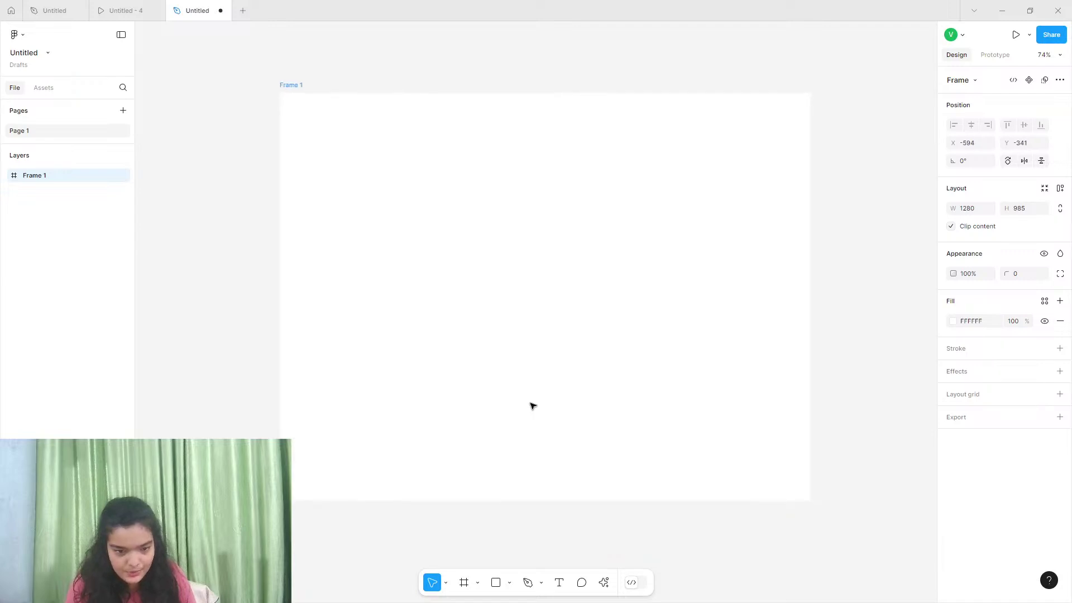
left_click_drag(545, 499, 541, 386)
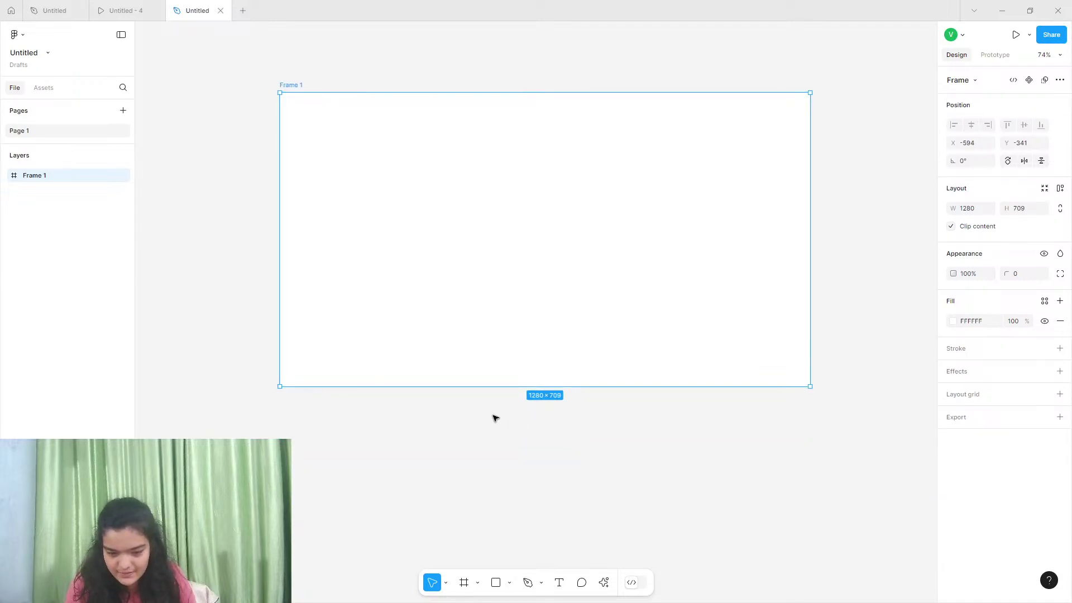
left_click(1017, 212)
type("72")
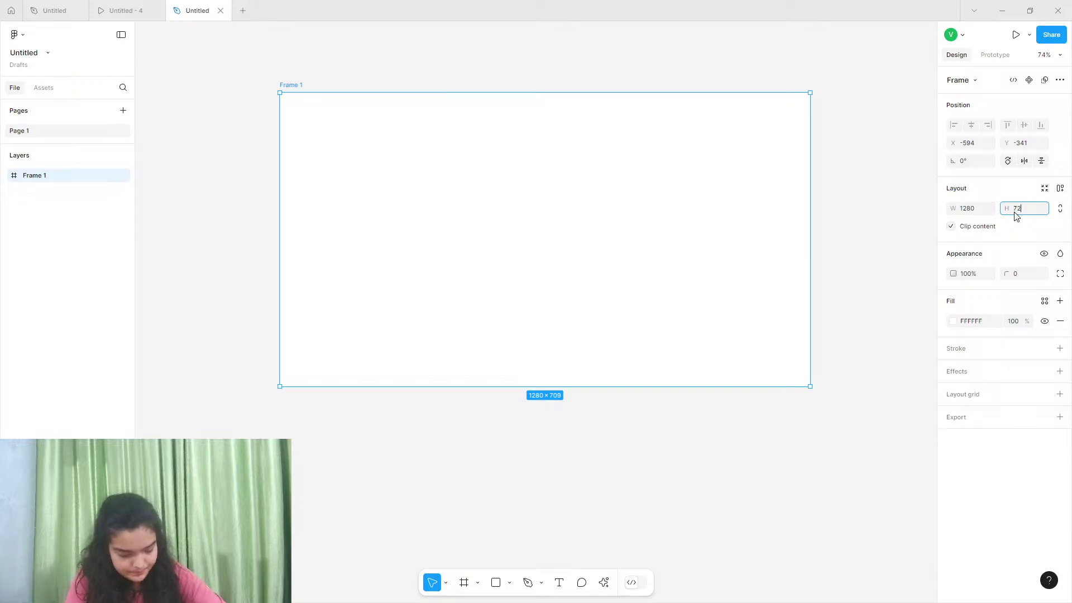
type("0")
key("Return")
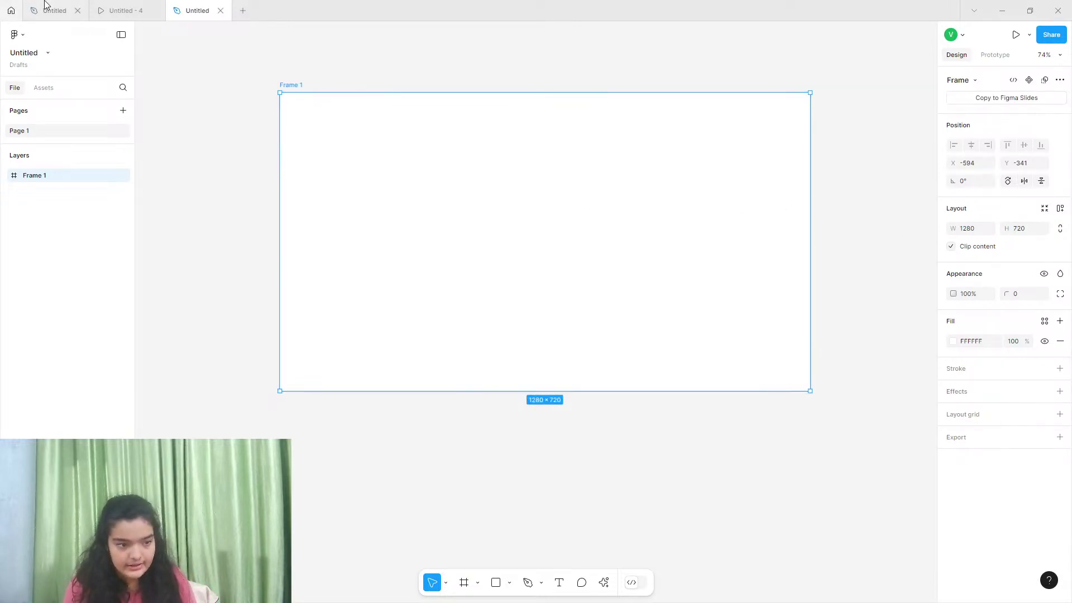
Try pasting the wave-edged hero illustration from the original design file into the new 1280 × 720 frame
left_click(45, 5)
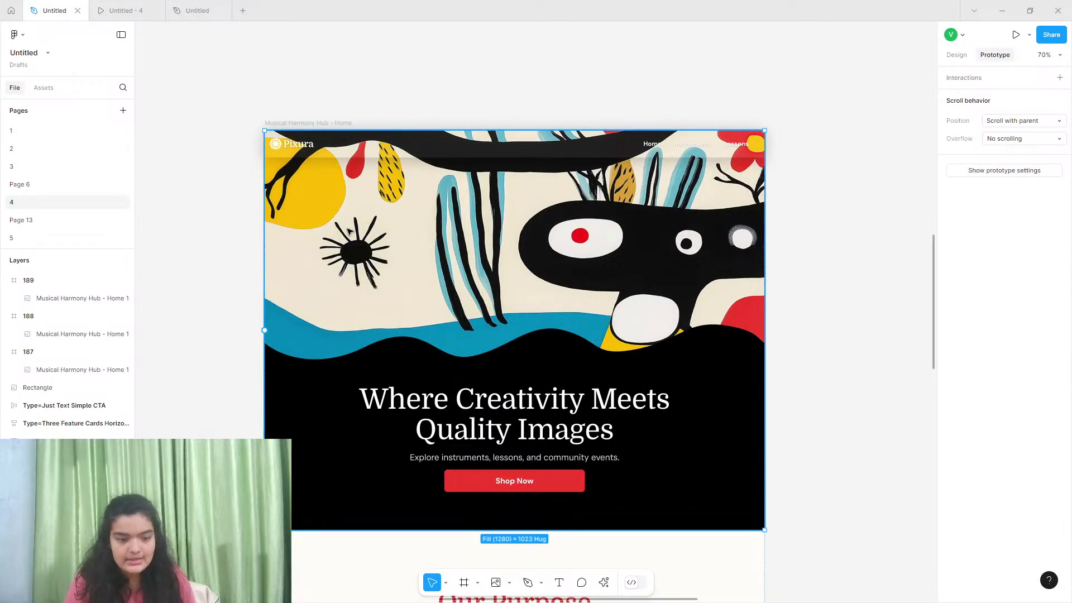
double_click(349, 231)
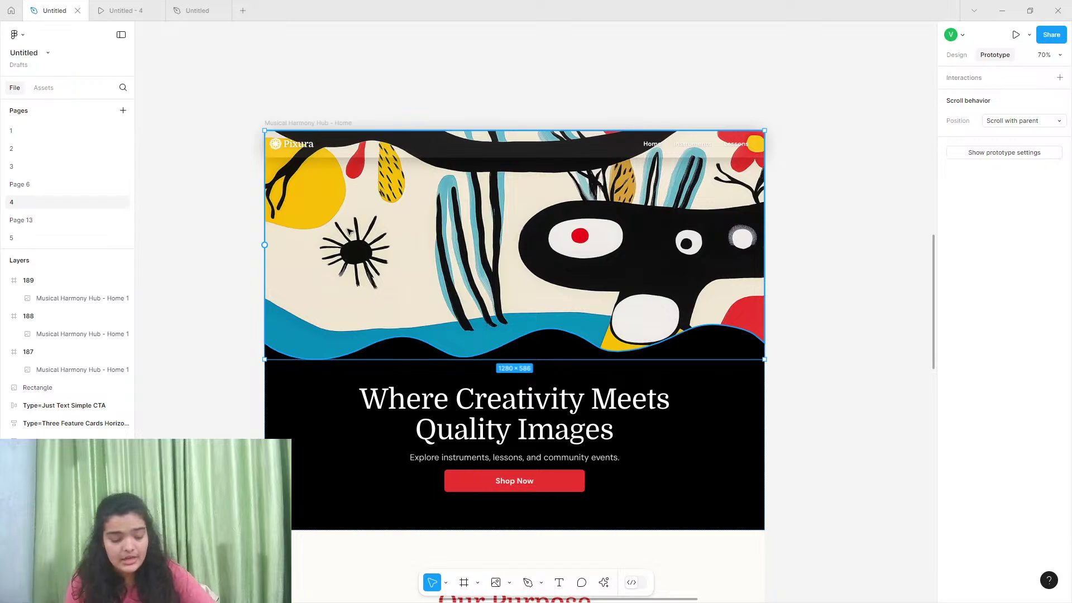
left_click(180, 8)
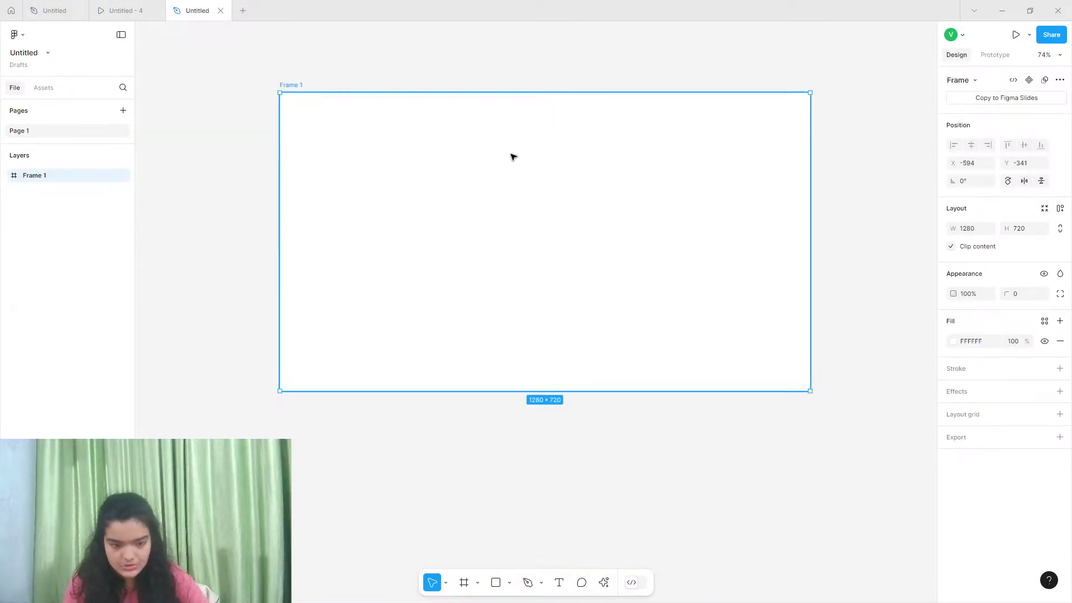
key("ctrl+v")
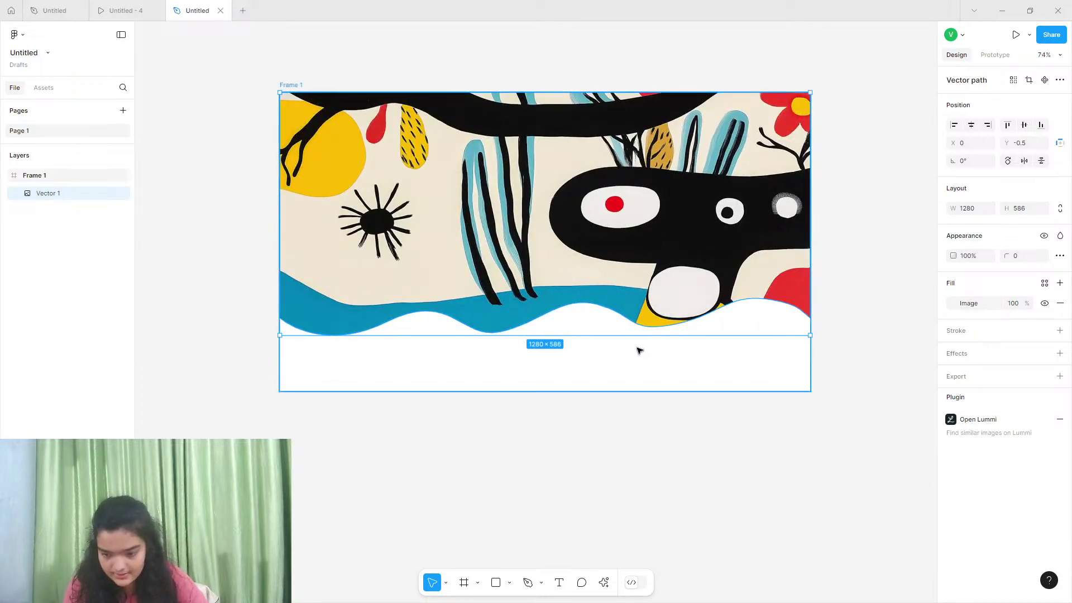
key("ctrl+z")
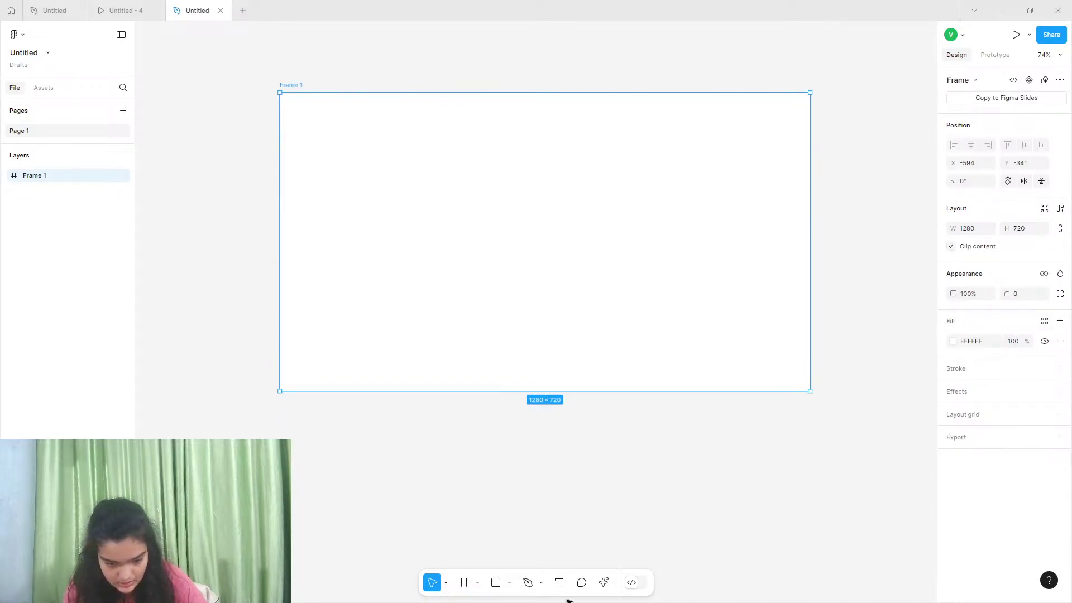
Search the plugins for "lum" and run the Lummi plugin
left_click(604, 582)
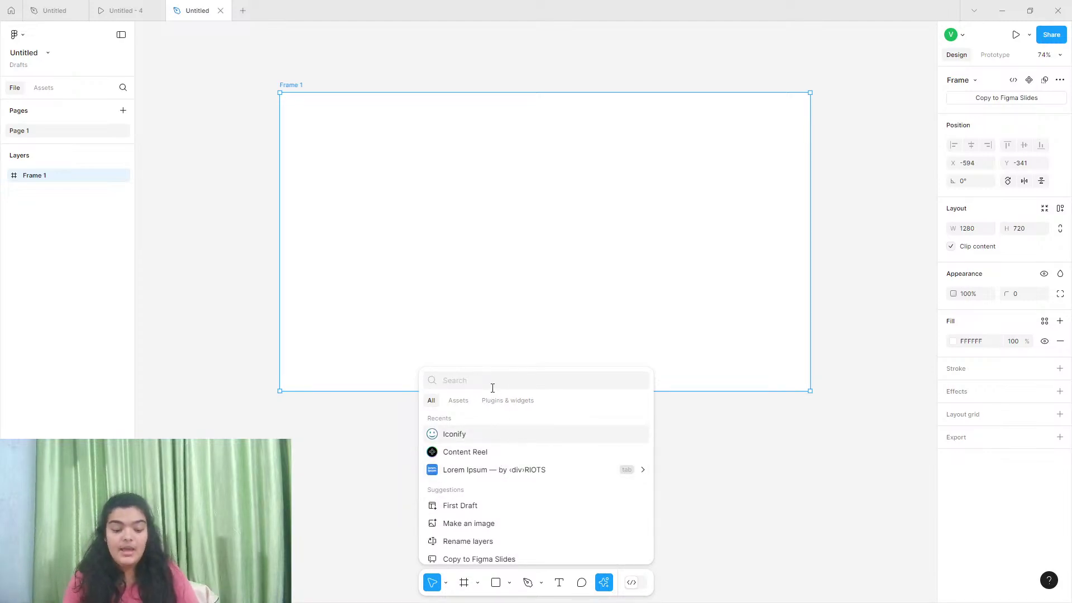
type("c")
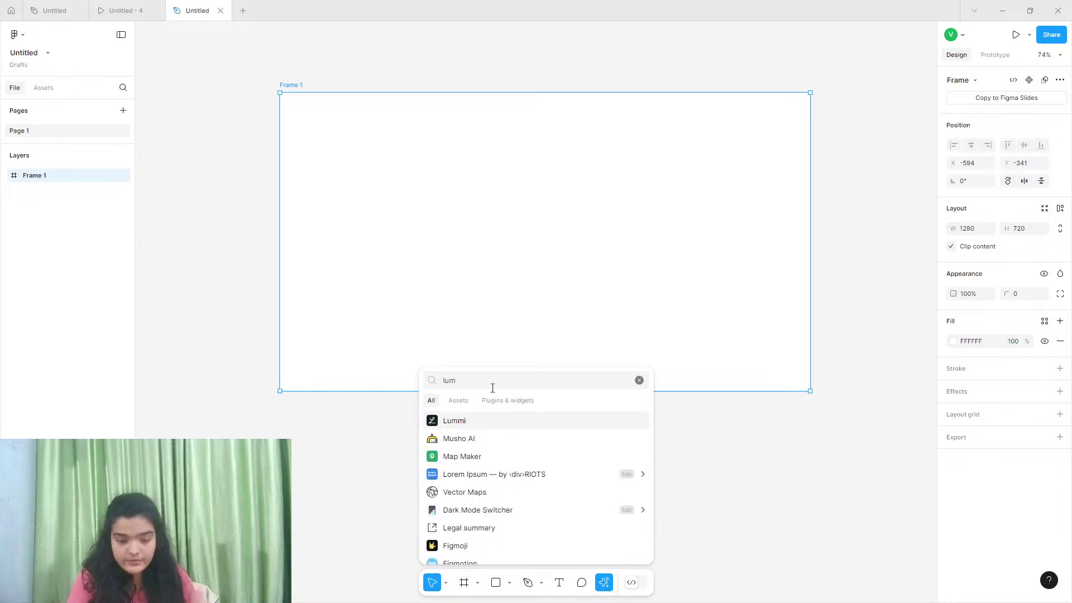
key("Escape")
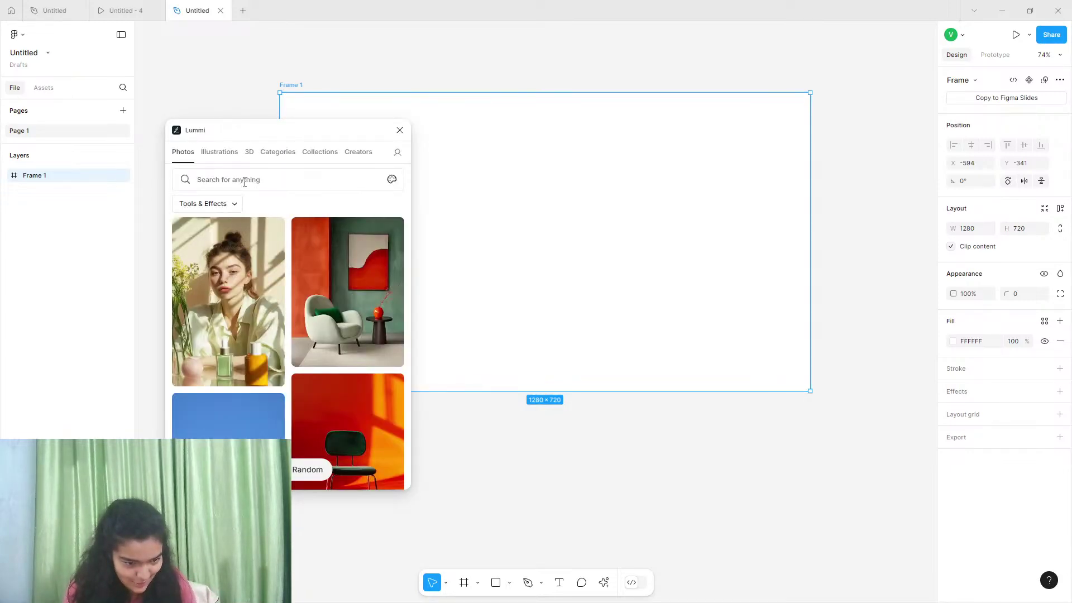
Browse the Lummi illustrations for a colourful artwork suitable for the hero
left_click(245, 181)
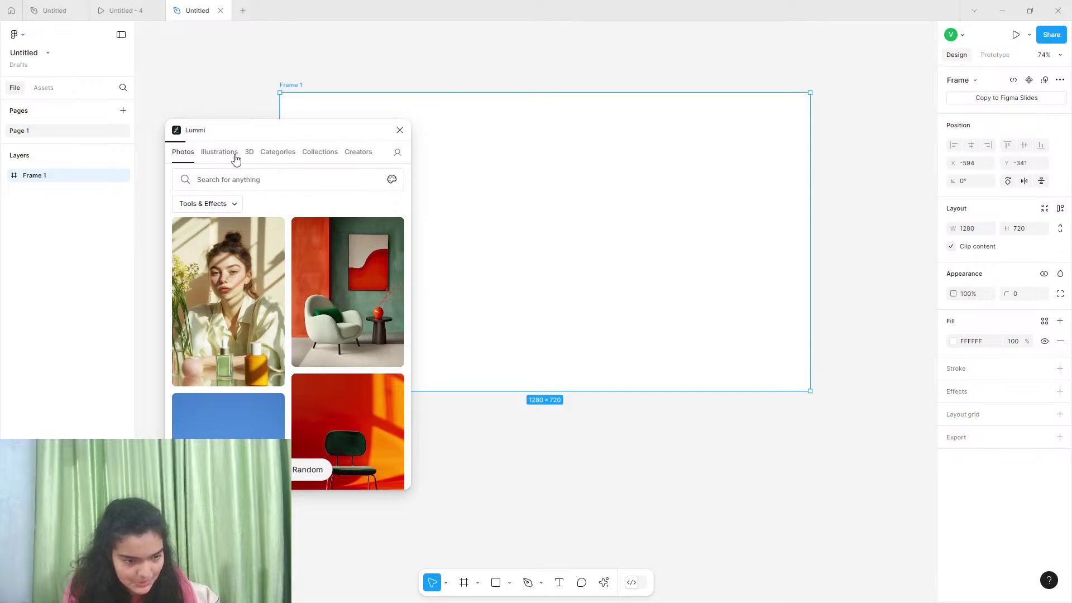
left_click(225, 160)
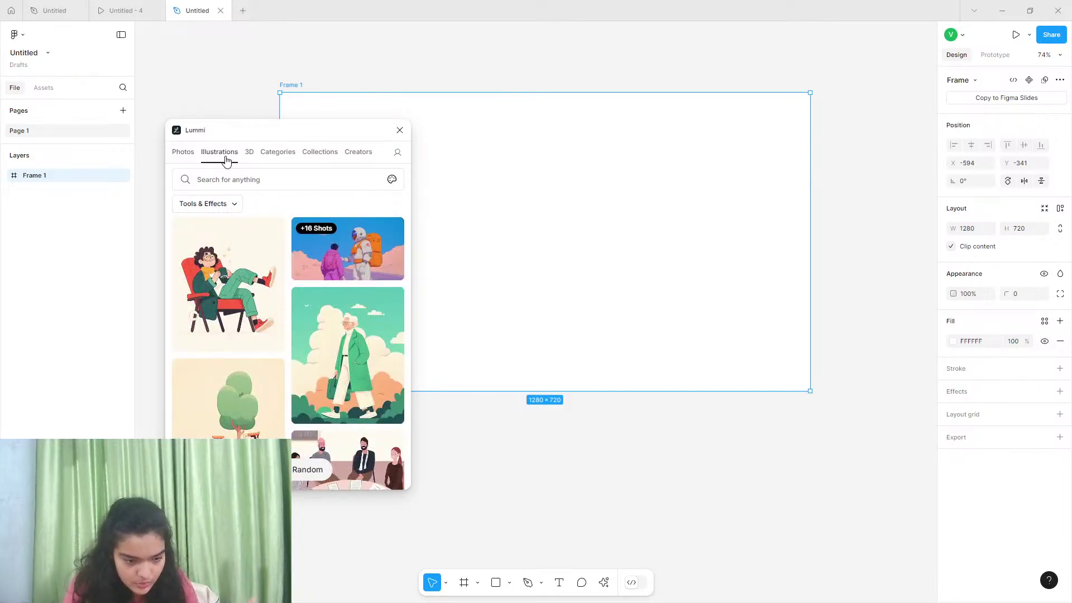
scroll(327, 317, "down", 5)
scroll(327, 316, "down", 15)
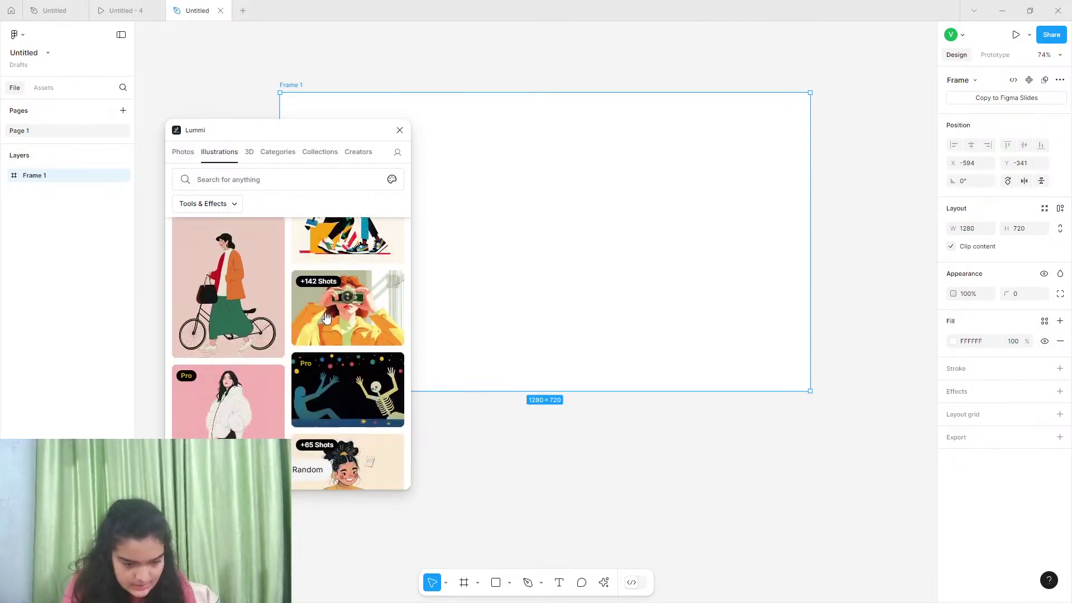
scroll(327, 317, "down", 15)
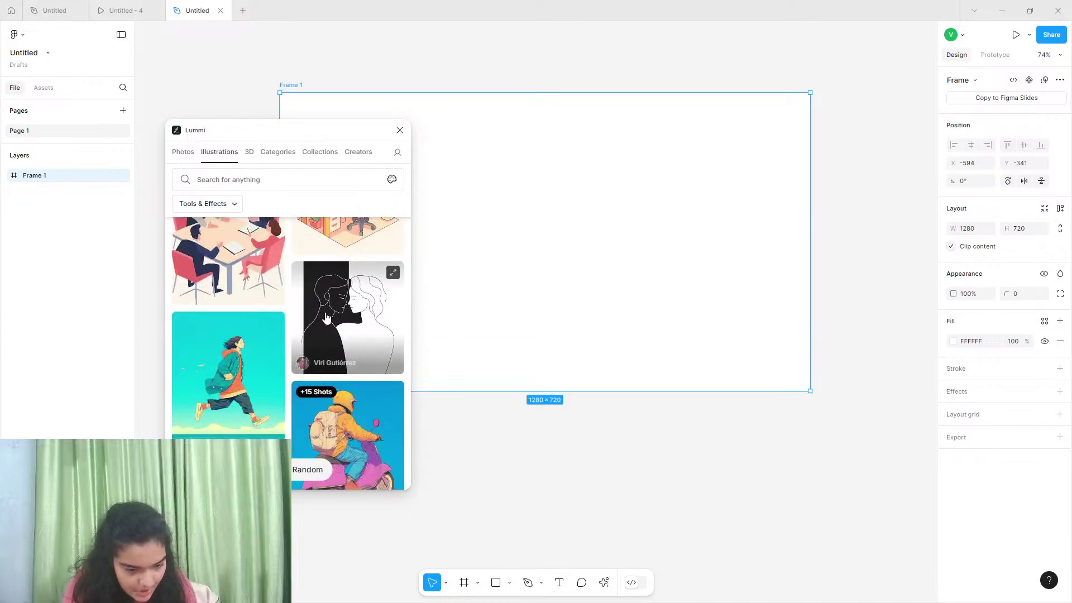
scroll(327, 317, "down", 15)
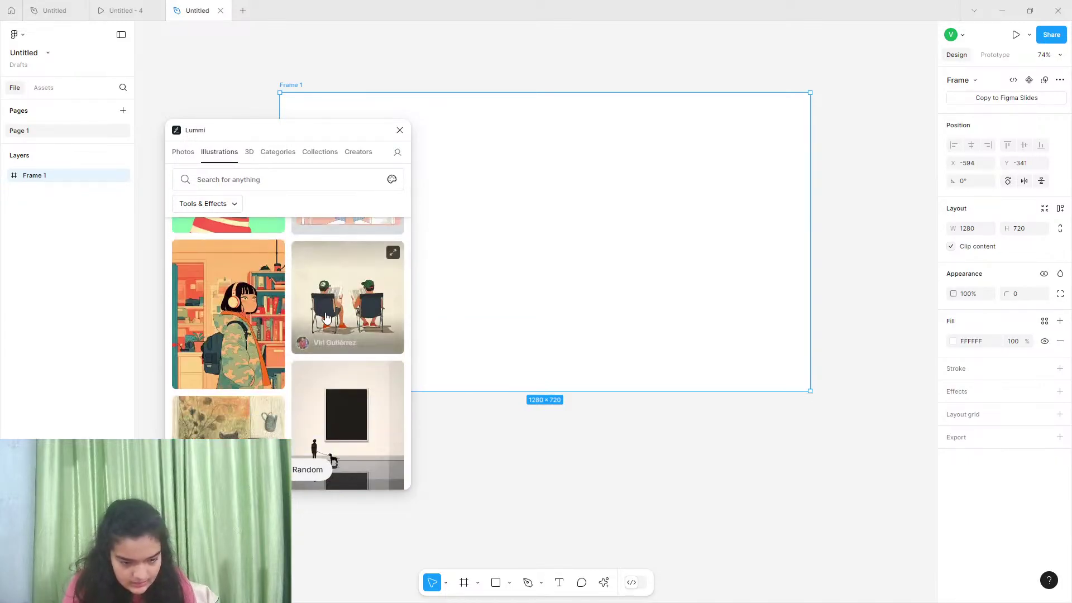
scroll(283, 361, "down", 15)
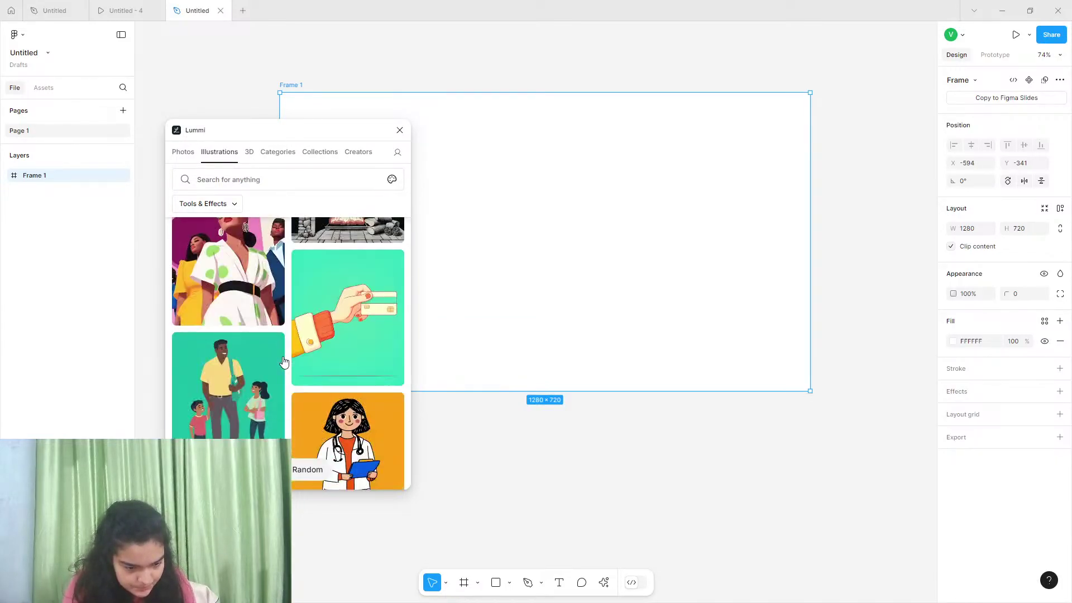
scroll(283, 360, "down", 15)
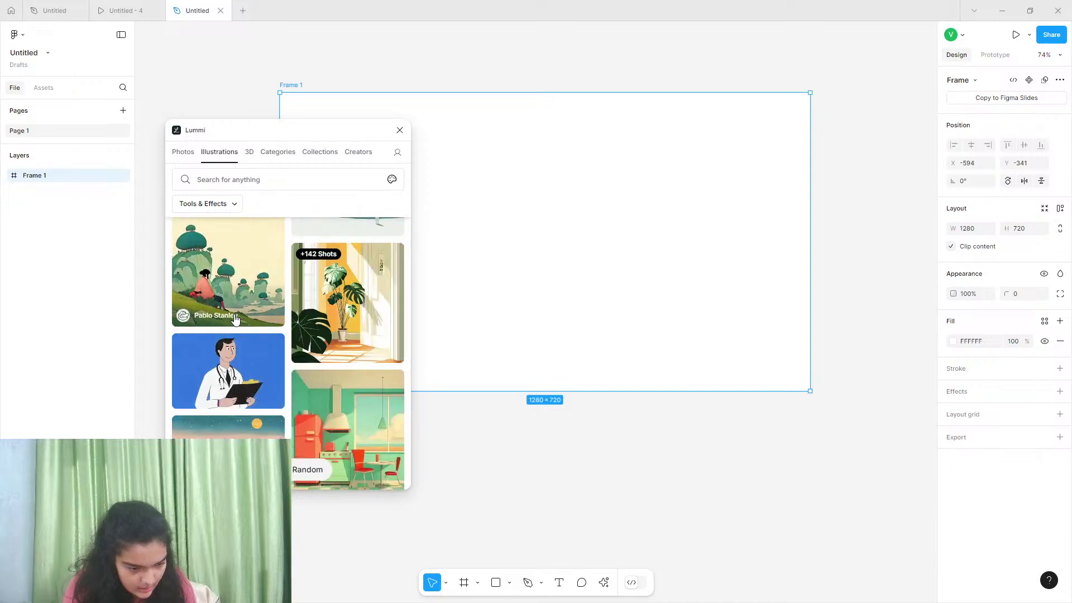
scroll(234, 345, "down", 15)
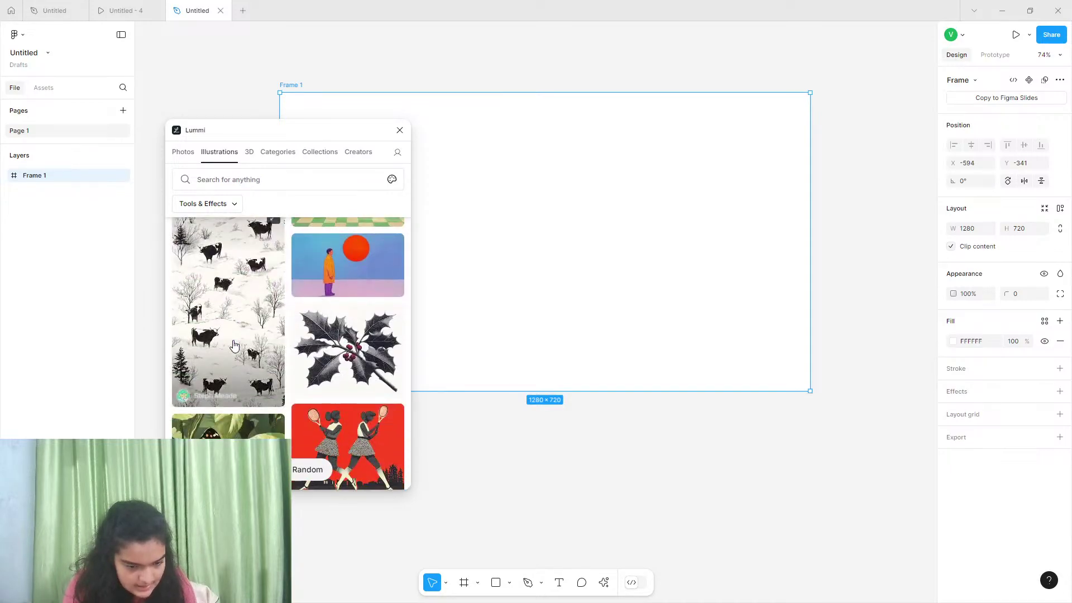
scroll(234, 345, "down", 2)
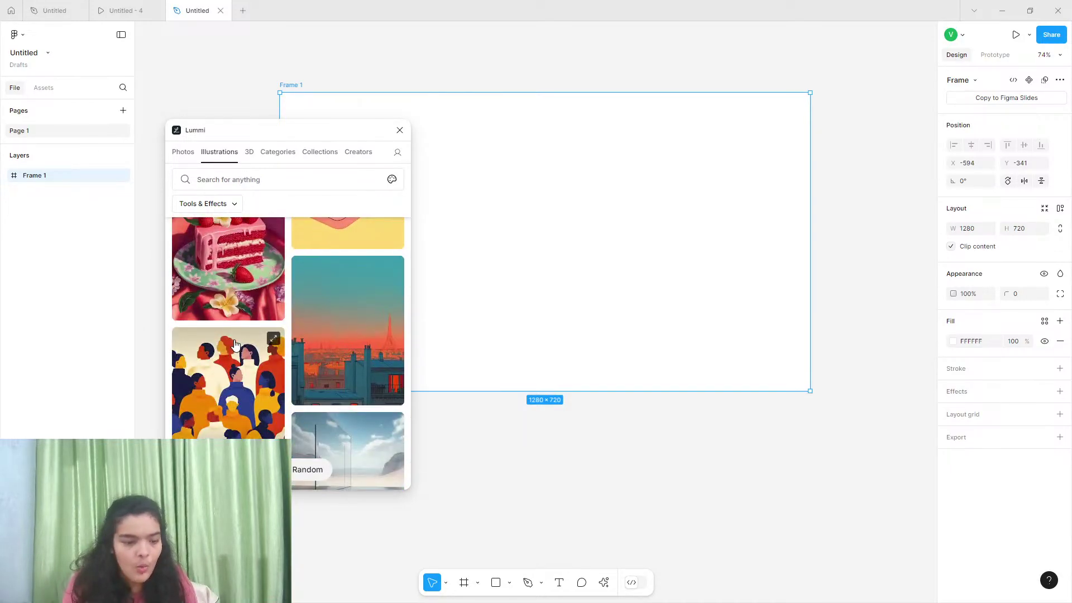
scroll(234, 344, "up", 10)
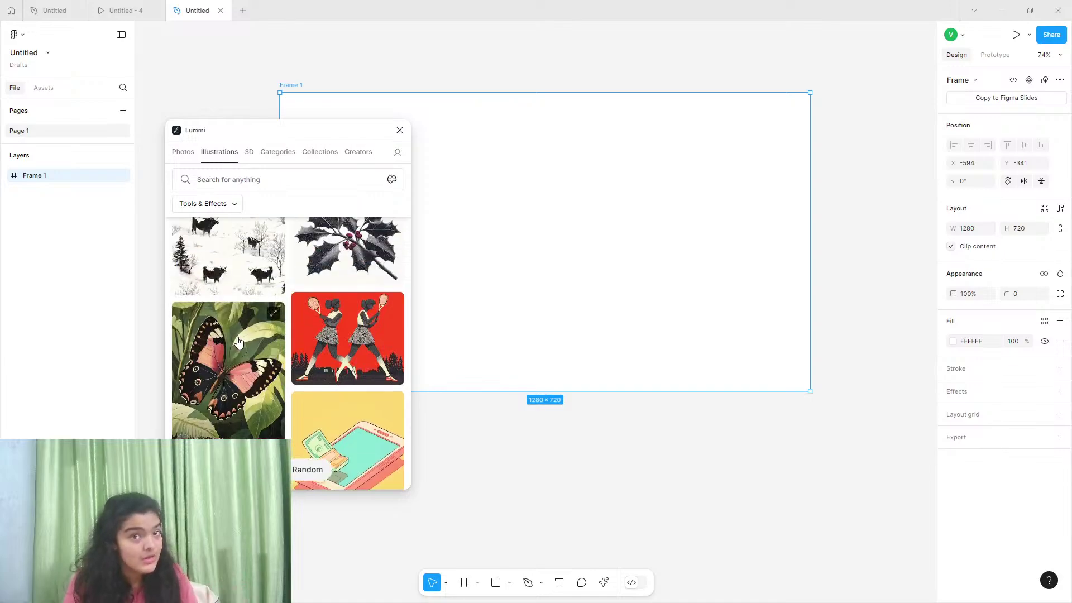
scroll(239, 342, "down", 5)
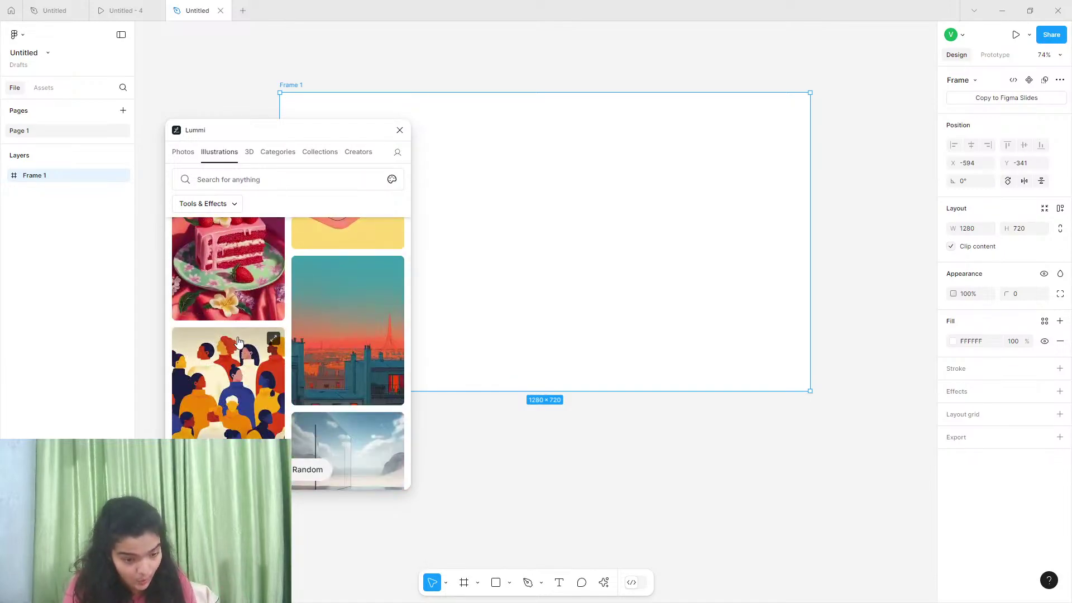
scroll(238, 342, "down", 12)
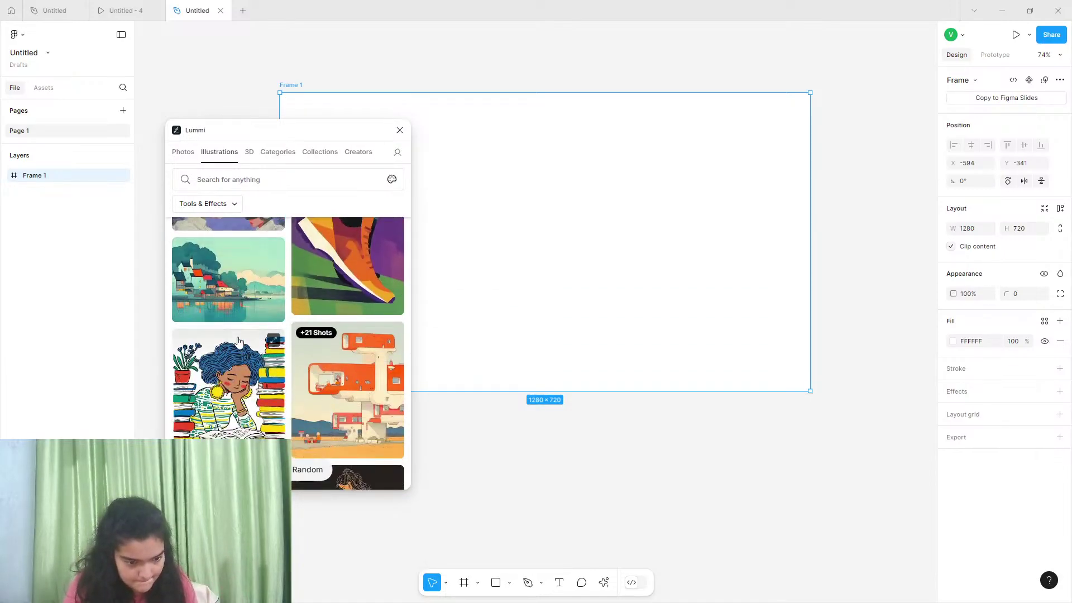
scroll(238, 342, "down", 12)
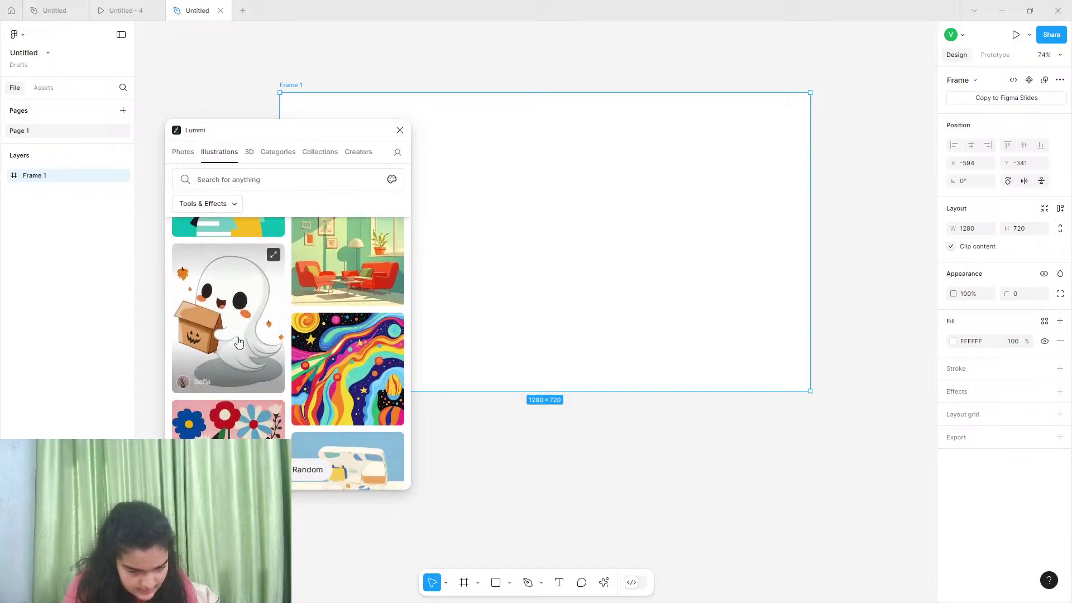
scroll(239, 341, "down", 3)
scroll(239, 341, "up", 5)
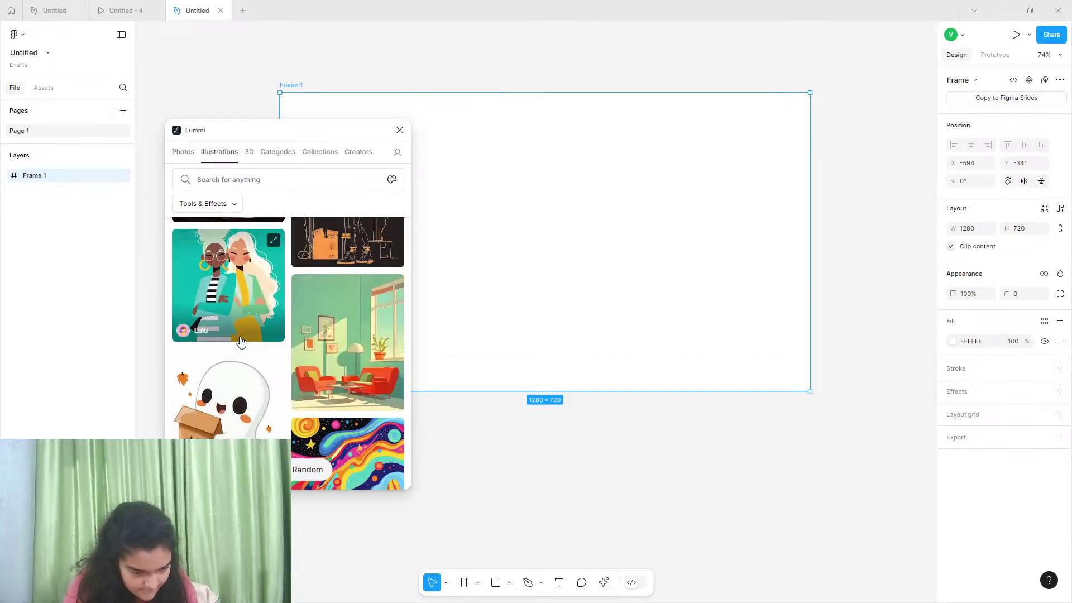
scroll(240, 342, "down", 2)
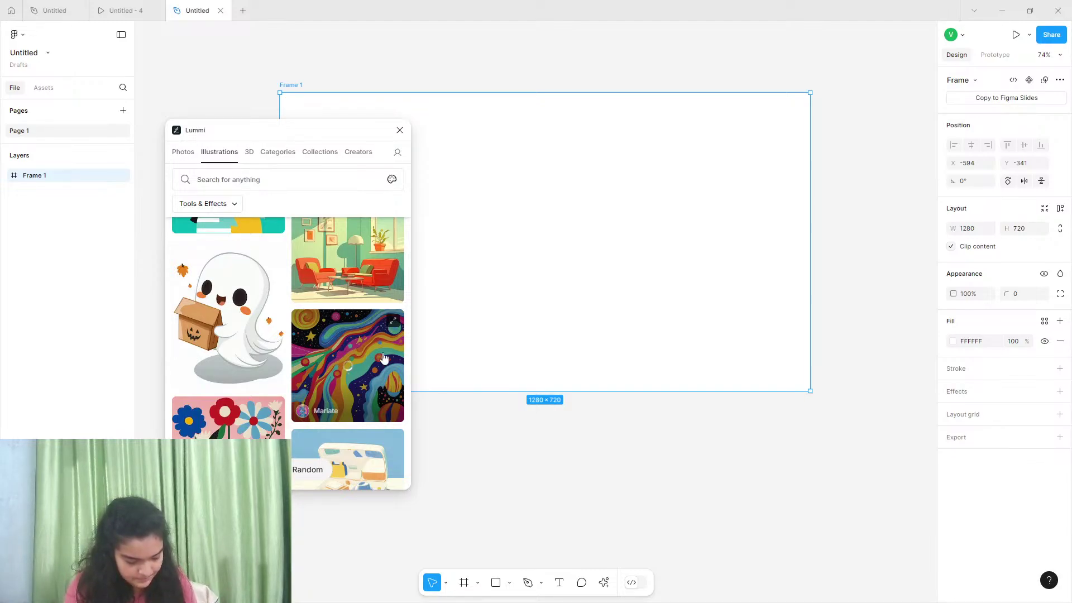
Try filling the frame with the multicoloured space-swirl illustration from Lummi, then undo the fill
left_click(395, 323)
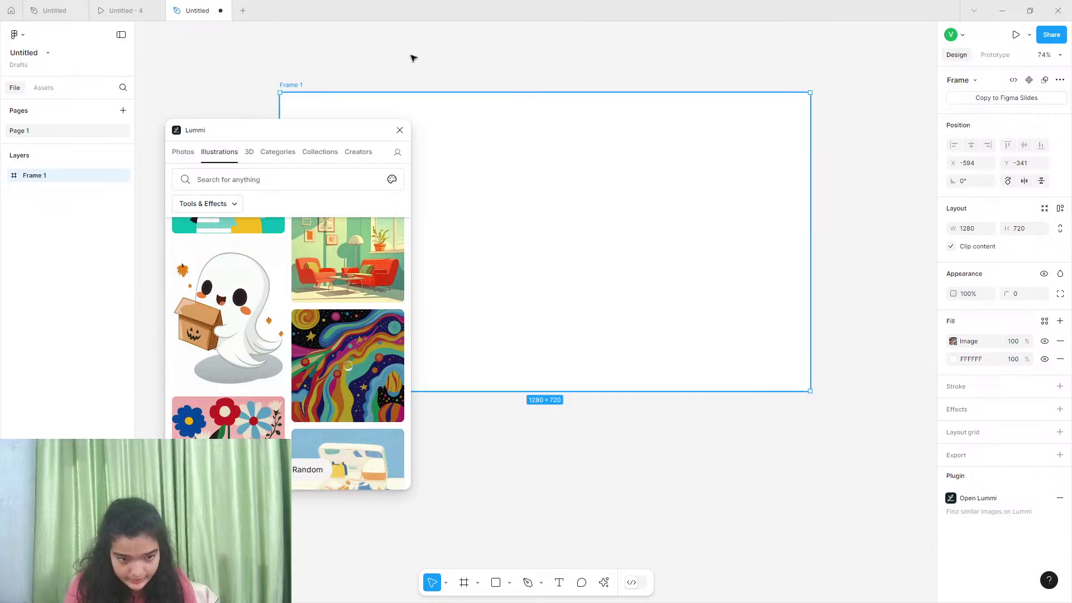
left_click(399, 132)
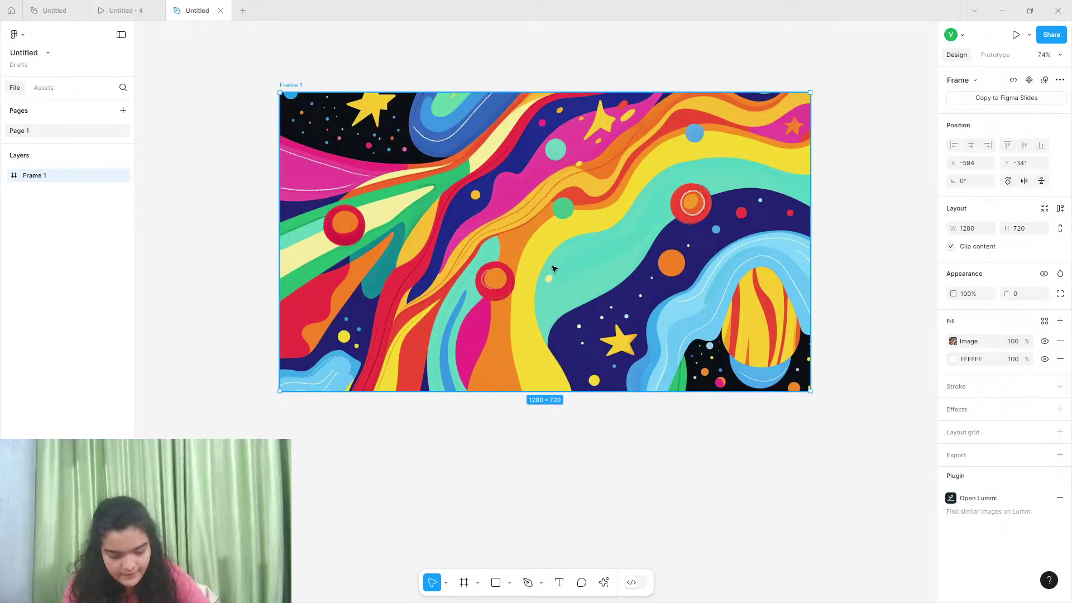
key("ctrl+z")
Reopen the Lummi plugin and draw a rectangle about 1164 × 656 inside Frame 1
left_click(604, 582)
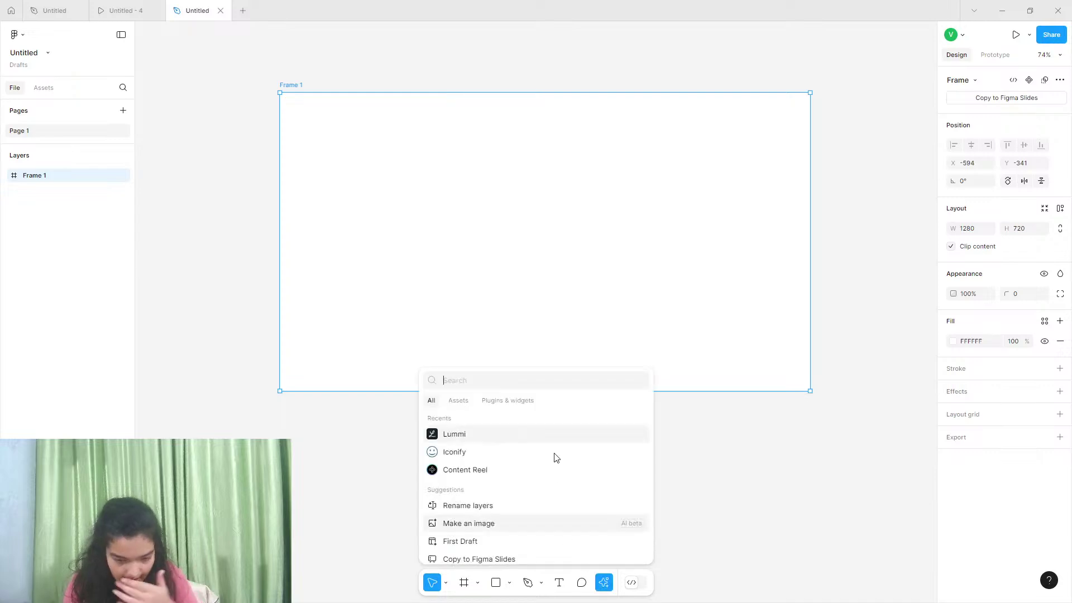
key("Return")
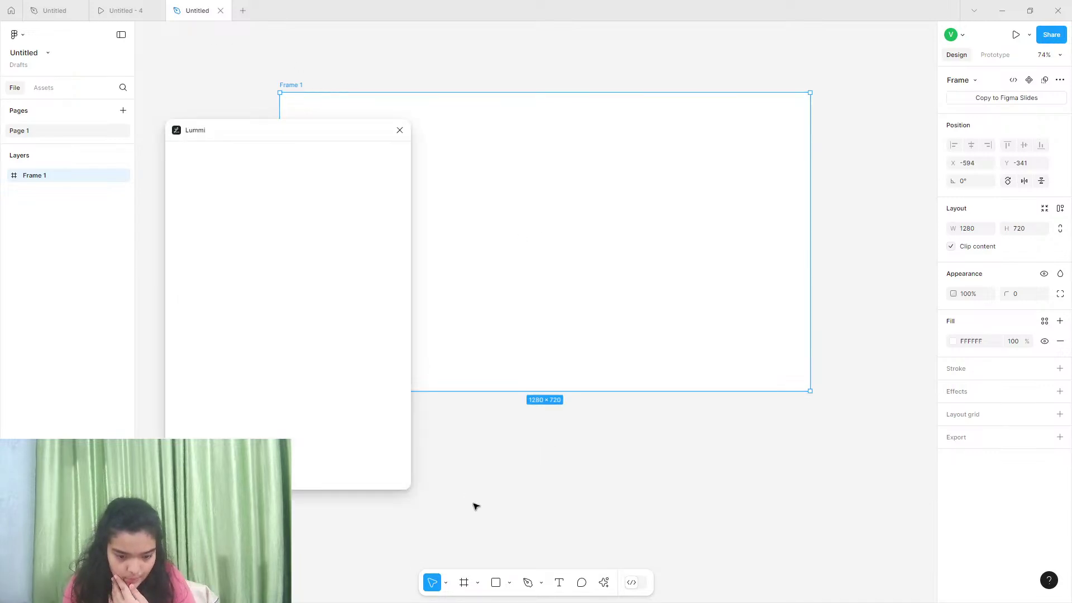
left_click(495, 581)
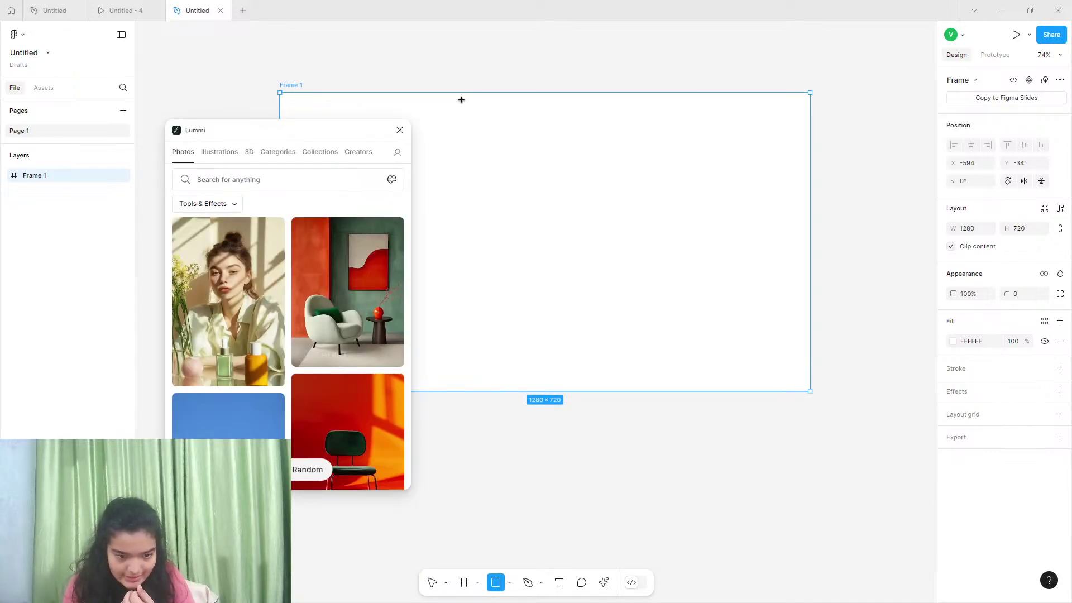
left_click_drag(438, 100, 922, 372)
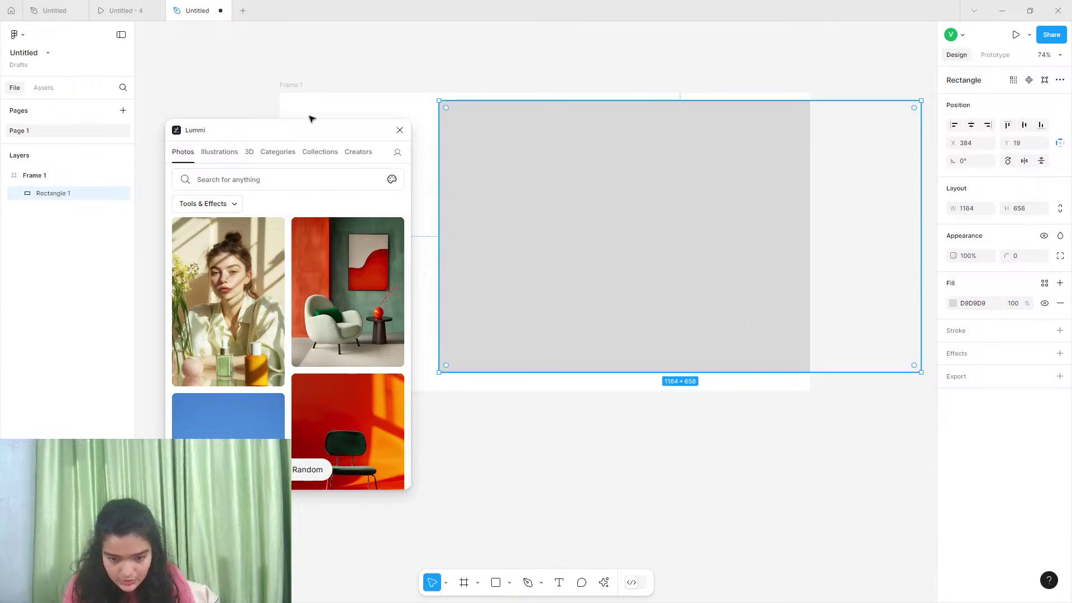
Place the rectangle at the frame's upper-left corner (X 0, Y 0) and widen it to 1280
left_click_drag(316, 137, 241, 130)
left_click_drag(510, 229, 466, 252)
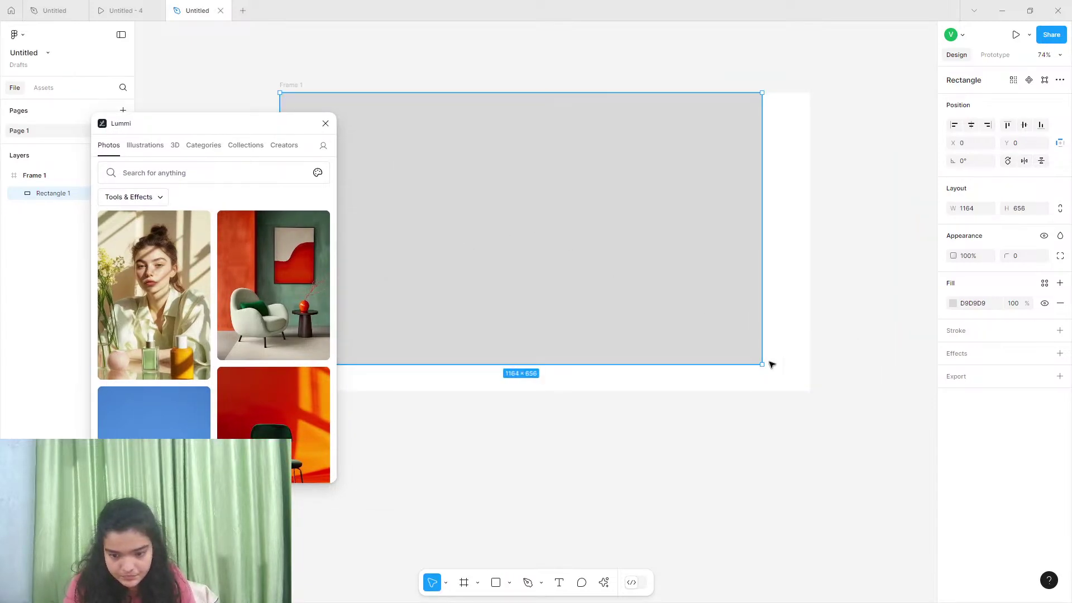
left_click_drag(771, 340, 811, 344)
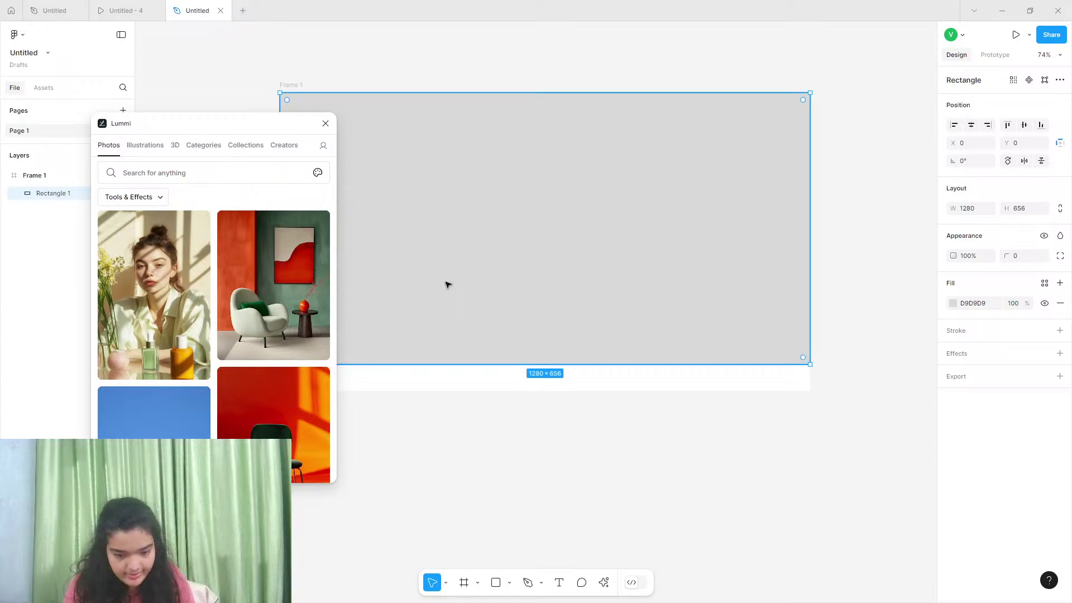
Fill the rectangle with the Lummi illustration of colourful flowers on a blue background, and close the plugin
left_click(154, 157)
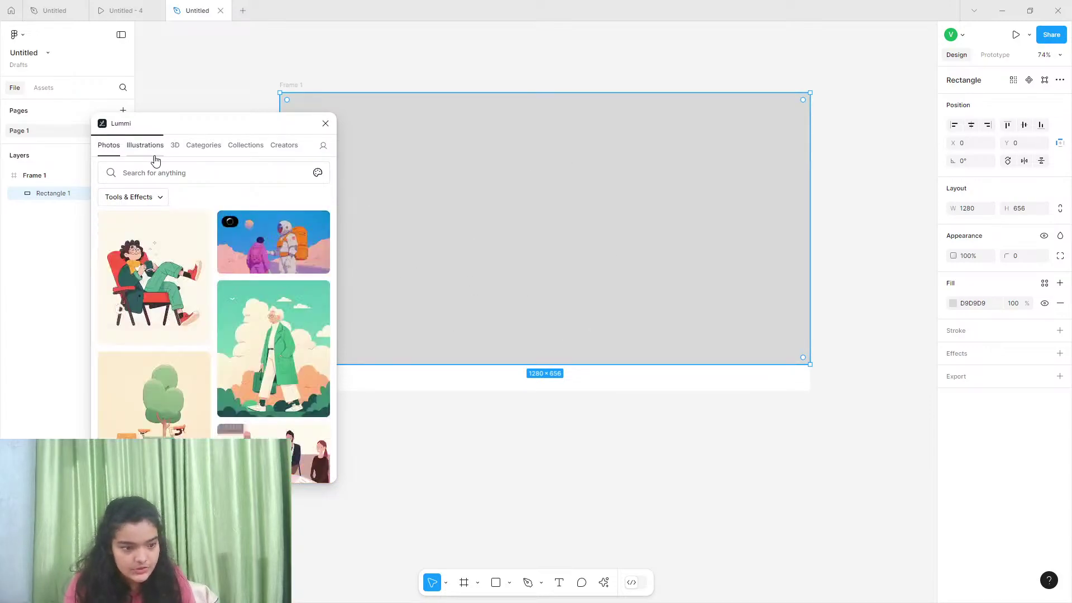
scroll(232, 276, "down", 10)
scroll(232, 276, "down", 10)
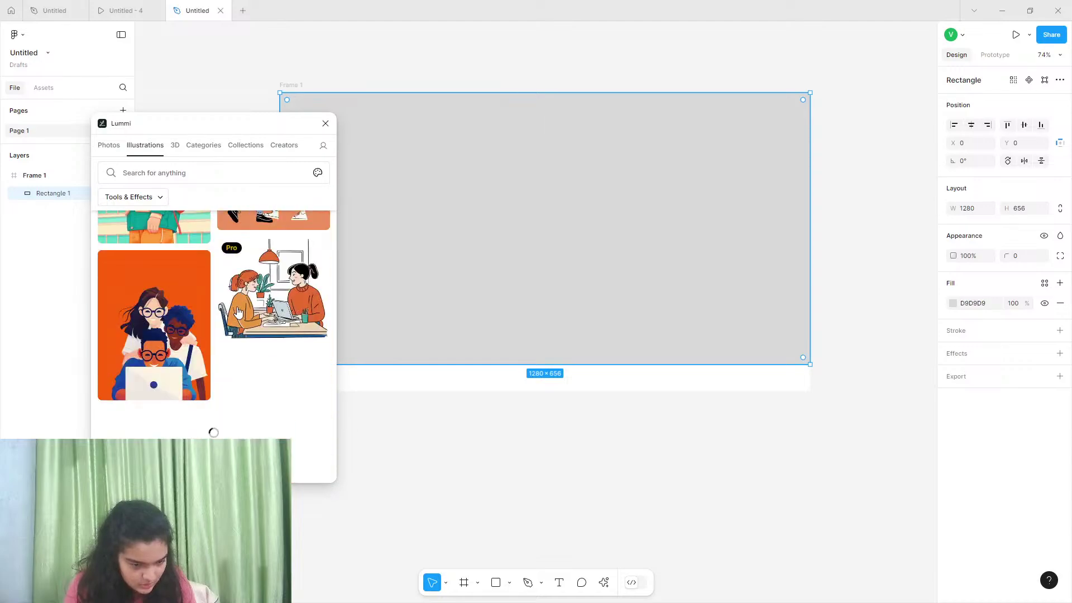
scroll(239, 318, "down", 5)
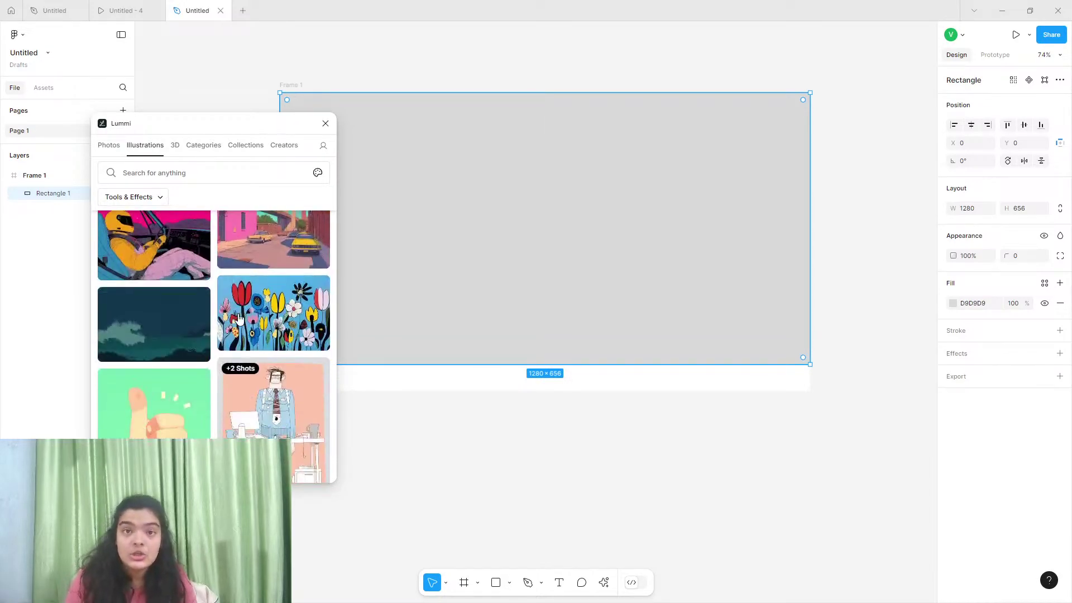
scroll(239, 318, "down", 2)
scroll(239, 317, "up", 4)
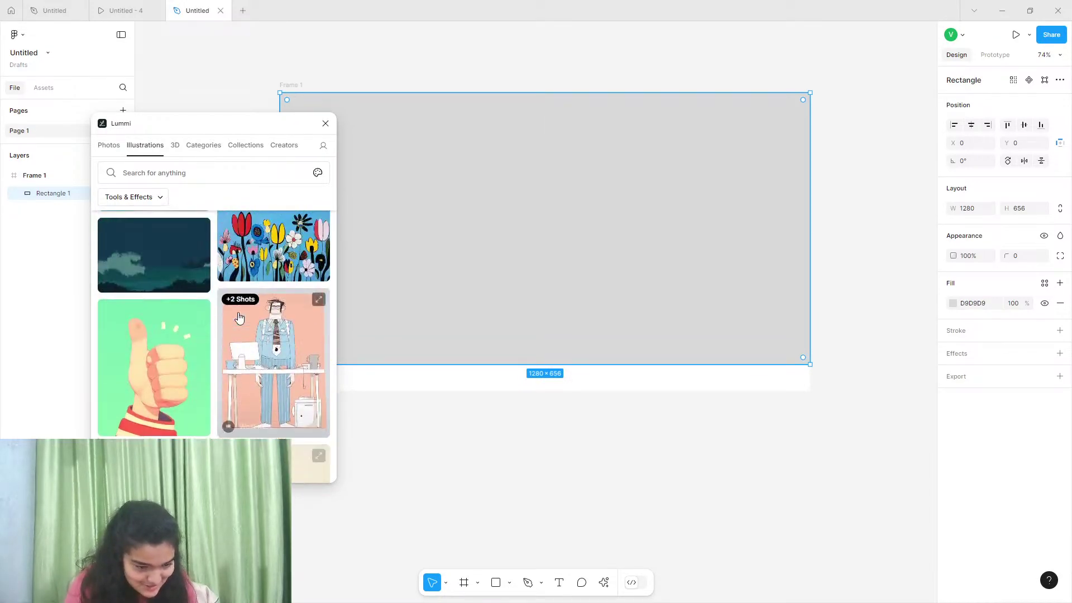
scroll(268, 353, "down", 3)
scroll(268, 353, "down", 10)
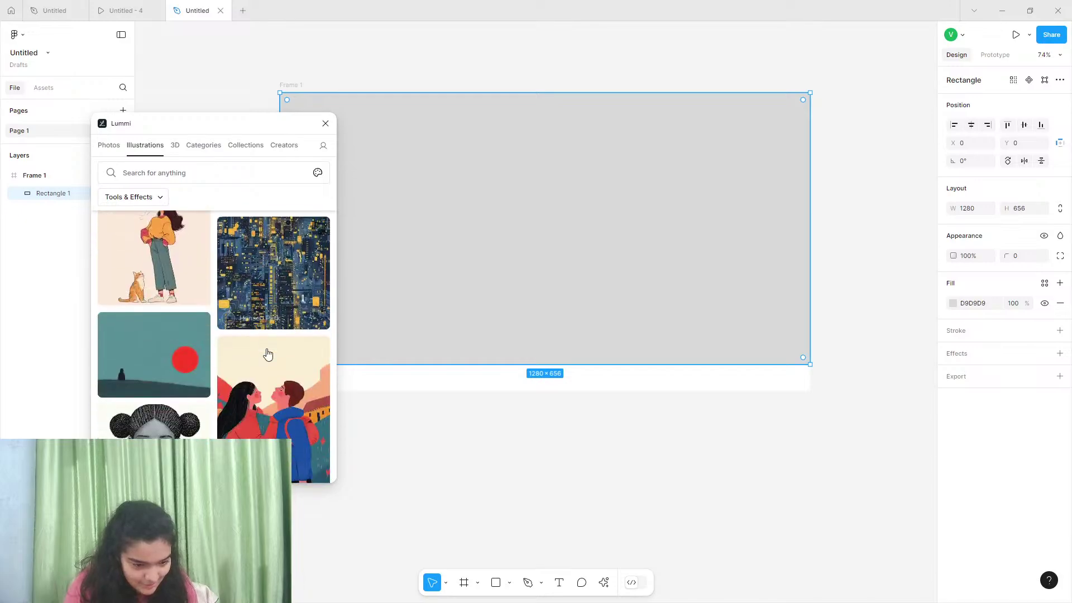
scroll(267, 353, "up", 10)
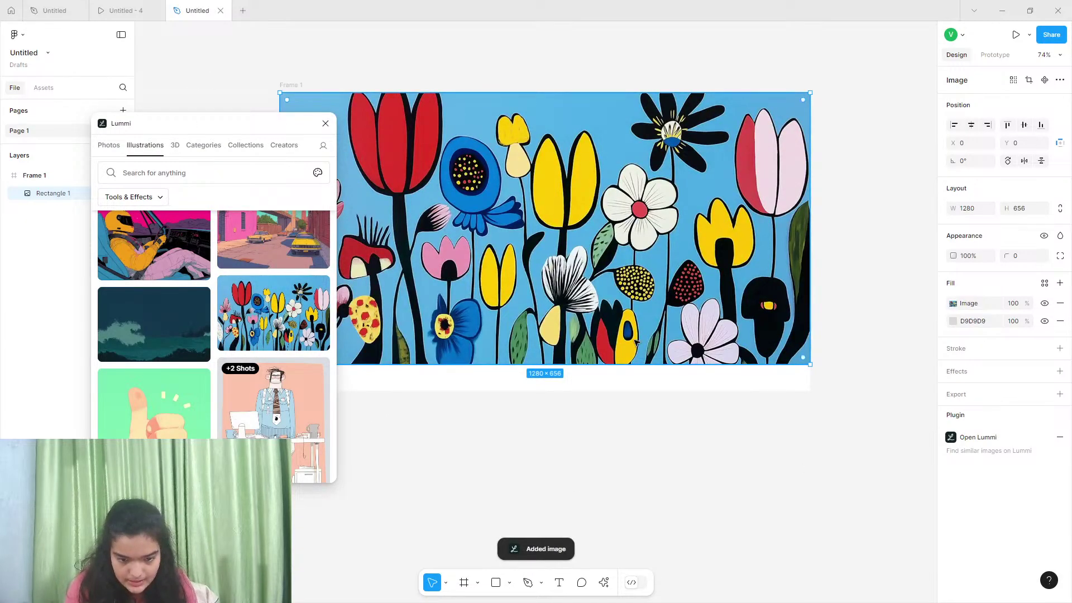
left_click(326, 124)
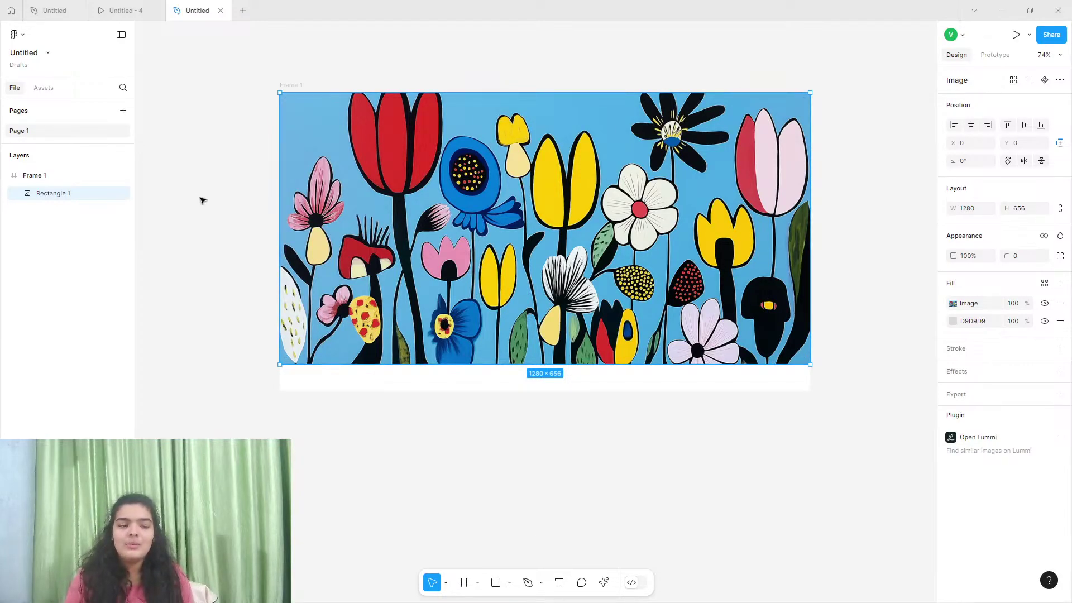
Check the hero's wave-shaped lower edge in the Pixura prototype preview, and return to the new design file
left_click(111, 14)
scroll(507, 325, "up", 15)
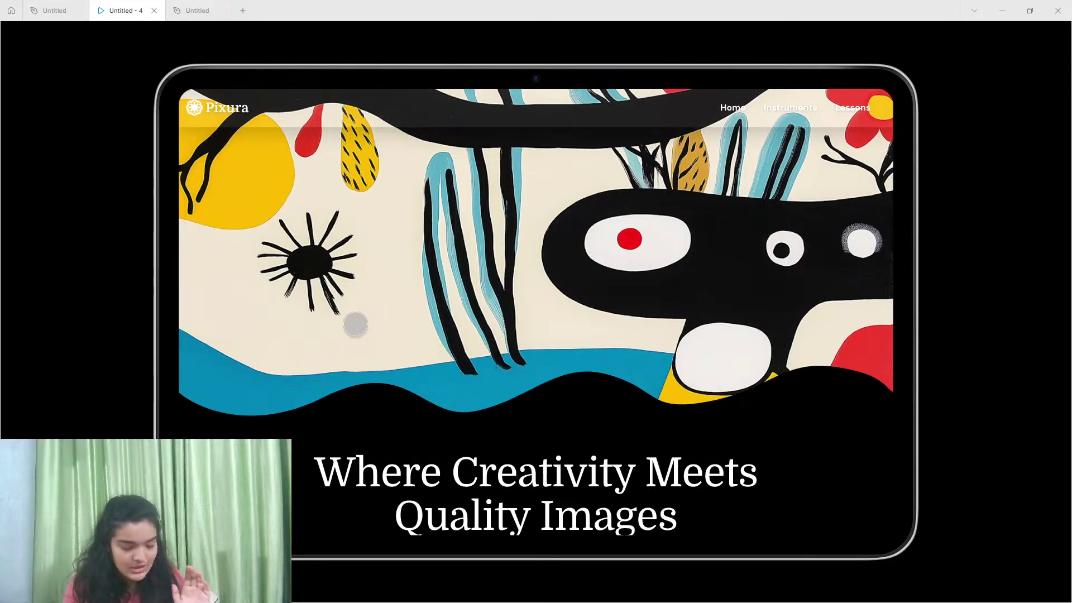
left_click(201, 11)
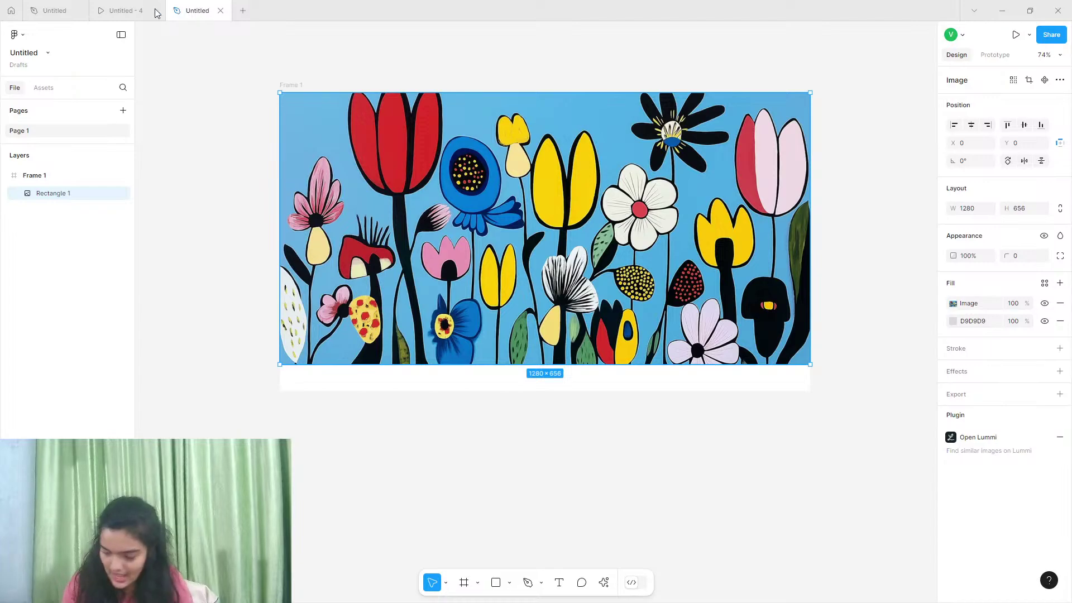
double_click(414, 253)
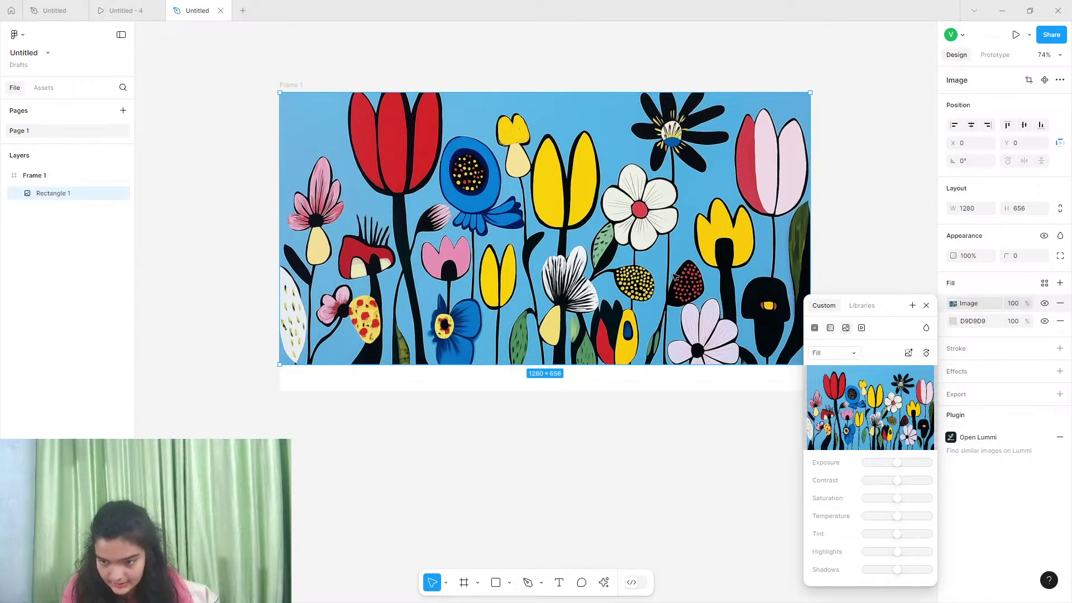
Draw a curved wave path with the Pen tool across the lower part of the flower image, from its left edge to its right edge
left_click(529, 576)
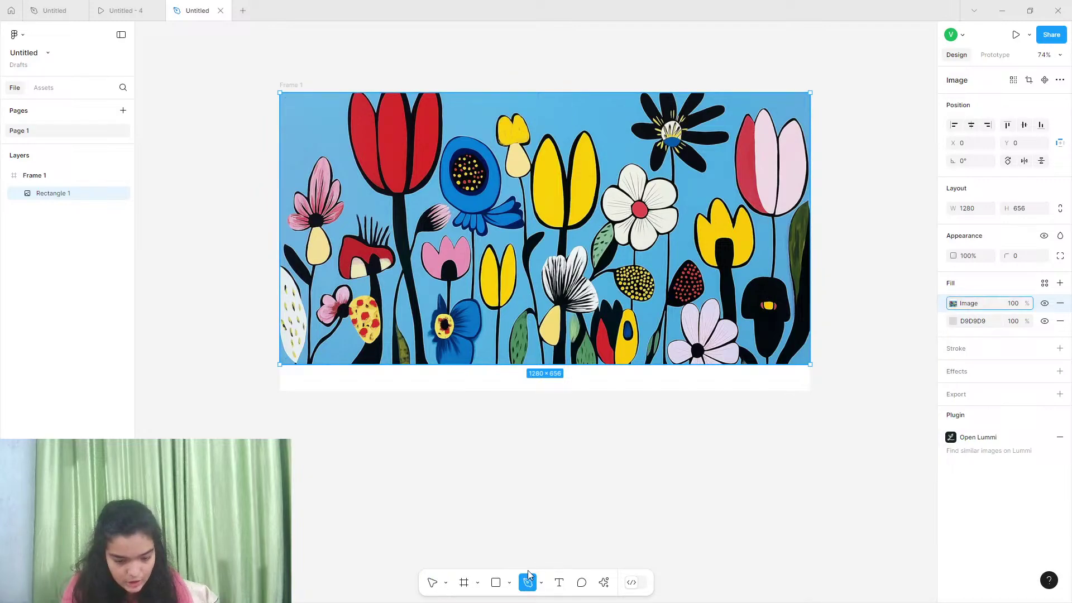
left_click(280, 333)
mouse_move(355, 358)
left_mouse_down()
mouse_move(370, 375)
mouse_move(393, 351)
left_mouse_up()
left_click(432, 332)
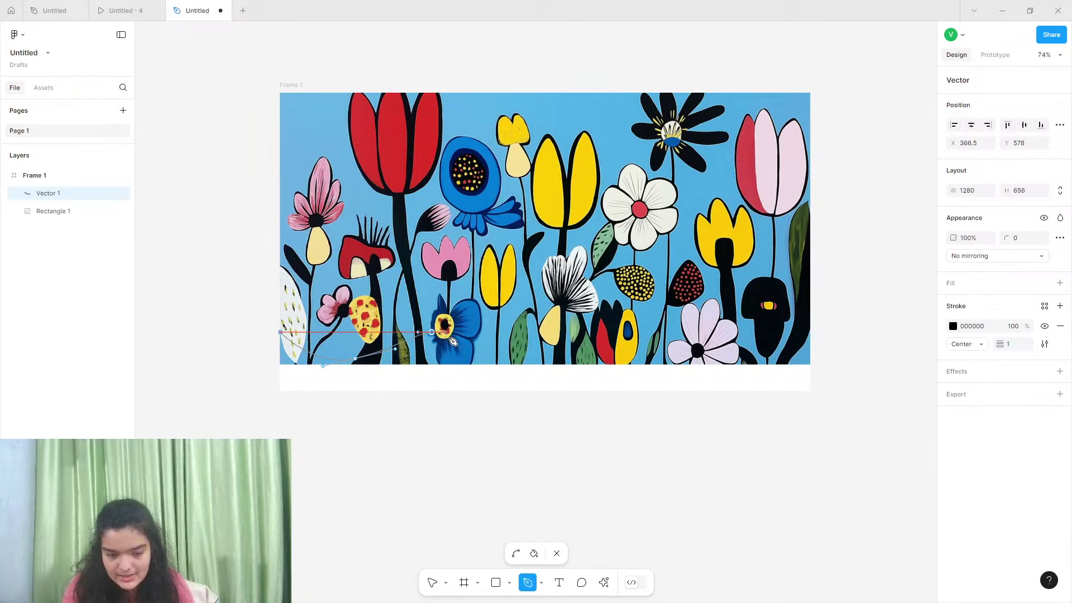
left_click_drag(531, 358, 626, 342)
left_click(660, 349)
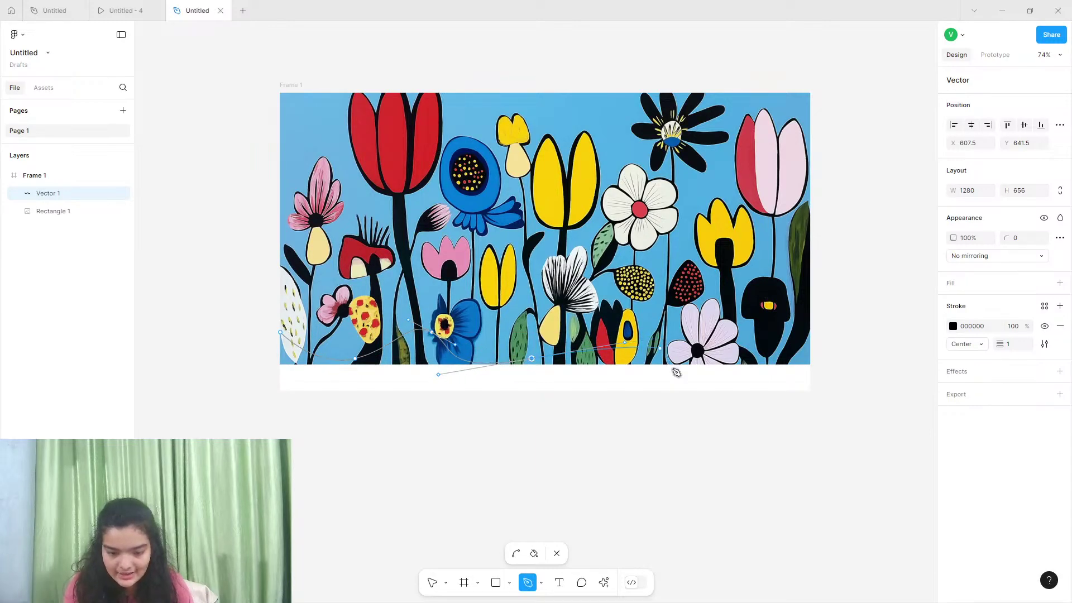
left_click_drag(677, 373, 704, 371)
left_click(779, 313)
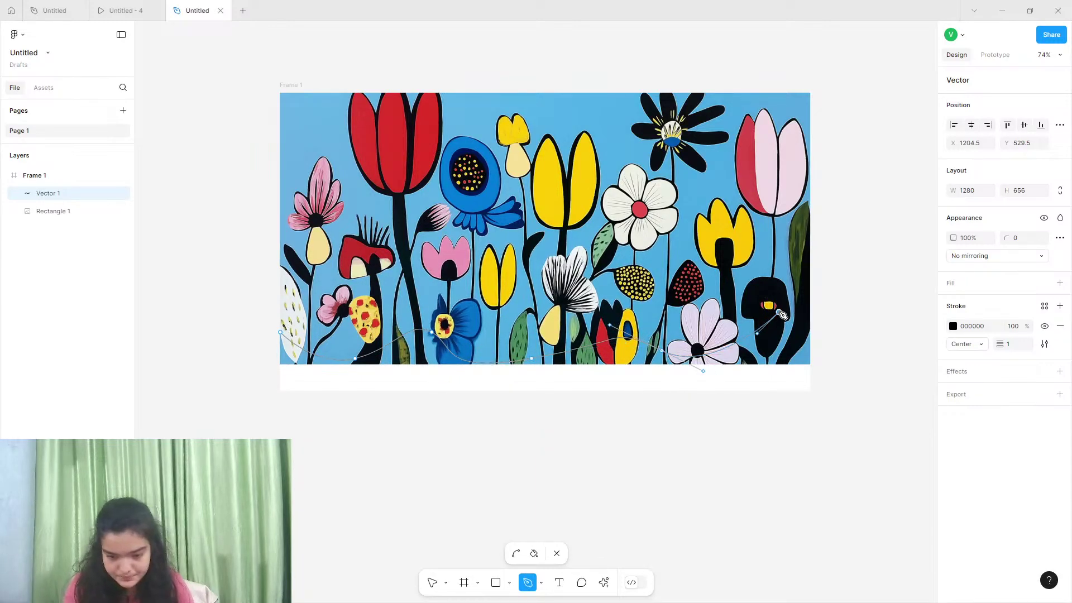
left_click_drag(782, 315, 809, 310)
left_click(810, 317)
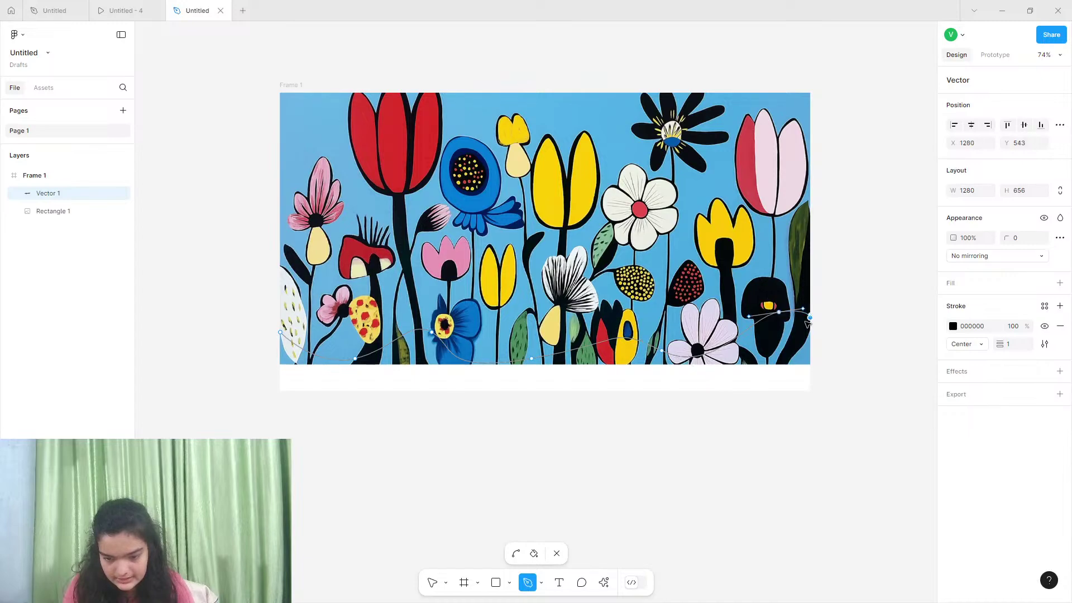
Continue the path through the image's two upper corners and close it at the wave's starting point
left_click(810, 94)
left_click(279, 94)
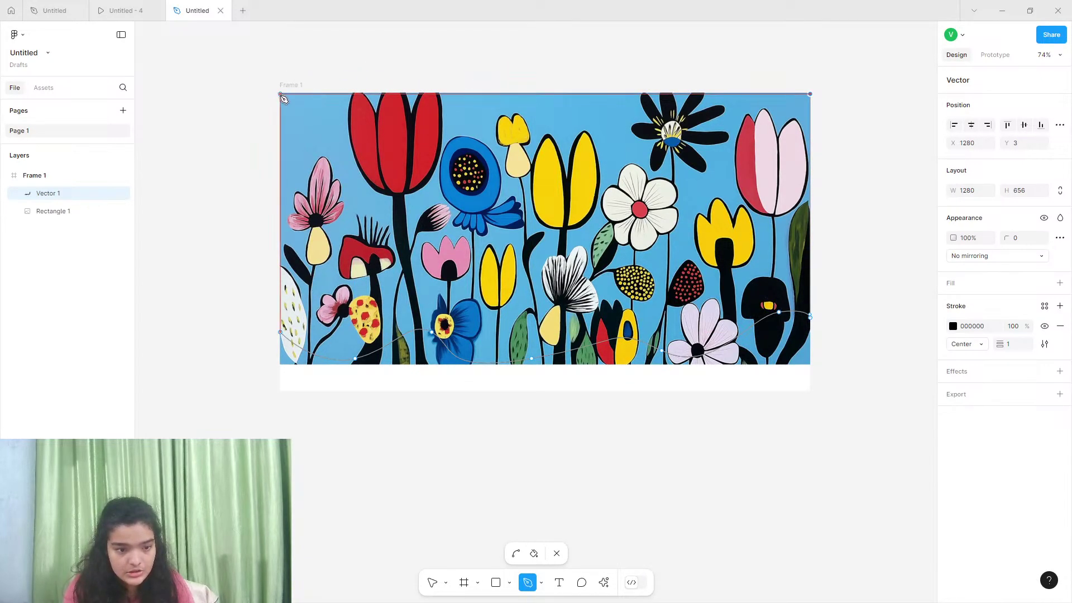
left_click(281, 331)
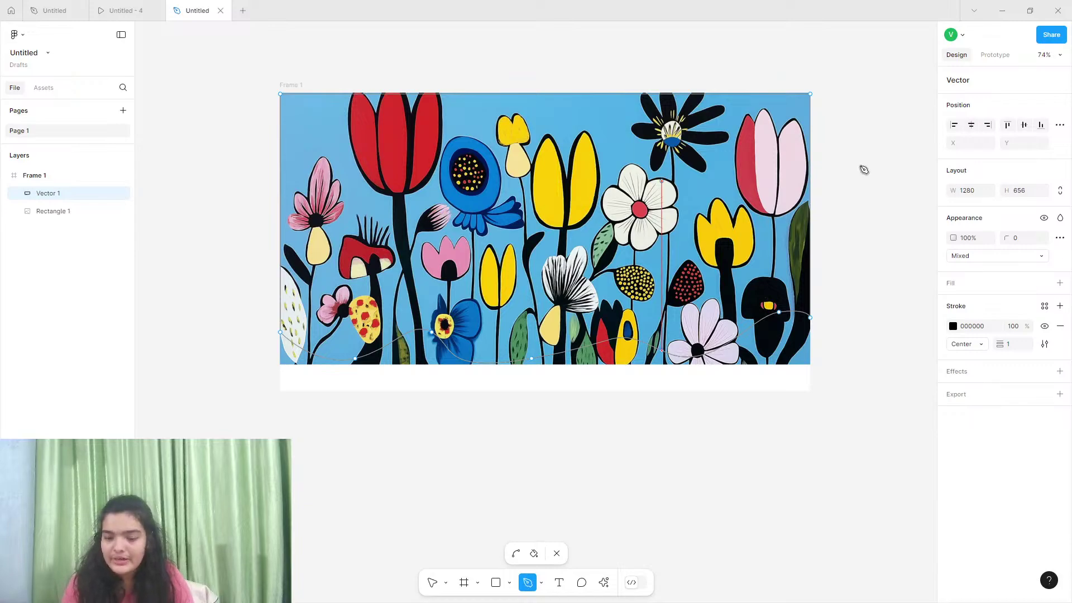
Give the closed wave shape a D9D9D9 fill, exit path editing, and align it to the frame's upper-left corner at X 0, Y 0
left_click(1059, 284)
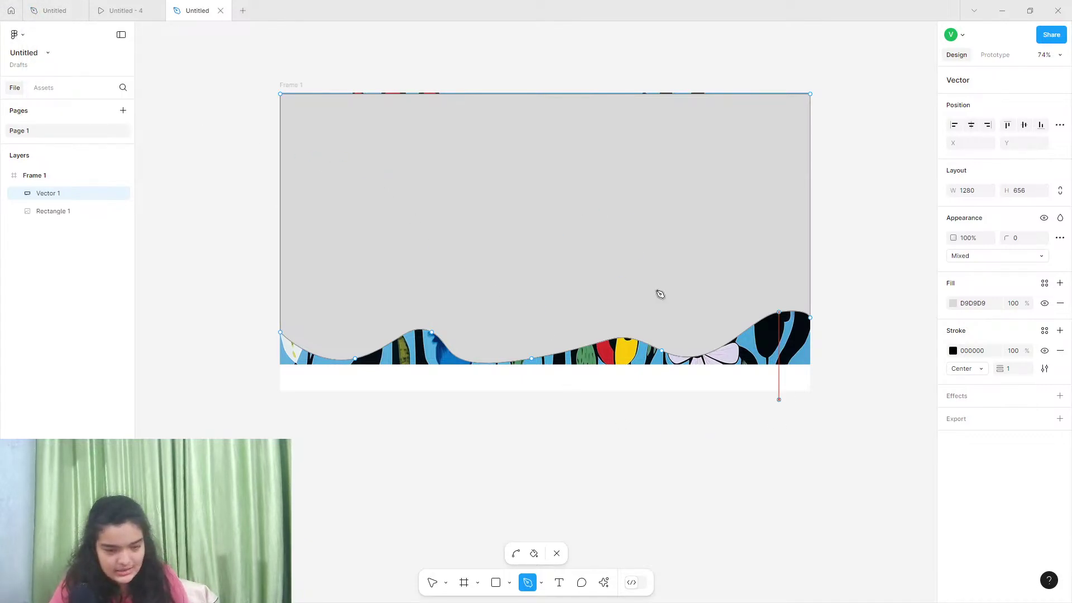
left_click(452, 233)
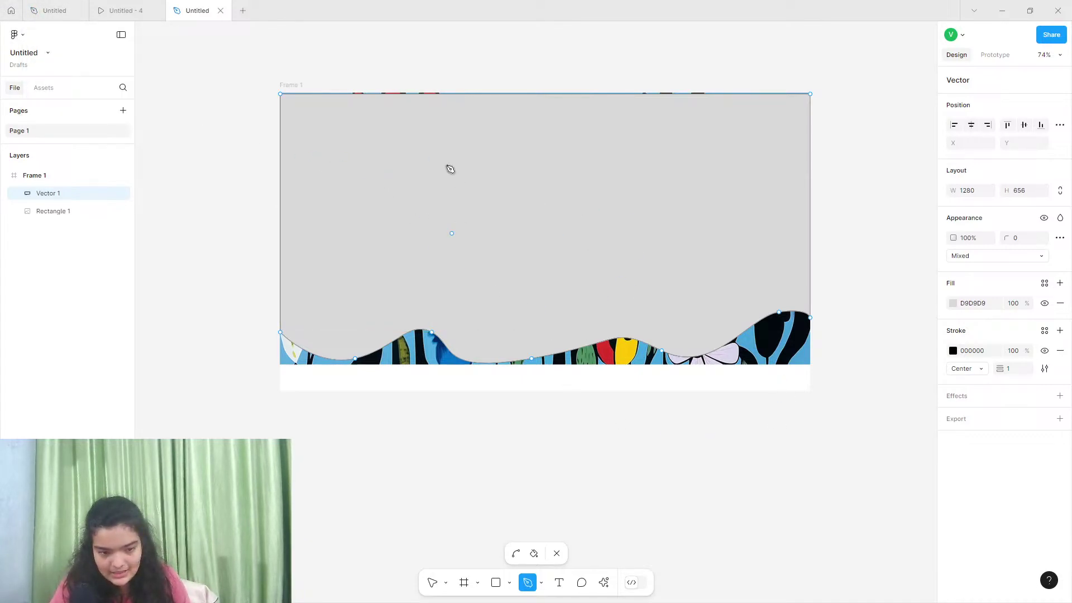
left_click(433, 582)
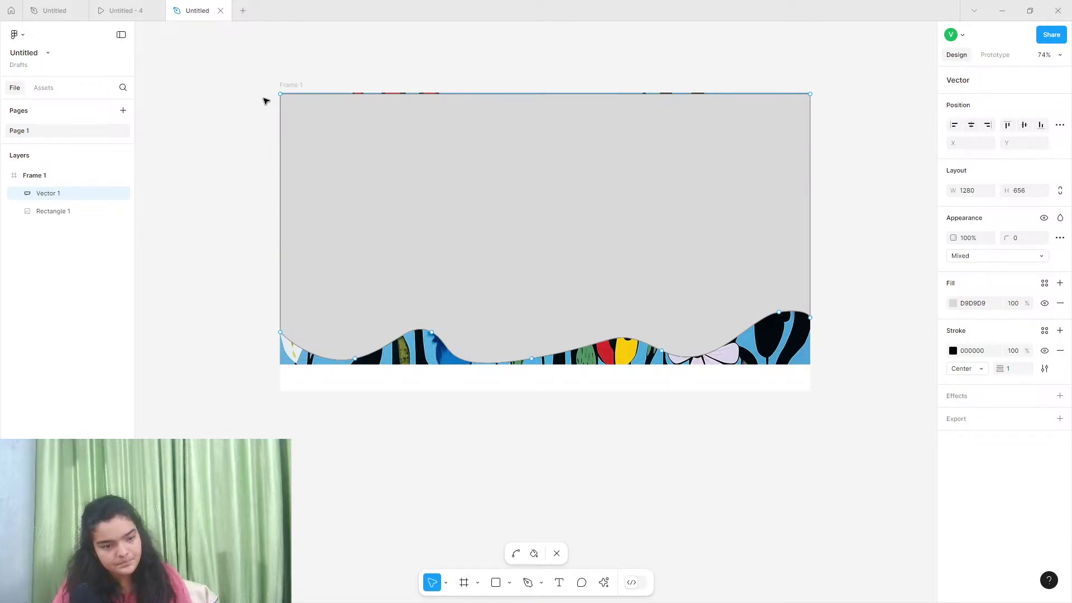
key("Escape")
left_click_drag(280, 94, 278, 93)
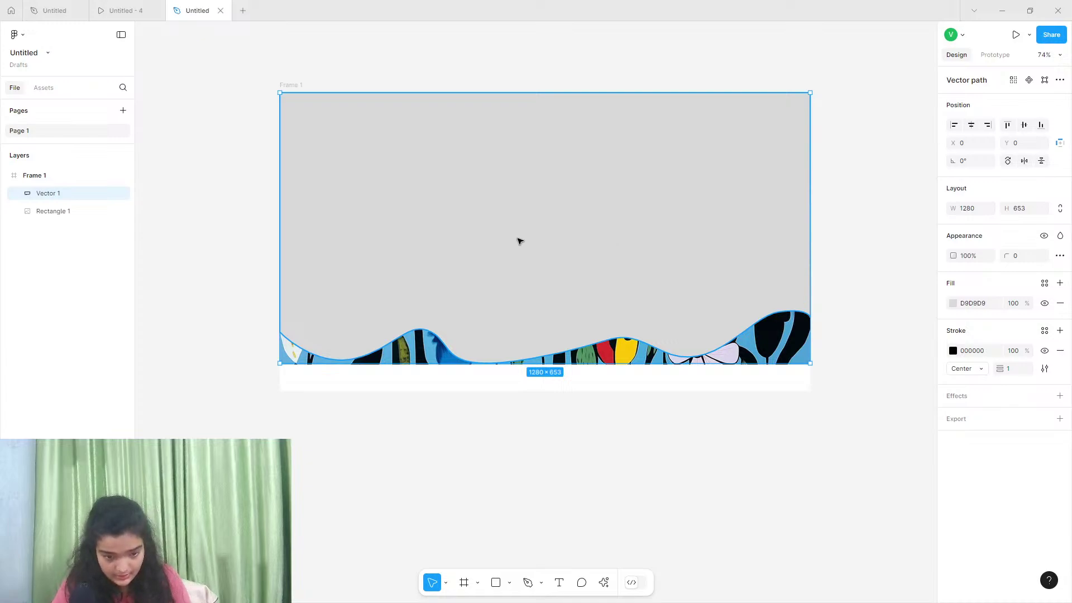
left_click(954, 304)
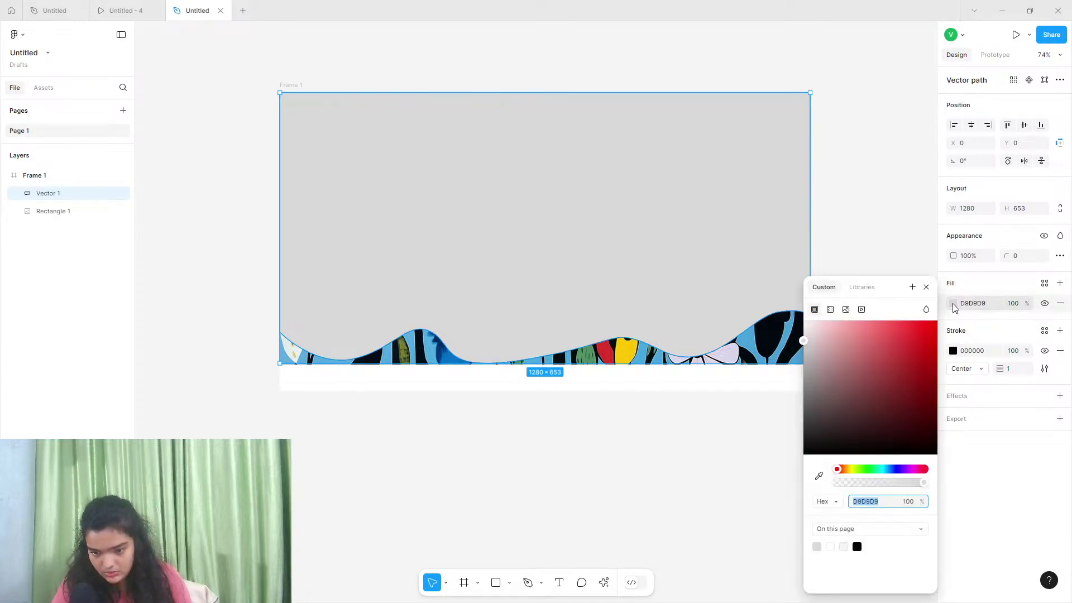
left_click(953, 302)
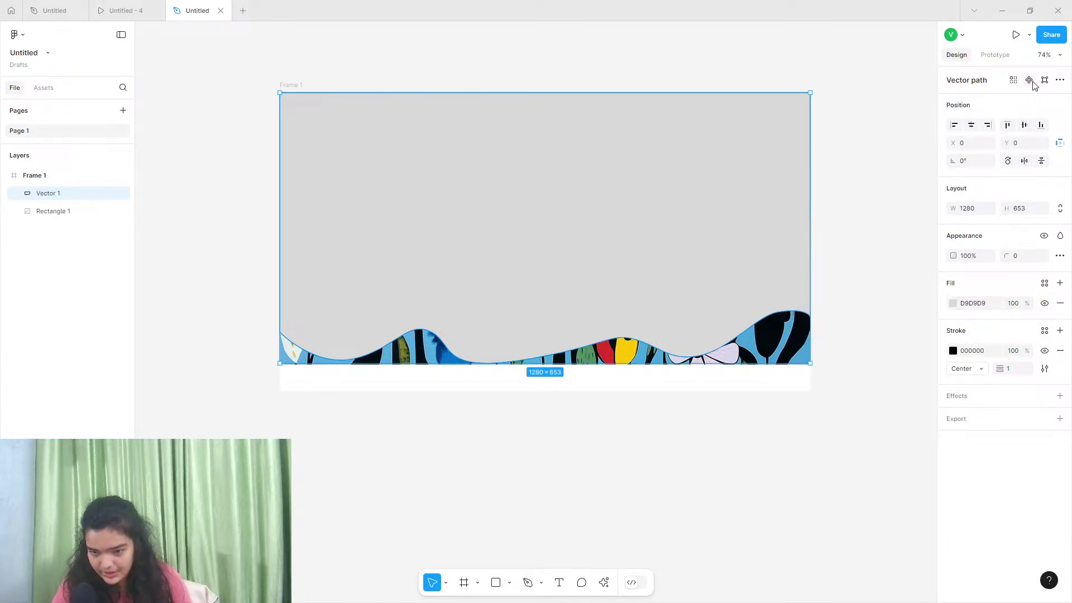
Use the wave vector as a mask and place the flower rectangle above it in the layer order so the image is clipped
left_click(1060, 81)
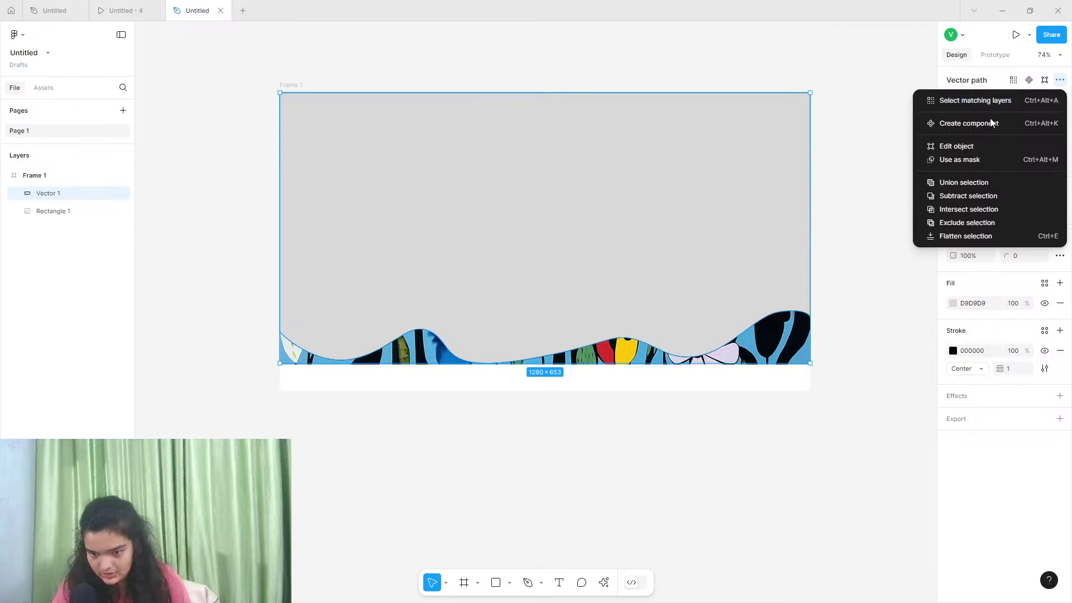
left_click(961, 158)
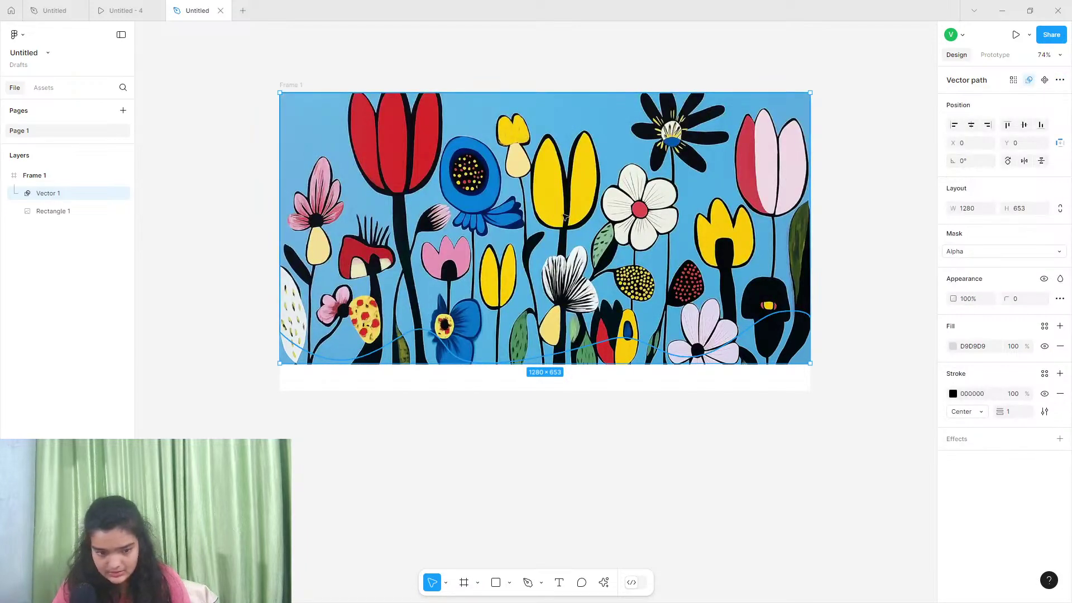
left_click_drag(47, 215, 47, 191)
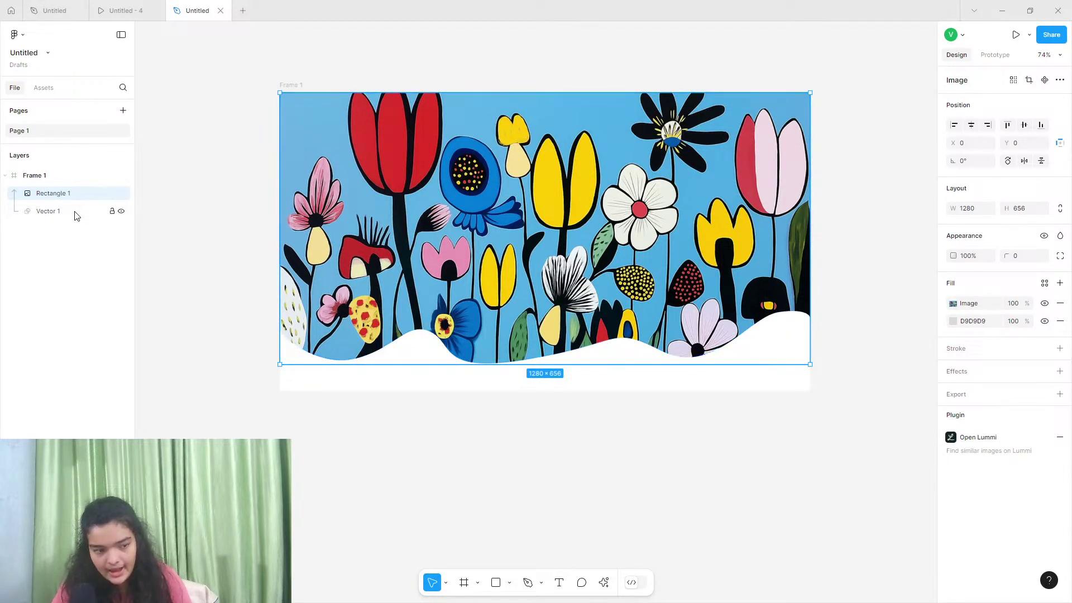
Group the flower rectangle with its wave mask and reduce the group's height to 627
left_click(72, 212, "shift")
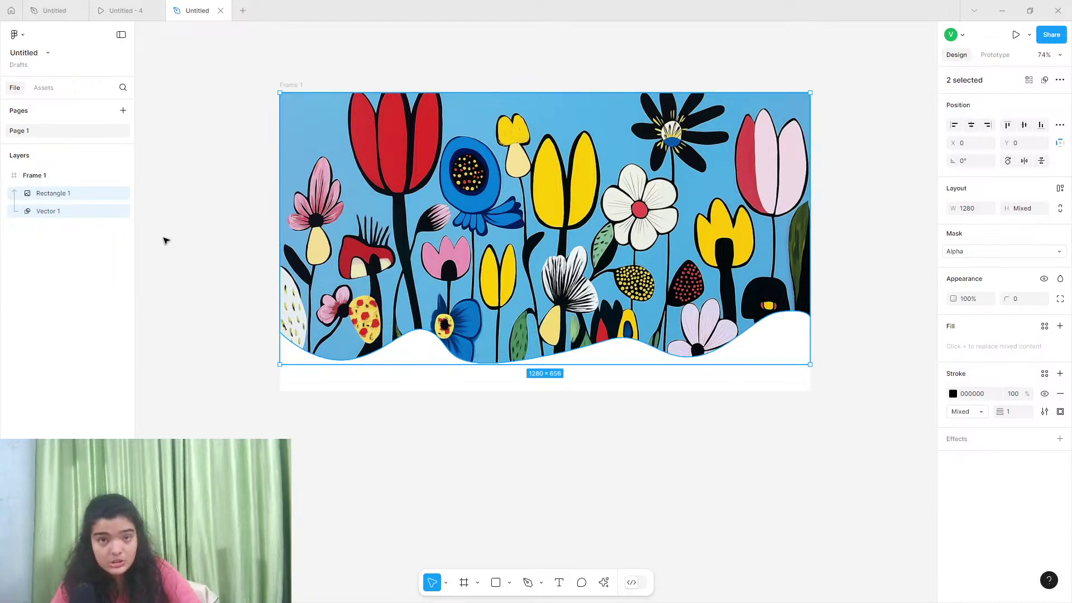
key("ctrl+g")
left_click_drag(639, 364, 639, 353)
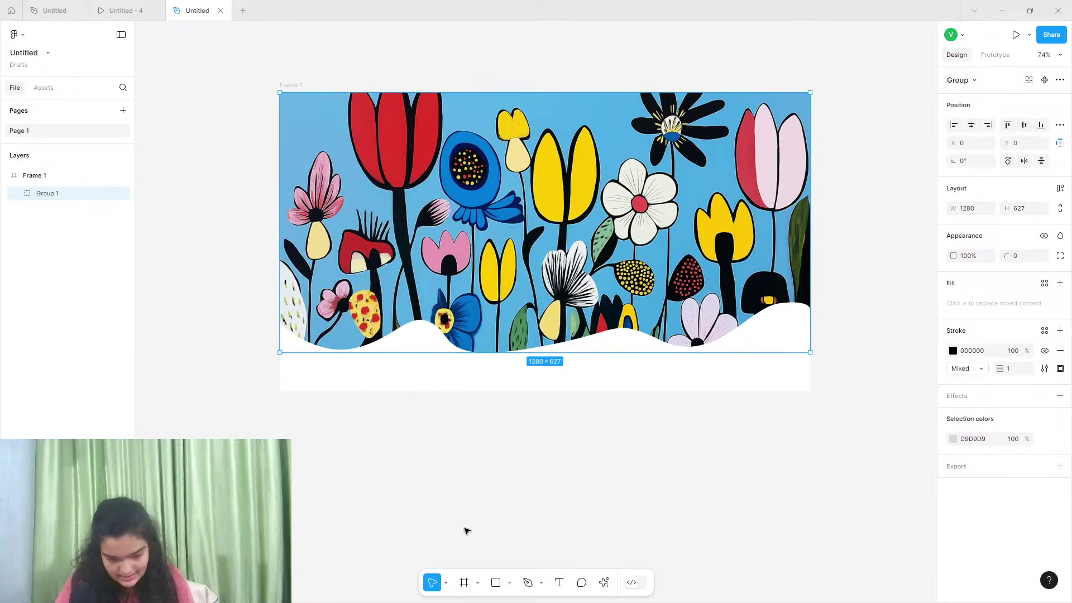
Review the text area below the hero in the original Pixura design, and return to the new file
left_click(45, 7)
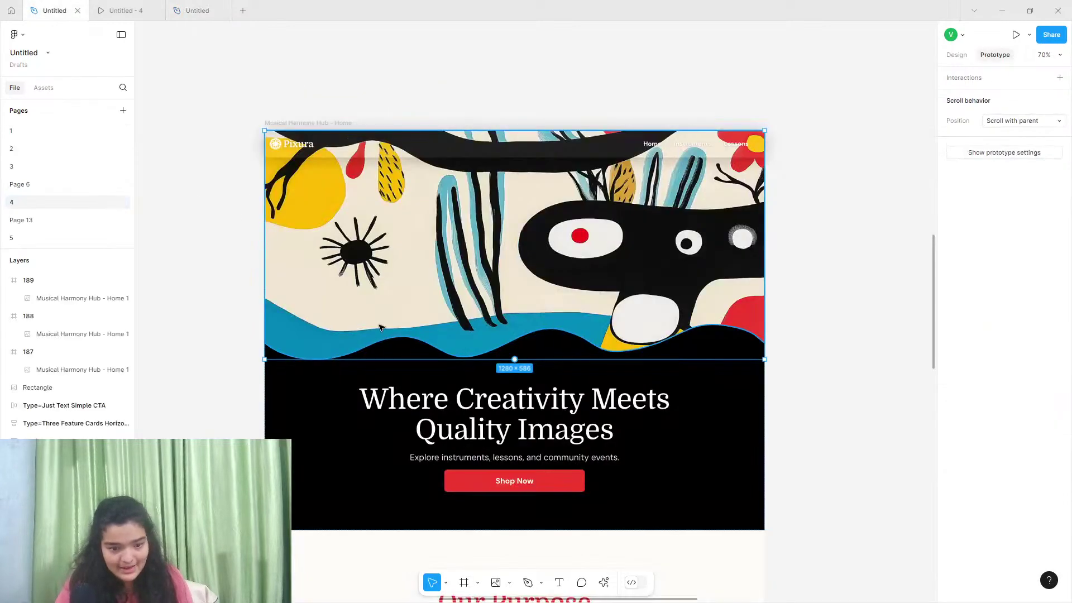
scroll(321, 329, "down", 1)
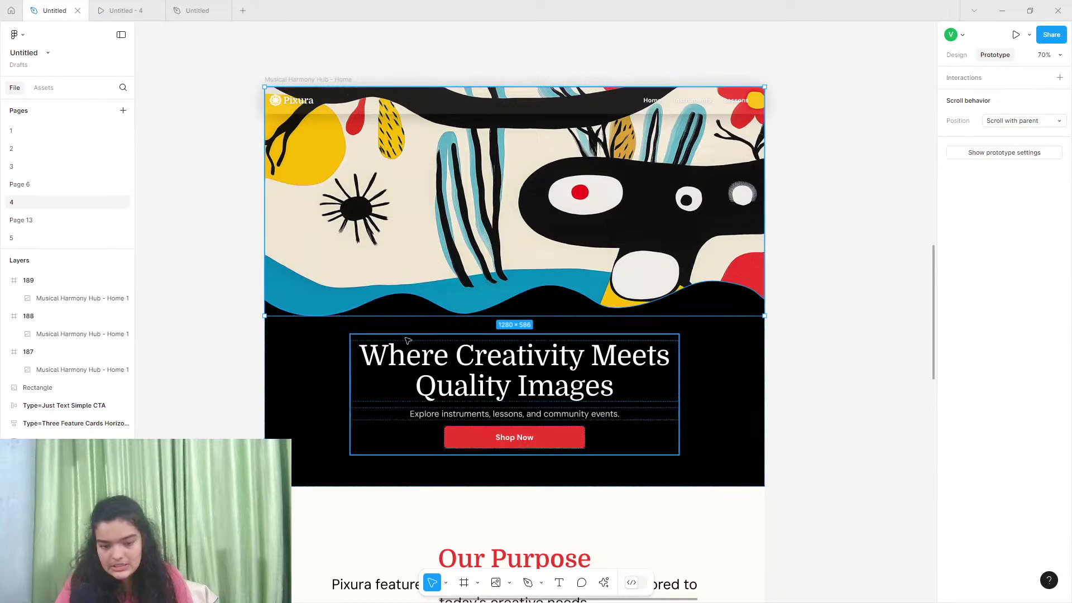
left_click(283, 378)
left_click(185, 6)
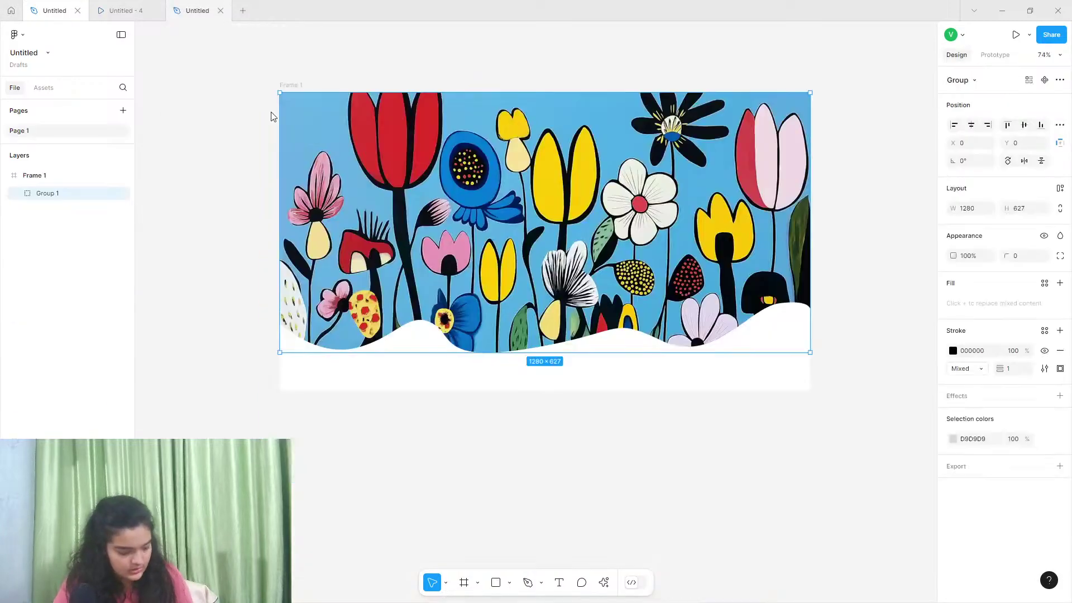
Draw a 1280 × 869 frame from Frame 1's upper-left corner so that it encloses the masked image group
left_click(495, 584)
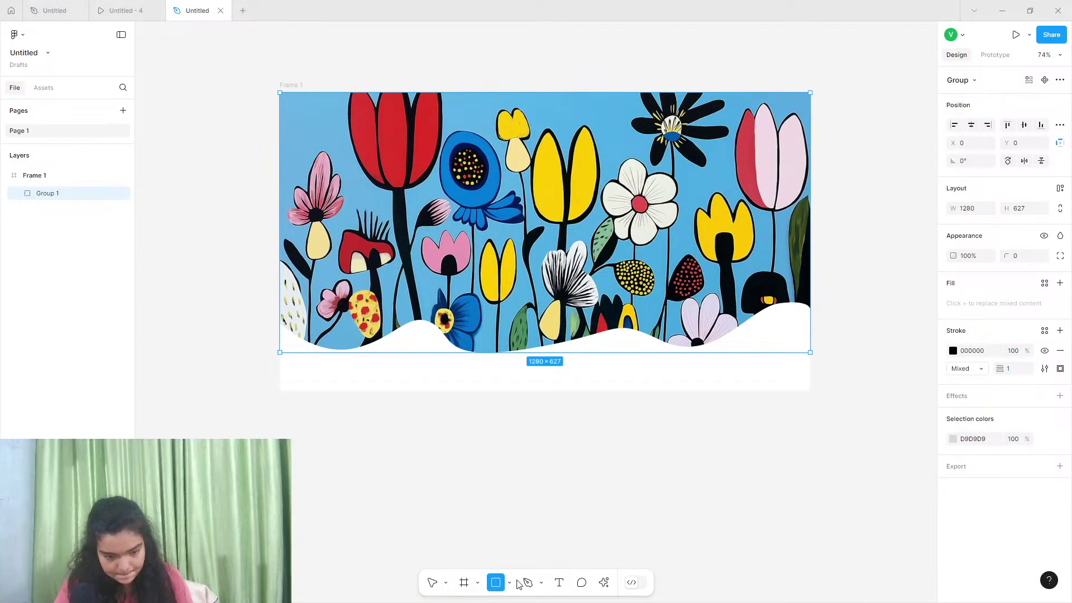
left_click(464, 583)
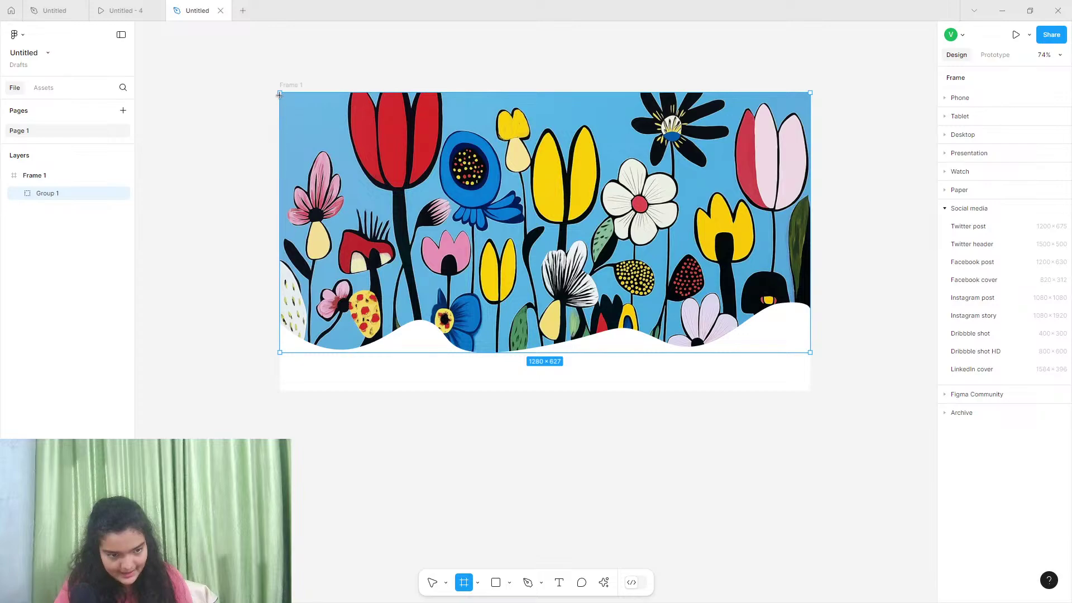
left_click_drag(279, 92, 810, 452)
Extend the outer Frame 1 downward to a height of 1815
left_click(290, 85)
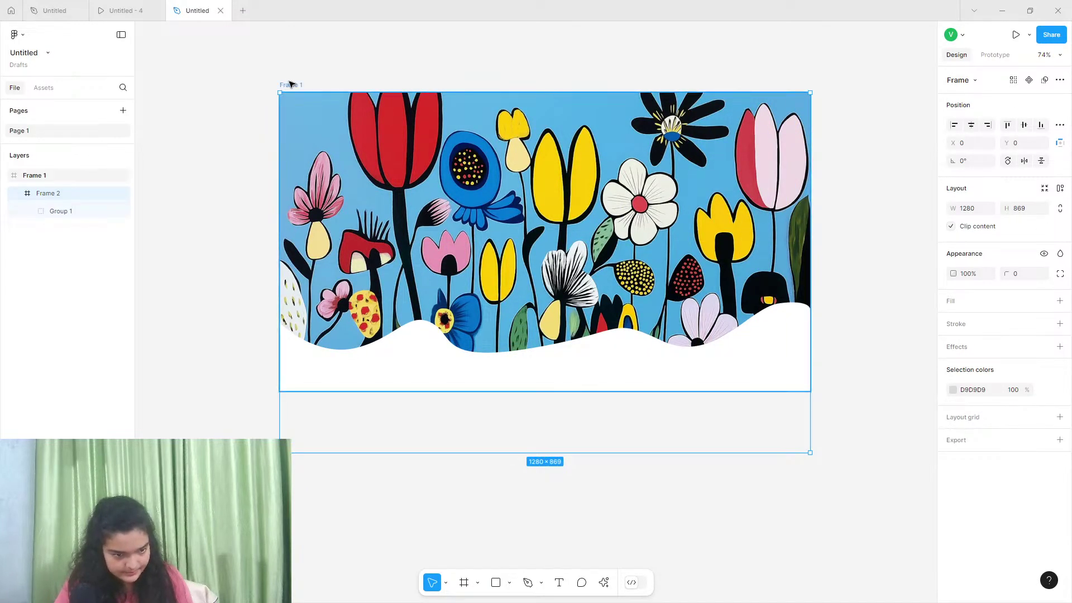
scroll(546, 309, "down", 2)
scroll(547, 310, "down", 8)
scroll(545, 268, "up", 3)
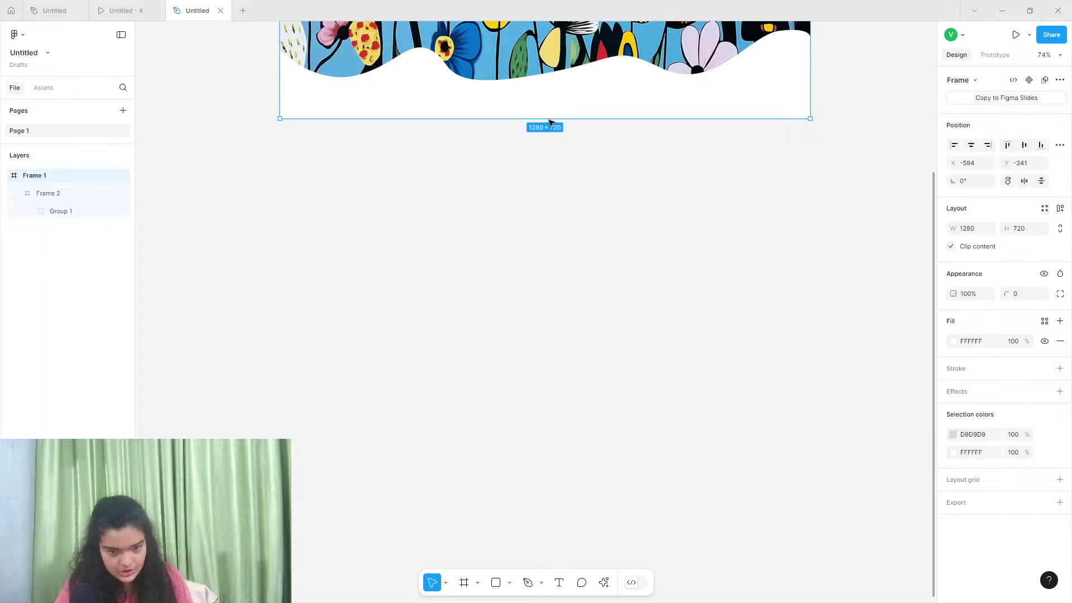
left_click_drag(561, 272, 595, 586)
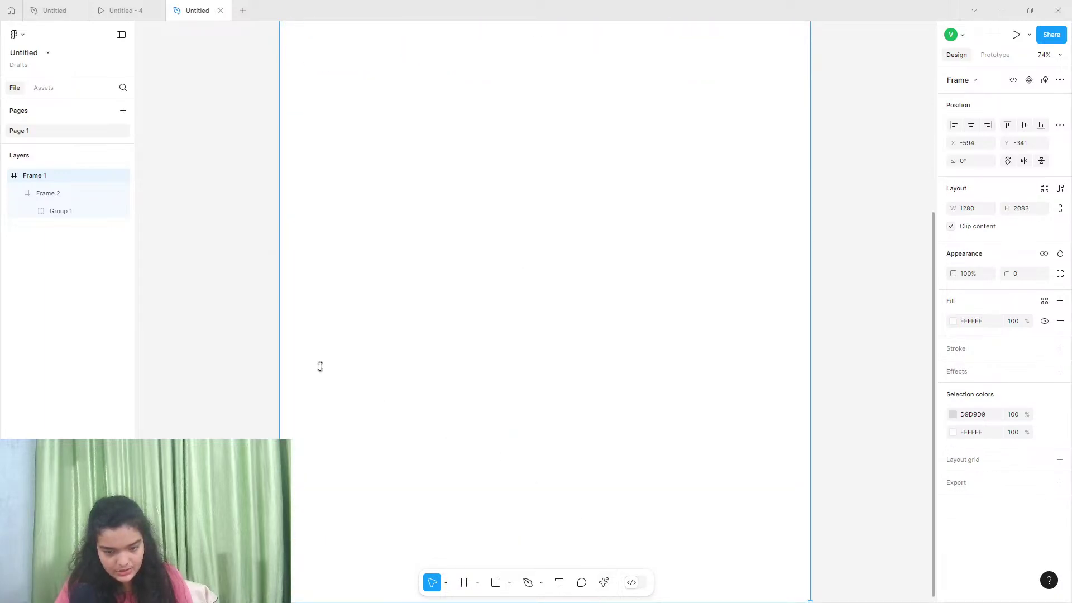
left_click_drag(319, 365, 268, 238)
scroll(268, 238, "up", 6)
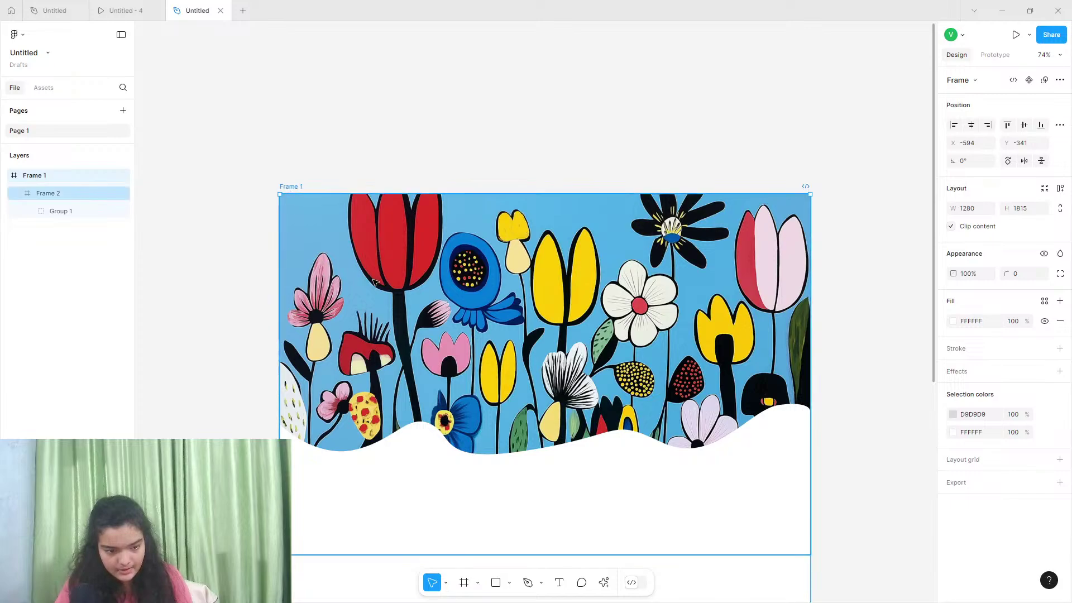
Try changing Frame 1's fill to black (000000), then undo the colour change
scroll(441, 339, "down", 1)
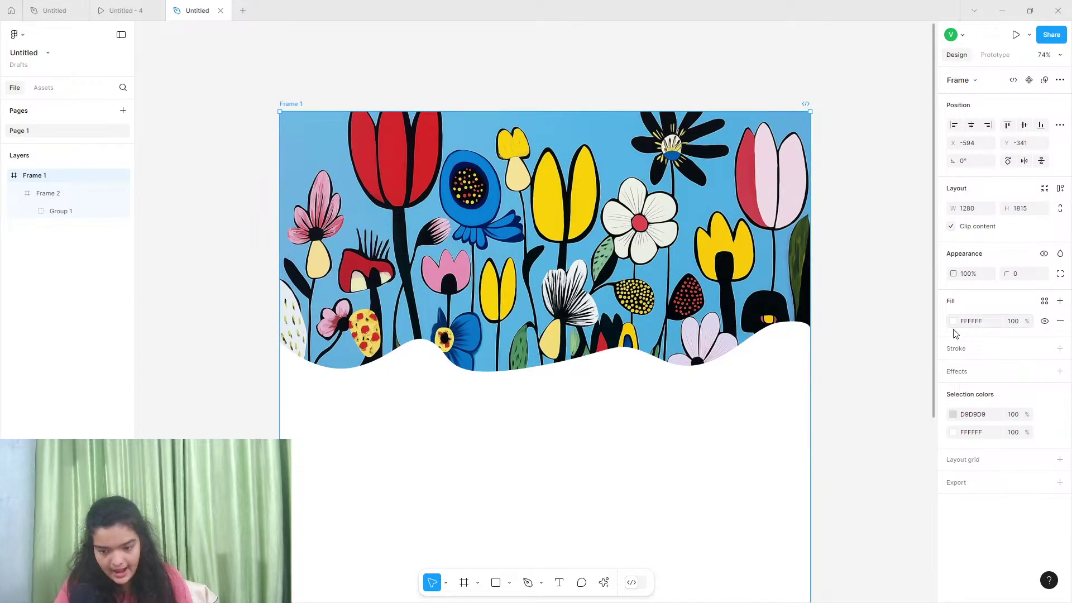
left_click(953, 322)
left_click(857, 545)
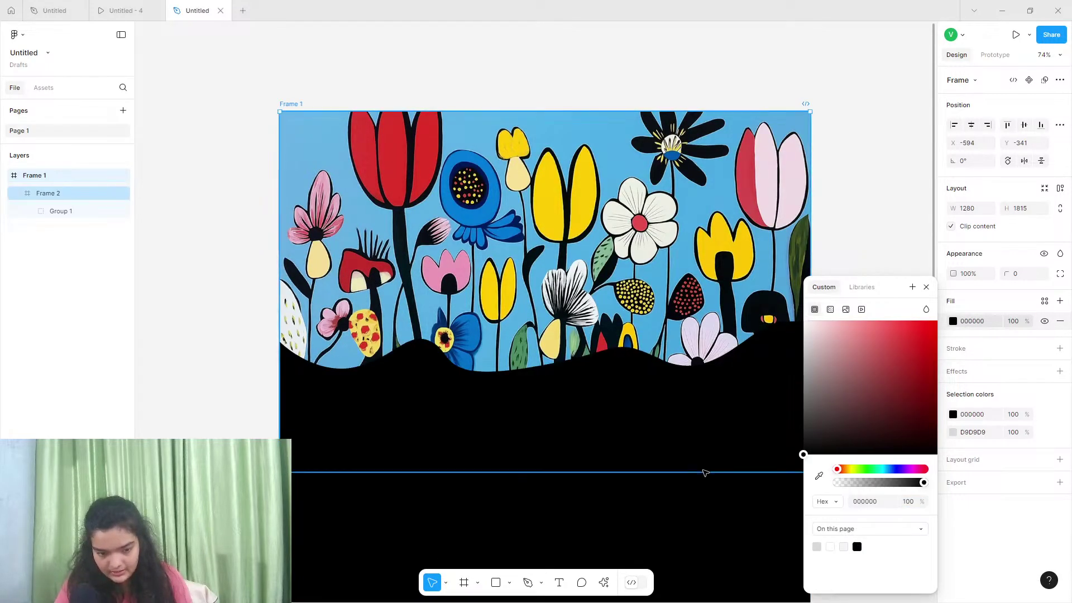
scroll(705, 473, "down", 3)
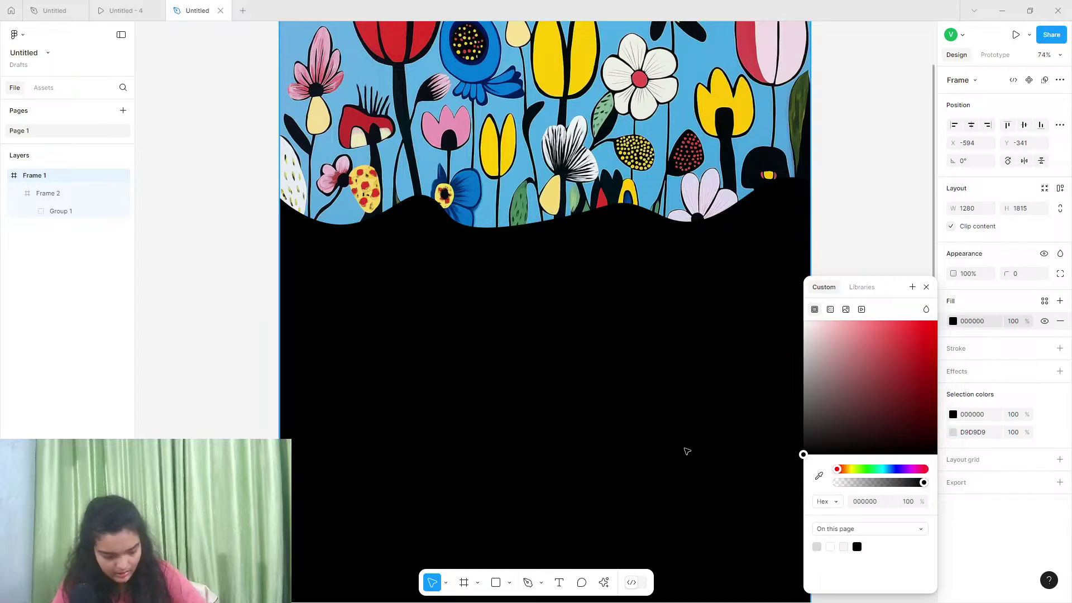
key("ctrl+z")
Extend the inner Frame 2 to a height of 931 and add a white FFFFFF fill to it
left_click(69, 186)
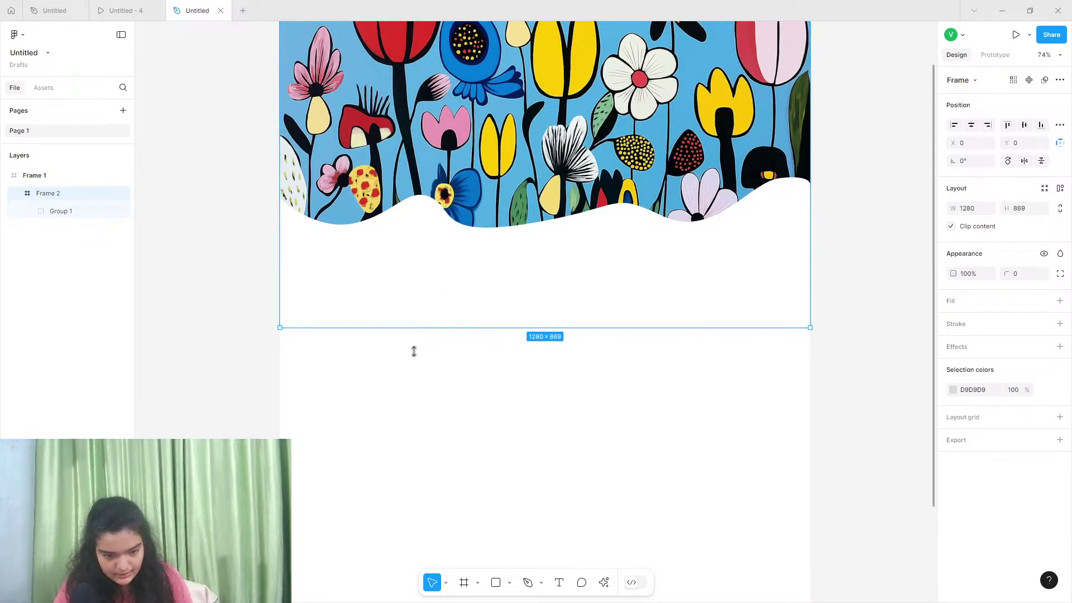
left_click_drag(414, 350, 414, 353)
left_click(1060, 301)
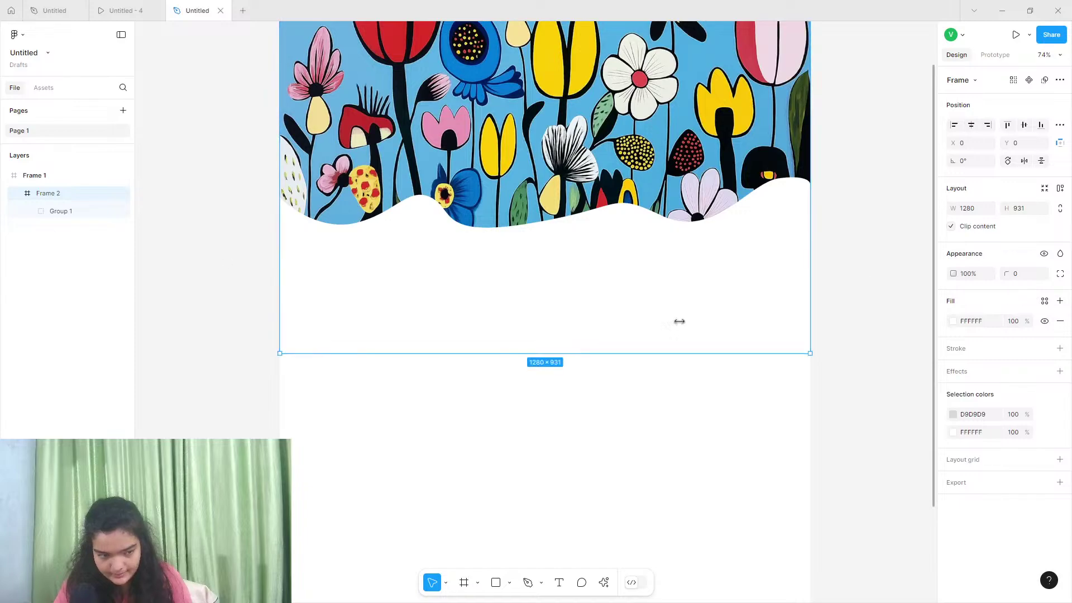
Set Frame 2's fill to black (000000) and extend its lower edge to a height of 984
left_click(955, 322)
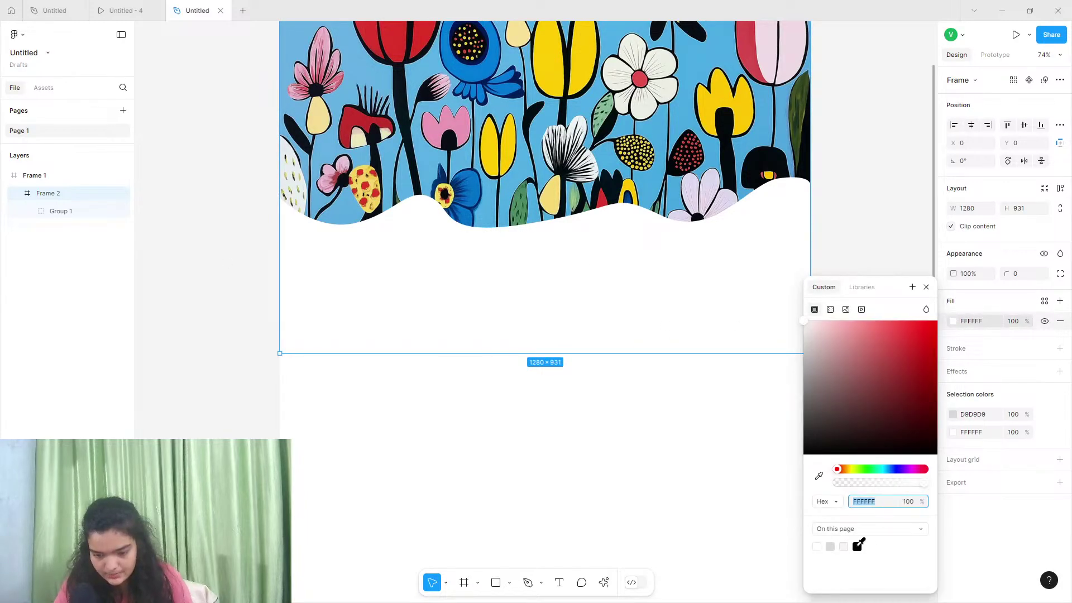
left_click(858, 544)
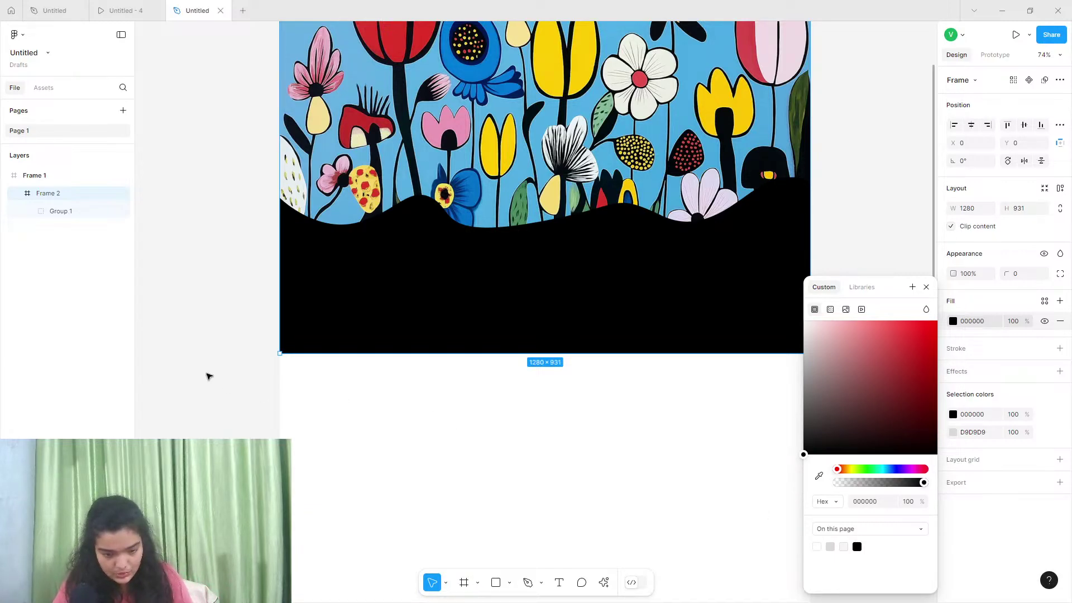
left_click(208, 376)
left_click(482, 350)
left_click_drag(483, 352, 485, 375)
scroll(484, 347, "up", 4)
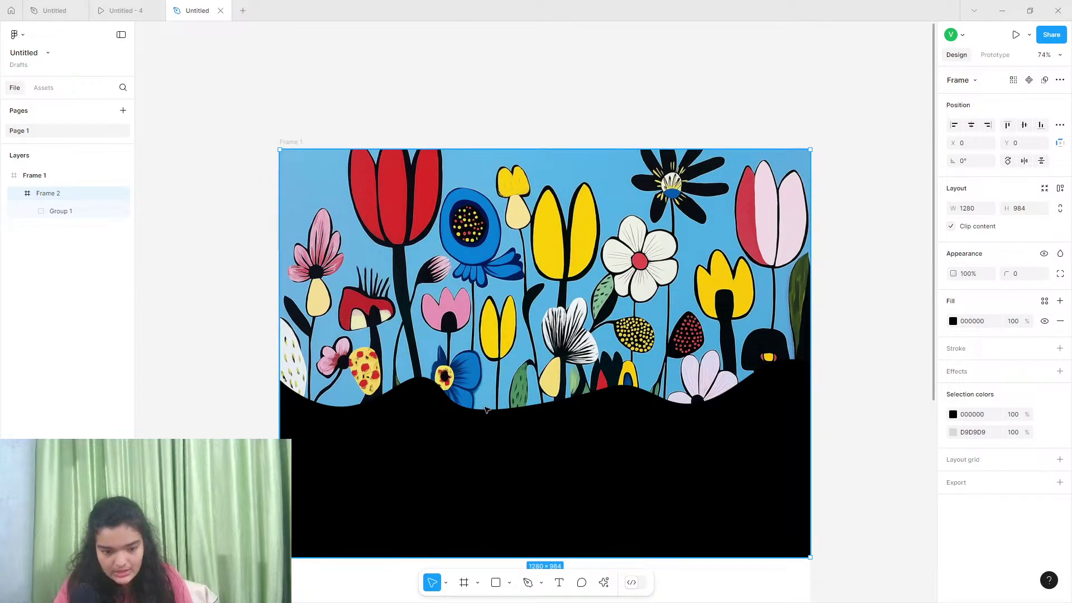
Check the reference prototype's hero section and start a prototype presentation of the new file
left_click(126, 10)
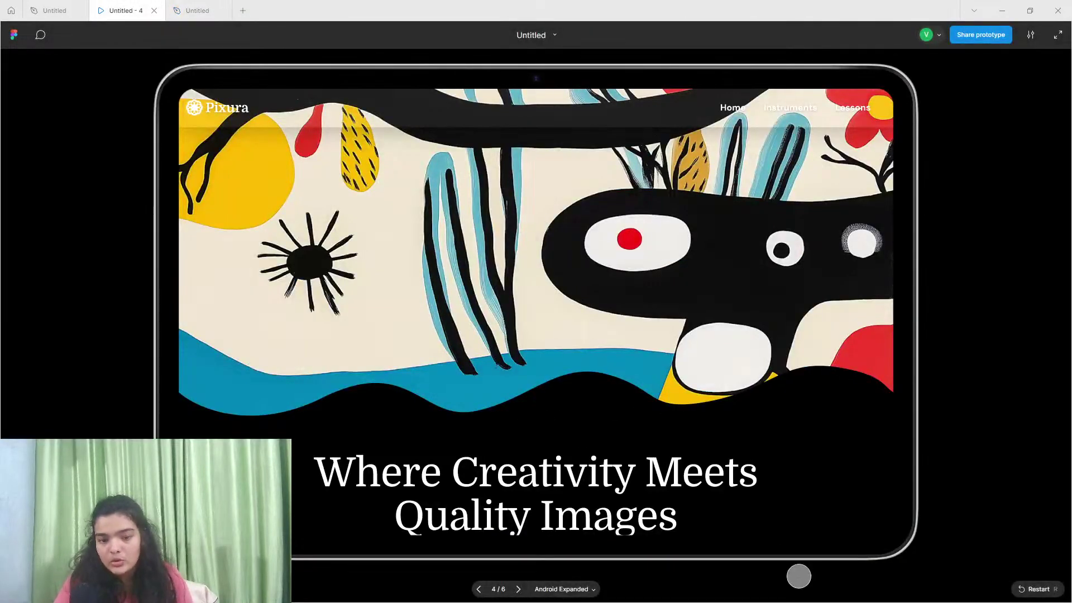
left_click(207, 10)
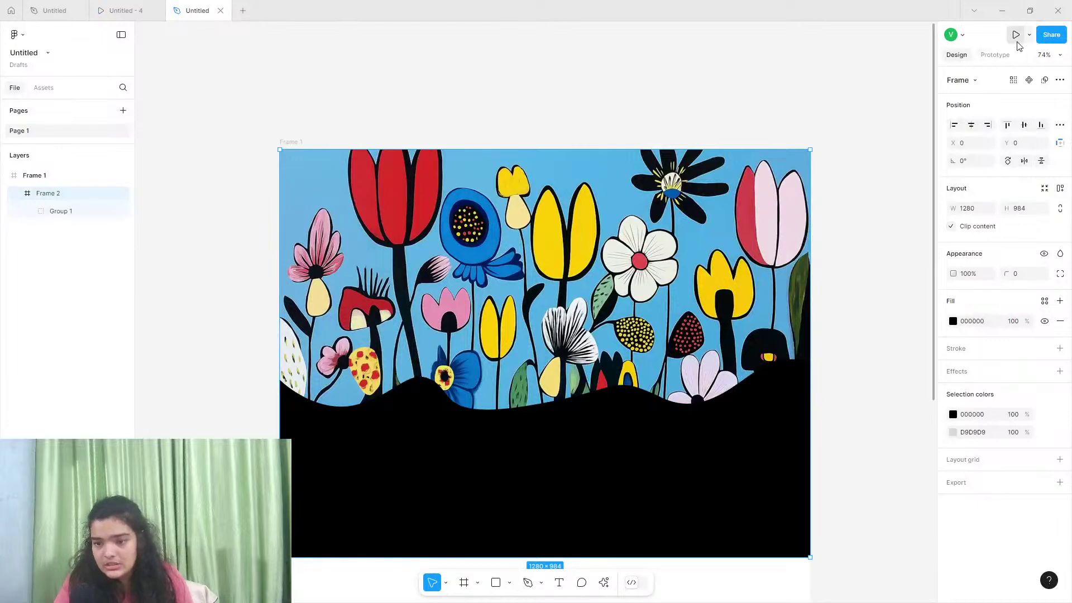
left_click(1017, 36)
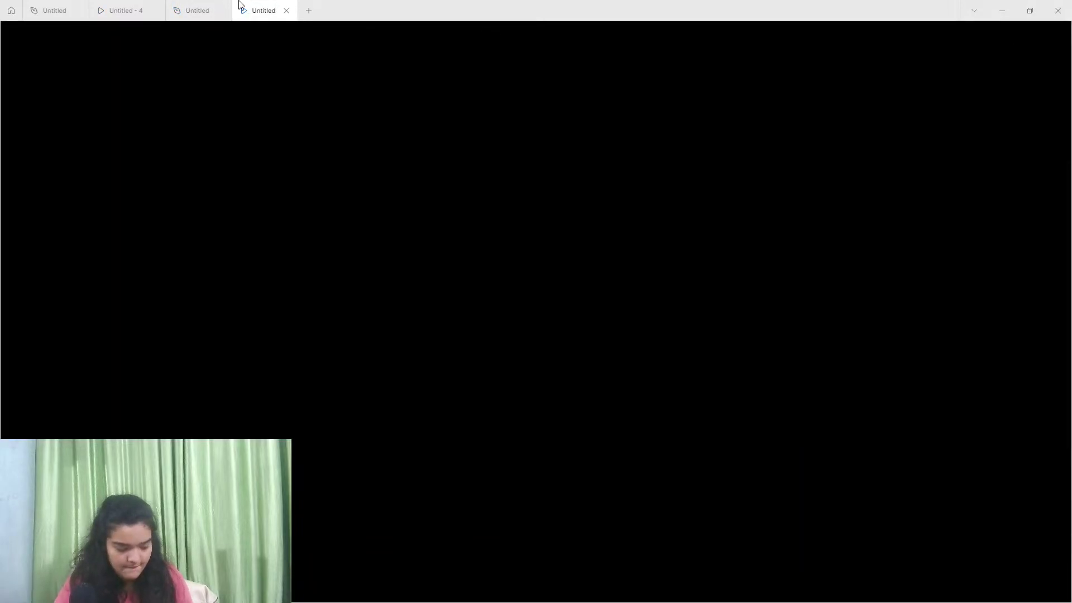
mouse_move(88, 4)
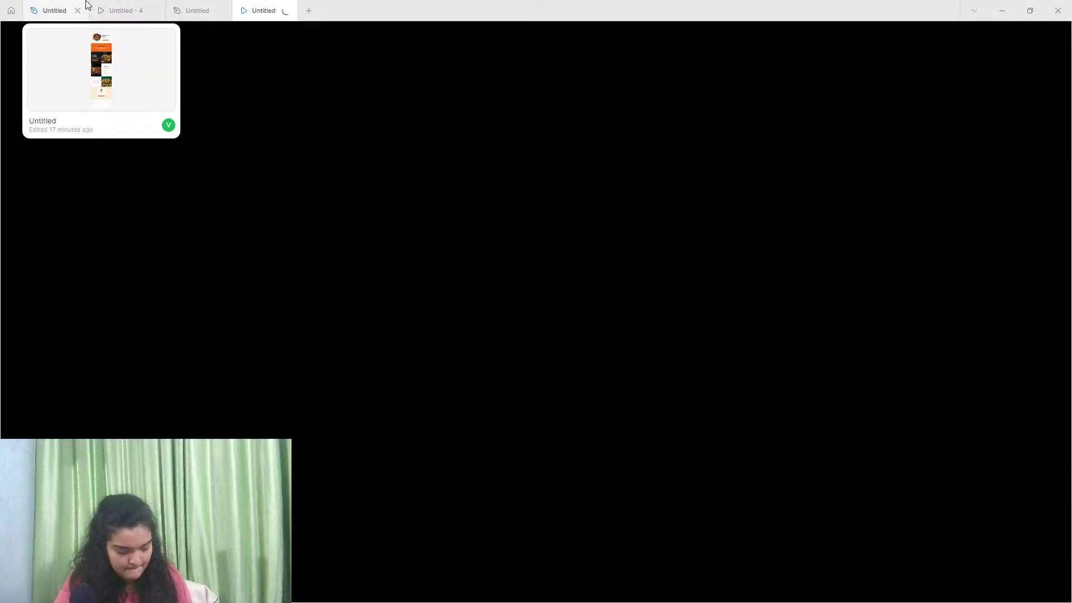
mouse_move(94, 23)
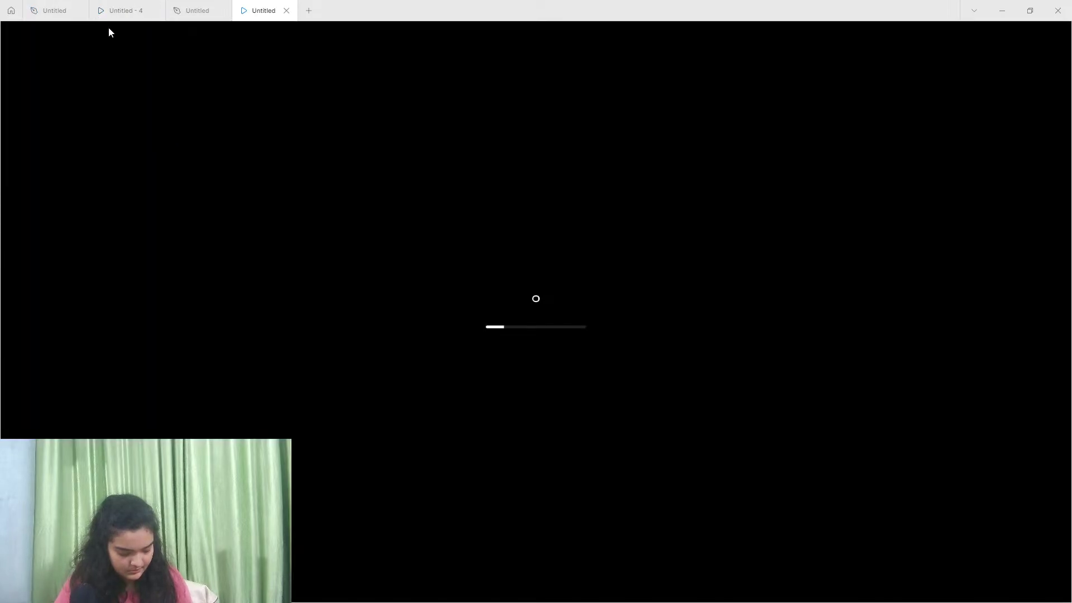
left_click(189, 8)
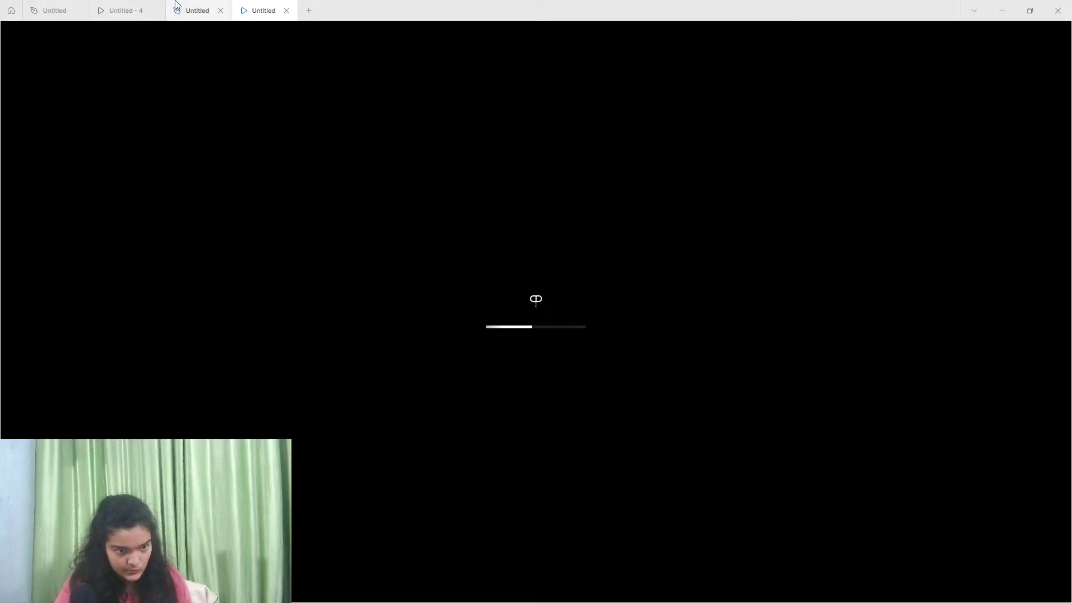
left_click(97, 8)
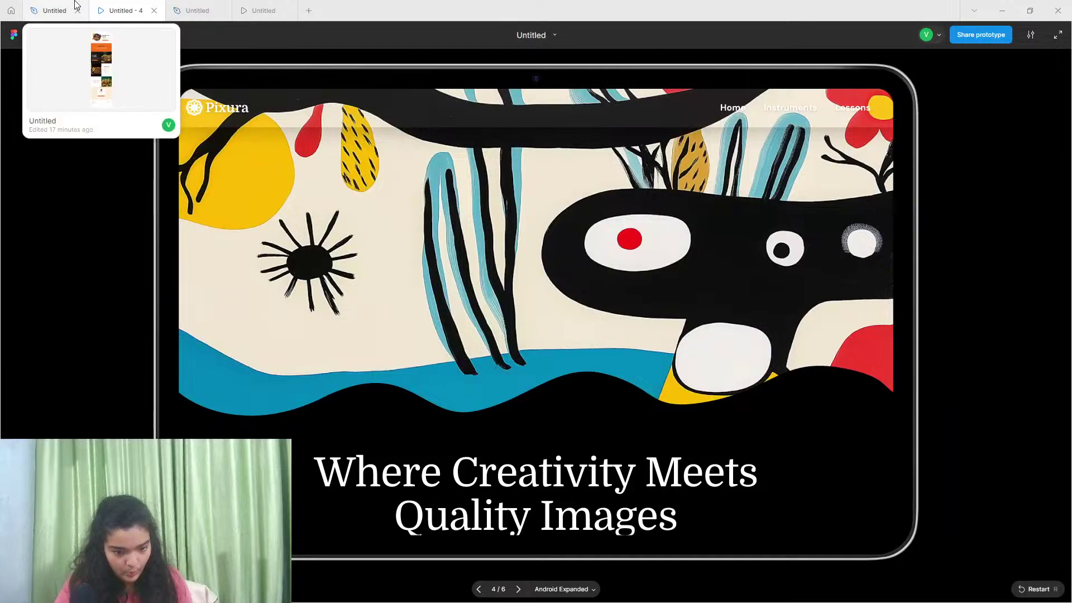
Inspect the typography settings of the hero heading and the line beneath it in the reference design file
left_click(77, 7)
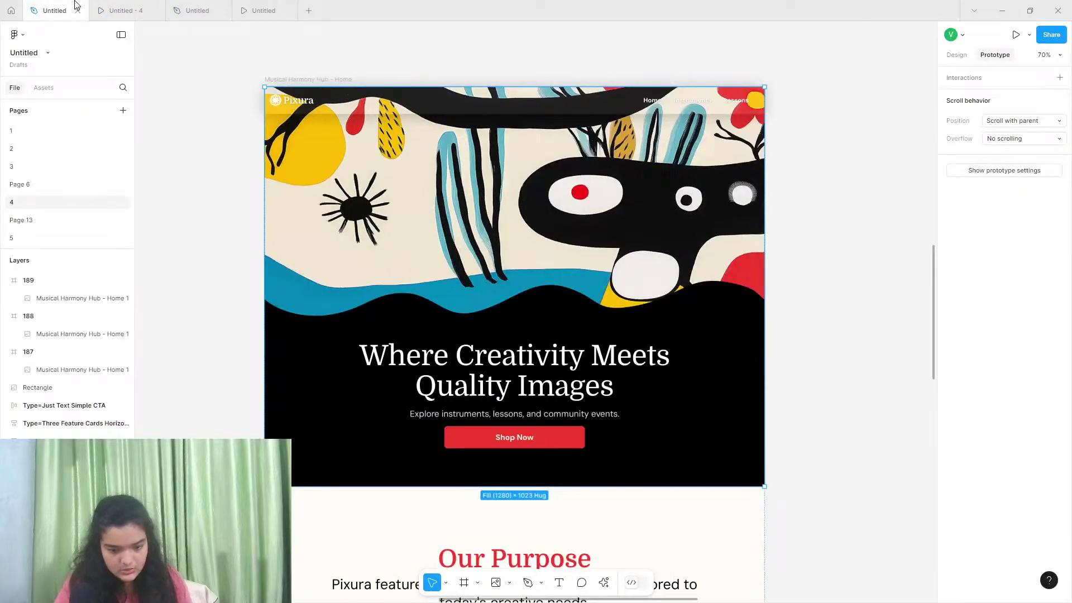
left_click(498, 359)
double_click(497, 358)
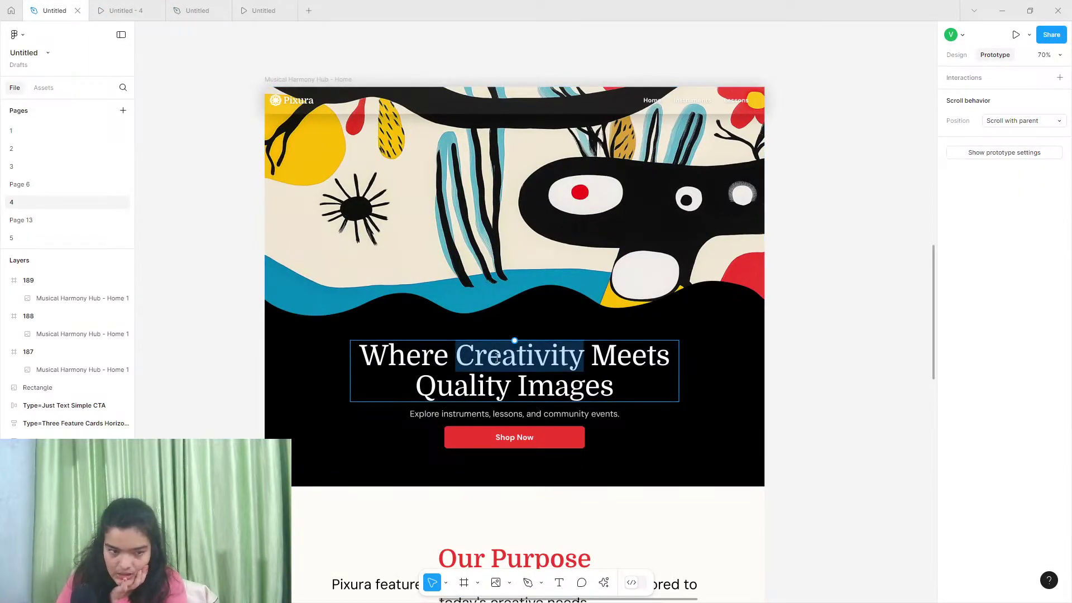
left_click(497, 358)
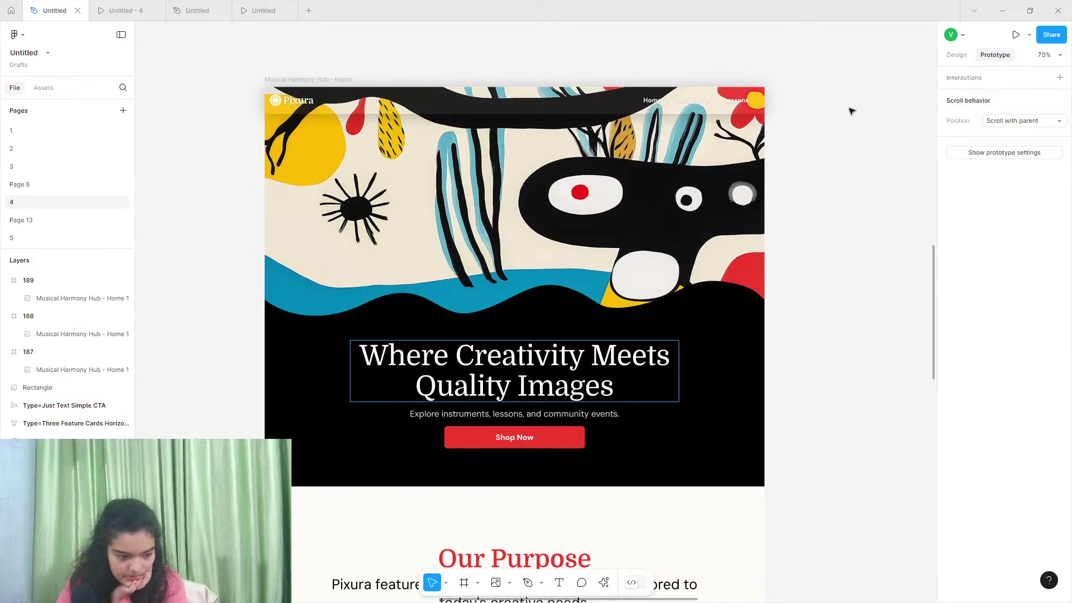
left_click(952, 55)
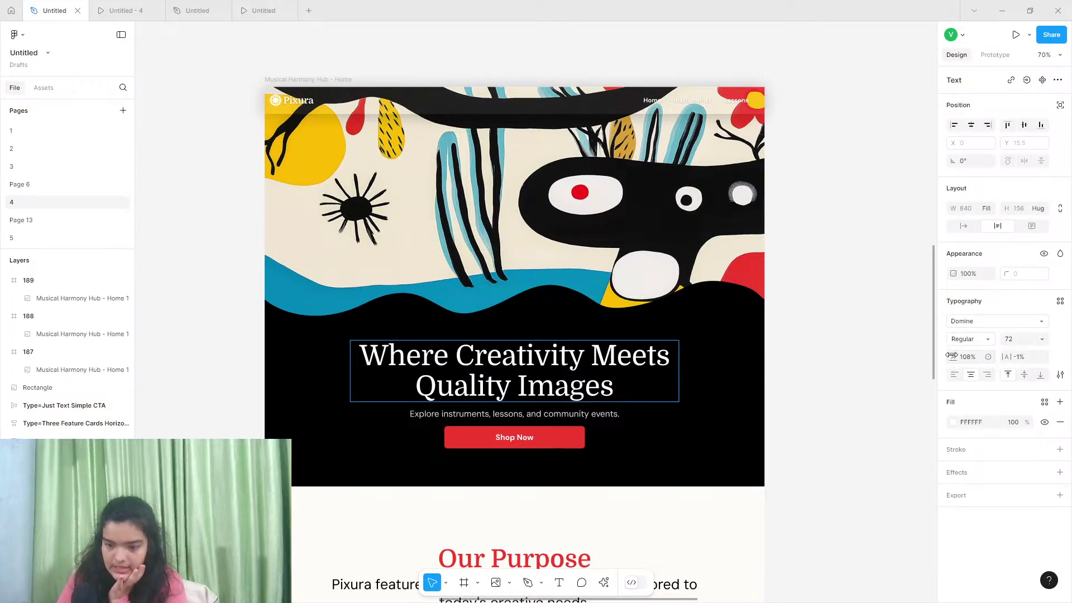
left_click(566, 416)
double_click(565, 418)
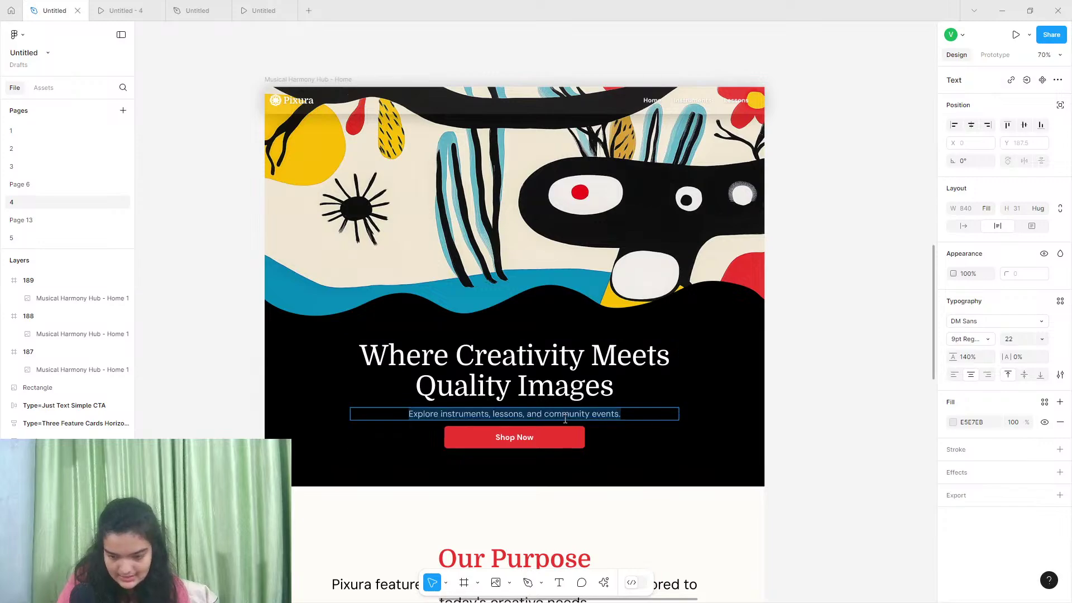
left_click(566, 419)
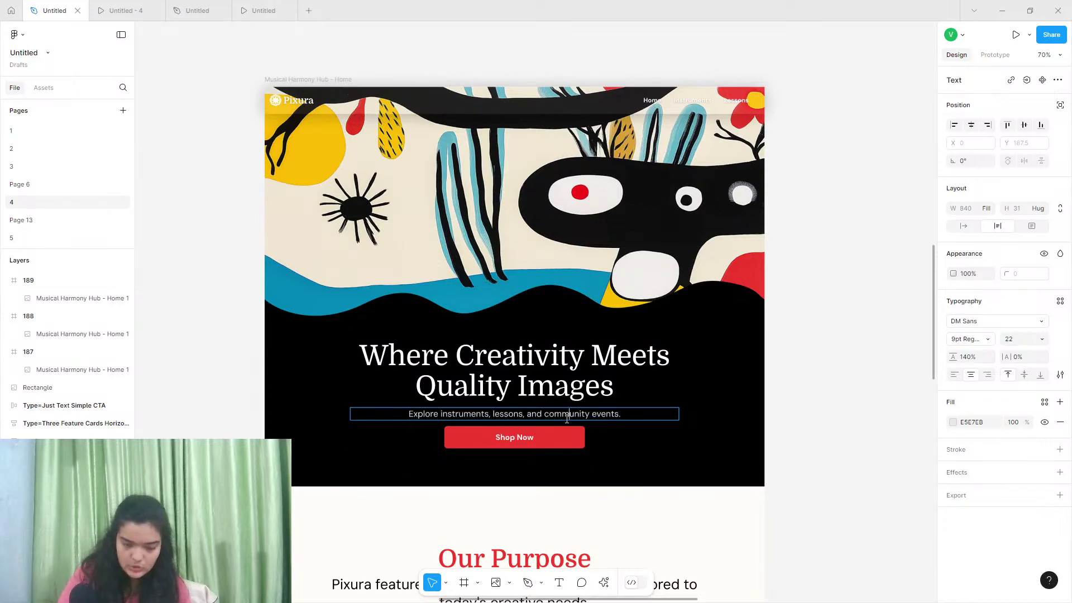
left_click(491, 355)
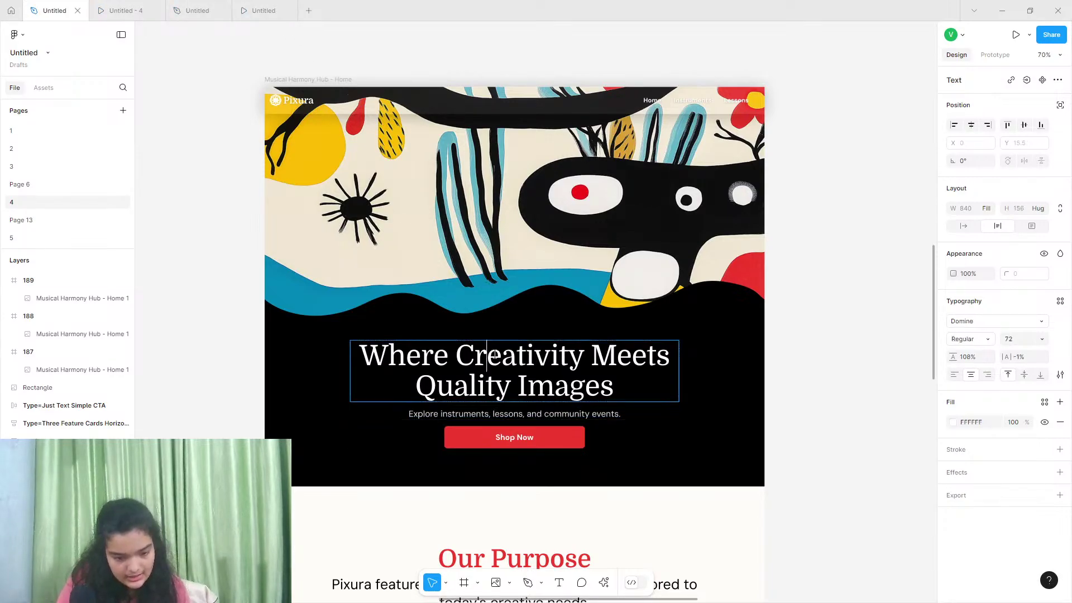
Compare the new design's presentation with the reference prototype's device-framed presentation
left_click(260, 9)
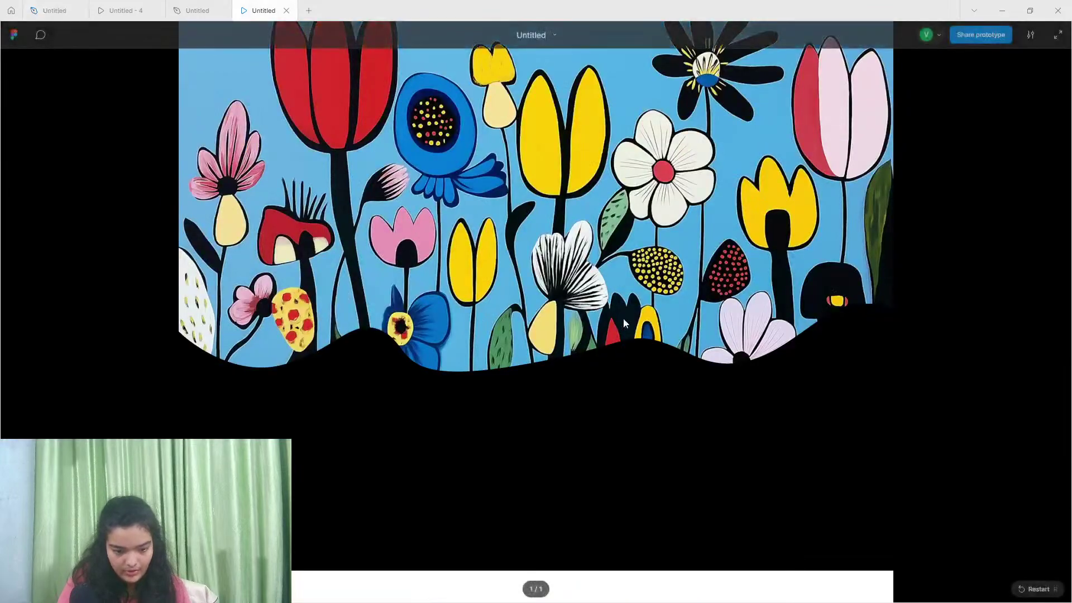
left_click(198, 8)
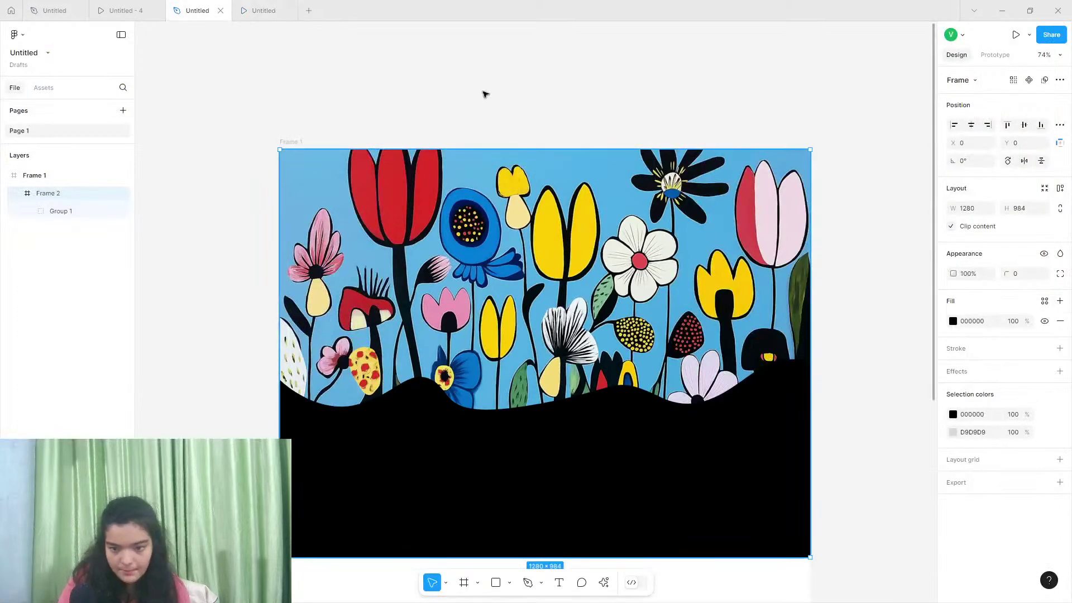
left_click(279, 5)
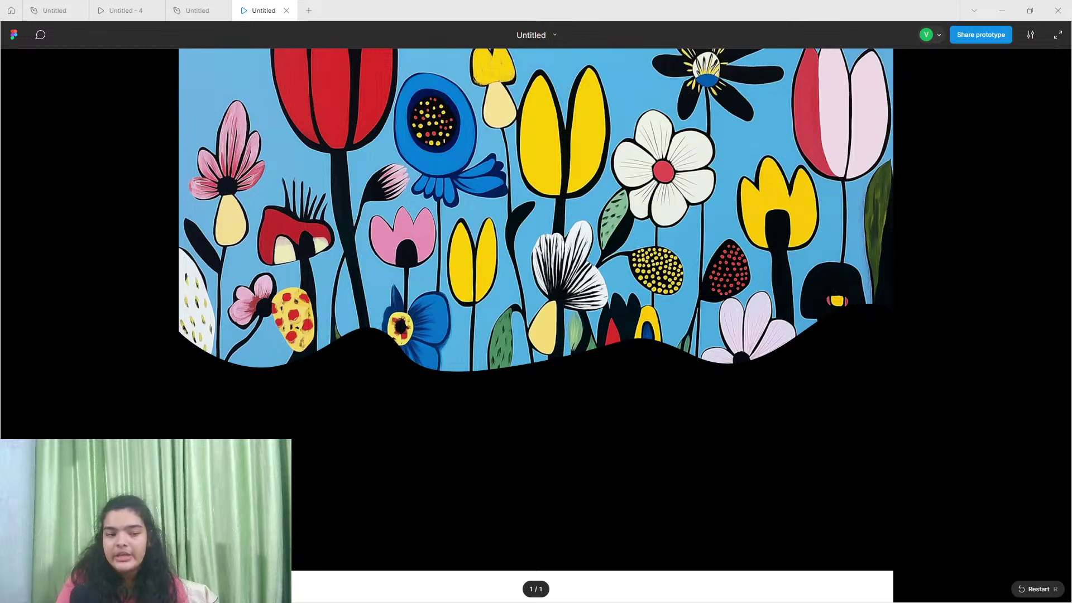
left_click(178, 6)
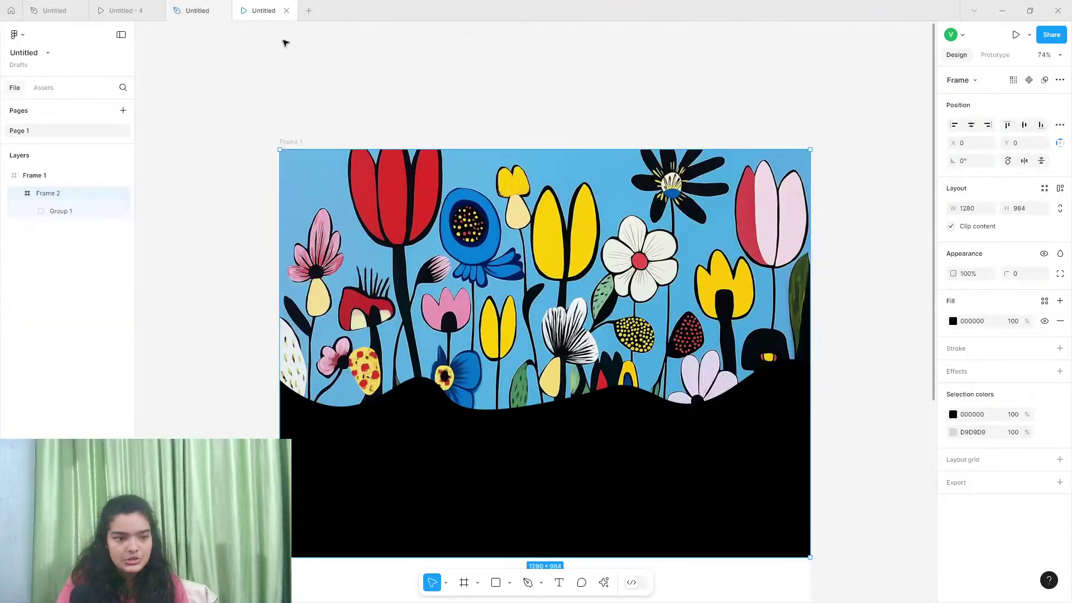
left_click(124, 9)
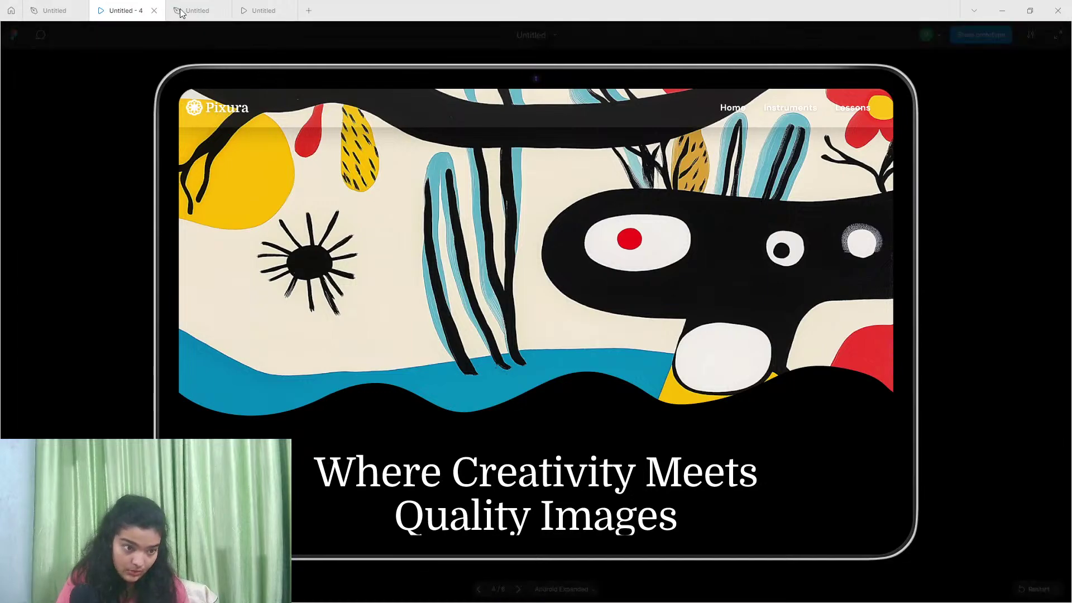
left_click(282, 5)
left_click(206, 4)
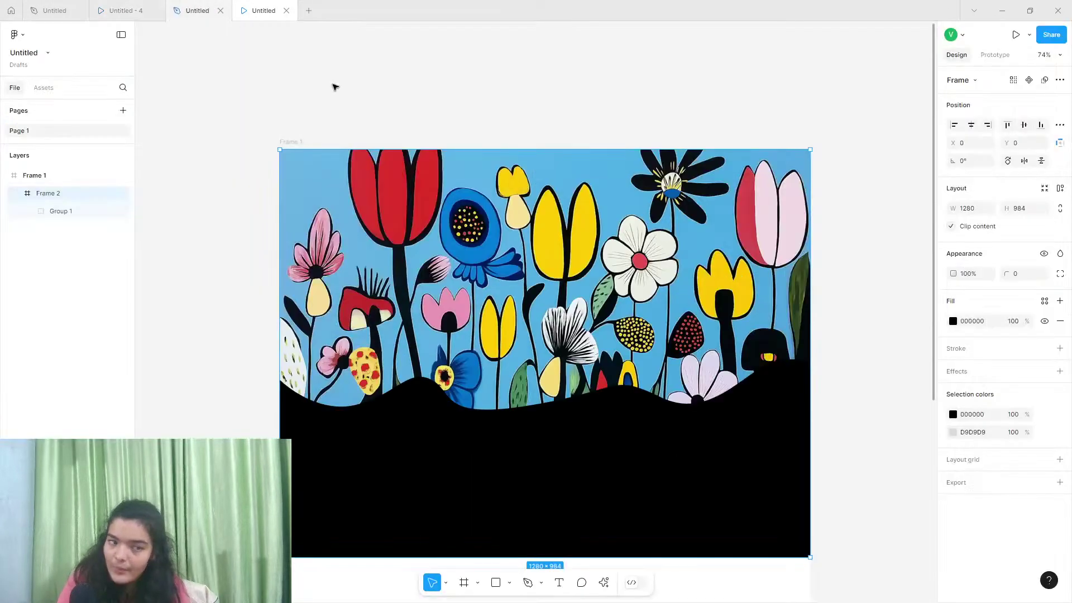
Set the new file's prototype device to Android Expanded and preview the page in that device frame
left_click(999, 54)
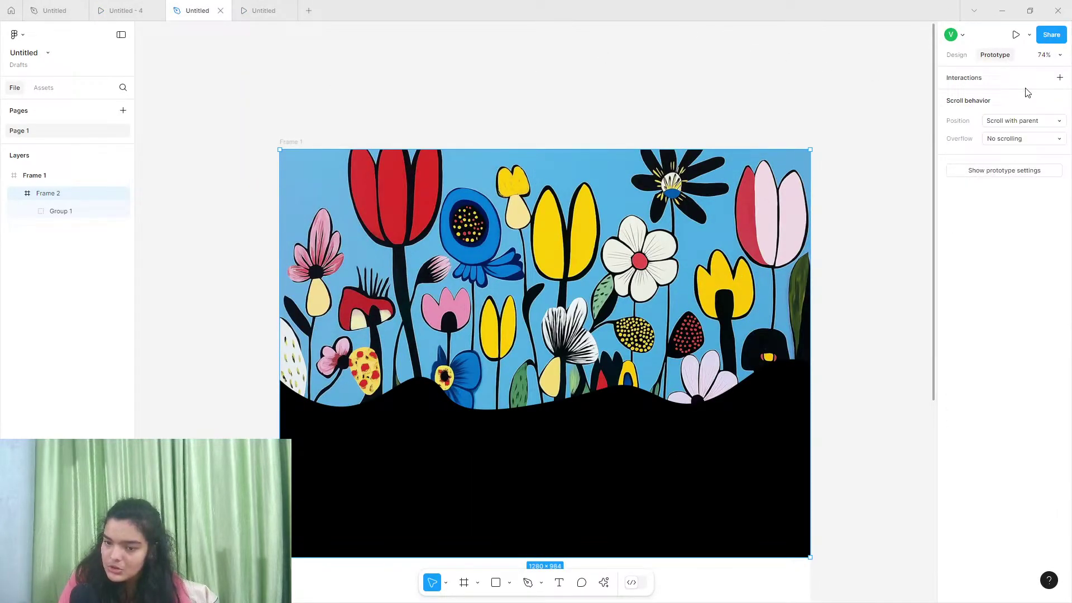
left_click(1008, 172)
left_click(994, 98)
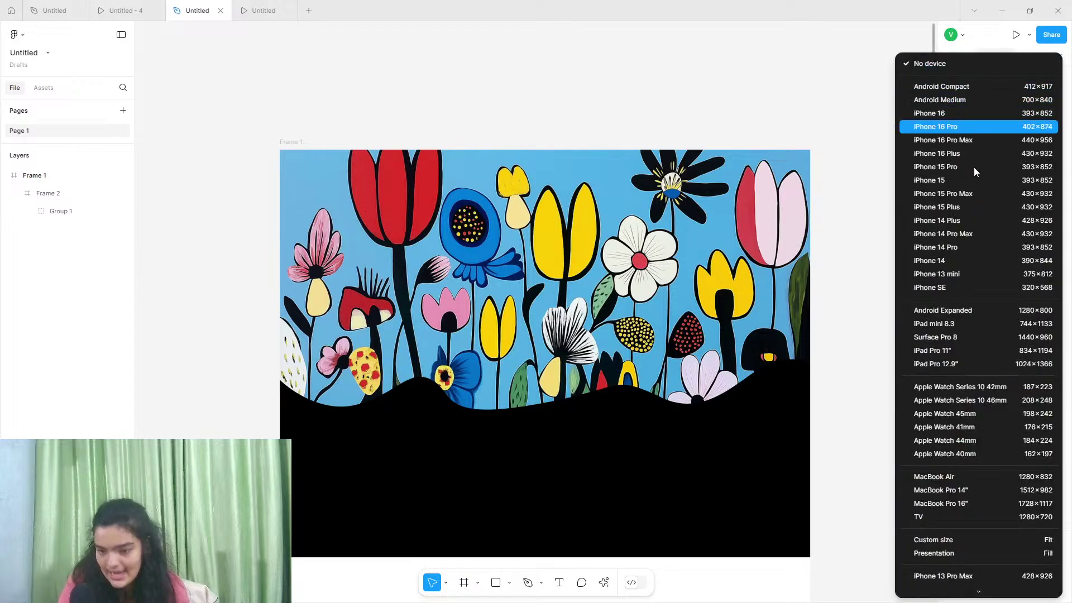
left_click(958, 308)
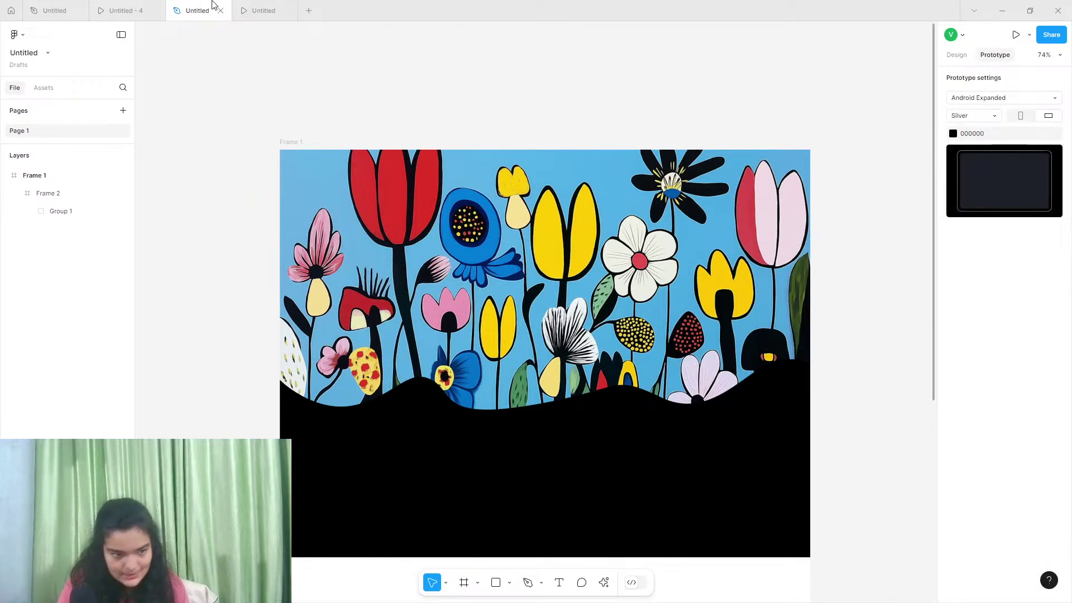
left_click(260, 10)
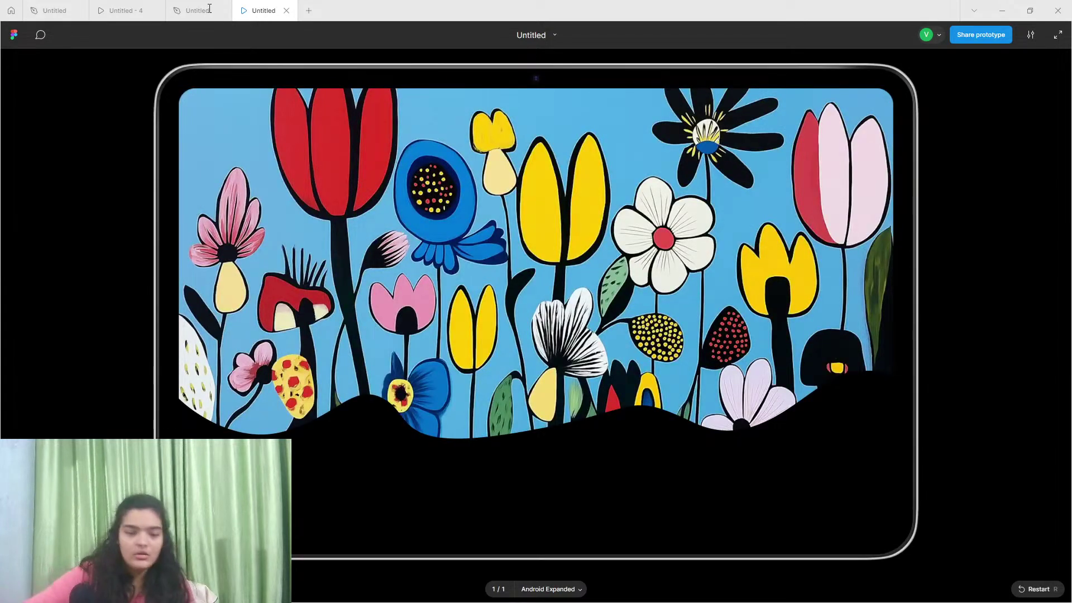
left_click(209, 8)
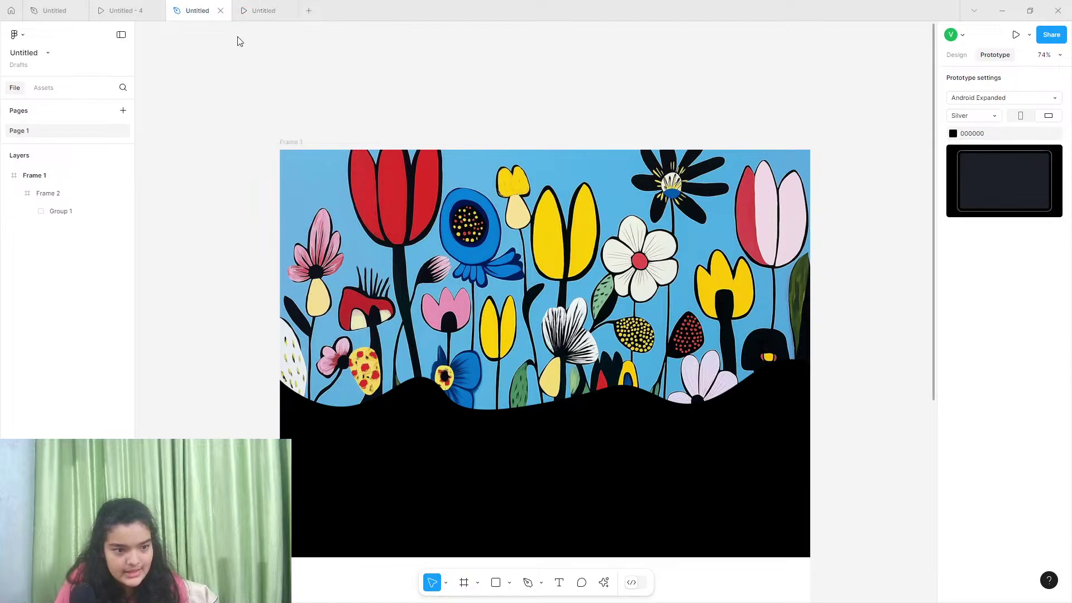
Review the hero section once more in the new file's device-framed preview, then return to the new design file
mouse_move(249, 17)
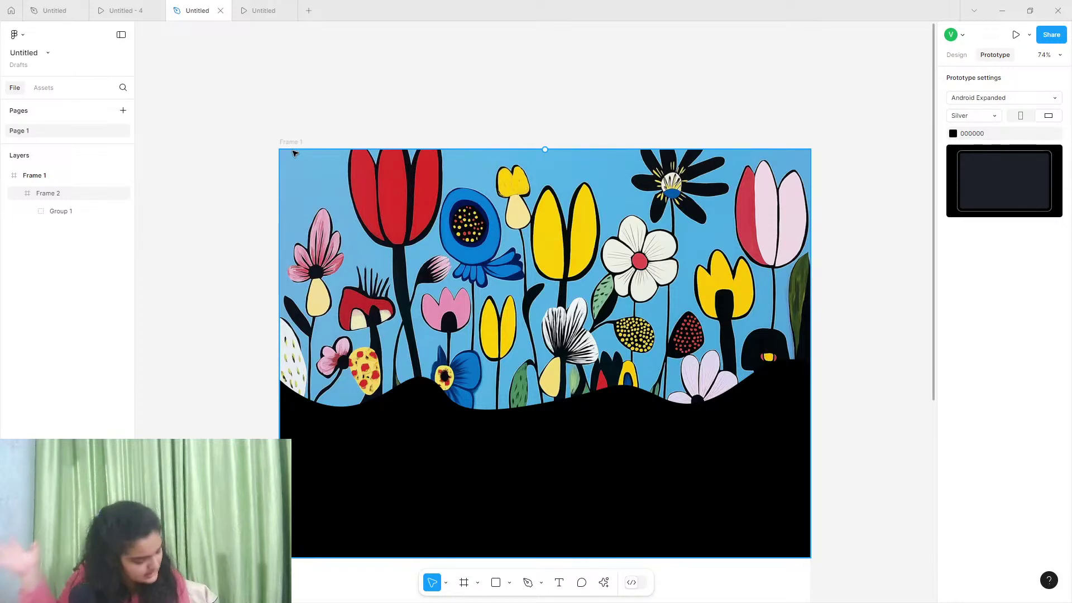
left_click(258, 7)
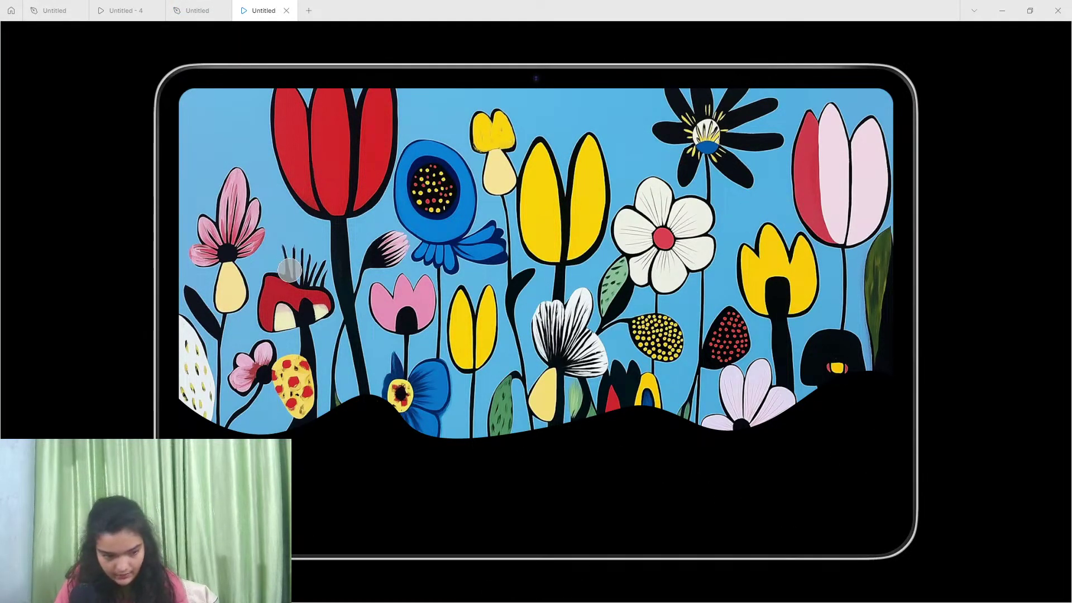
left_click(193, 7)
key("ctrl+shift+Tab")
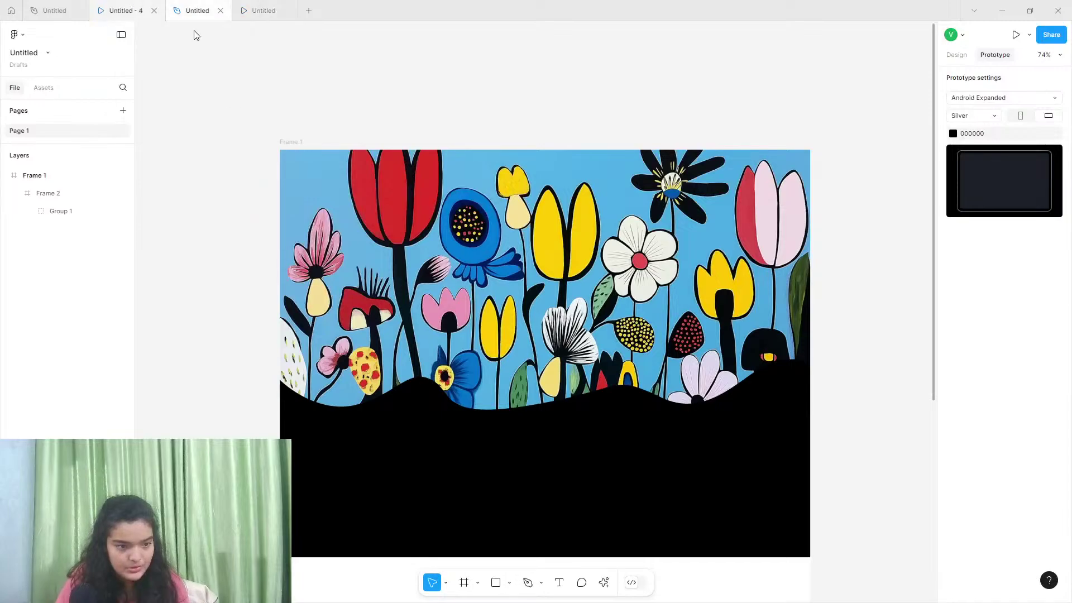
left_click(211, 8)
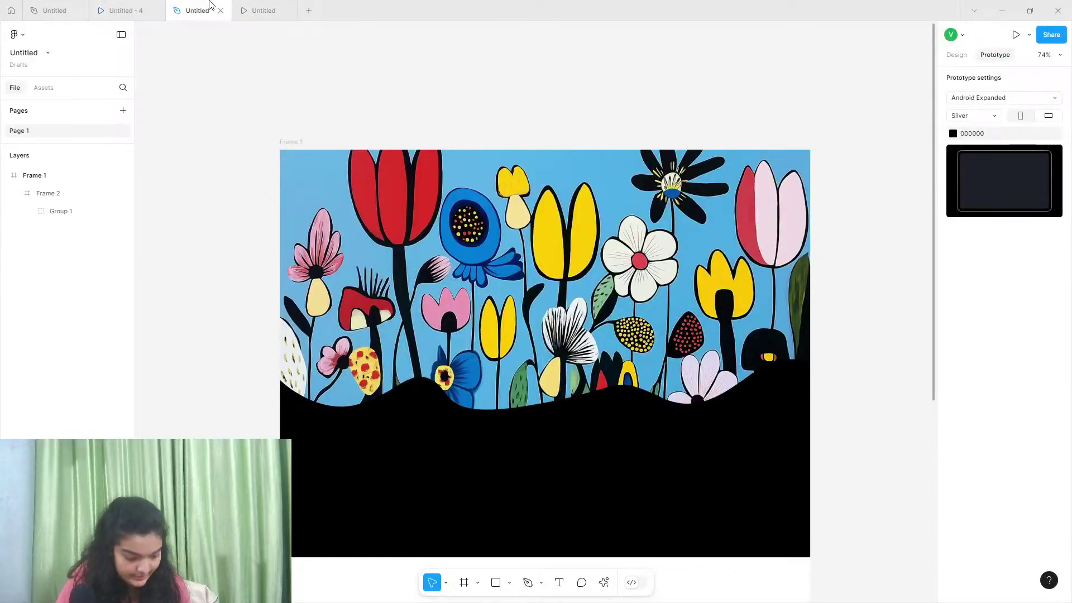
Add the text "Where Creatiivty Meets Quality Images" in the black area of Frame 2 below the wave
left_click(559, 583)
scroll(498, 543, "down", 1)
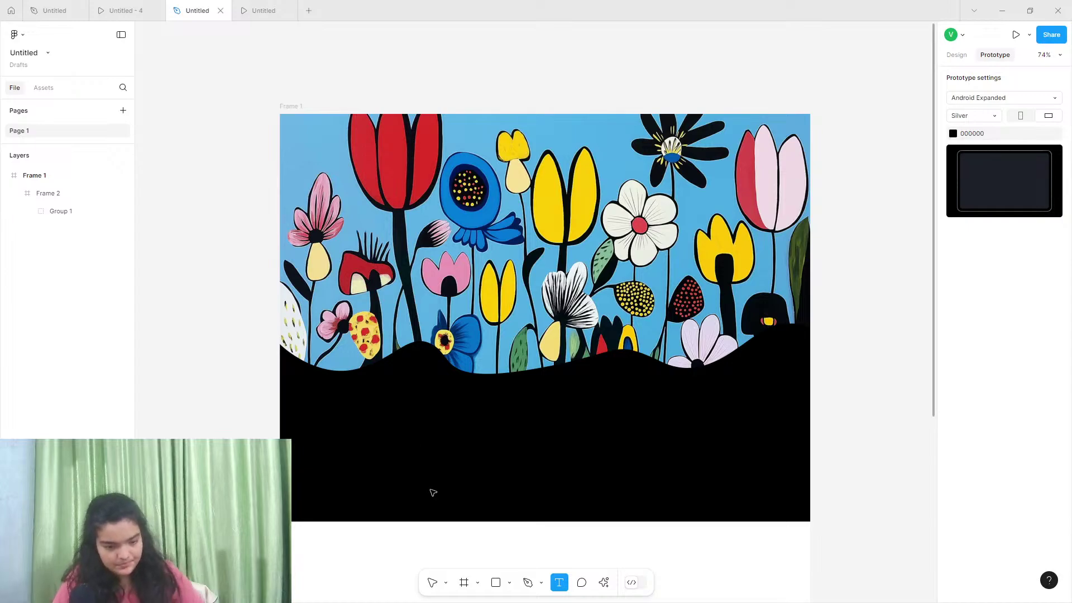
left_click(433, 492)
type("Wh")
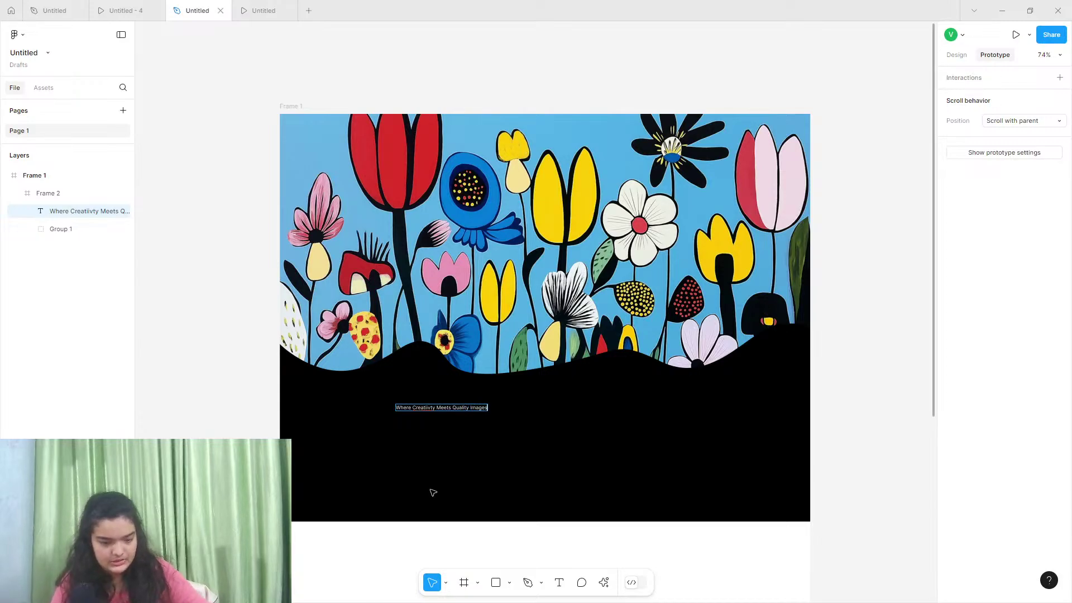
key("Escape")
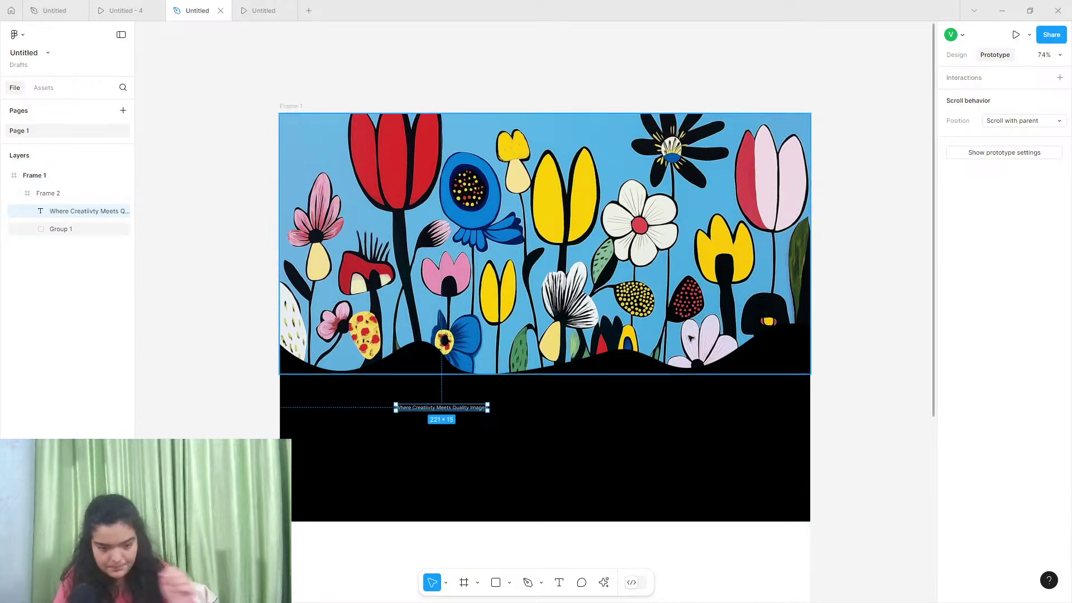
Change the font of the heading text in the black area to Domine
left_click(956, 55)
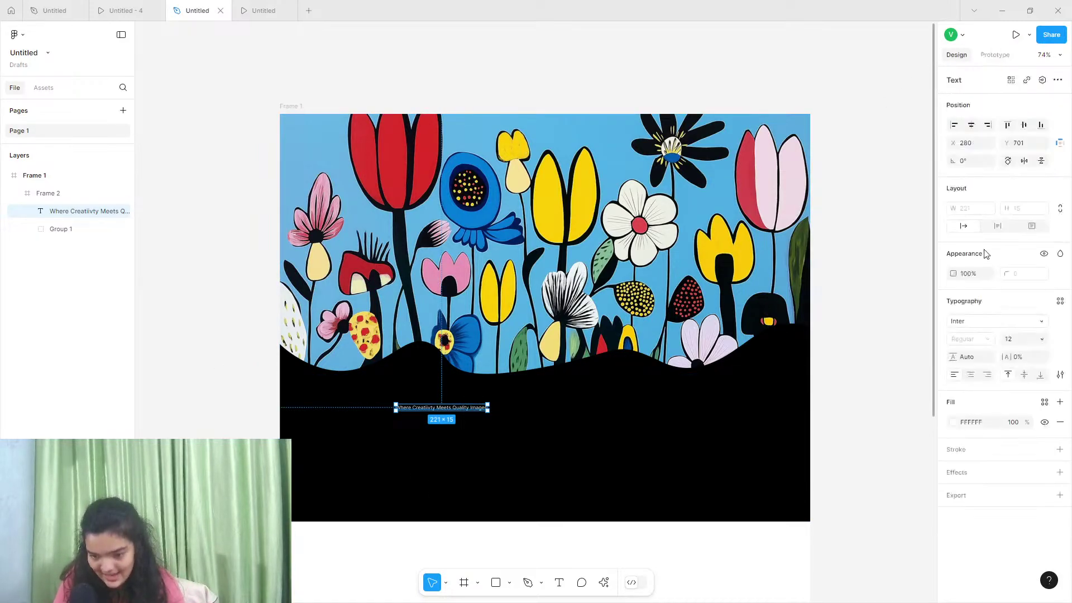
left_click(1003, 325)
type("domine")
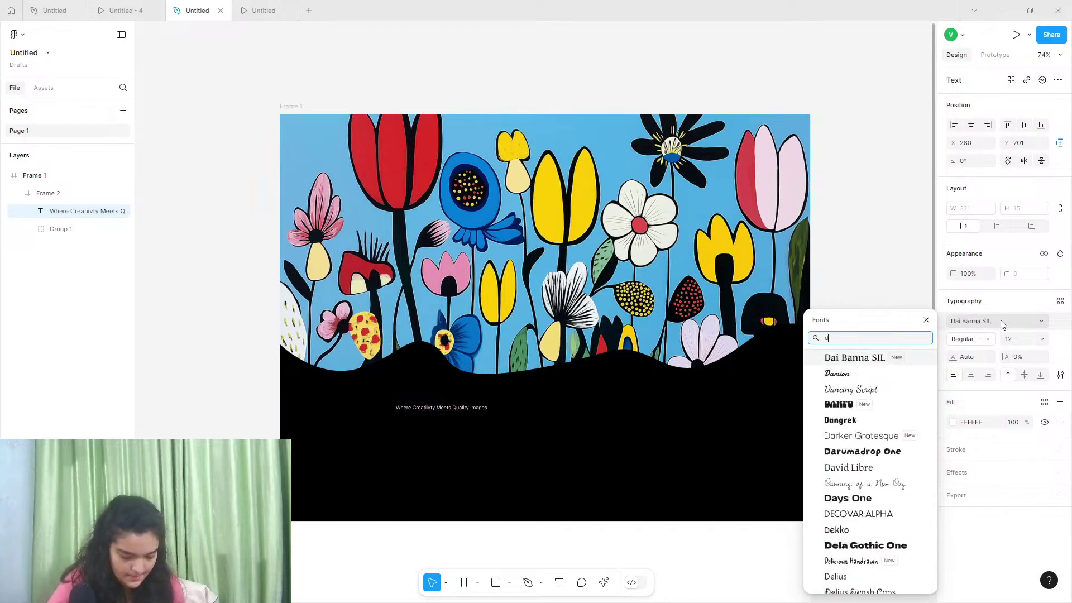
key("Return")
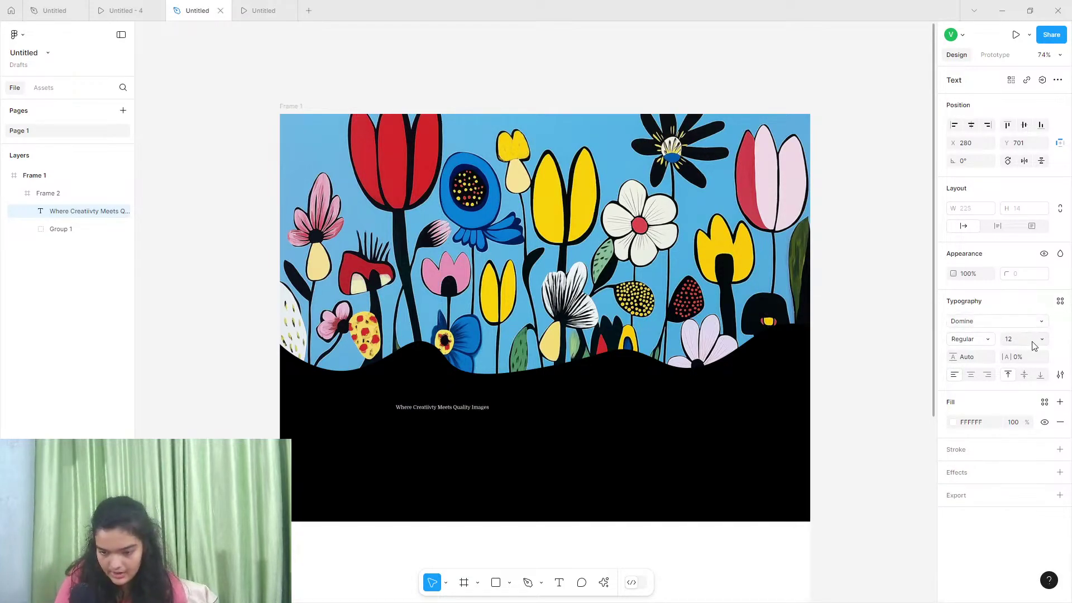
Set the heading text's font size to 72, keeping its opacity at 100%
left_click(1032, 341)
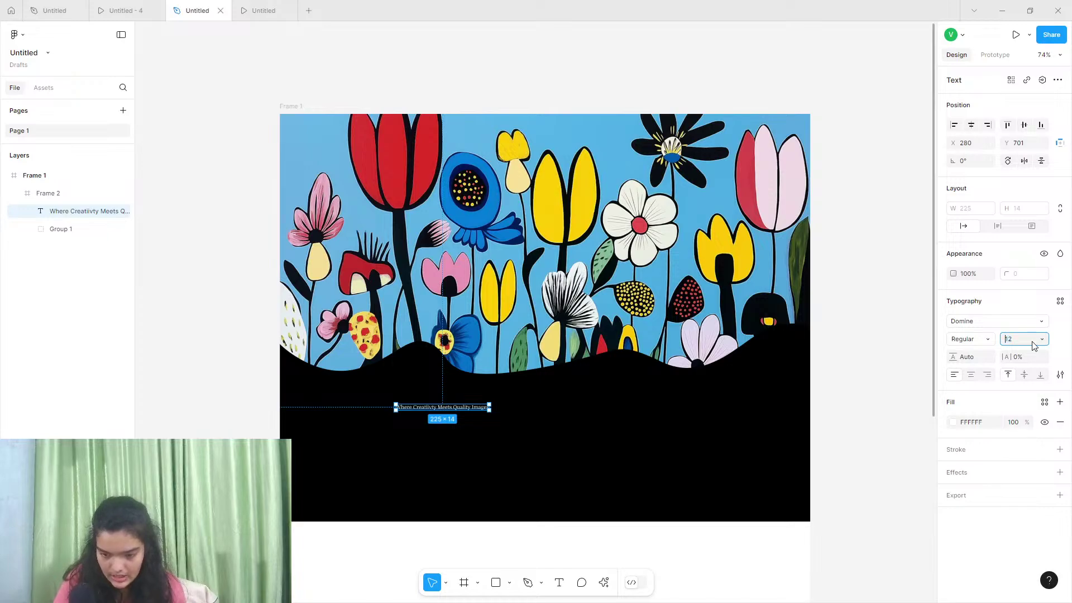
key("Down")
left_click(1035, 345)
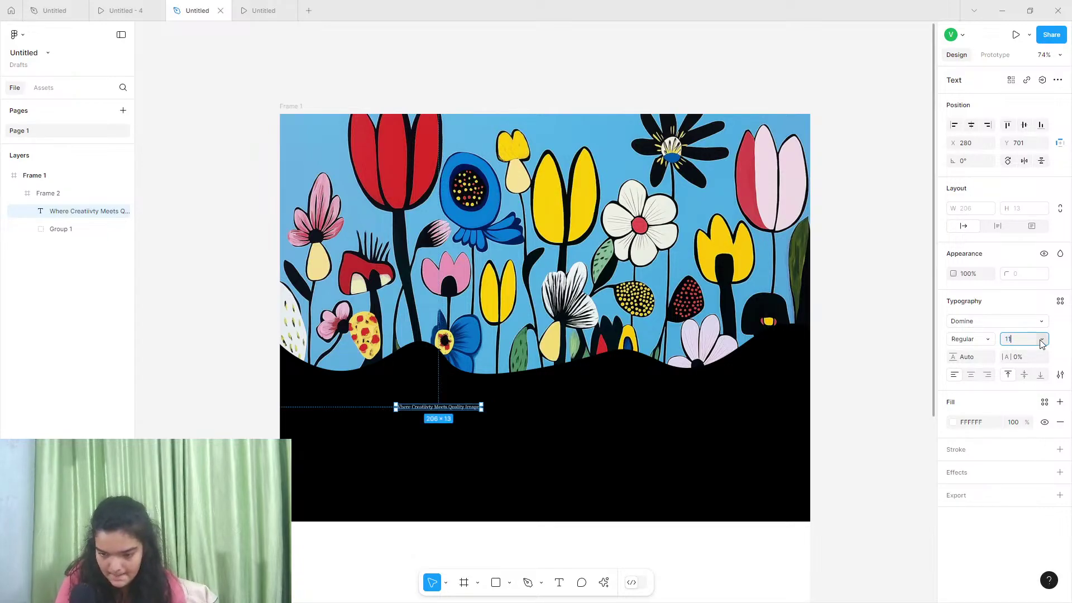
left_click(1042, 340)
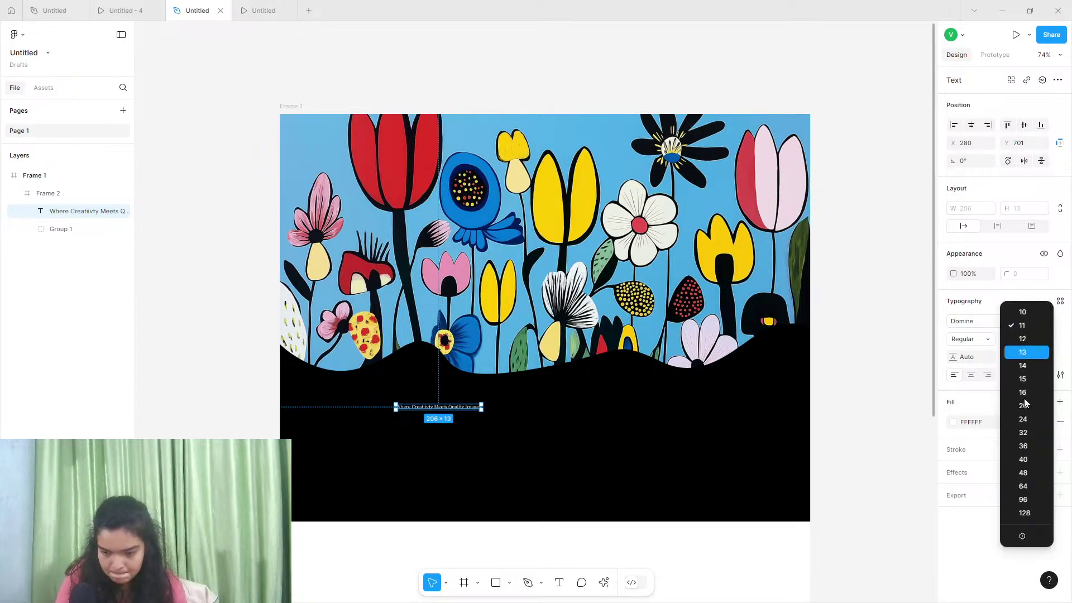
left_click(1024, 487)
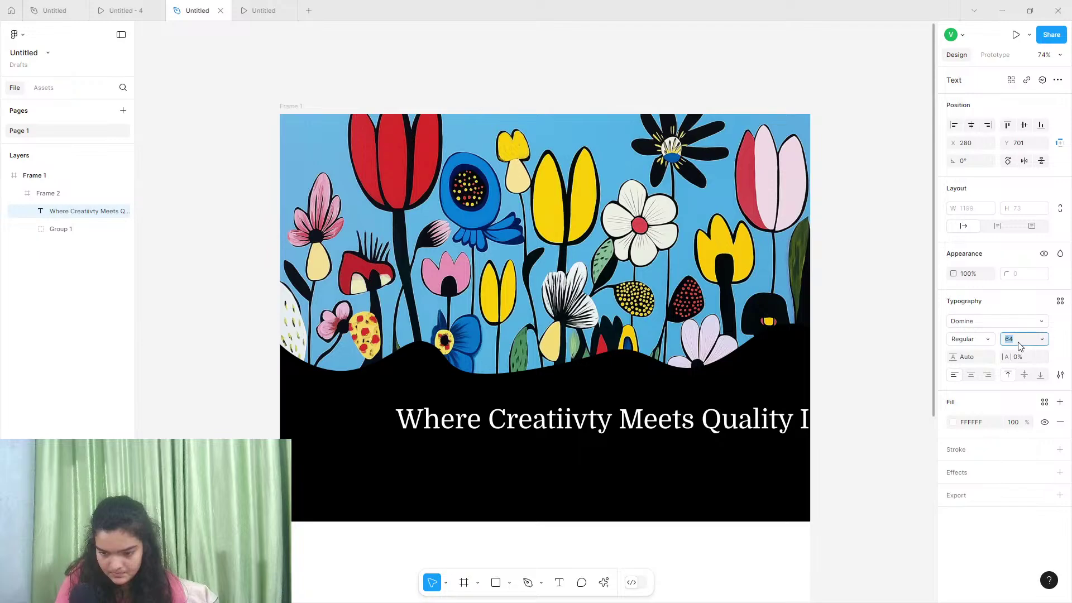
key("Down")
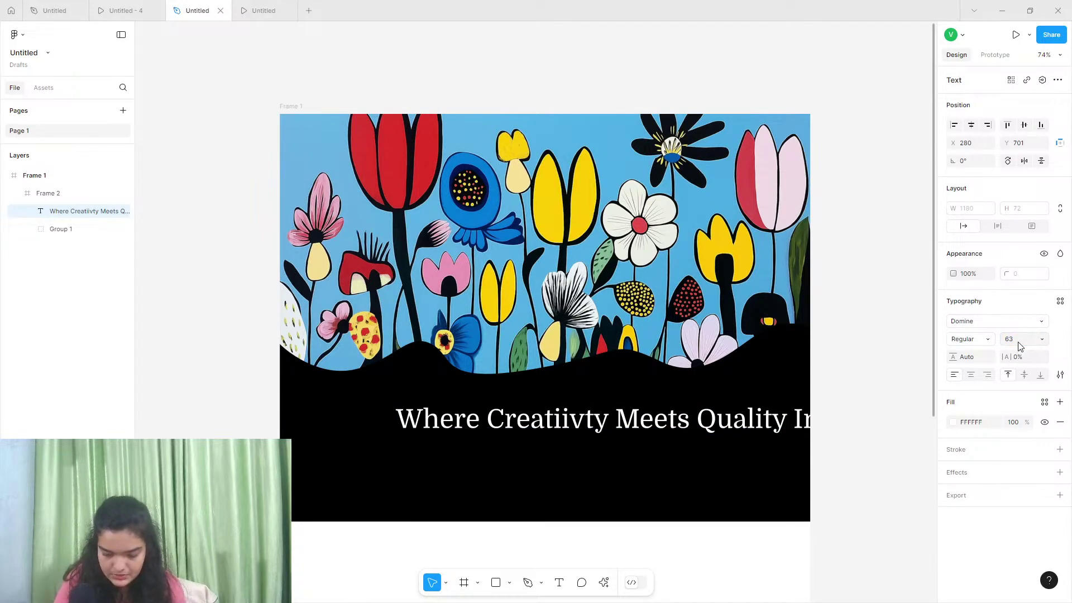
key("7")
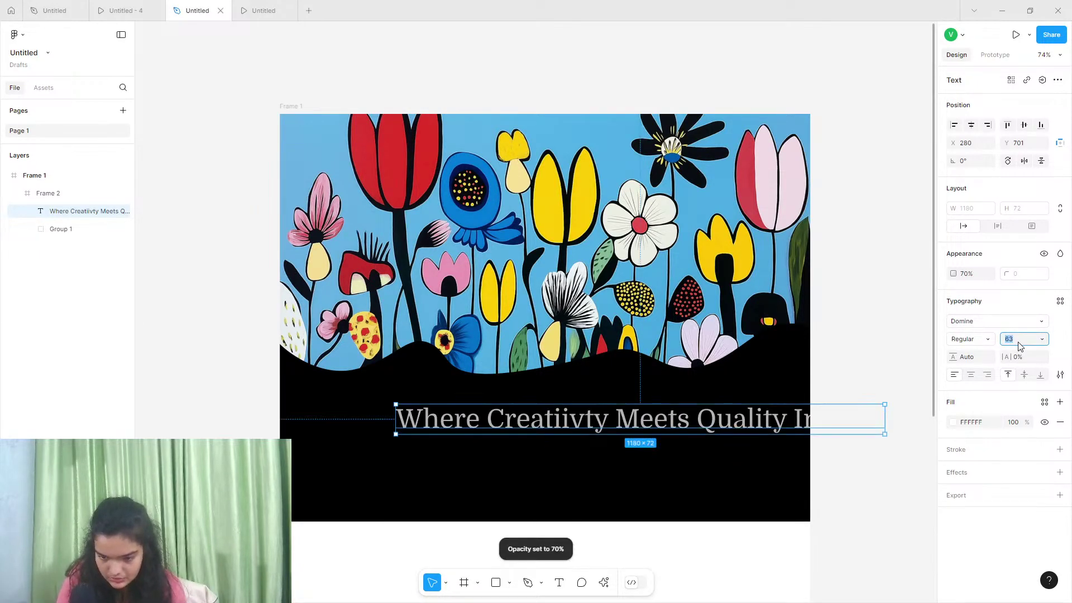
left_click_drag(953, 273, 78, 276)
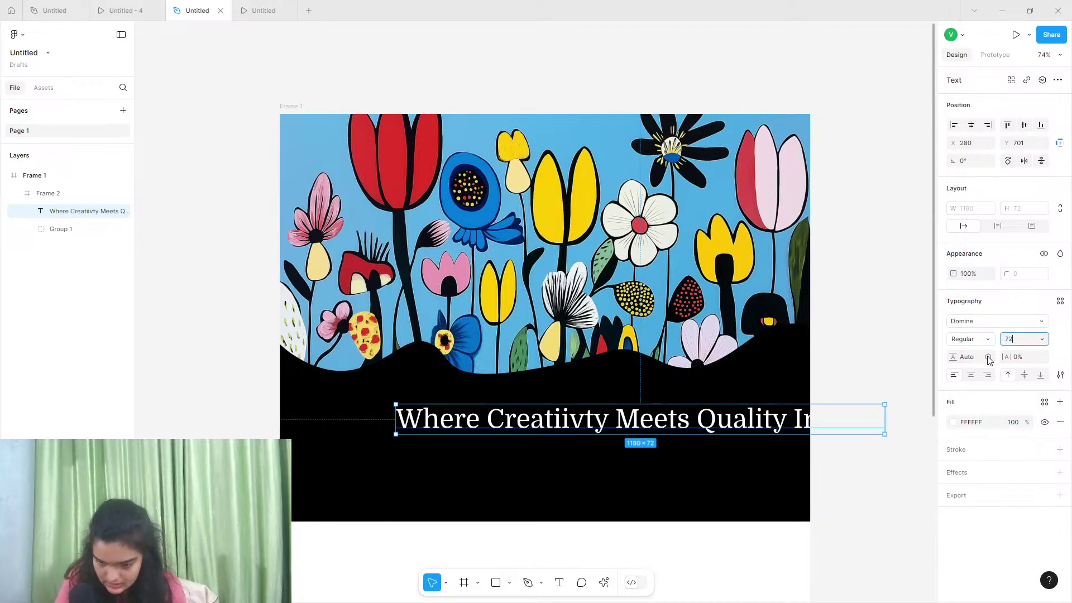
key("Return")
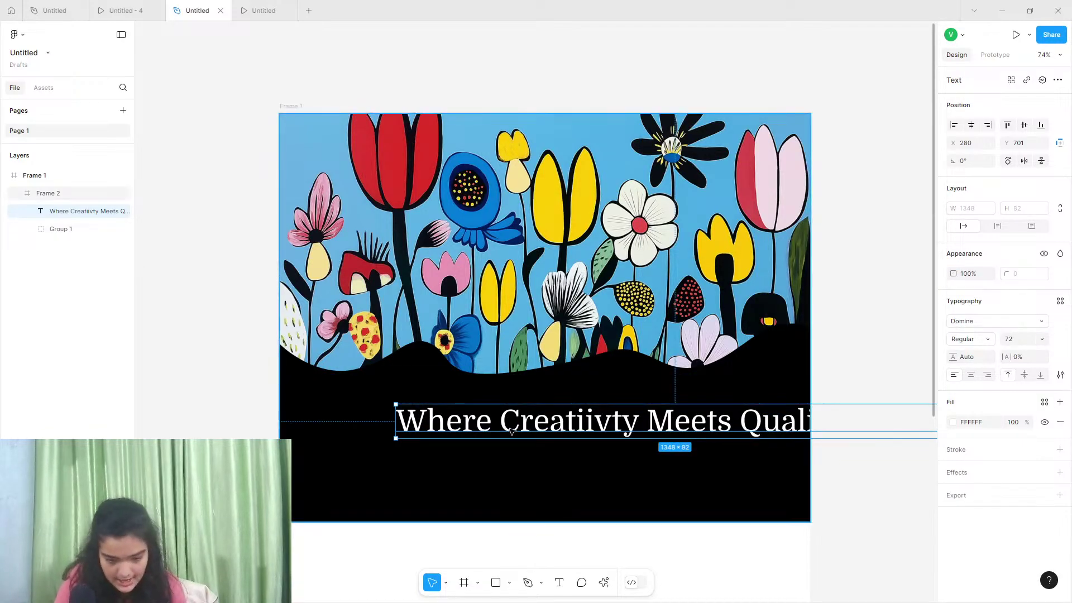
Shift the heading toward the frame's left side and correct its misspelled second word to "Creativity"
left_click_drag(603, 425, 566, 422)
double_click(566, 423)
left_click(556, 419)
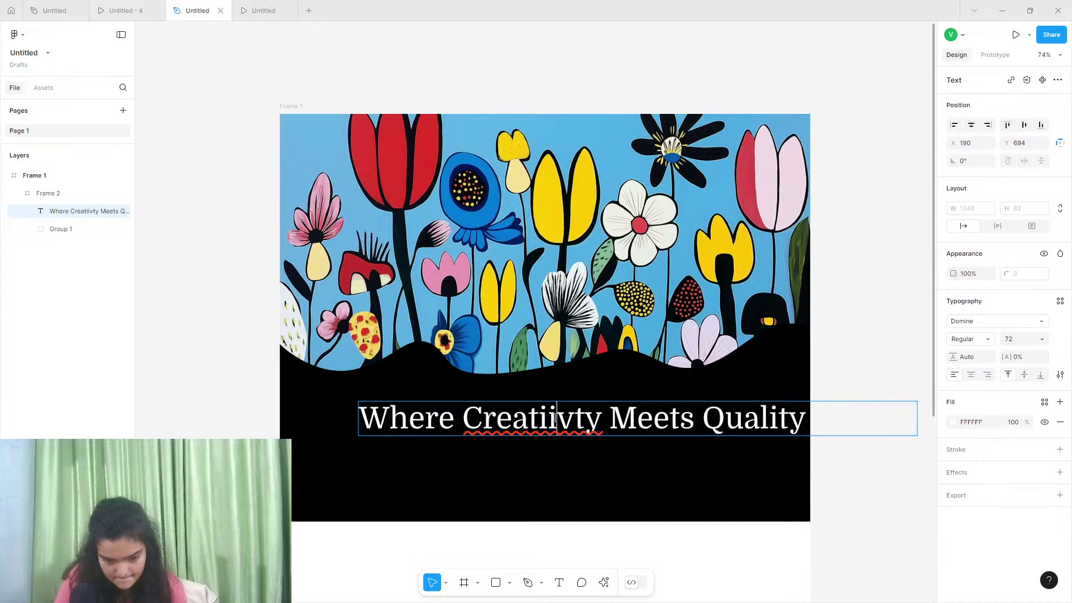
key("BackSpace")
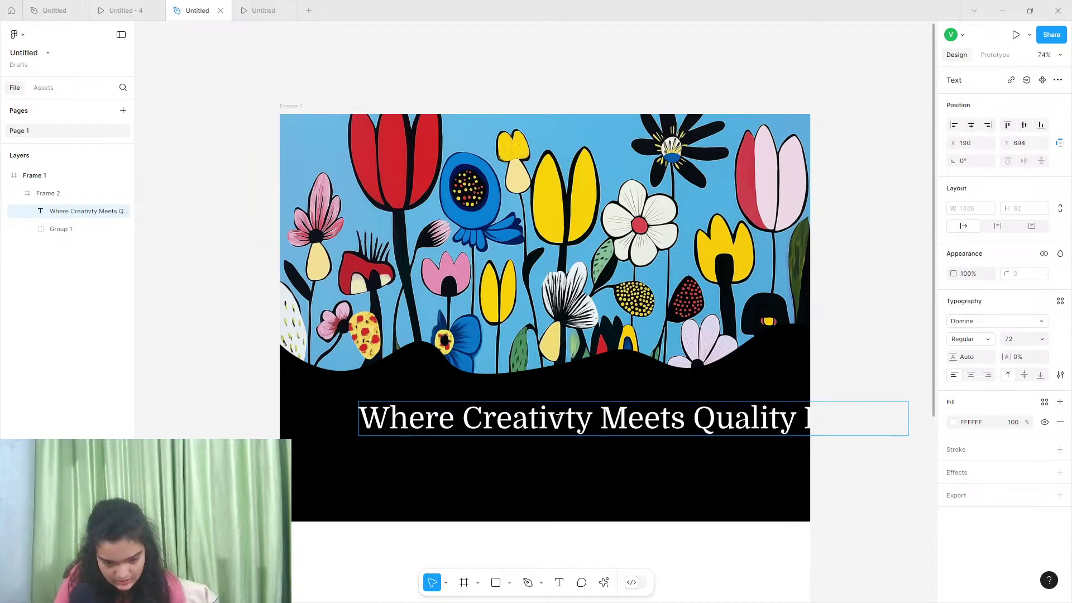
type("i")
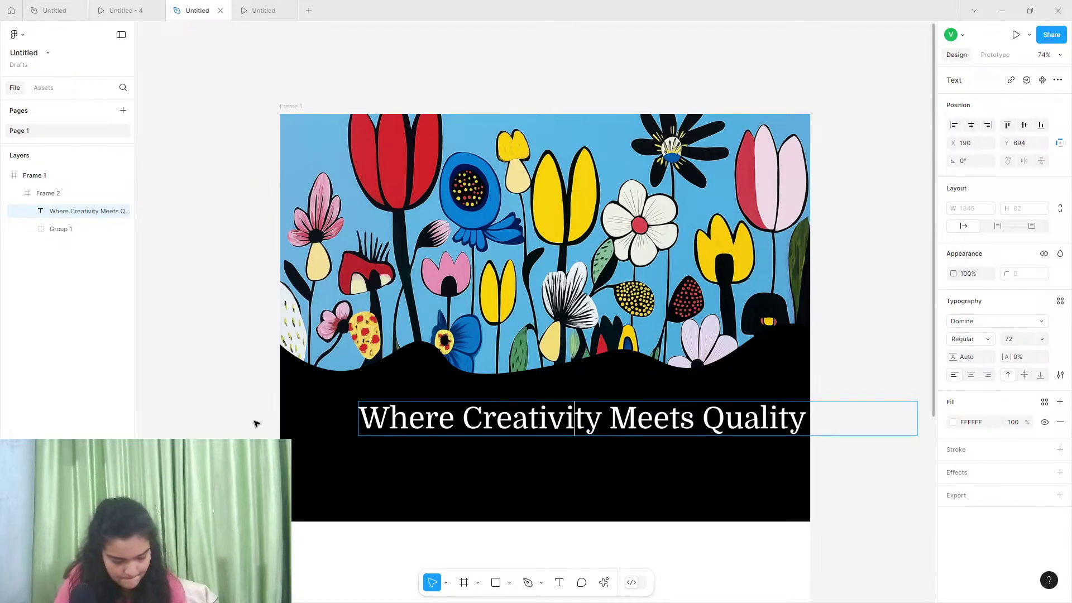
key("Escape")
Wrap the heading onto two centre-aligned lines in a 916 px wide text box and centre it horizontally below the wave
left_click_drag(895, 414, 596, 408)
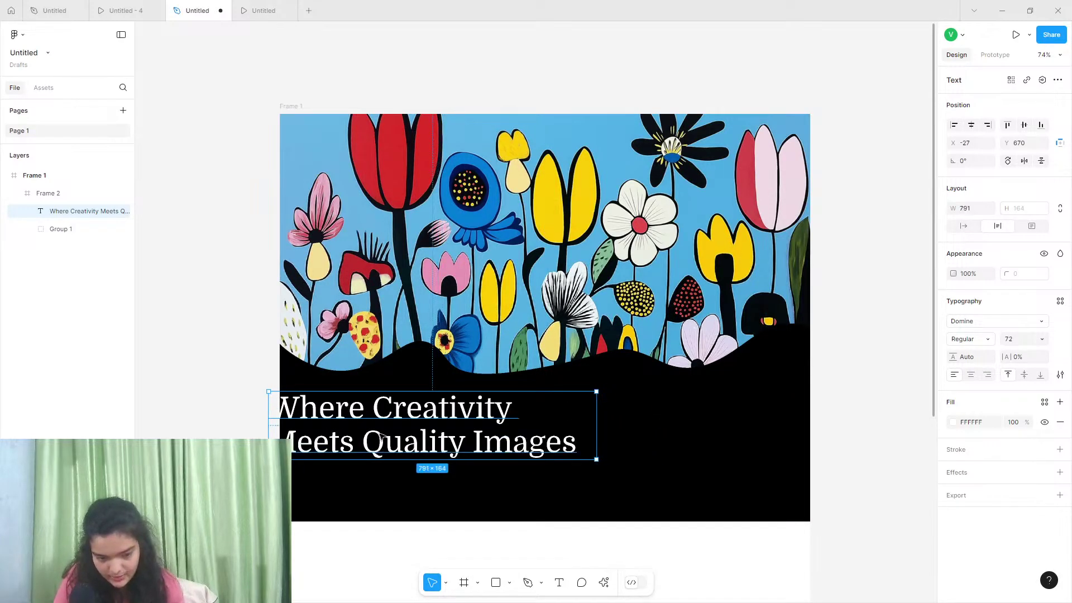
left_click_drag(382, 436, 526, 455)
left_click(969, 375)
scroll(526, 455, "down", 1)
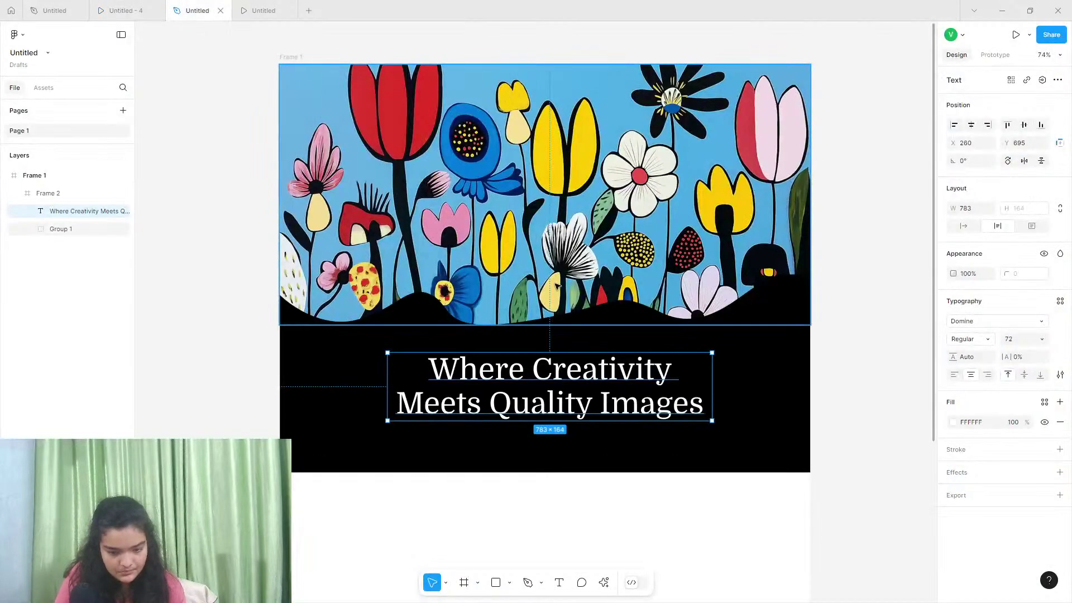
left_click_drag(713, 379, 767, 379)
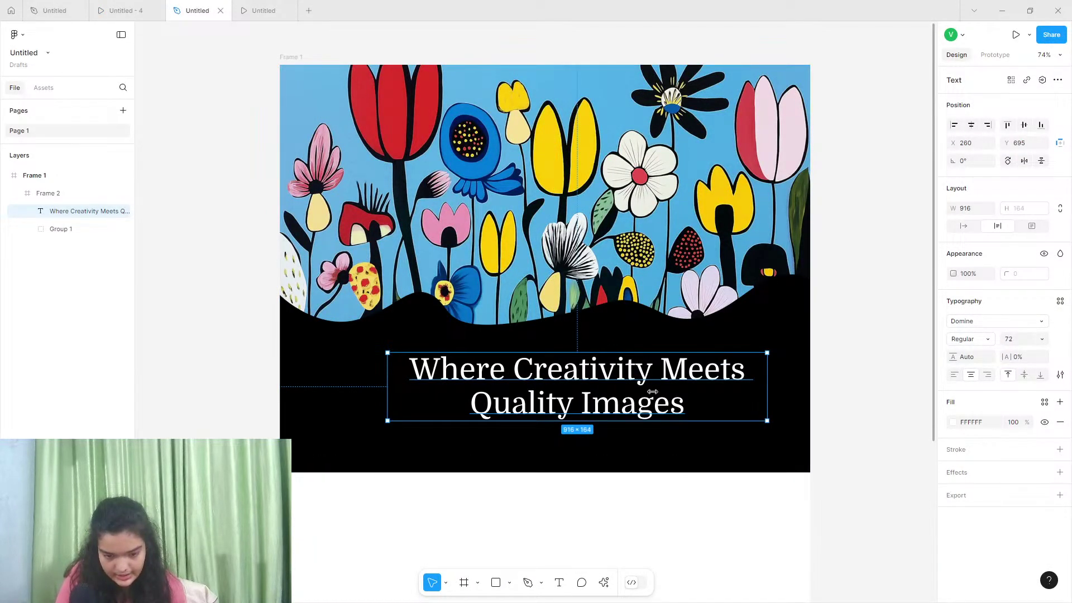
left_click_drag(652, 392, 621, 387)
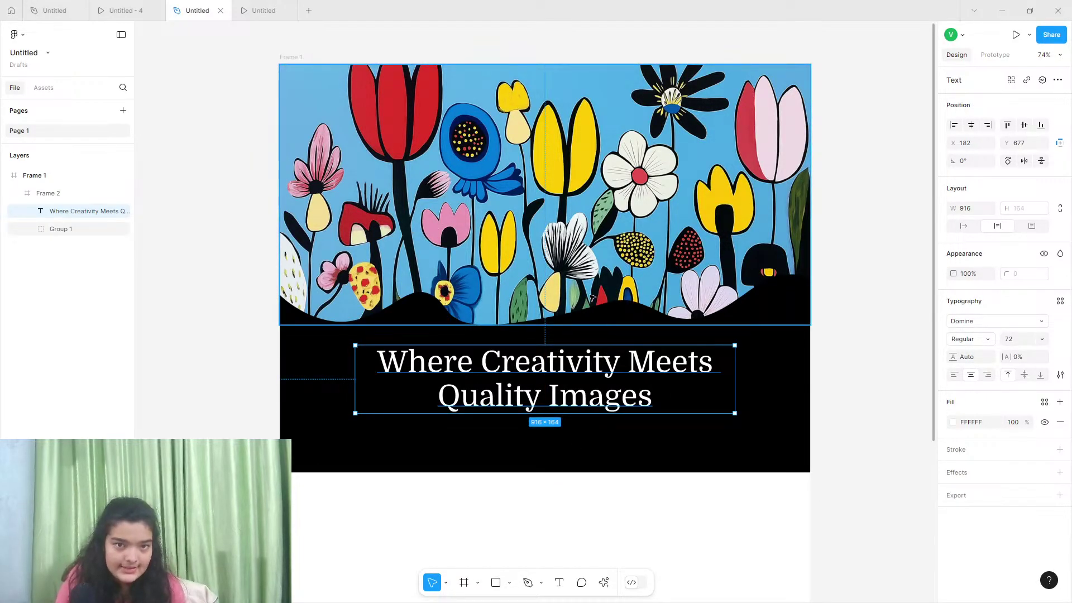
Review the text and button layout below the wave in the reference prototype, then return to the new design file
left_click(119, 9)
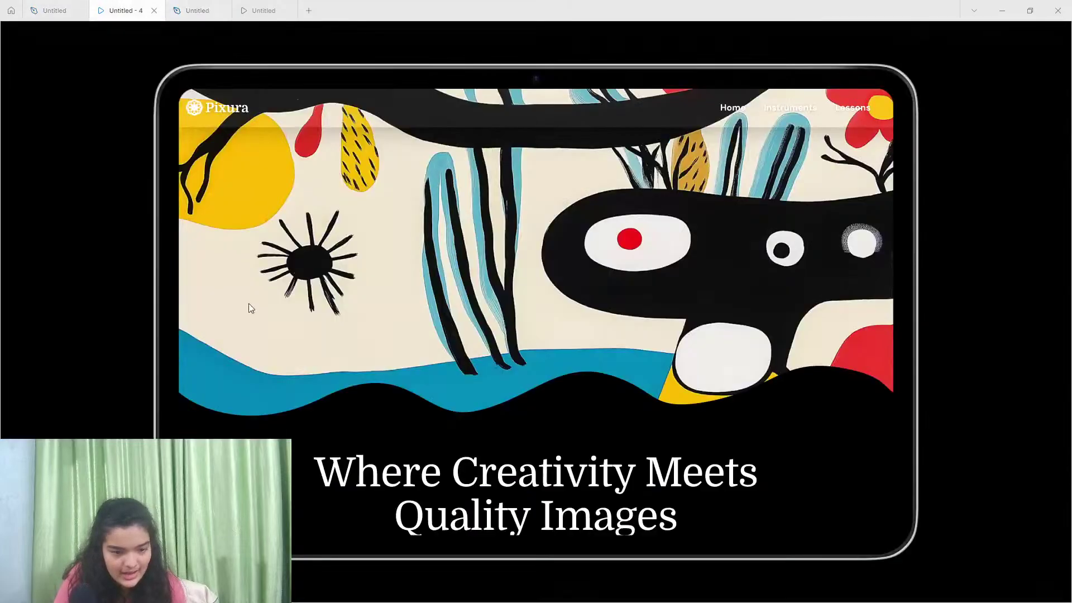
scroll(391, 386, "down", 5)
scroll(405, 400, "up", 5)
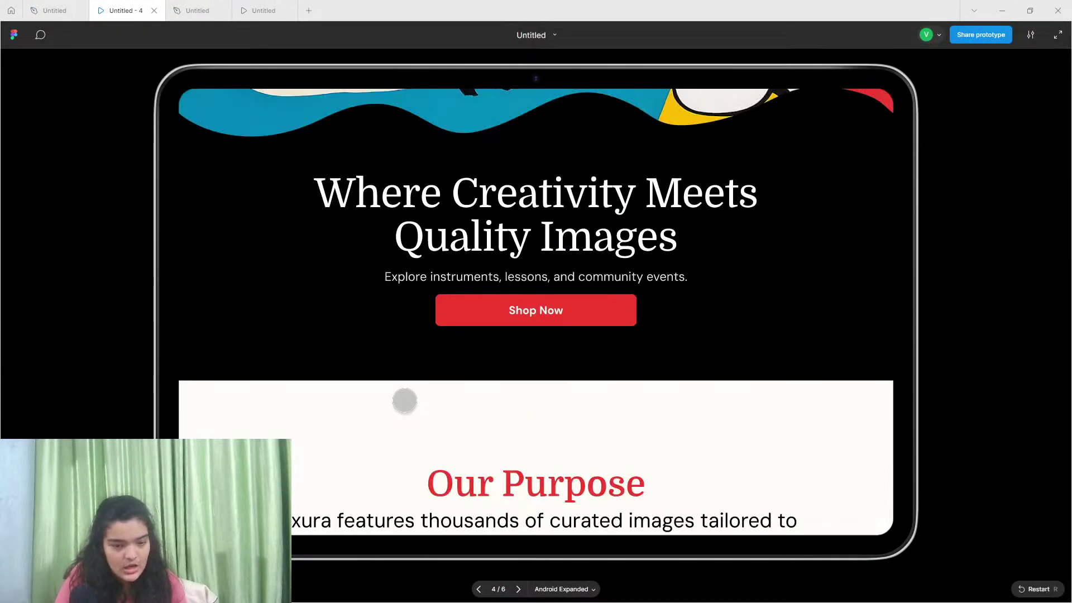
scroll(455, 490, "down", 1)
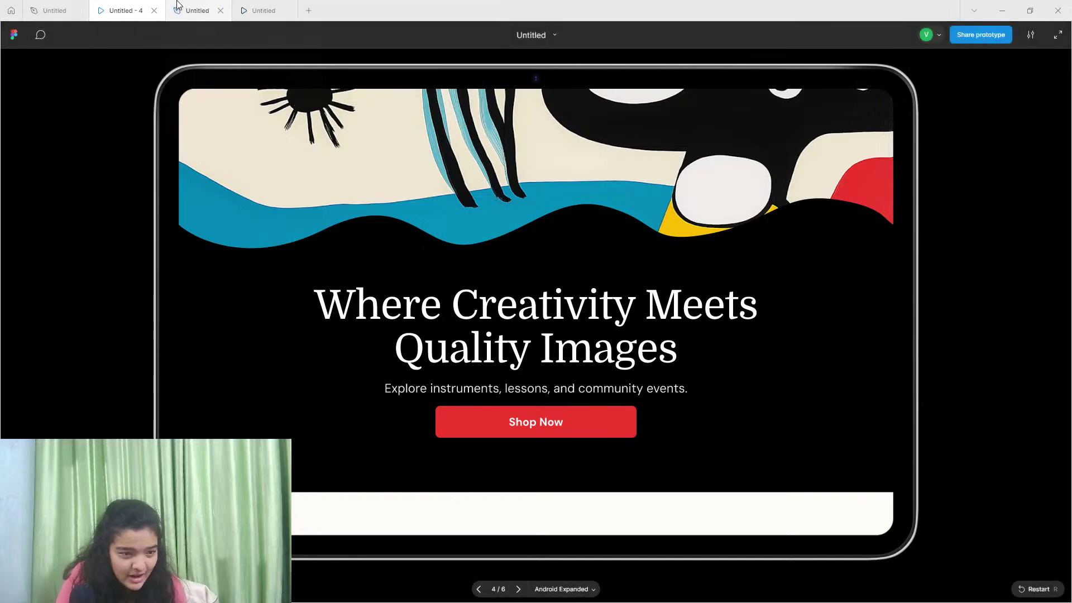
left_click(196, 9)
Duplicate the heading text and place the copy lower in the black area, offset to the right of the original
scroll(542, 263, "down", 3)
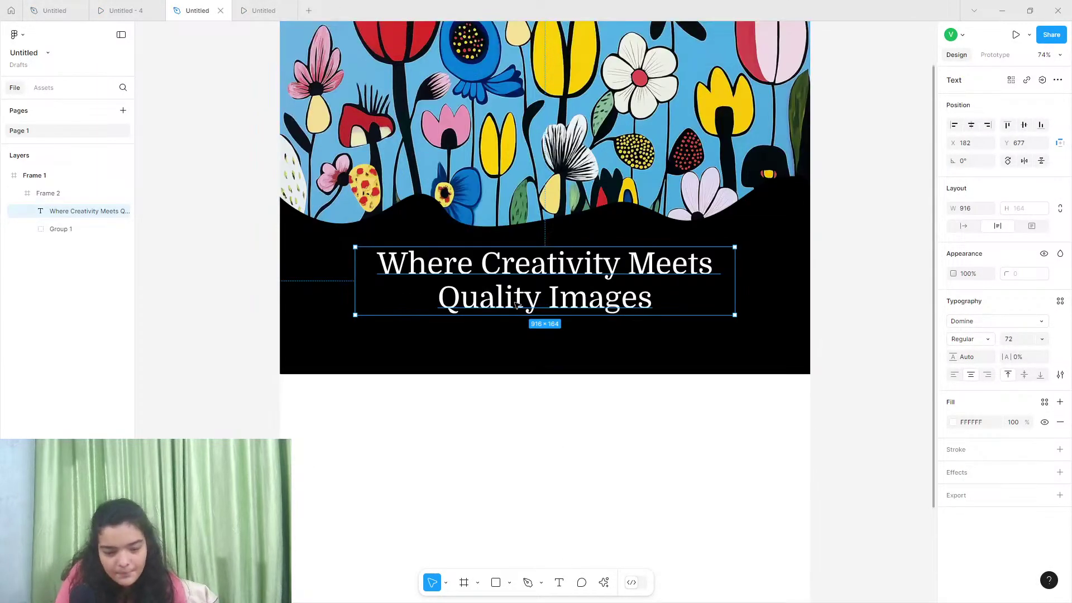
right_click(543, 258)
left_click(543, 256)
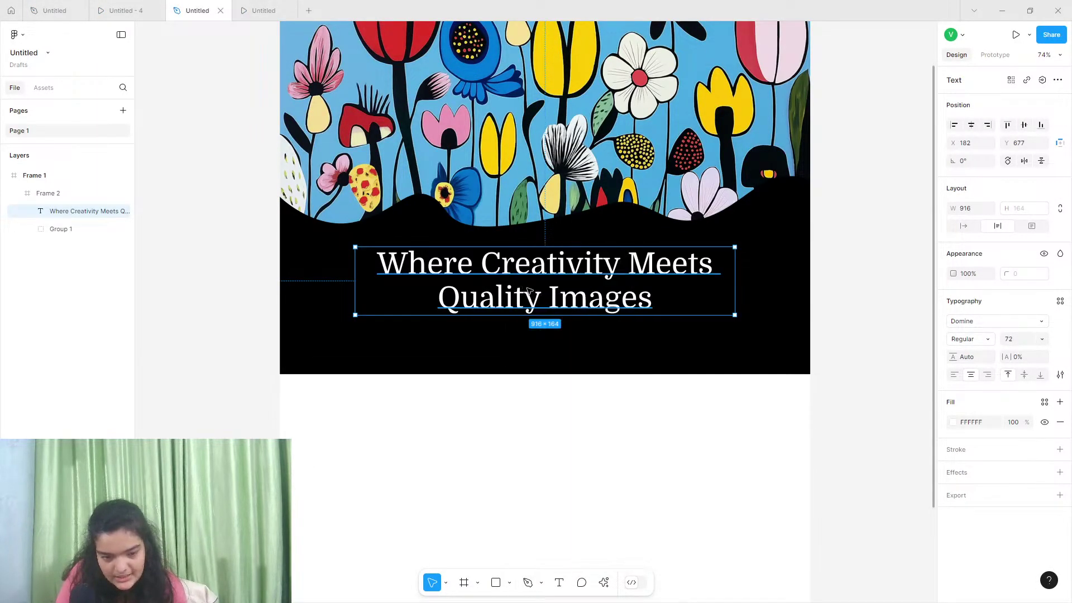
right_click(545, 258)
left_click(540, 272)
left_click_drag(540, 271, 620, 329)
key("ctrl+z")
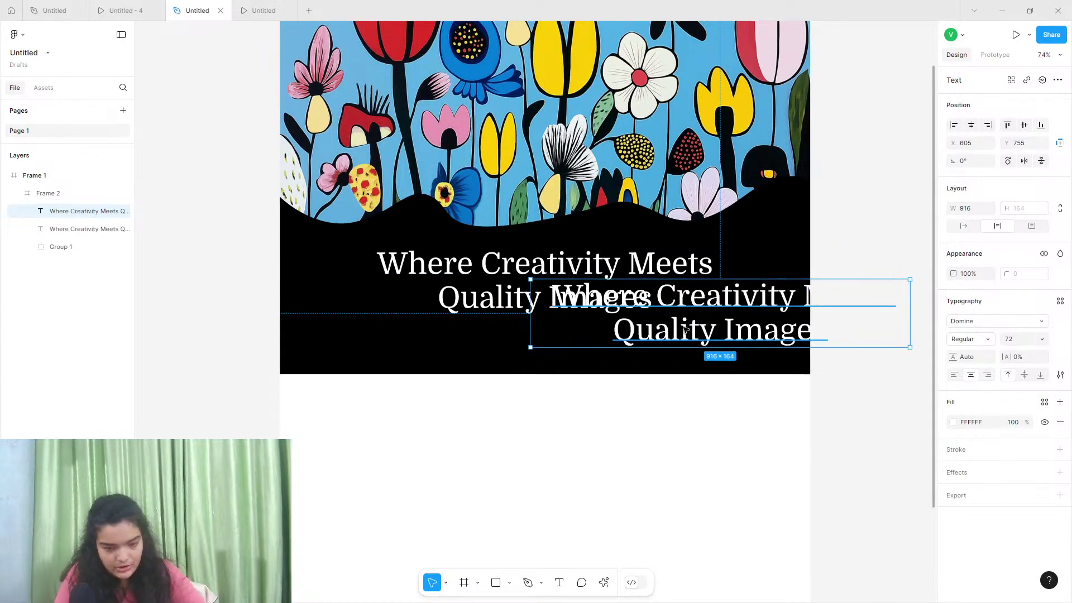
Change the duplicated heading's font to DM Sans and move it beneath the original heading
left_click(972, 320)
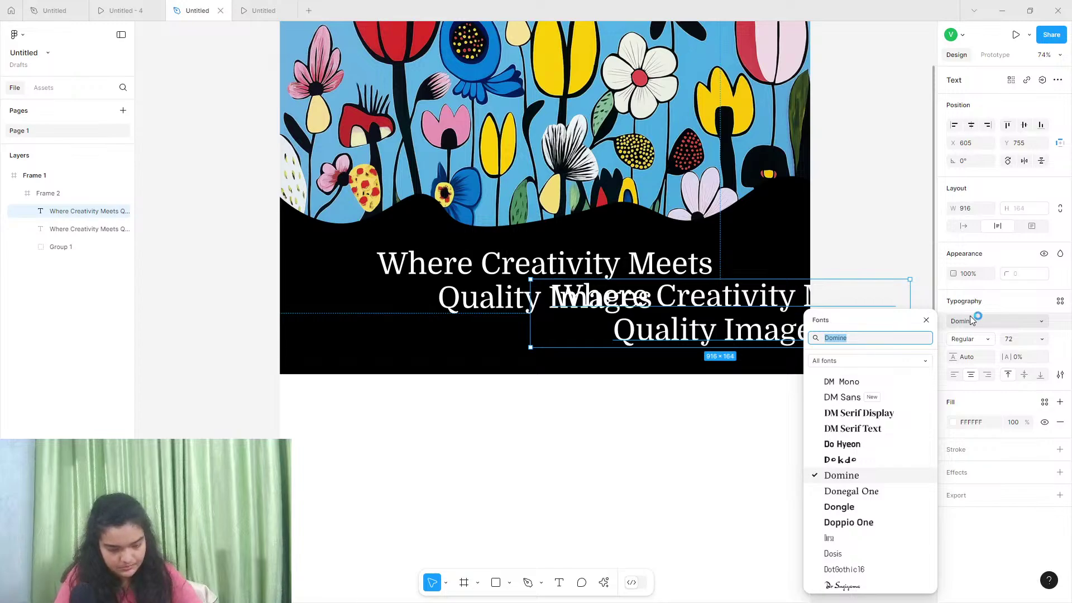
type("s")
key("BackSpace")
type("dm")
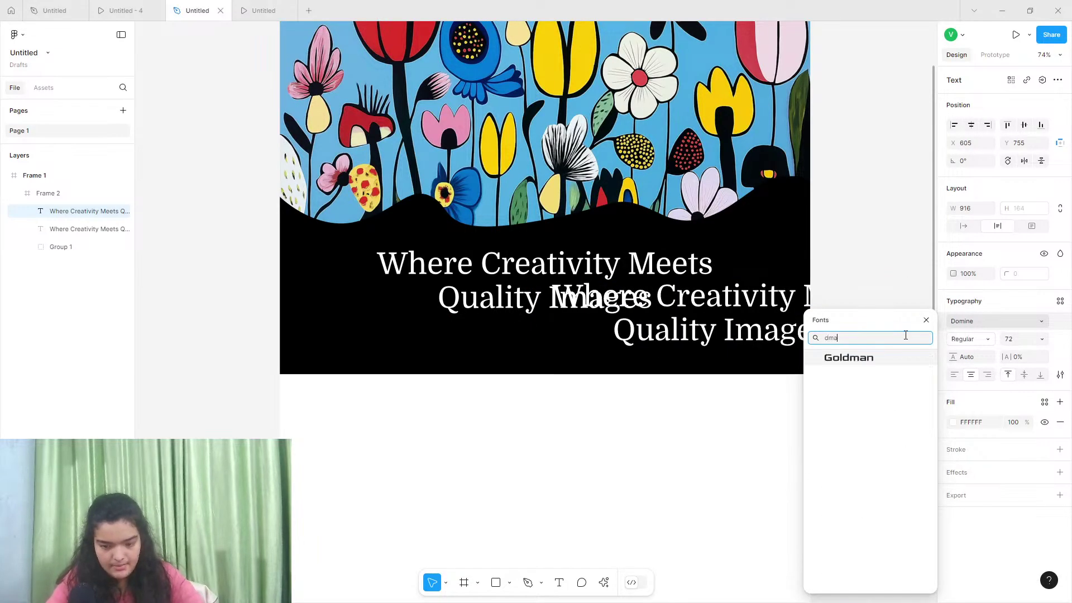
left_click(843, 373)
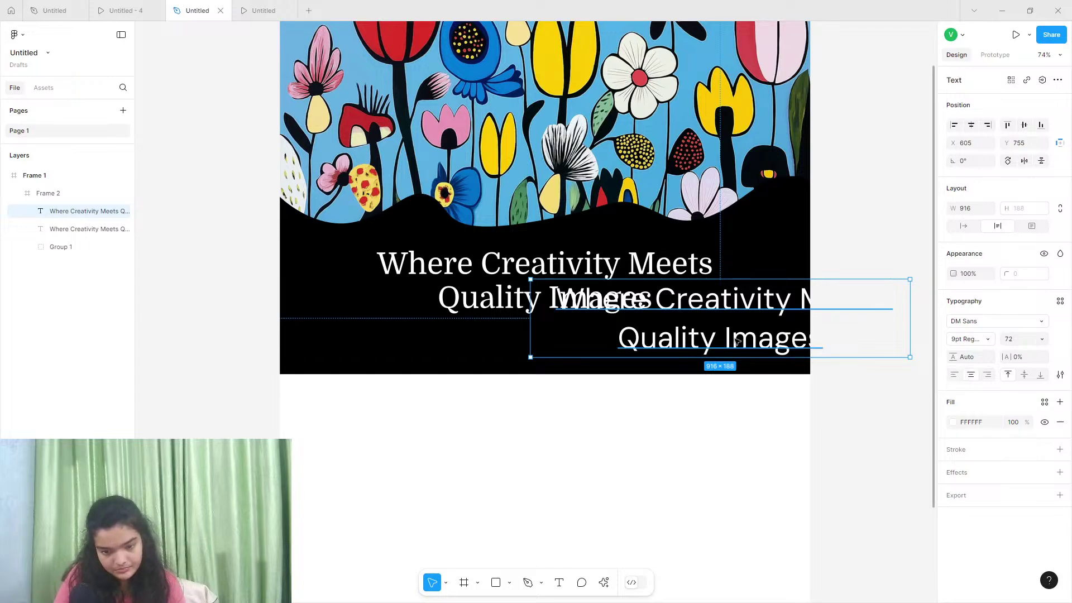
left_click_drag(832, 374, 696, 403)
Check the subheading's text settings in the reference design file, then set the duplicated text's font size to 22 in the new file
left_click(84, 9)
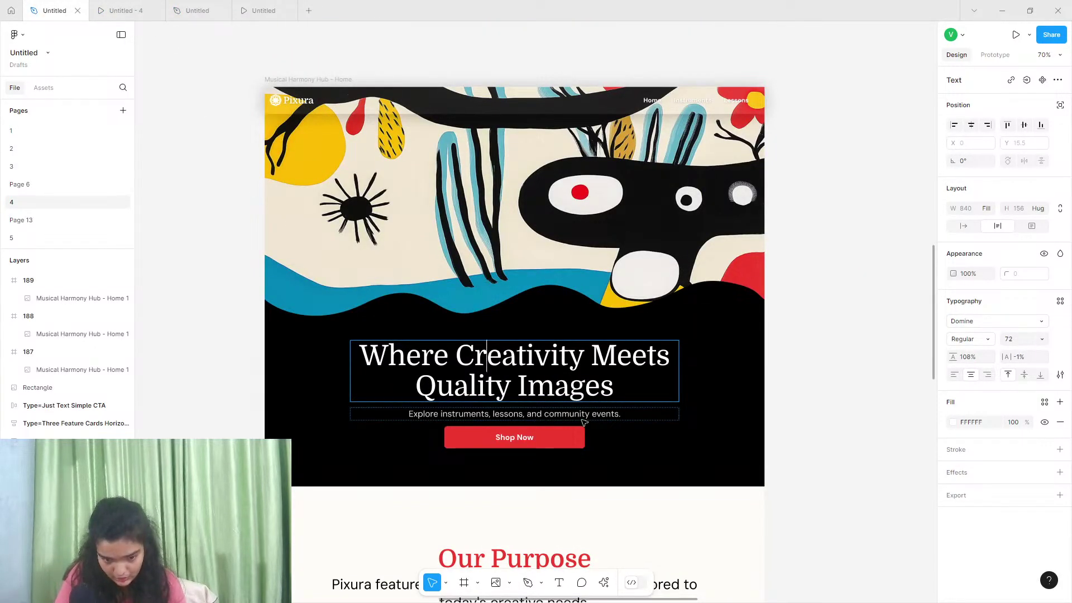
left_click(583, 420)
left_click(215, 10)
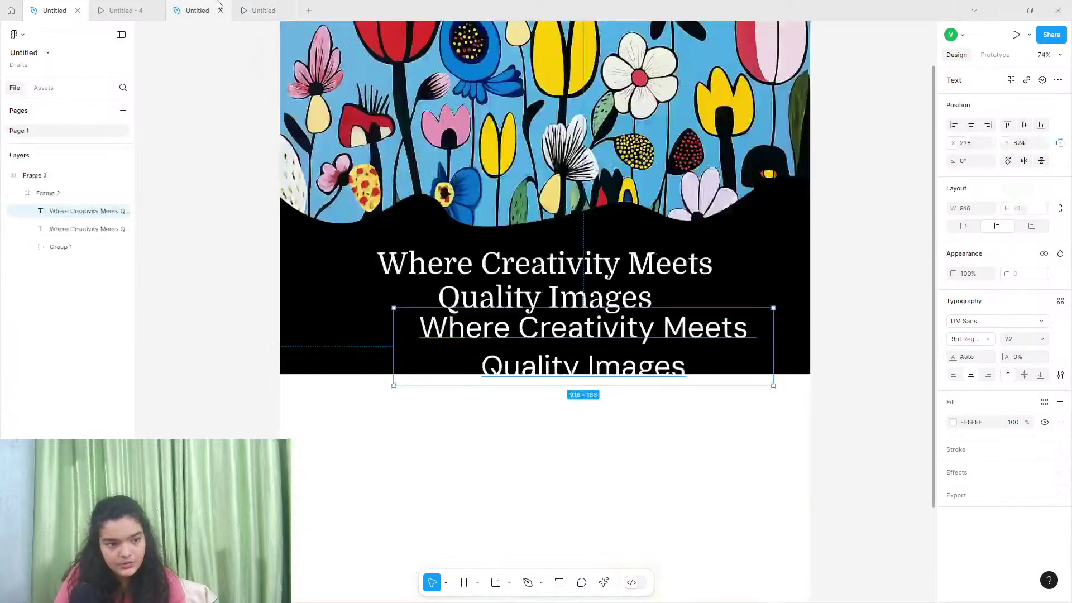
left_click(1031, 342)
type("22")
key("Return")
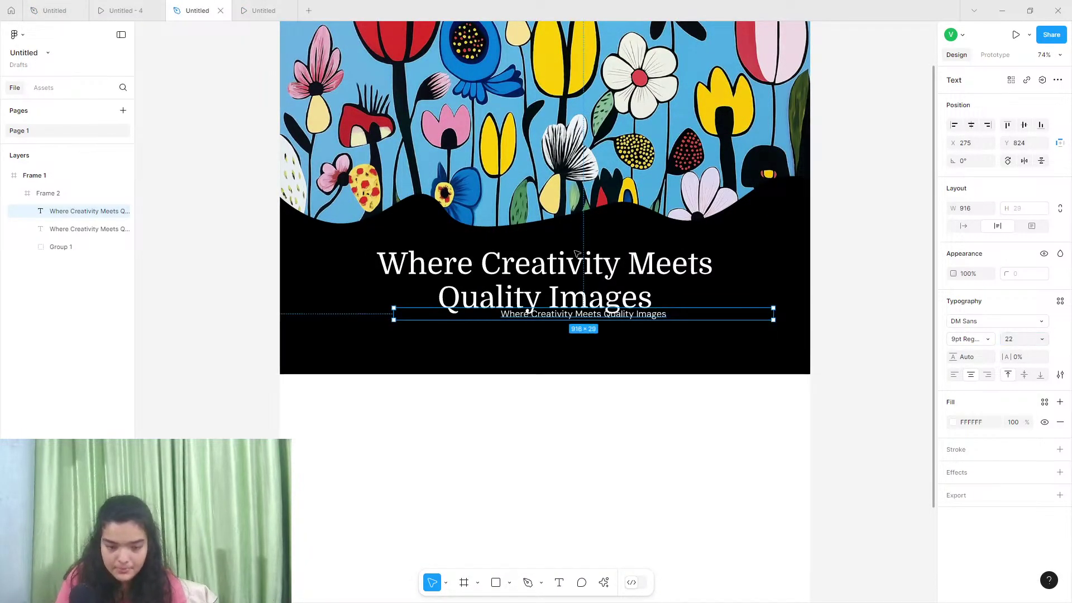
Centre the small text directly under the heading at X 182, Y 848 and end its line with a full stop
mouse_move(613, 321)
left_mouse_down()
mouse_move(567, 342)
mouse_move(562, 334)
mouse_move(614, 323)
left_mouse_up()
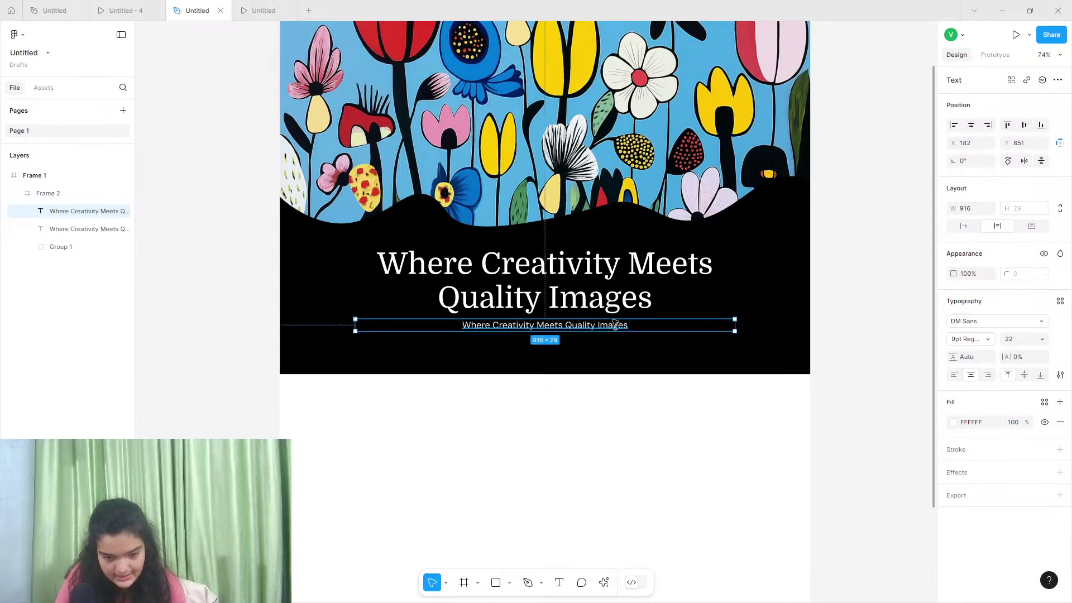
double_click(635, 326)
type(".")
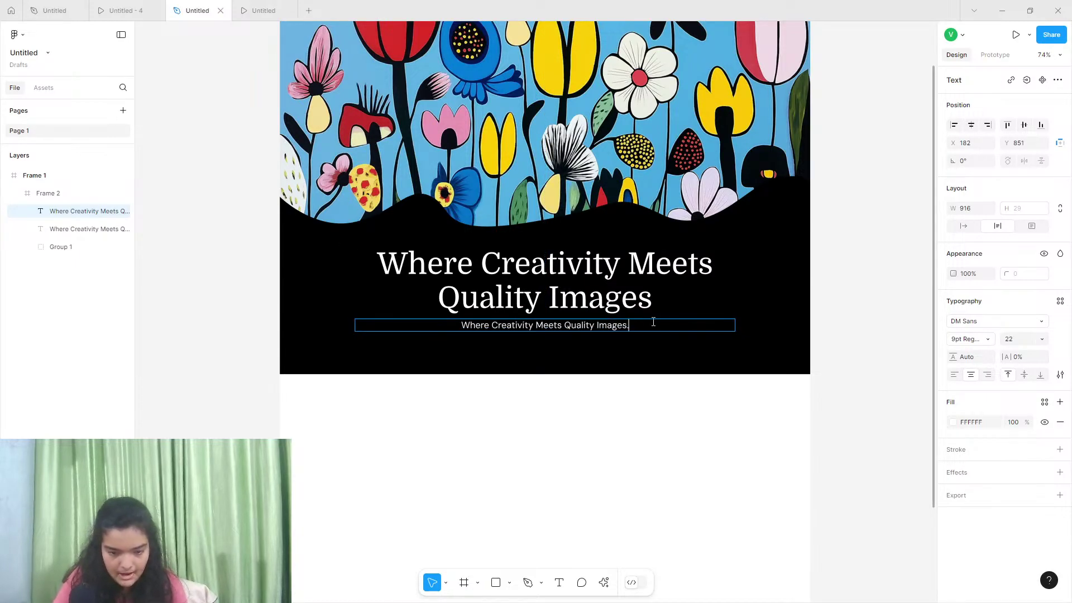
key("Escape")
key("Up")
key("Up")
key("Up")
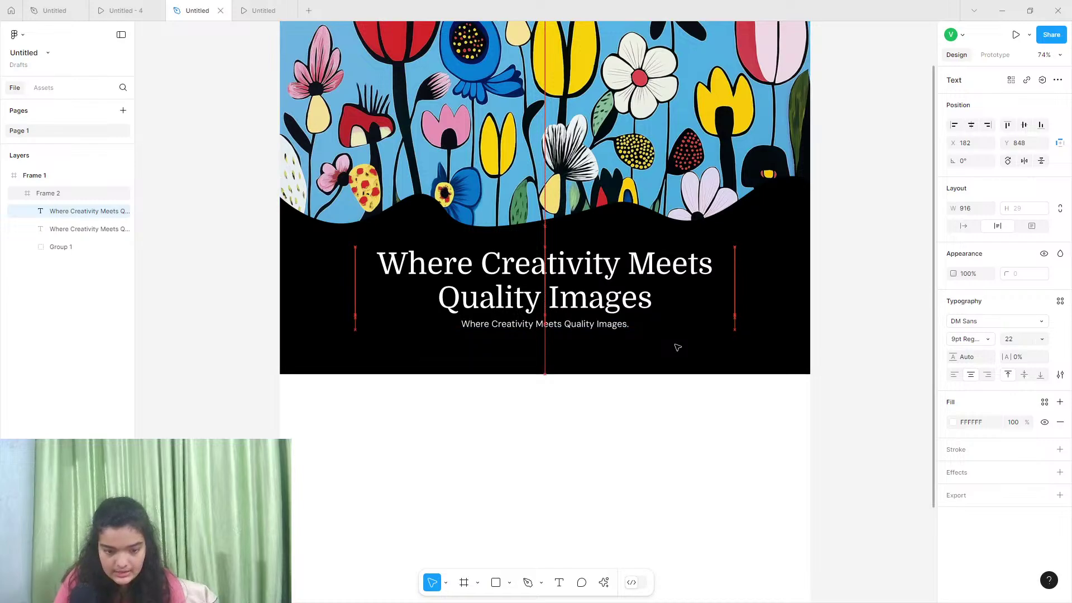
Extend Frame 2 downward to a height of 1031 px, then select the small text under the heading
left_click(750, 374)
mouse_move(749, 375)
left_mouse_down()
mouse_move(753, 393)
mouse_move(747, 384)
left_mouse_up()
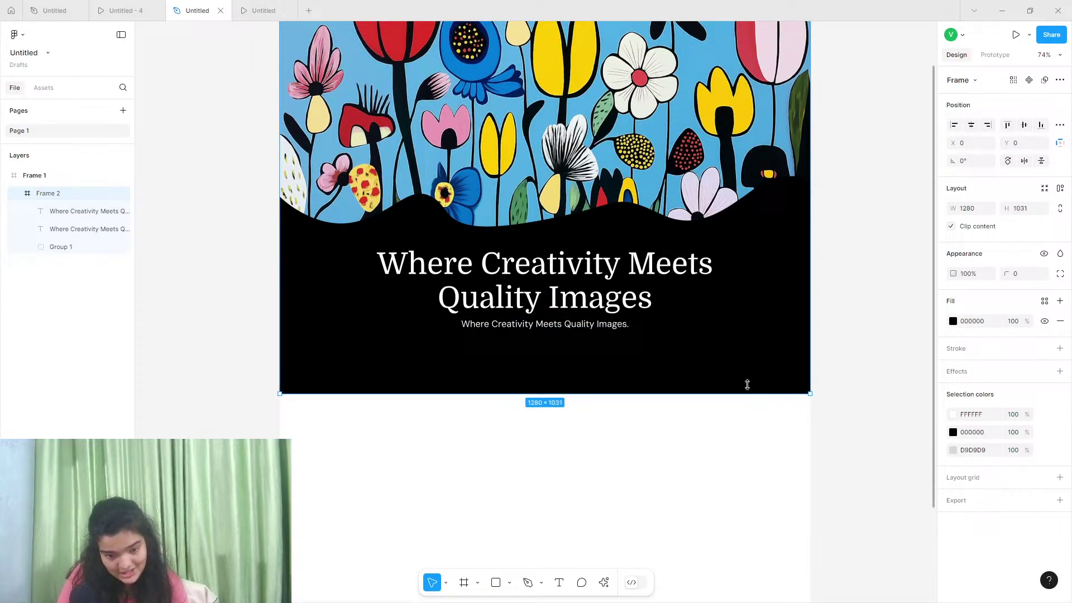
left_click(554, 327)
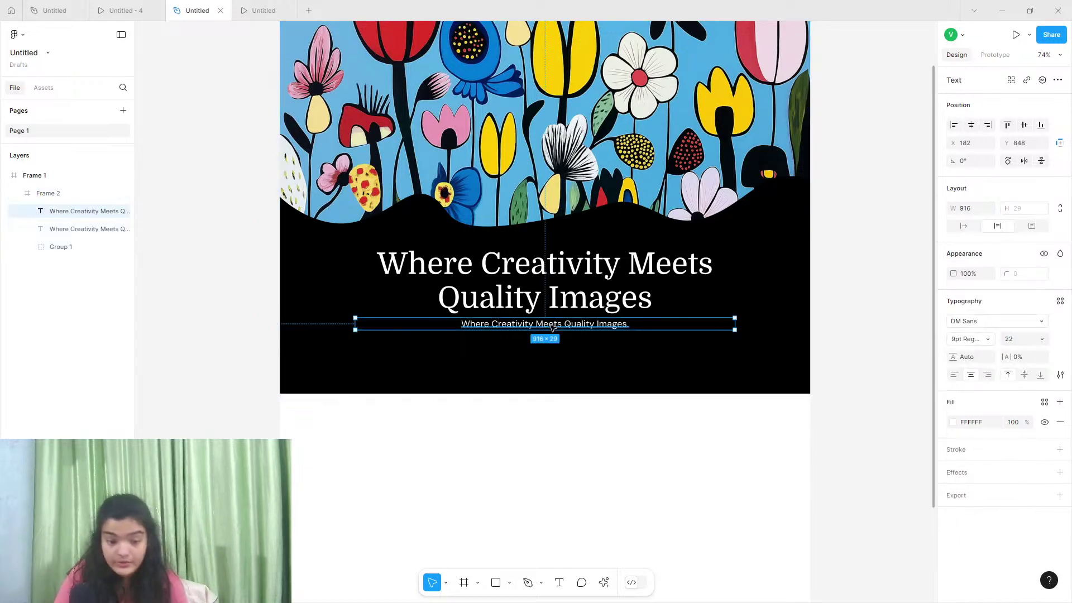
Move the small text under the heading to Y 857, then duplicate it and place the copy below at X 160, Y 902
left_click_drag(548, 338, 549, 341)
right_click(551, 330)
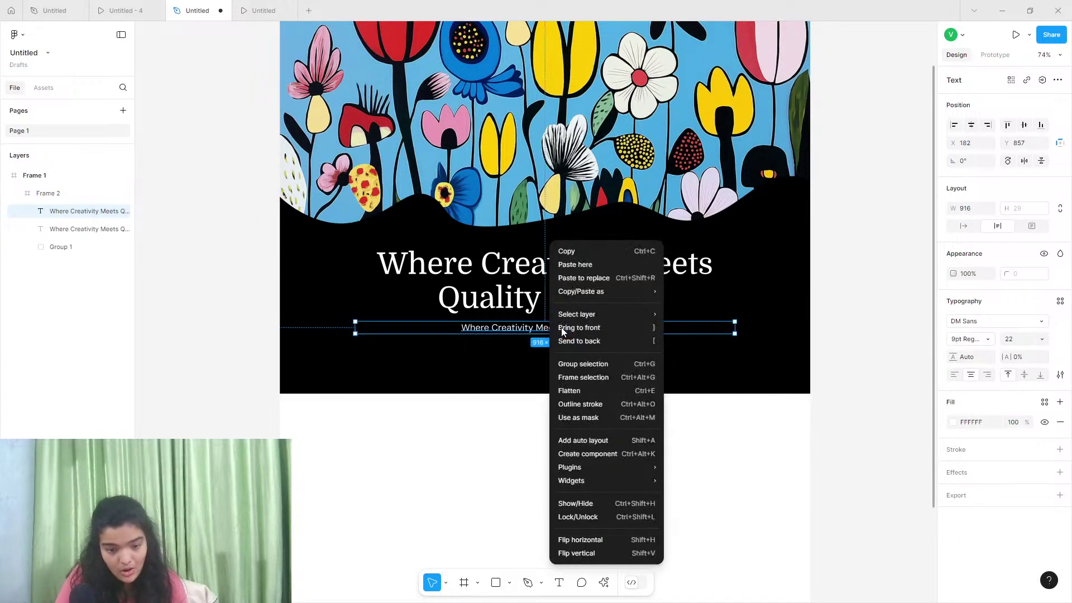
left_click(537, 328)
right_click(537, 328)
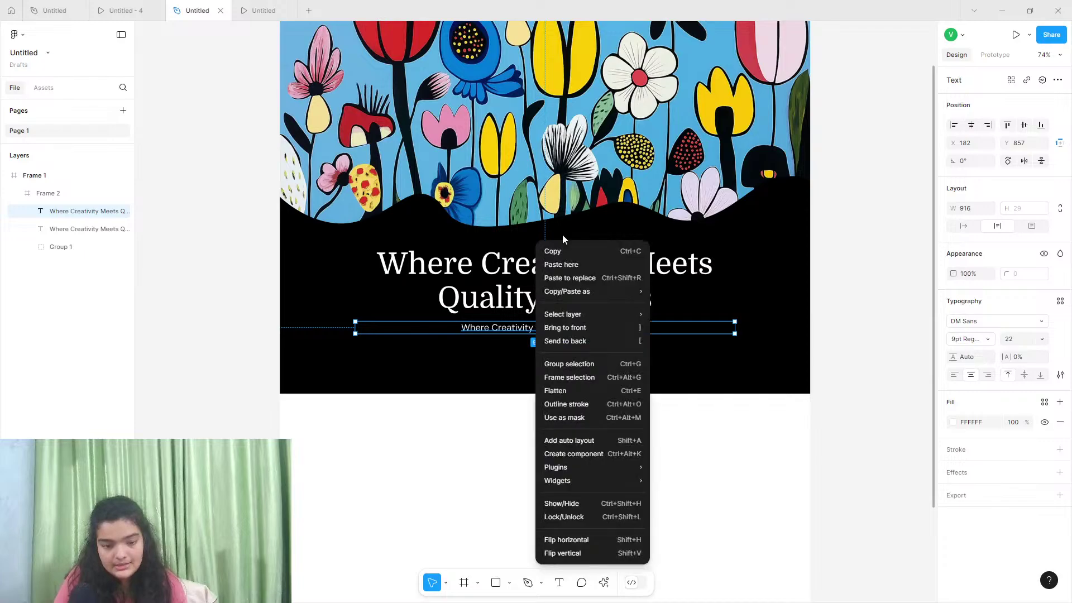
left_click(525, 331)
key("ctrl+v")
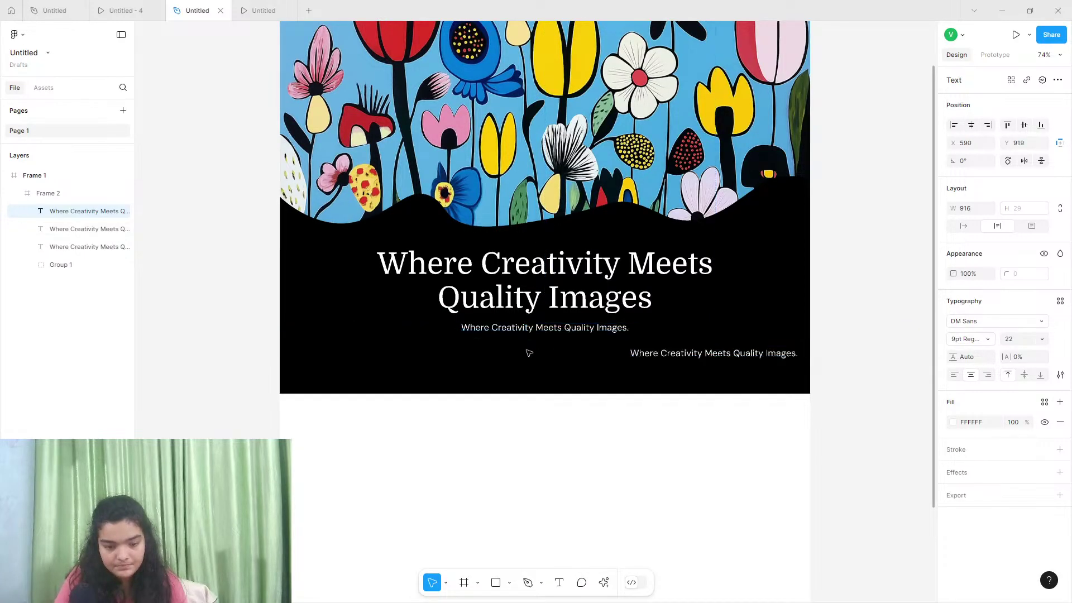
left_click_drag(702, 357, 525, 352)
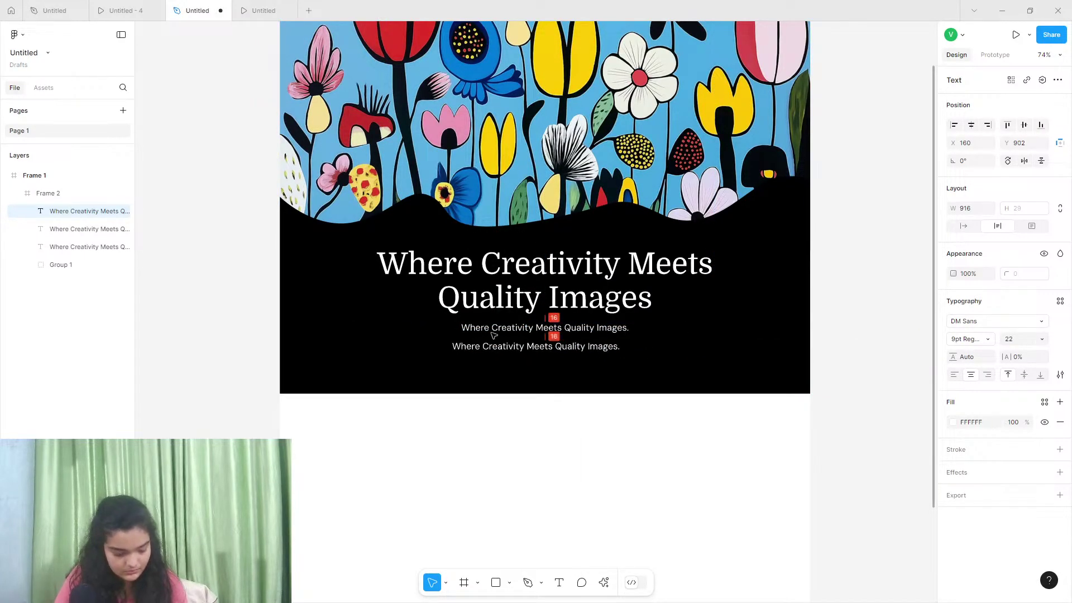
Check the Shop Now label's text settings in the reference design file, then set the duplicated text to Bold, size 20
left_click(81, 10)
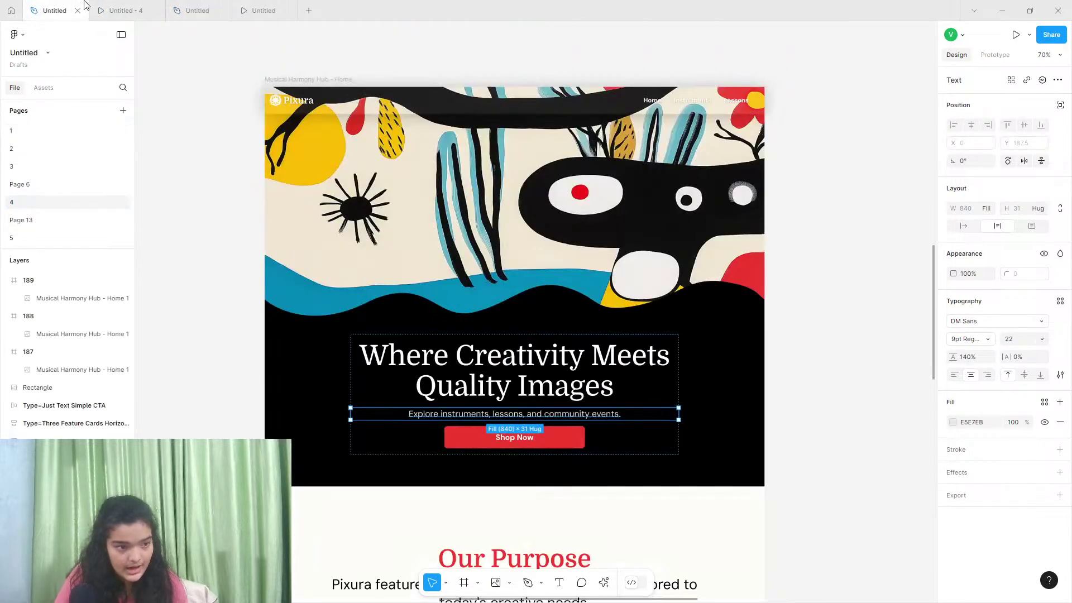
left_click(504, 441)
double_click(505, 439)
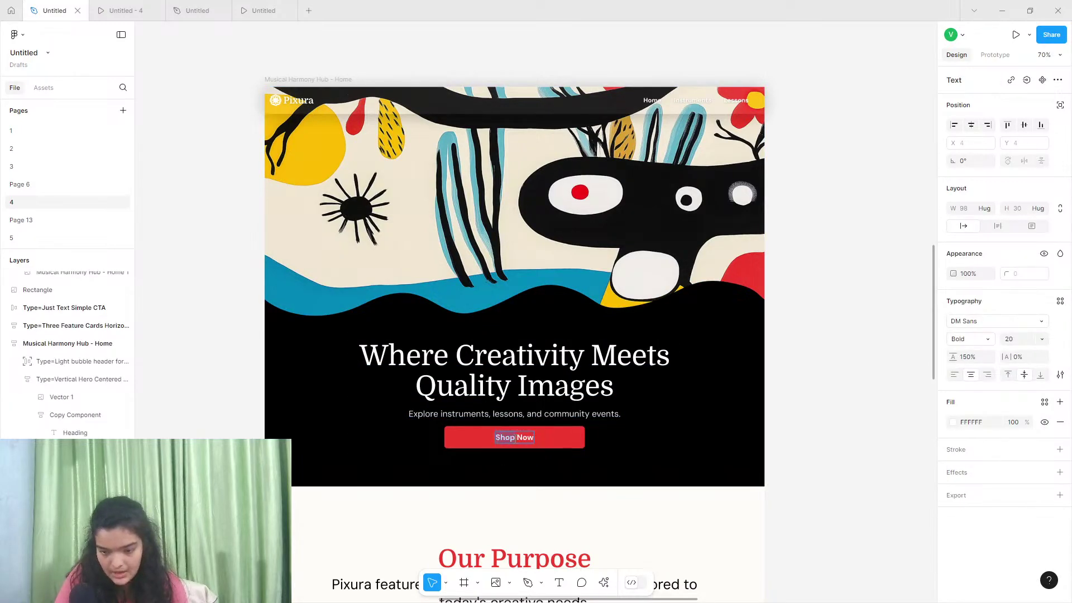
left_click(190, 10)
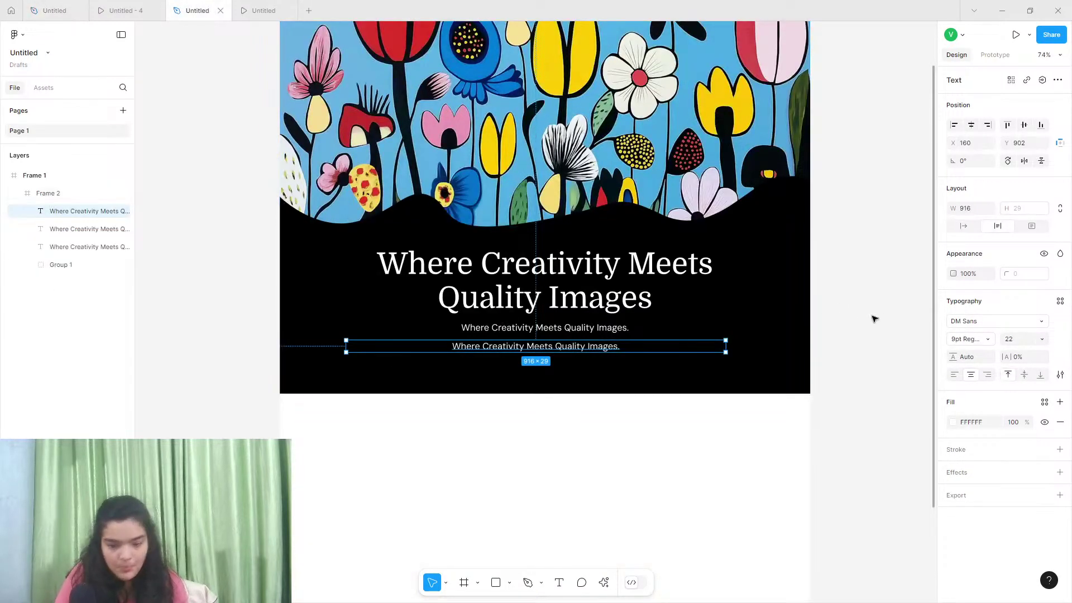
left_click(974, 340)
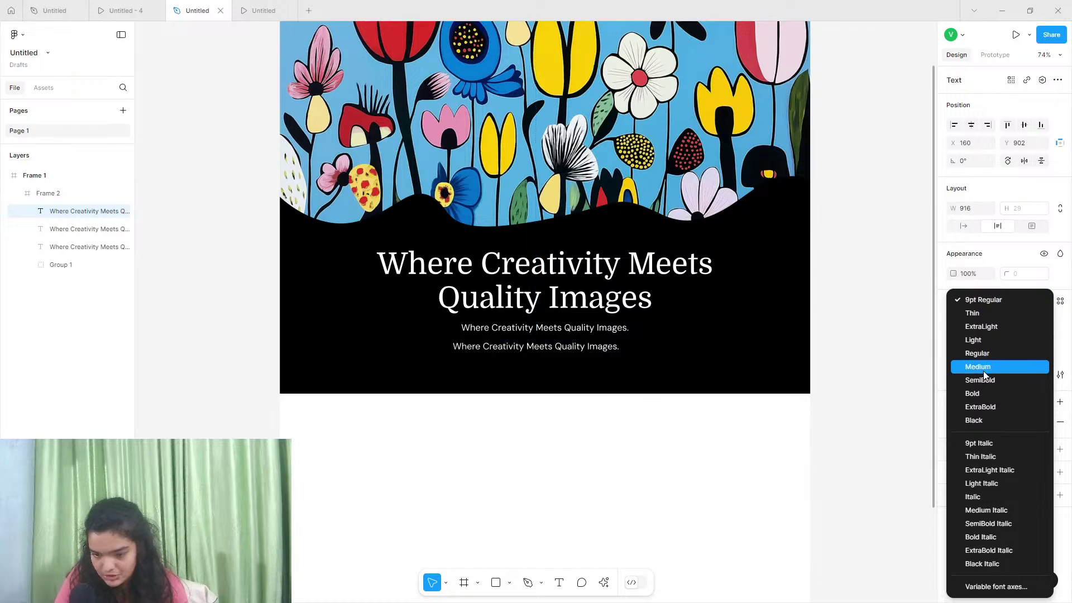
left_click(981, 394)
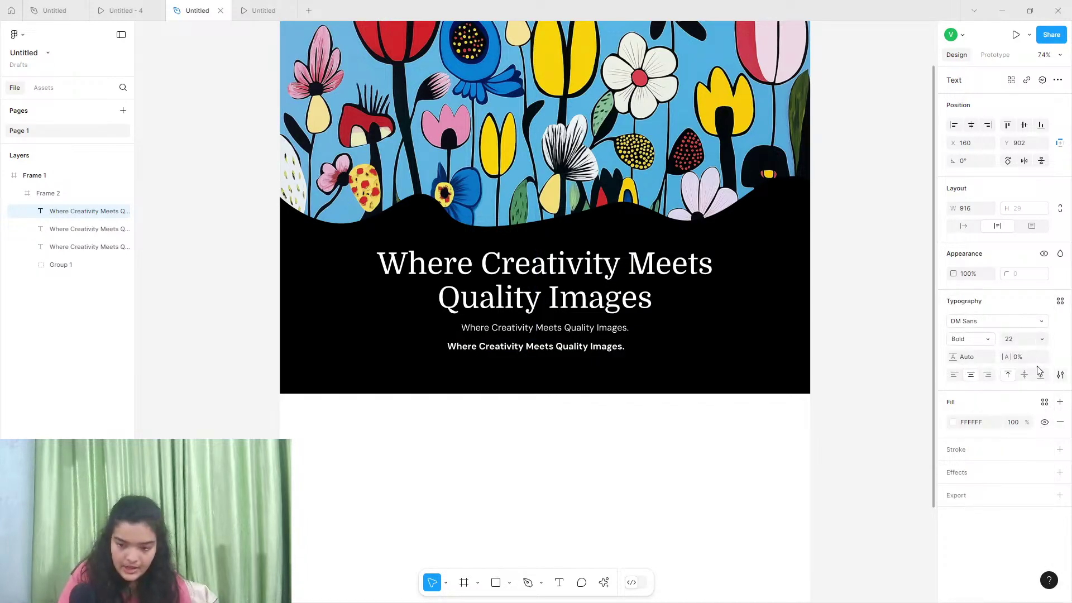
left_click(1033, 341)
left_click(1041, 342)
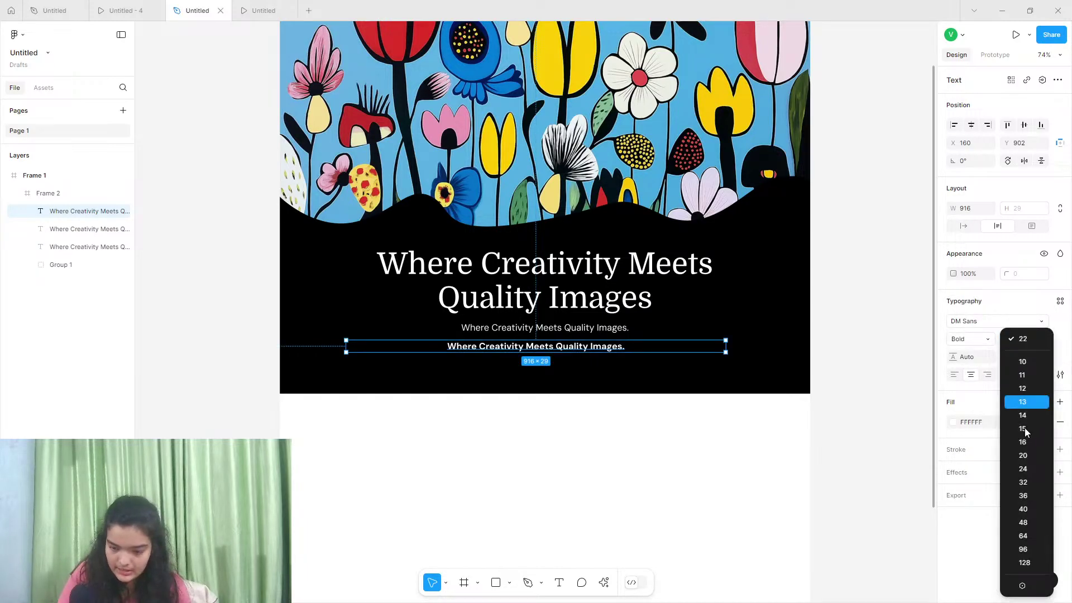
left_click(1023, 456)
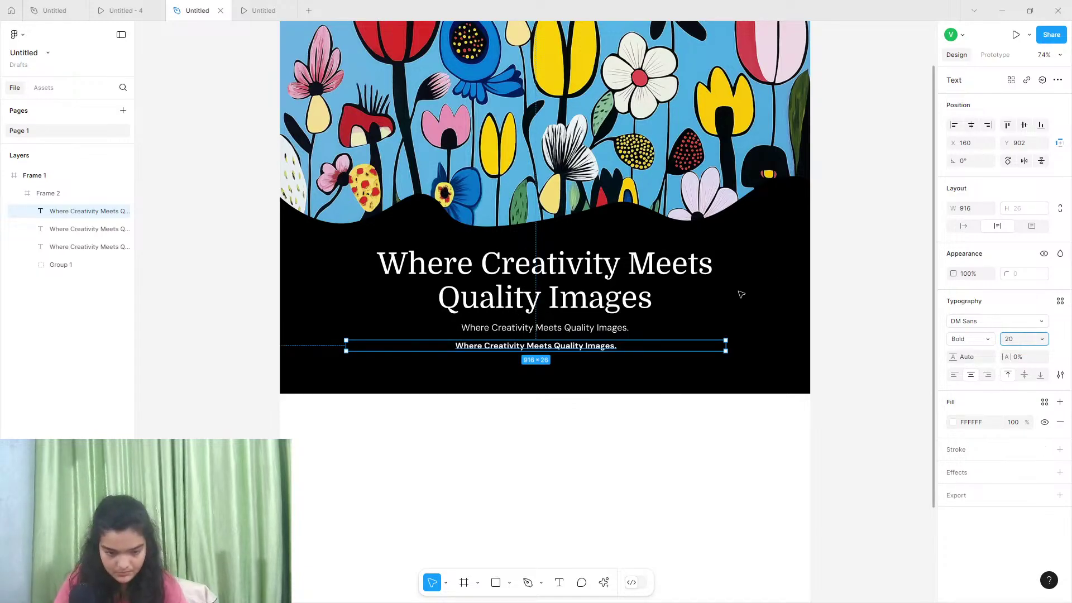
Replace the wording of the bold duplicated text with "Explore"
double_click(602, 347)
left_click(602, 347)
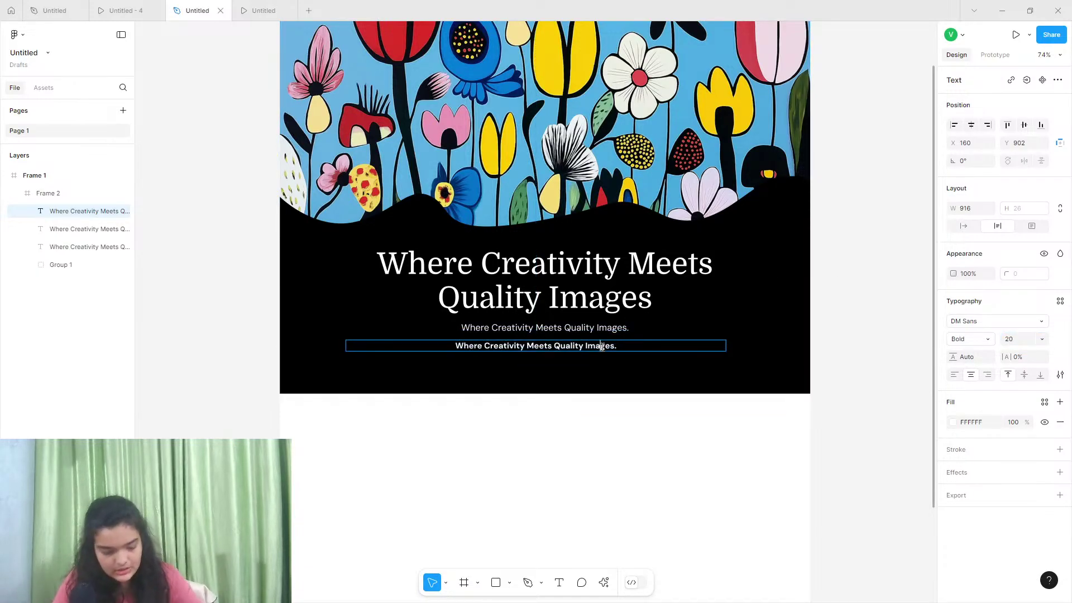
triple_click(602, 347)
double_click(602, 346)
triple_click(602, 347)
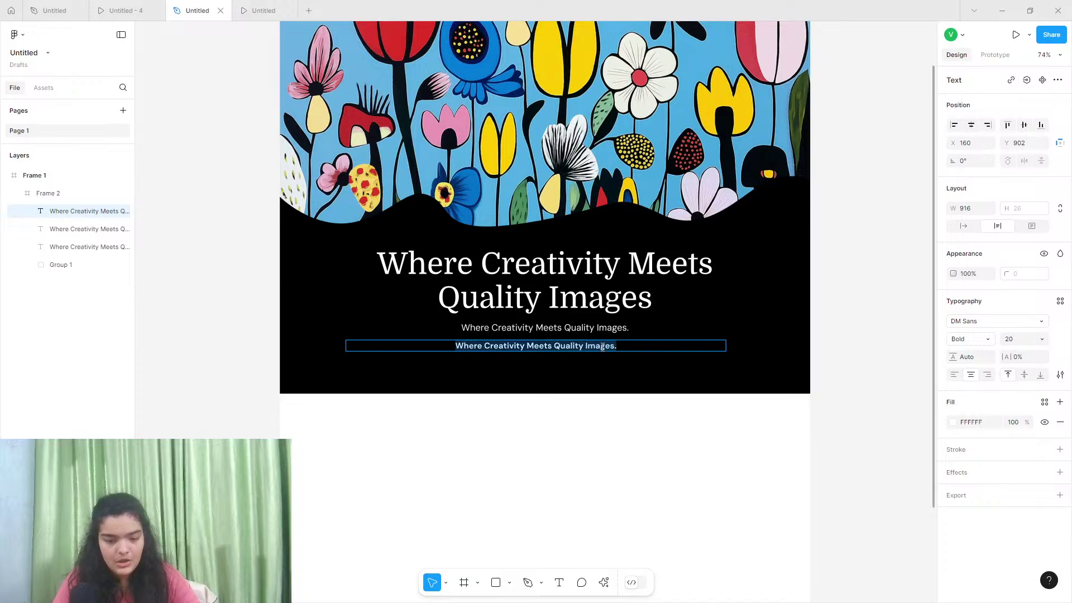
type("E")
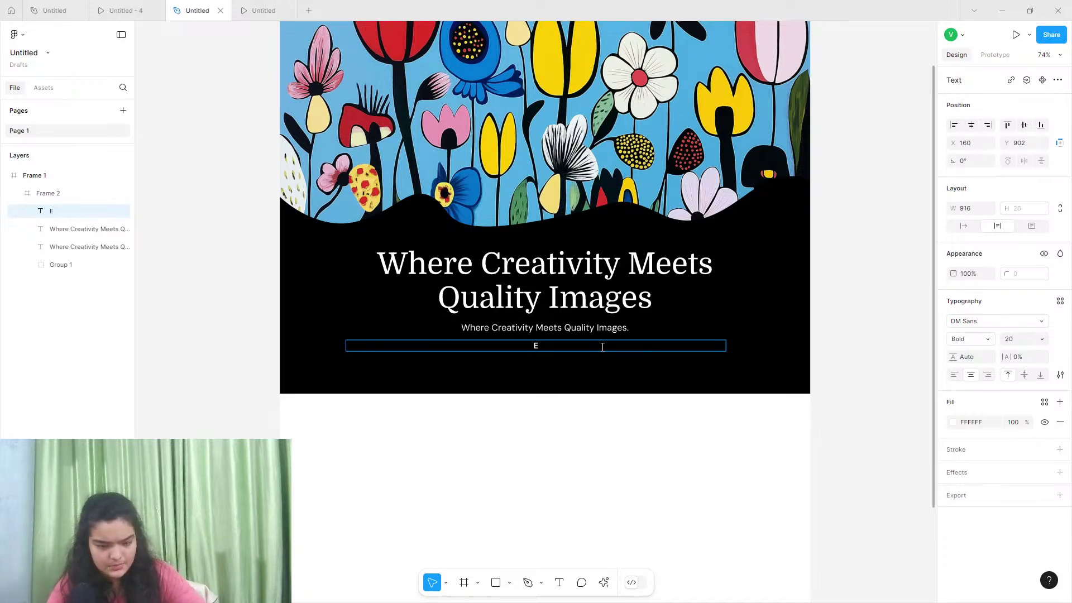
key("BackSpace")
type("Explore")
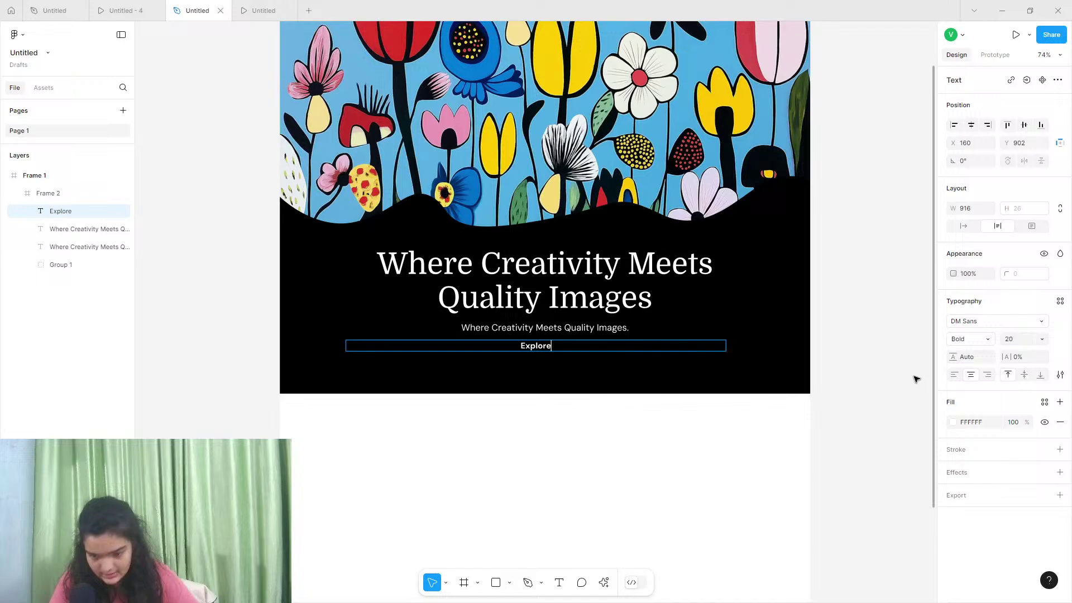
key("Escape")
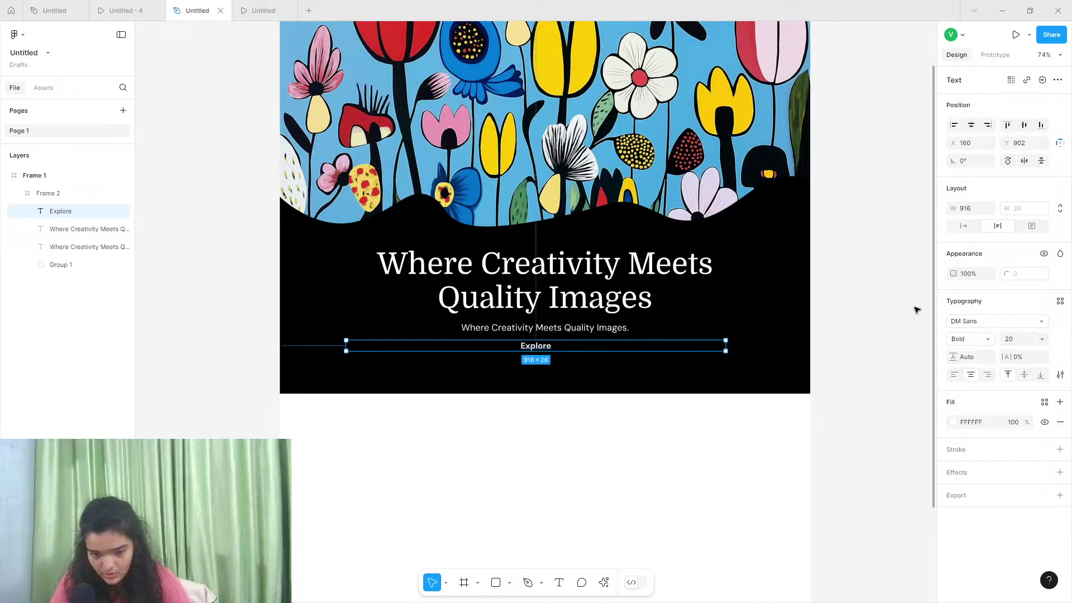
Set the Explore text to auto width and wrap it in an auto layout frame with 105 horizontal and 17 vertical padding
left_click(964, 230)
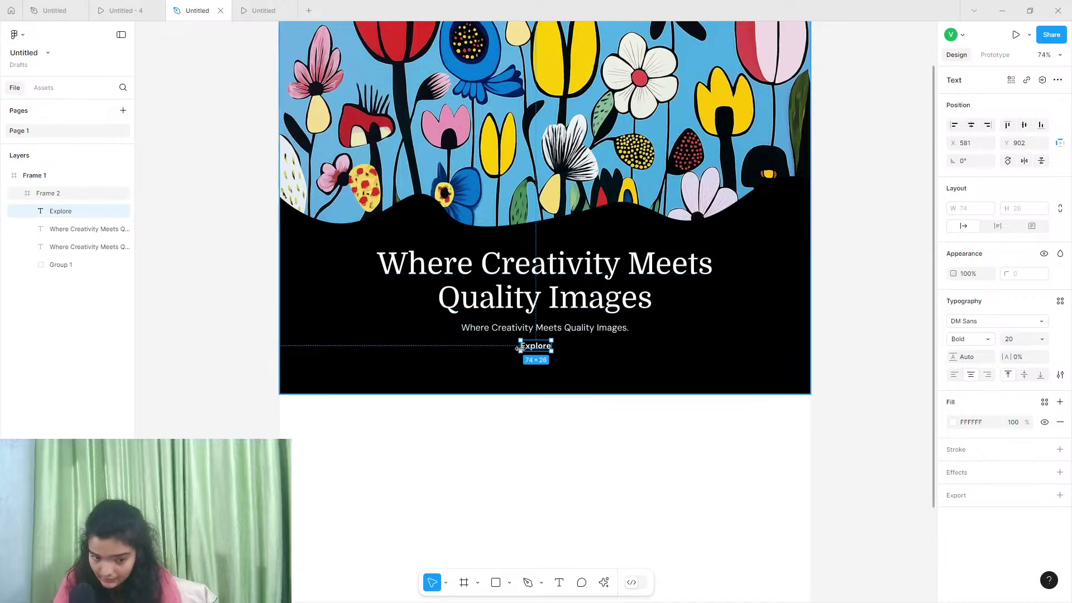
right_click(541, 347)
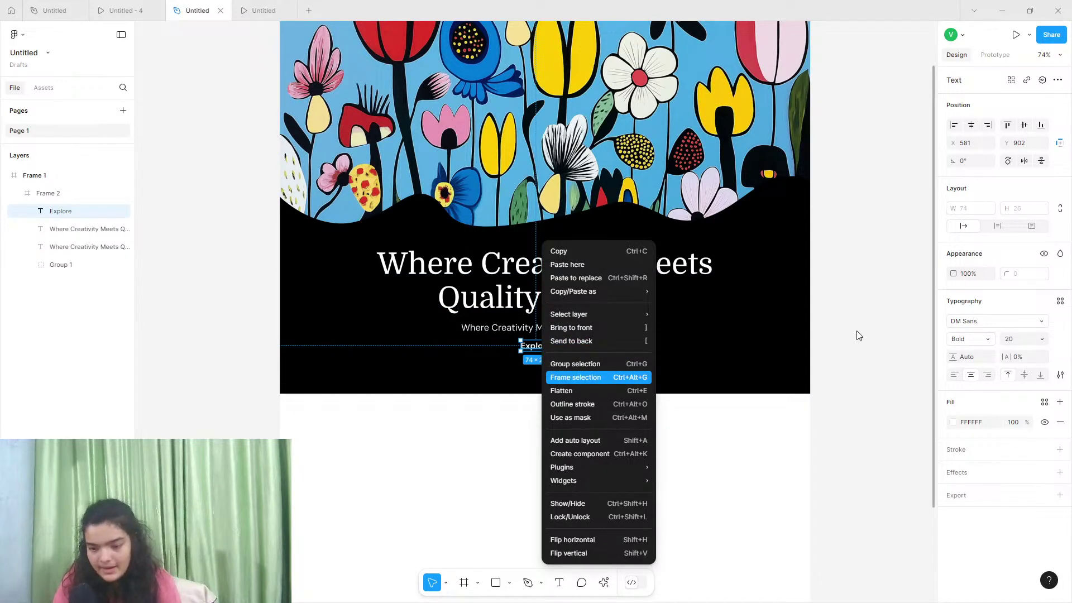
key("ctrl+alt+g")
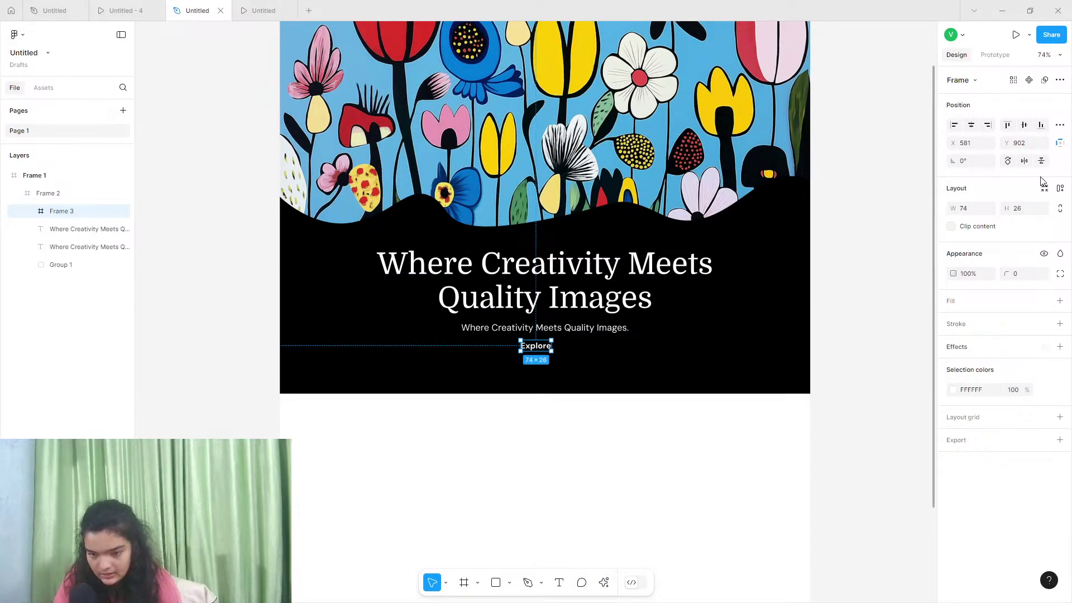
left_click(1059, 189)
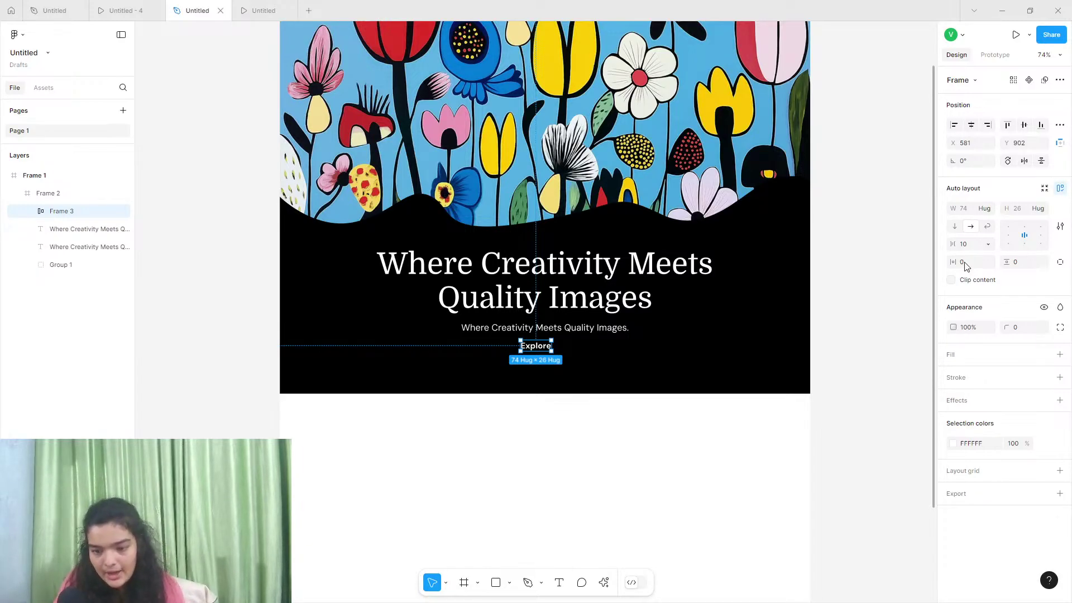
left_click_drag(947, 263, 991, 265)
Fill the Explore button frame with red DB3630 sampled from the large red tulip in the hero image
left_click(1060, 355)
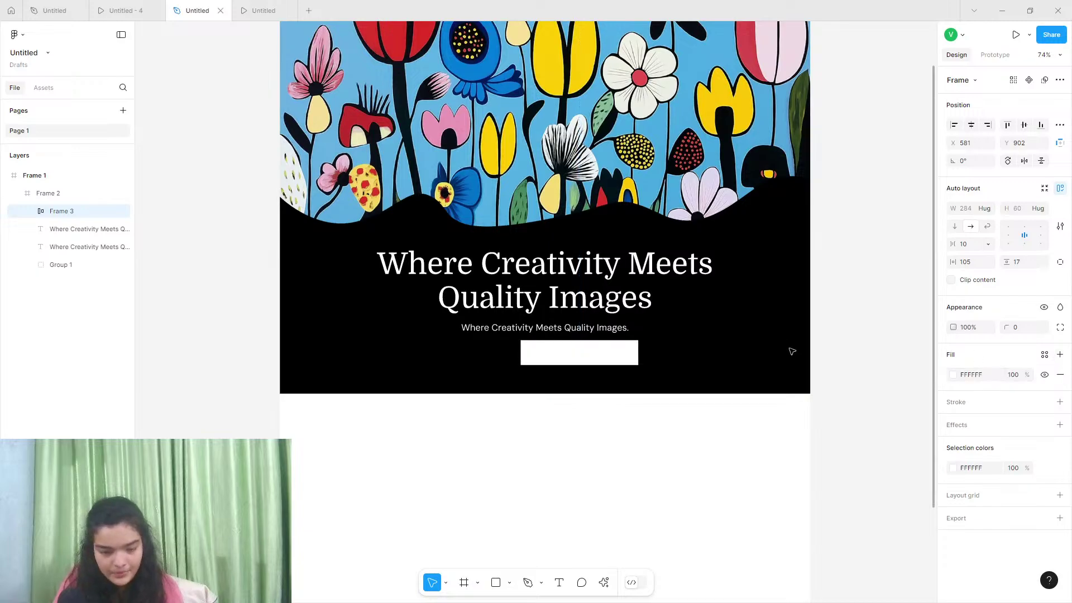
left_click(953, 375)
scroll(653, 352, "up", 3)
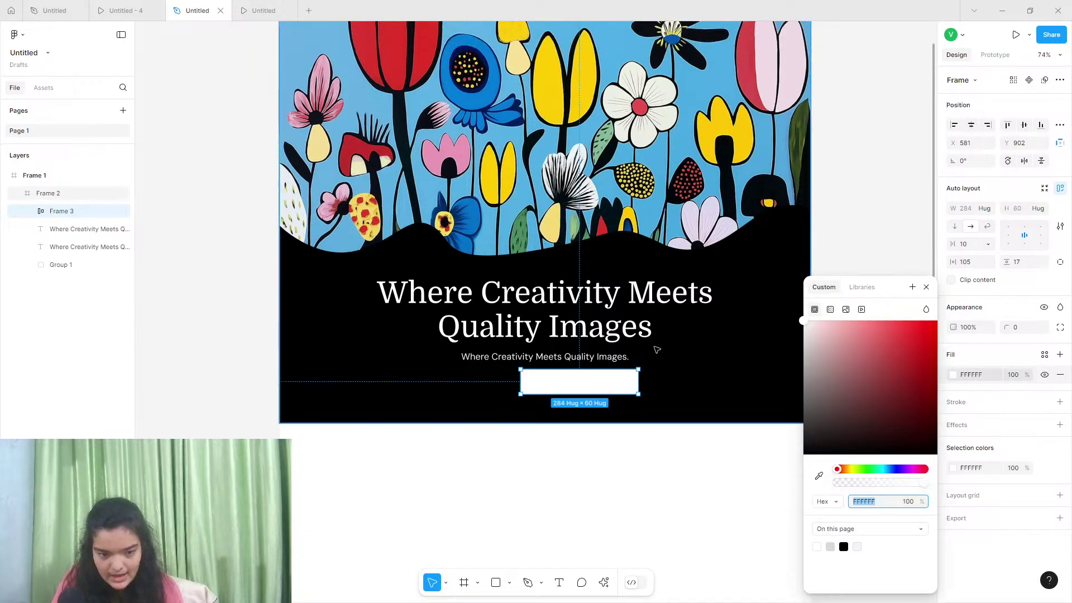
left_click(820, 476)
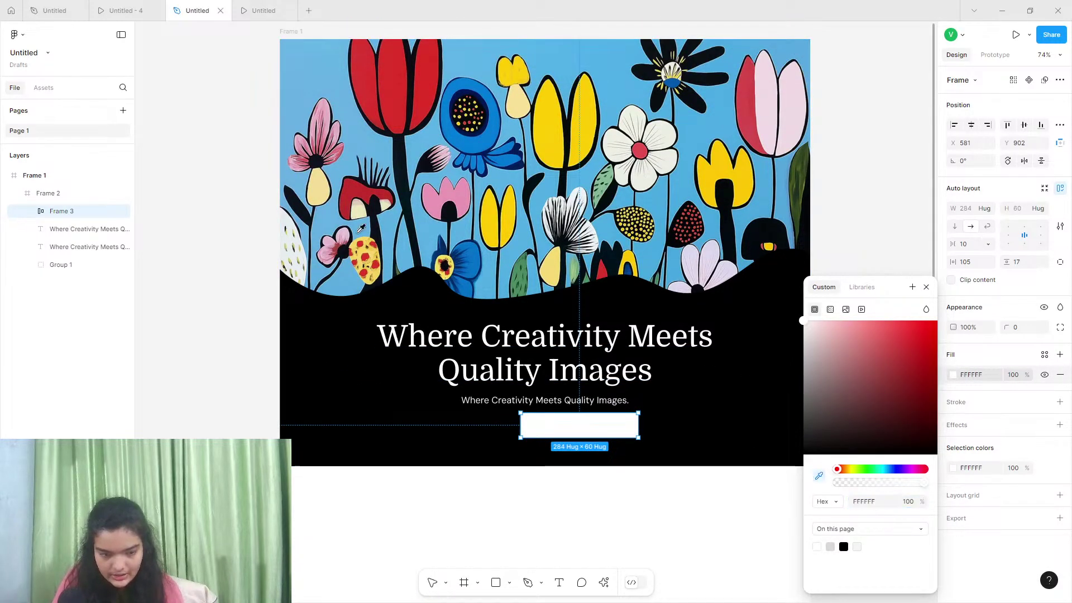
left_click(359, 92)
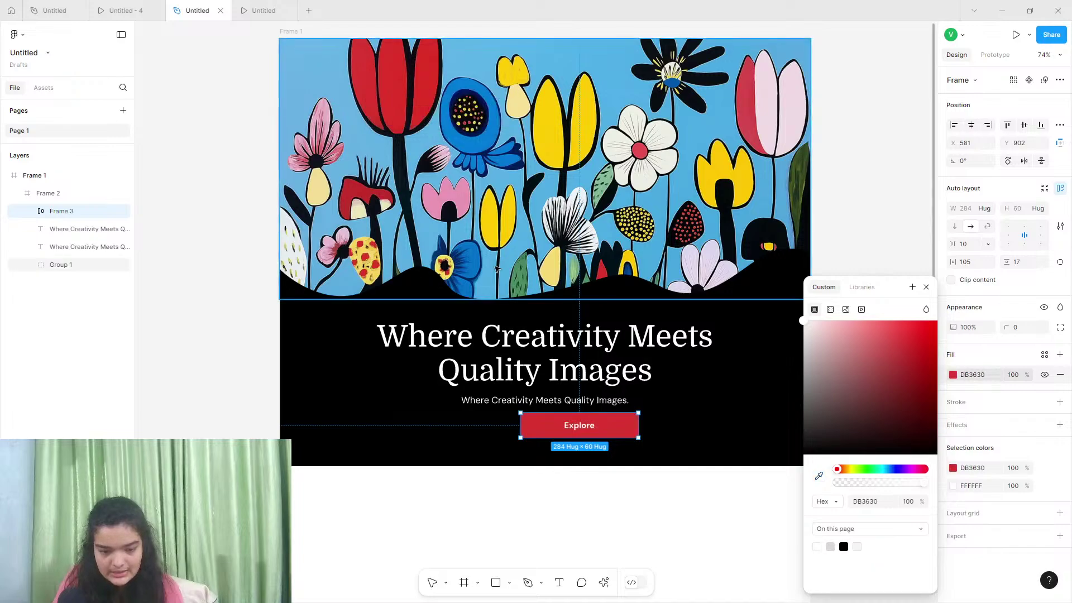
Centre the Explore button under the small text at X 498, Y 902 and give it a corner radius of 8
scroll(528, 364, "down", 3)
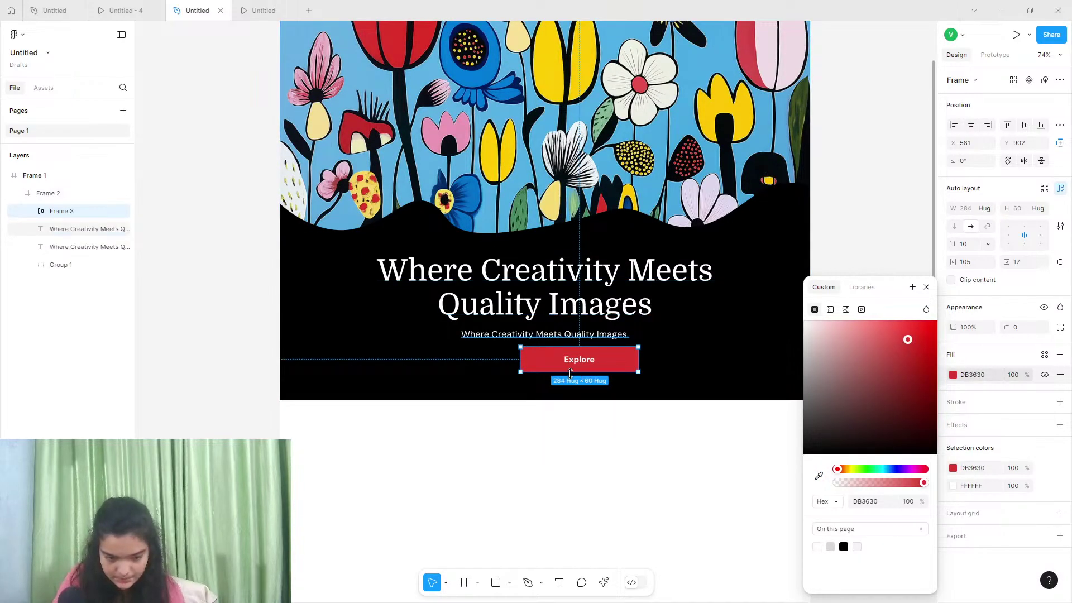
left_click_drag(554, 363, 520, 364)
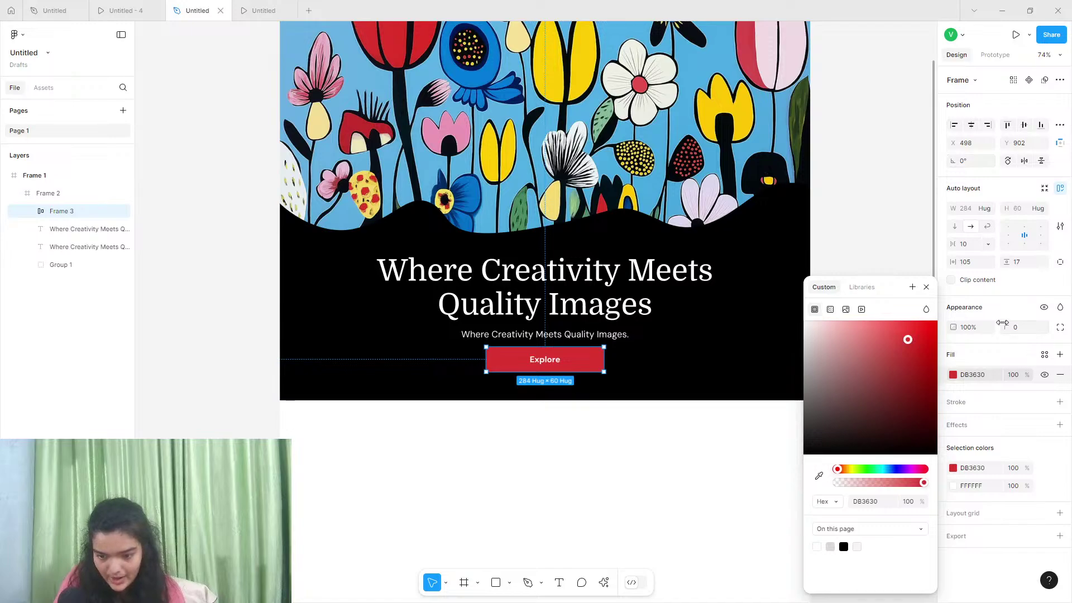
left_click_drag(1008, 333, 933, 328)
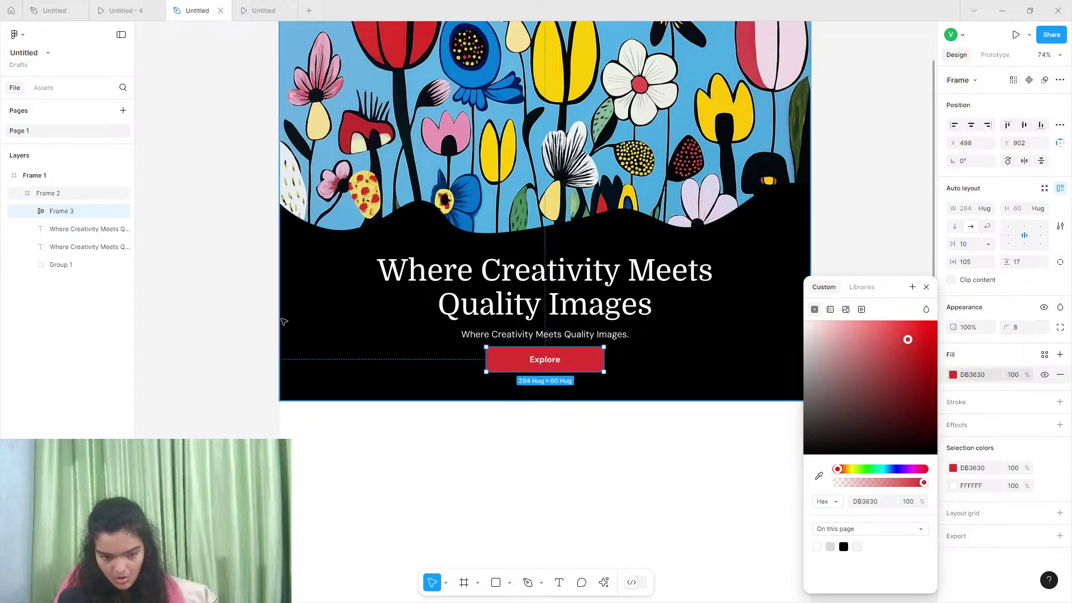
left_click(225, 292)
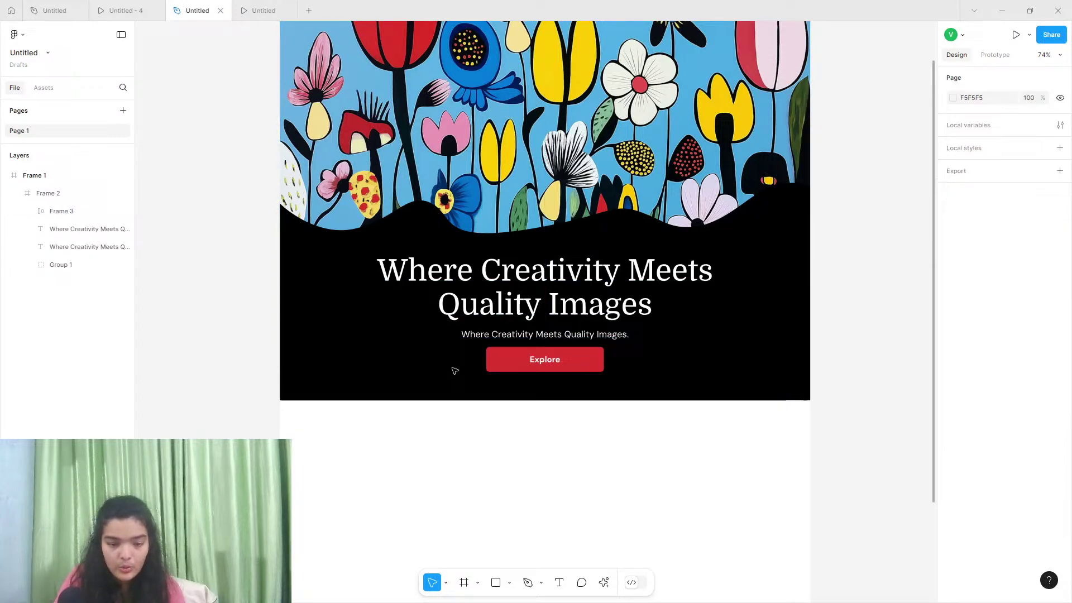
Nudge the small text between the heading and the Explore button up to Y 855
left_click(522, 337)
left_click(528, 342)
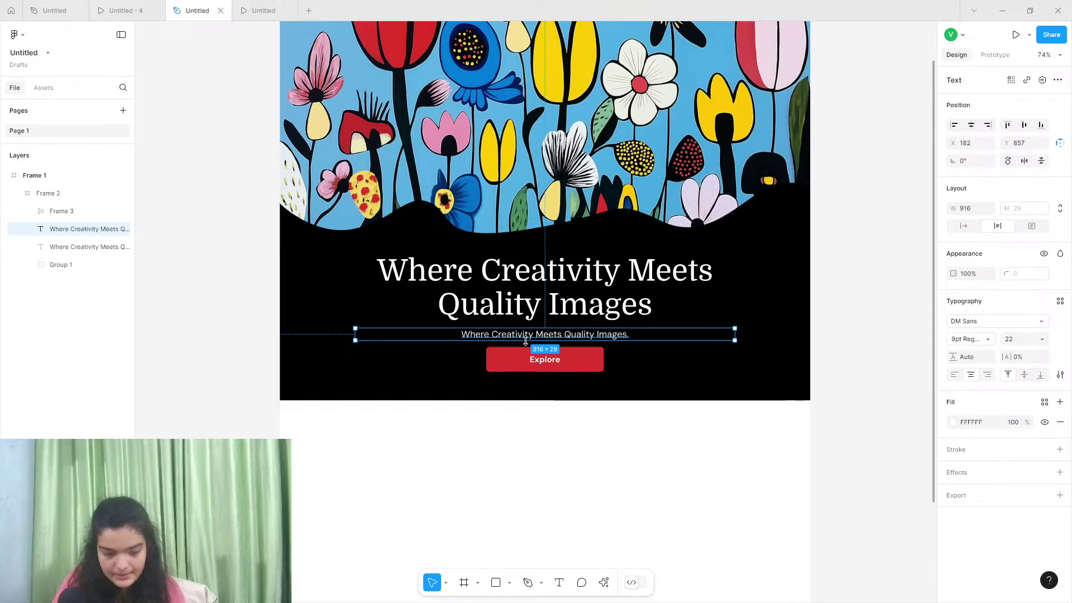
left_click_drag(525, 342, 526, 340)
Draw a 1280 × 70 frame across the full width of the hero image's upper edge, starting at X 0, Y 0
scroll(526, 342, "up", 2)
scroll(526, 342, "up", 8)
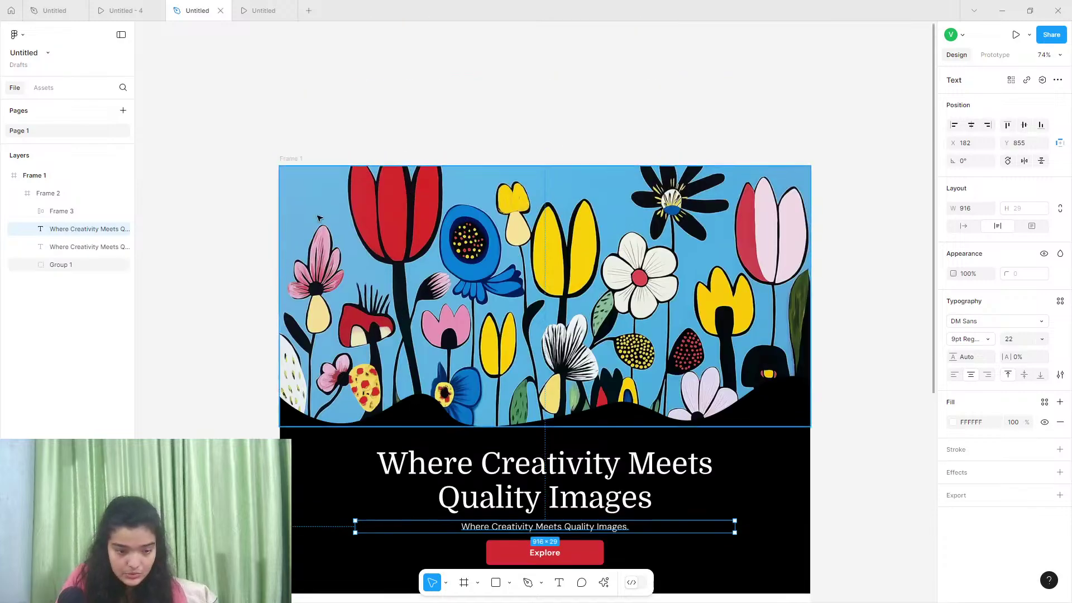
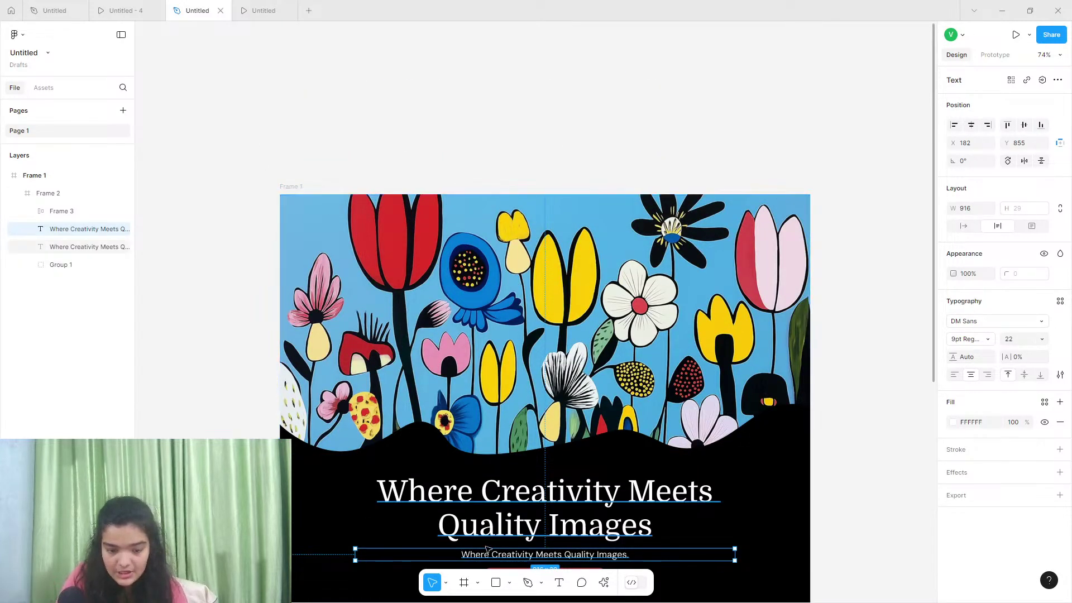
left_click(464, 582)
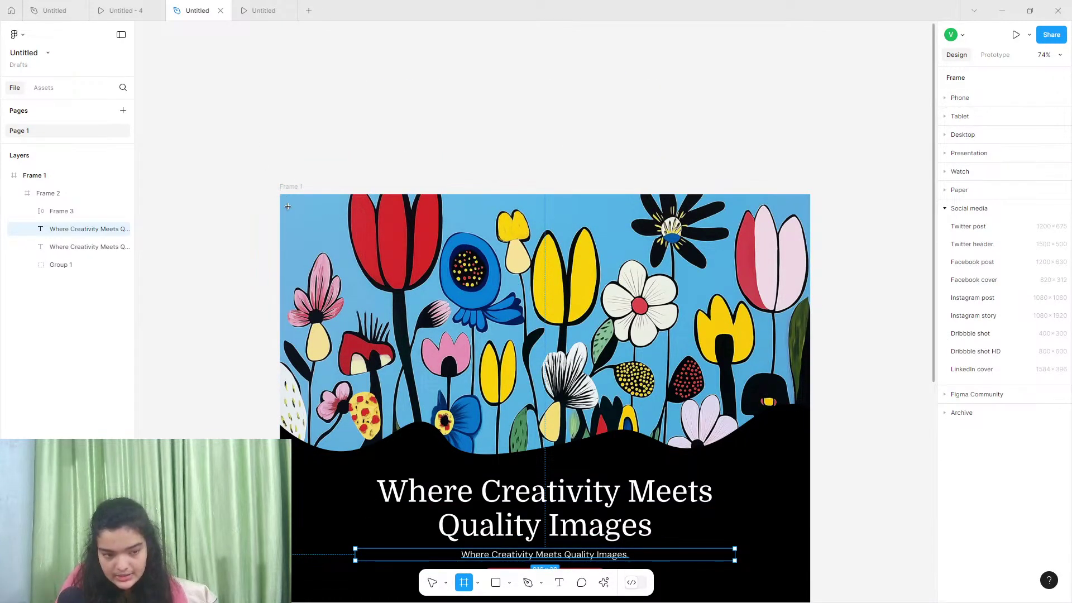
left_click_drag(280, 195, 812, 223)
Examine the header bar in the reference design and its prototype preview, and return to the new file
left_click(54, 10)
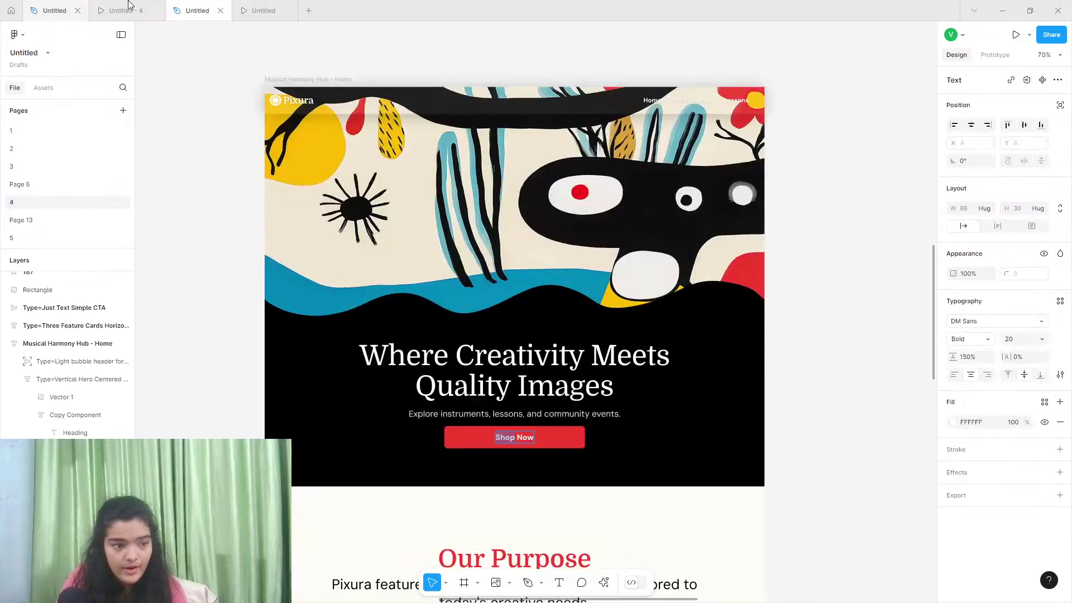
left_click(123, 10)
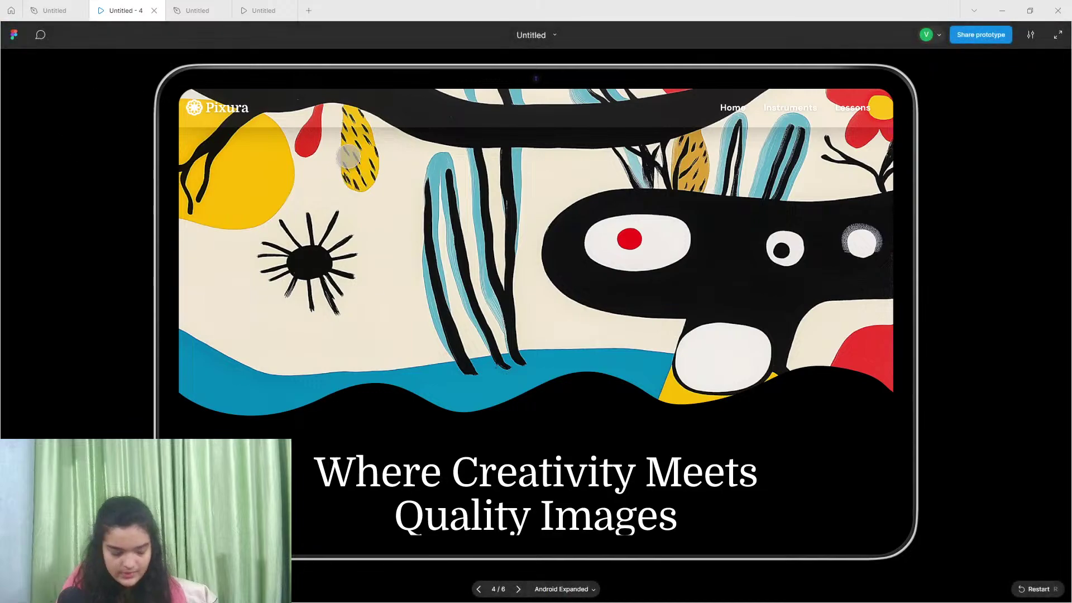
left_click(176, 6)
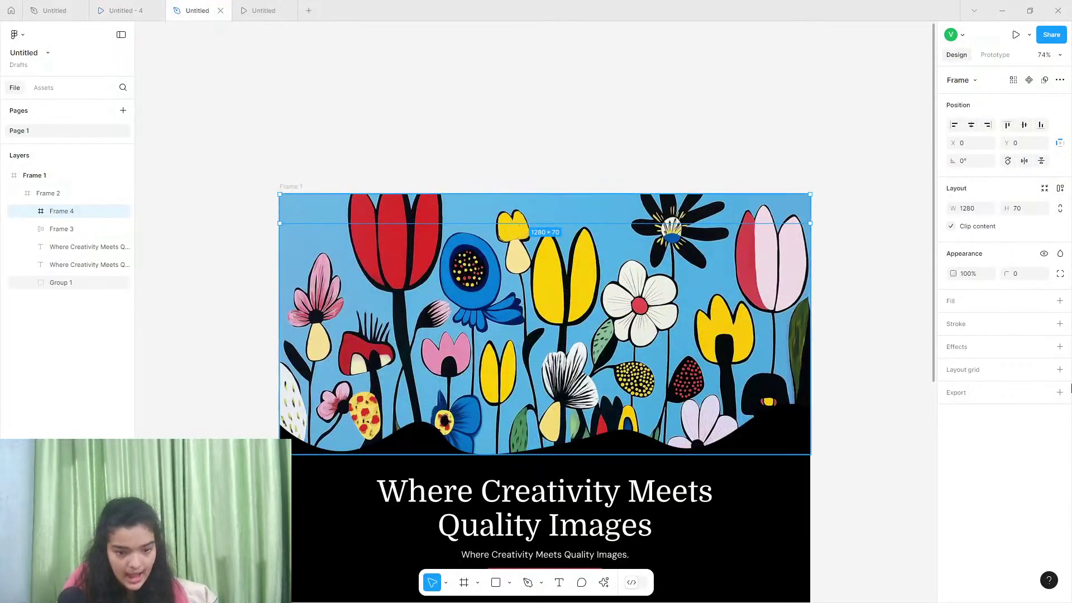
Add a drop shadow to the header bar frame and set its Y offset to 26
left_click(1061, 347)
left_click(953, 367)
left_click(952, 367)
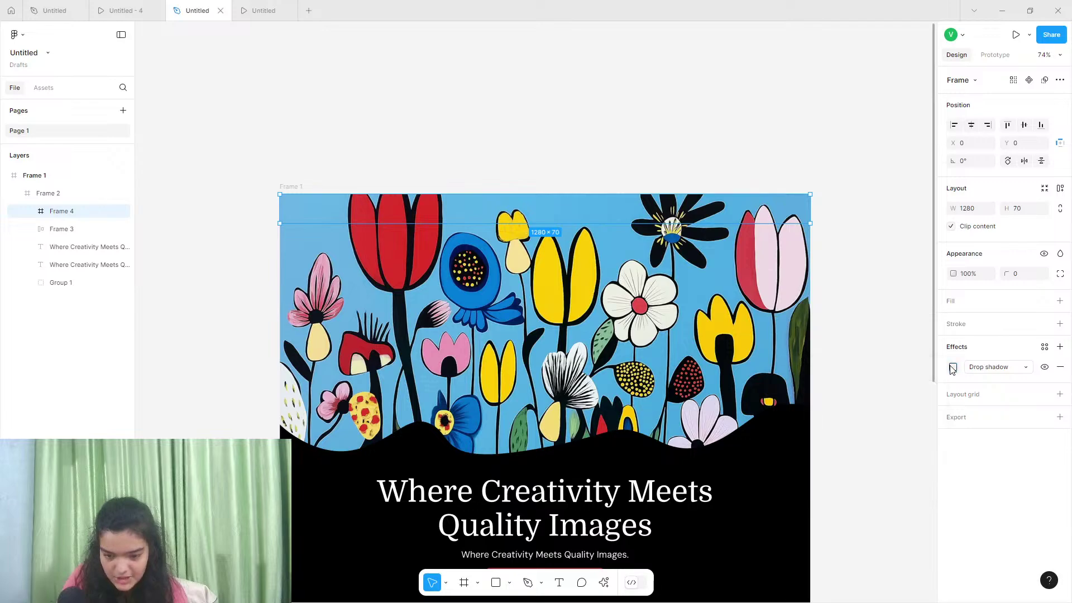
left_click(953, 368)
left_click_drag(860, 416, 891, 414)
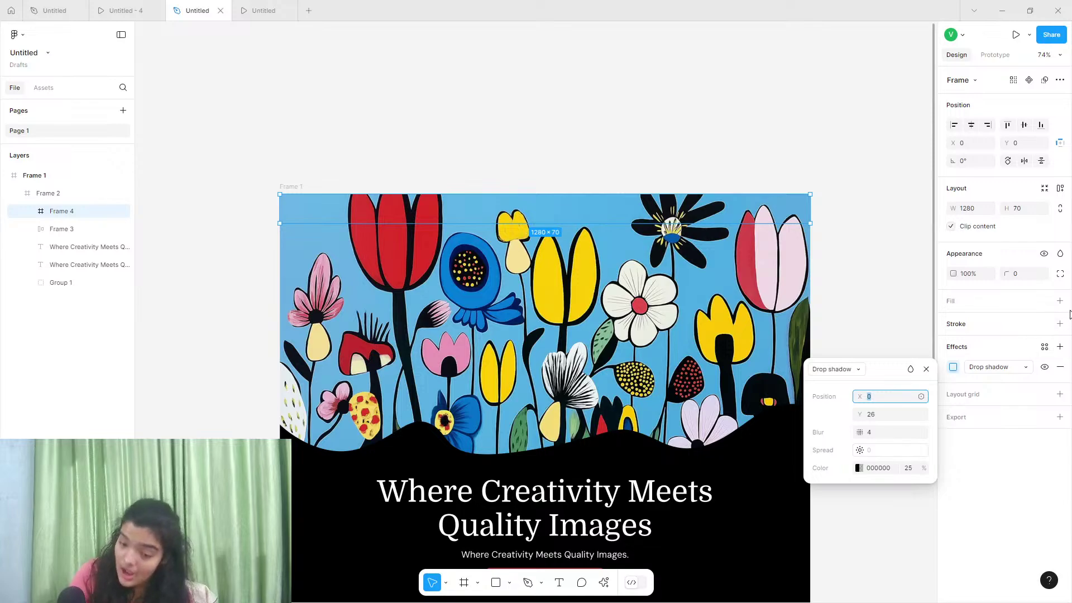
Try a white FFFFFF fill on the header bar at 0% opacity and remove the fill
left_click(1060, 303)
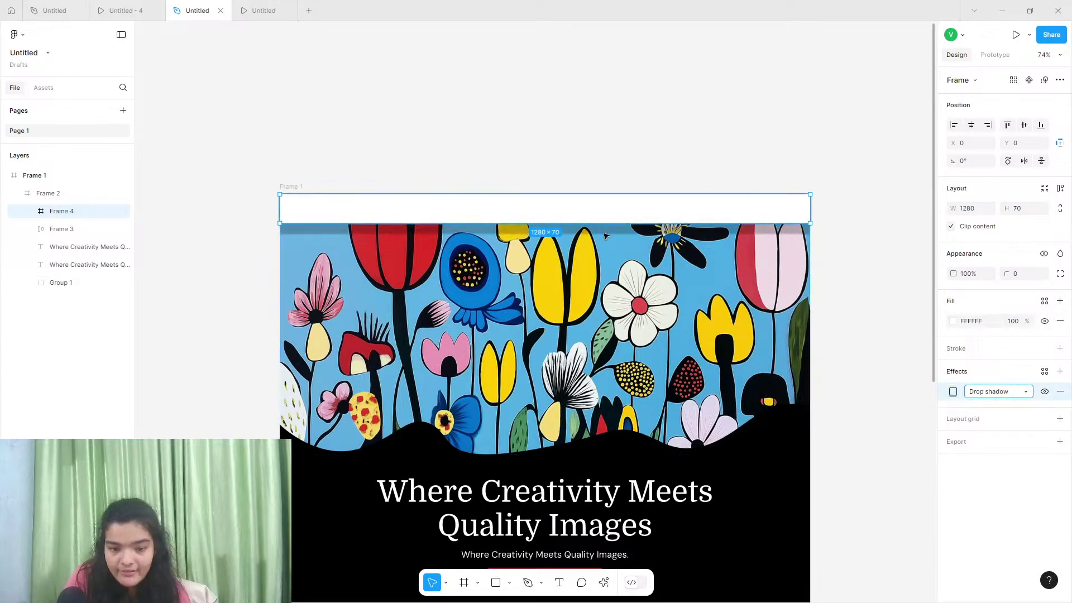
left_click(955, 322)
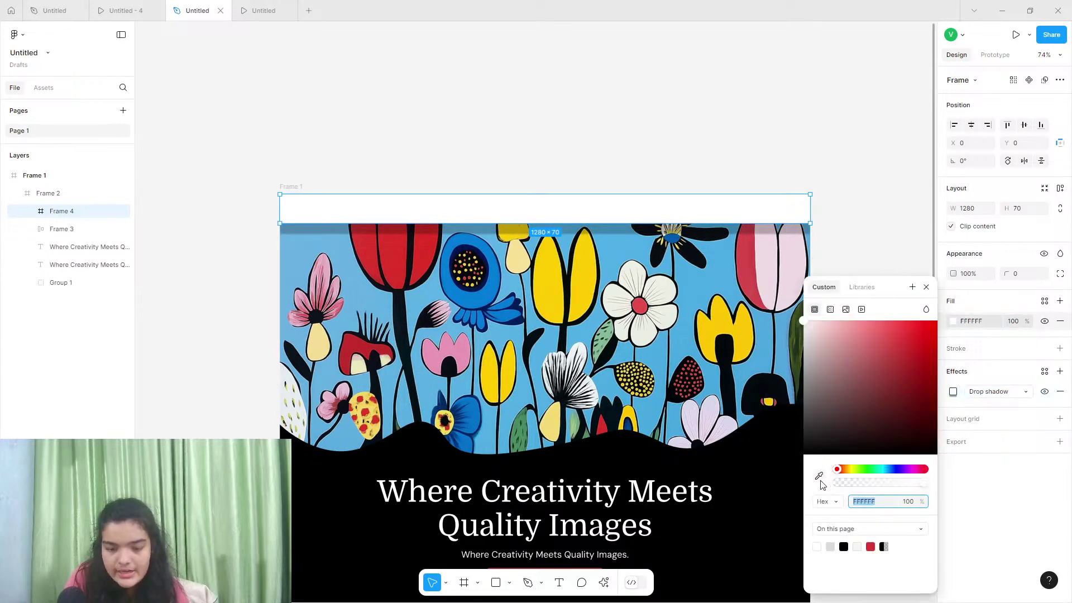
left_click_drag(843, 483, 804, 490)
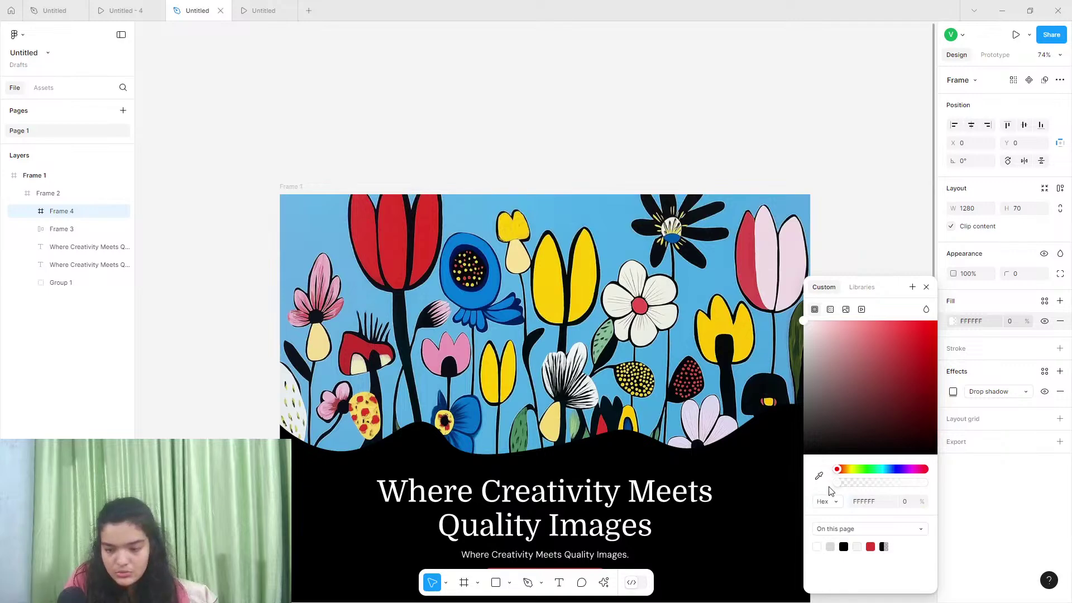
key("ctrl+z")
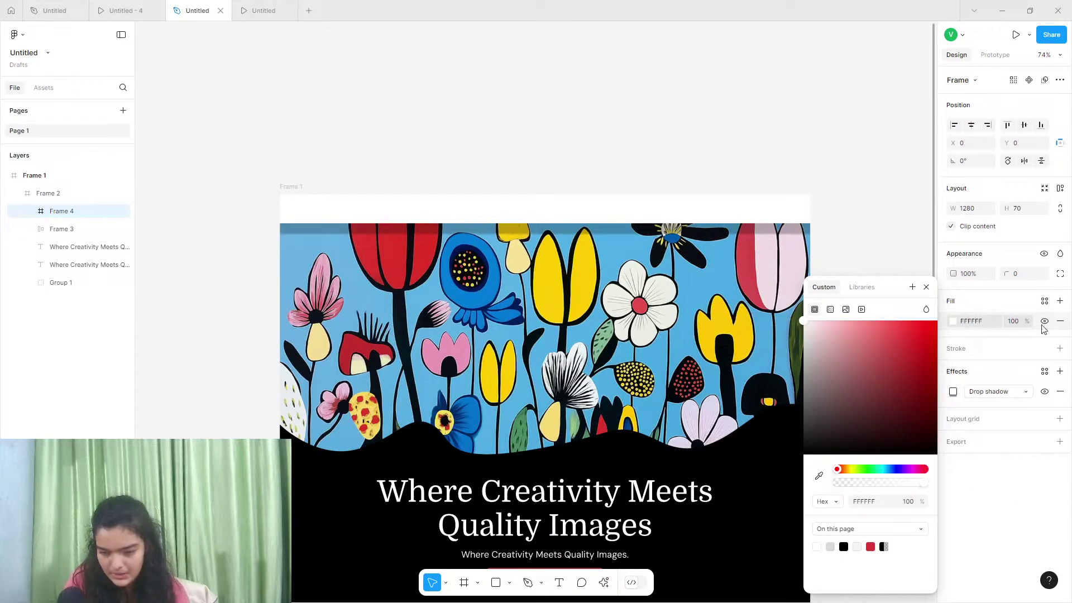
left_click(1043, 323)
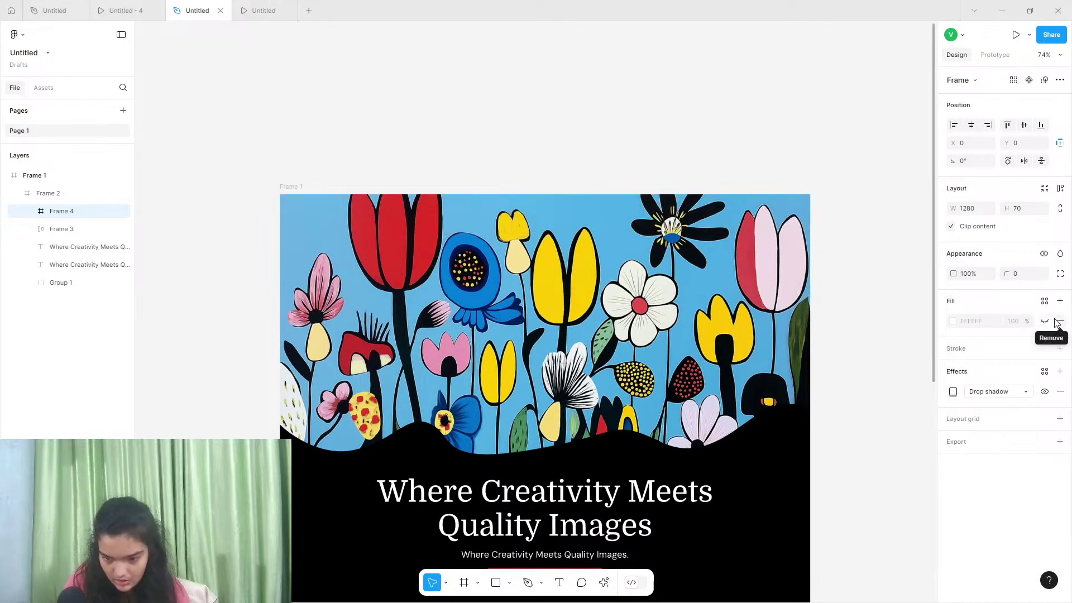
left_click(1061, 321)
left_click(1044, 324)
Give the header bar an FFFFFF fill at 15% opacity and set its drop shadow to Y 2 and blur 30
left_click(1059, 302)
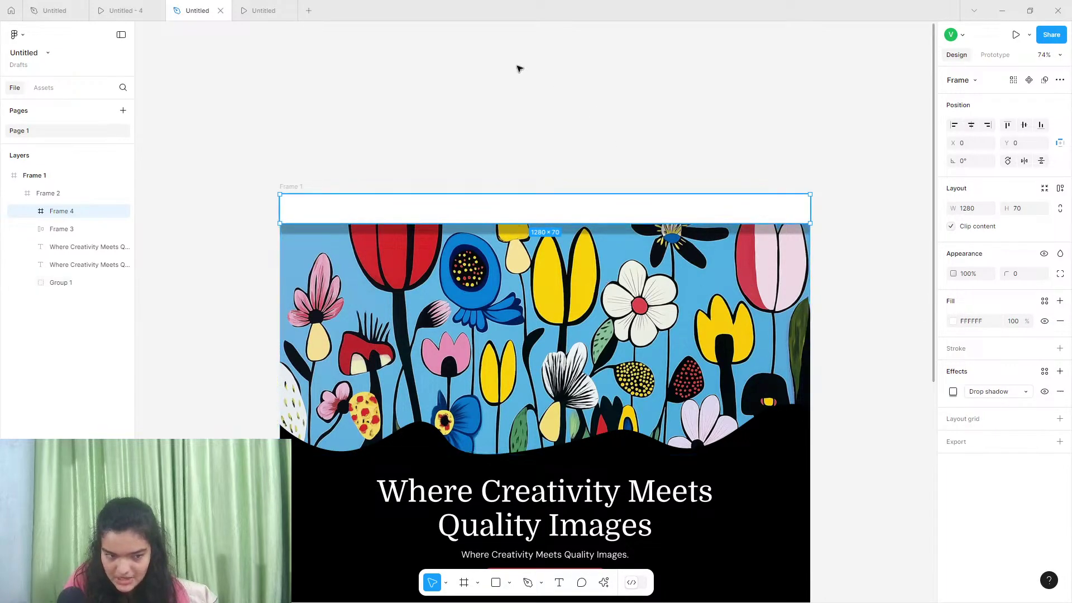
left_click(140, 10)
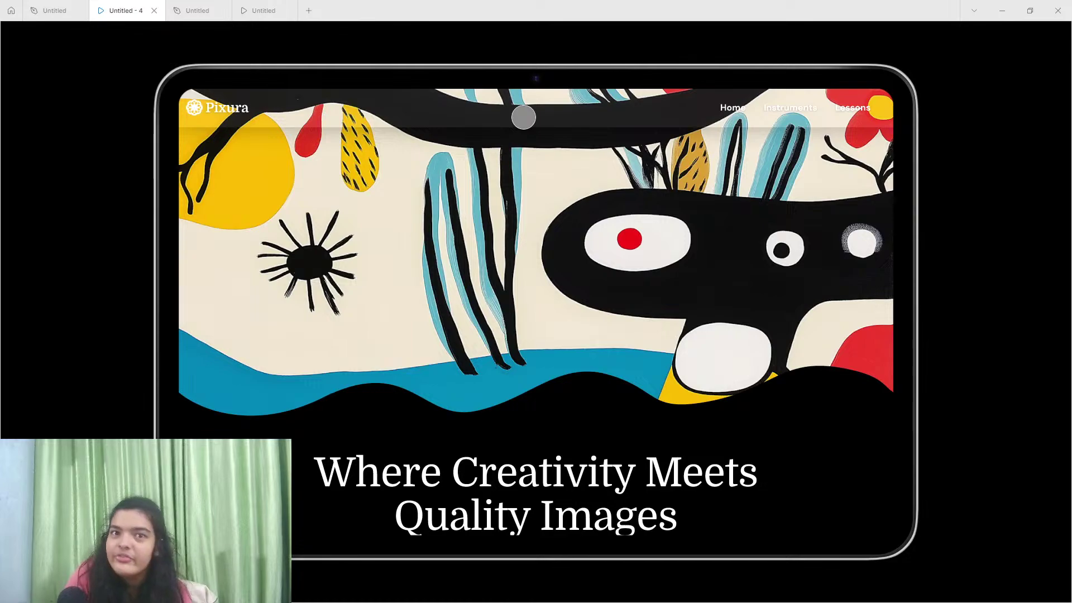
left_click(202, 9)
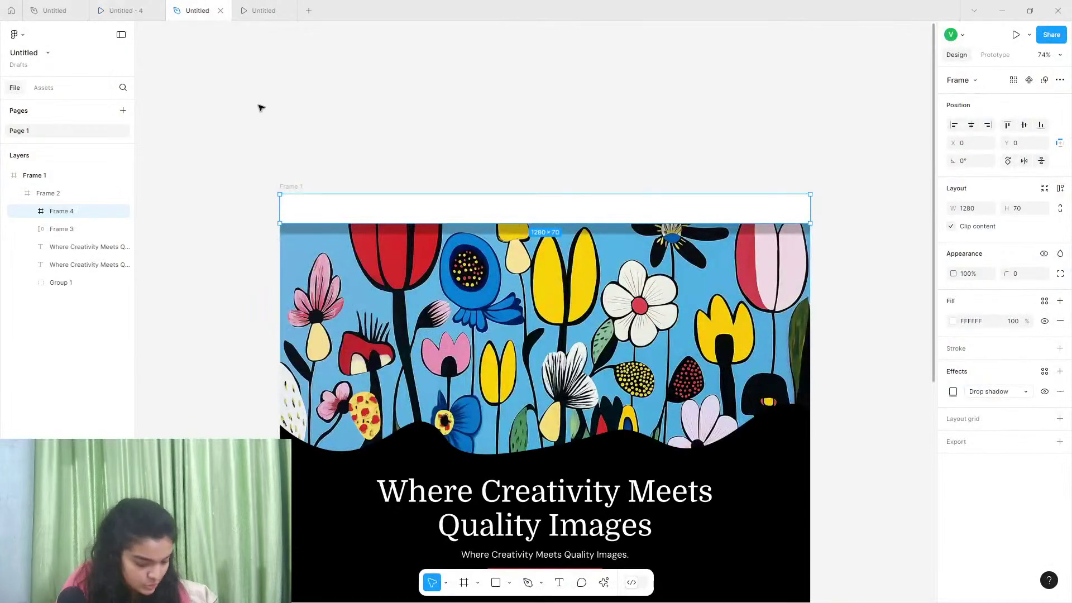
left_click(952, 322)
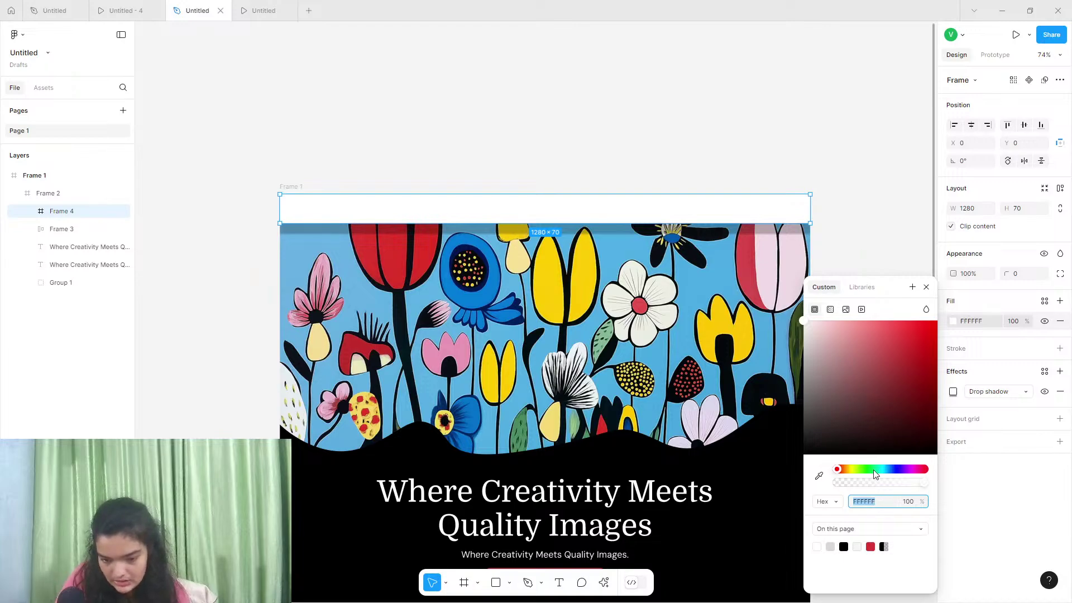
mouse_move(851, 485)
left_mouse_down()
mouse_move(838, 484)
mouse_move(851, 487)
left_mouse_up()
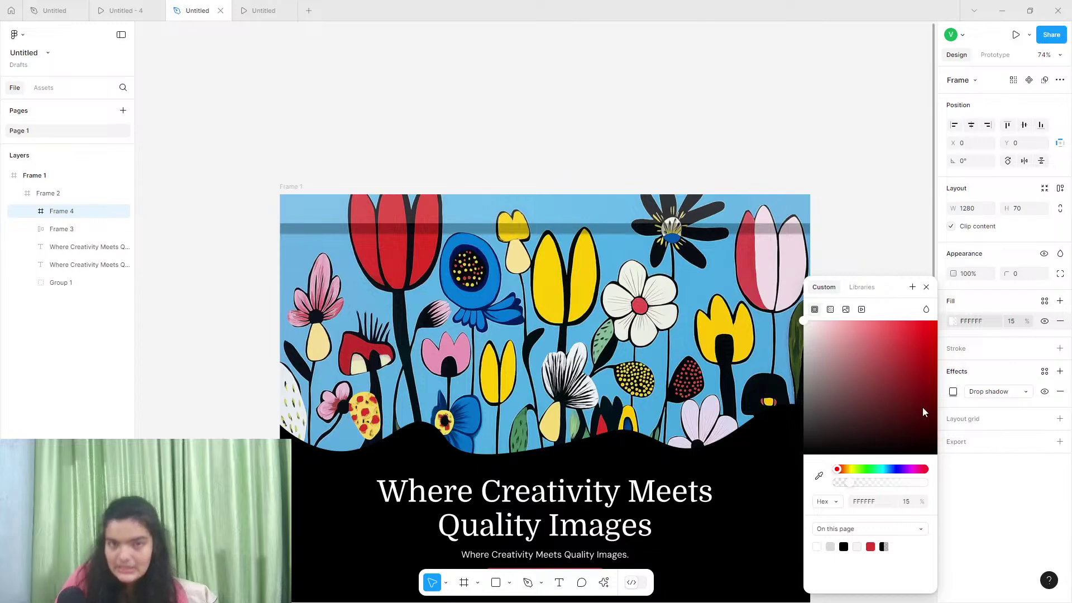
left_click(953, 391)
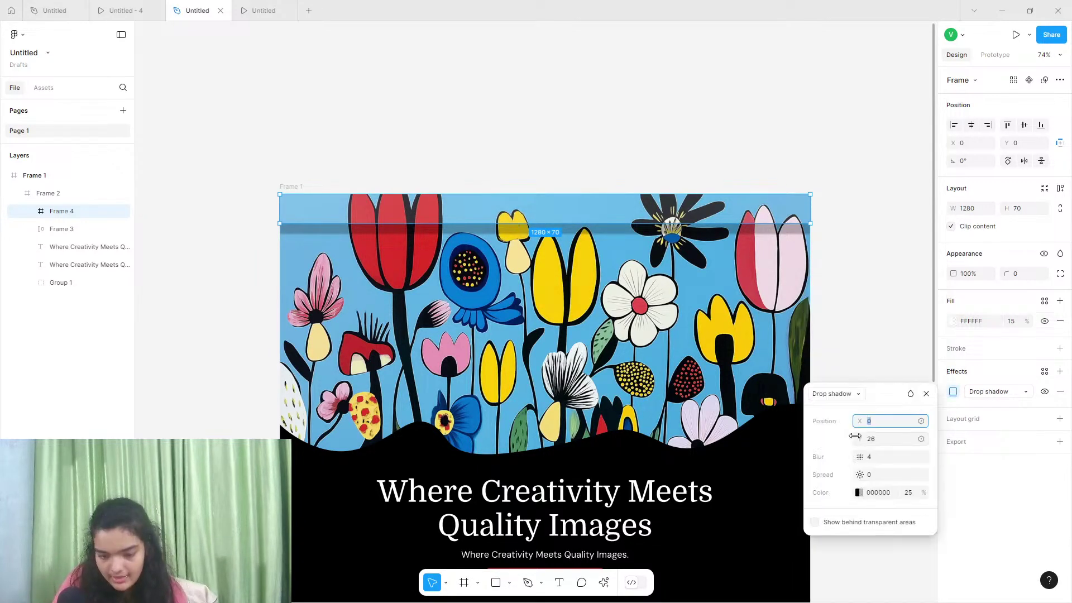
left_click_drag(863, 441, 952, 454)
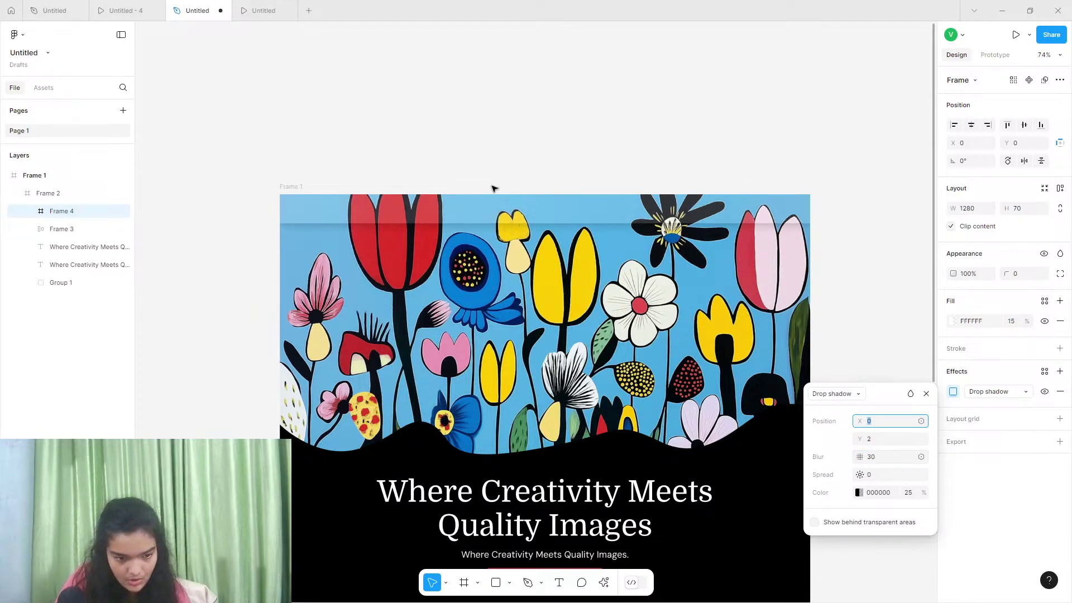
Copy the Pixura icon from the reference design's header and place it near the left end of the new header bar, vertically centred
left_click(55, 6)
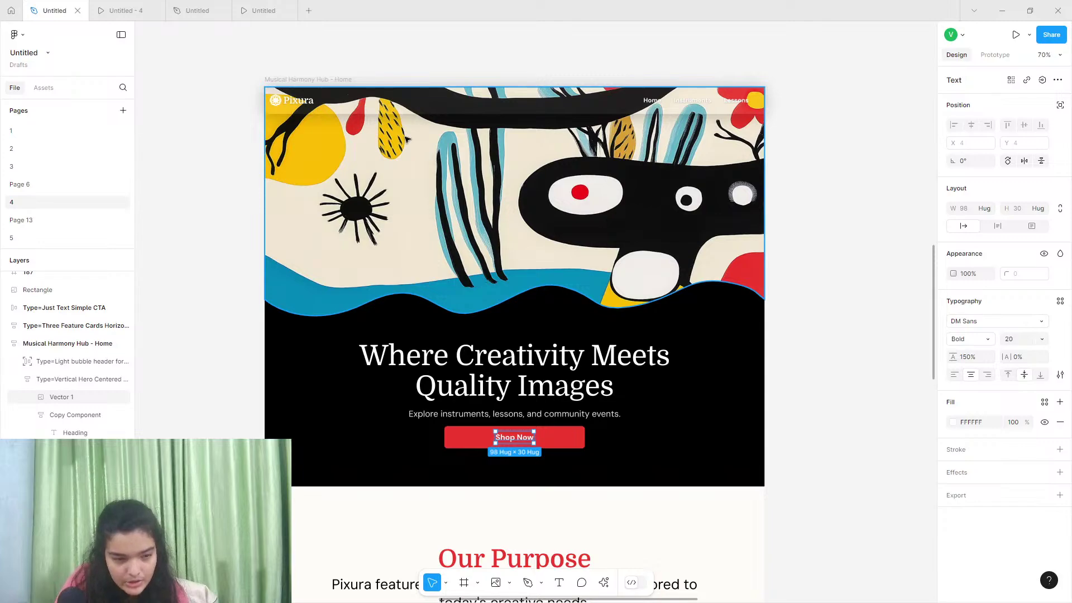
double_click(277, 100)
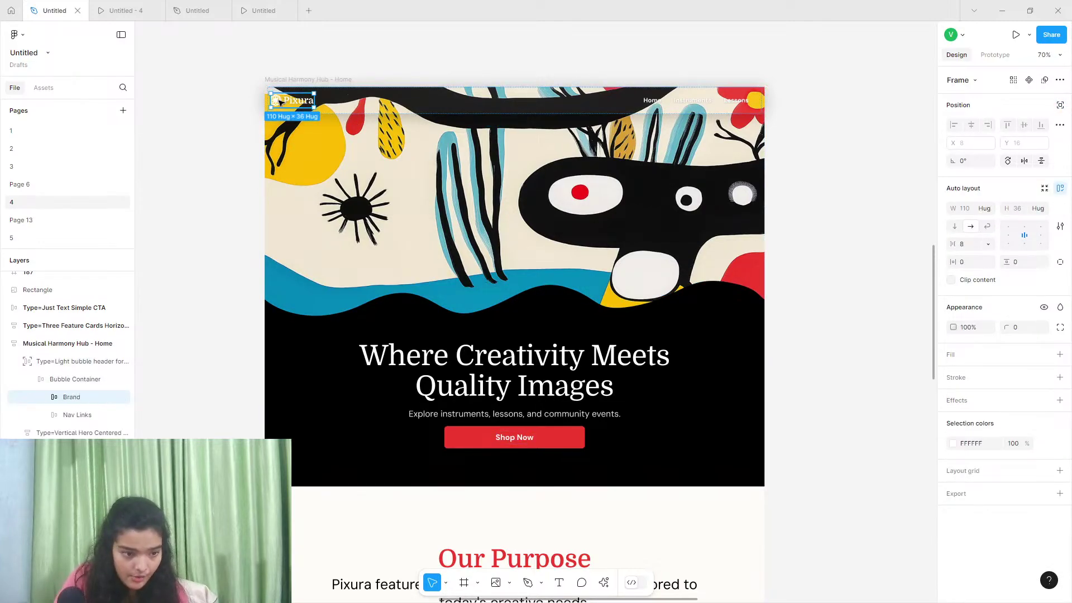
double_click(279, 102)
right_click(281, 103)
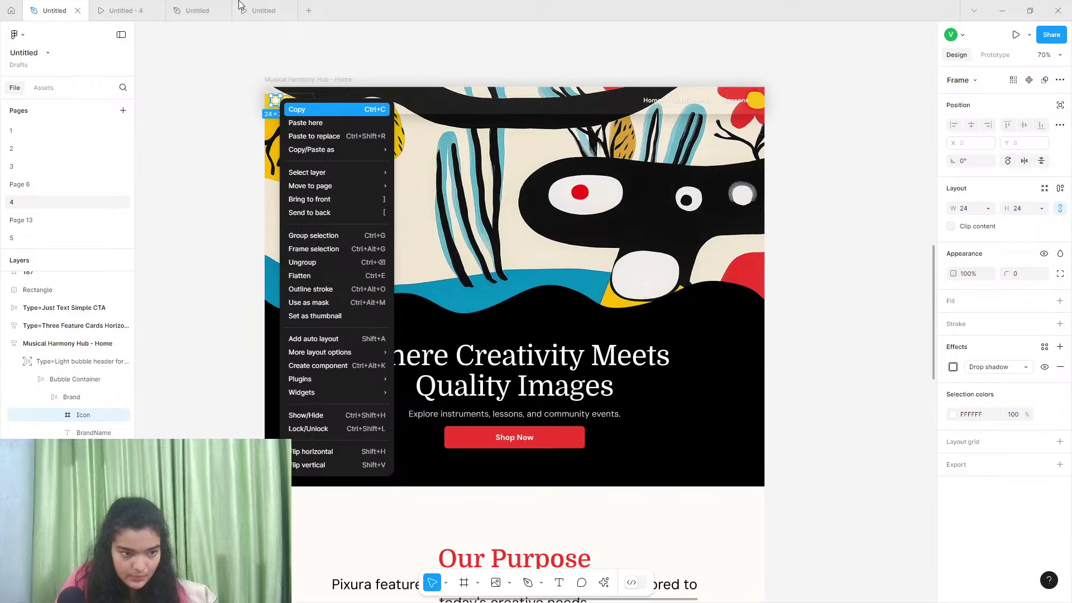
left_click(195, 10)
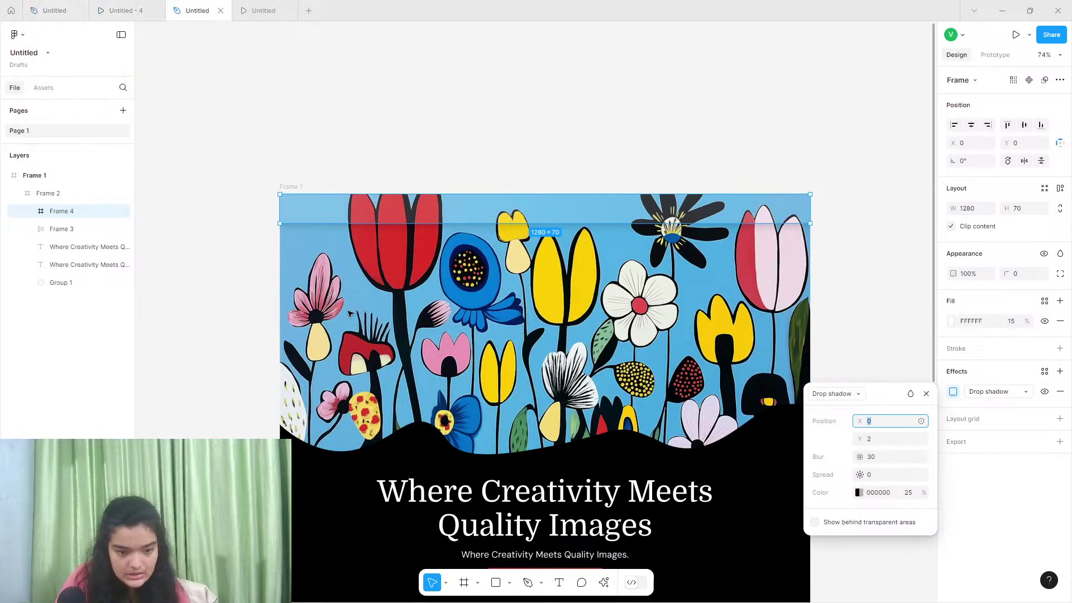
left_click(263, 188)
right_click(264, 191)
left_click(273, 202)
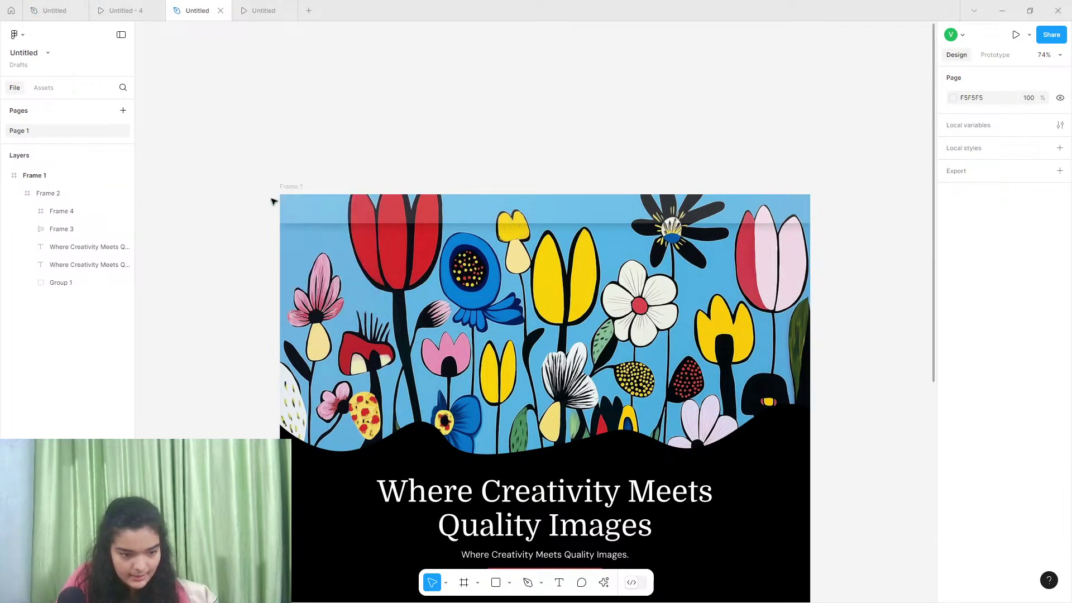
key("ctrl+v")
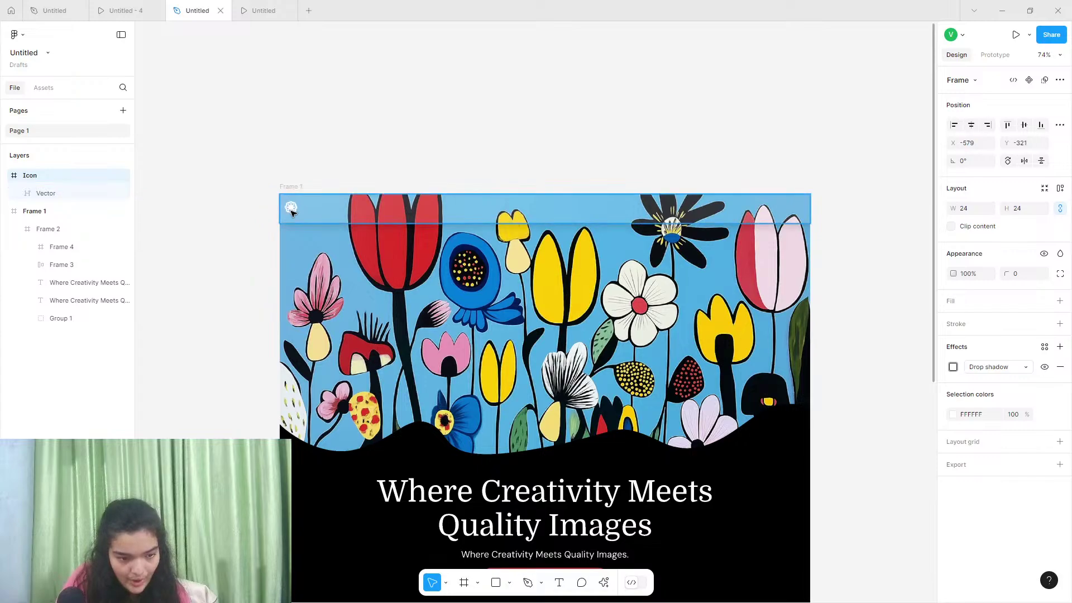
left_click_drag(291, 212, 294, 213)
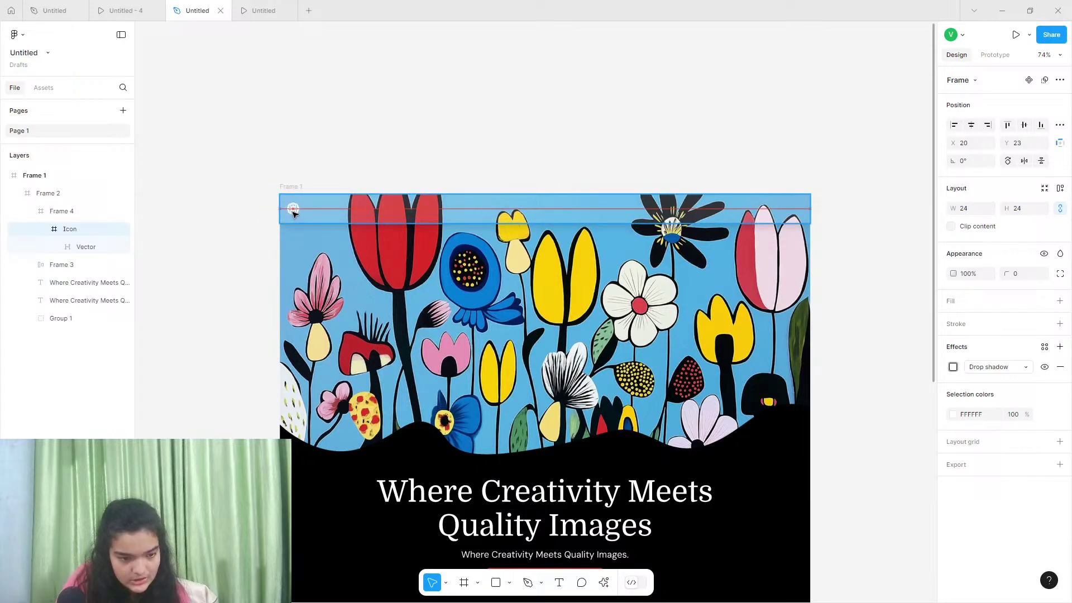
Copy the wave-edged abstract hero image from the reference design and return to the new file
left_click(56, 9)
left_click(485, 247)
left_click(486, 248)
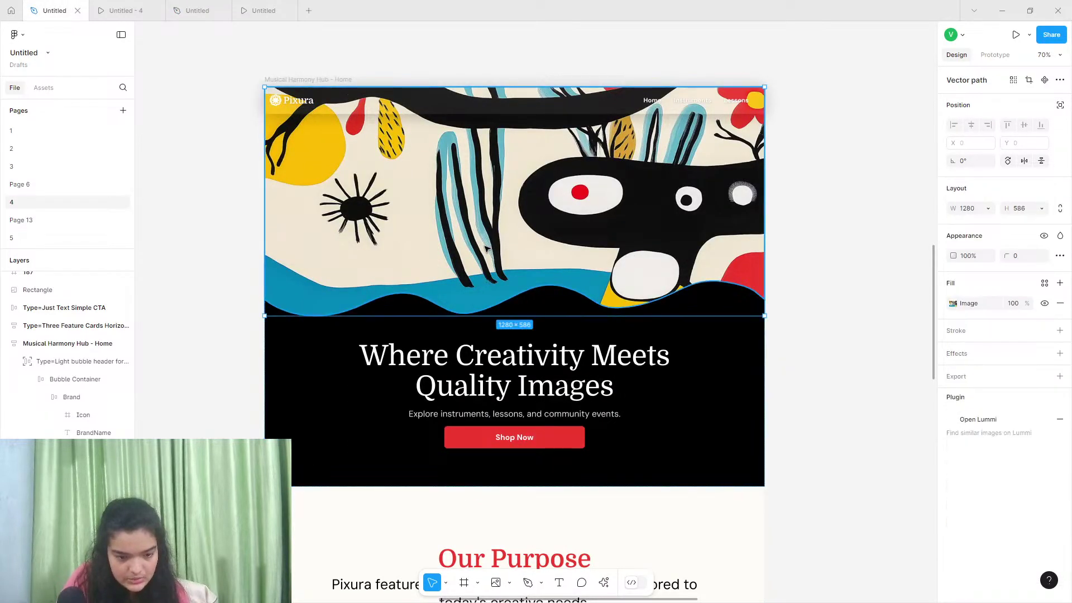
right_click(486, 246)
left_click(120, 10)
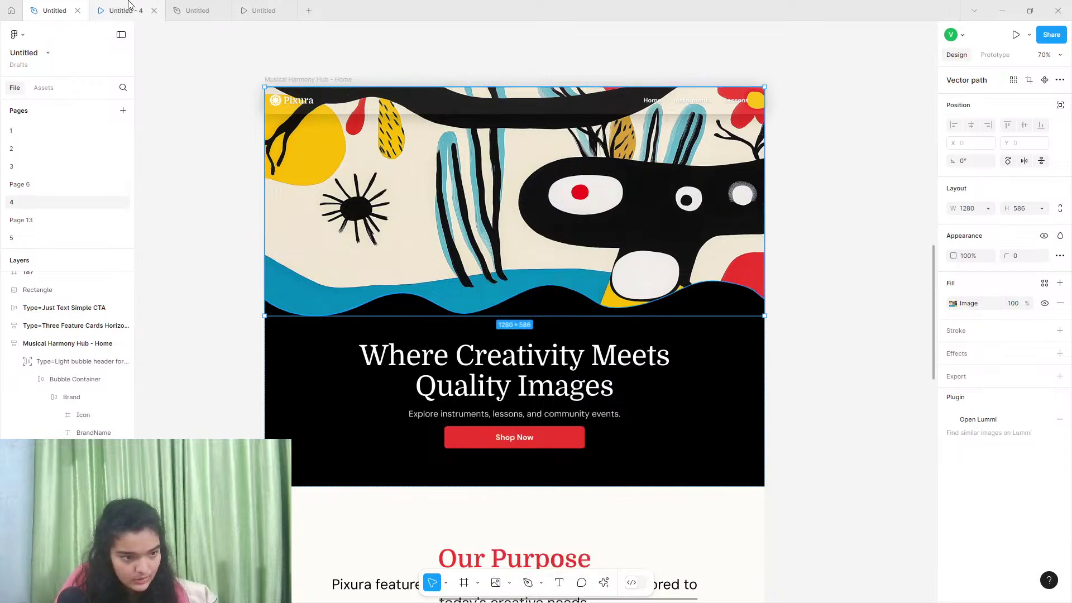
left_click(196, 10)
Replace the flower hero group with the copied hero image at X 0, Y 0, layered directly beneath the header bar in Frame 2
left_click(475, 419)
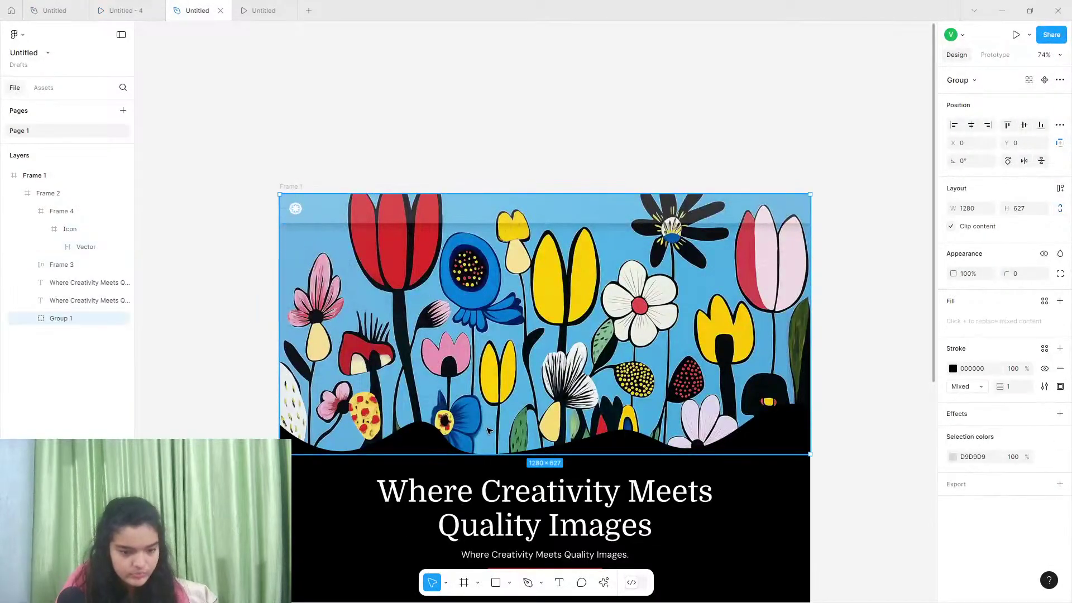
key("Delete")
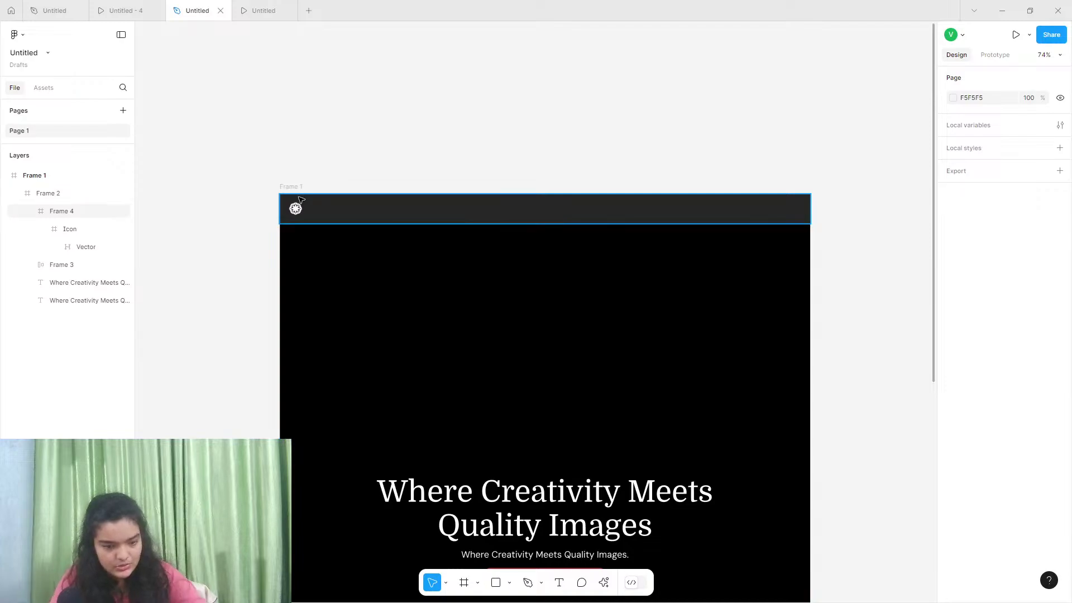
key("ctrl+v")
left_click_drag(444, 307, 452, 311)
right_click(453, 311)
mouse_move(475, 296)
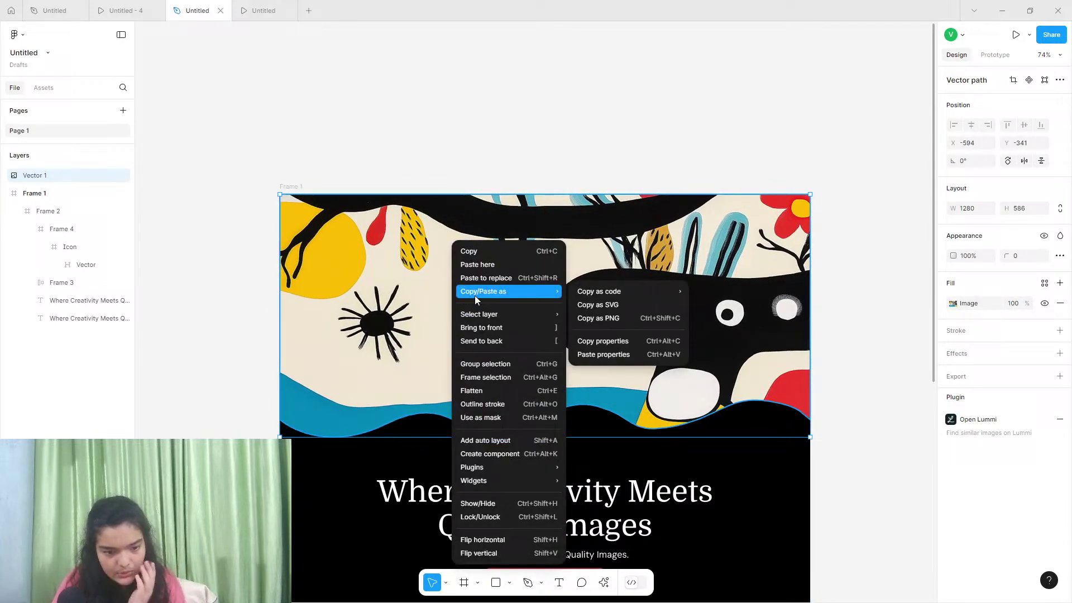
left_click(482, 341)
left_click_drag(43, 324, 75, 279)
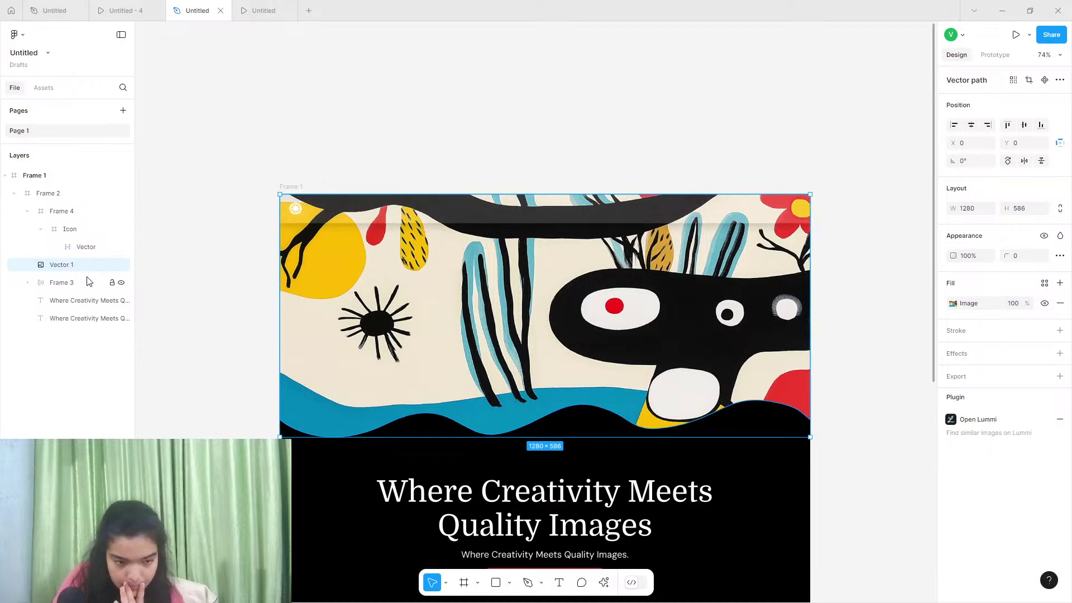
Move the heading, small text and Explore button up together towards the hero image and space them evenly at 16
left_click(522, 540)
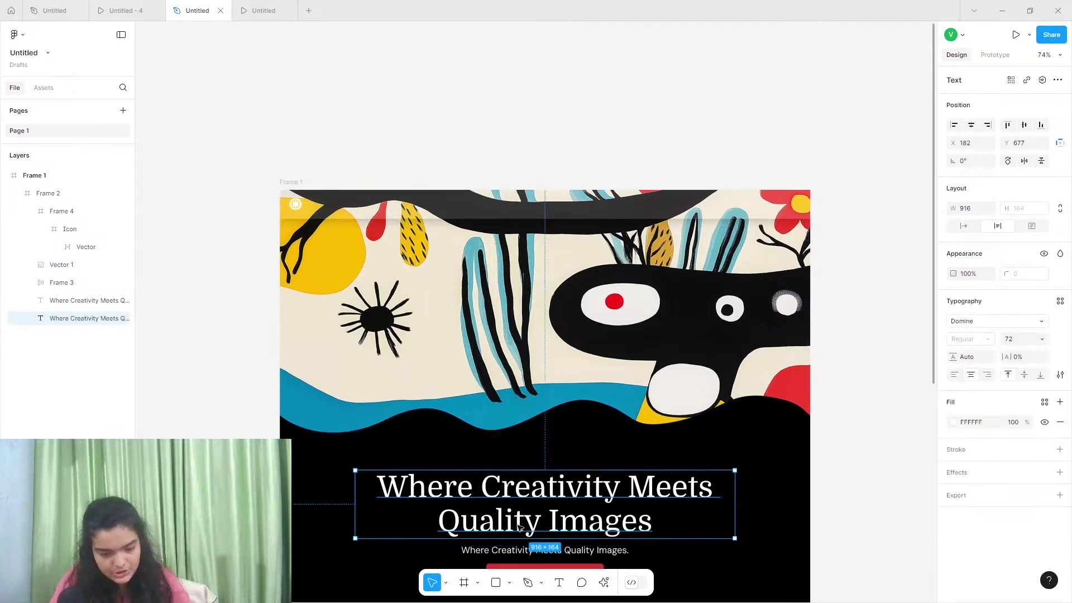
scroll(522, 540, "down", 2)
left_click(503, 510, "shift")
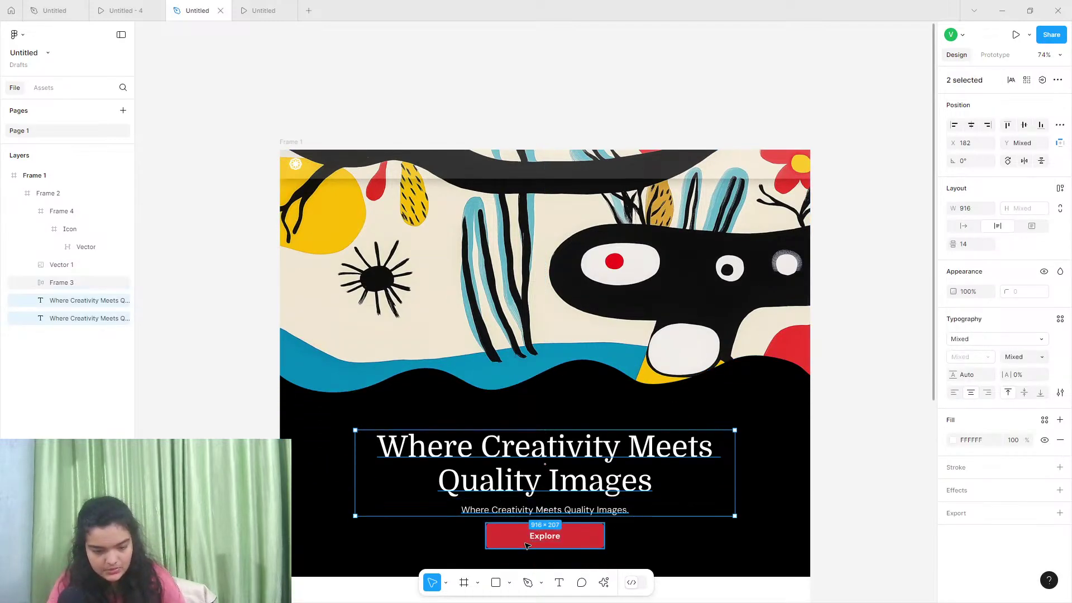
left_click(515, 530, "shift")
left_click_drag(517, 506, 518, 488)
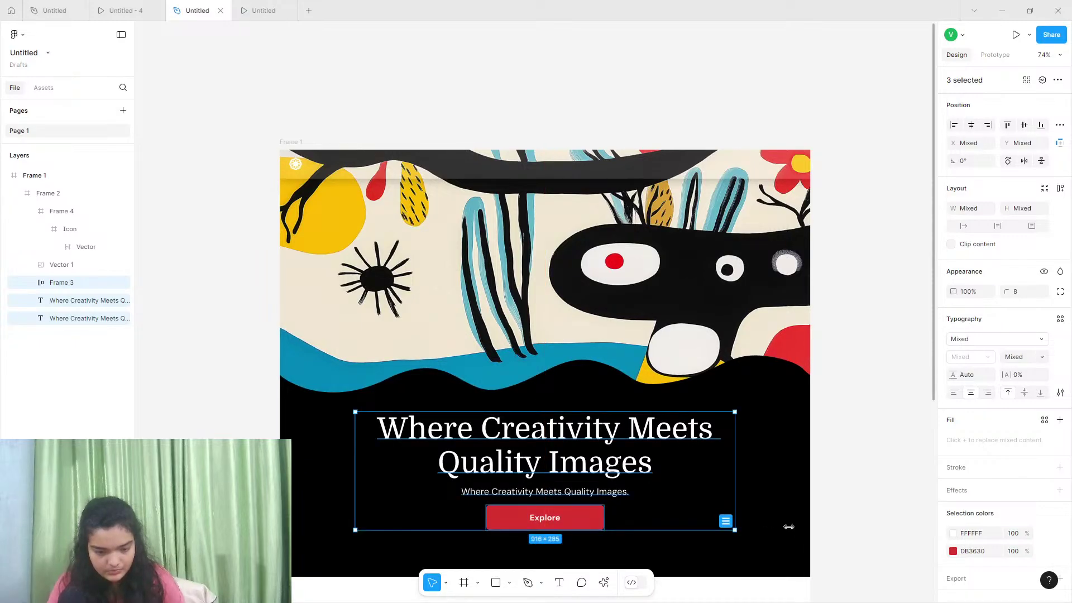
left_click_drag(696, 508, 695, 506)
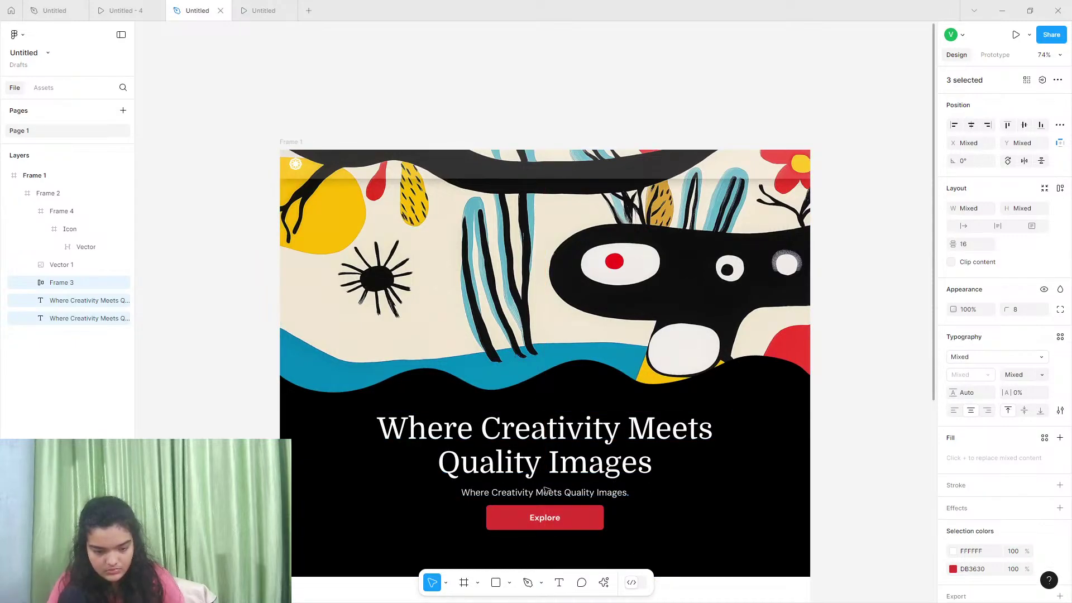
Position the Explore button at X 498, Y 866 and fill it with the red F41715 sampled from the hero image's eye
left_click(522, 518)
left_click_drag(521, 517, 518, 517)
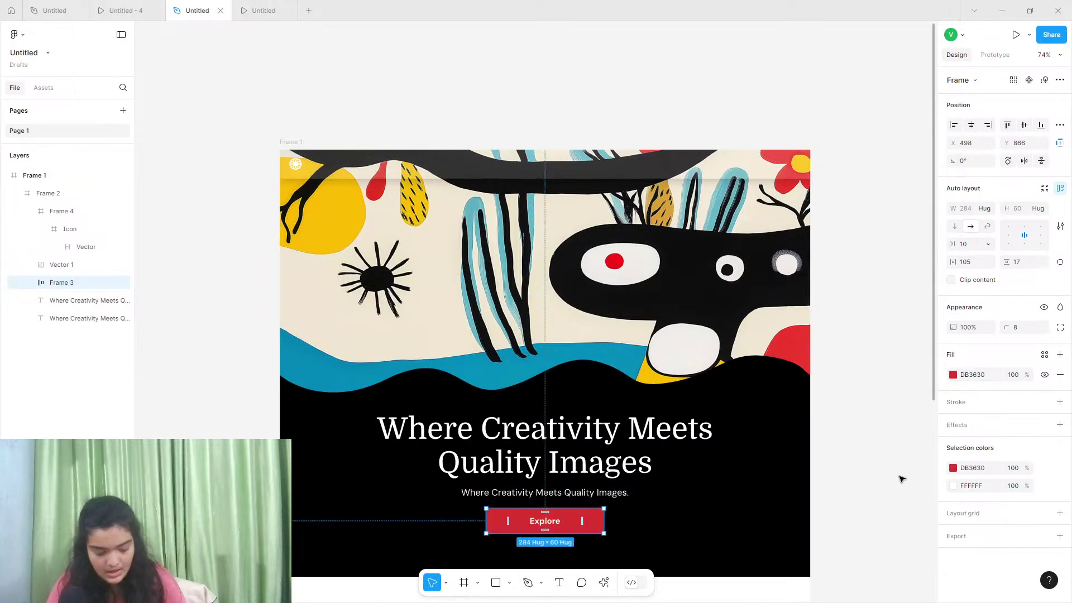
left_click(953, 375)
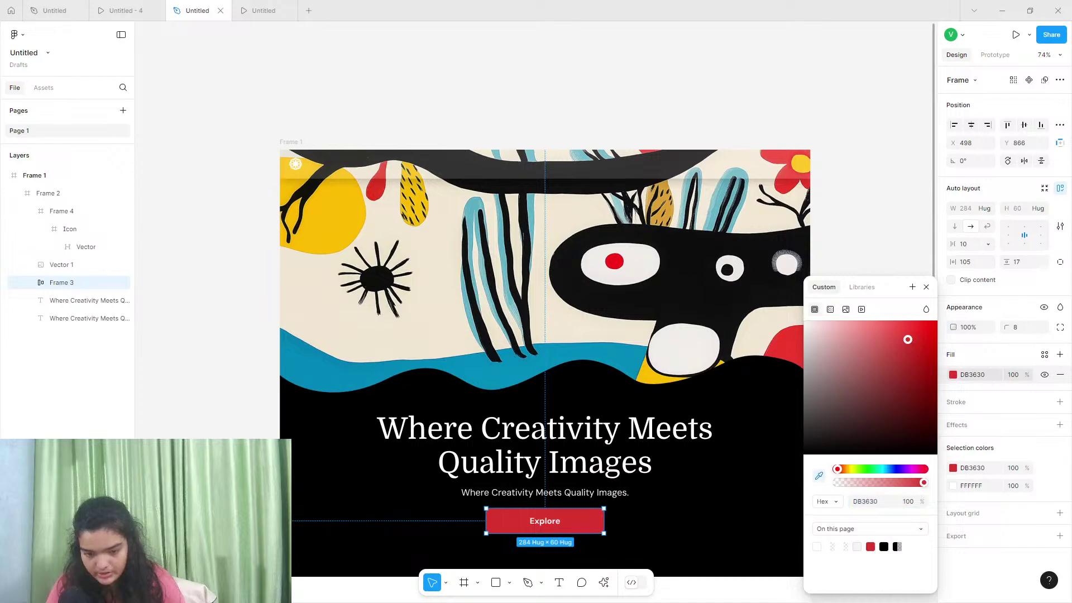
left_click(819, 476)
left_click(614, 262)
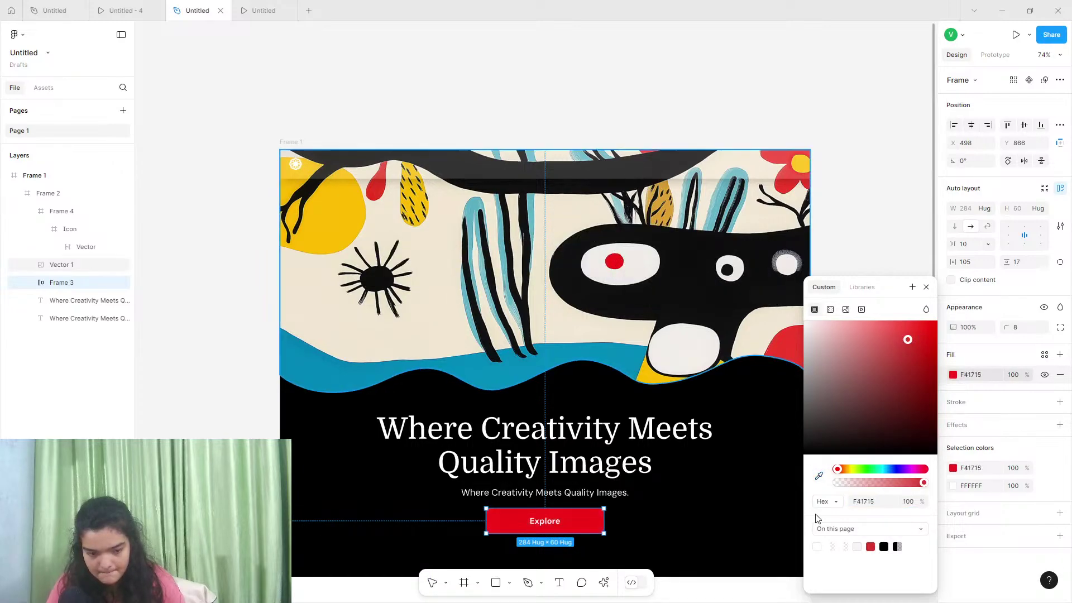
left_click(878, 287)
left_click(889, 227)
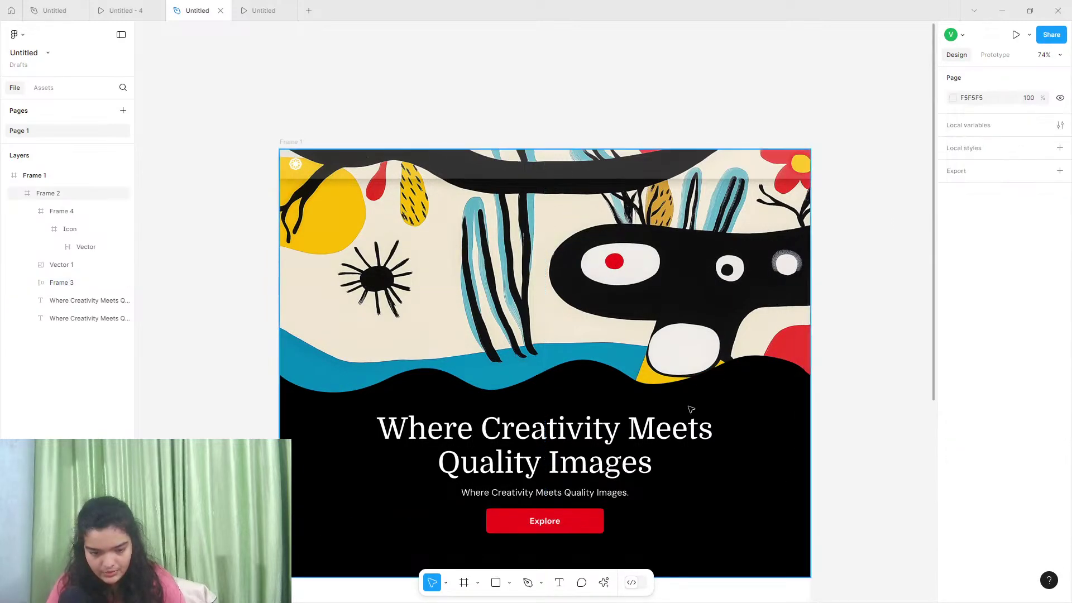
Resize the black Frame 2 from its lower edge to a height of 997, leaving space beneath the Explore button
scroll(567, 501, "down", 1)
left_click(572, 543)
mouse_move(572, 548)
left_mouse_down()
mouse_move(572, 517)
mouse_move(574, 529)
left_mouse_up()
scroll(574, 528, "down", 5)
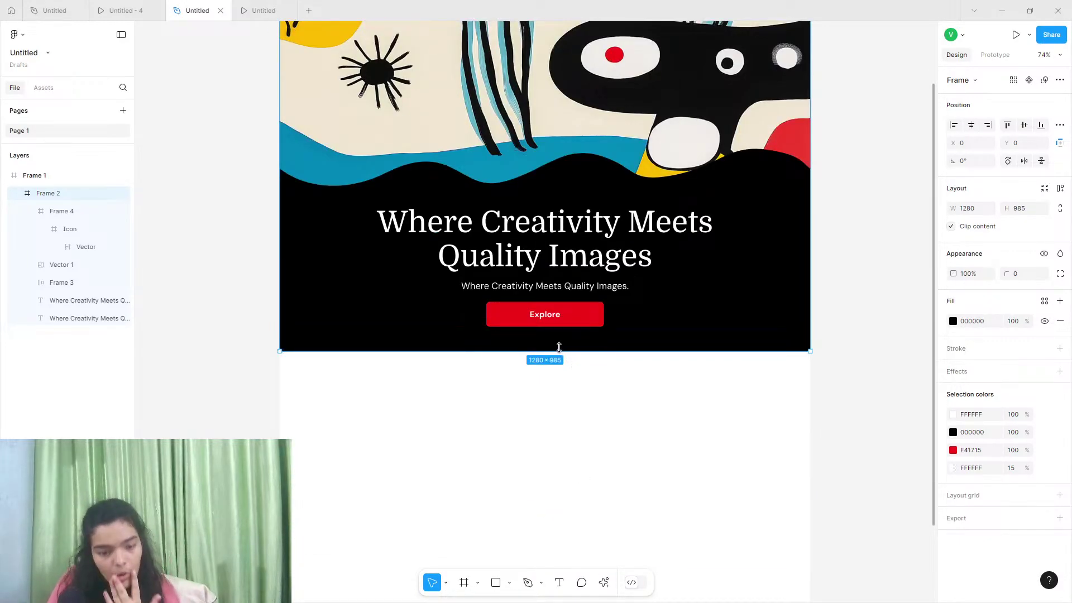
mouse_move(559, 348)
left_mouse_down()
mouse_move(555, 366)
mouse_move(550, 357)
mouse_move(560, 357)
left_mouse_up()
scroll(564, 377, "up", 1)
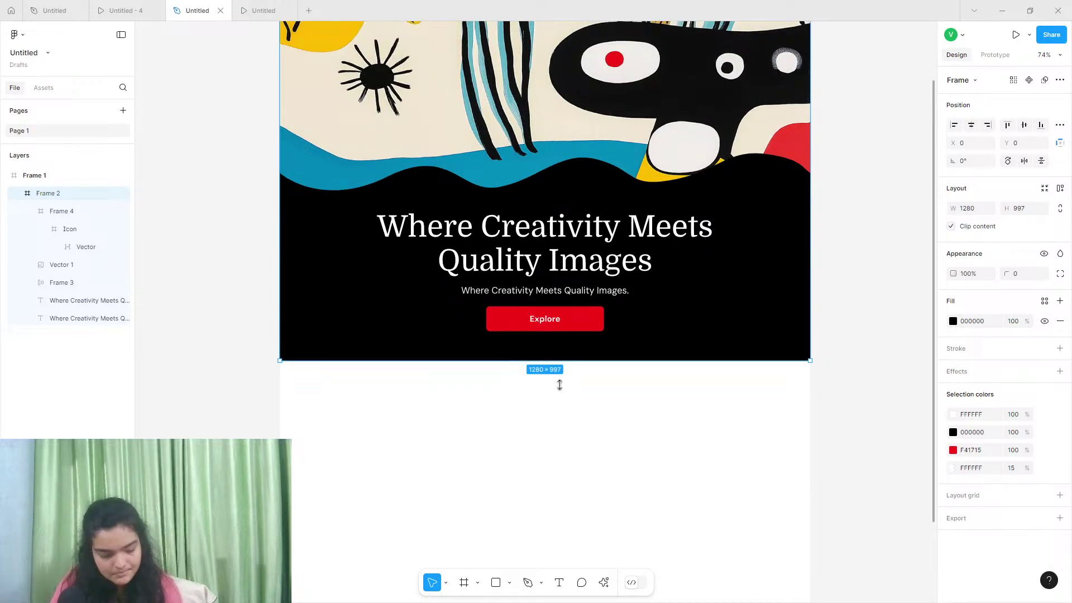
scroll(557, 380, "up", 3)
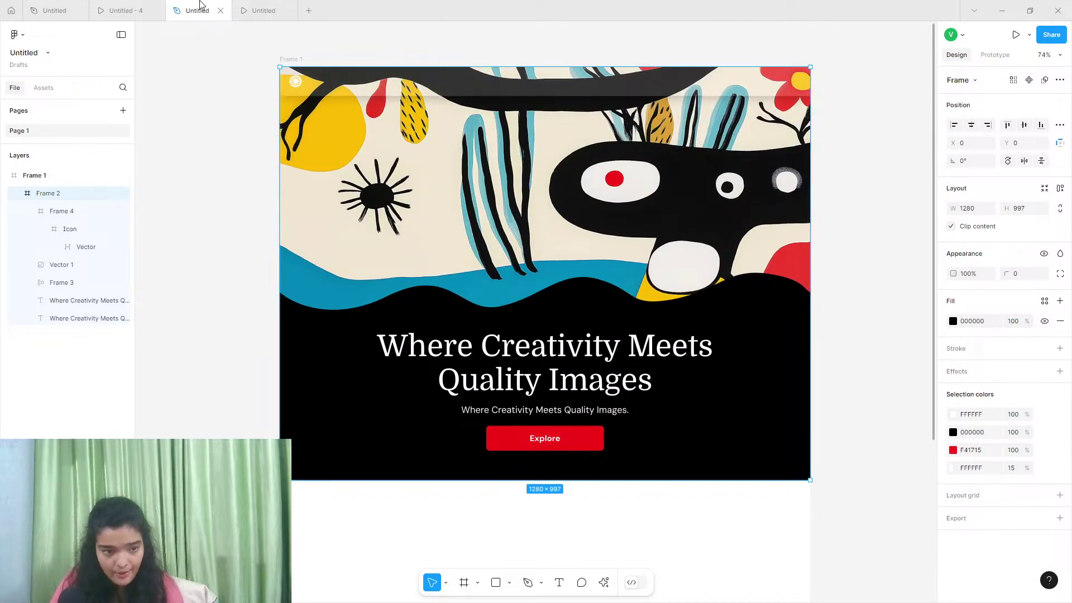
Check the header in the reference prototype and add the text "Pixura" beside the logo icon in the header bar, using Domine Bold
left_click(123, 10)
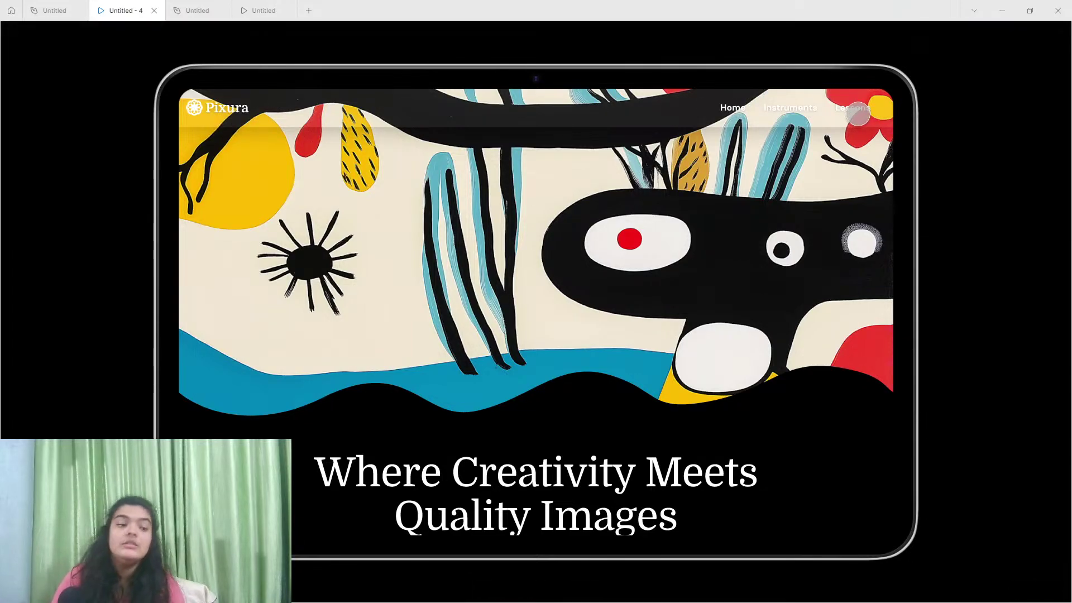
left_click(196, 10)
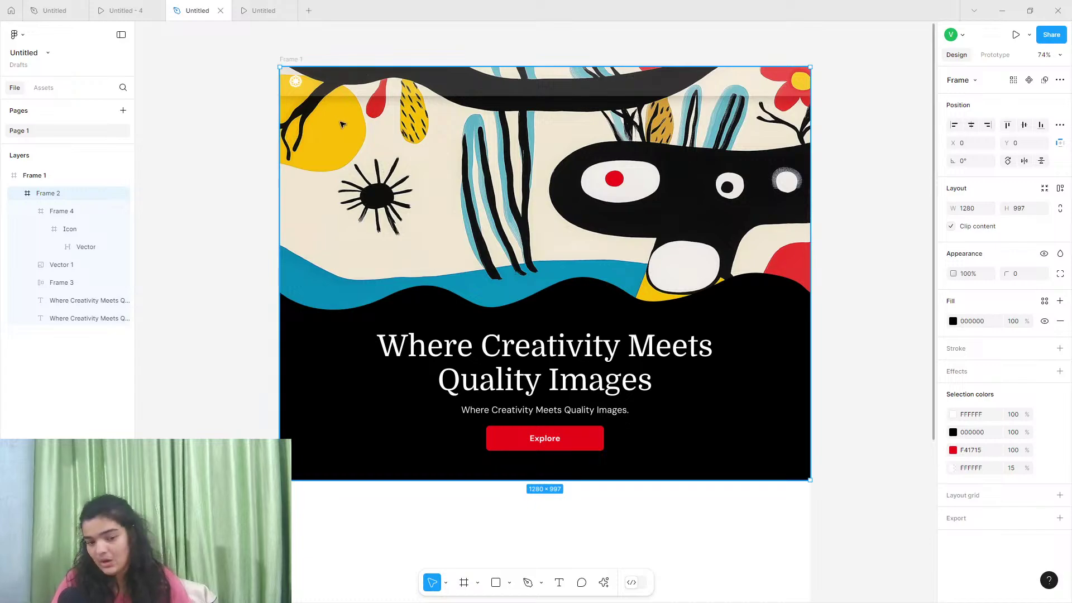
scroll(337, 123, "up", 5)
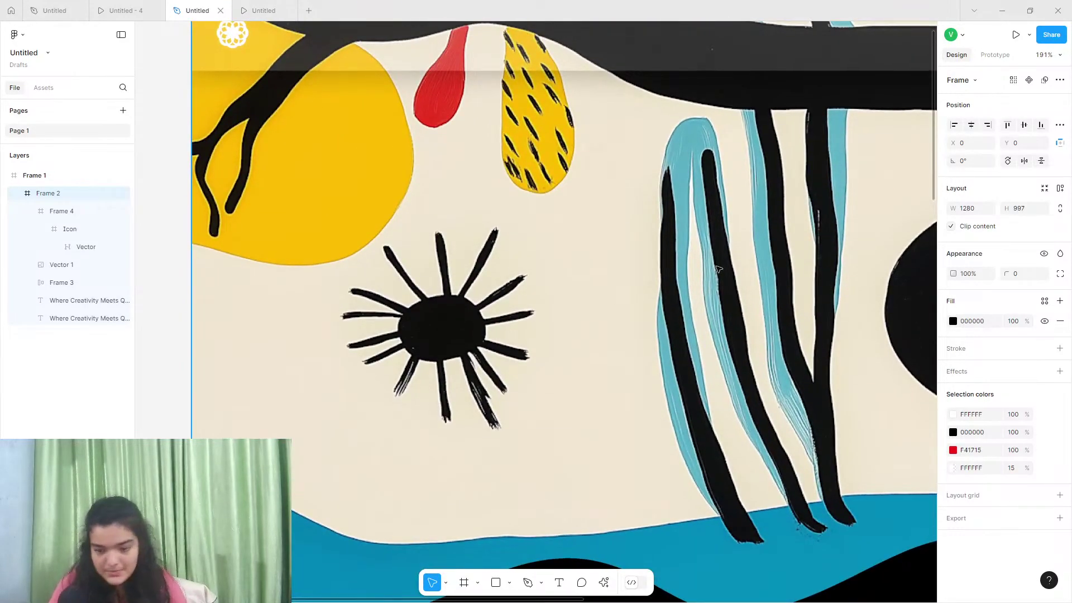
scroll(333, 115, "up", 1)
scroll(694, 363, "left", 3)
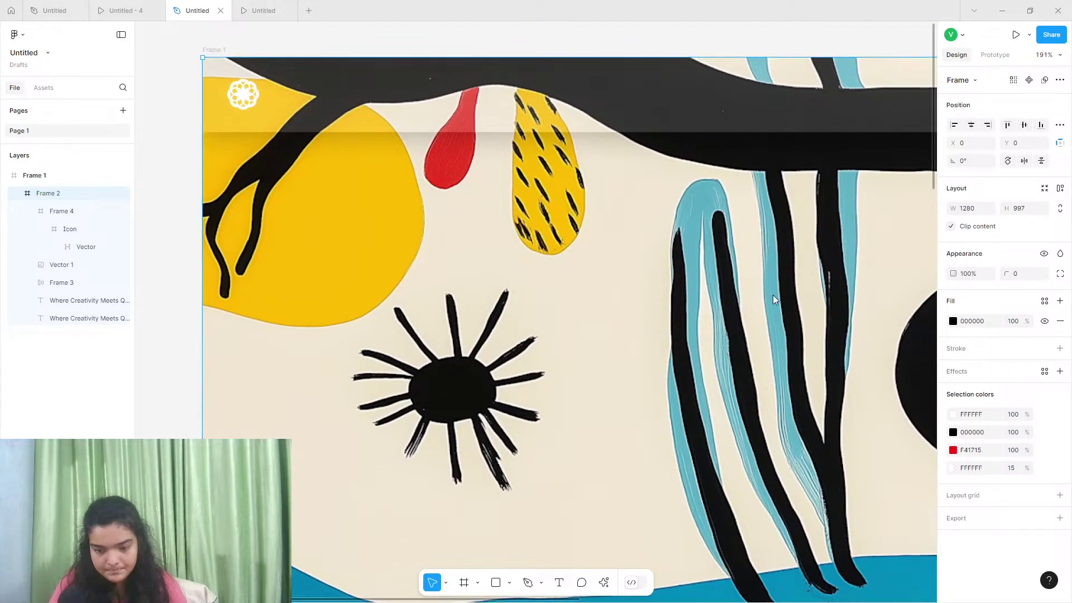
left_click(559, 582)
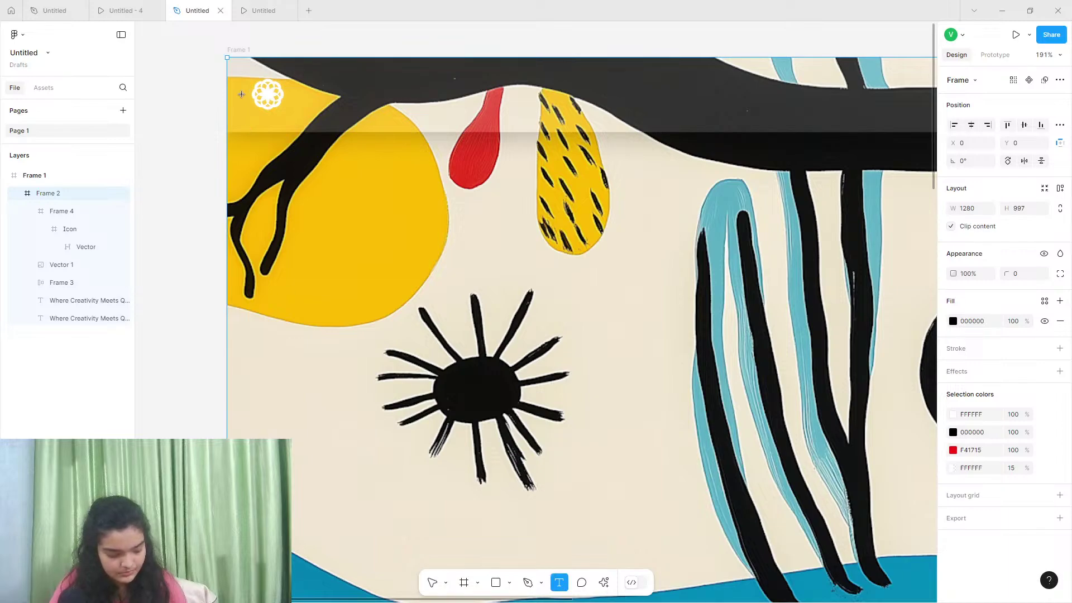
left_click(296, 84)
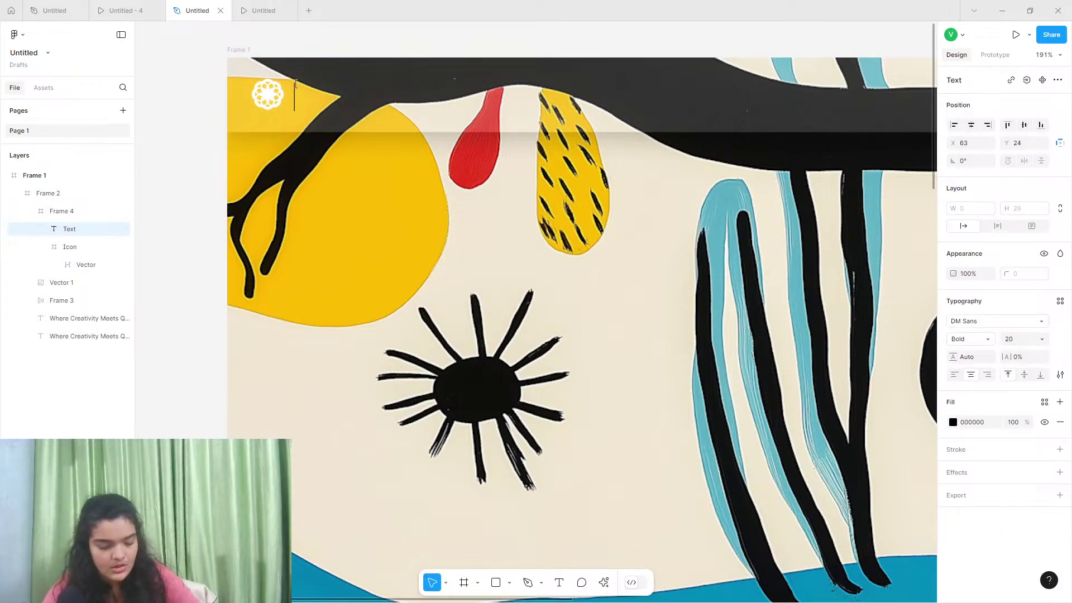
type("Pixura")
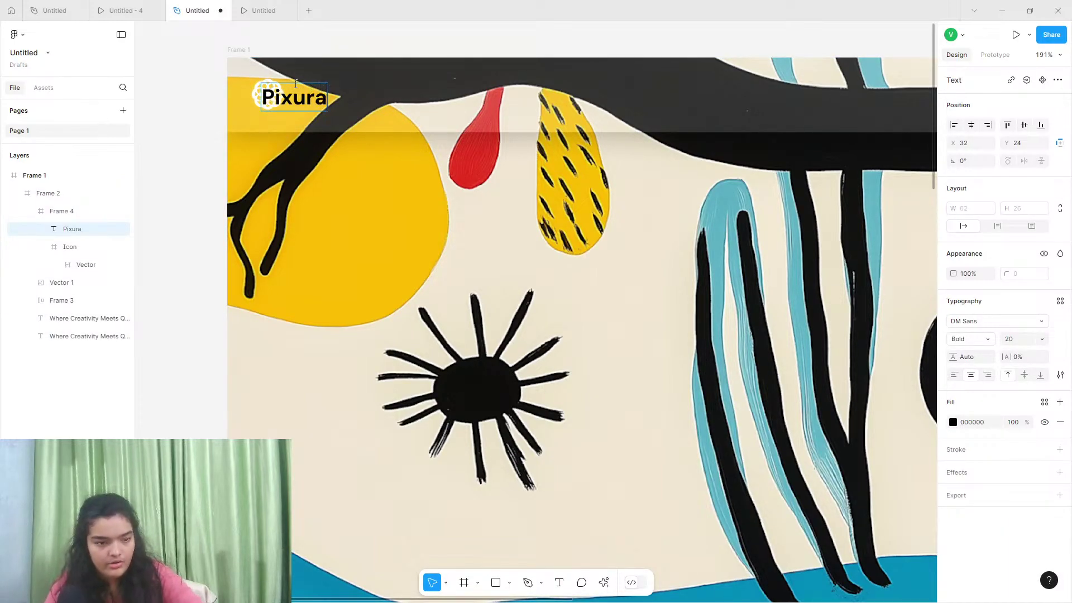
key("Escape")
left_click(968, 322)
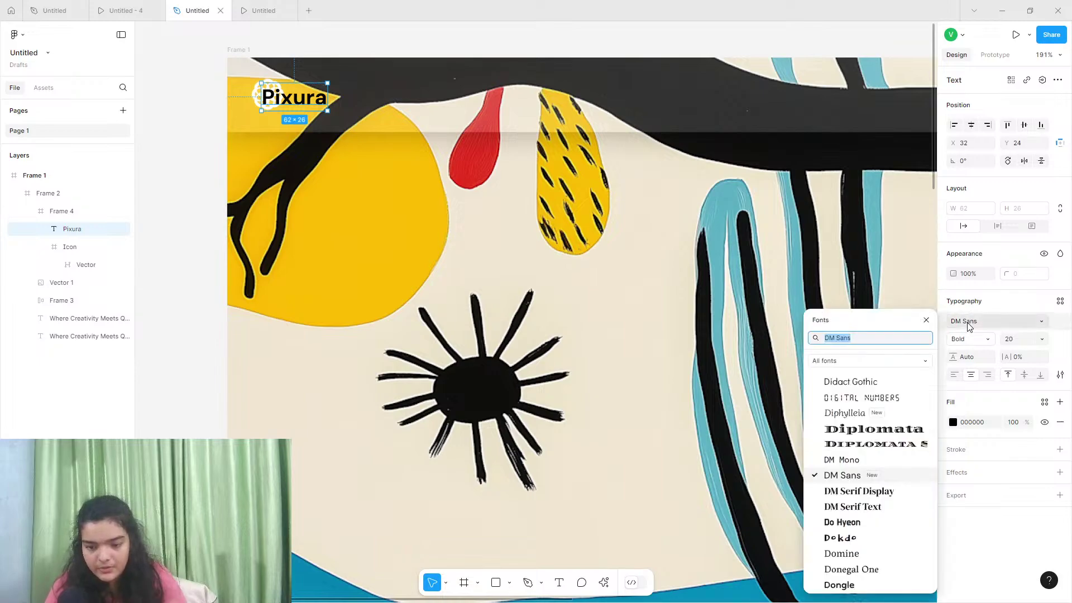
type("domine")
left_click(842, 356)
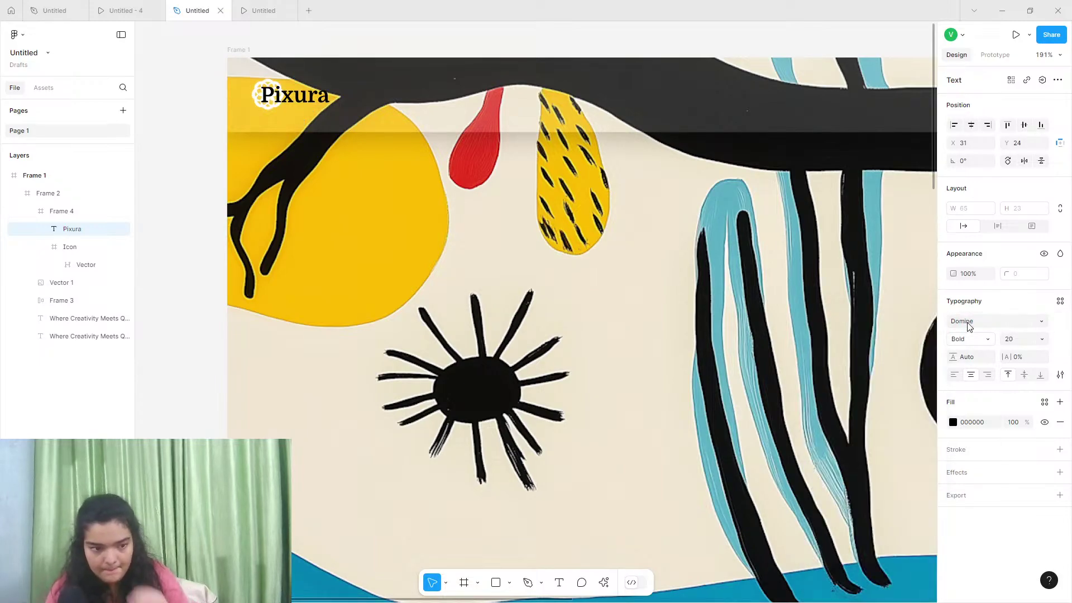
Make the Pixura text white (FFFFFF) at size 24 and place it just right of the logo icon at about X 62, Y 21
left_click_drag(311, 105, 352, 106)
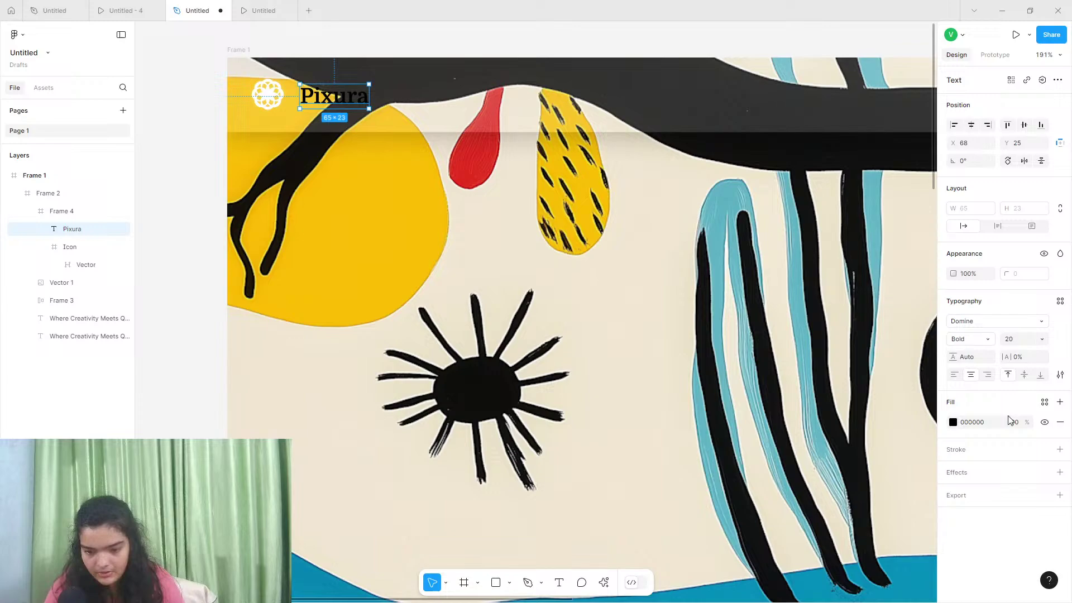
left_click(953, 422)
left_click_drag(808, 380, 438, 105)
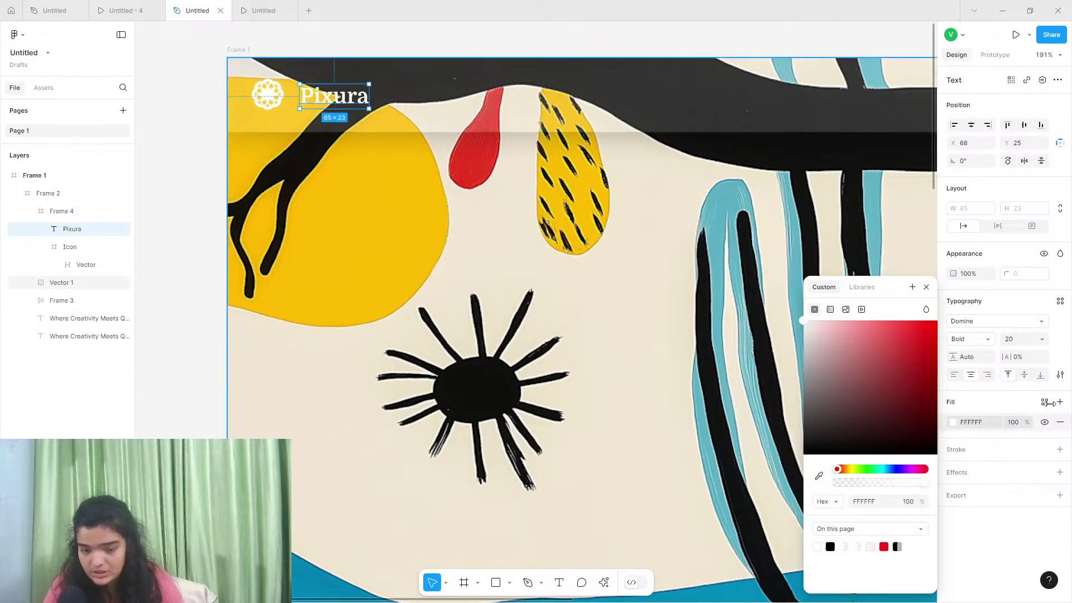
left_click(1048, 342)
left_click(1042, 339)
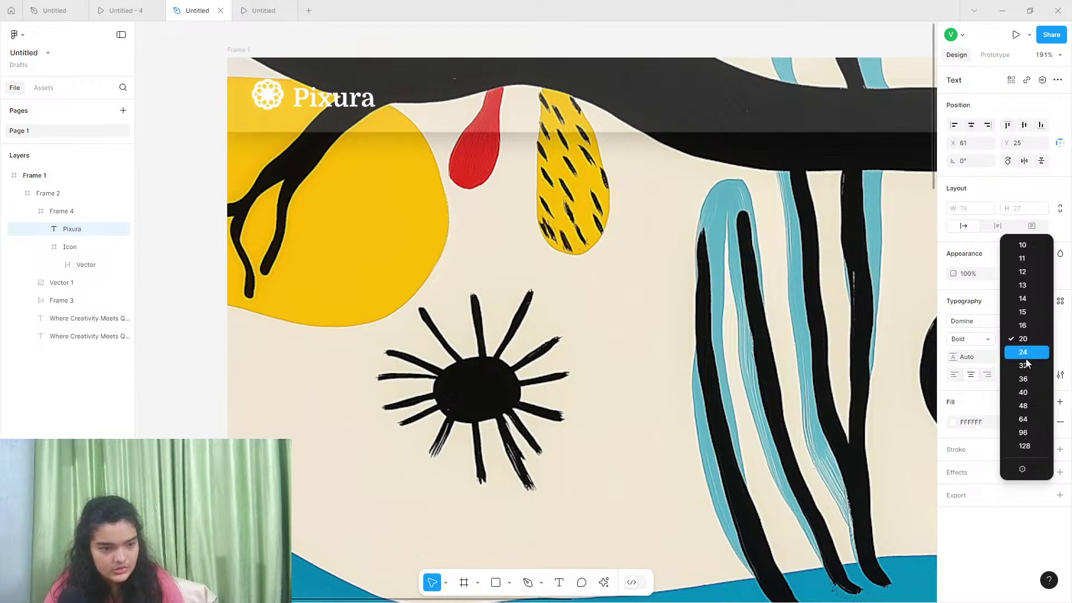
left_click(1025, 357)
left_click_drag(320, 103, 321, 98)
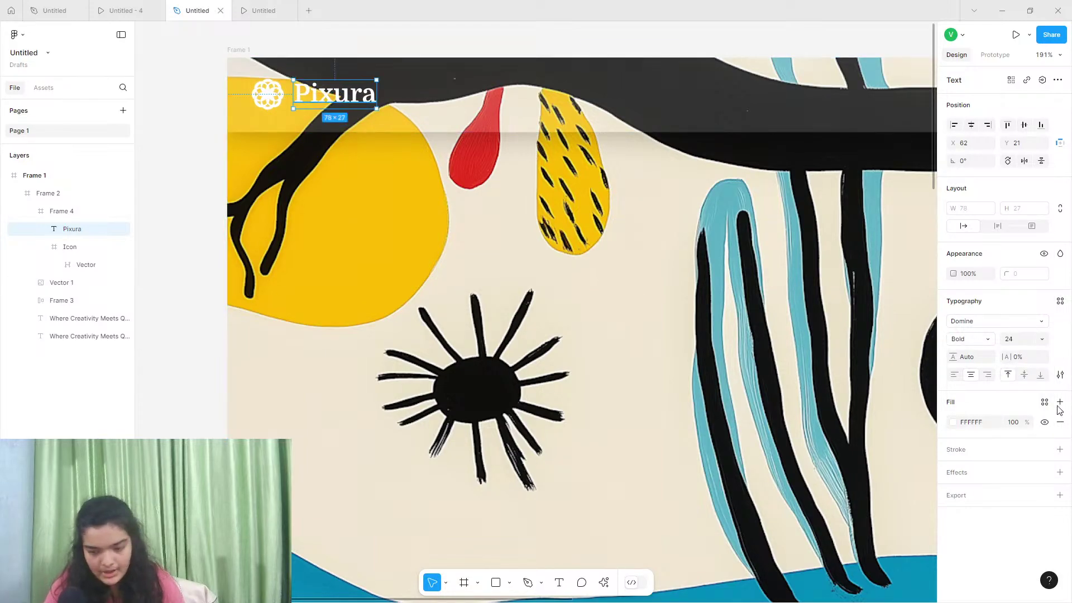
Give the Pixura text a drop shadow with X 0, Y 0 and blur 7.1, and line it up close beside the logo icon
left_click(1060, 472)
left_click_drag(317, 96, 322, 101)
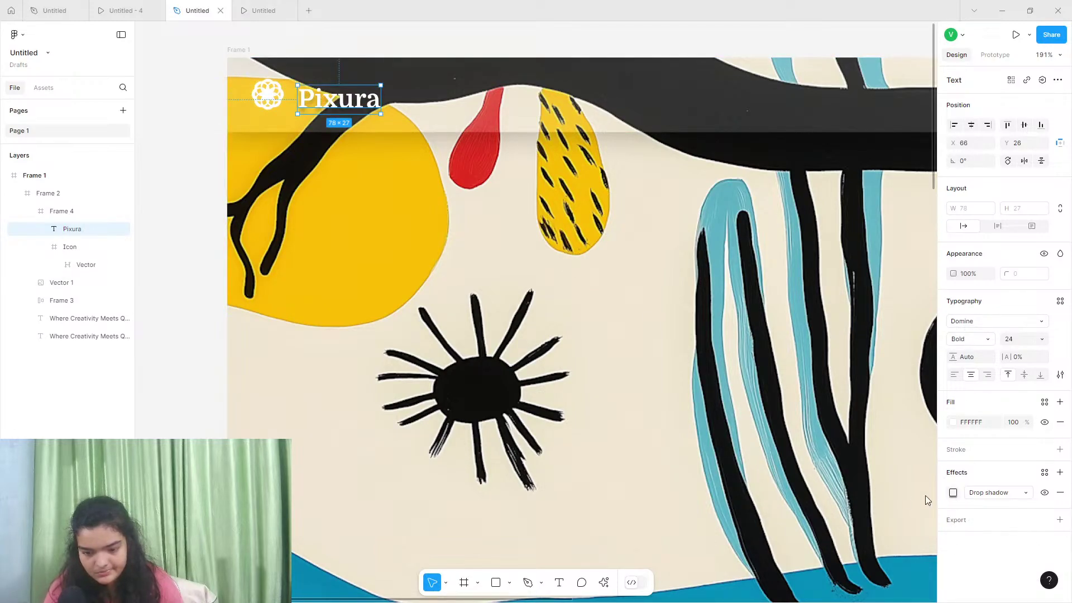
left_click(953, 493)
left_click_drag(867, 524, 864, 518)
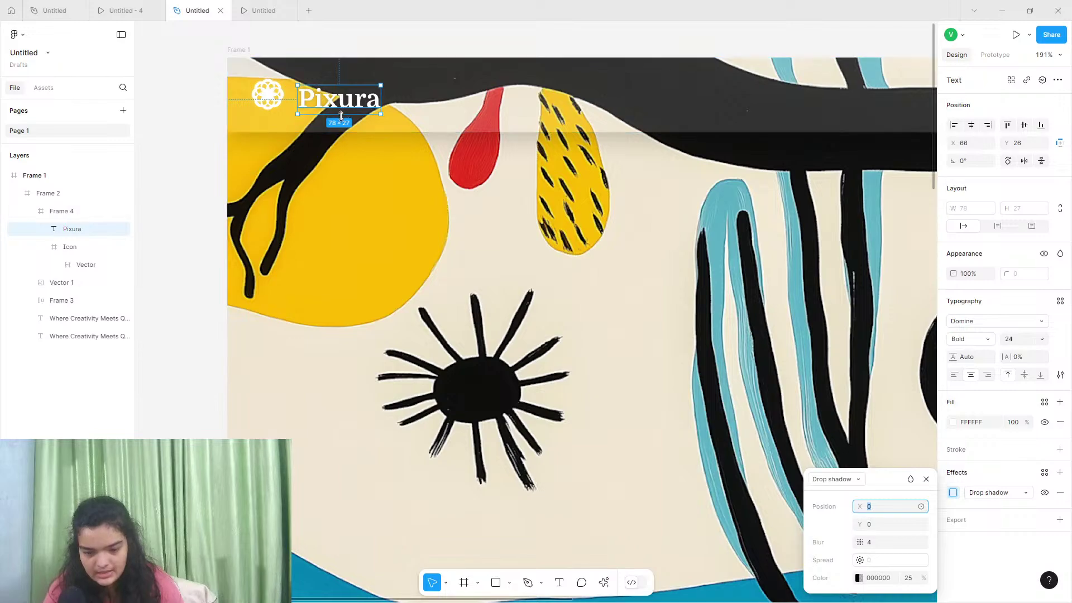
left_click_drag(337, 102, 342, 106)
left_click_drag(382, 152, 382, 153)
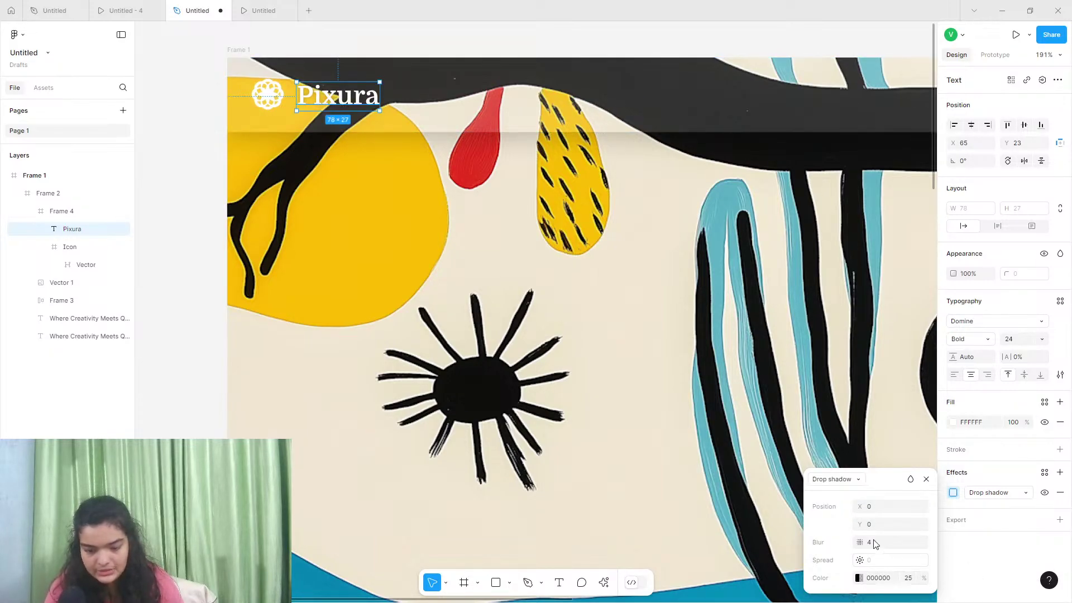
left_click_drag(864, 541, 899, 547)
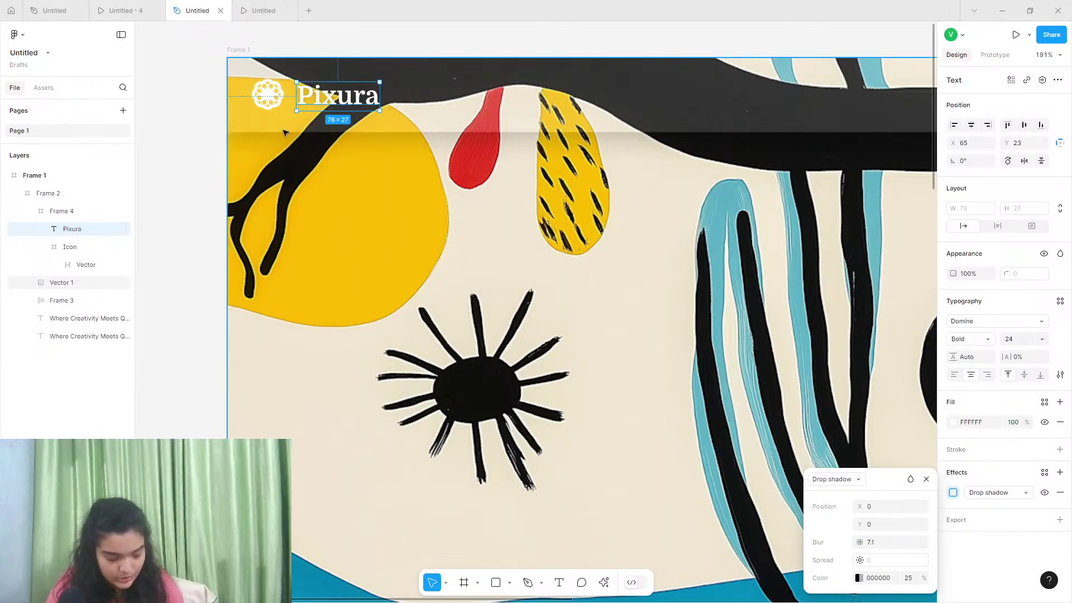
left_click_drag(321, 98, 316, 97)
left_click(191, 113)
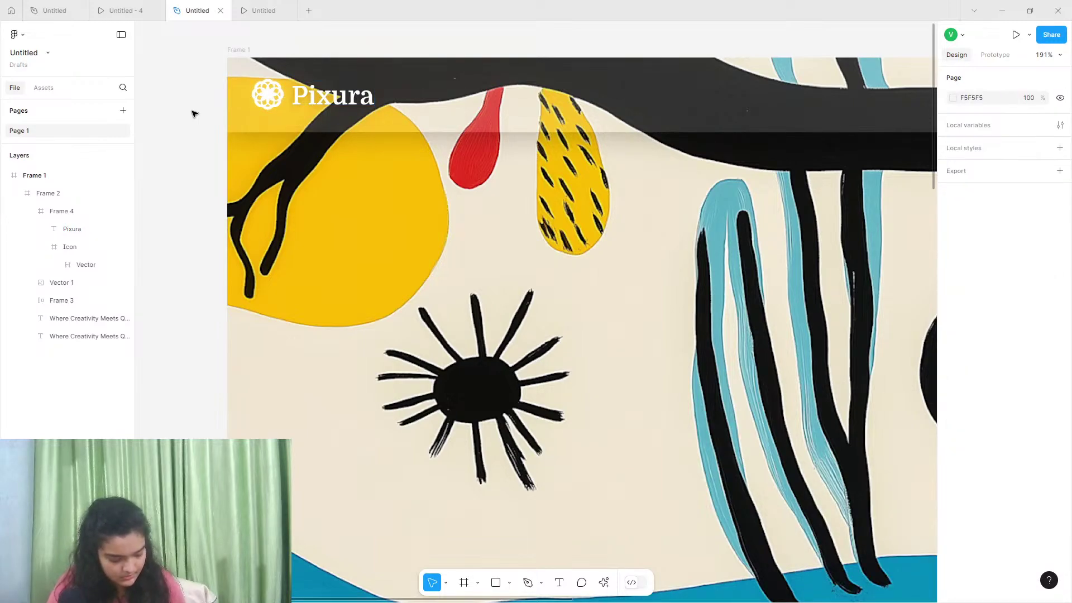
Check the navigation links in the reference prototype and add a white "Home" text to the header bar at about X 697, Y 32
scroll(282, 157, "right", 10)
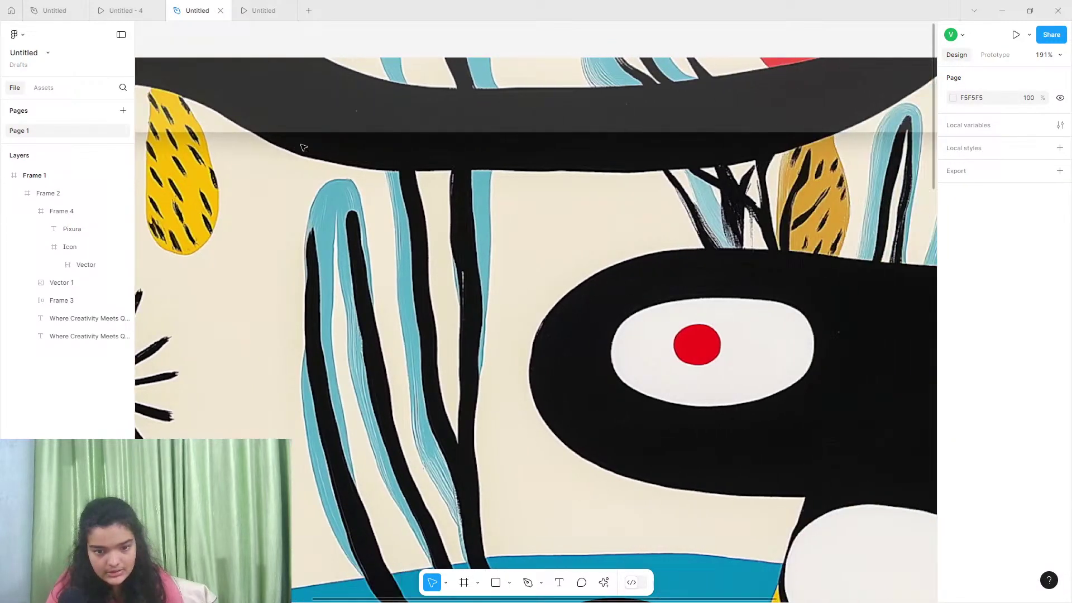
scroll(303, 147, "right", 5)
left_click(120, 10)
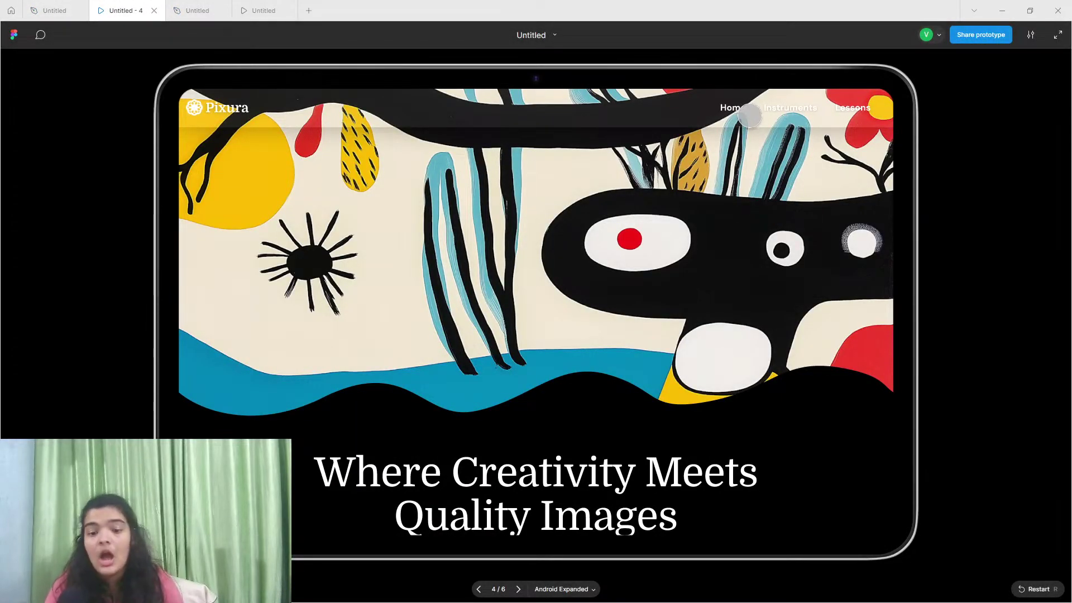
left_click(196, 7)
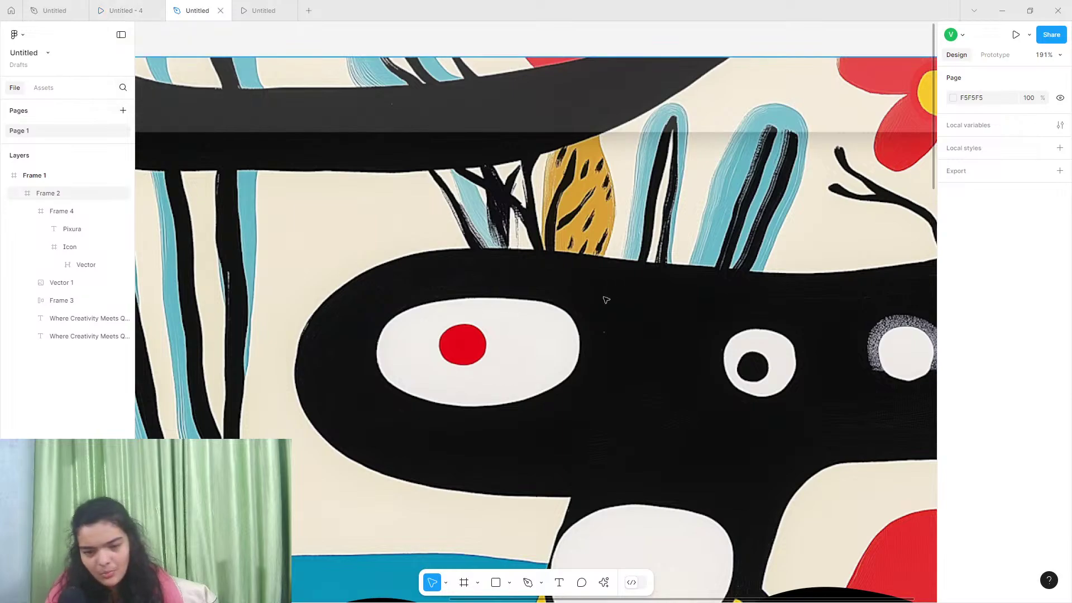
scroll(603, 304, "right", 5)
left_click(561, 583)
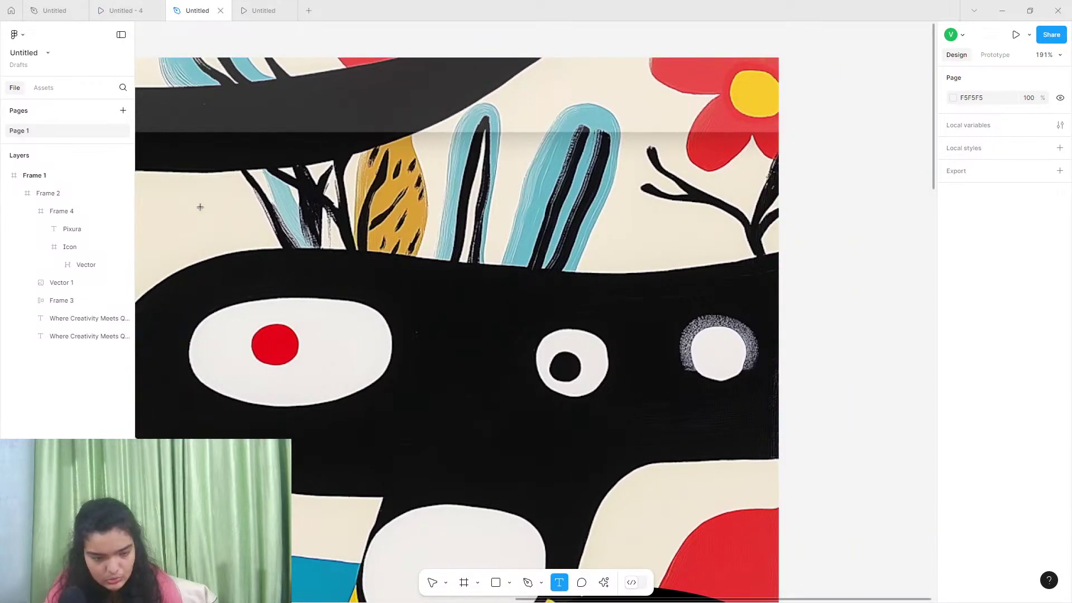
left_click(196, 93)
scroll(196, 95, "left", 7)
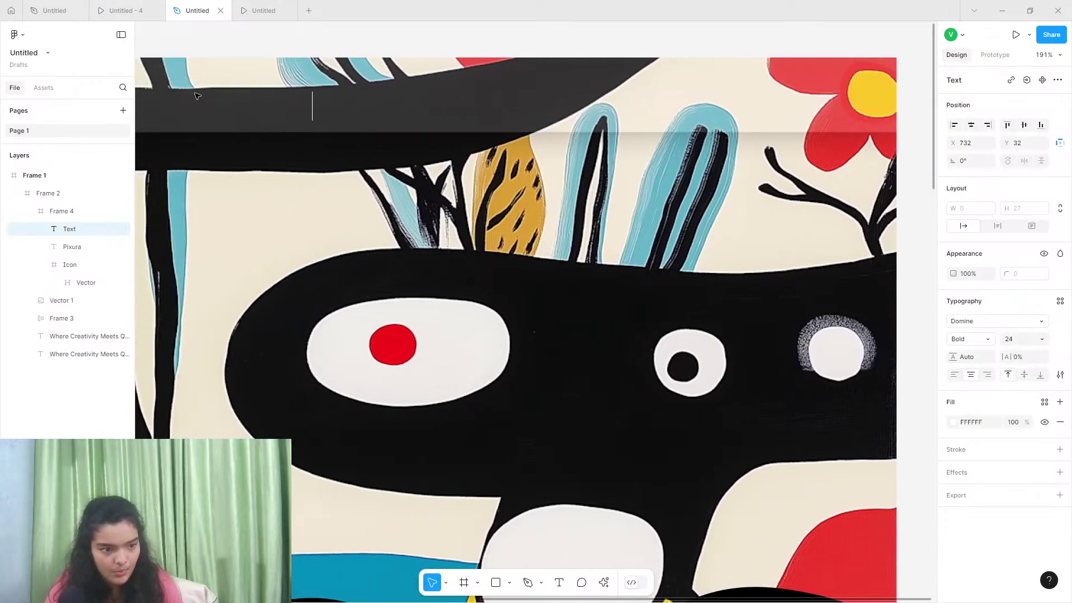
type("Home")
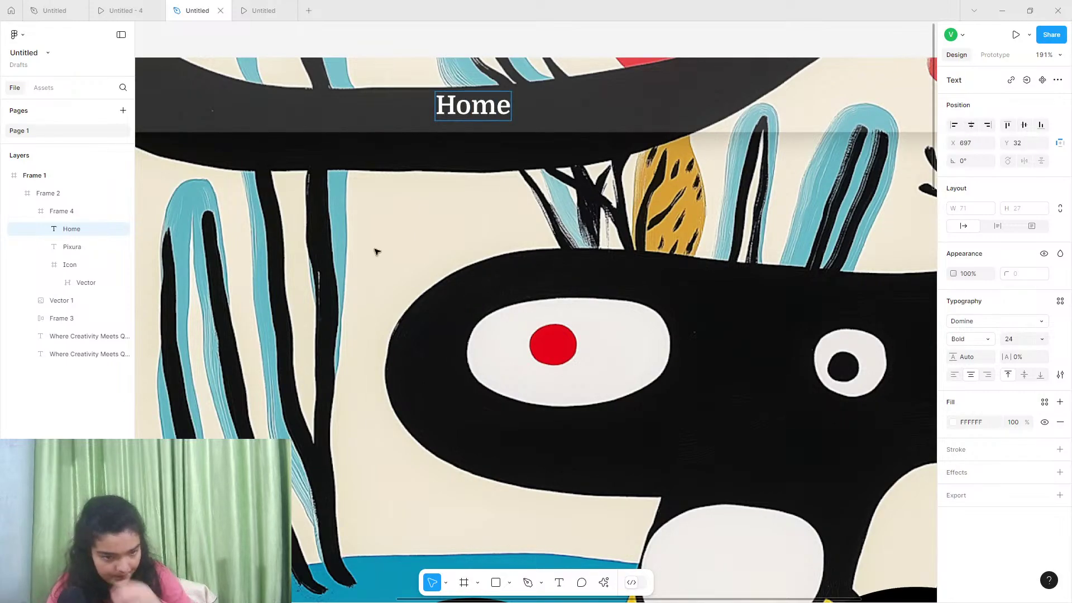
key("Escape")
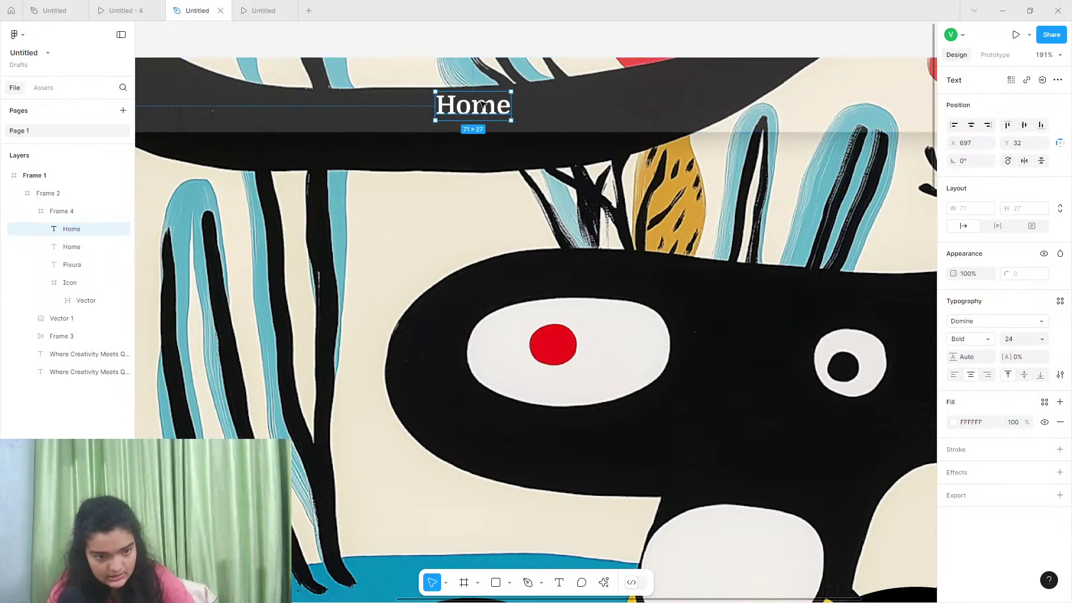
Duplicate the Home link to its right in the header bar and change the copy's text to "Images"
left_click_drag(482, 103, 628, 103)
double_click(627, 103)
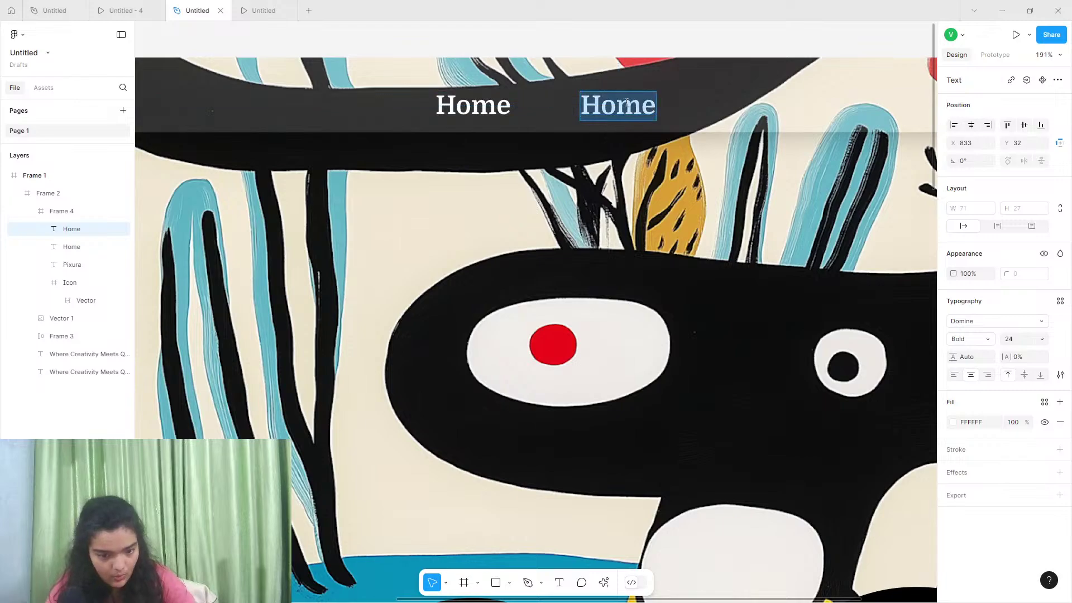
type("Imags")
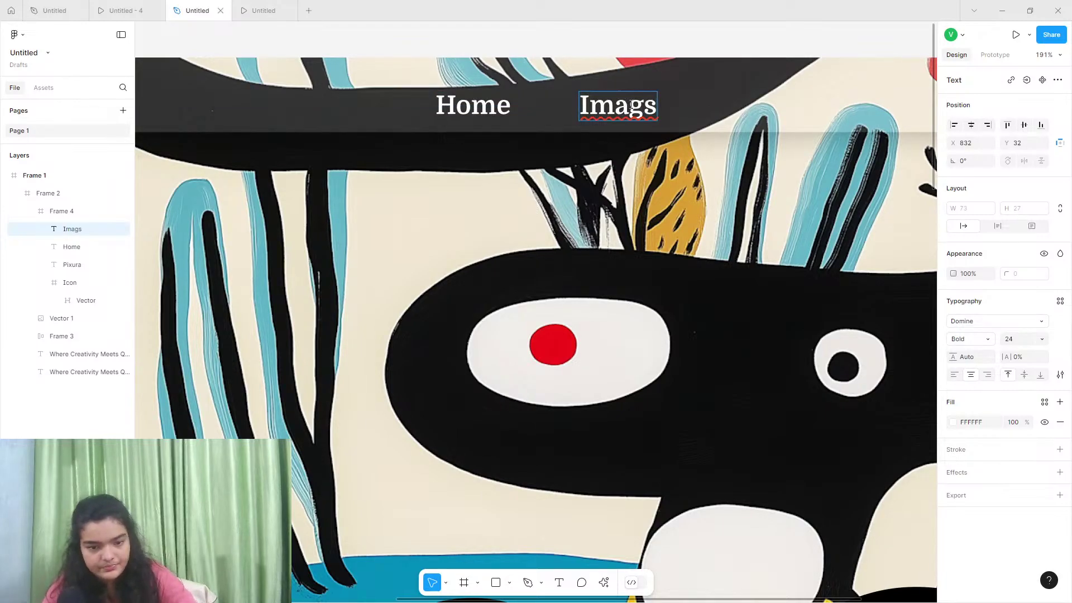
type("e")
key("Escape")
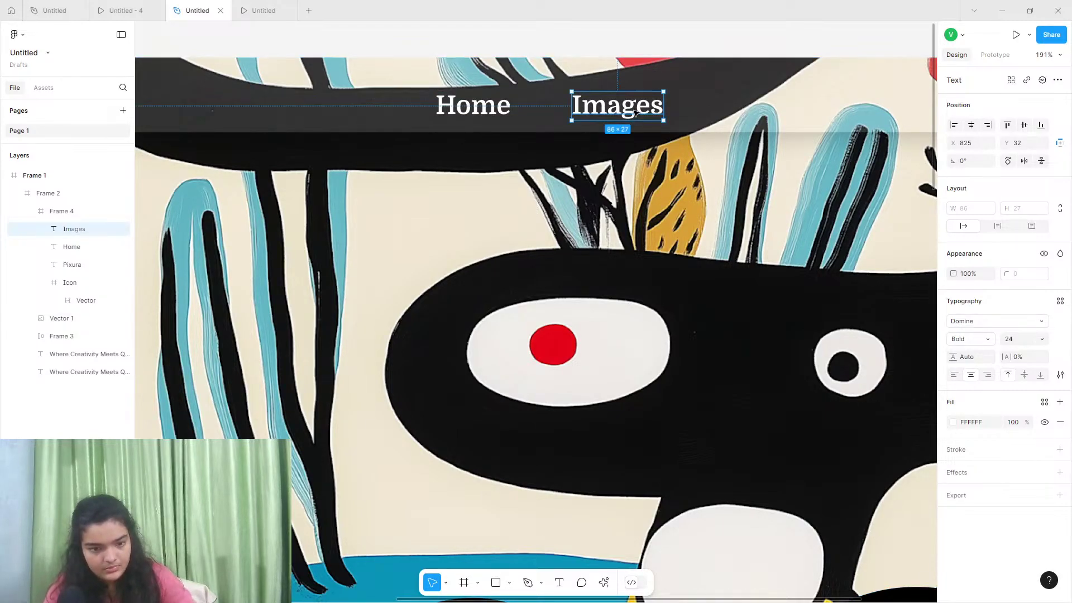
Duplicate the Images link to its right in the header bar and change the copy's text to "Premium"
left_click_drag(630, 109, 772, 114)
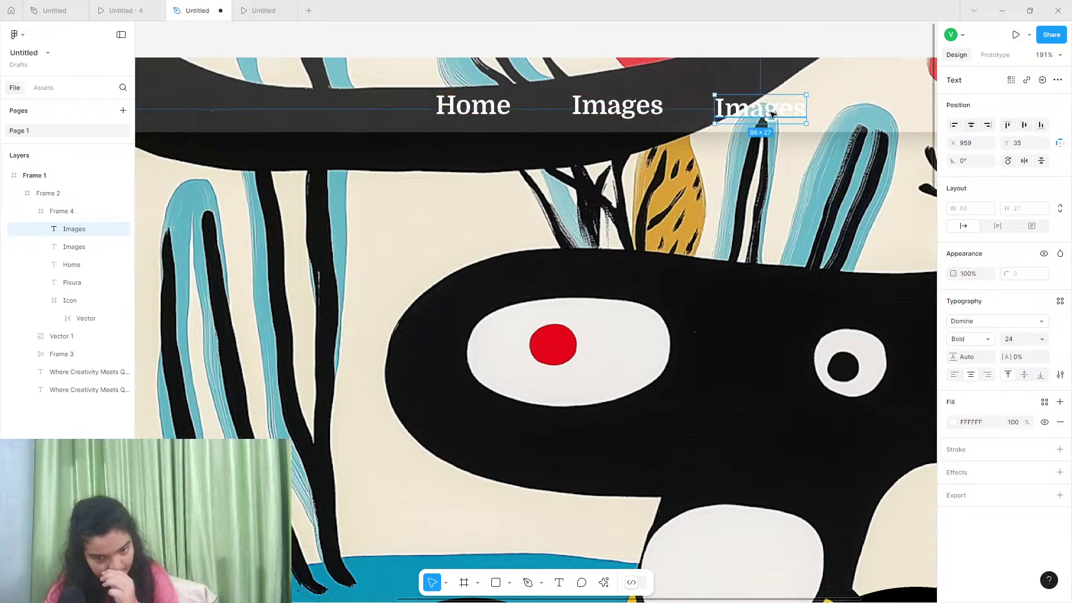
double_click(766, 114)
type("P")
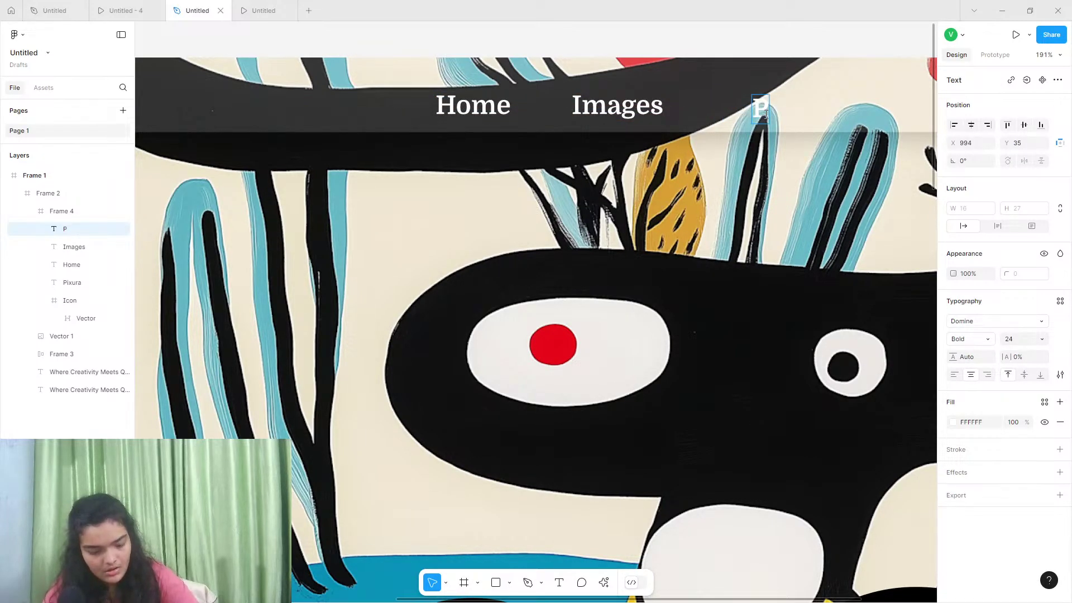
type("remium")
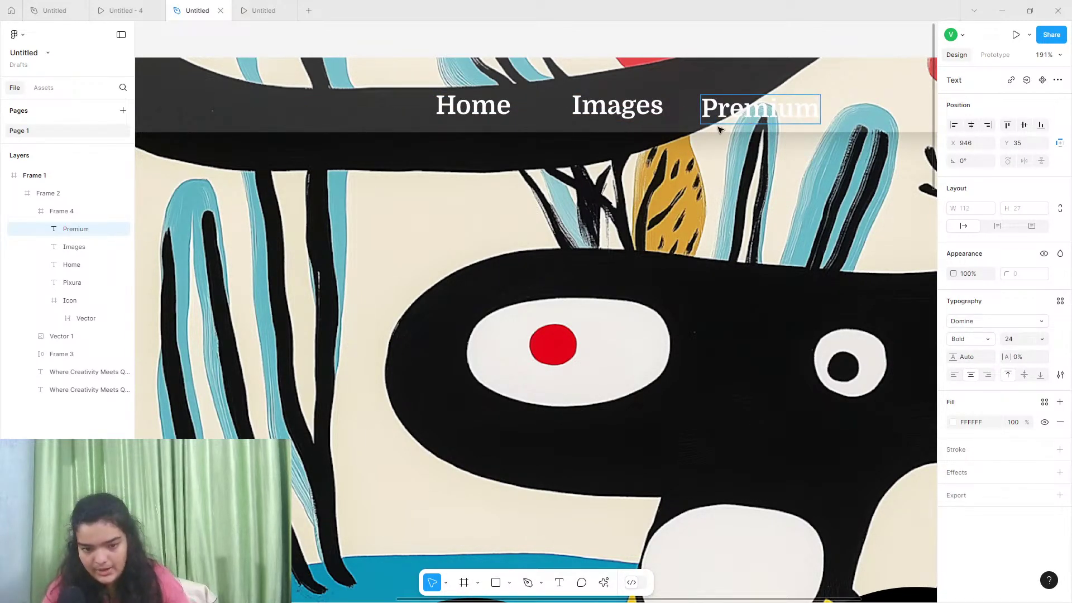
key("Escape")
Change the font of the Home, Images and Premium links in the header bar to DM Sans
left_click(617, 106, "shift")
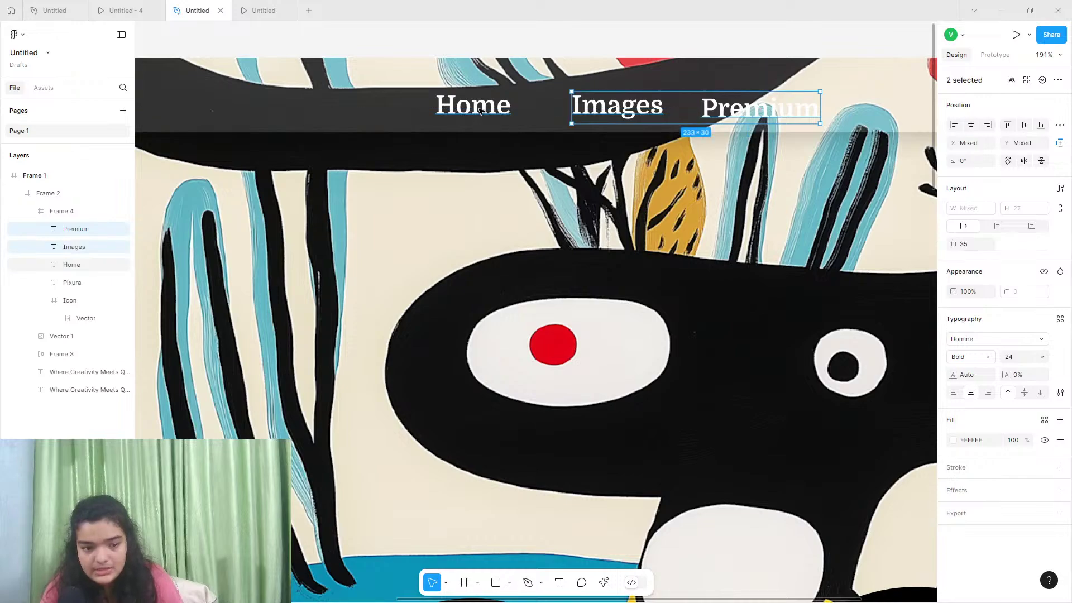
left_click(472, 107, "shift")
left_click(968, 322)
type("dm sans")
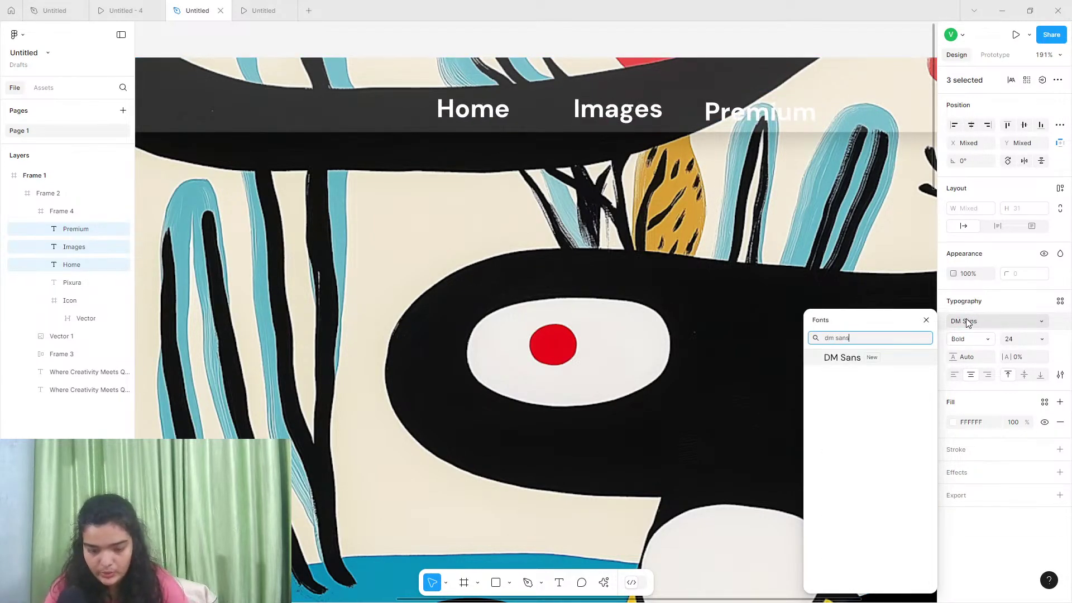
left_click(968, 323)
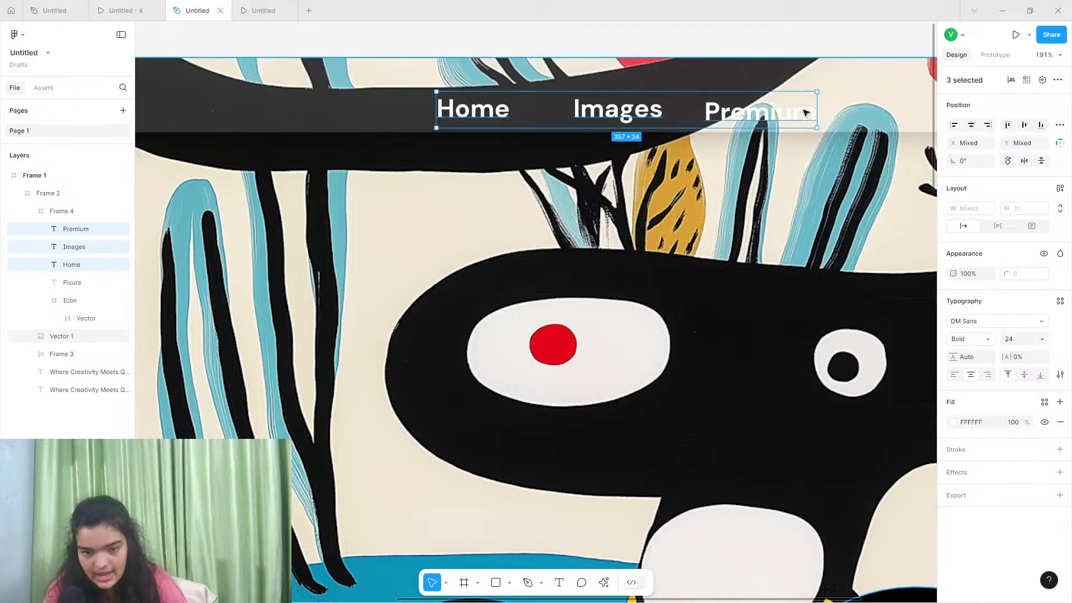
Space the three navigation links evenly and wrap them in a horizontal auto layout with a gap of 49
key("ctrl+alt+t")
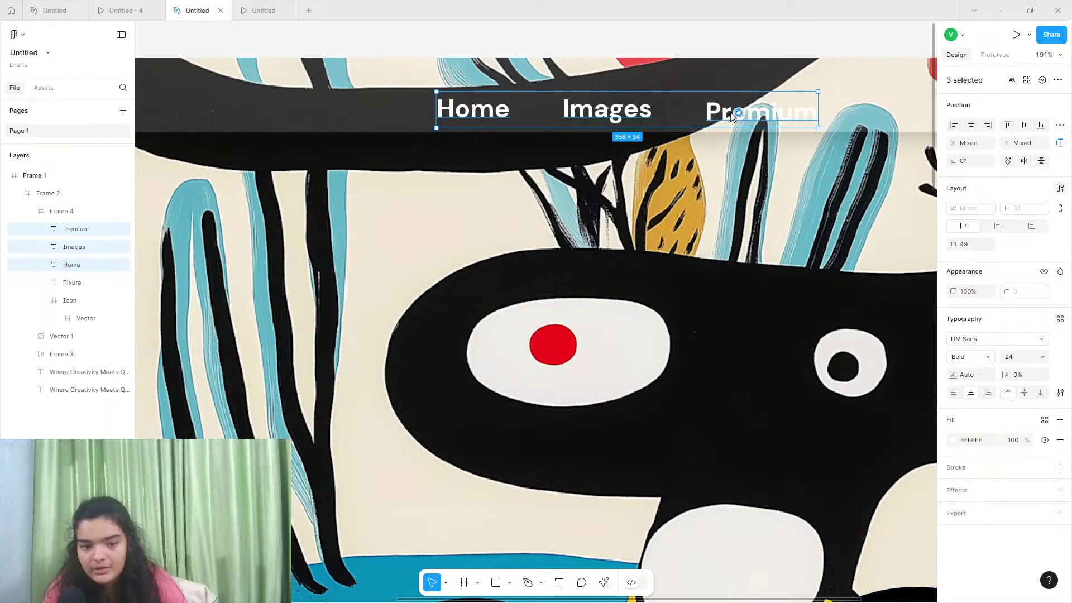
key("shift+a")
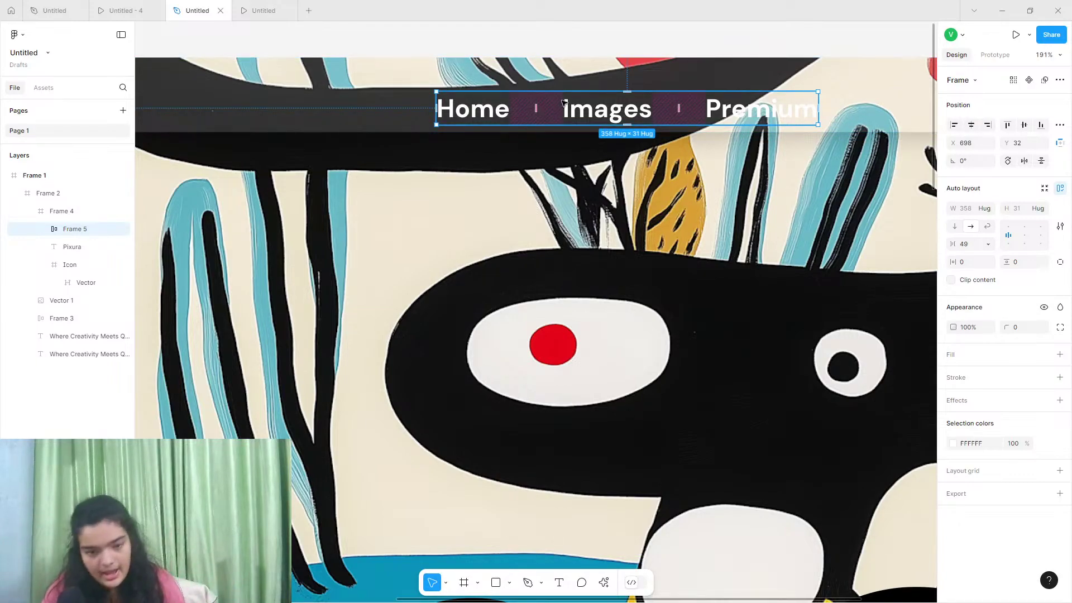
left_click_drag(541, 107, 557, 114)
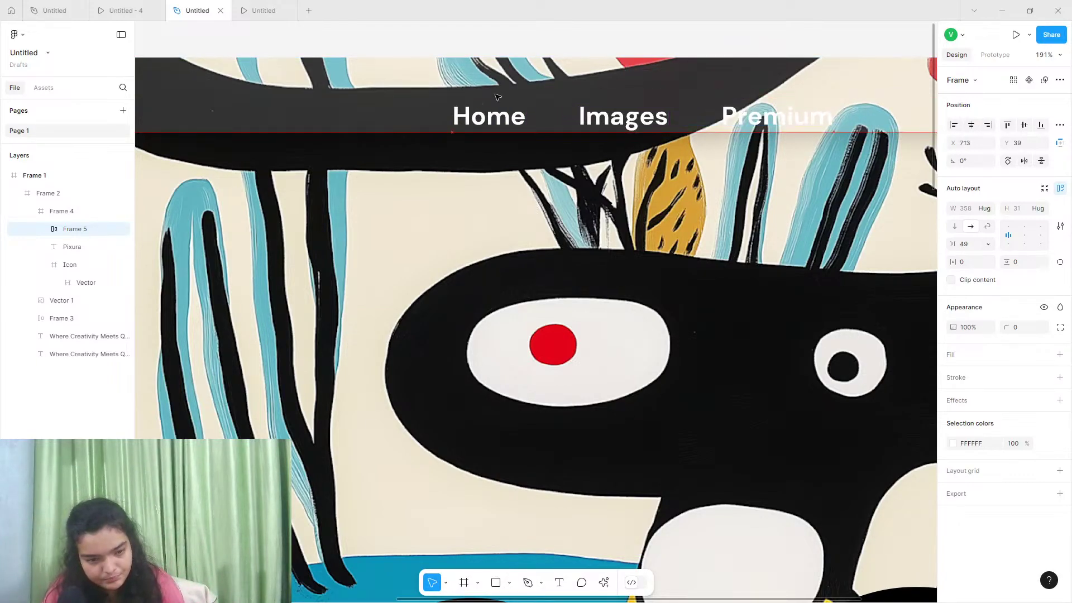
Give the navigation links frame a drop shadow with Y 2 and move it to the header bar's right end at about X 892, Y 19
left_click(1061, 401)
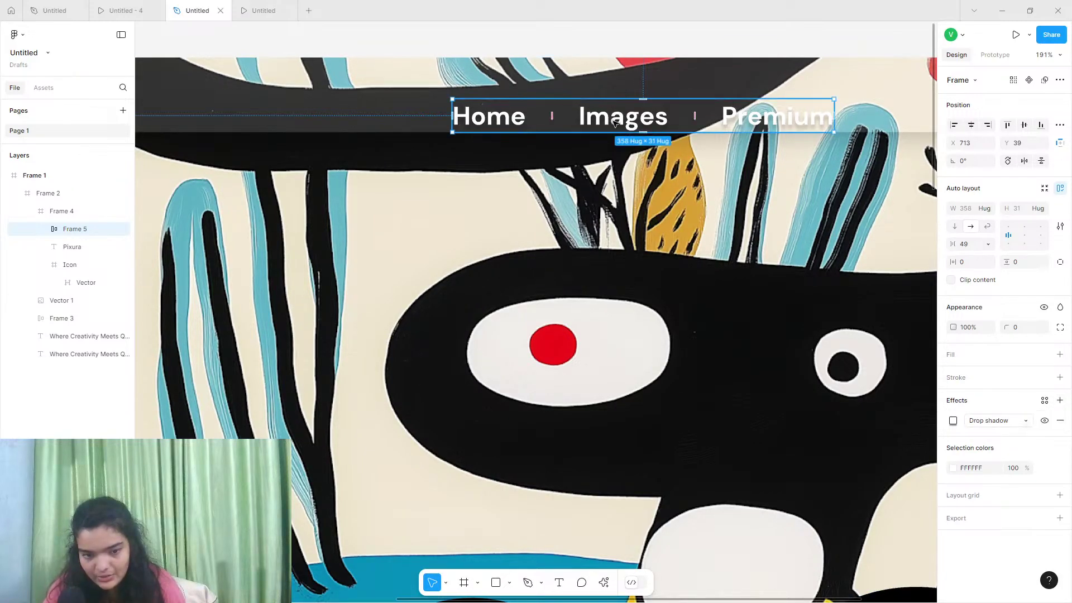
left_click_drag(614, 119, 700, 114)
scroll(700, 114, "down", 5)
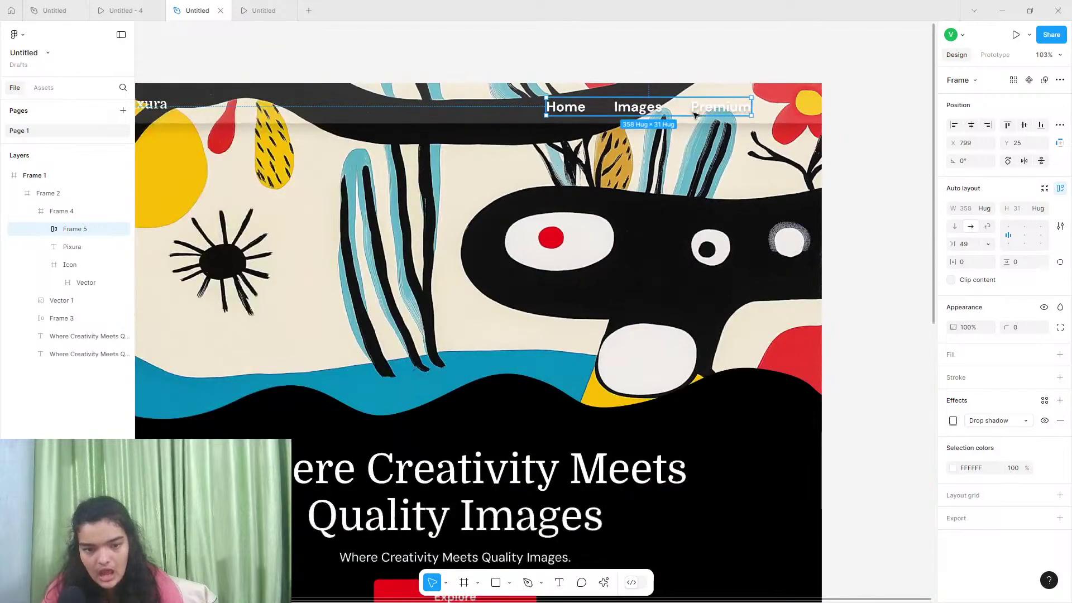
scroll(656, 107, "down", 2)
left_click_drag(652, 108, 697, 107)
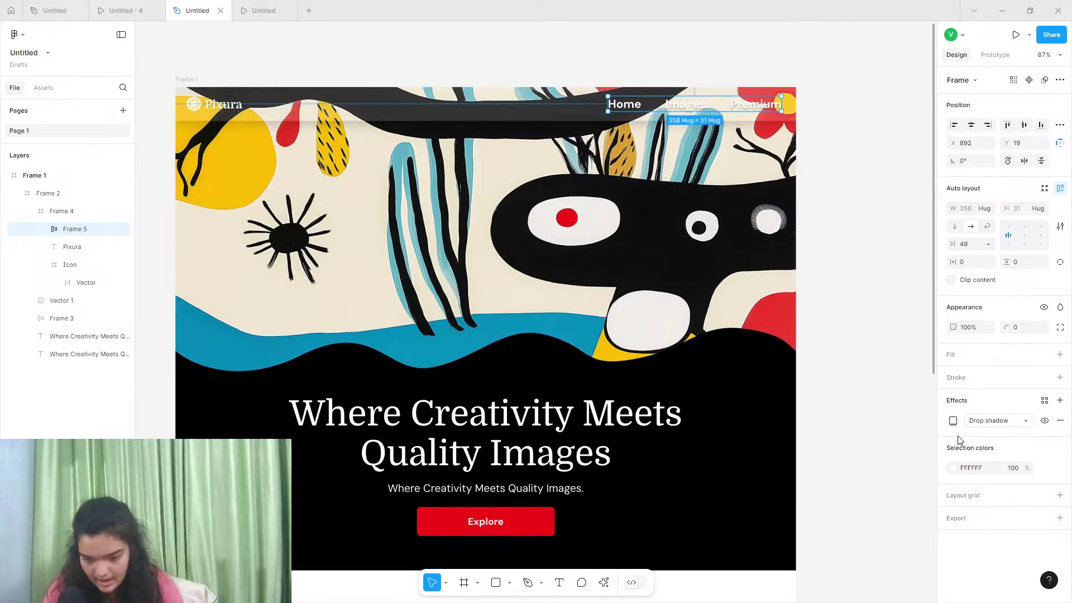
left_click(953, 420)
mouse_move(865, 468)
left_mouse_down()
mouse_move(874, 472)
mouse_move(864, 471)
left_mouse_up()
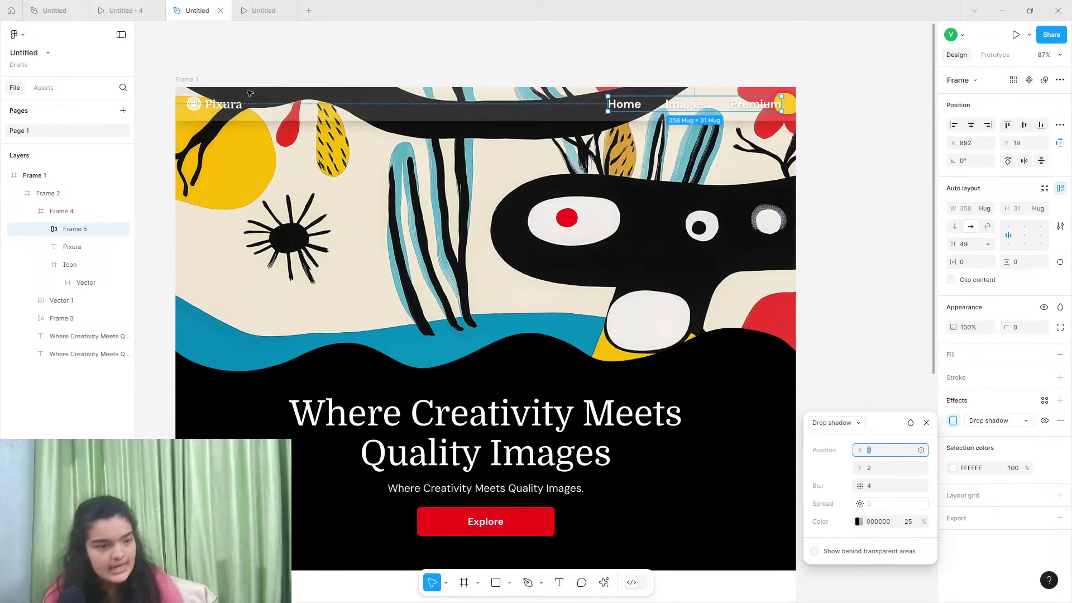
Select the Pixura text and the logo icon together in the header bar
left_click(212, 110)
left_click(221, 114)
left_click(214, 104)
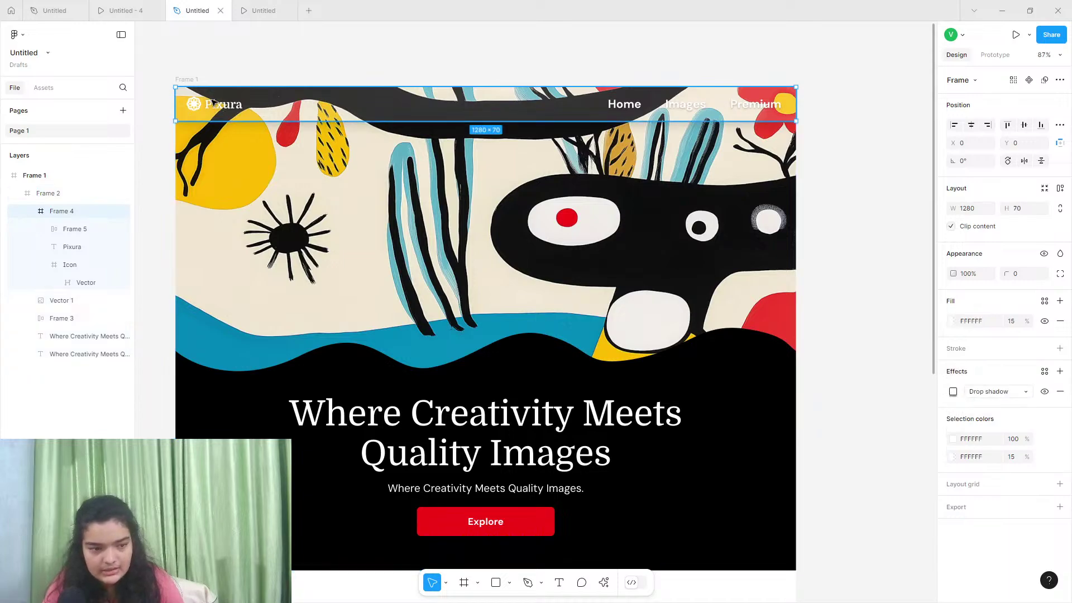
left_click(214, 104)
left_click(192, 104, "shift")
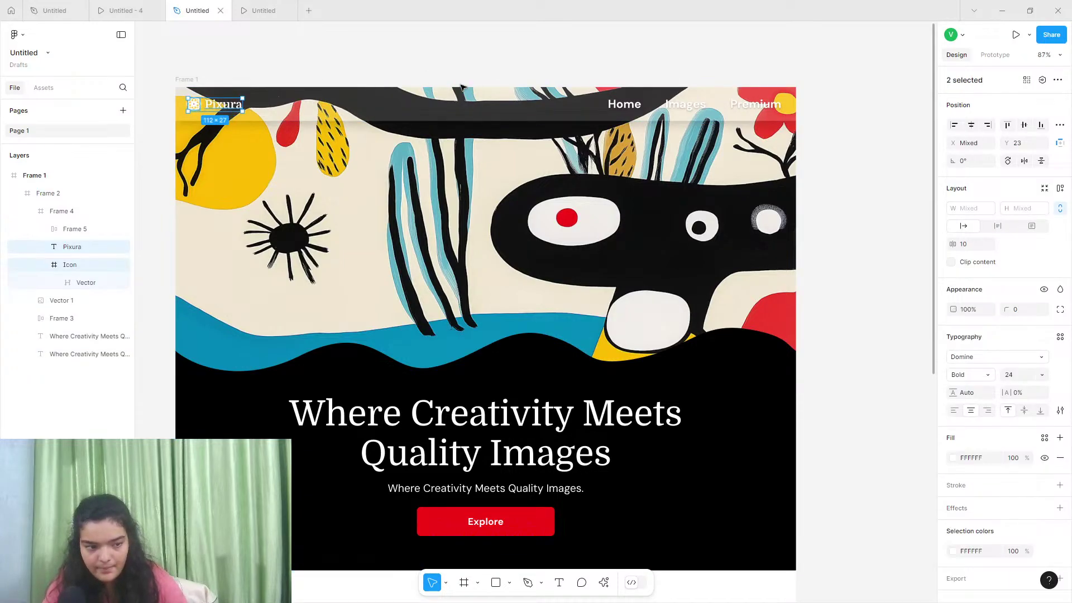
Group the logo icon with the Pixura text, and apply auto layout to the navigation bar holding the logo and links
key("ctrl+g")
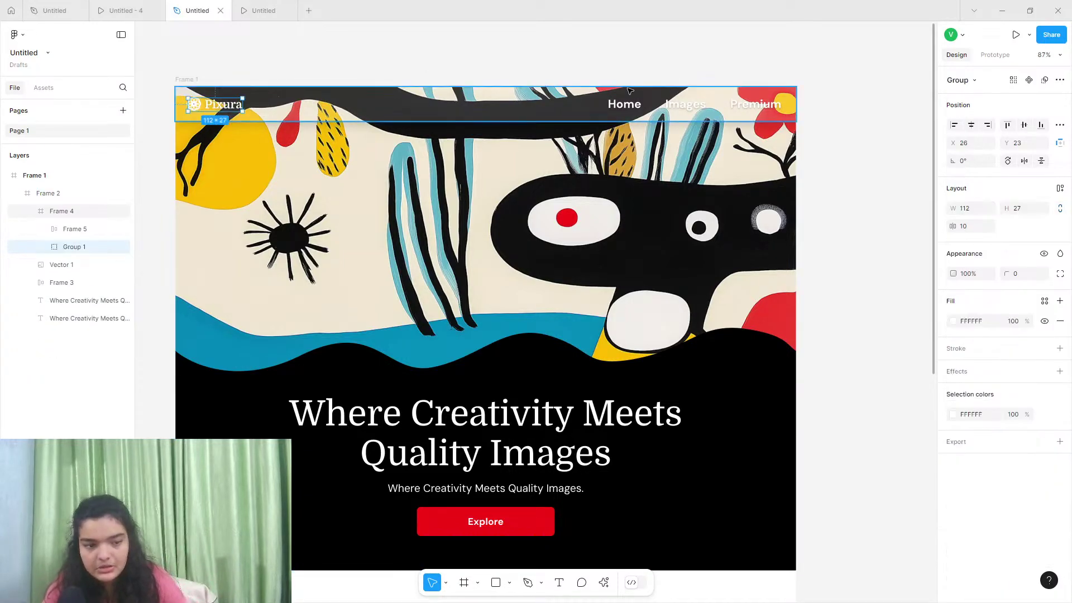
left_click(609, 106, "shift")
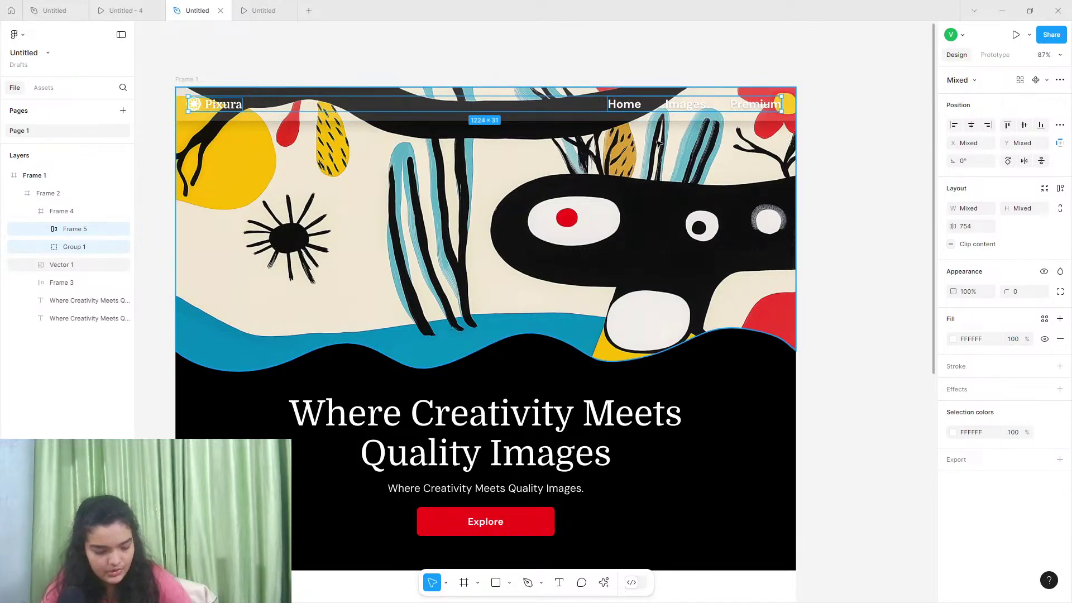
key("shift+a")
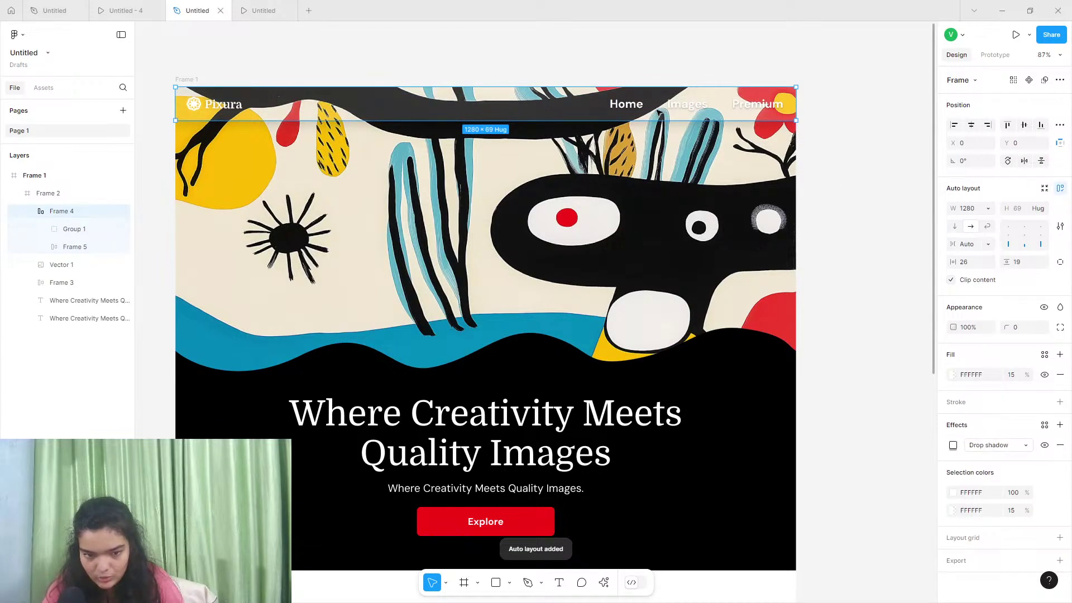
Set the font size of the Pixura logo text in the navigation bar to 36
double_click(226, 105)
double_click(226, 104)
double_click(227, 104)
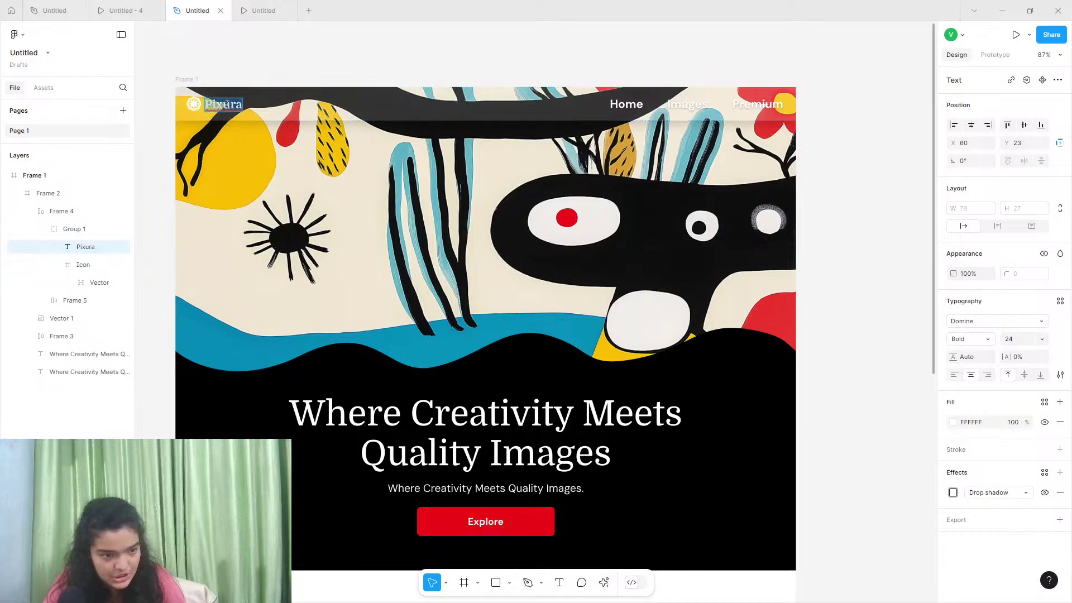
left_click(1037, 337)
left_click(1043, 340)
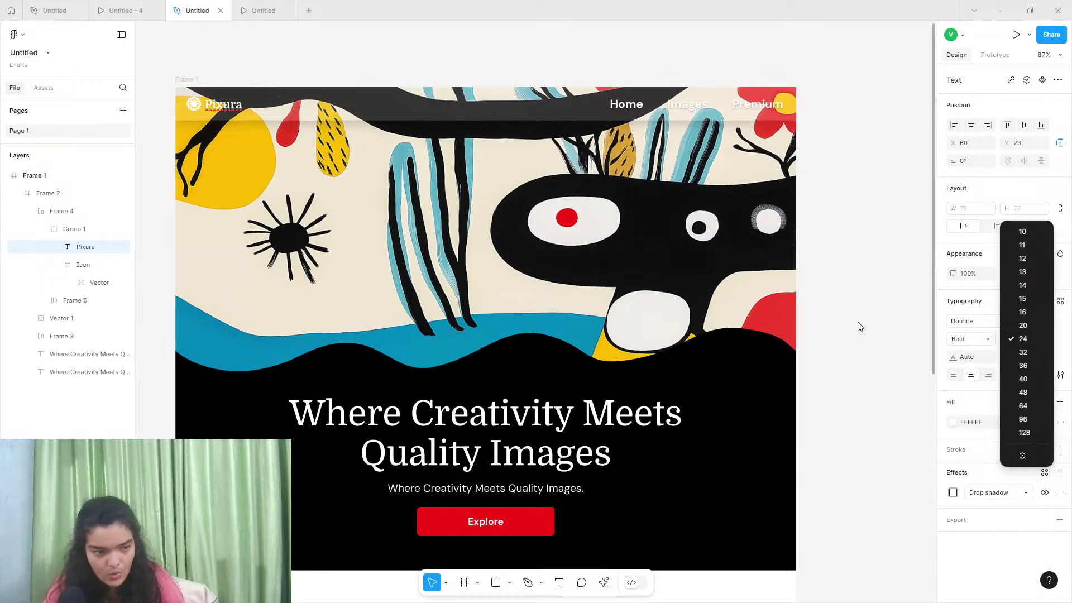
left_click(87, 249)
left_click(96, 246)
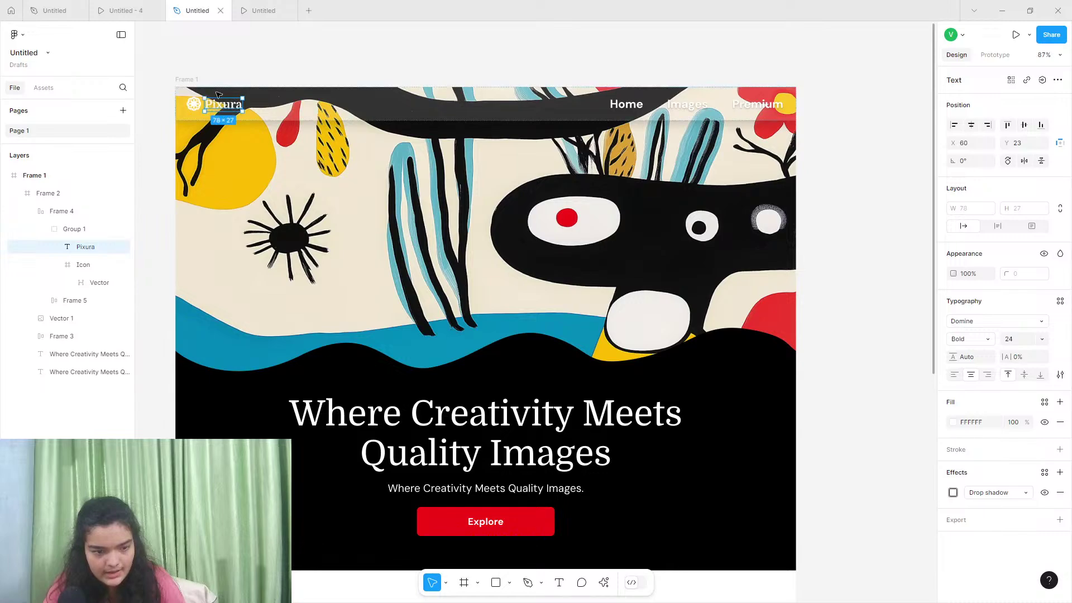
left_click(1041, 340)
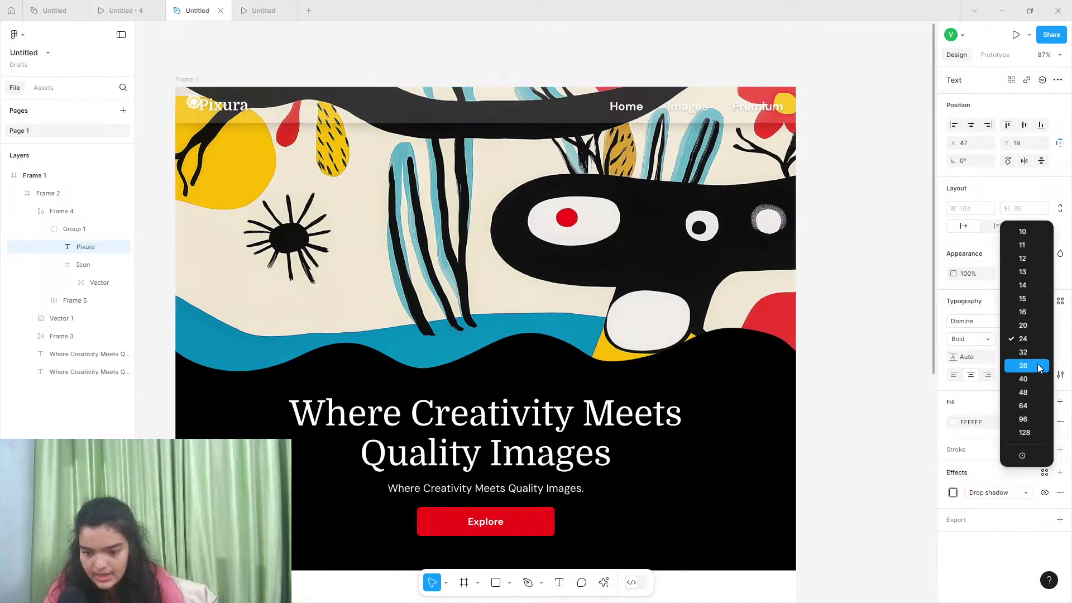
key("Return")
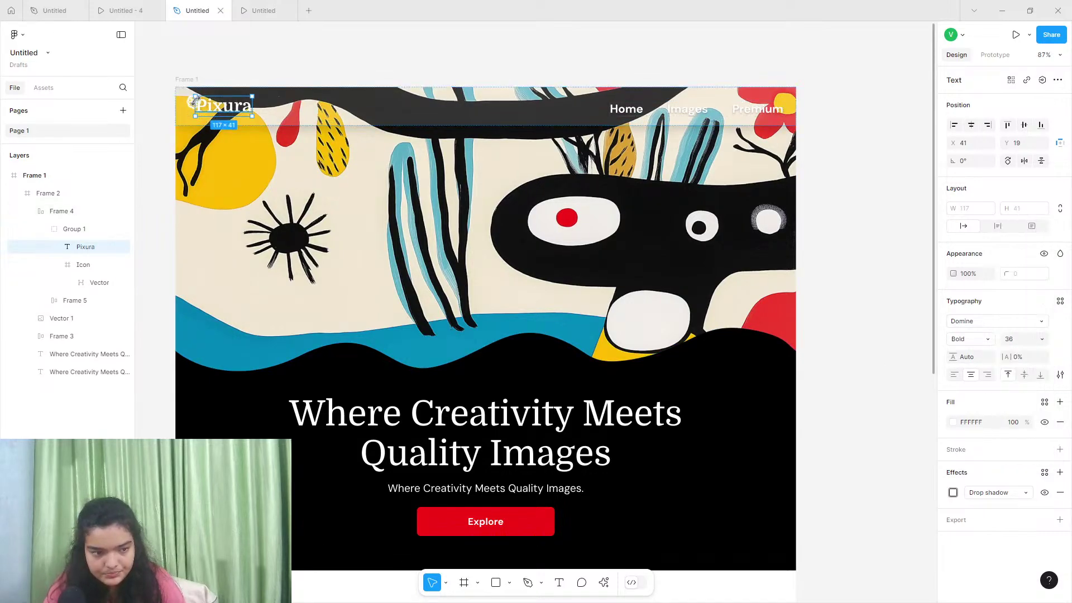
Move the Pixura text horizontally away from the logo icon so the two no longer overlap
left_click(100, 283)
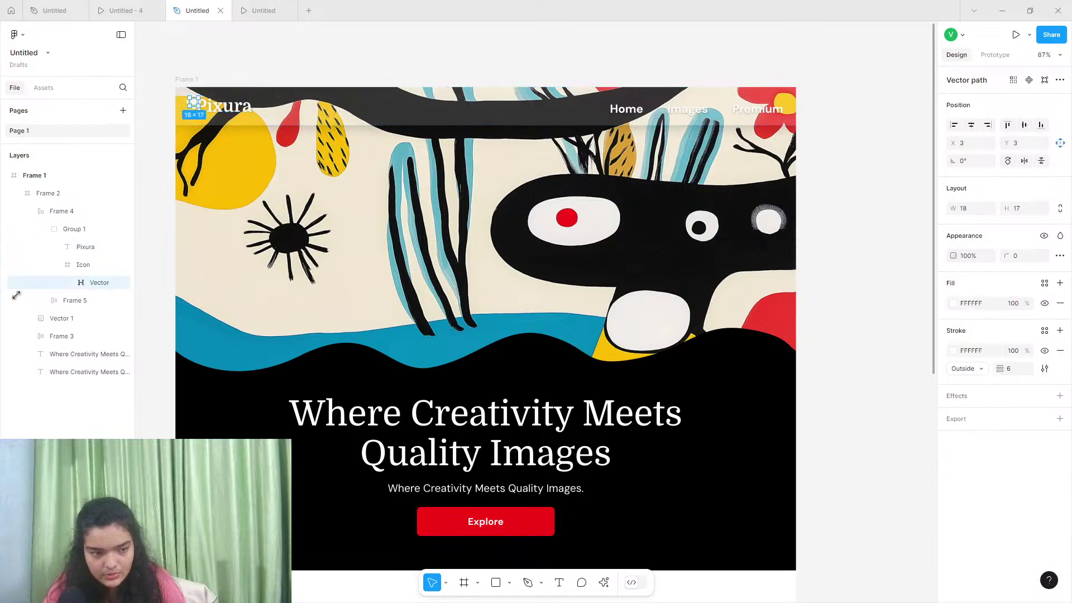
left_click(69, 264)
left_click(223, 107)
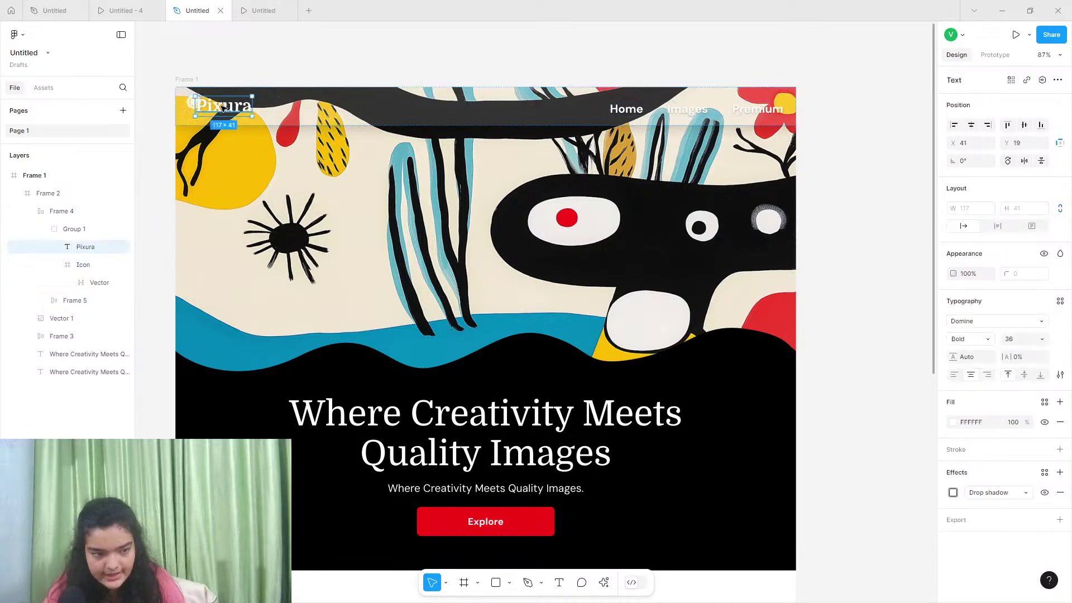
left_click_drag(229, 107, 243, 107)
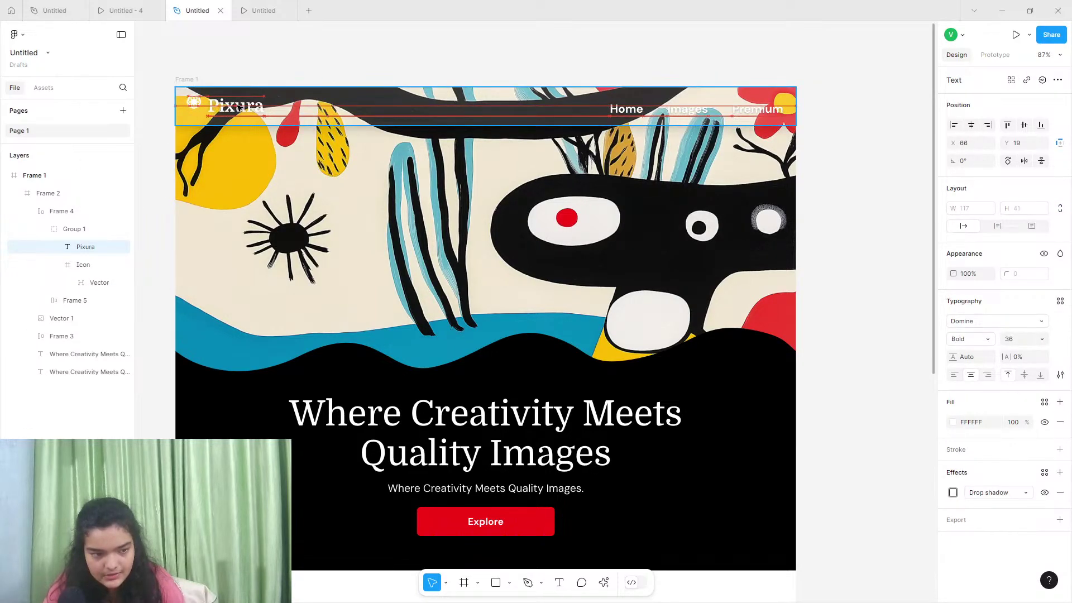
Reposition the logo icon vertically to Y 27 so it is centred beside the Pixura text
left_click(194, 105)
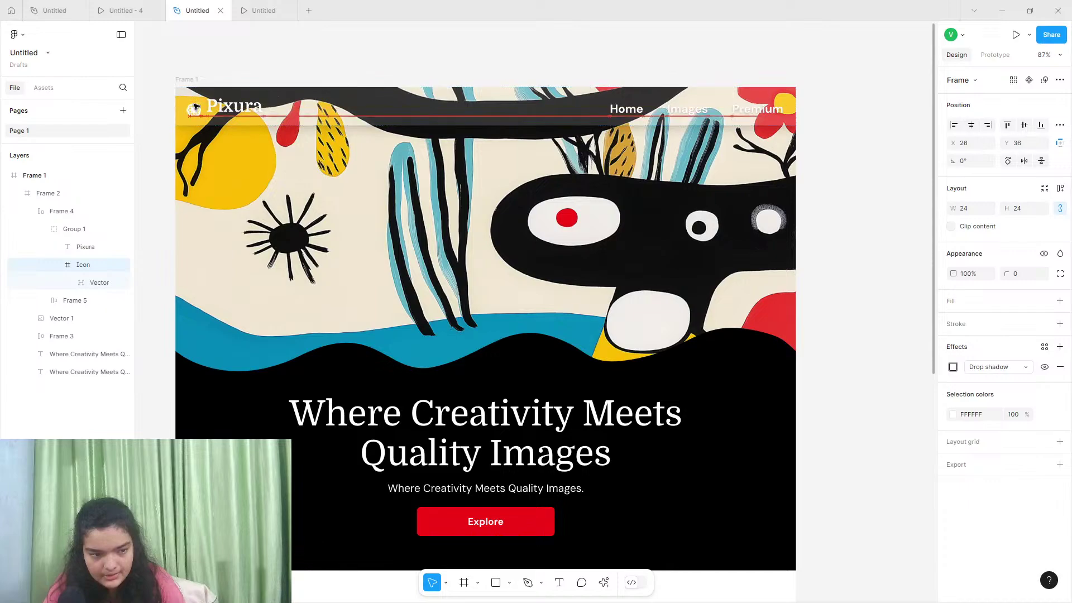
left_click_drag(195, 106, 195, 107)
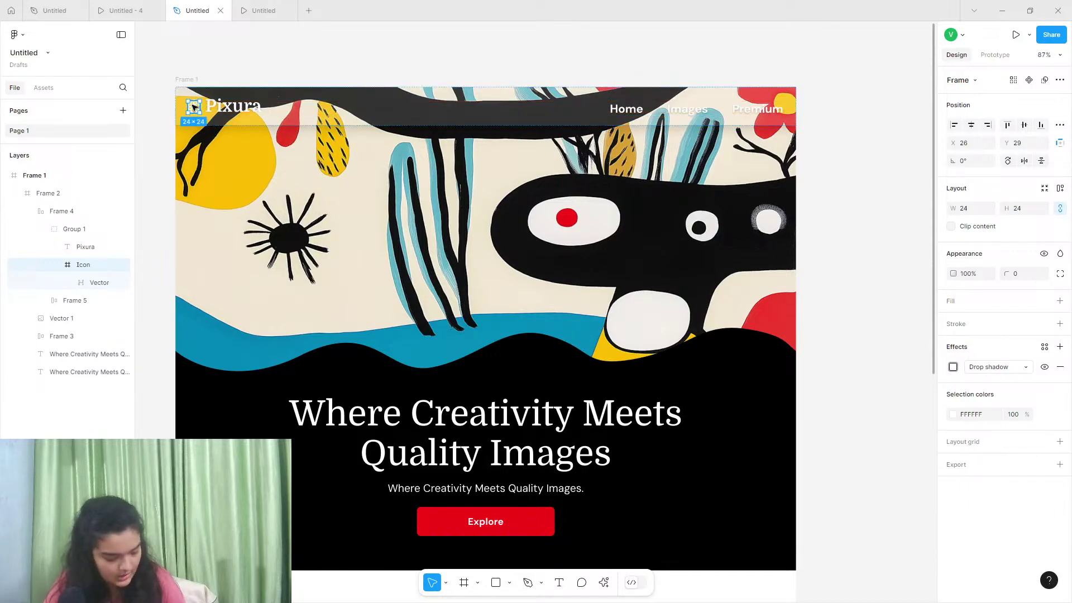
key("Escape")
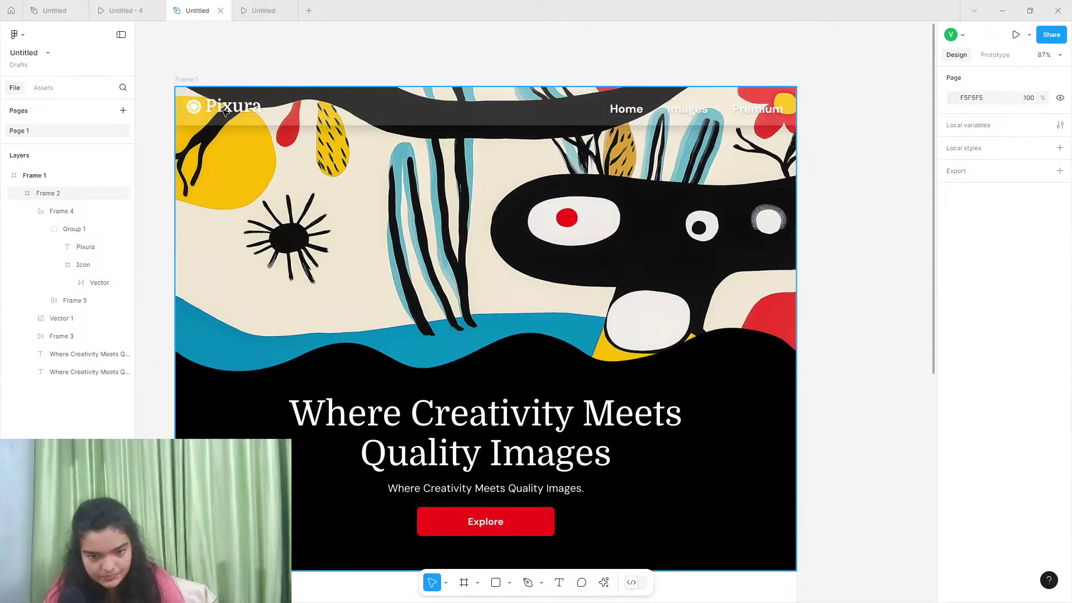
left_click(225, 112)
left_click(195, 107)
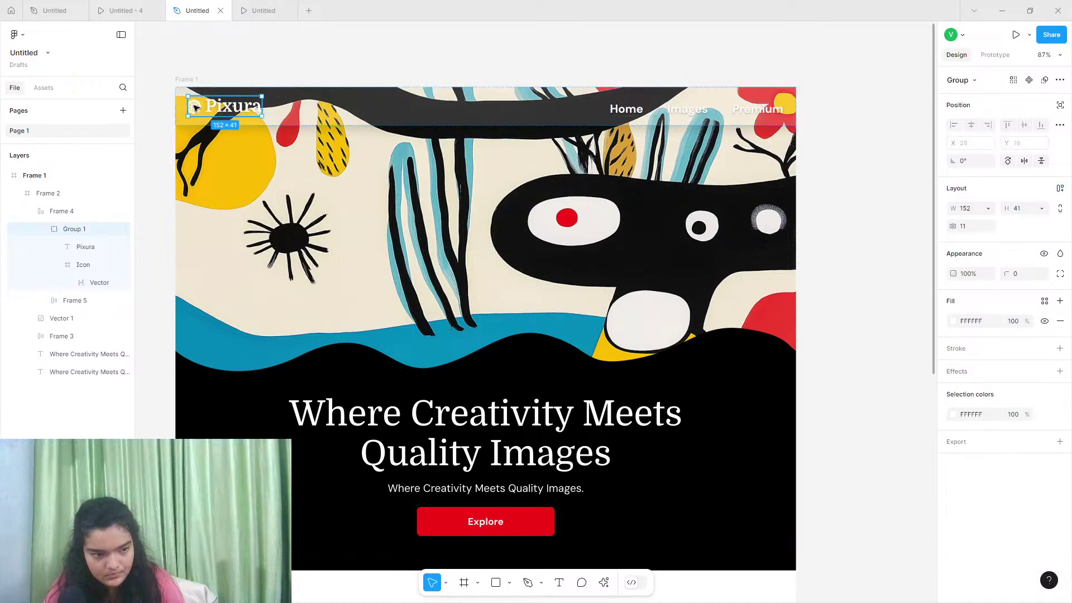
left_click(195, 107)
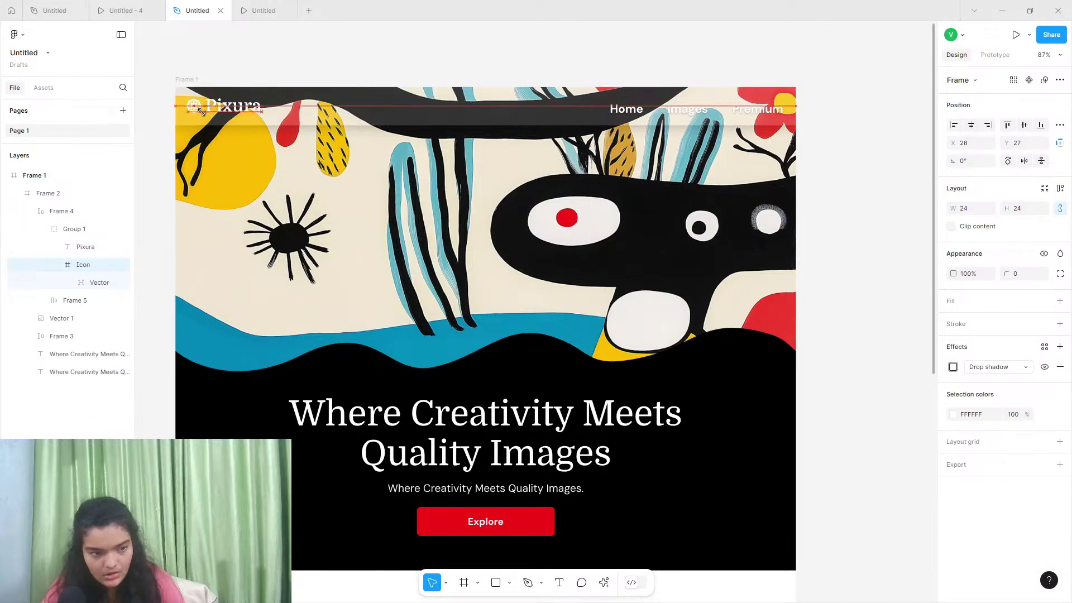
Set the navigation bar's auto layout alignment to vertically centred for the logo and the links
left_click(84, 229)
left_click(83, 216)
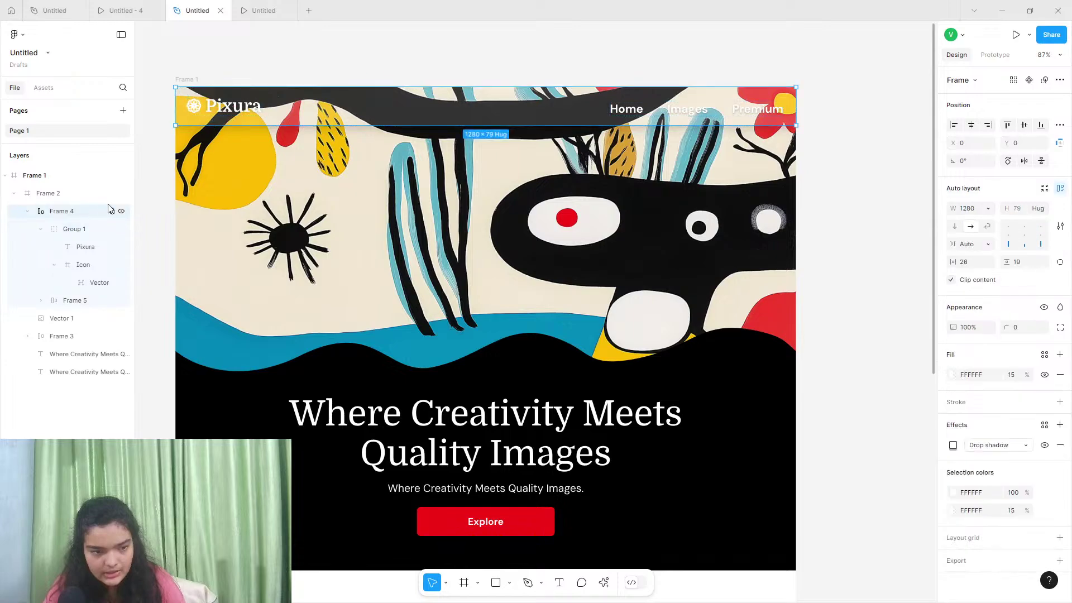
left_click(684, 111)
left_click(684, 111)
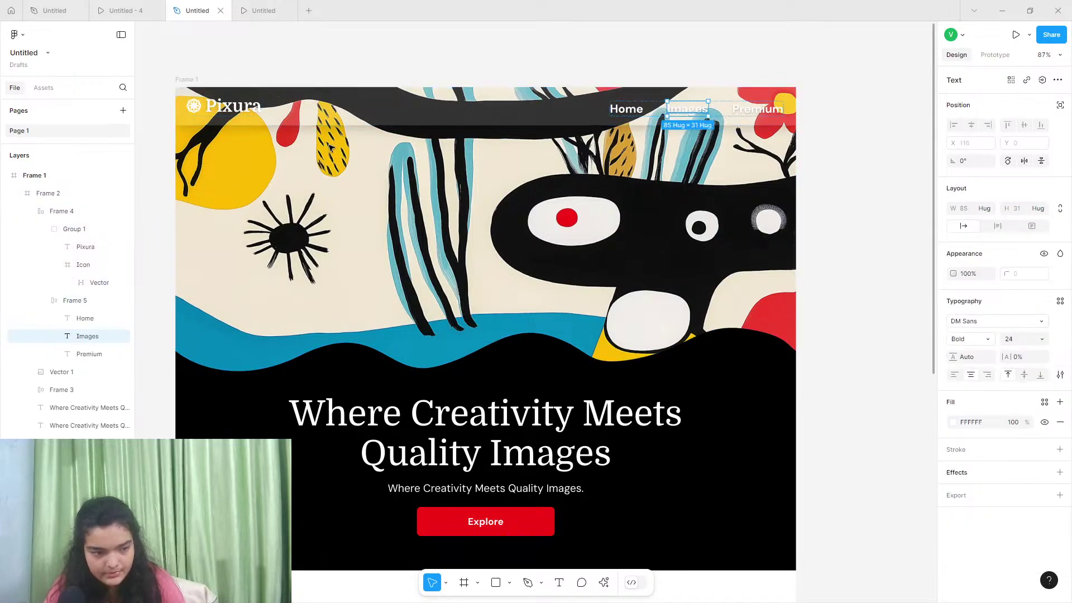
left_click(61, 215)
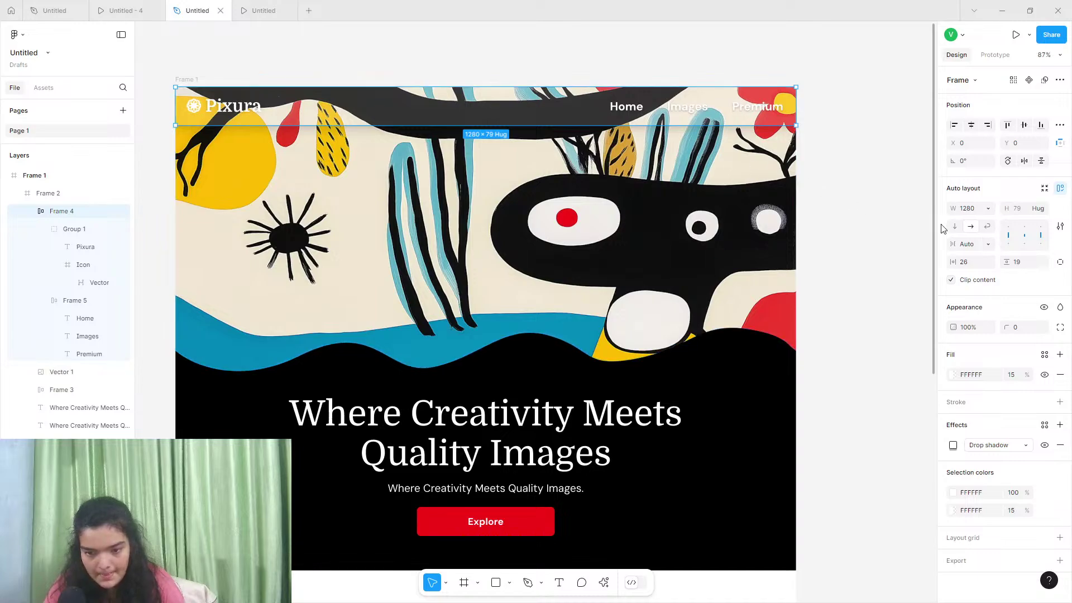
left_click(893, 283)
scroll(893, 283, "down", 5)
scroll(686, 270, "up", 5)
scroll(340, 144, "up", 5)
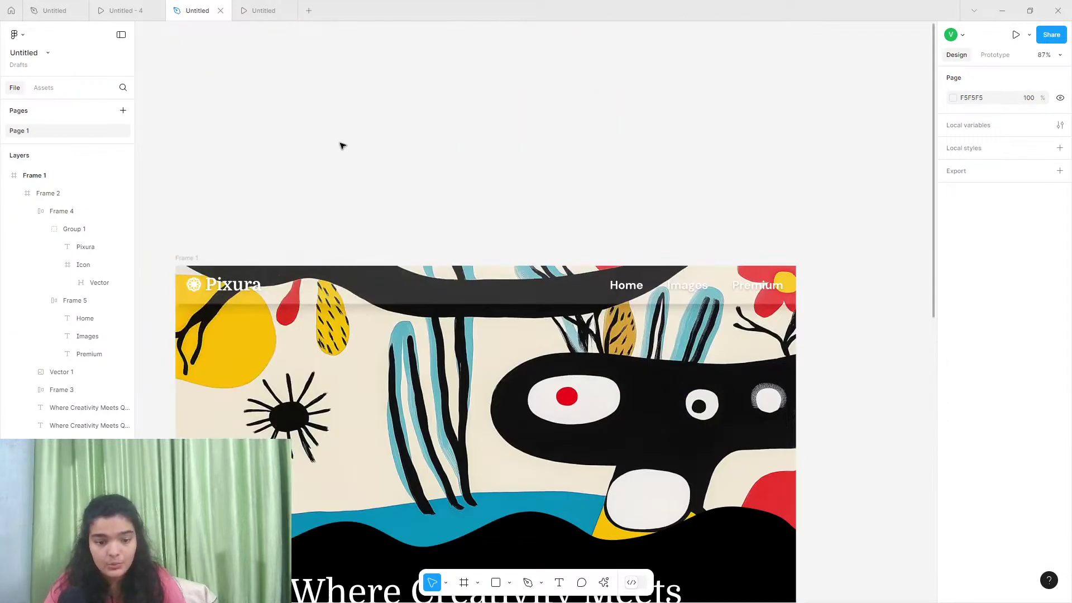
scroll(345, 148, "down", 5)
scroll(354, 158, "down", 1)
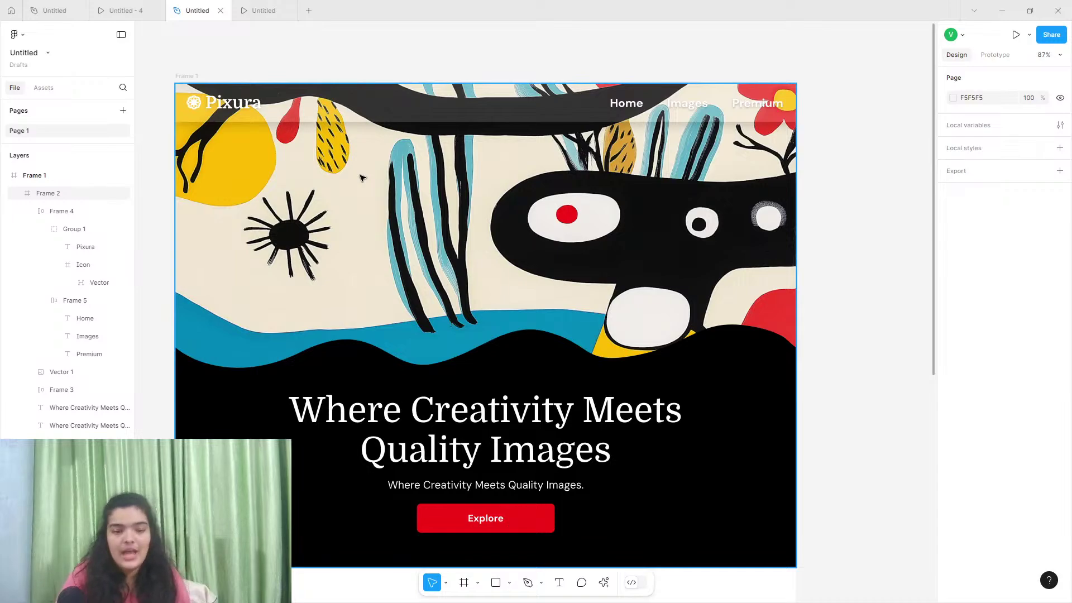
scroll(362, 178, "left", 2)
scroll(362, 177, "down", 1)
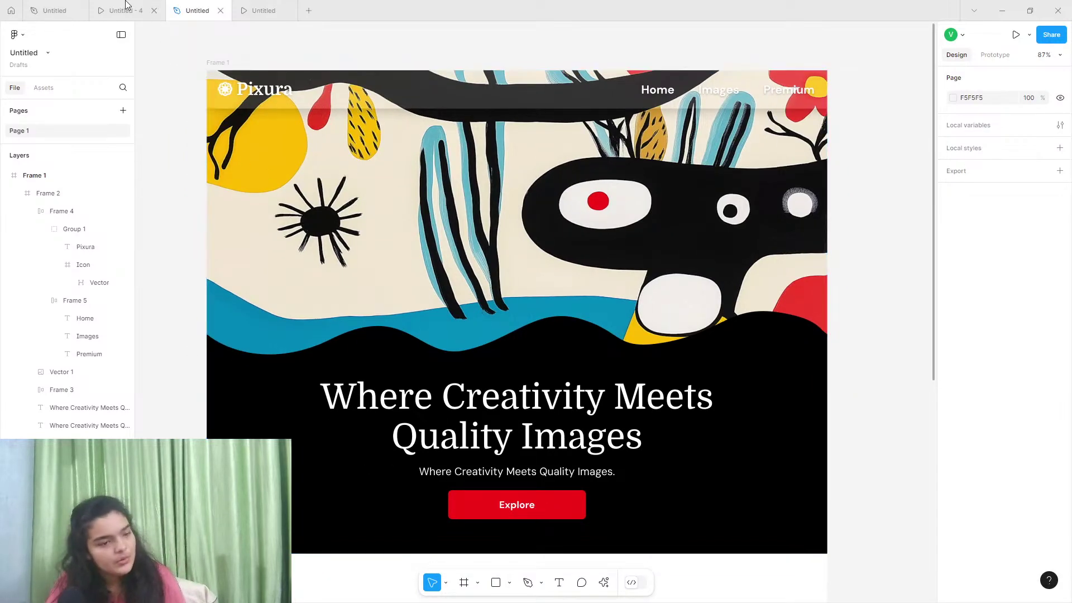
Examine the Our Purpose section below the hero in the reference prototype, and return to the working design
left_click(126, 10)
scroll(426, 359, "down", 5)
scroll(426, 359, "up", 3)
scroll(426, 359, "down", 3)
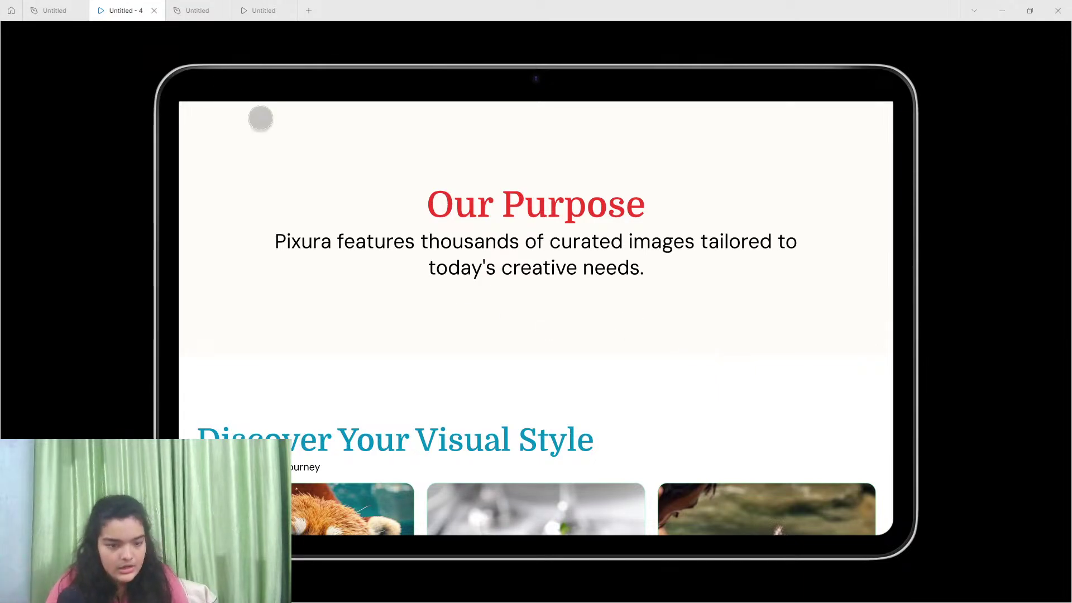
left_click(177, 7)
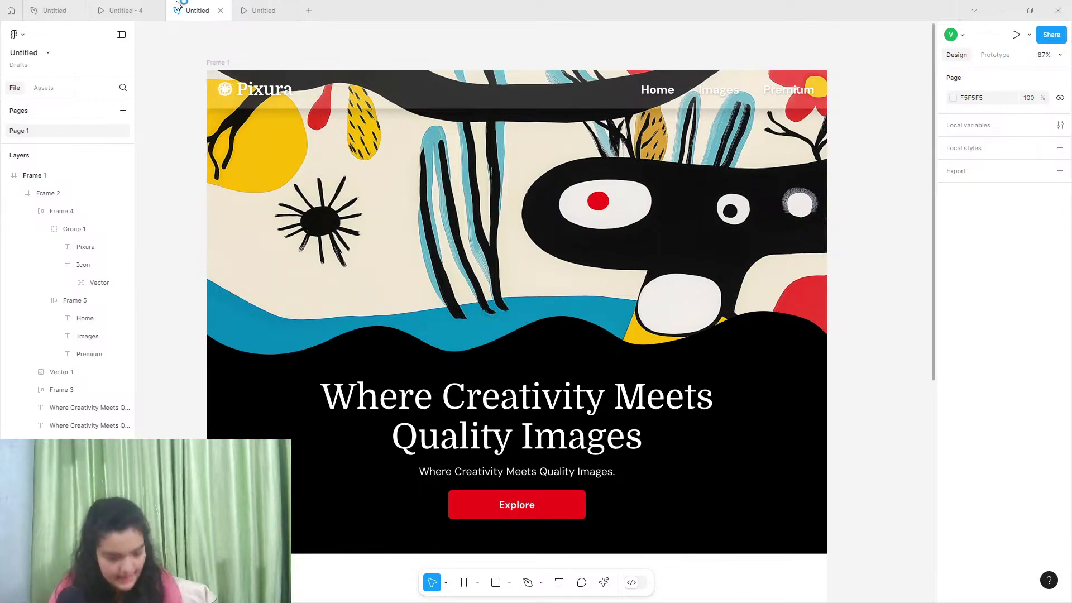
left_click(132, 10)
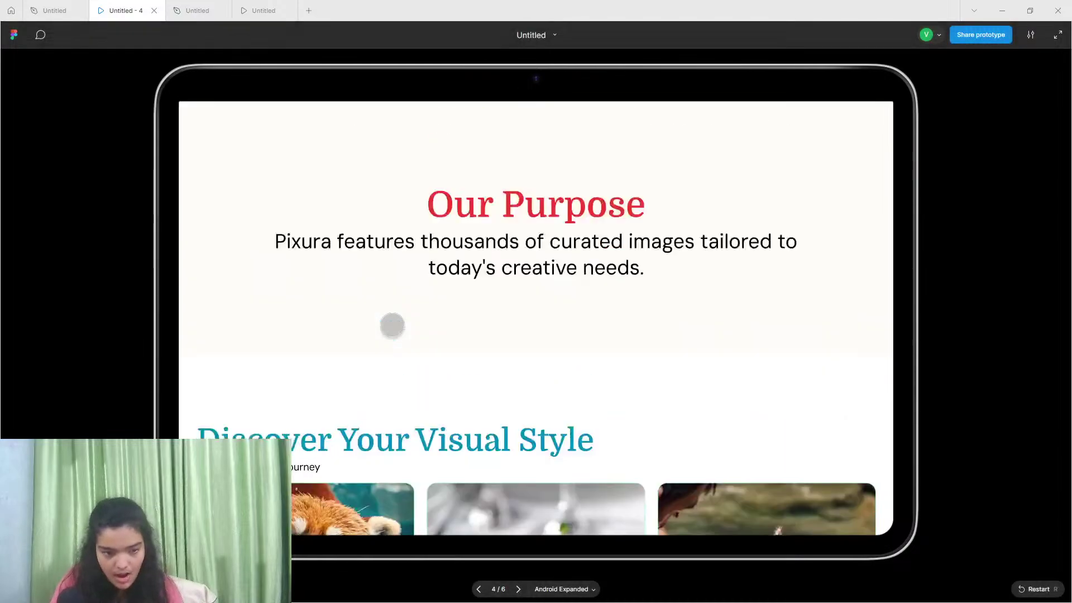
scroll(368, 304, "up", 2)
left_click(197, 10)
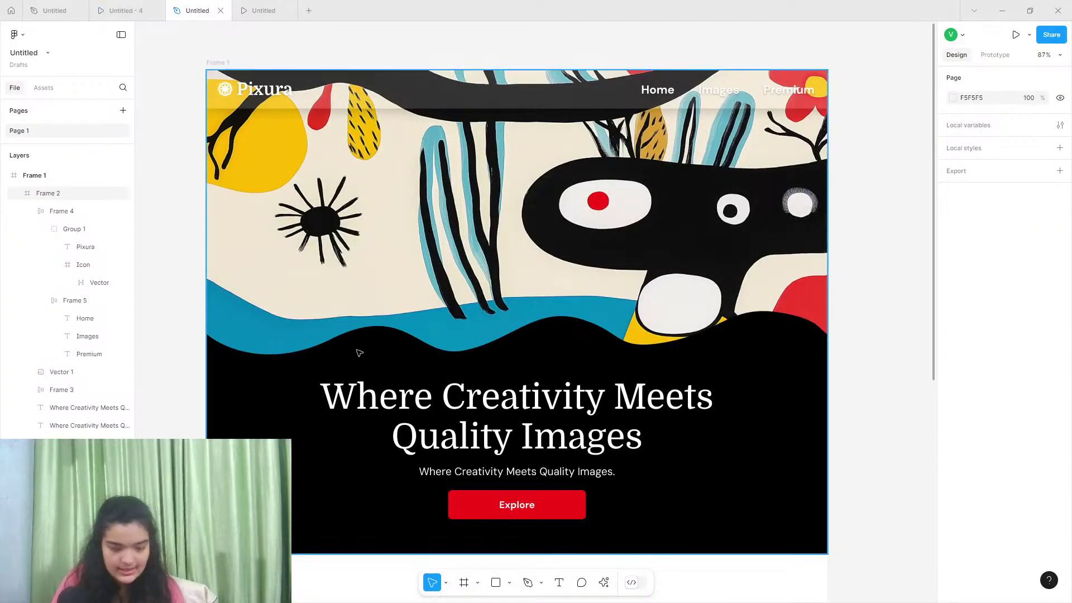
Draw a full-width frame about 1280 × 441 below the hero section, and shift it down to Y 997
scroll(445, 435, "left", 1)
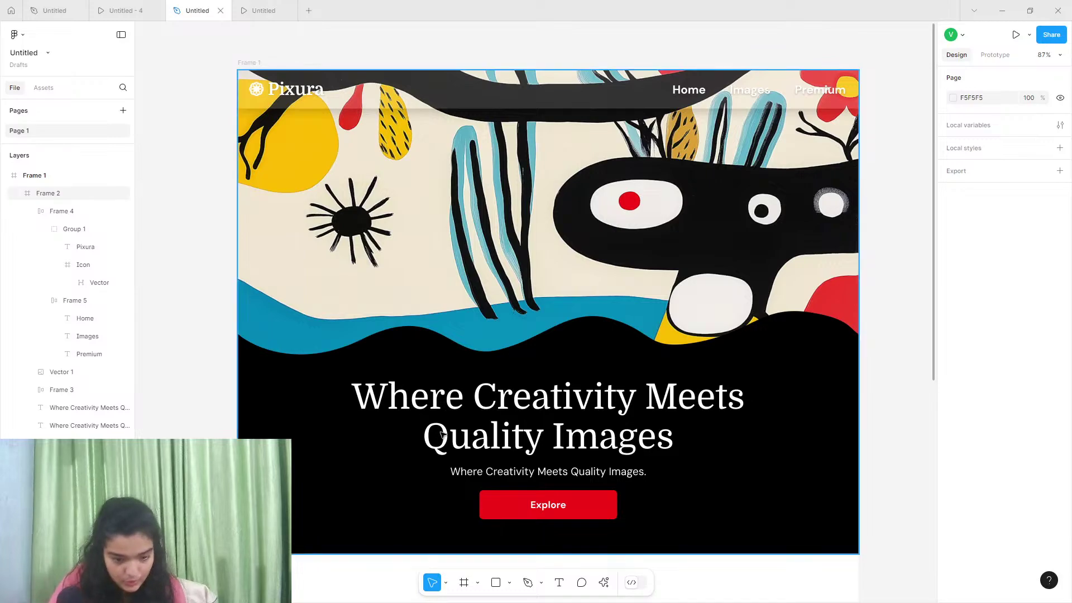
left_click(256, 60)
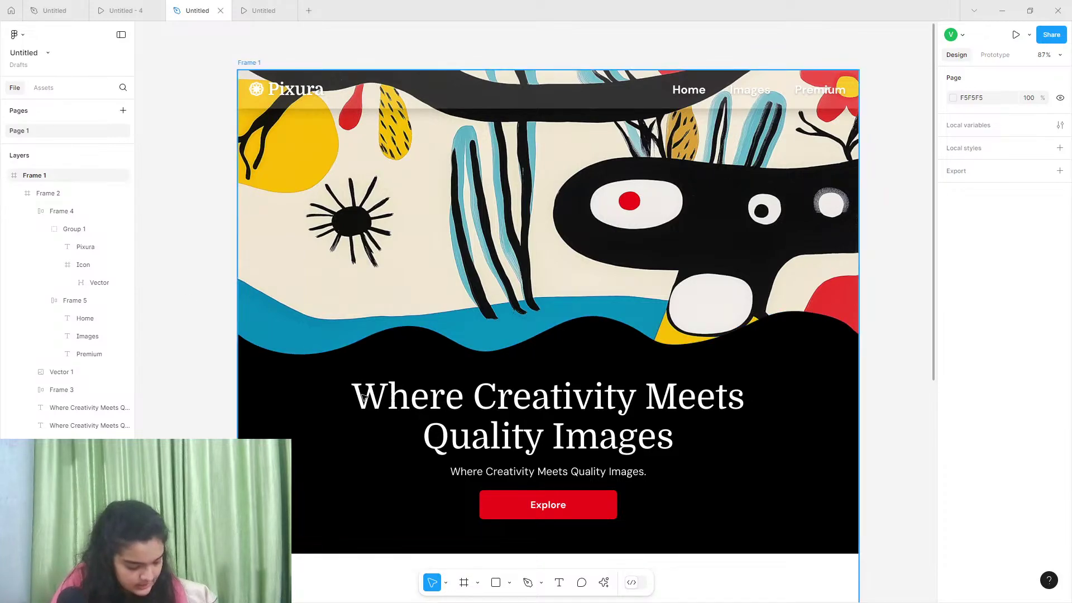
scroll(388, 404, "down", 3)
scroll(409, 502, "down", 2)
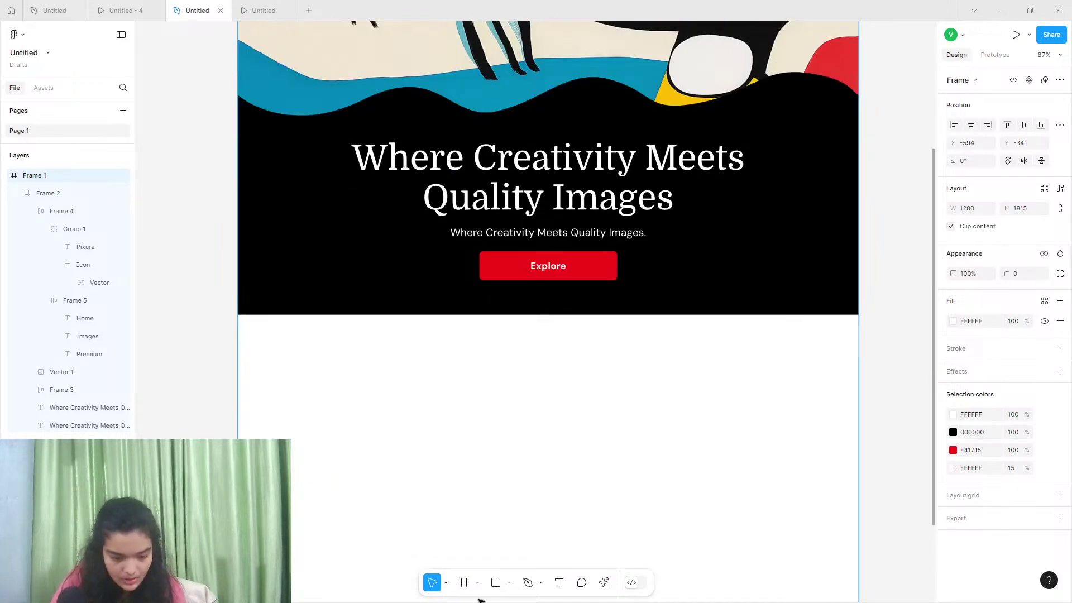
key("f")
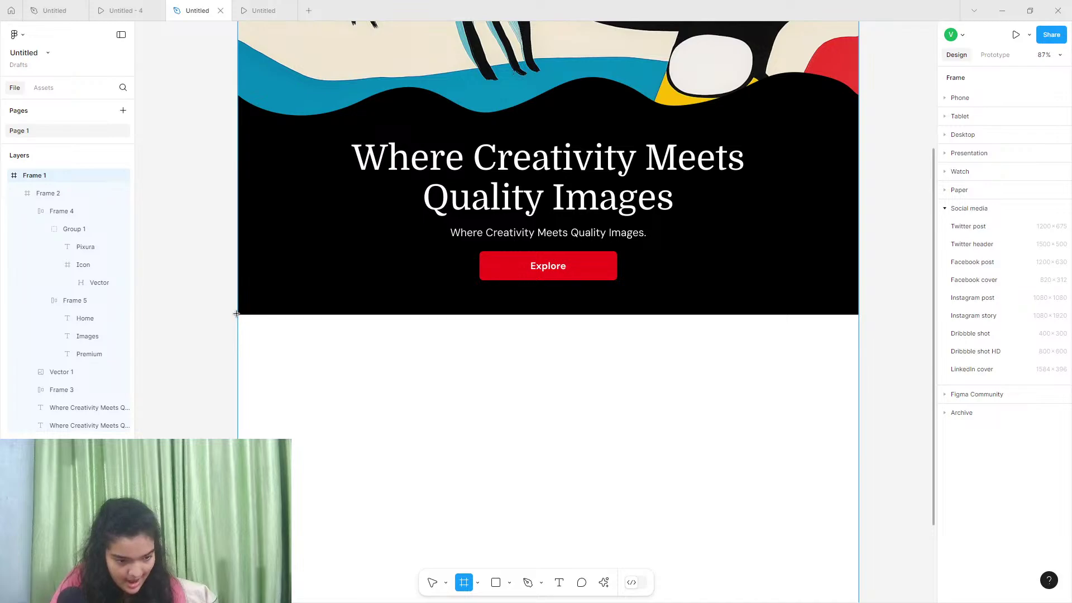
left_click_drag(236, 313, 858, 527)
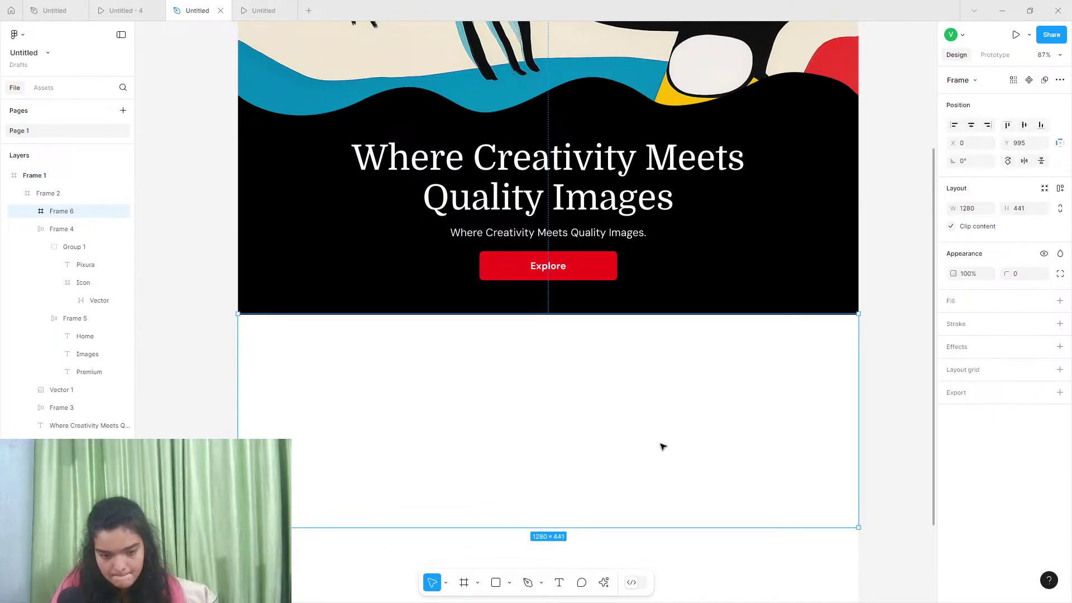
left_click_drag(663, 446, 663, 448)
scroll(687, 452, "down", 1)
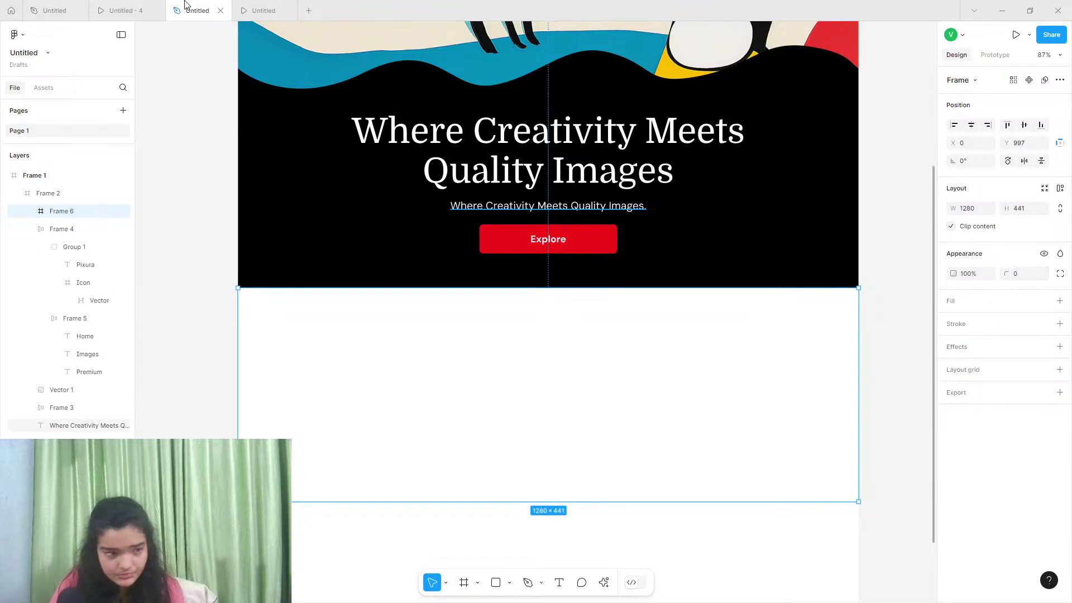
Inspect the background fill of the Our Purpose section in the reference design file, and return to the working design
left_click(71, 10)
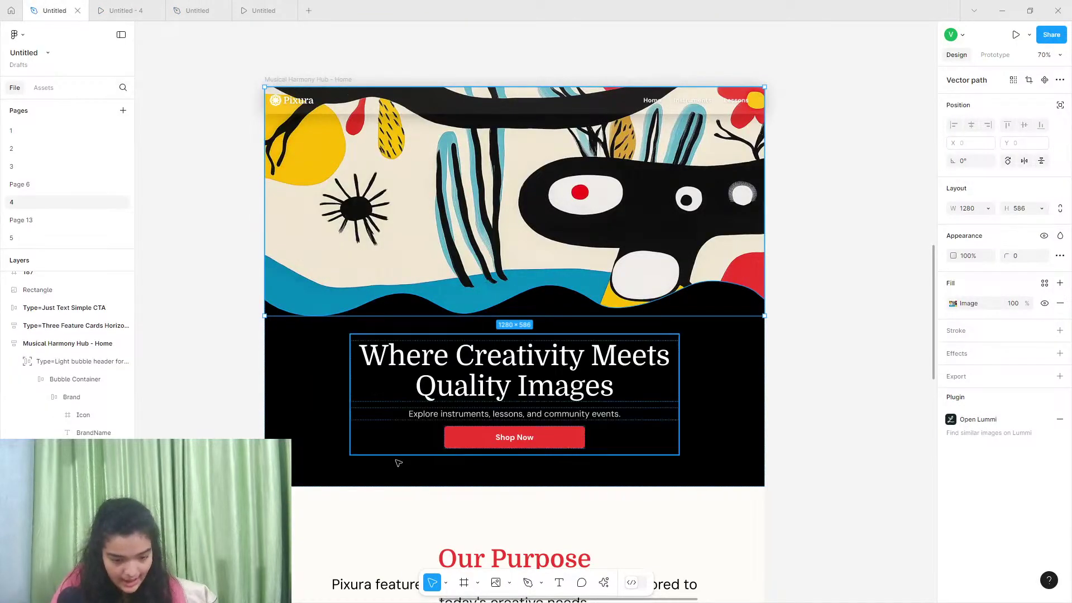
scroll(397, 455, "down", 1)
left_click(712, 496)
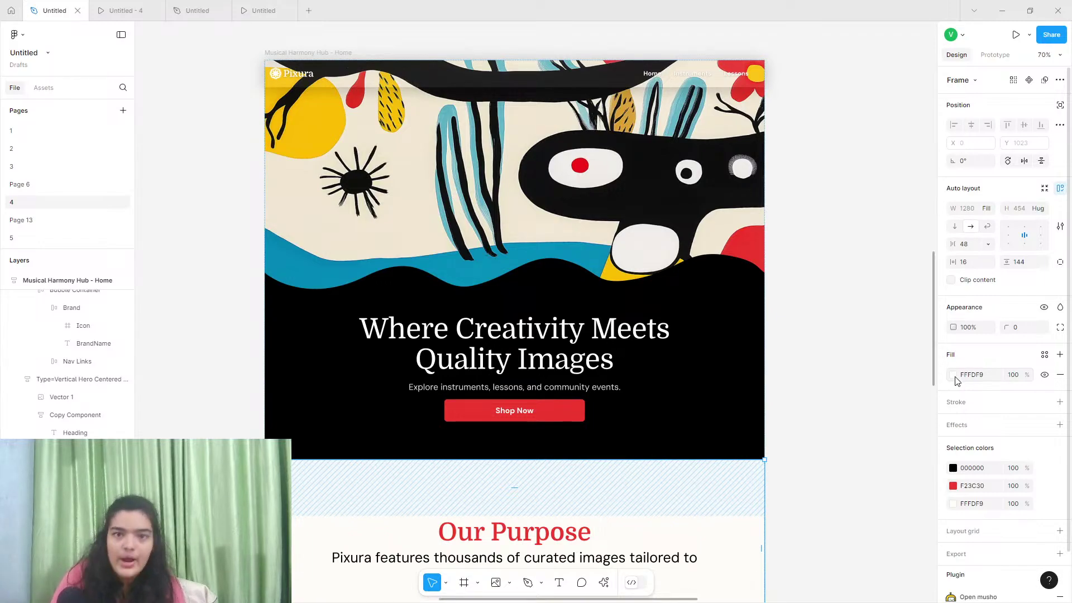
left_click(198, 10)
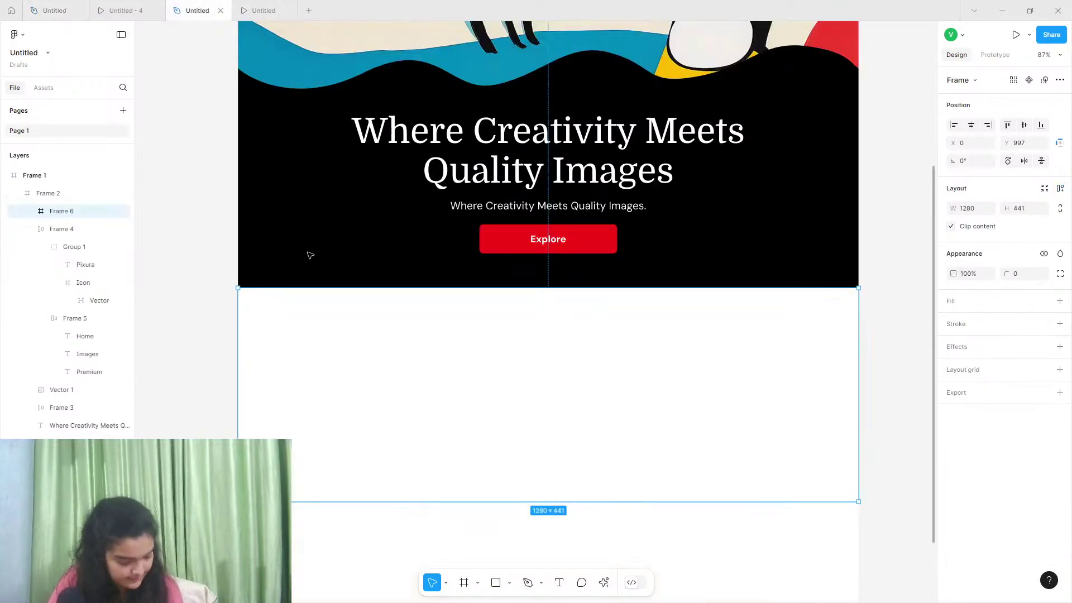
Add a solid fill to the new section frame below the hero, sampling the cream colour F3E9D6 from the hero illustration
scroll(390, 335, "down", 1)
scroll(740, 309, "up", 5)
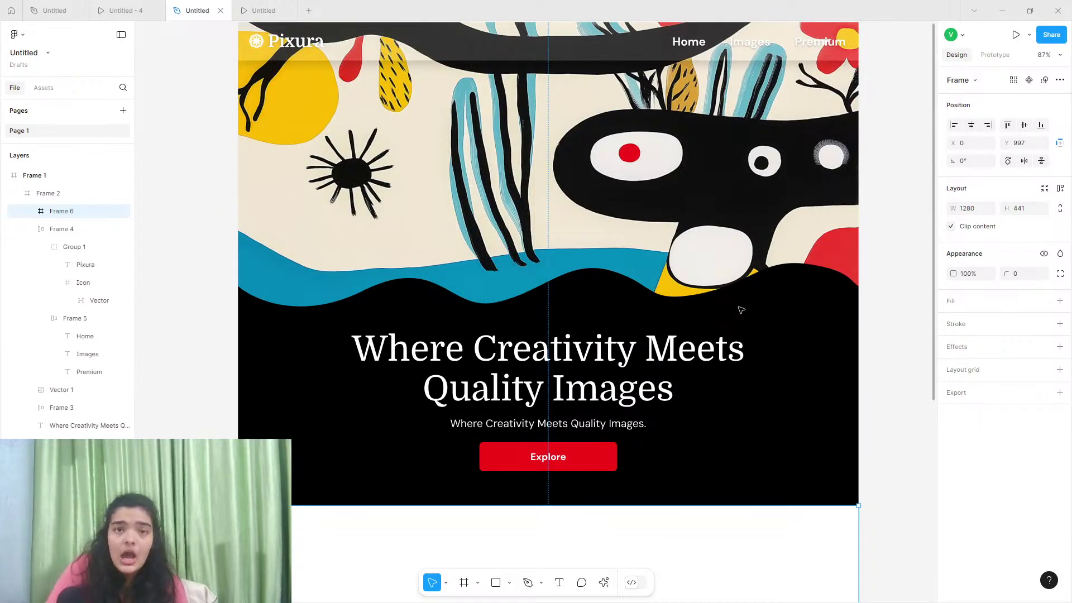
scroll(741, 309, "down", 4)
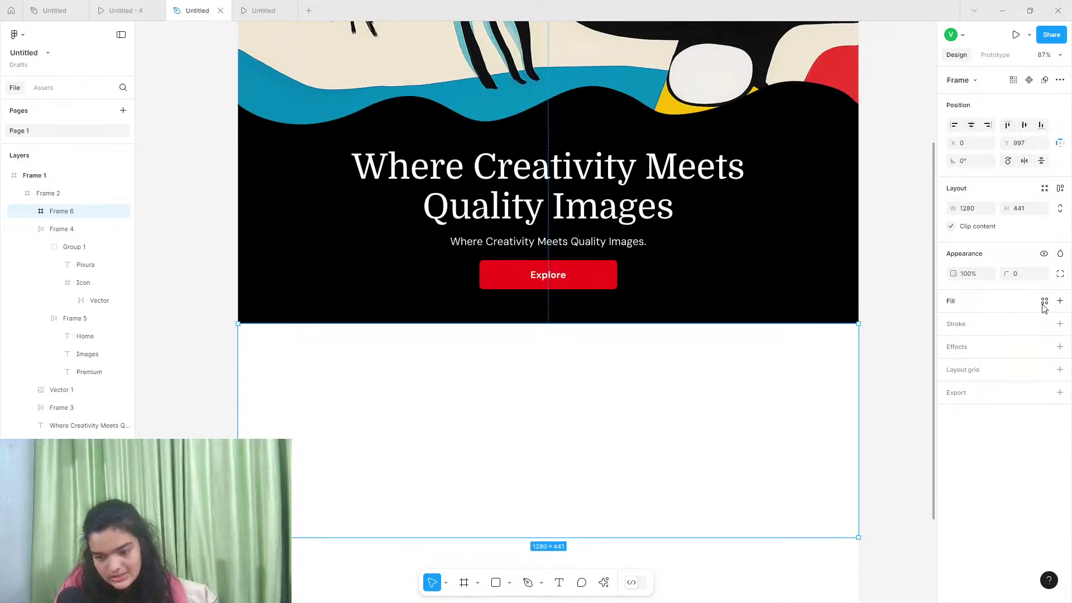
left_click(1061, 301)
left_click(954, 321)
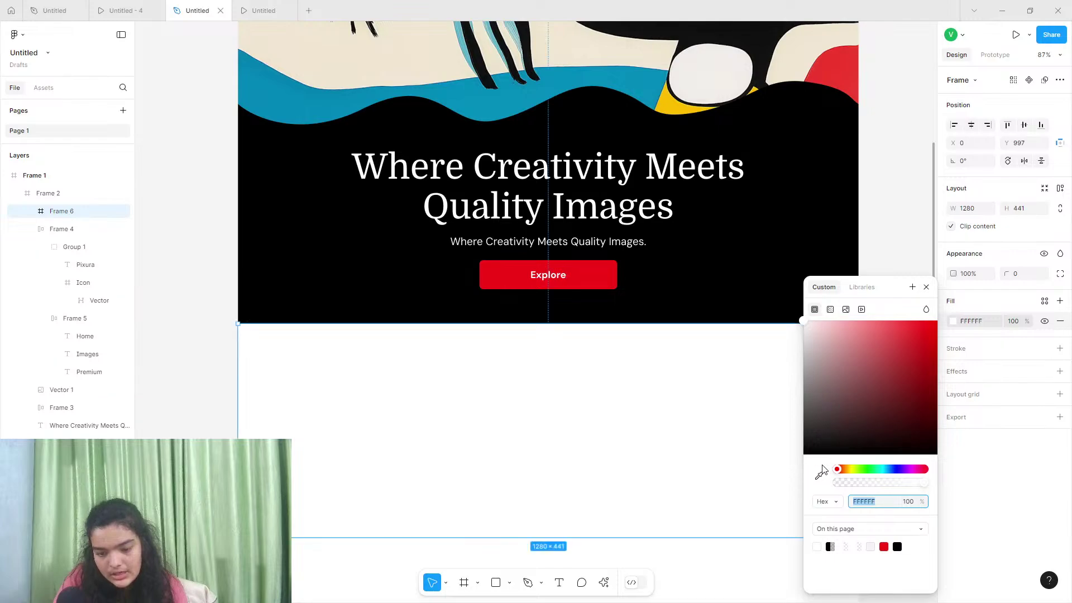
left_click(819, 475)
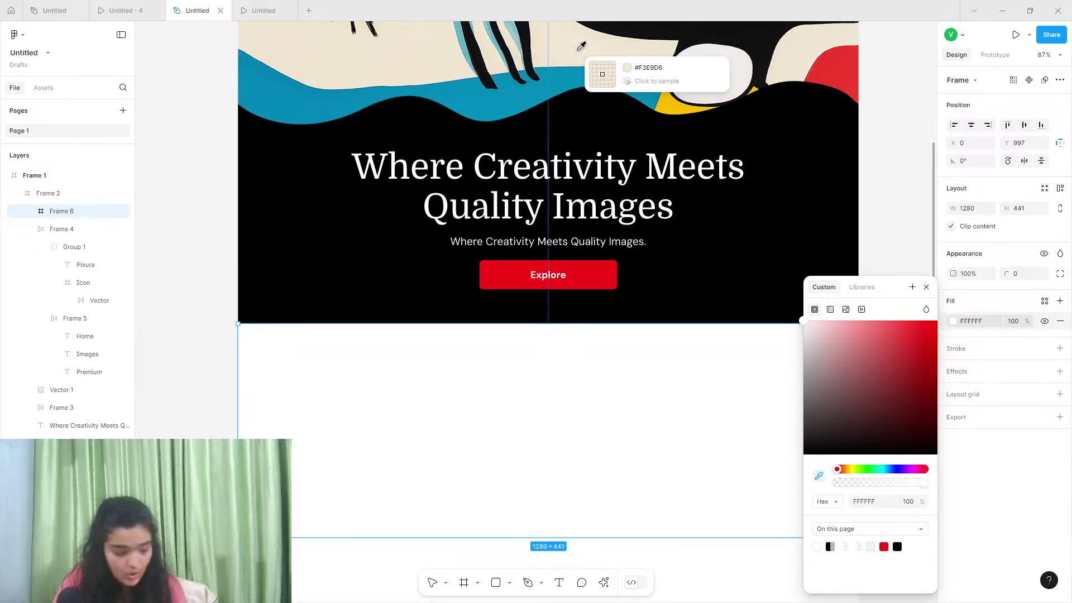
left_click(581, 42)
scroll(581, 42, "down", 2)
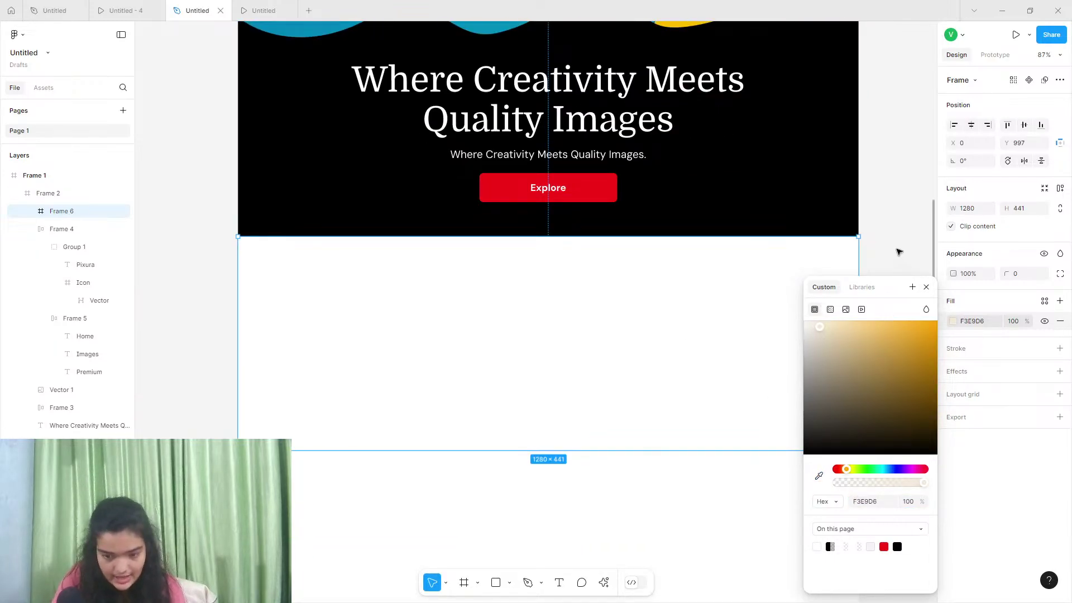
left_click(896, 251)
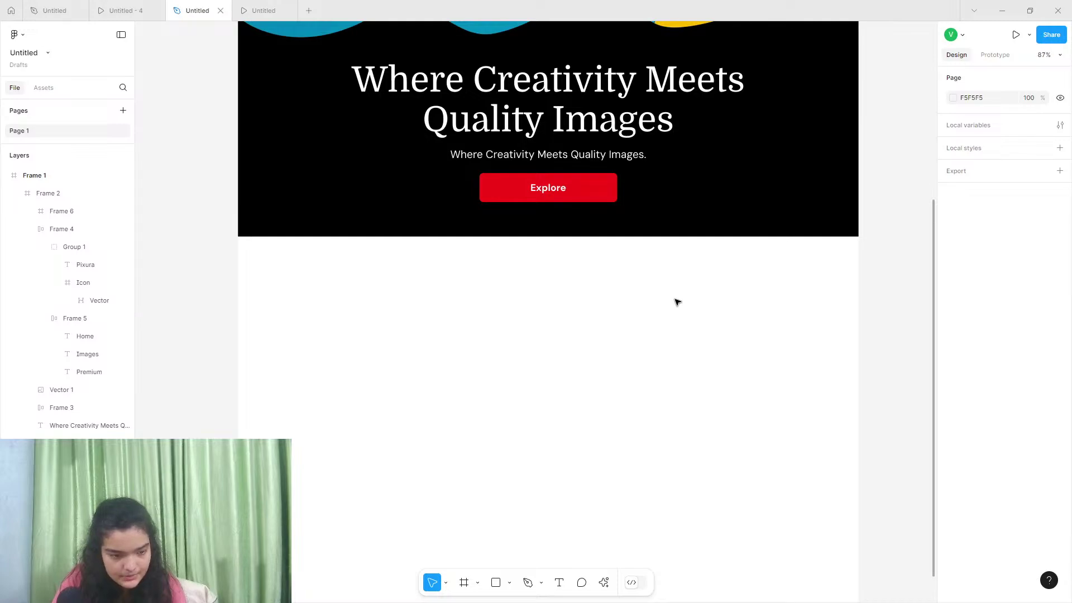
Move Frame 6 out of Frame 2 so it sits directly inside Frame 1, and collapse Frame 2's layers
left_click(19, 193)
left_click(18, 193)
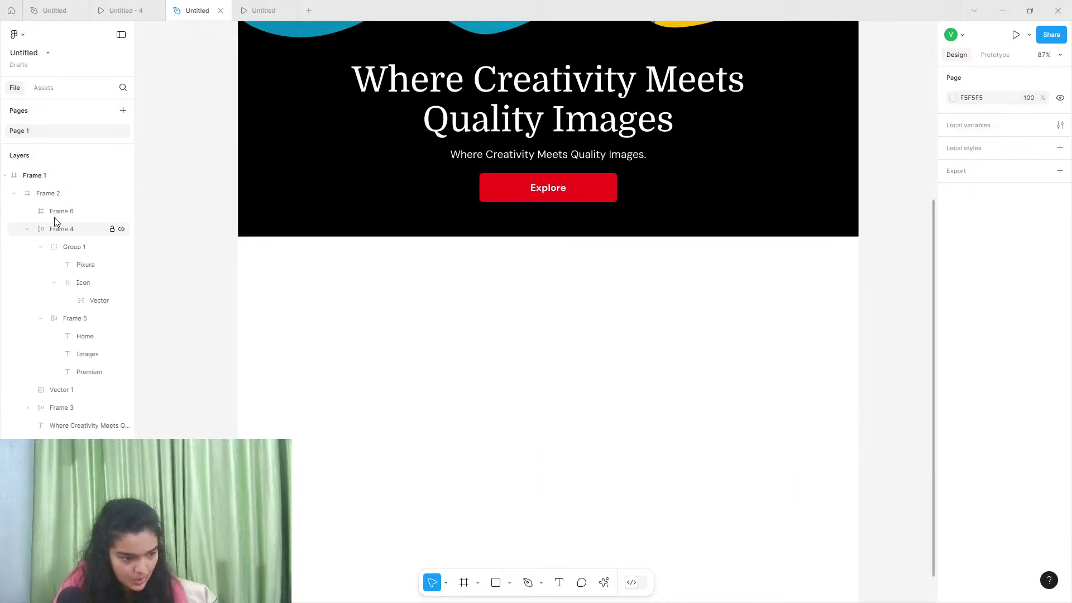
left_click_drag(56, 215, 51, 190)
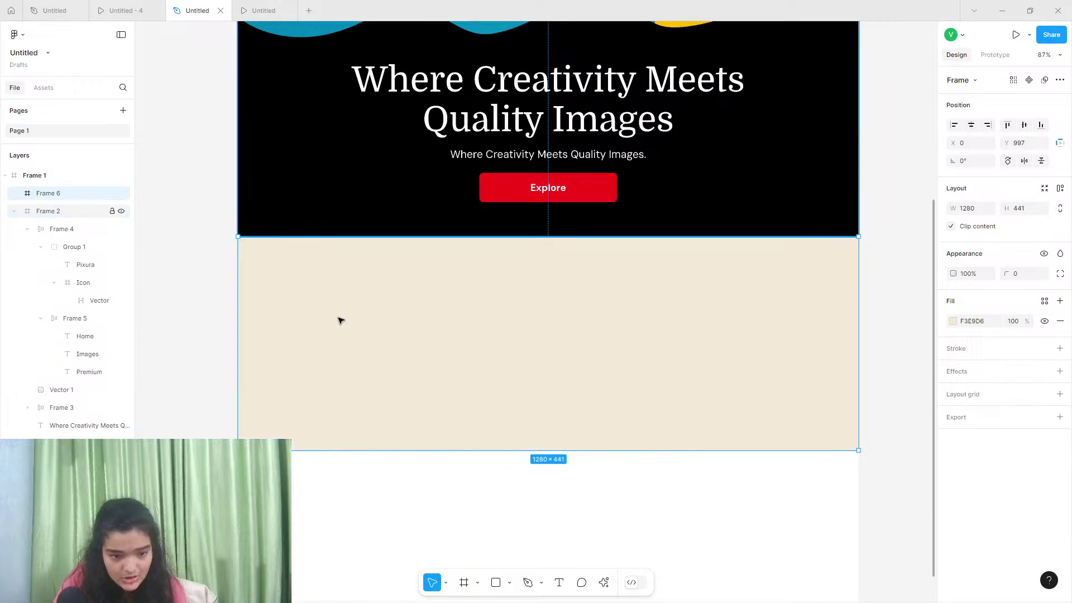
left_click(15, 211)
Lighten the fill of the section frame below the hero to FFF7E8
left_click(953, 321)
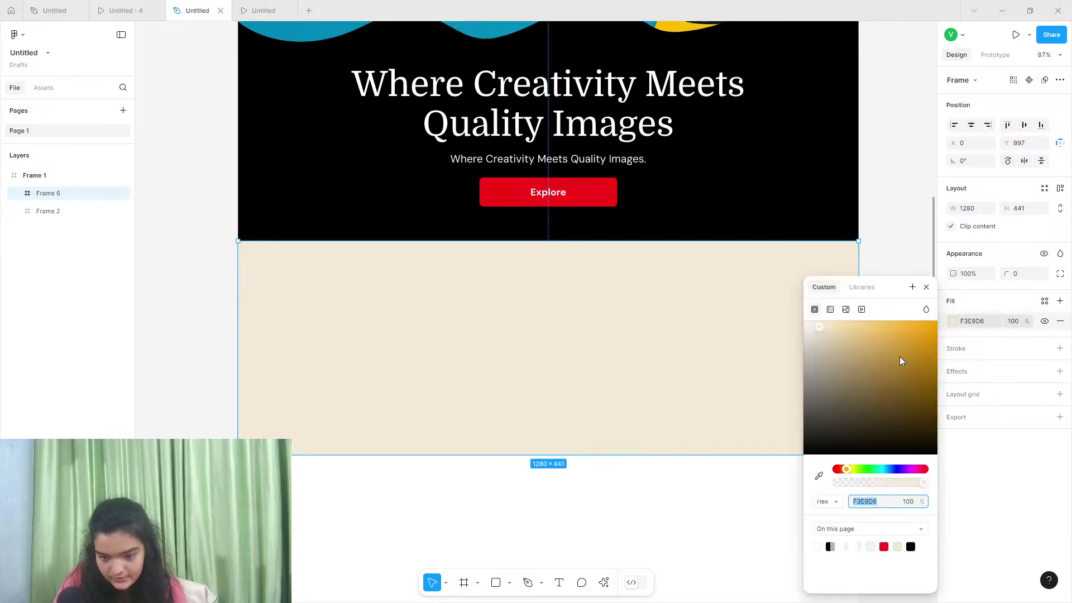
left_click_drag(819, 331, 818, 313)
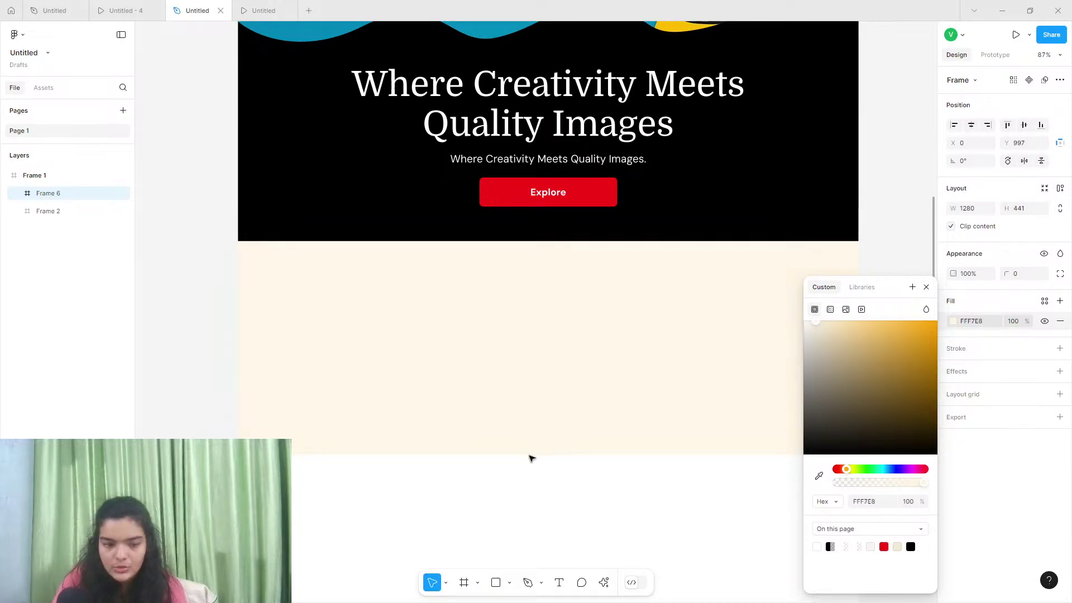
left_click(499, 474)
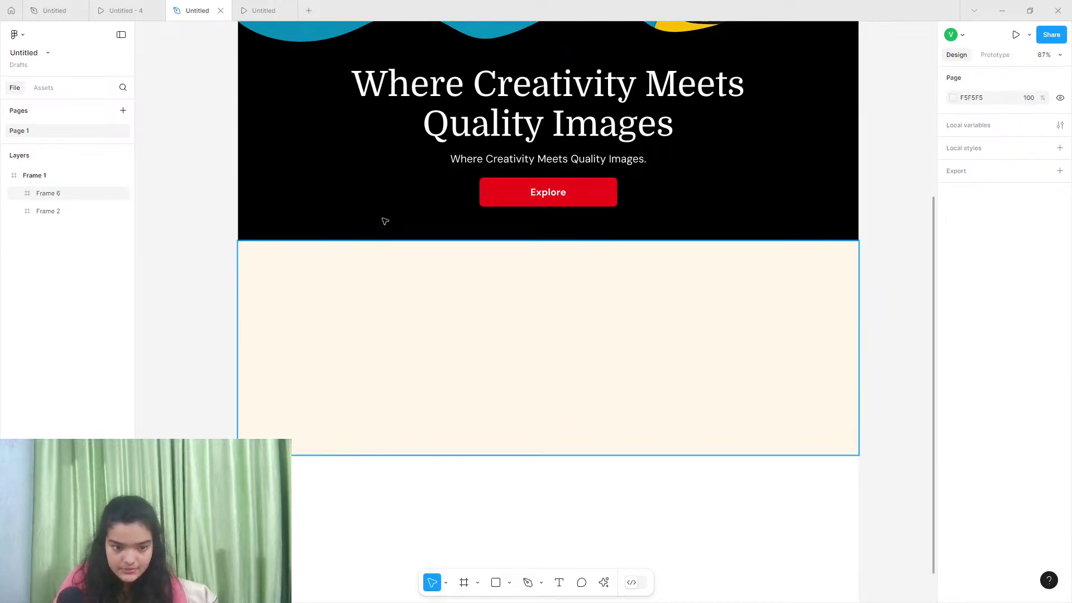
left_click(155, 8)
left_click(183, 9)
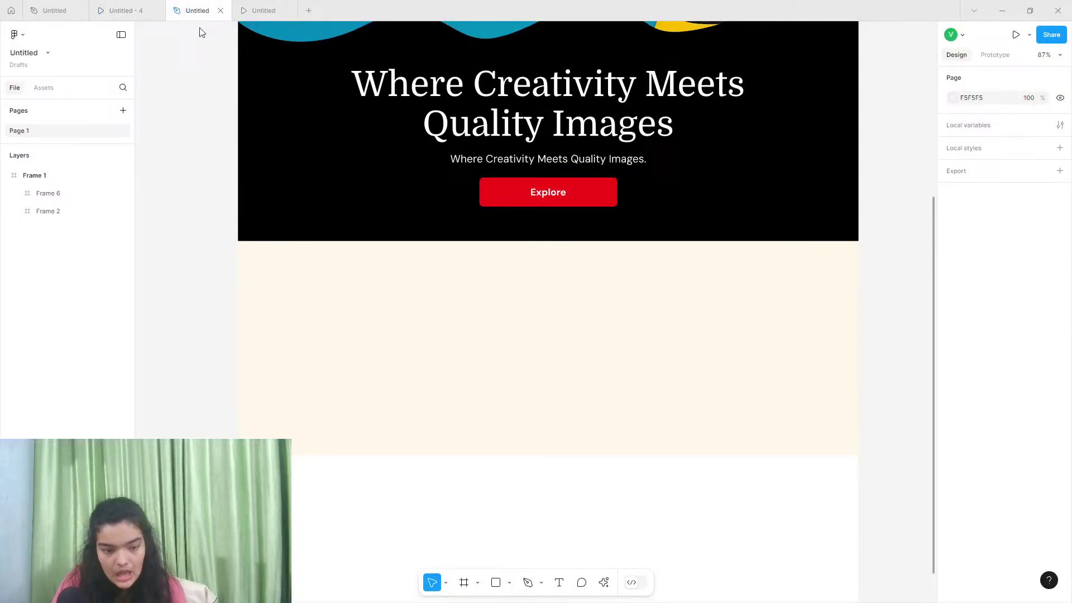
Duplicate the hero's heading and subtitle together into the cream section, horizontally centred
left_click(456, 91)
double_click(455, 91)
double_click(455, 91)
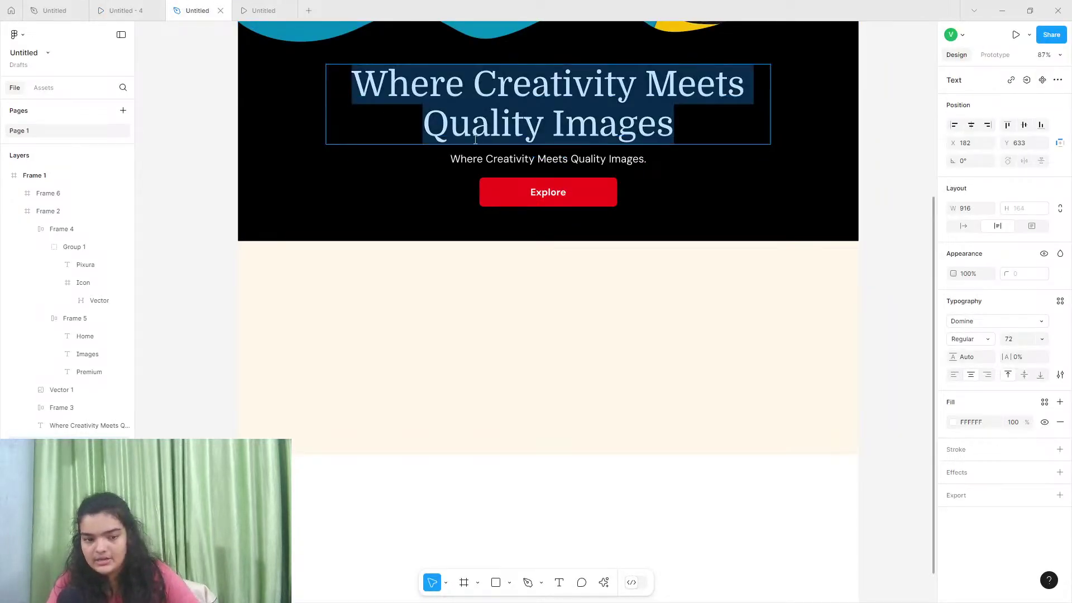
key("Escape")
left_click(479, 163)
left_click(483, 127, "shift")
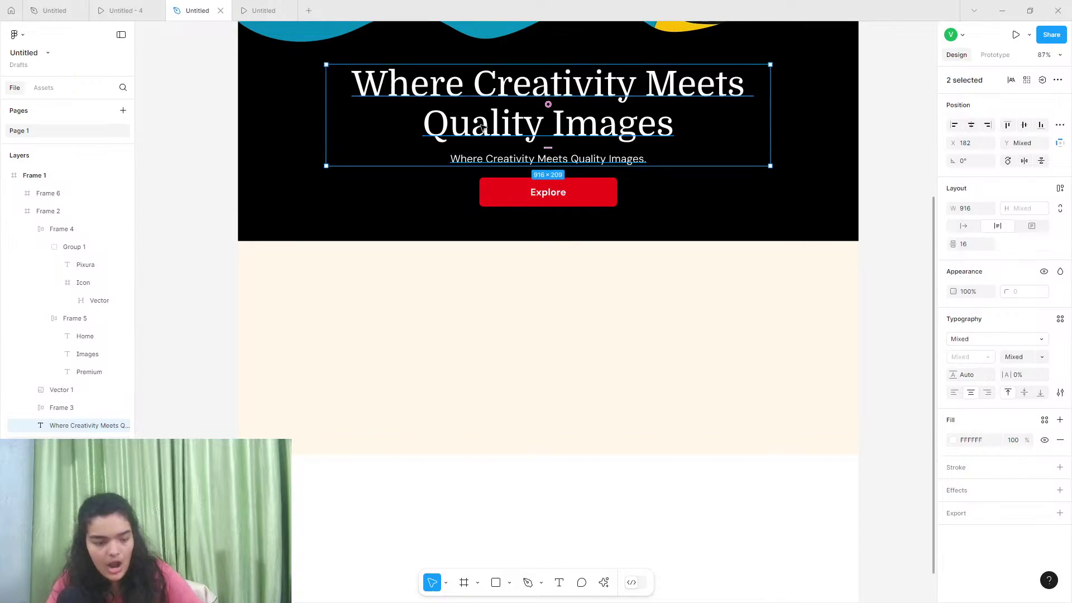
left_click_drag(483, 127, 488, 326)
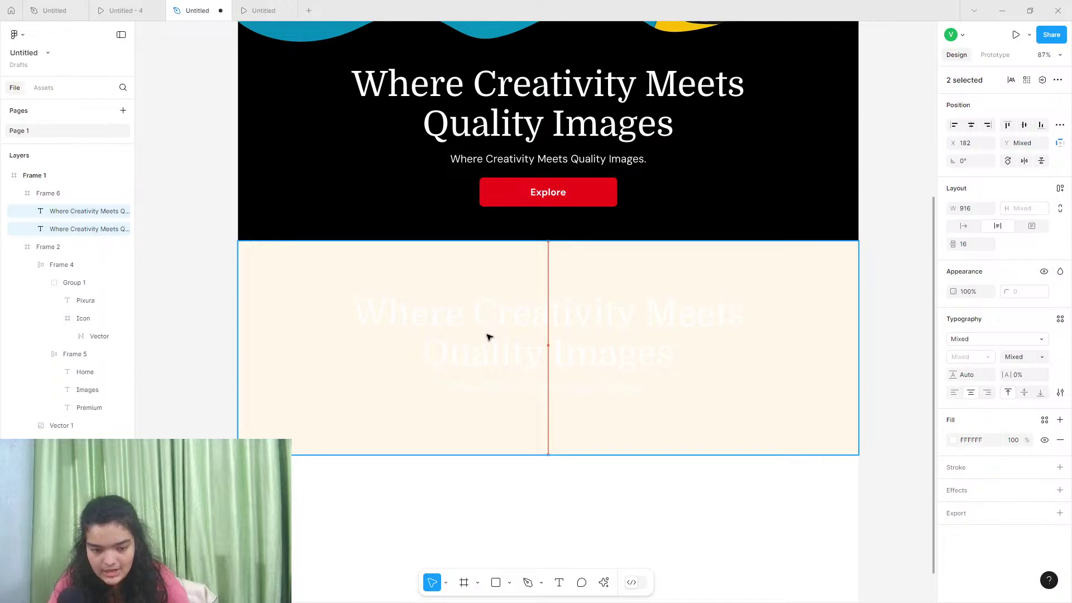
Replace the duplicated heading's text with "Our Purpose"
double_click(488, 337)
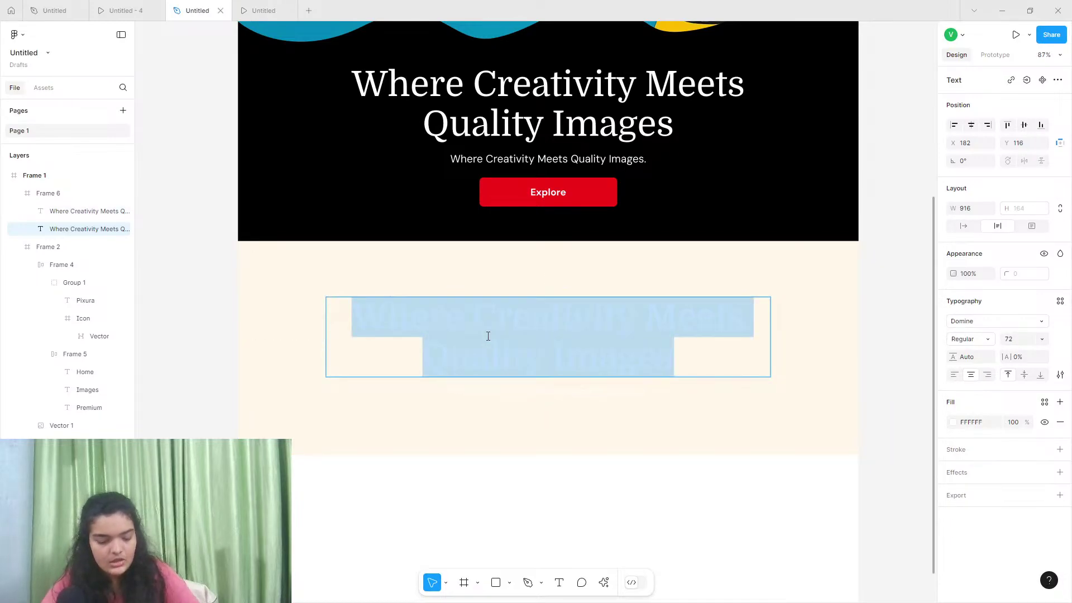
type("Our Purpose")
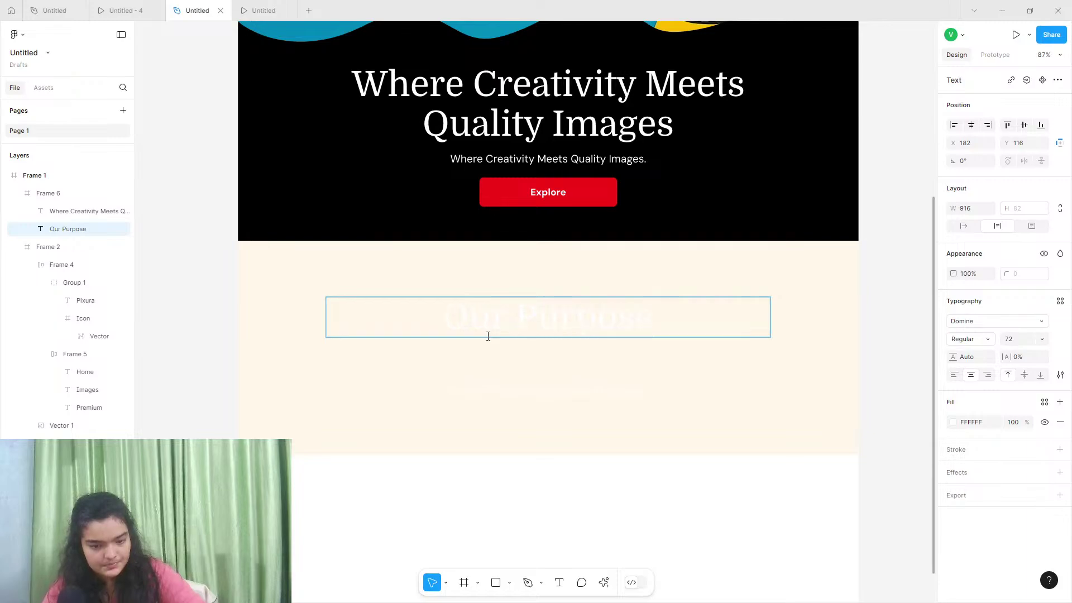
key("Escape")
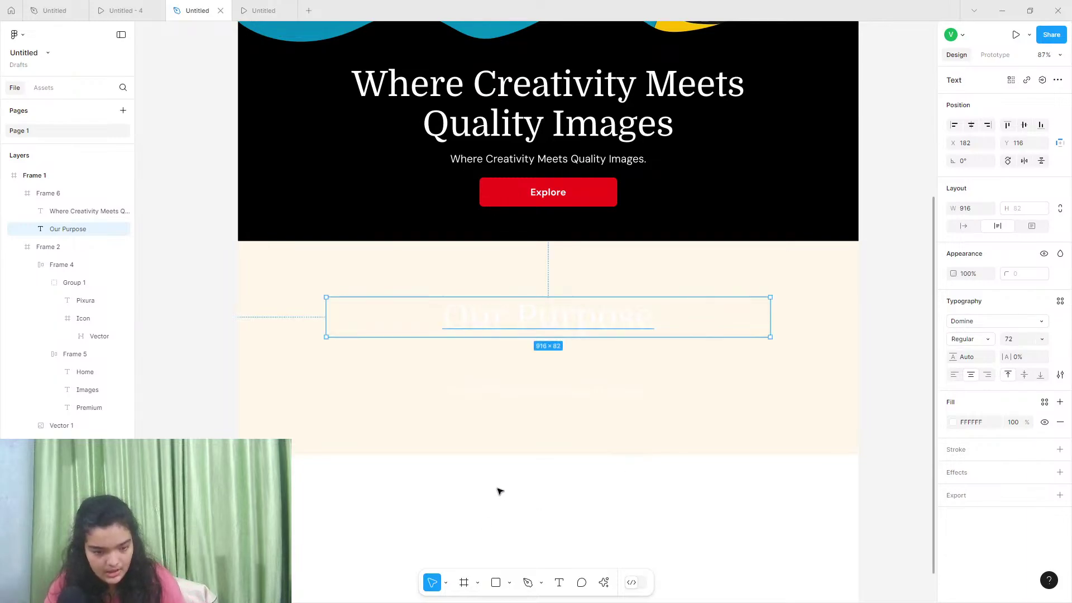
Change the Our Purpose heading's fill to the page's red F41715, and move the heading down to about Y 139
left_click(953, 422)
left_click(898, 547)
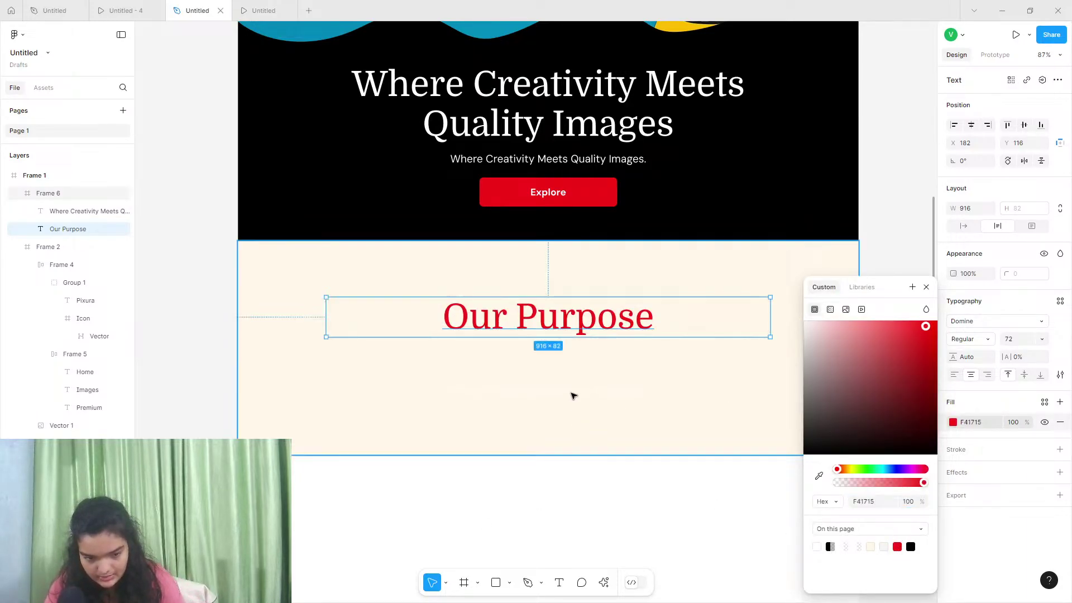
left_click_drag(579, 321, 552, 333)
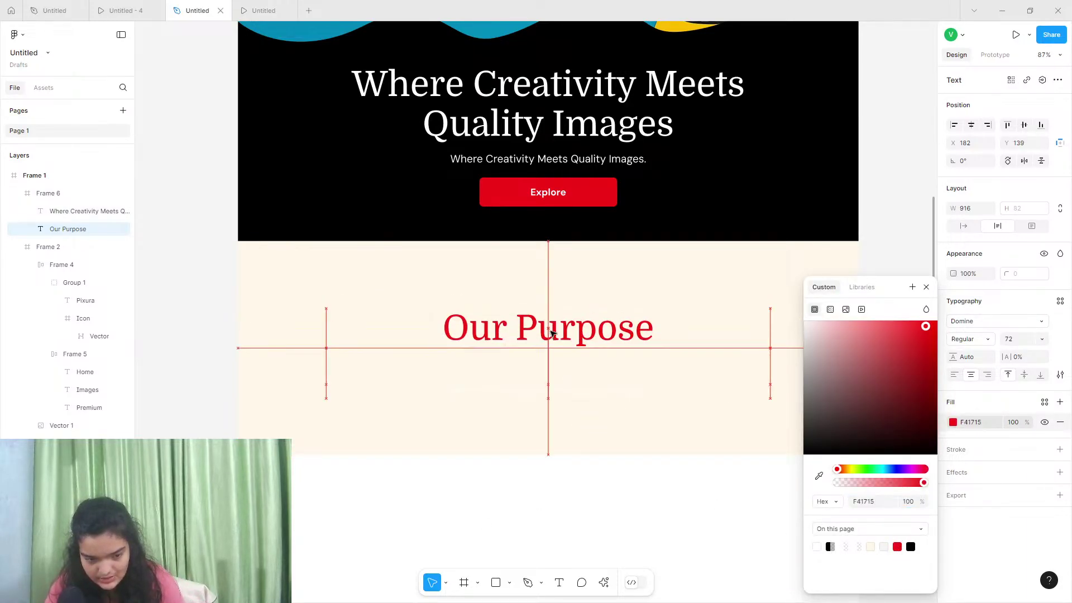
Set the font size of the duplicated subtitle in the cream section to 32
double_click(570, 394)
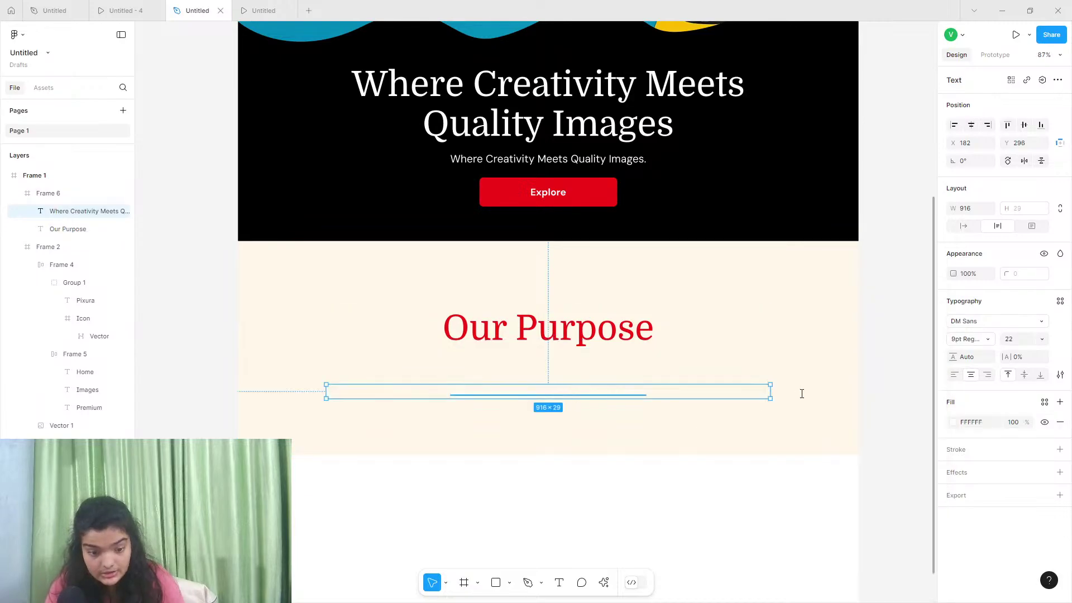
left_click(1041, 340)
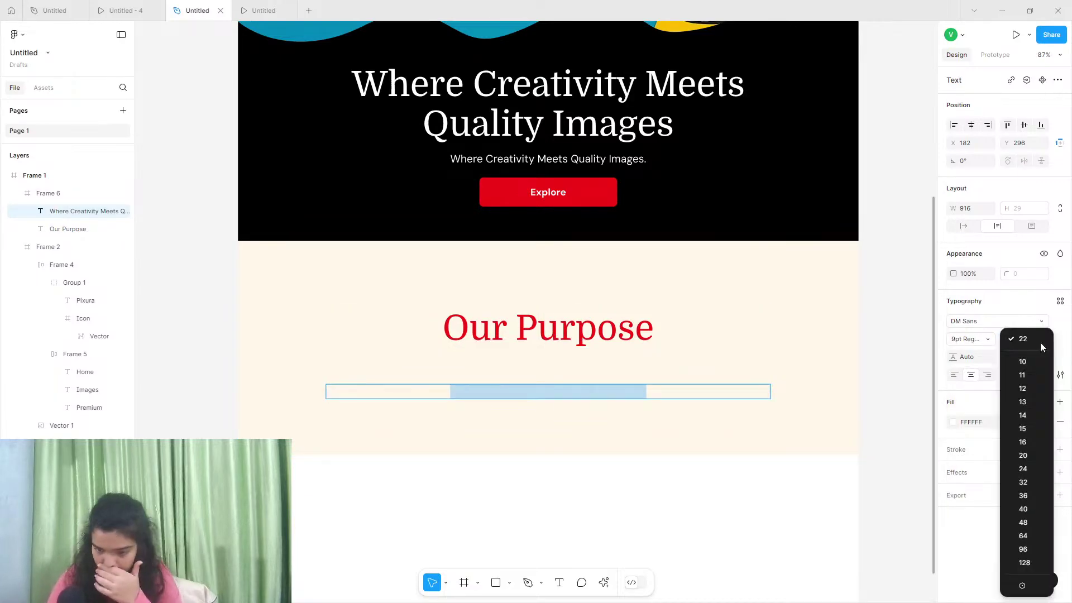
left_click(1026, 484)
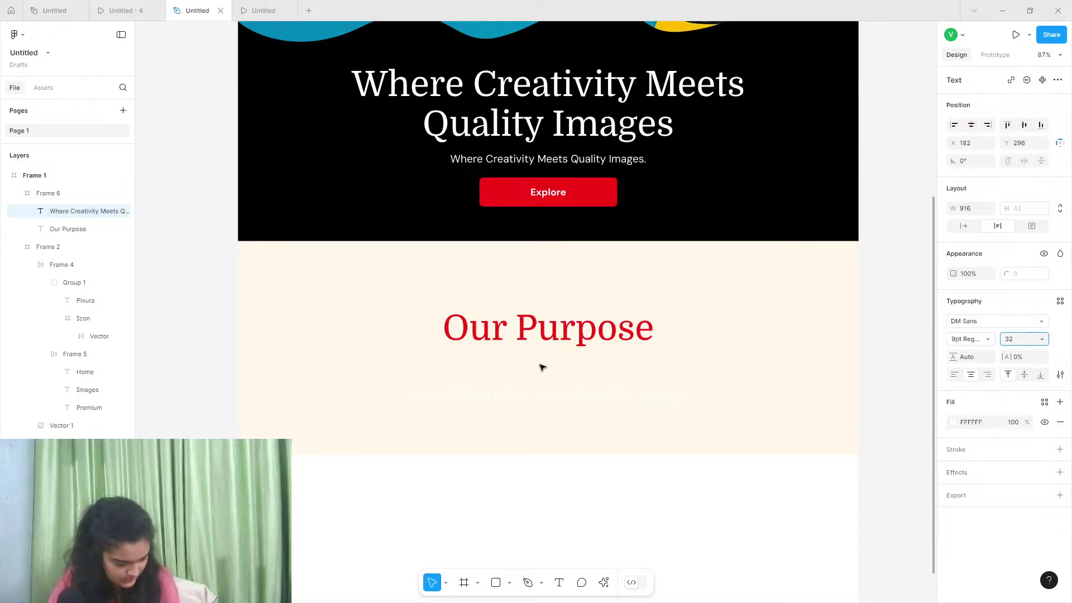
Copy the paragraph text below the Our Purpose heading in the reference design file
left_click(121, 10)
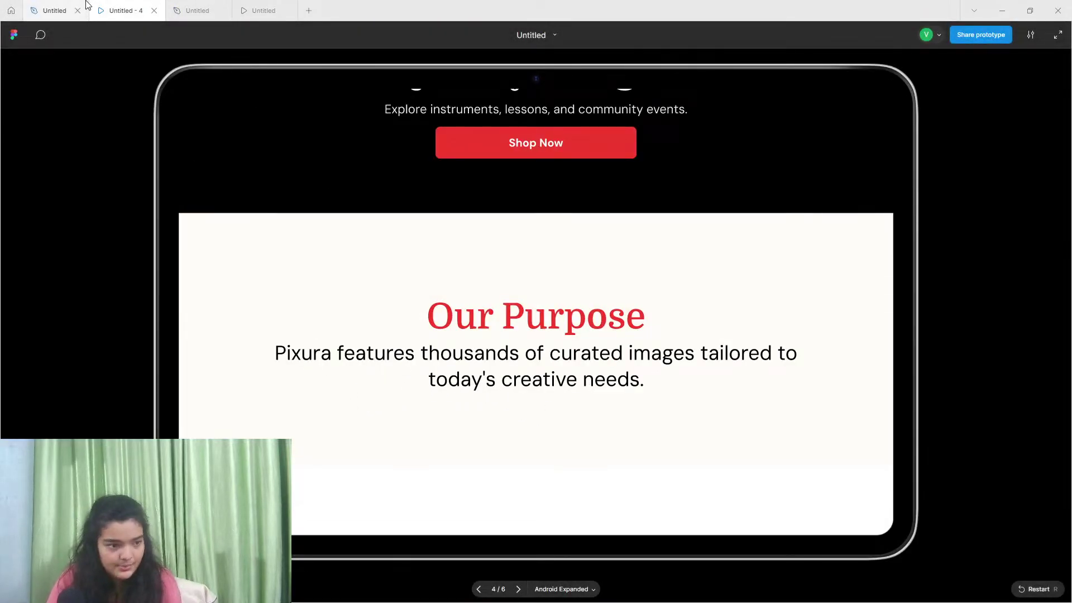
left_click(81, 11)
scroll(467, 489, "down", 3)
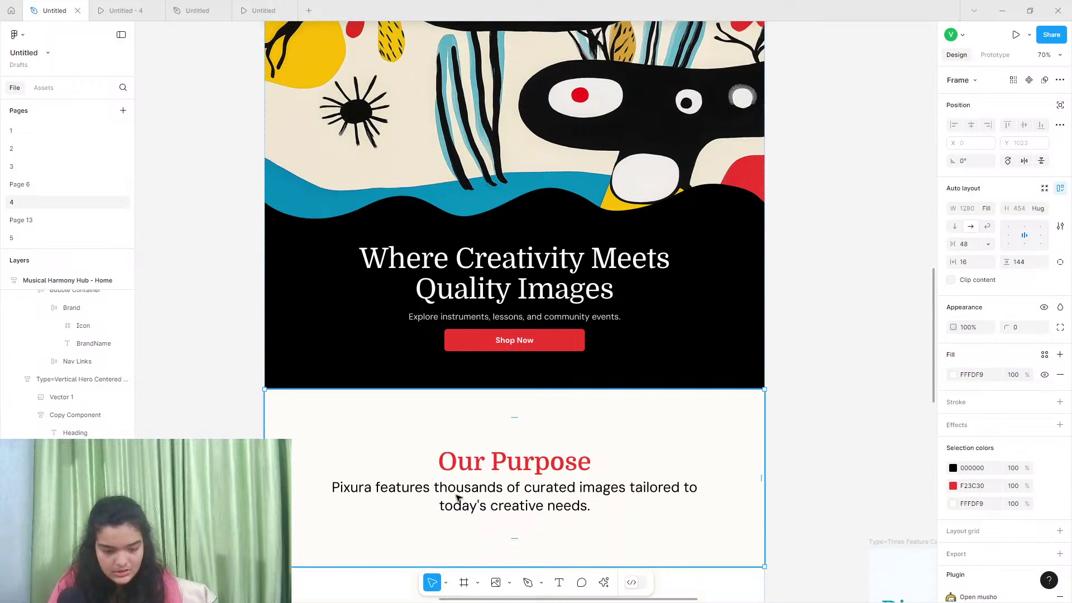
left_click(459, 494)
double_click(459, 494)
double_click(459, 494)
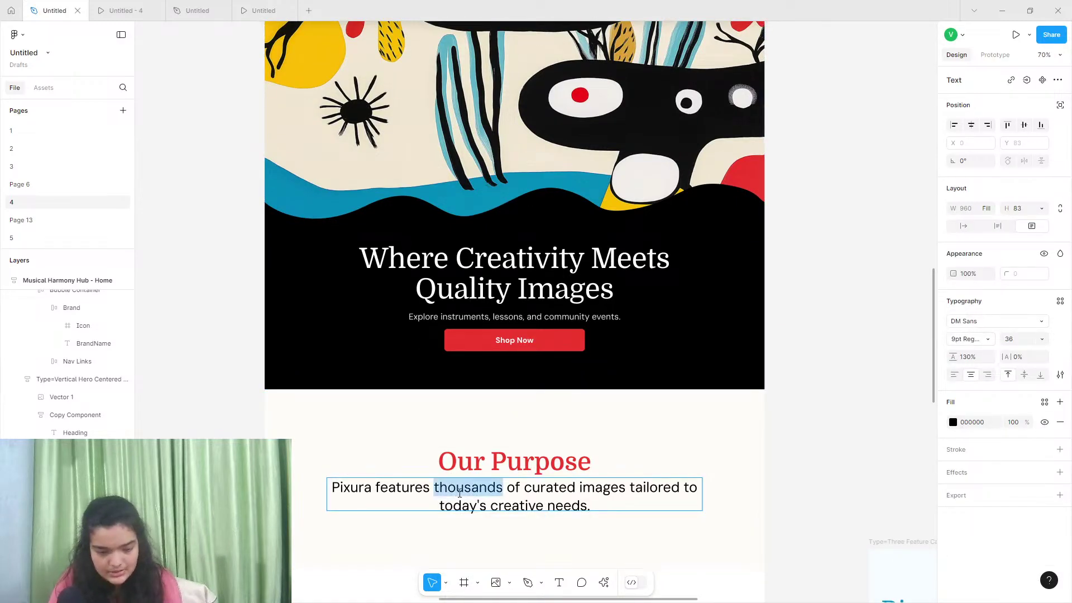
triple_click(459, 494)
right_click(459, 494)
left_click(480, 497)
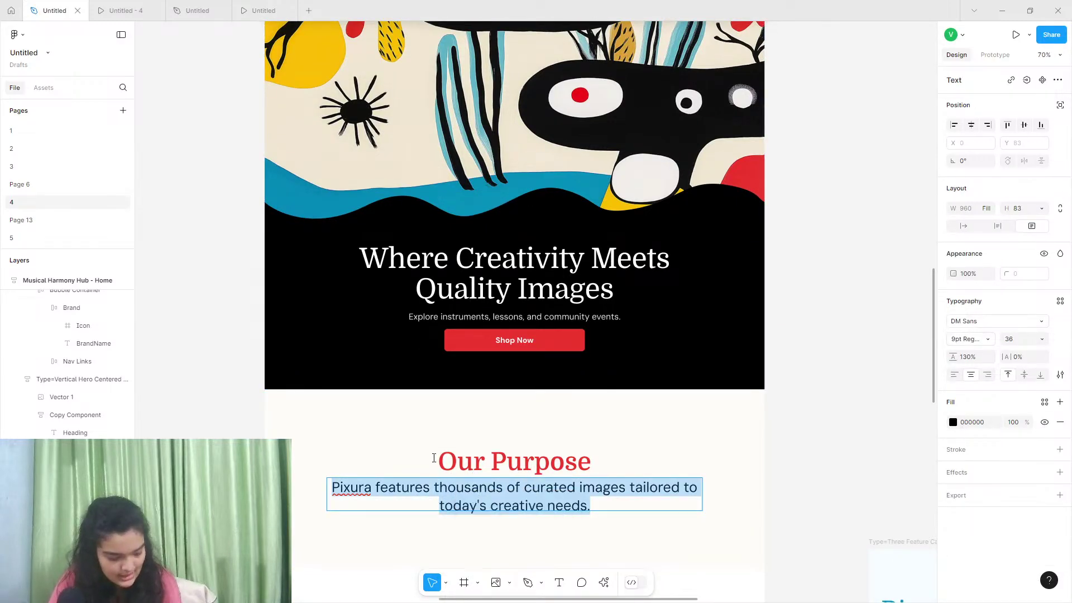
Return to the working design and replace the duplicated subtitle with the copied text "Pixura features thousands of curated images tailored to today's creative needs."
left_click(196, 10)
right_click(513, 395)
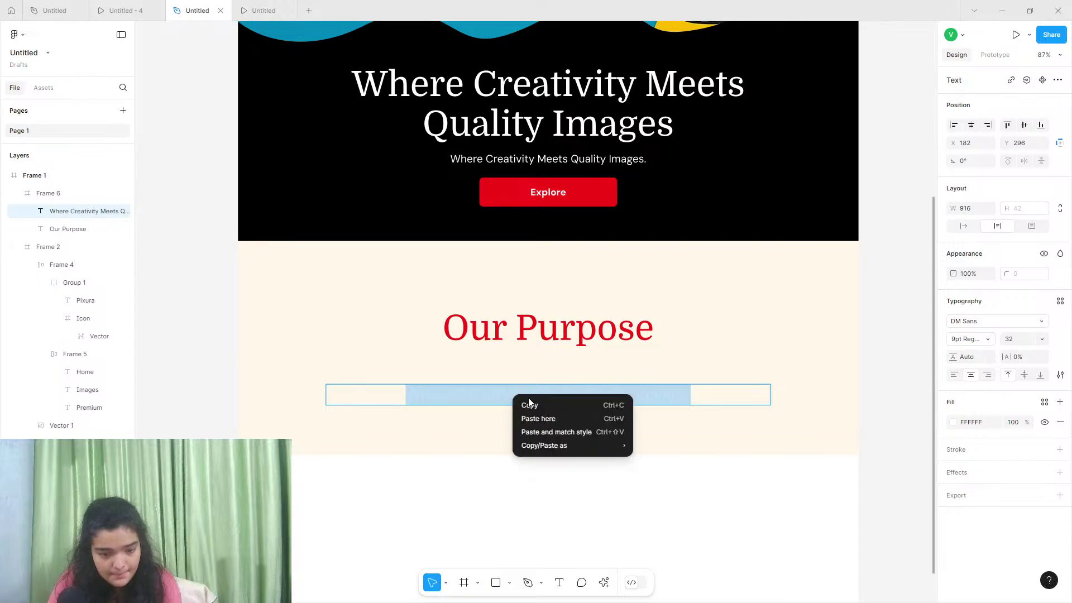
left_click(536, 419)
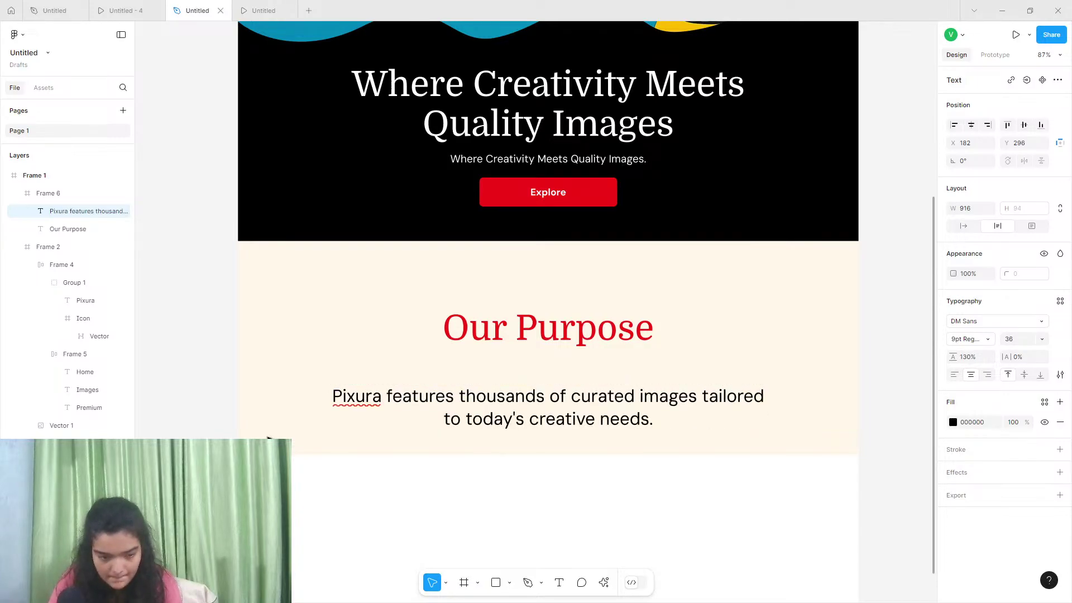
left_click(507, 427)
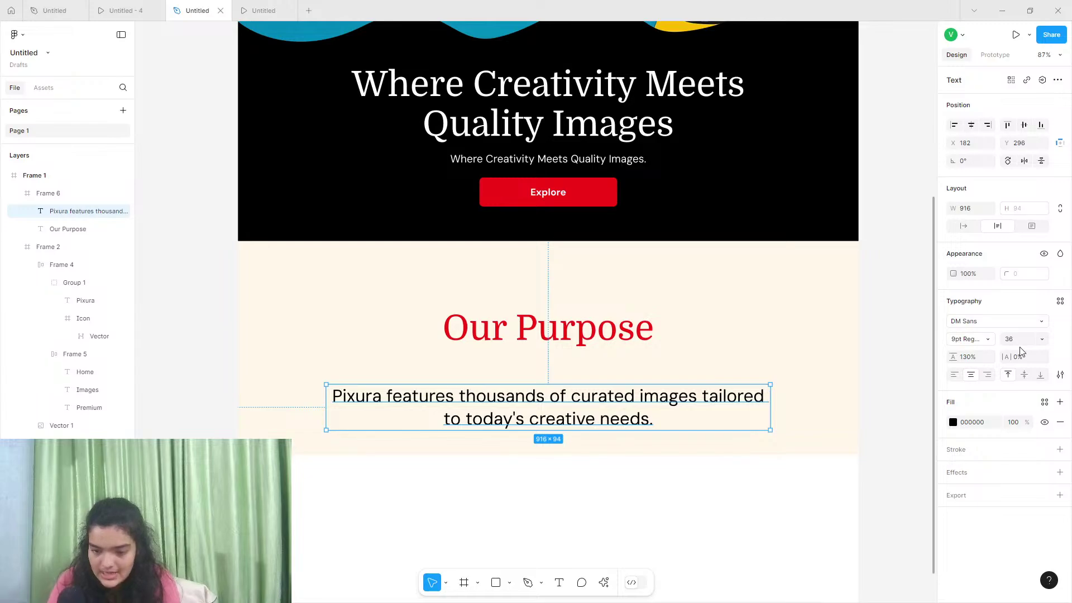
Position the Our Purpose heading at Y 136 and the paragraph directly beneath it at Y 220
left_click_drag(561, 390, 563, 378)
scroll(561, 377, "down", 2)
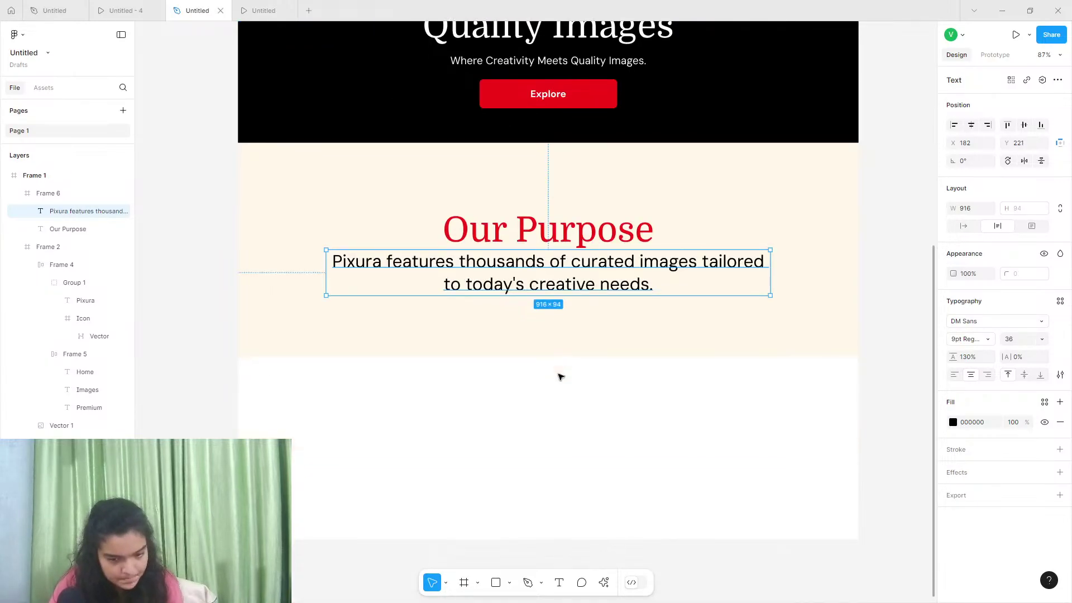
scroll(558, 376, "up", 3)
left_click(540, 406)
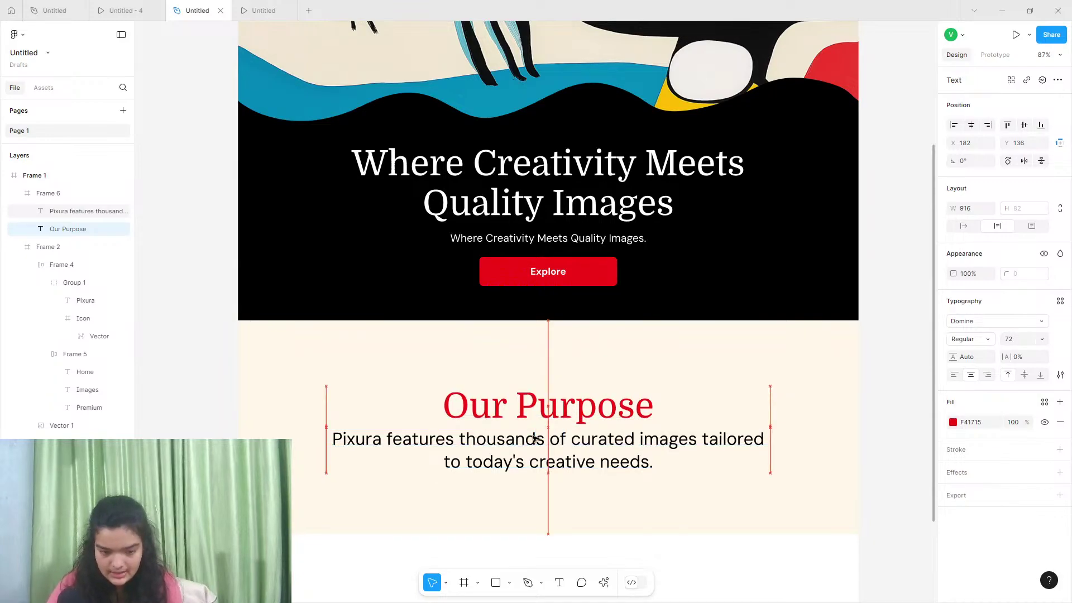
left_click(568, 458)
scroll(568, 458, "up", 1)
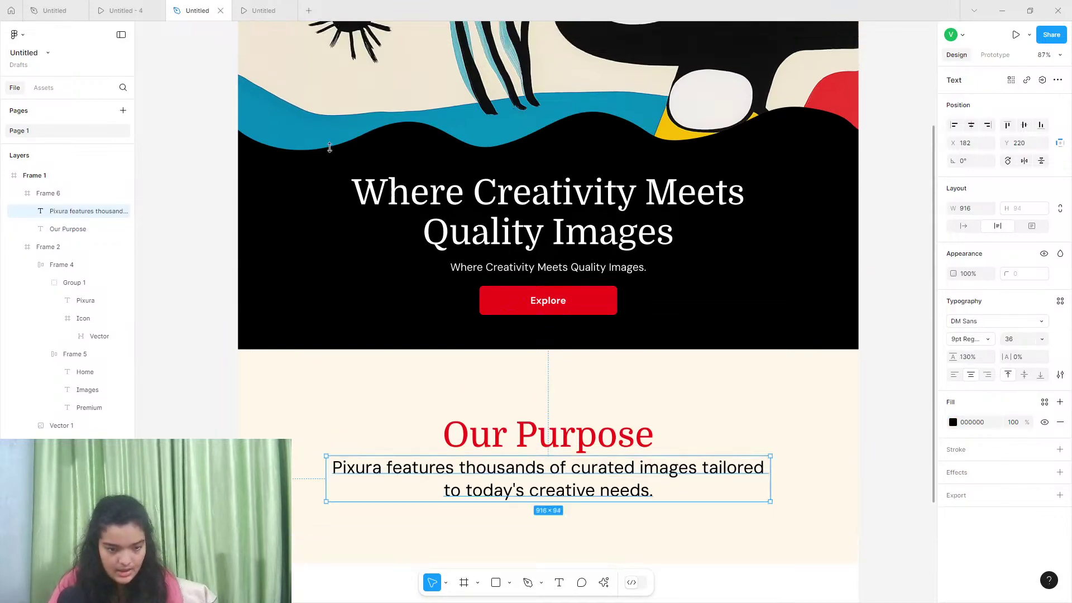
Examine the Discover Your Visual Style section in the reference prototype
left_click(113, 7)
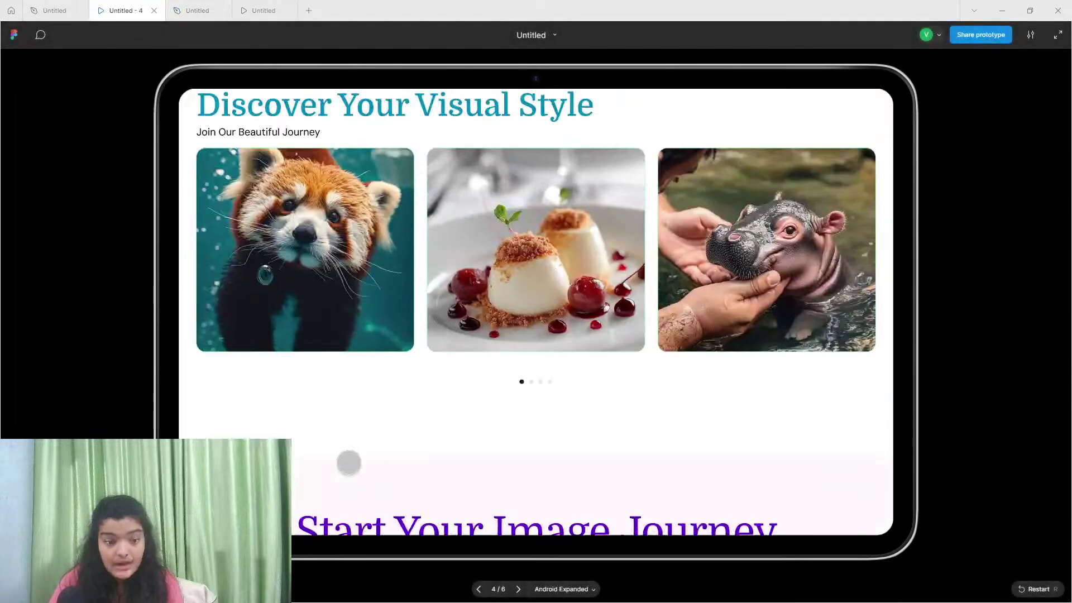
scroll(349, 462, "up", 2)
scroll(350, 463, "down", 1)
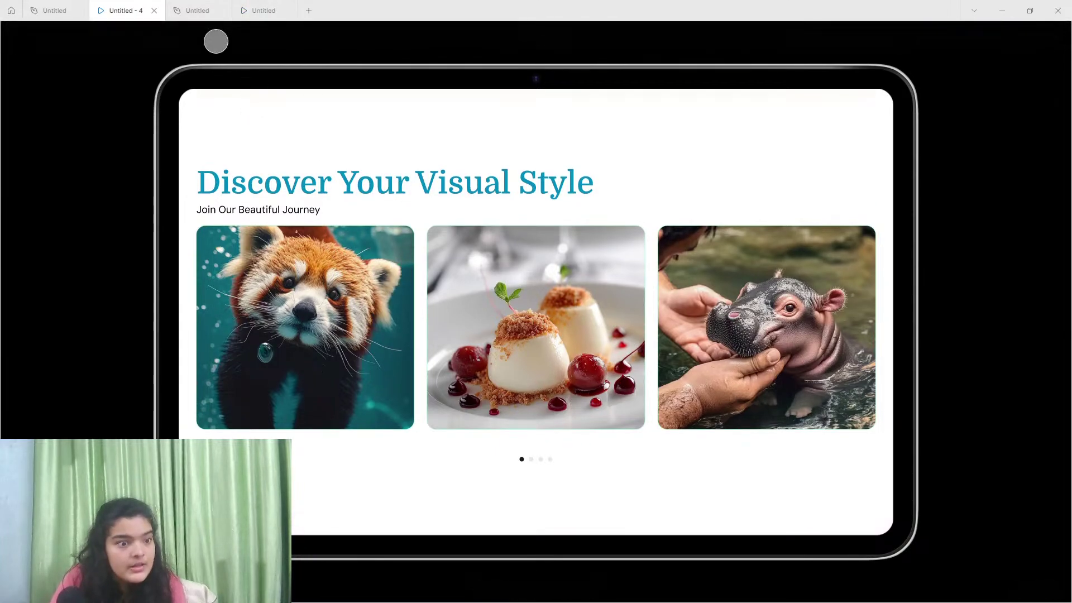
Return to the working design and extend the main page frame downward to make room for another section below Our Purpose
left_click(197, 10)
scroll(433, 329, "up", 3)
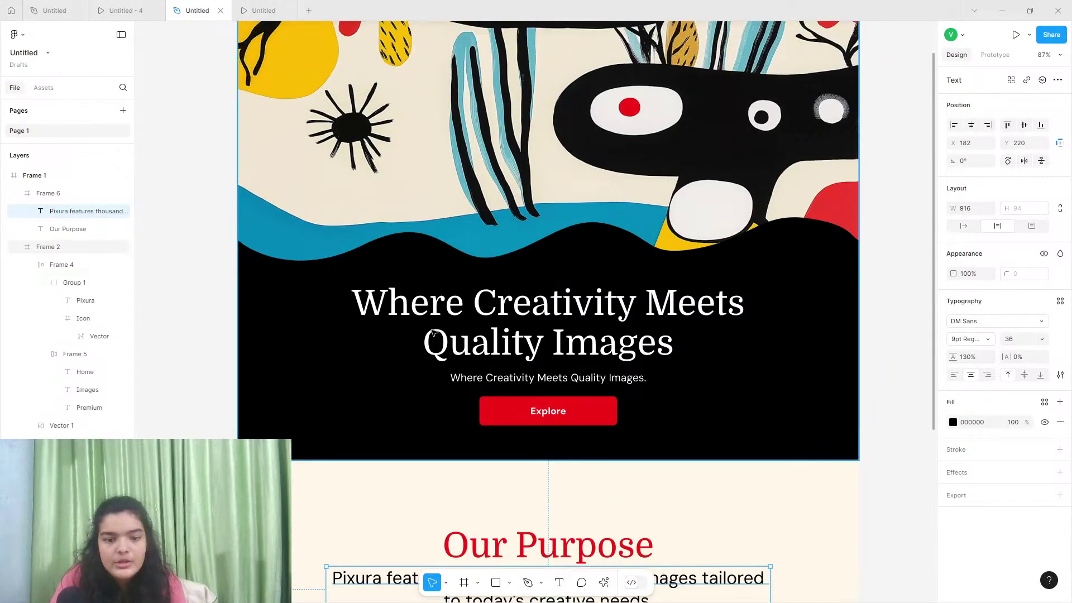
scroll(434, 332, "up", 3)
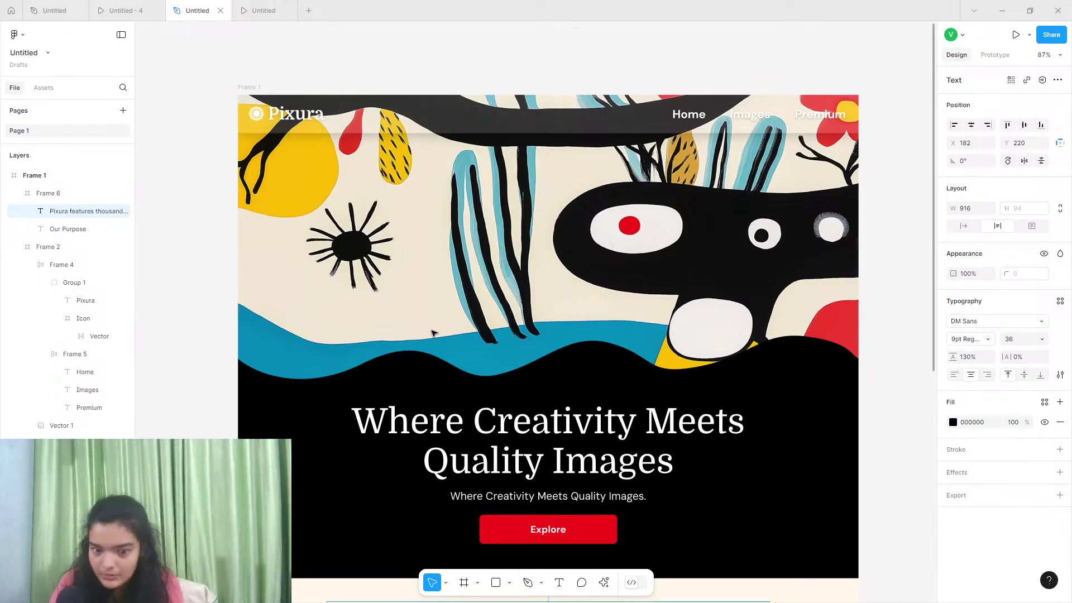
scroll(434, 334, "down", 9)
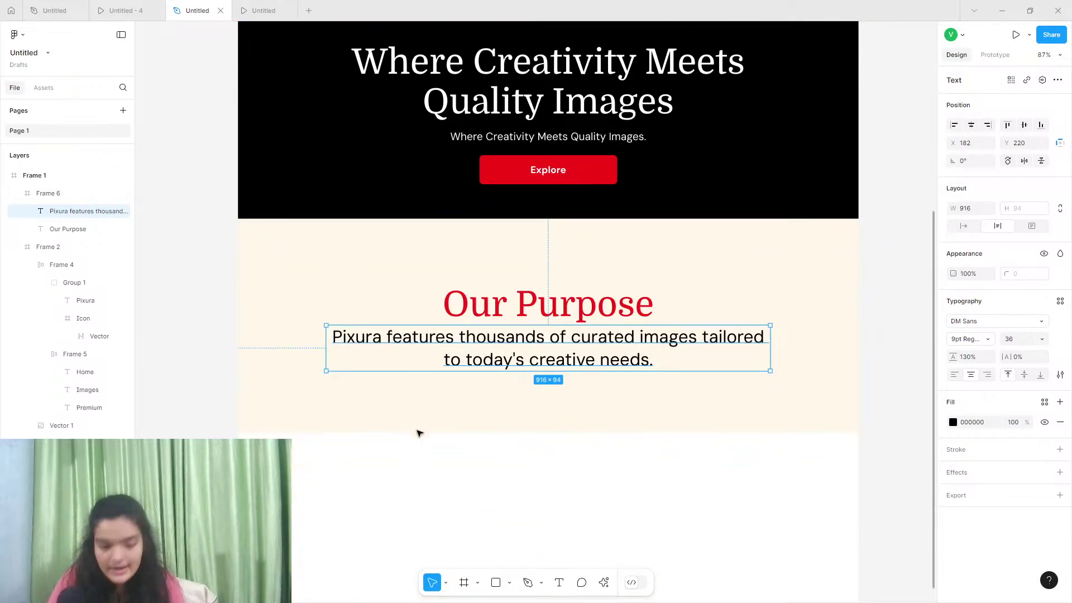
left_click(414, 476)
scroll(415, 474, "down", 3)
scroll(319, 417, "up", 6)
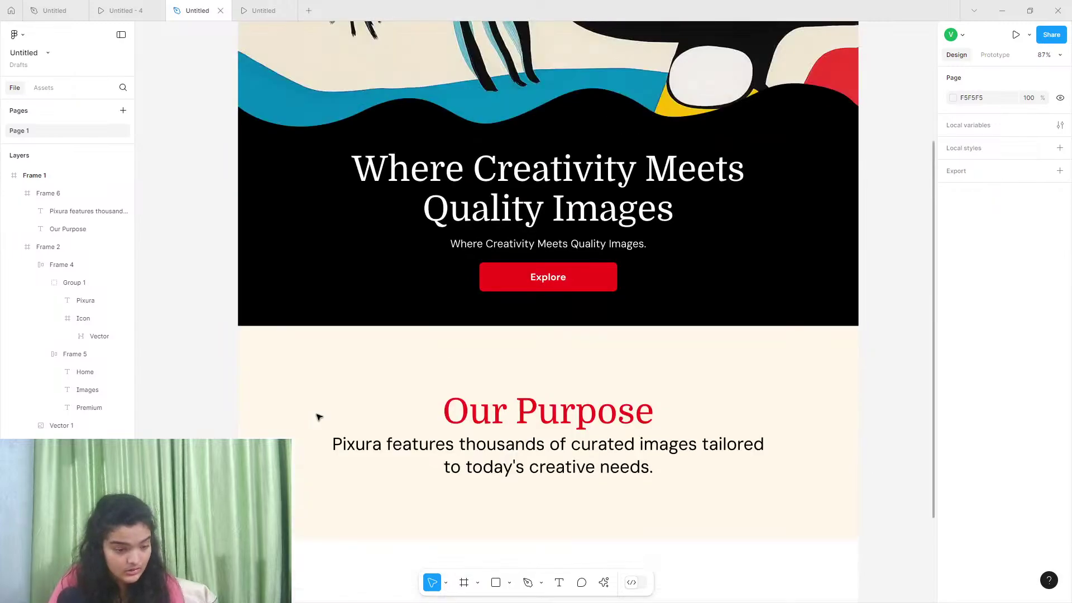
scroll(256, 246, "up", 5)
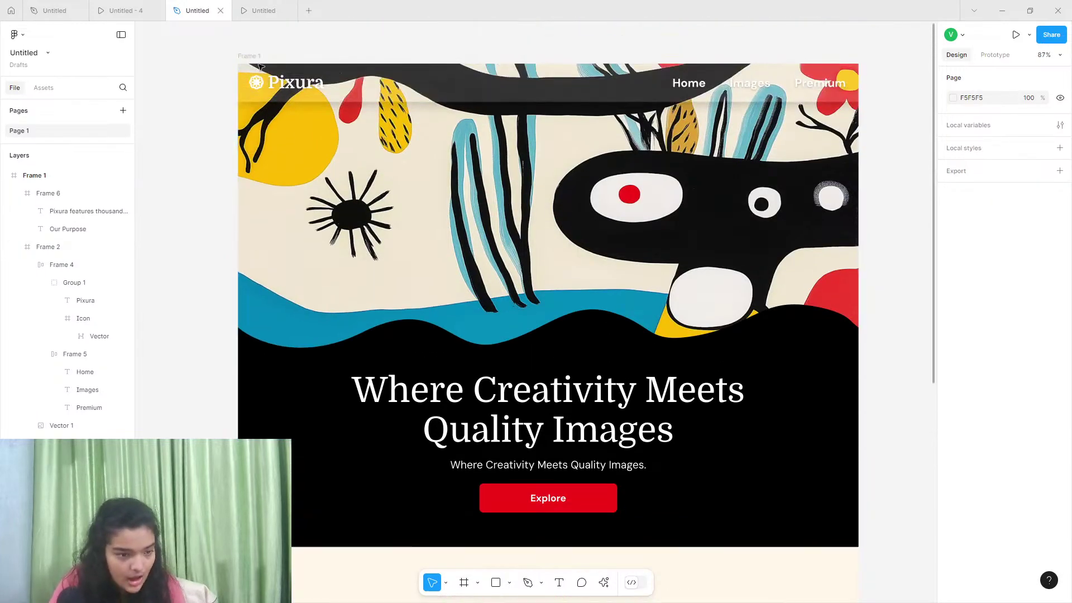
left_click(256, 63)
scroll(324, 262, "down", 6)
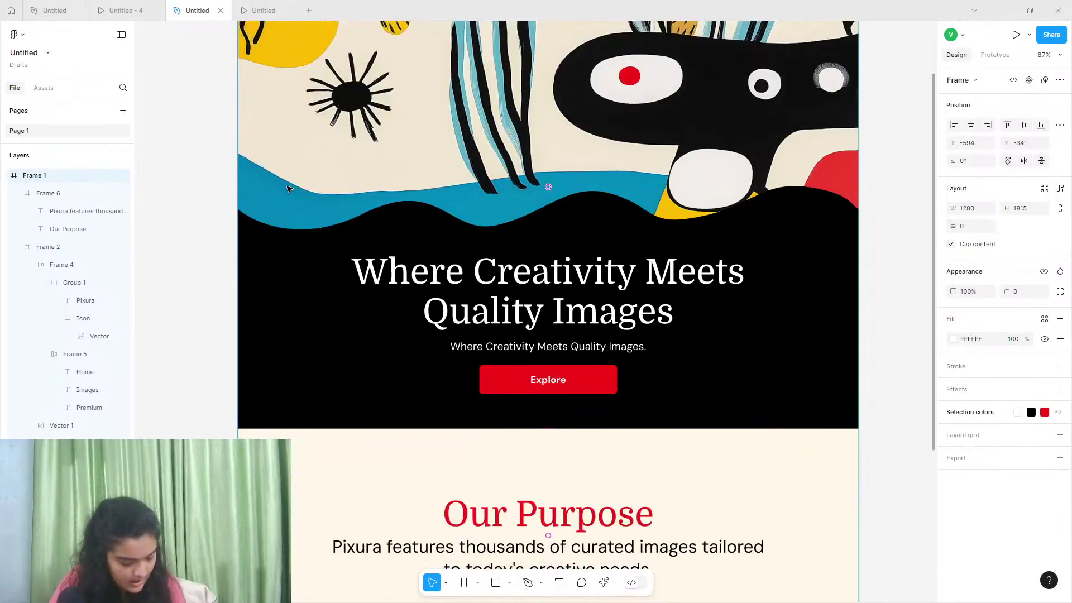
scroll(325, 262, "down", 6)
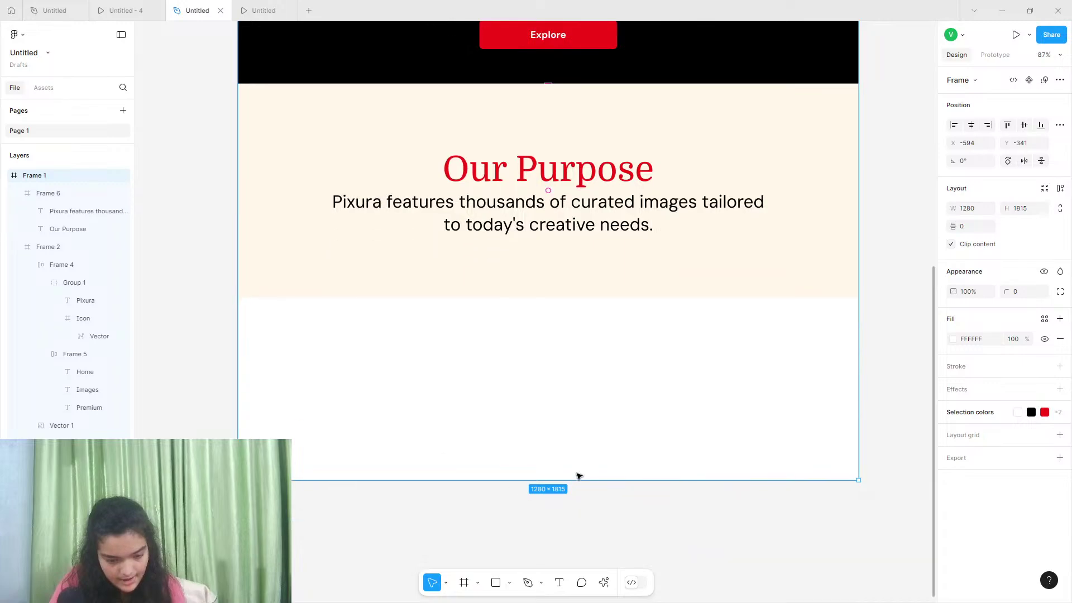
left_click_drag(574, 478, 477, 579)
Draw a full-width frame about 1280 × 697 directly below the Our Purpose section, with its upper edge at Y 441
scroll(477, 558, "up", 3)
left_click(468, 584)
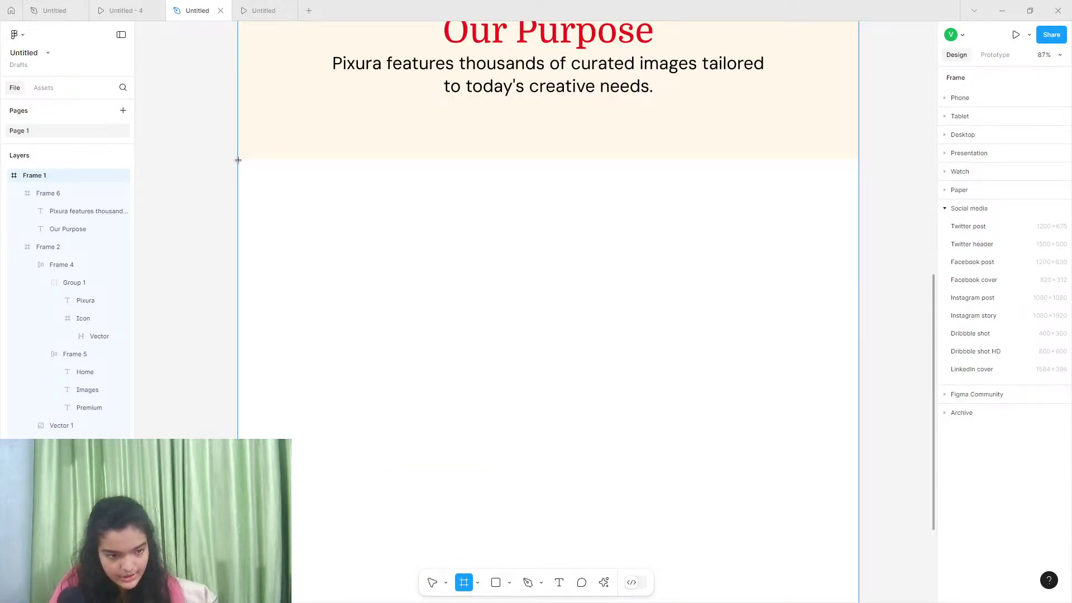
left_click_drag(238, 157, 857, 496)
left_click_drag(580, 156, 581, 160)
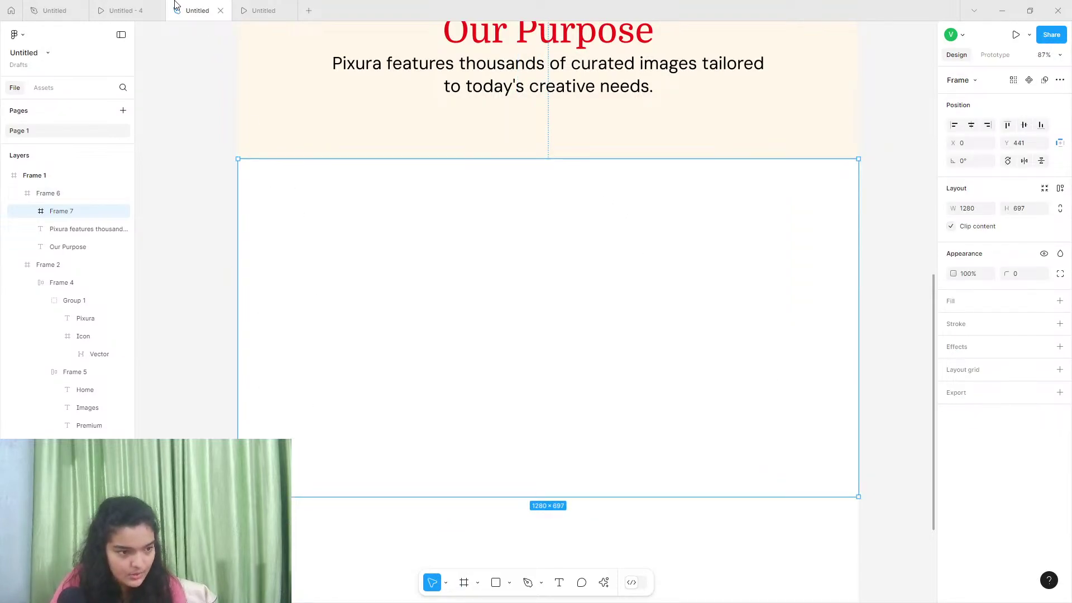
Check the heading style in the reference prototype and set the Our Purpose heading's font weight to Bold
left_click(127, 10)
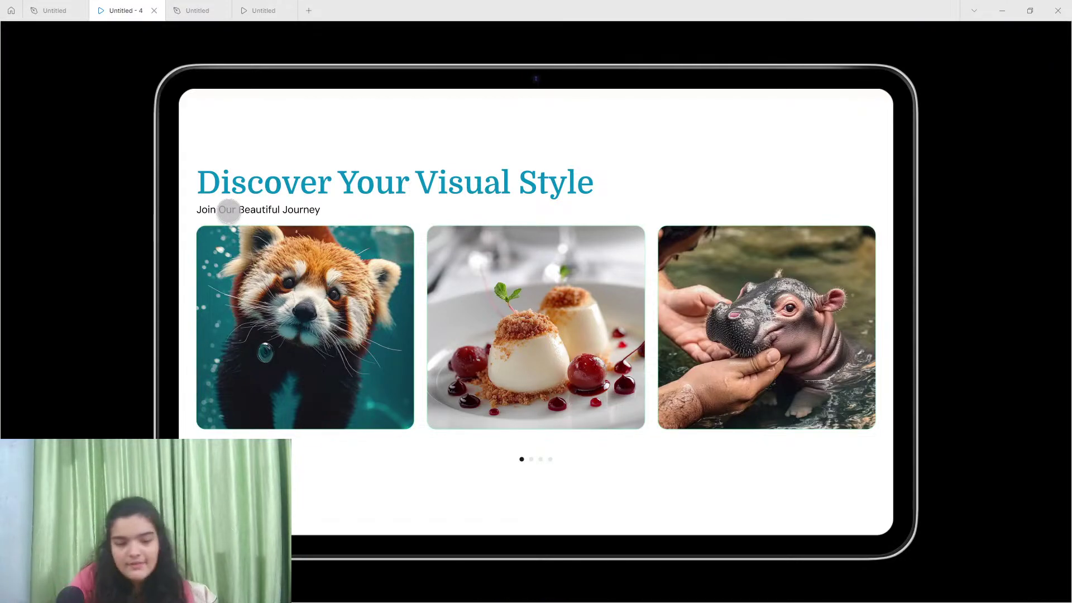
left_click(197, 10)
scroll(433, 342, "up", 4)
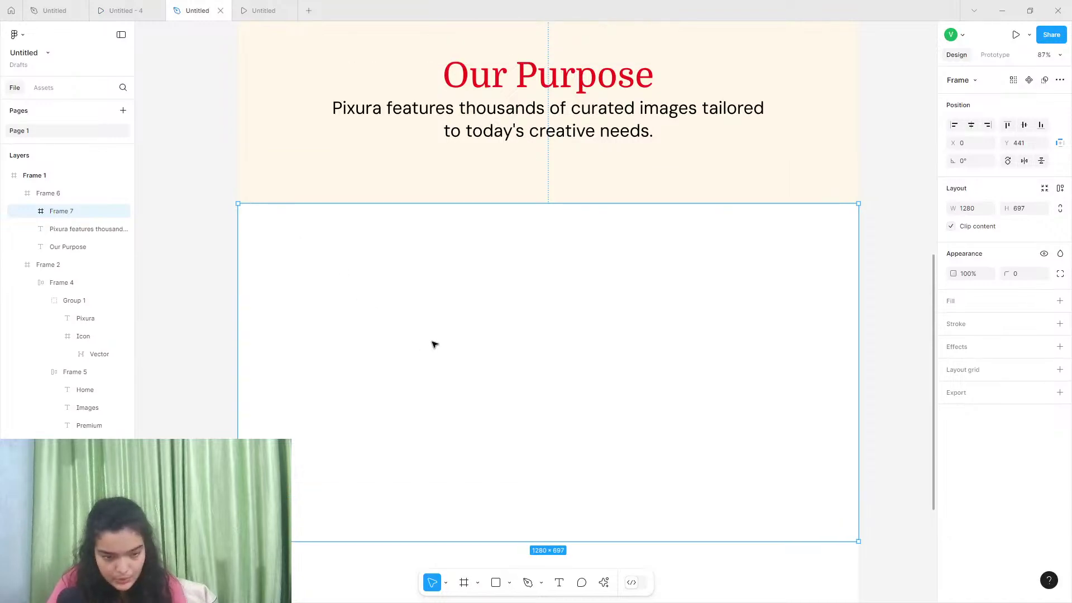
double_click(514, 193)
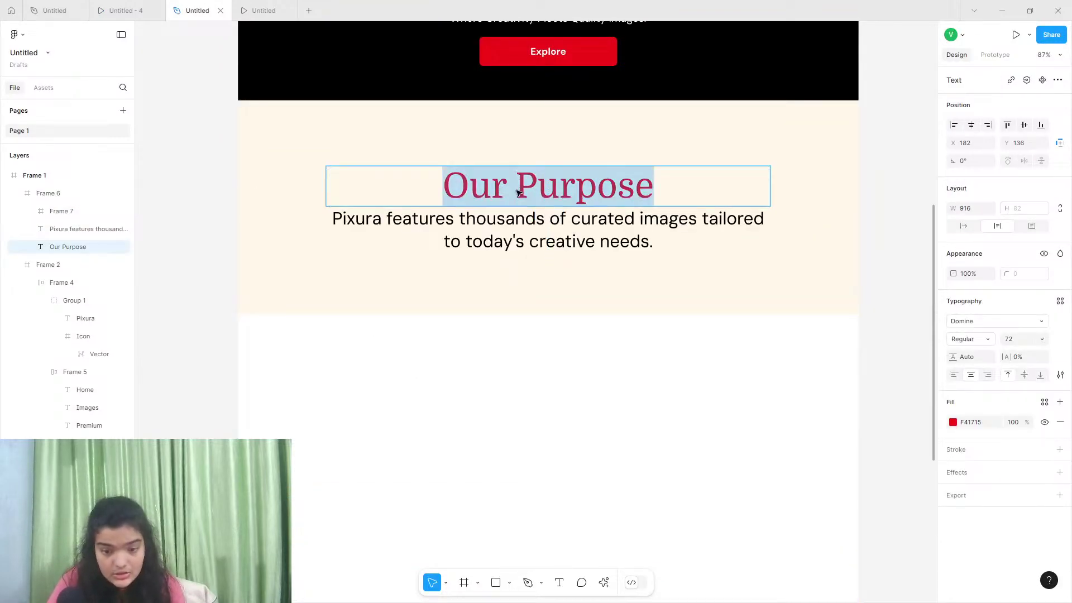
right_click(515, 191)
left_click(970, 346)
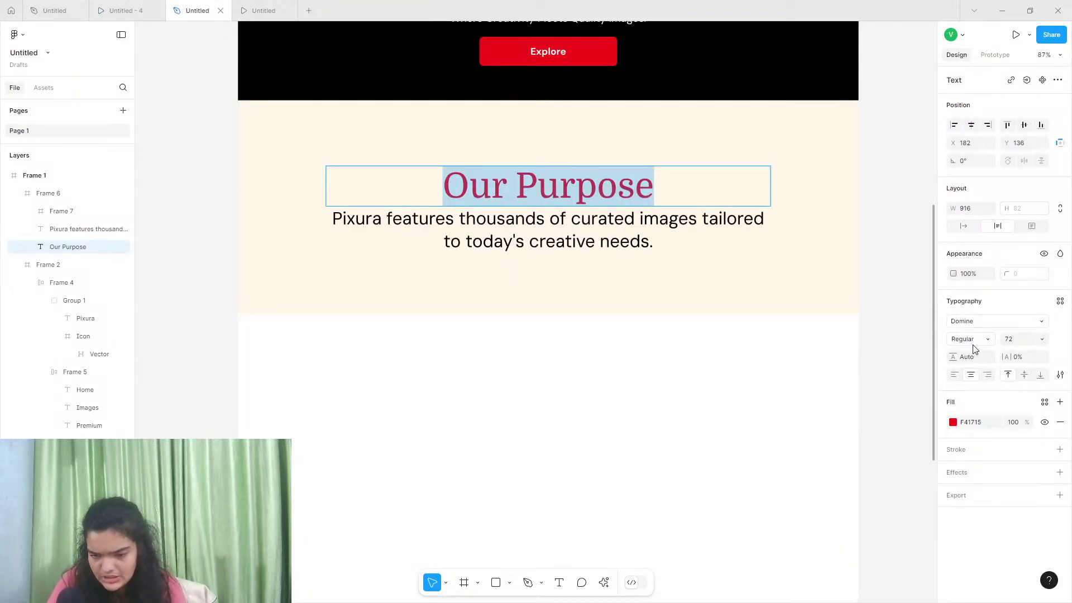
left_click(987, 342)
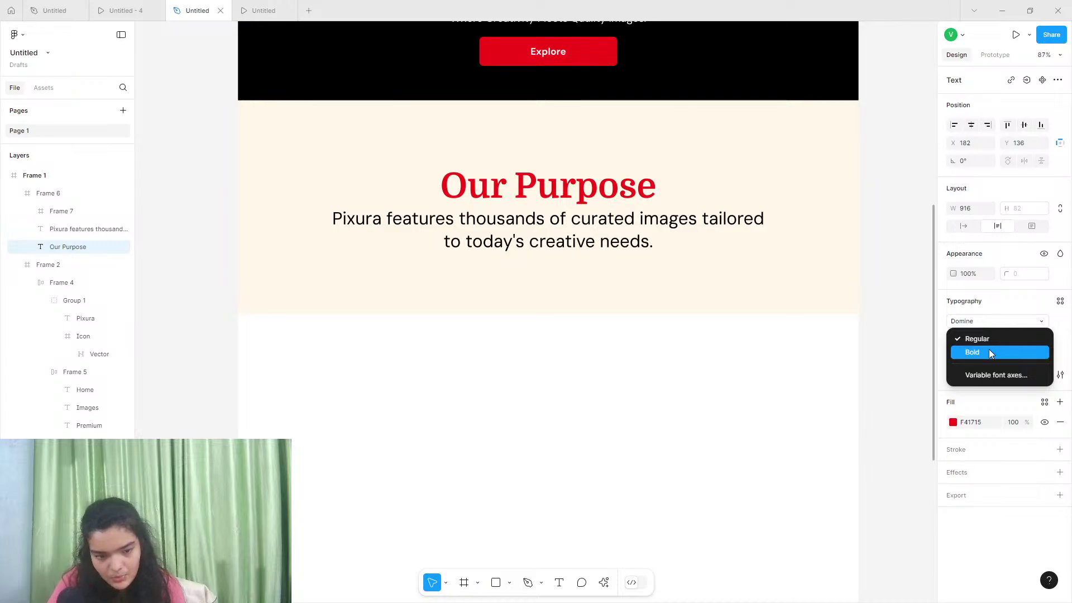
left_click(990, 352)
Set the hero heading "Where Creativity Meets Quality Images" to Bold
scroll(617, 219, "up", 5)
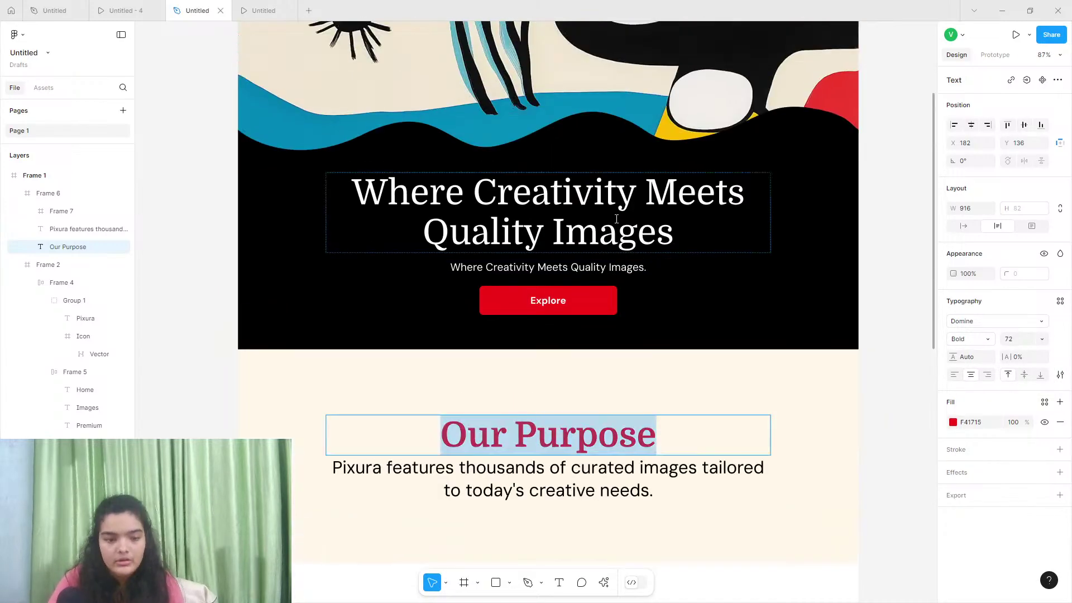
triple_click(616, 218)
left_click(961, 336)
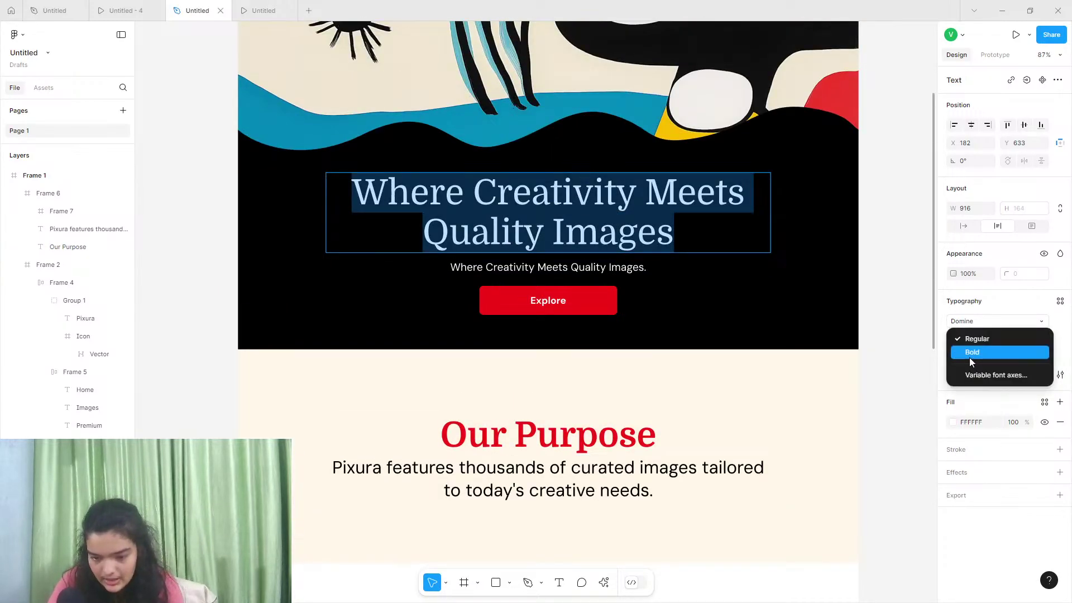
left_click(970, 354)
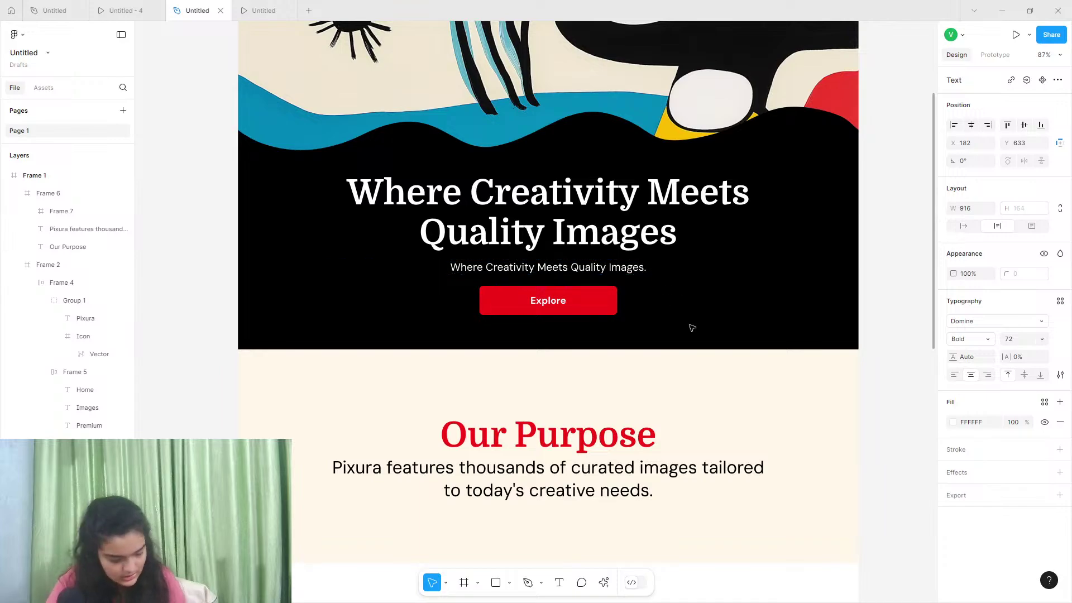
key("Escape")
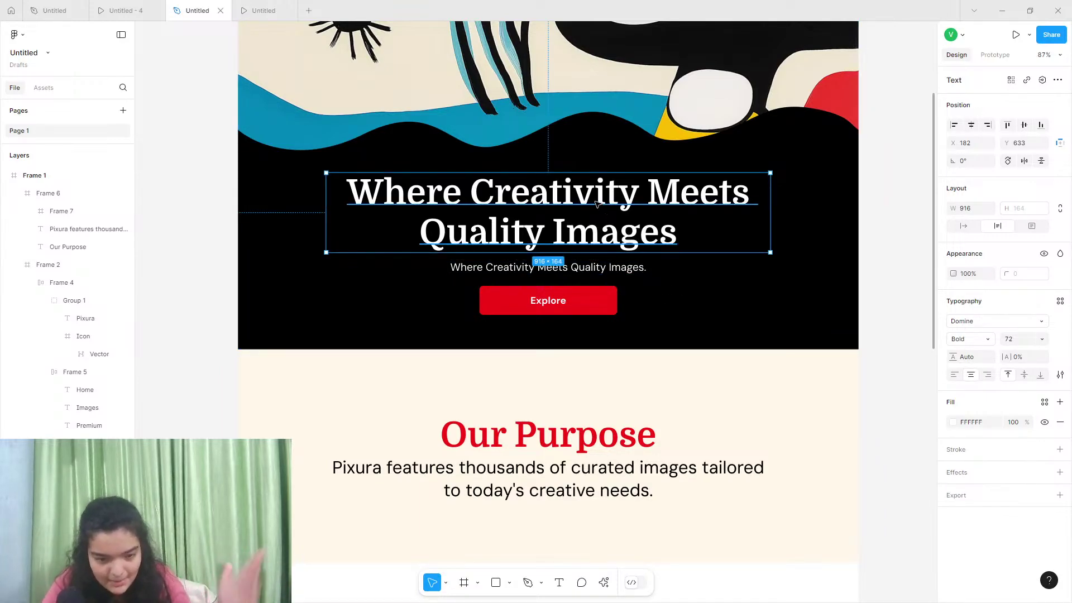
Duplicate the hero heading into the blank area below the Our Purpose section, at about X 140, Y 1500
left_click_drag(609, 210, 575, 387)
scroll(594, 499, "down", 2)
scroll(599, 501, "down", 3)
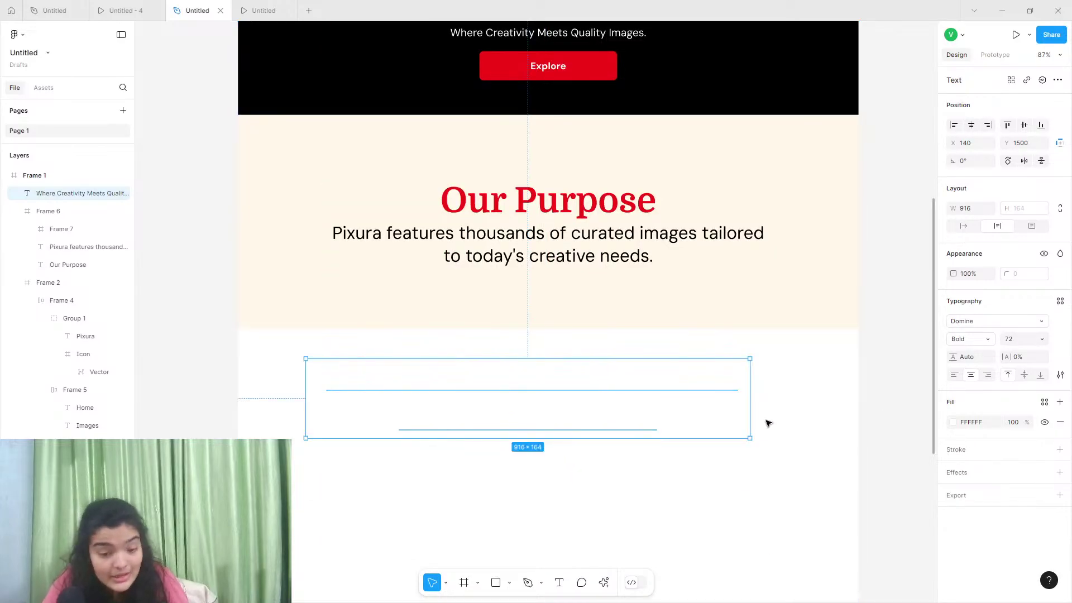
Set the duplicated heading's fill to the blue 018BBA by sampling it from the hero artwork
left_click(953, 423)
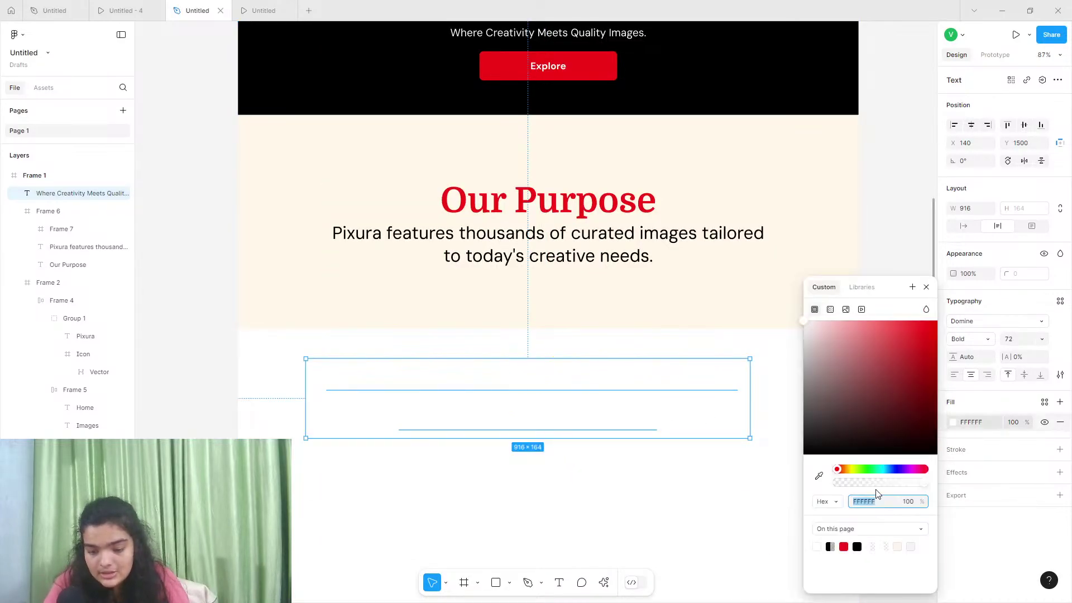
scroll(659, 421, "up", 5)
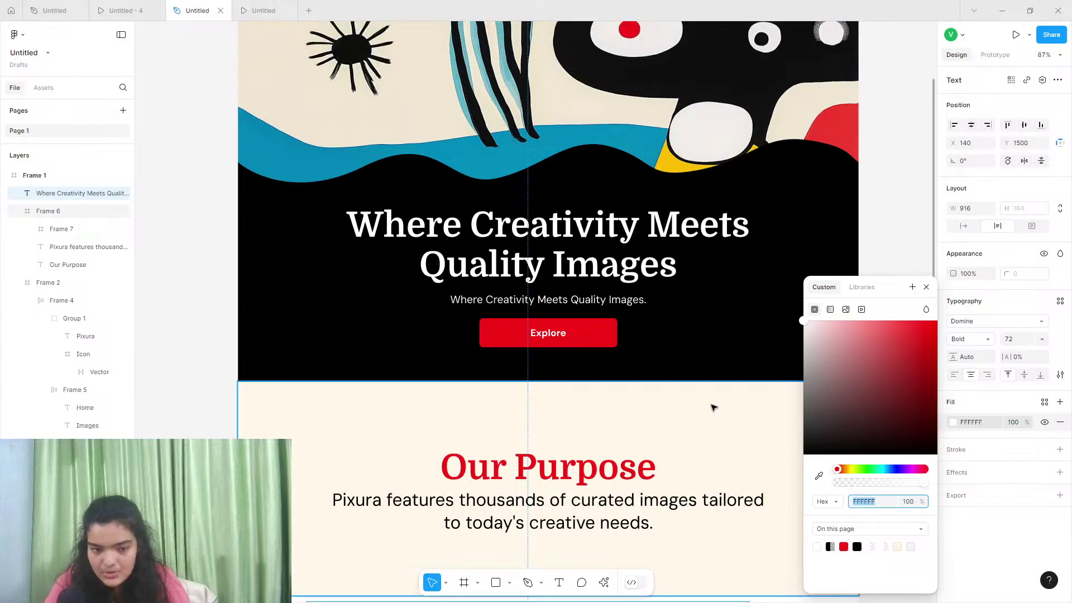
left_click(820, 474)
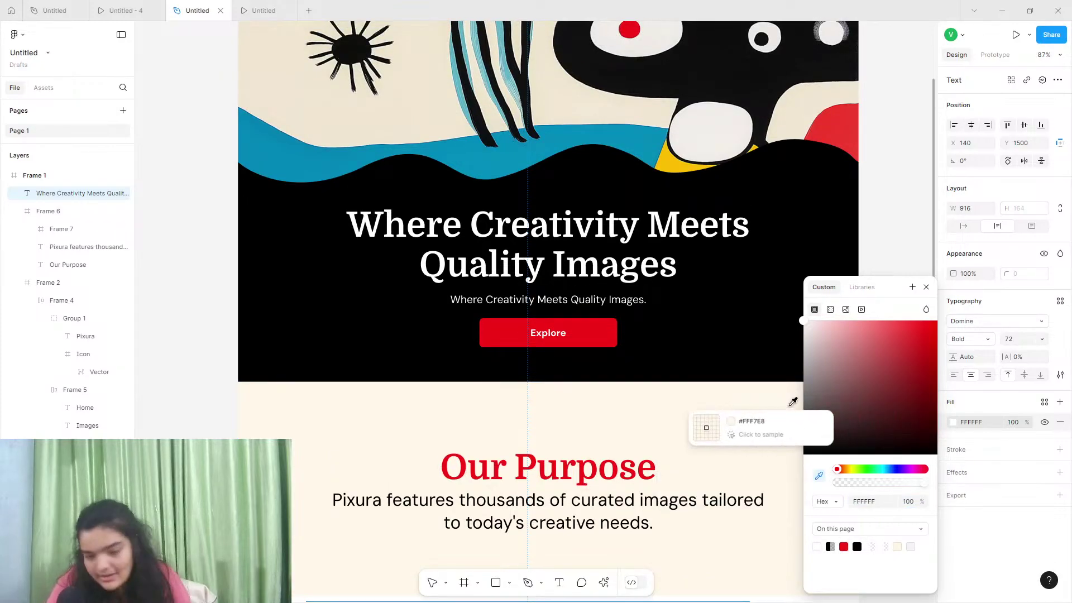
left_click(581, 132)
scroll(597, 254, "down", 2)
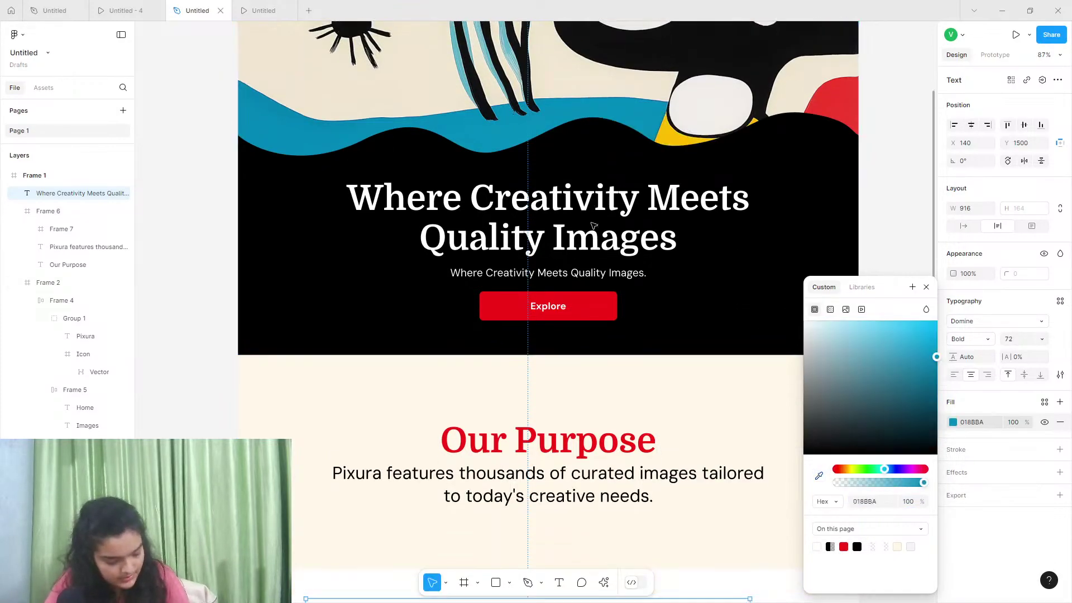
scroll(597, 254, "down", 6)
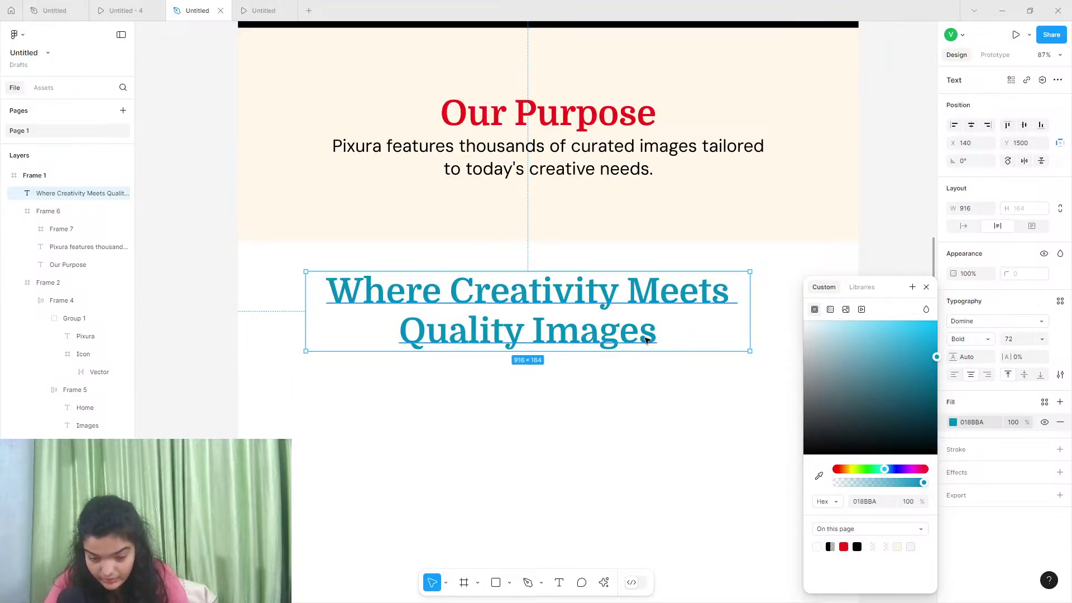
Try the Regular font weight on the blue duplicated heading and set it back to Bold
left_click(983, 342)
left_click(983, 329)
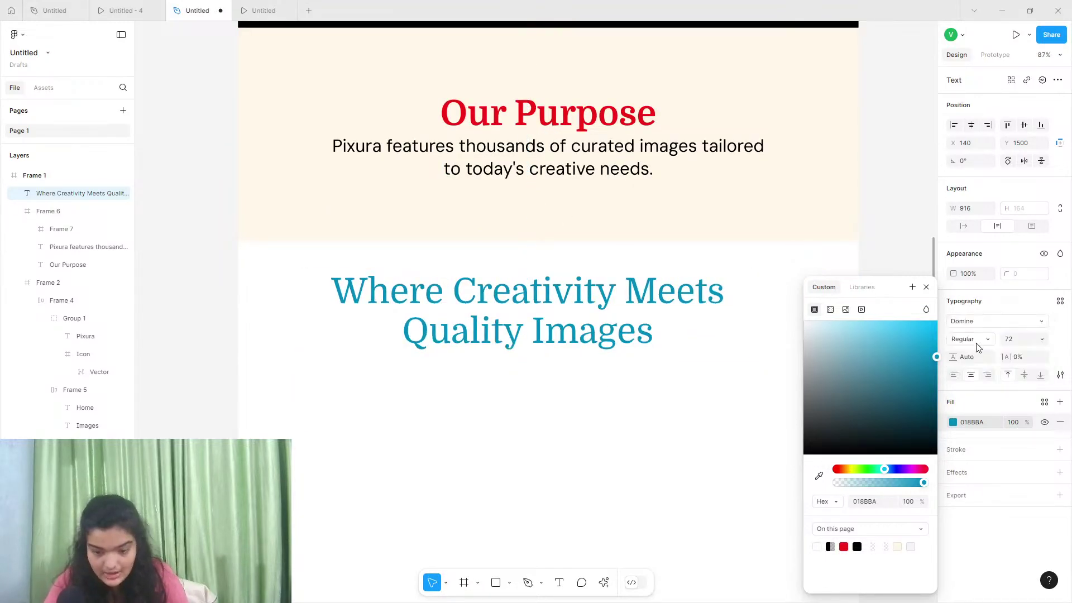
left_click(975, 350)
left_click(977, 341)
left_click(976, 351)
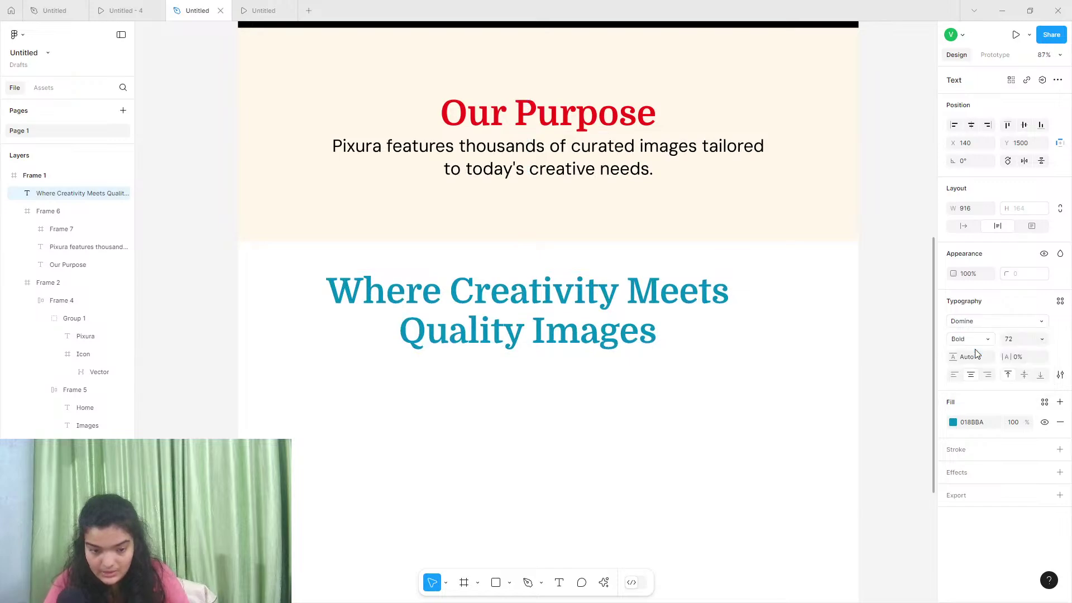
Move the blue heading to about X 166, Y 1561 and replace its text with "Discover Your Visual Style" as in the reference
left_click_drag(545, 313, 559, 347)
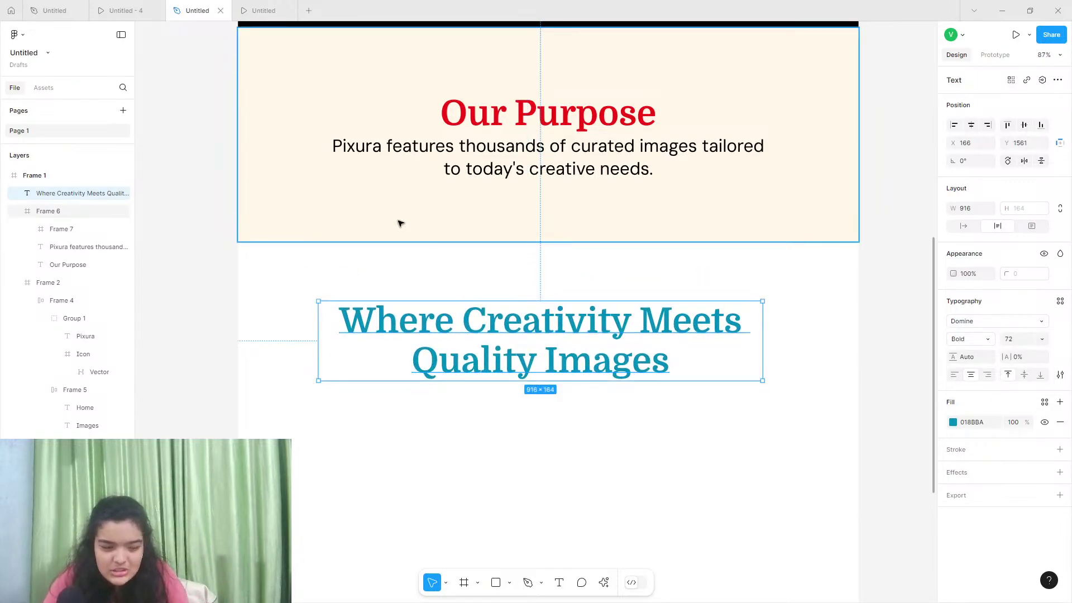
left_click(123, 5)
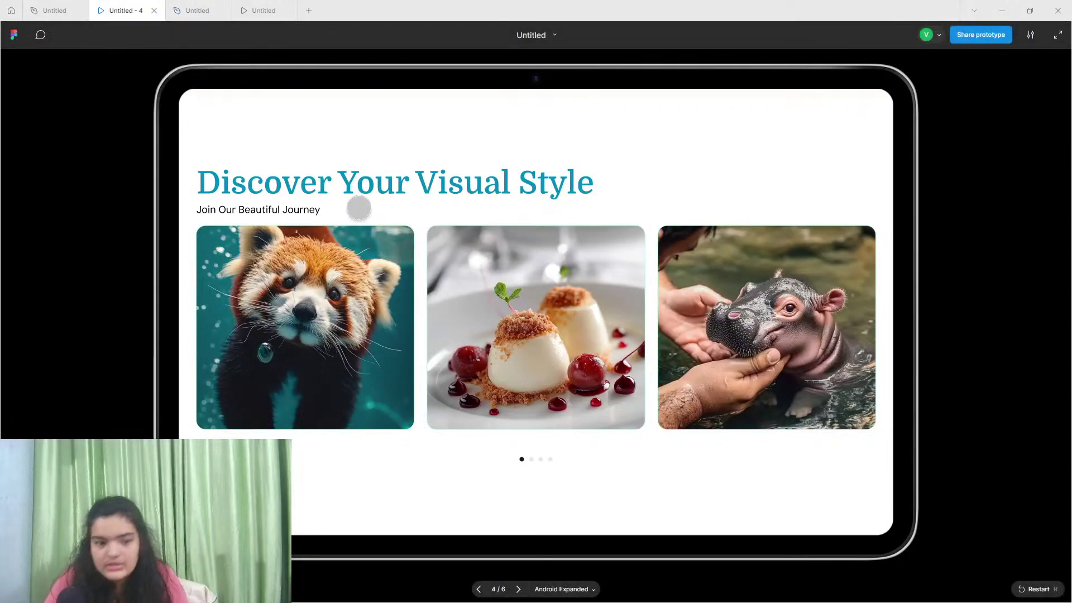
left_click(196, 10)
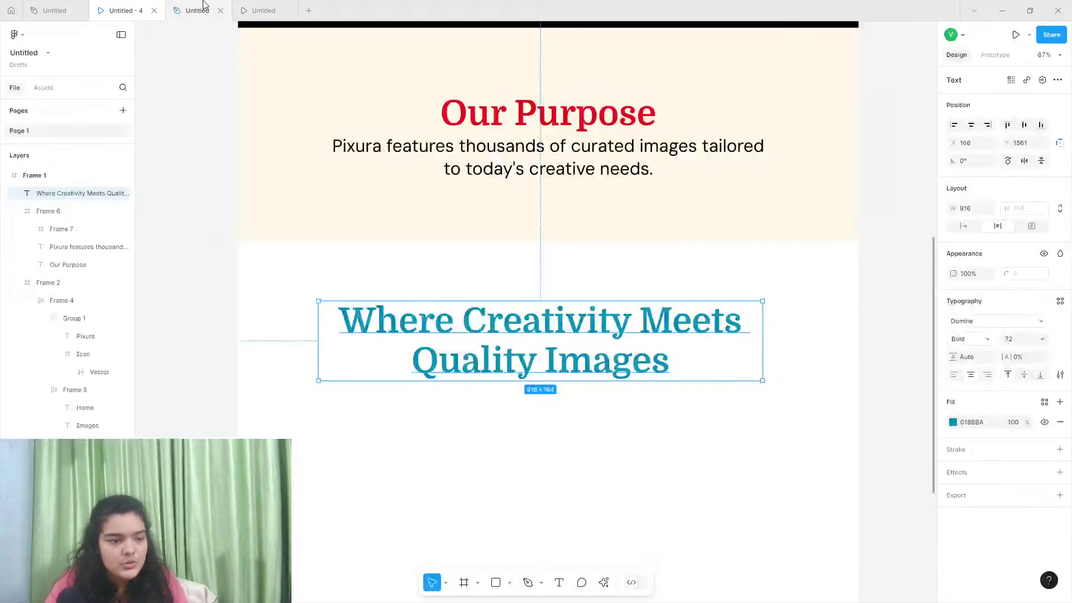
double_click(459, 319)
type("Disc")
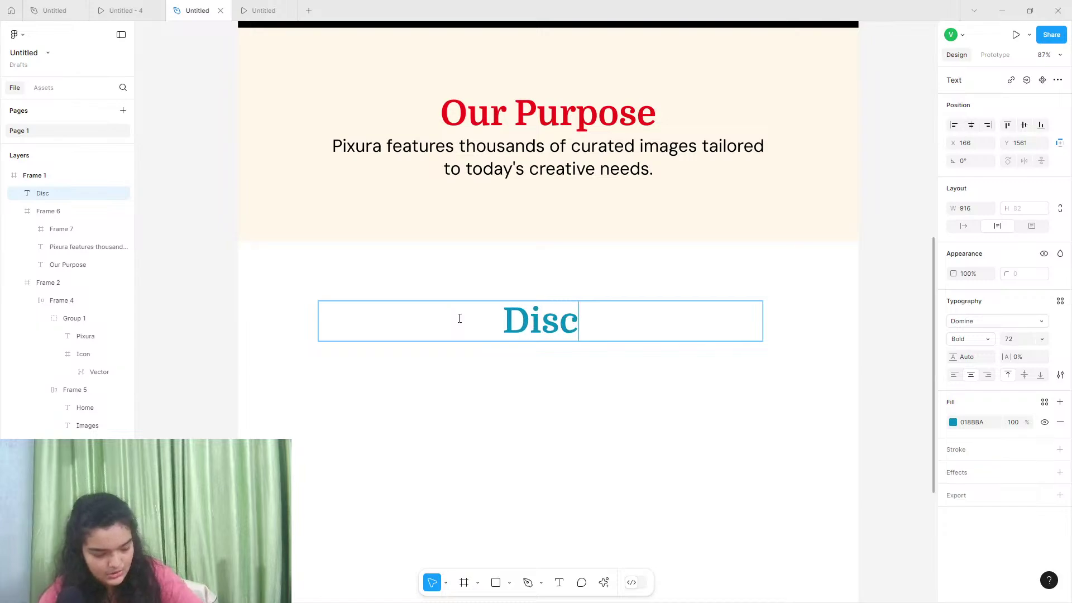
type("over")
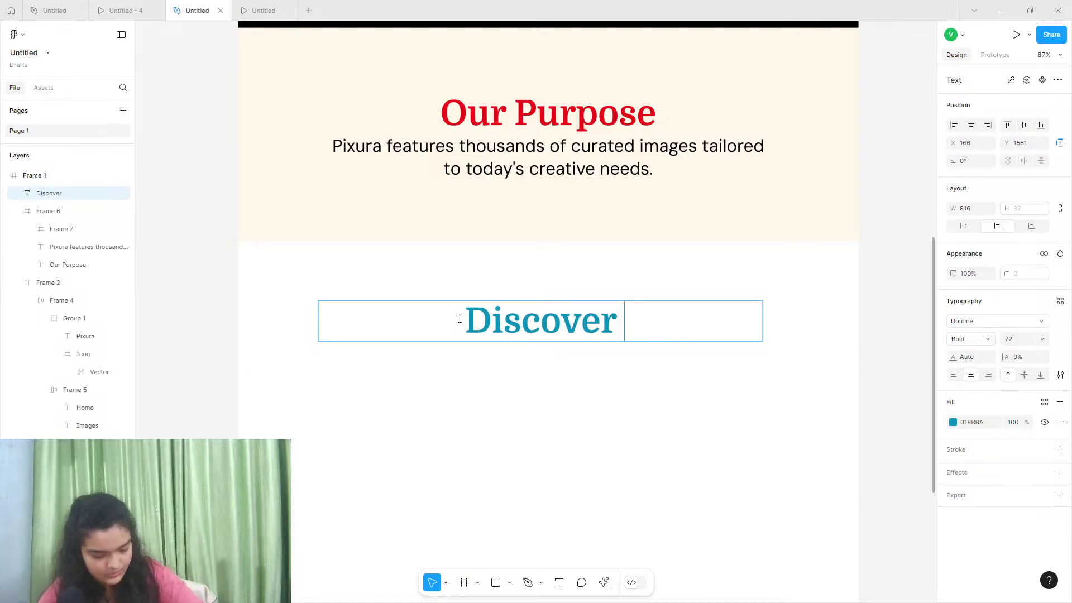
type(" y")
key("BackSpace")
key("BackSpace")
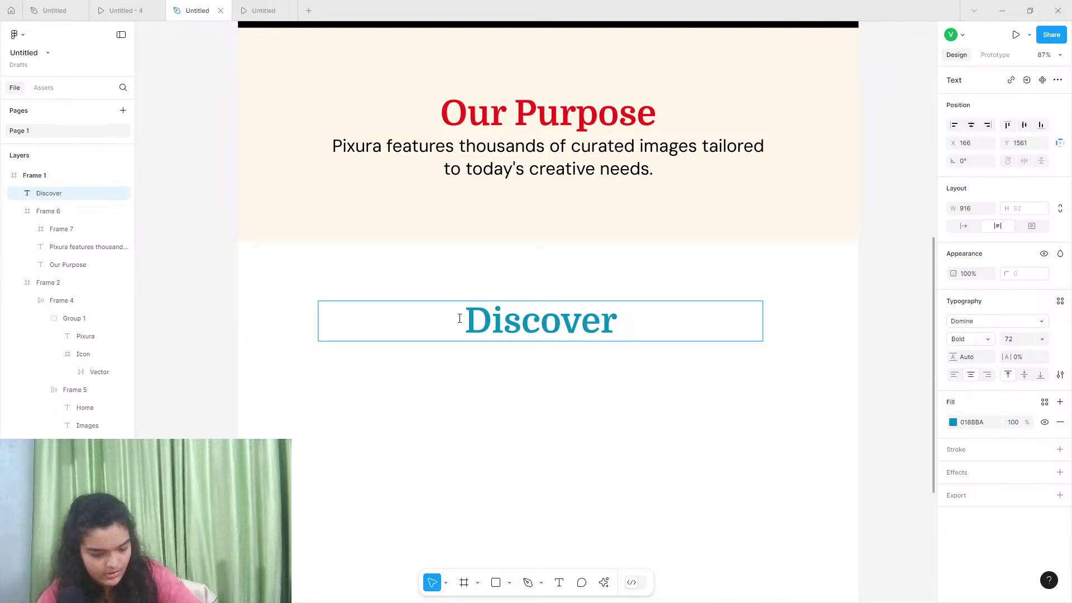
type("Your Vi")
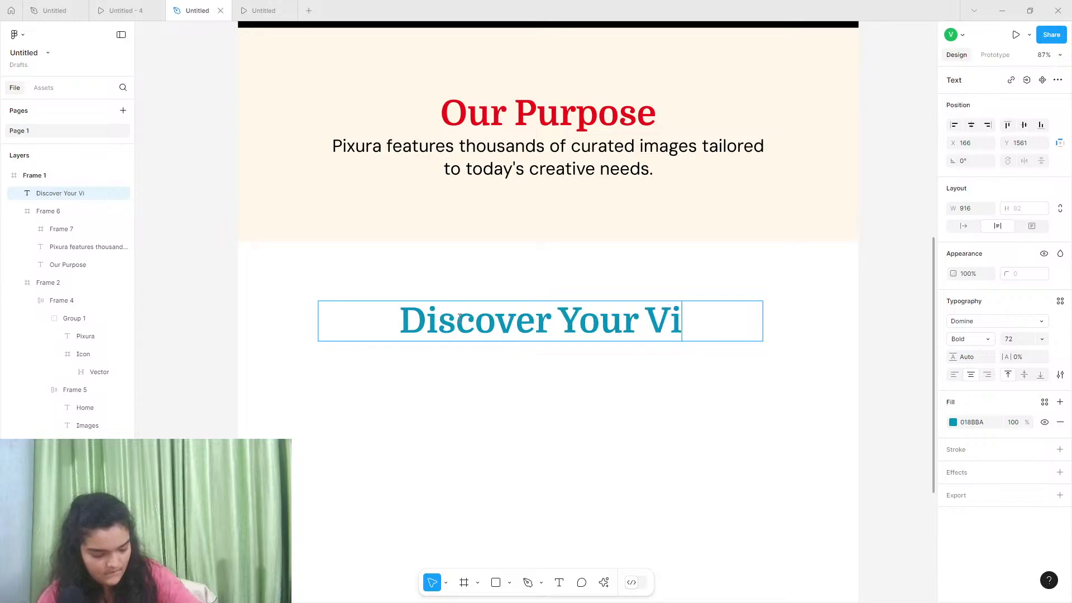
type("sual Style")
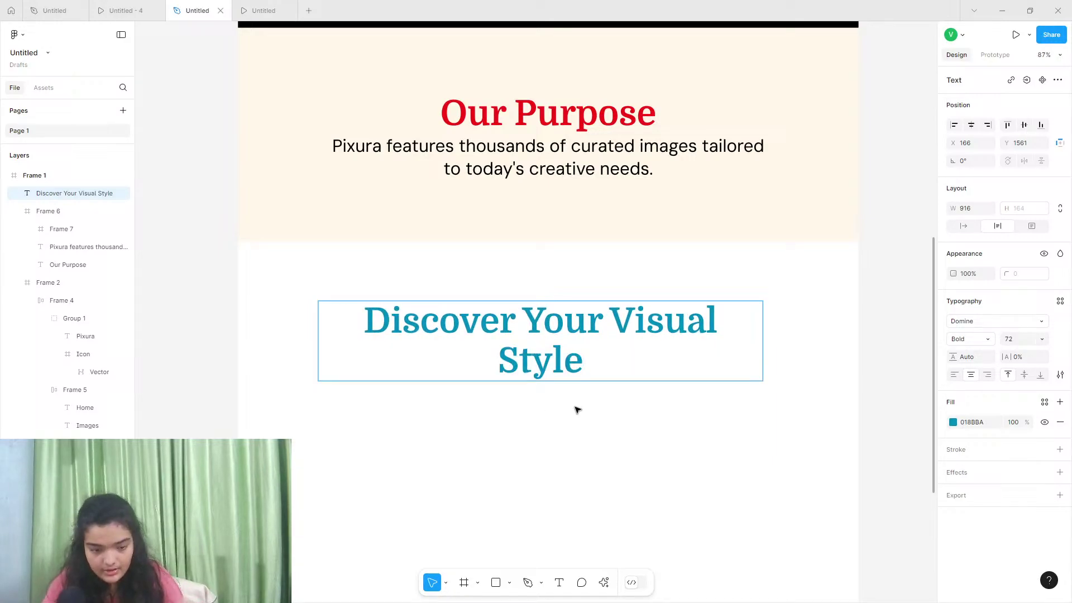
key("Escape")
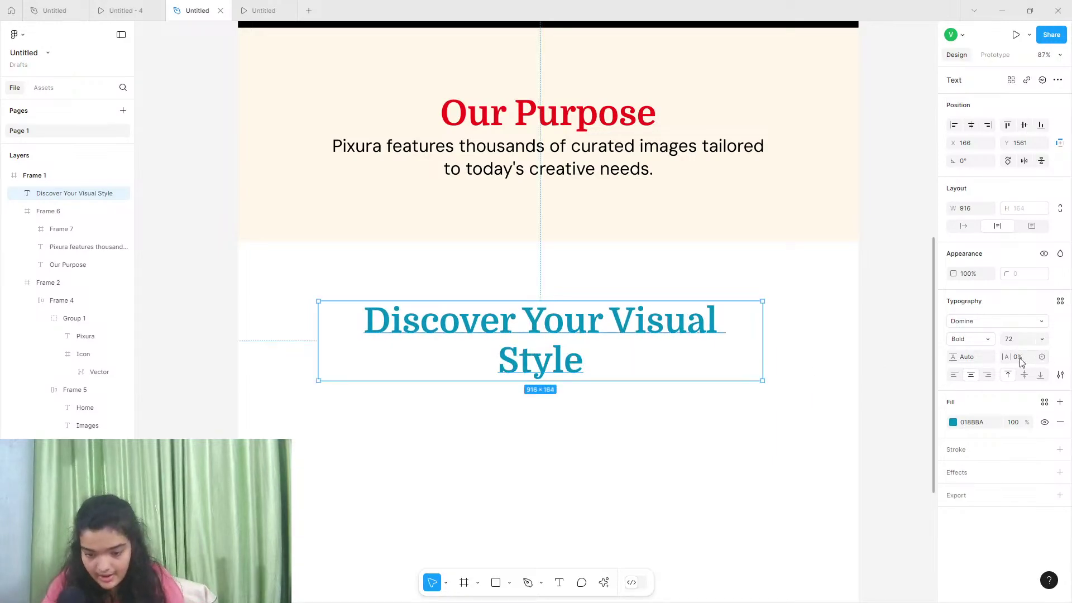
Left-align the Discover Your Visual Style heading and set its font size to 64
left_click(956, 376)
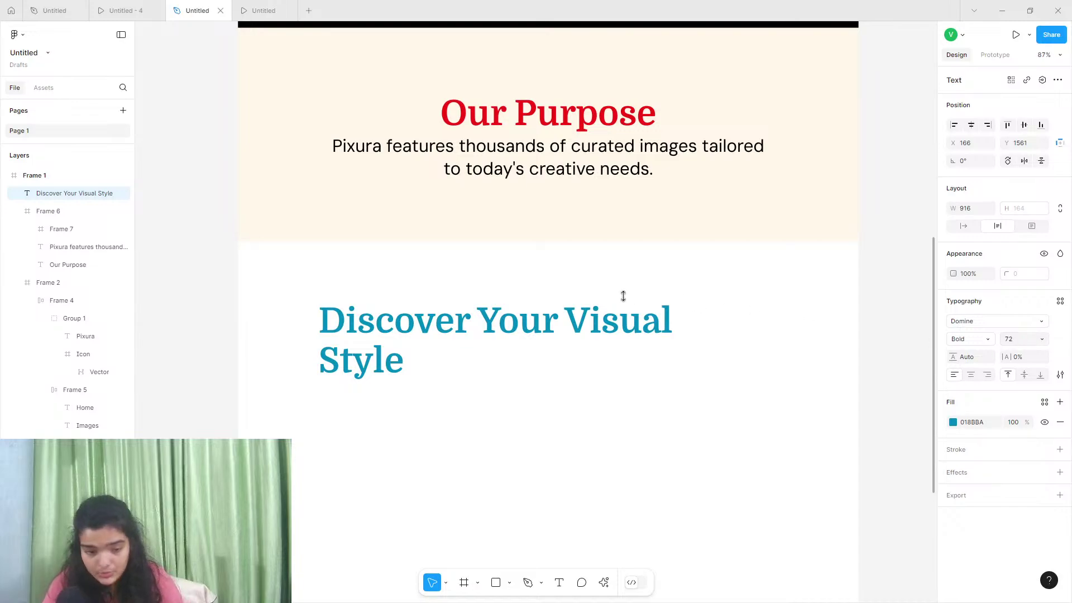
left_click(1041, 340)
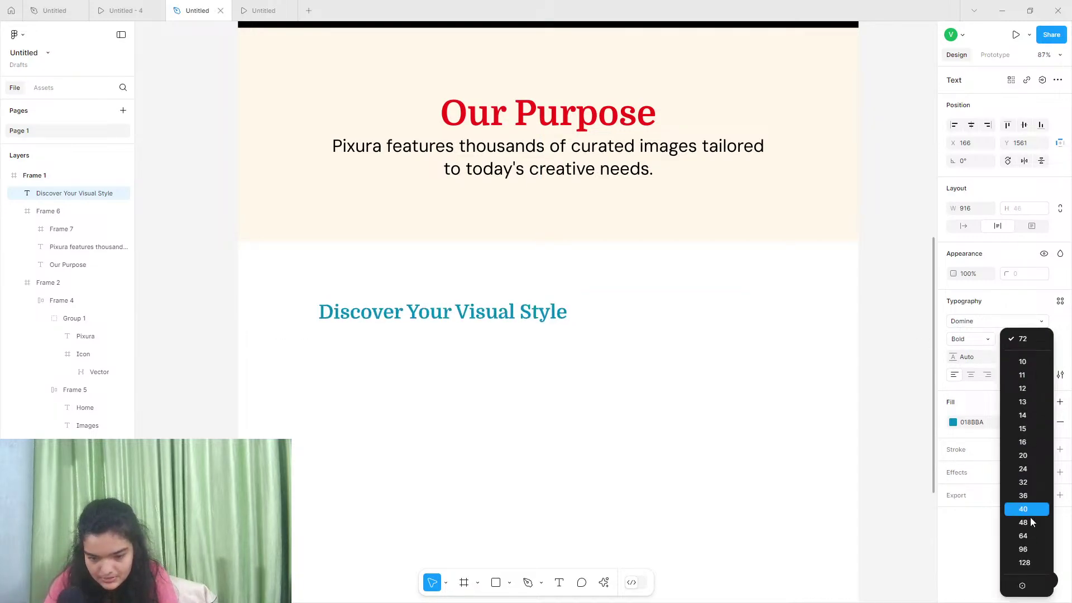
left_click(1030, 534)
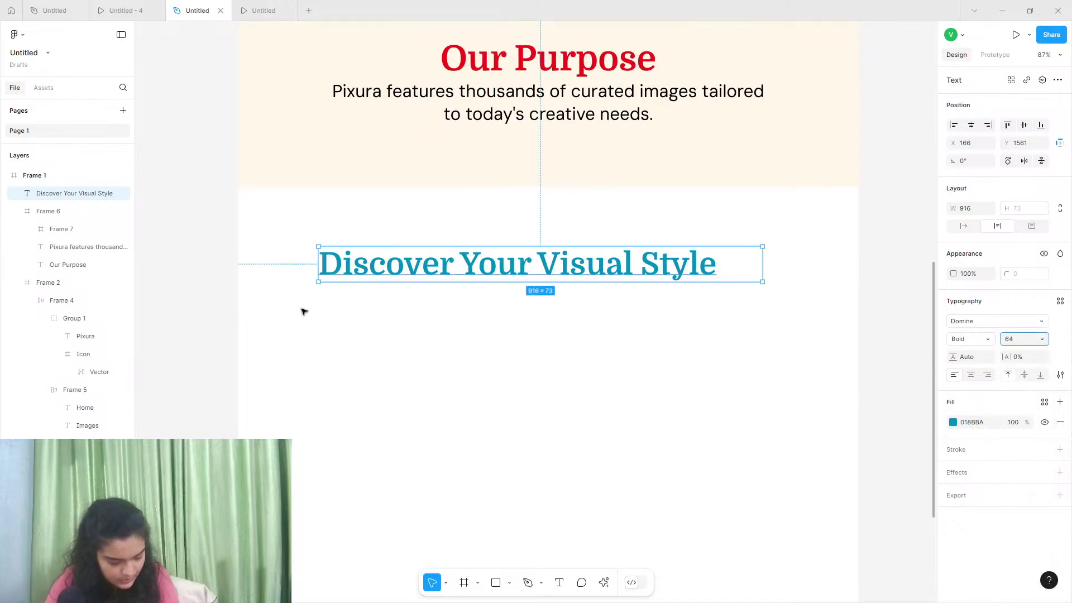
Move the Discover Your Visual Style heading to about X 123, Y 1564, checking its placement against the reference prototype
left_click_drag(379, 270, 352, 274)
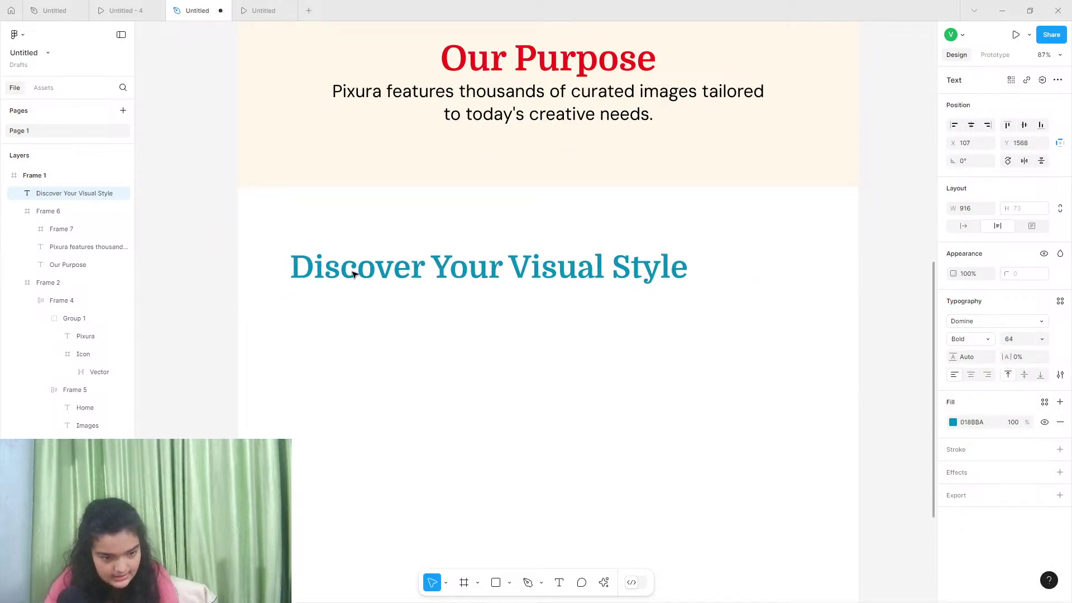
left_click(144, 9)
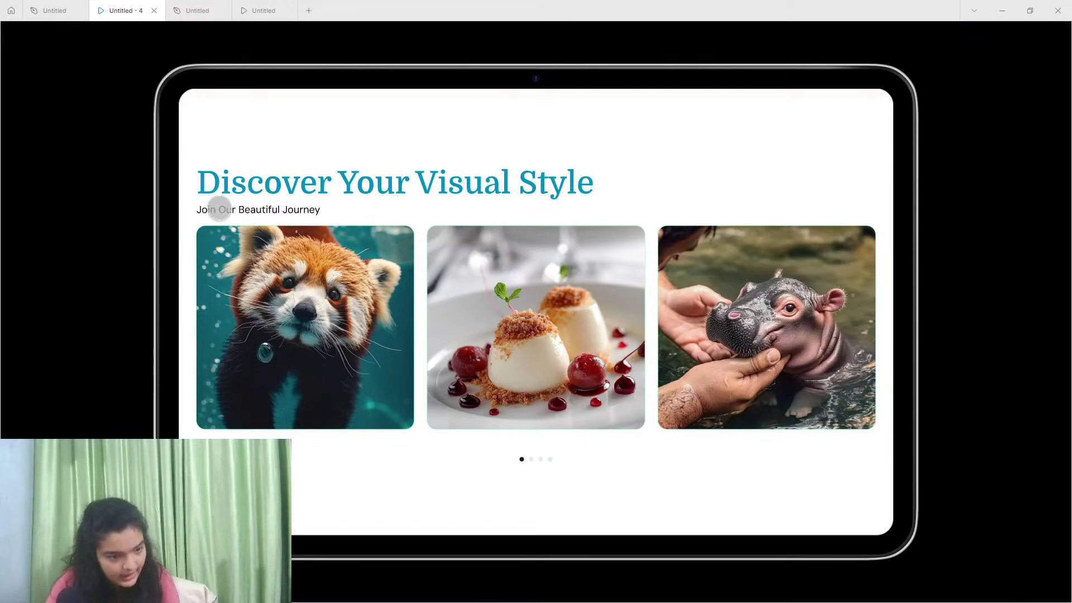
left_click(215, 10)
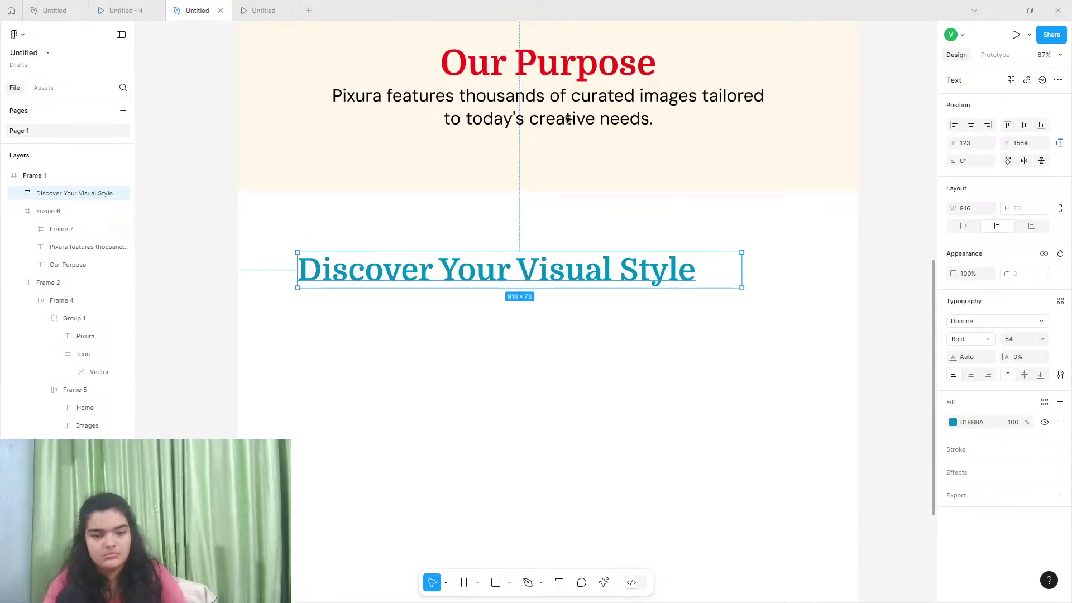
Duplicate the hero subtitle "Where Creativity Meets Quality Images." to below the blue heading, at about X -57, Y 1647
scroll(567, 118, "up", 5)
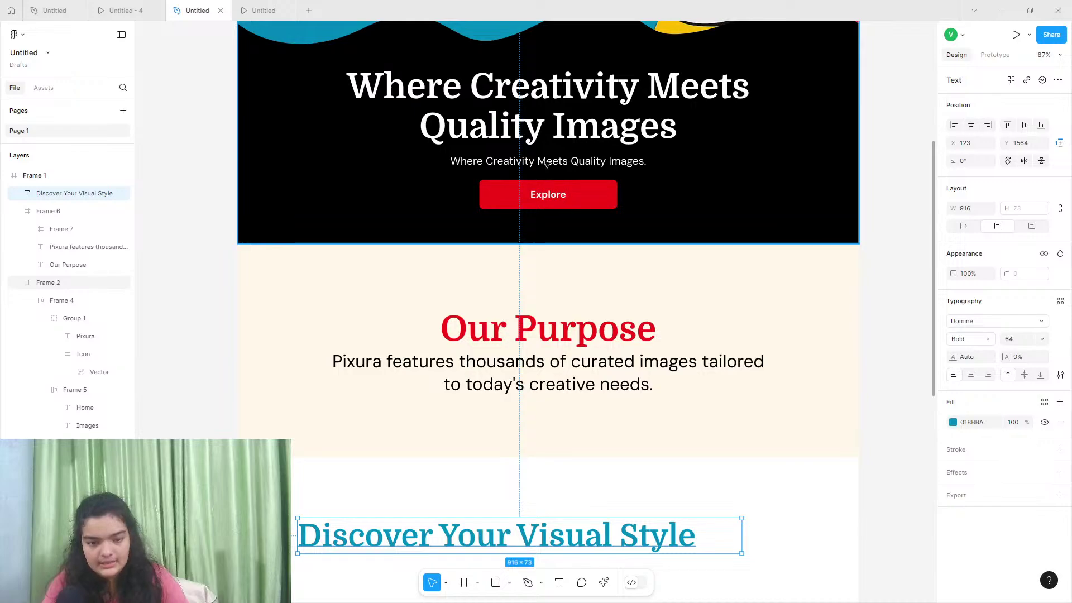
left_click(547, 163)
left_click(546, 164)
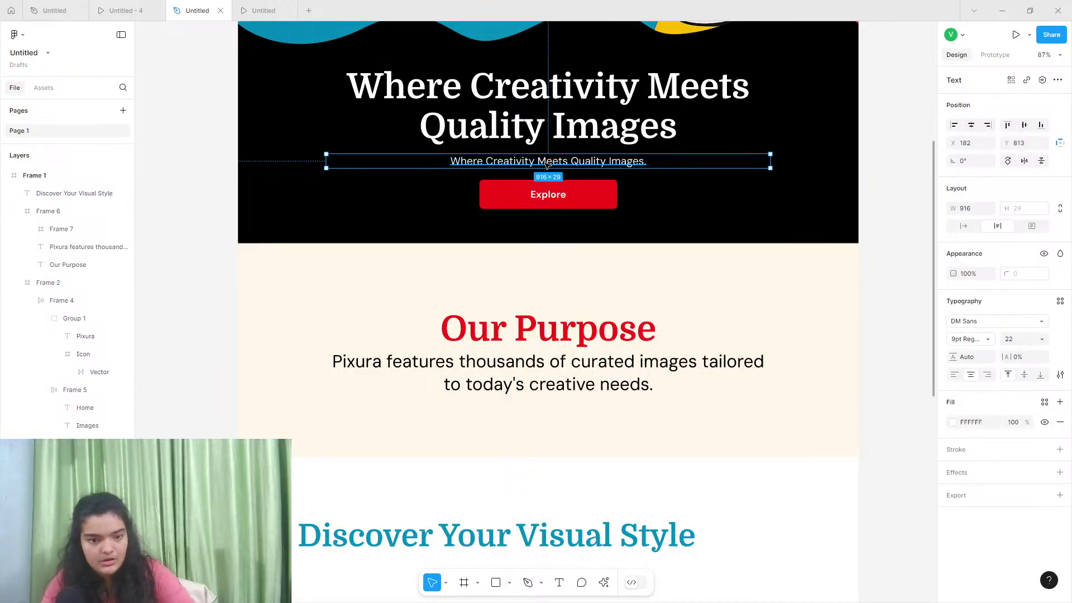
mouse_move(547, 165)
left_mouse_down()
mouse_move(541, 213)
mouse_move(548, 165)
left_mouse_up()
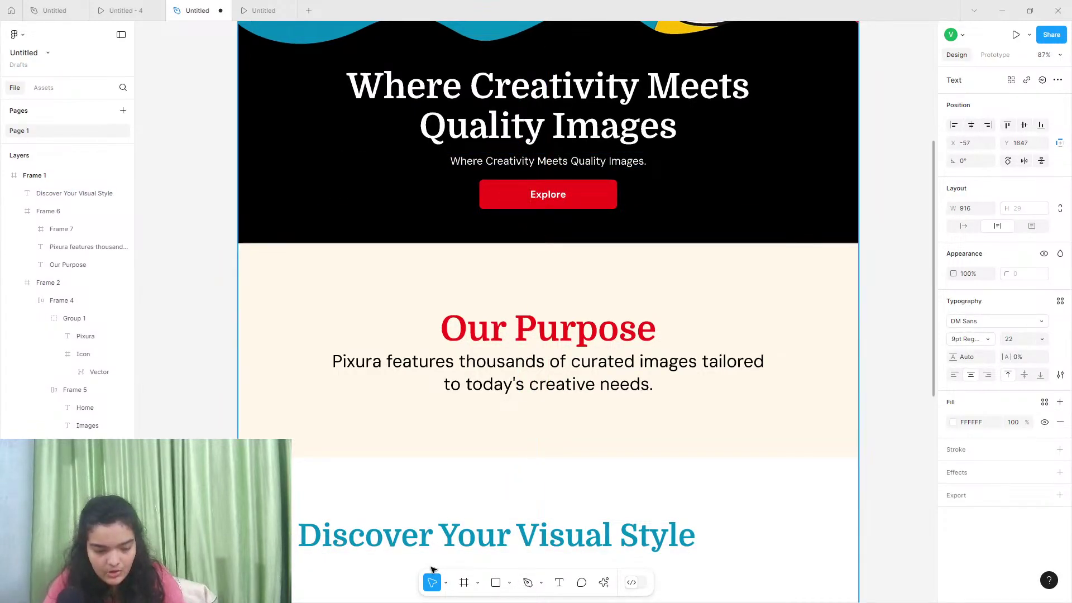
scroll(526, 433, "down", 2)
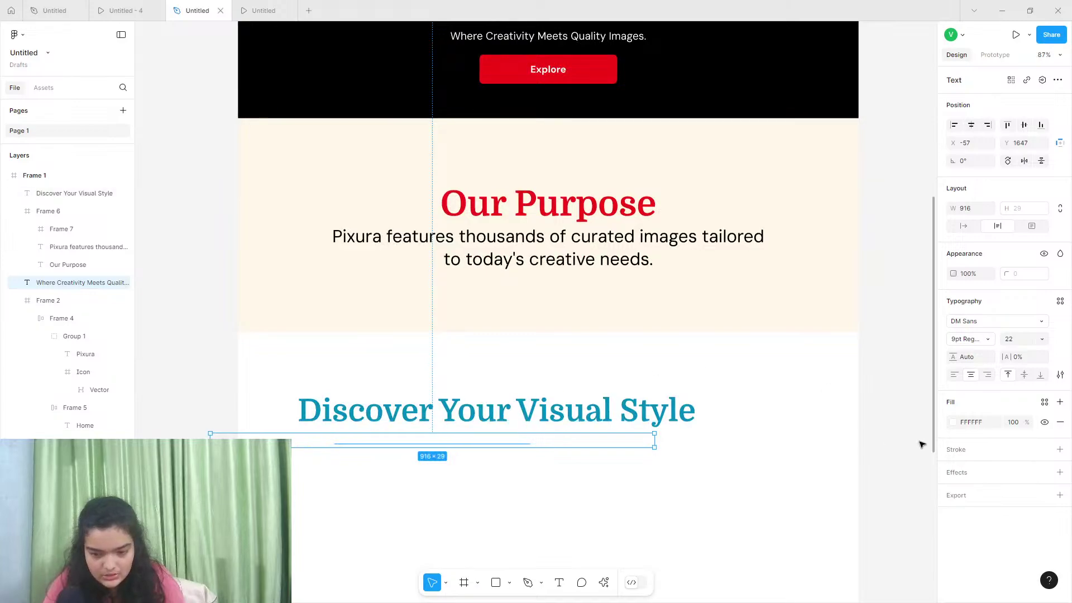
Make the duplicated subtitle black (000000) with auto width and align it under the blue heading at about X 123, Y 1637
left_click(951, 423)
left_click_drag(897, 400, 437, 441)
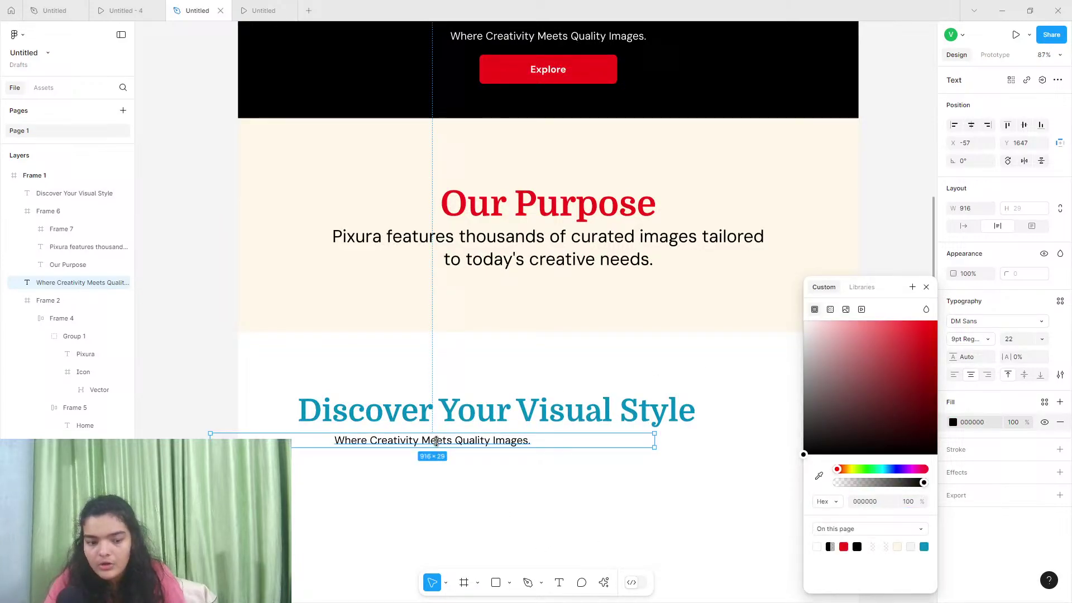
left_click(962, 227)
left_click_drag(355, 447, 319, 441)
Replace the duplicated subtitle's text with "Join Our Beautiful Journey" as in the reference and move it to about X 123, Y 1644
left_click(141, 6)
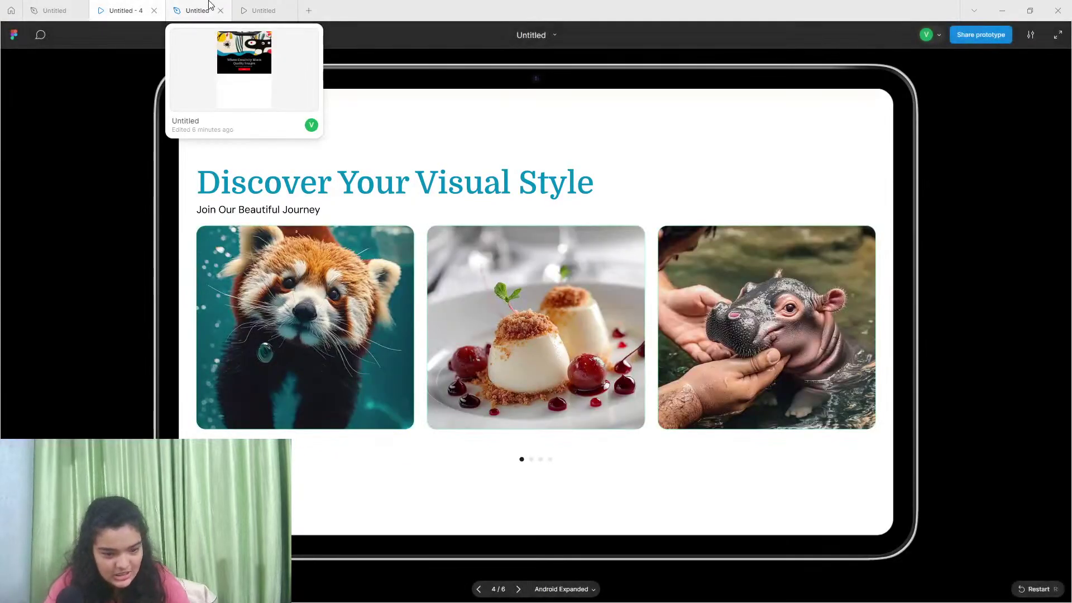
left_click(196, 10)
double_click(362, 436)
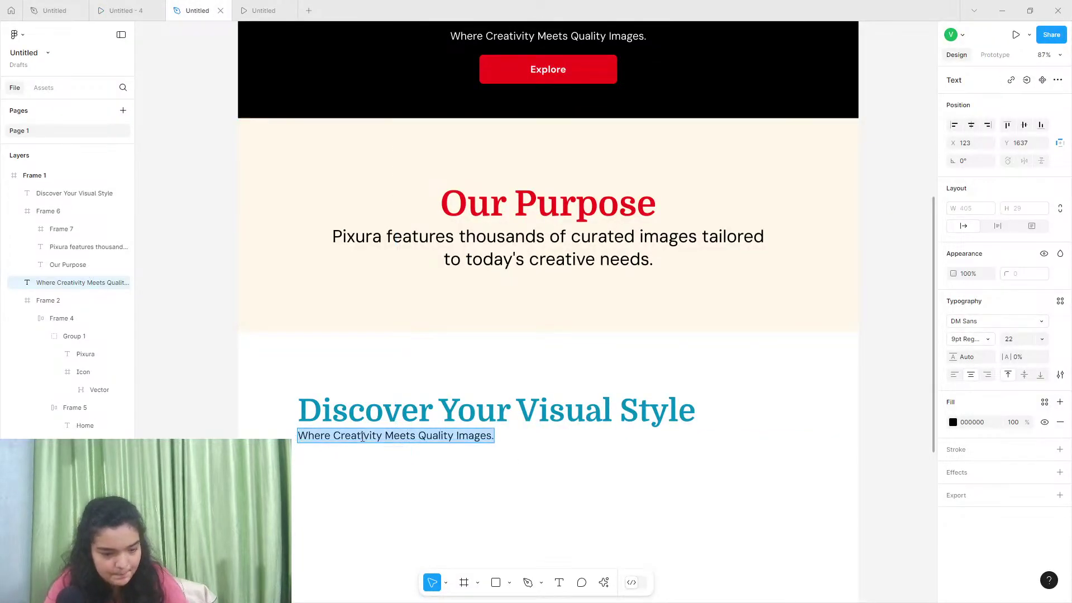
type("Journe")
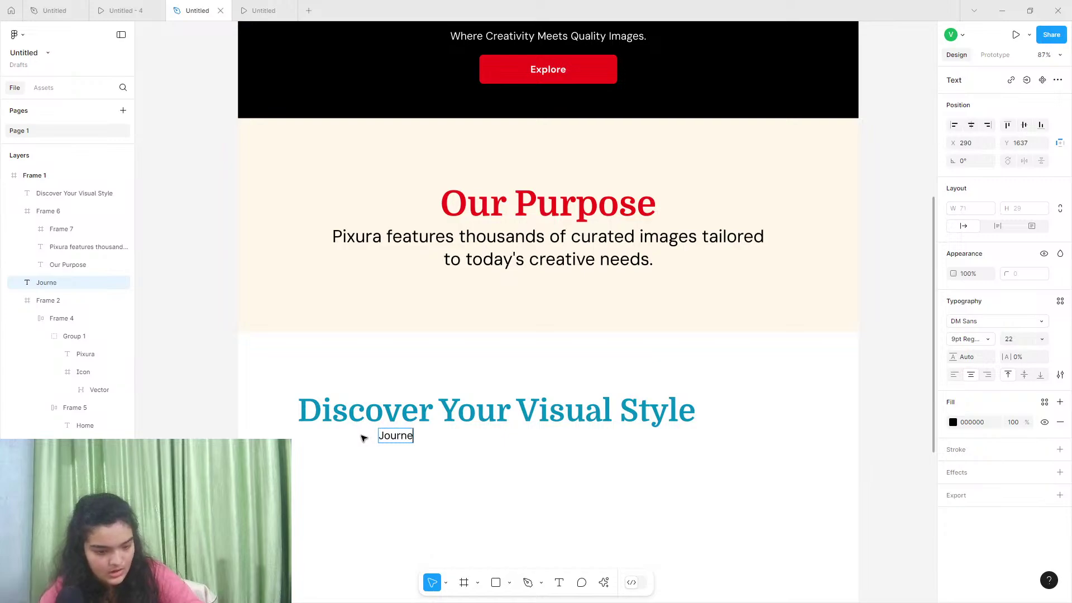
type("n")
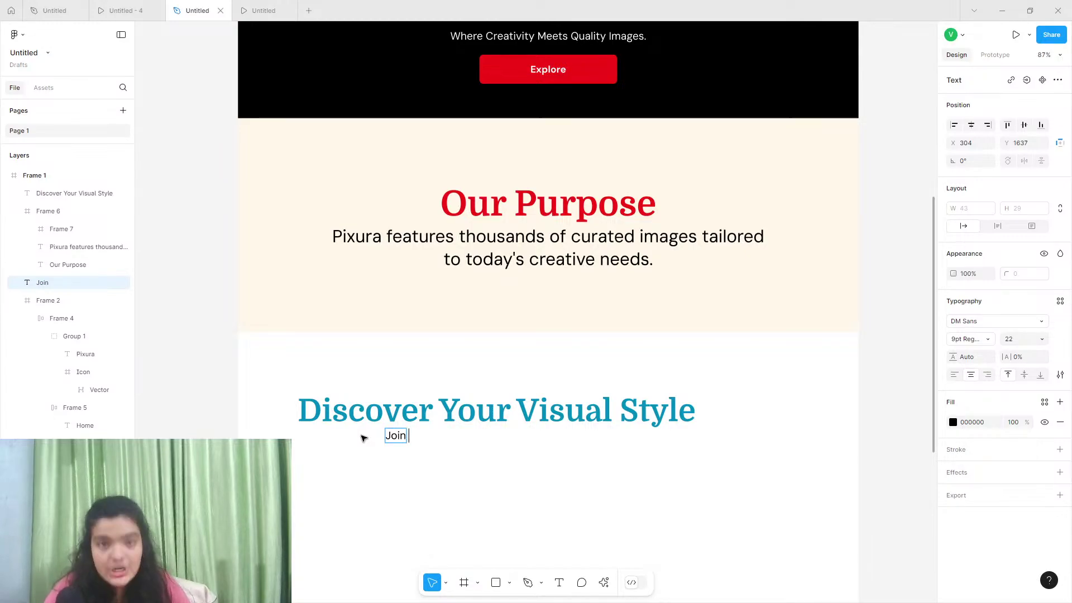
left_click(149, 8)
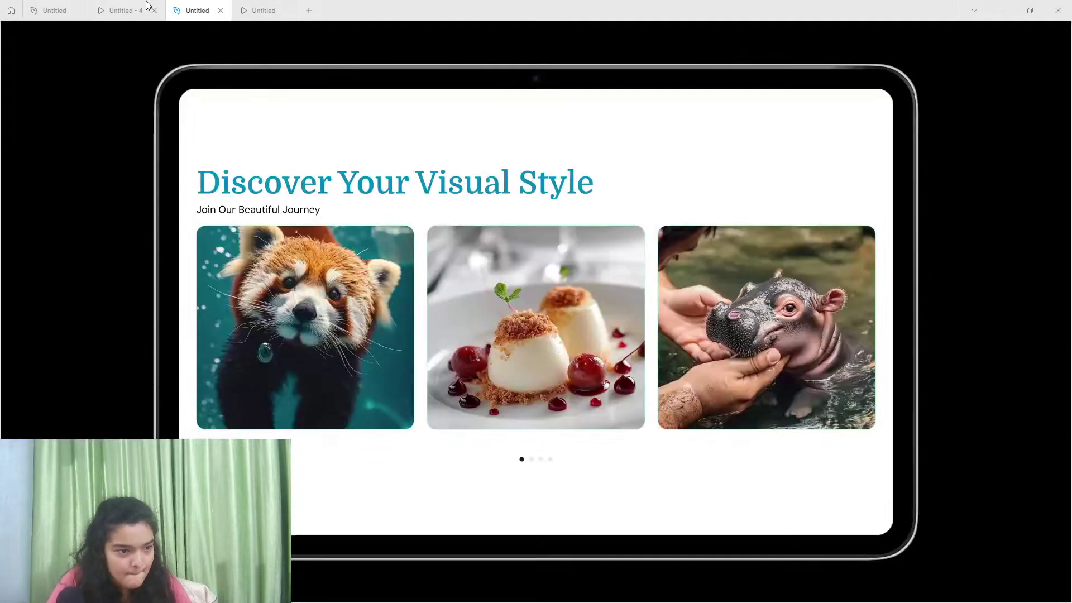
left_click(193, 10)
type("Ou")
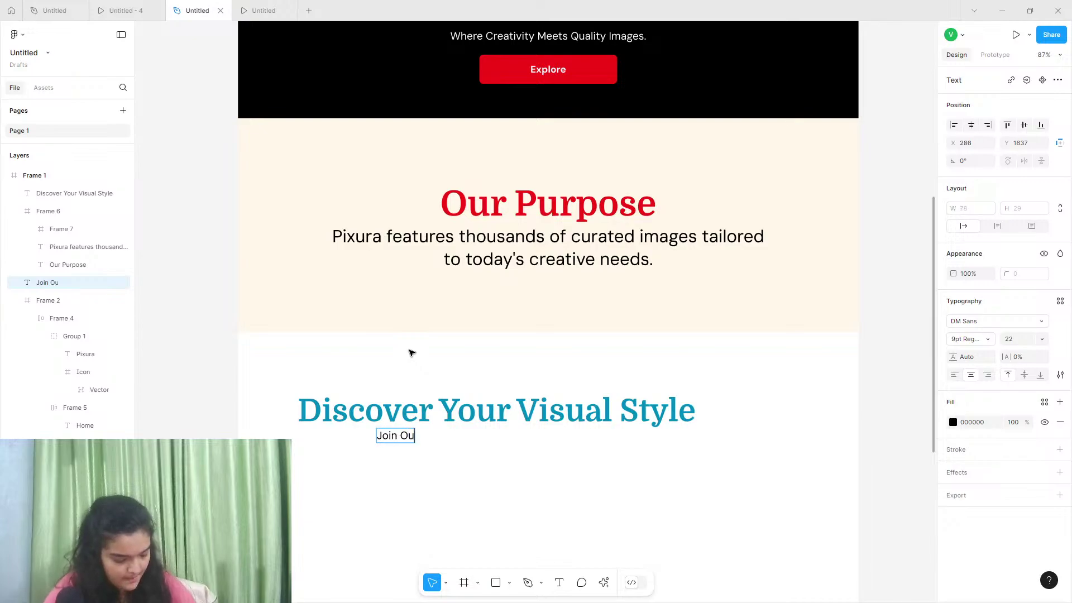
type("r Beauti")
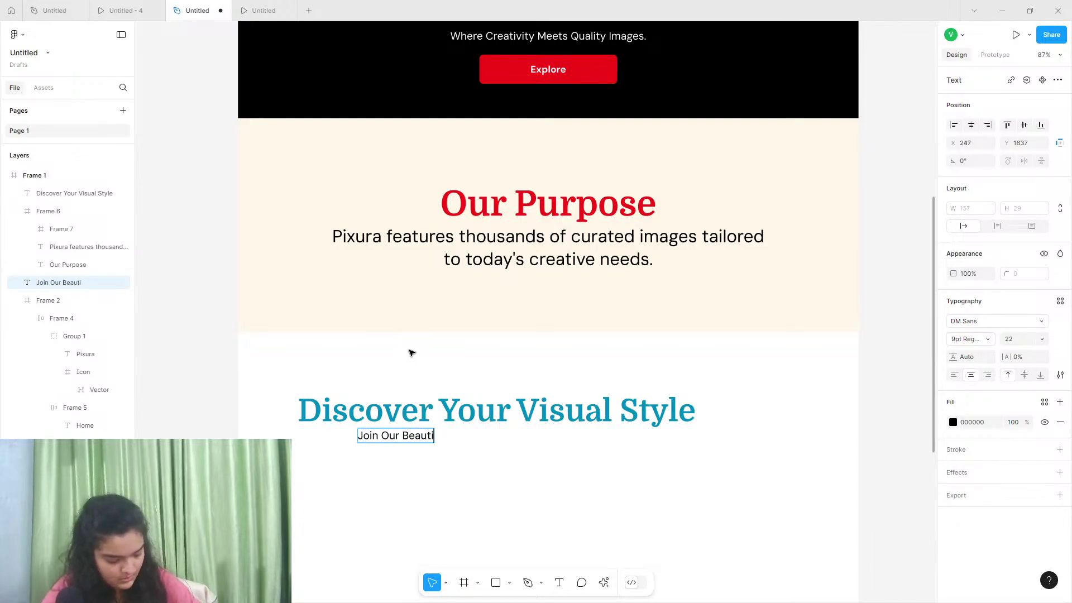
type("ful ")
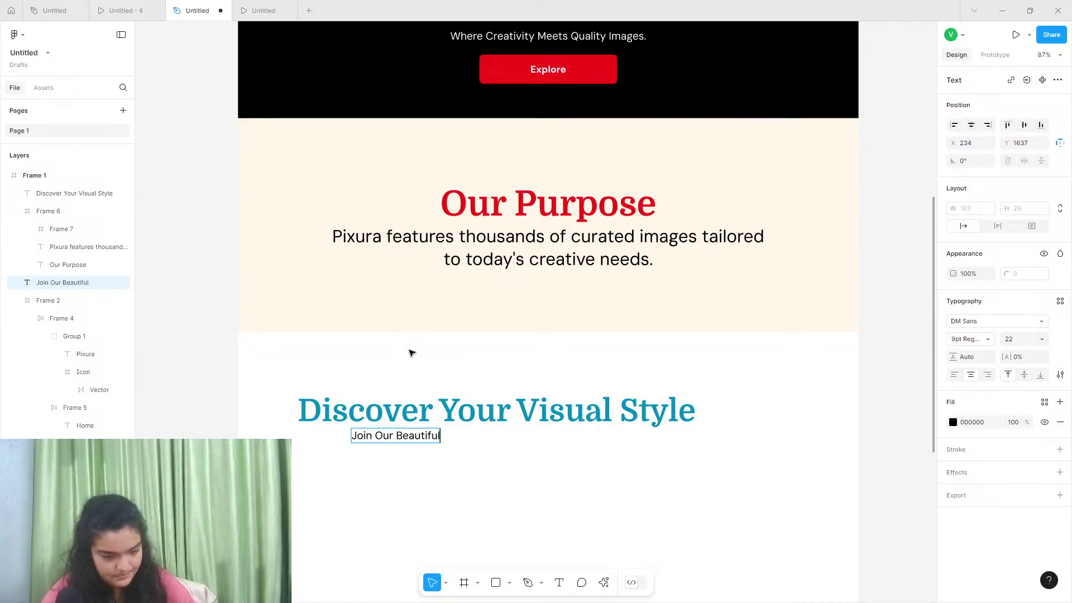
type("Journey")
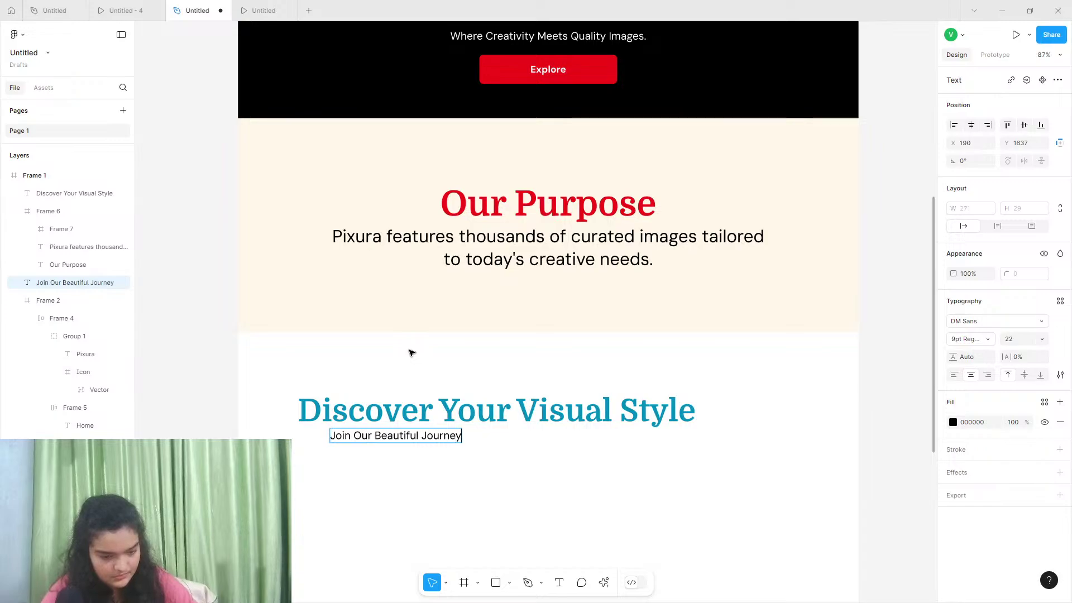
key("Escape")
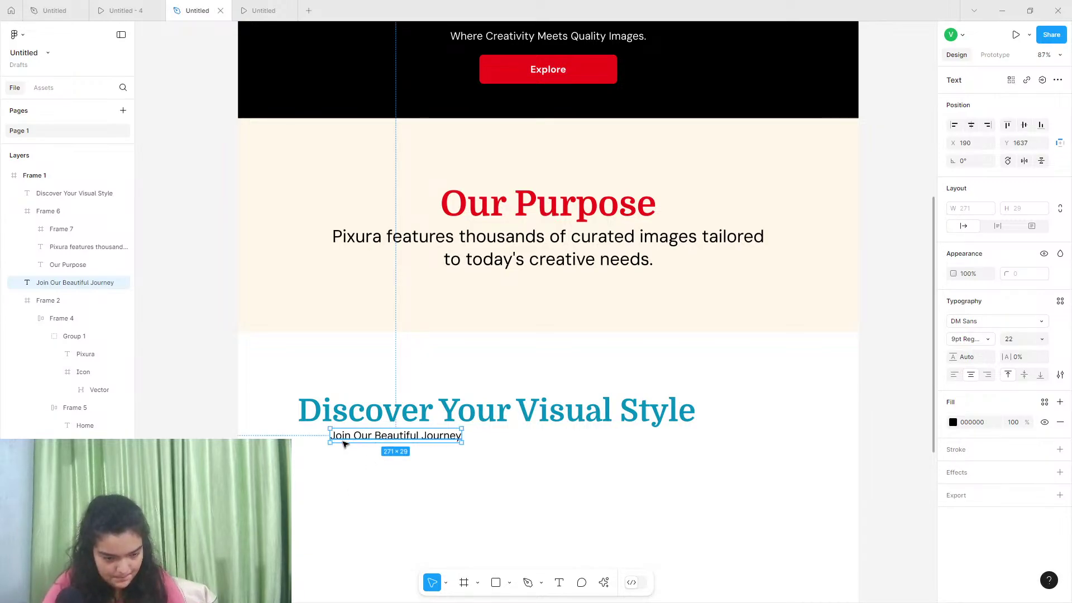
left_click_drag(343, 443, 347, 441)
Draw a square frame below the Join Our Beautiful Journey subtitle and set its width and height to 360
scroll(344, 440, "down", 3)
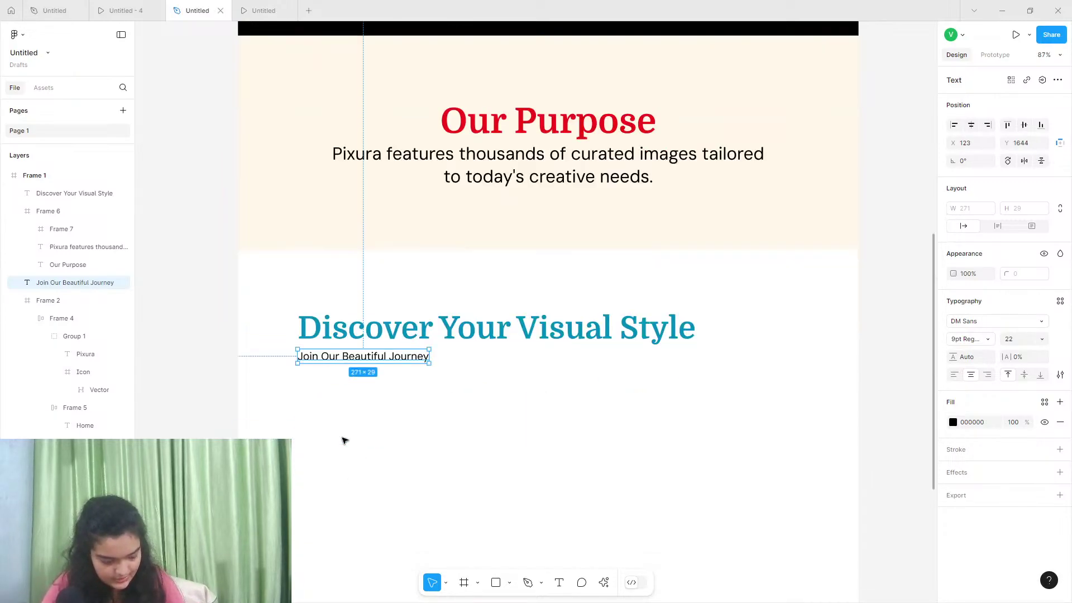
scroll(343, 441, "down", 4)
left_click(464, 583)
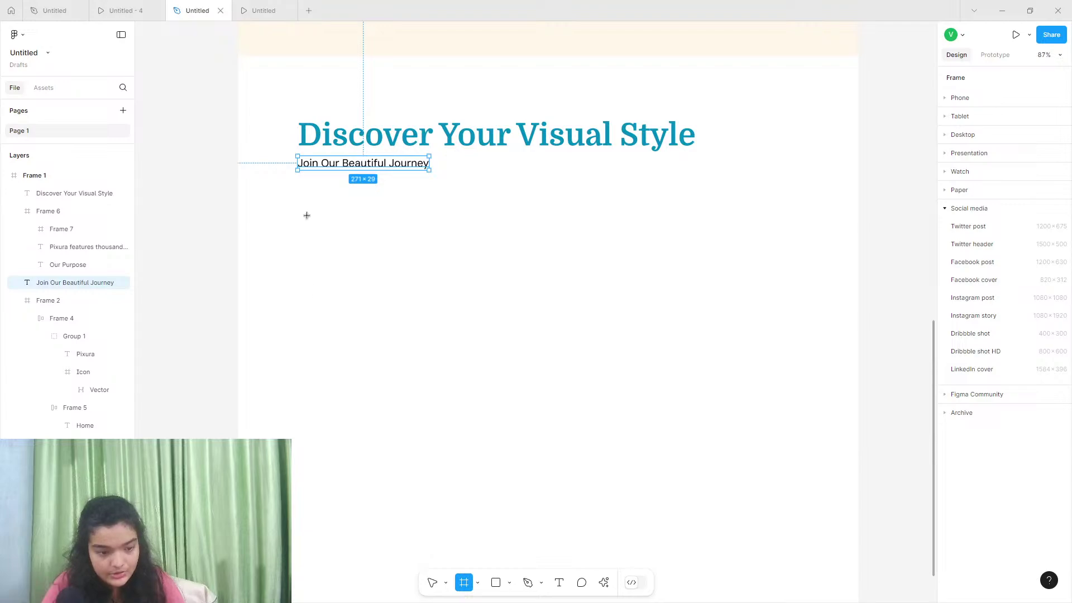
left_click_drag(307, 215, 481, 387)
left_click(978, 210)
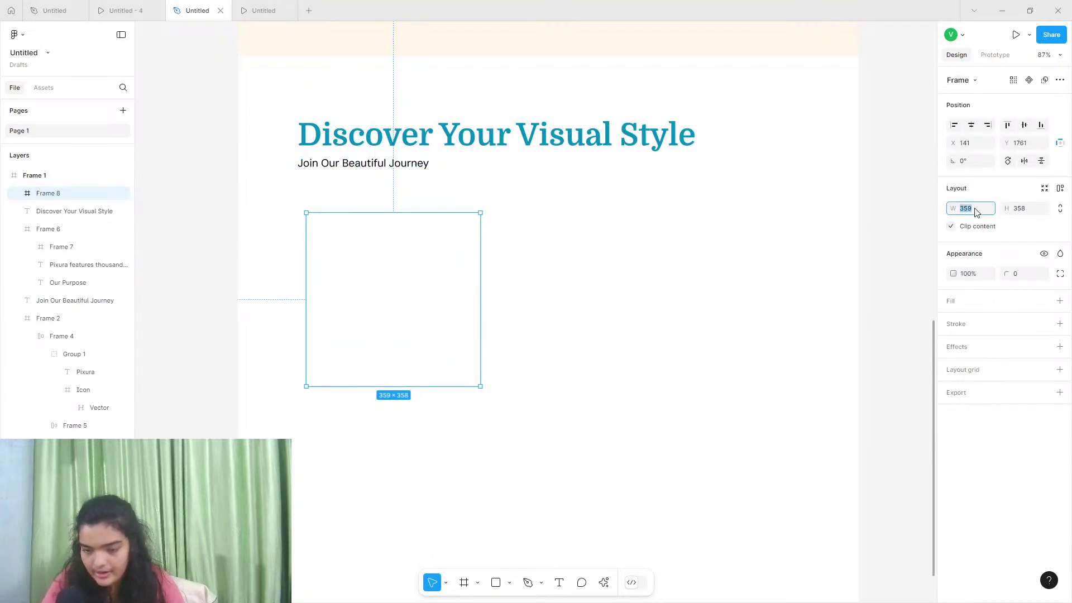
key("Return")
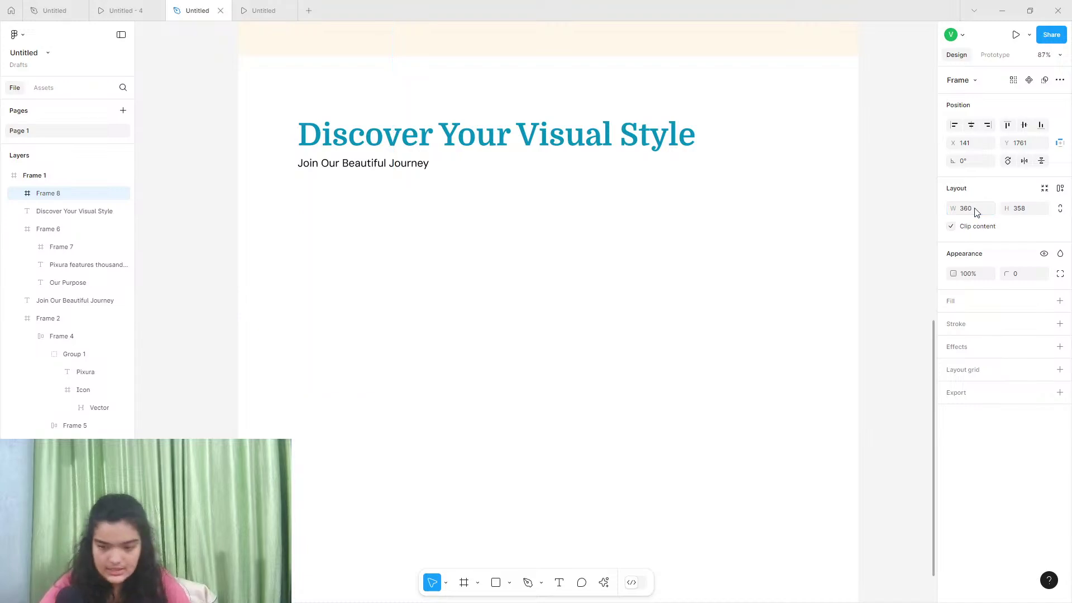
left_click(1030, 215)
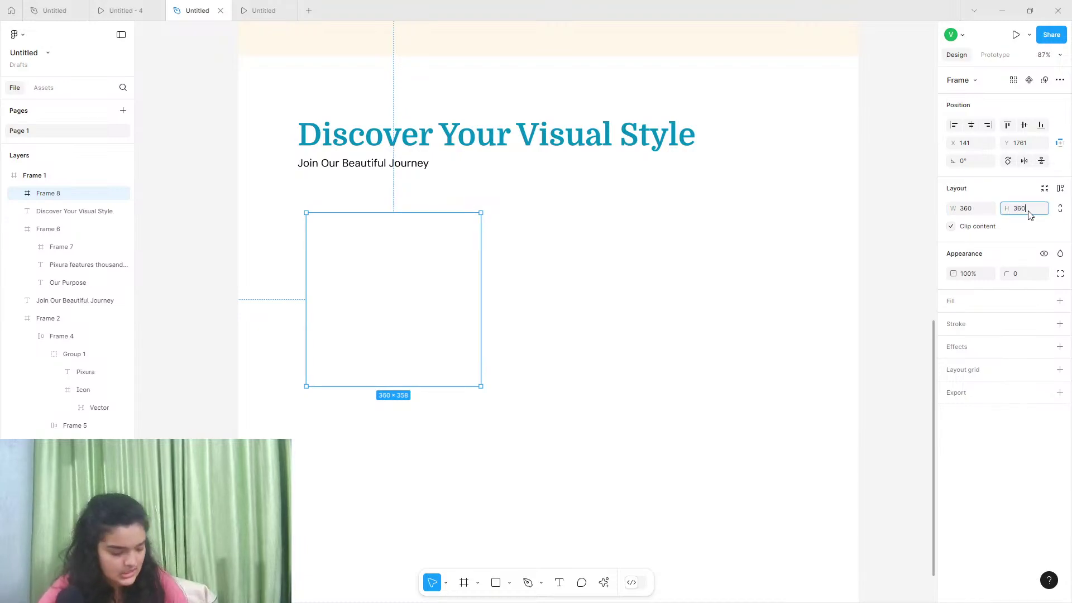
key("Return")
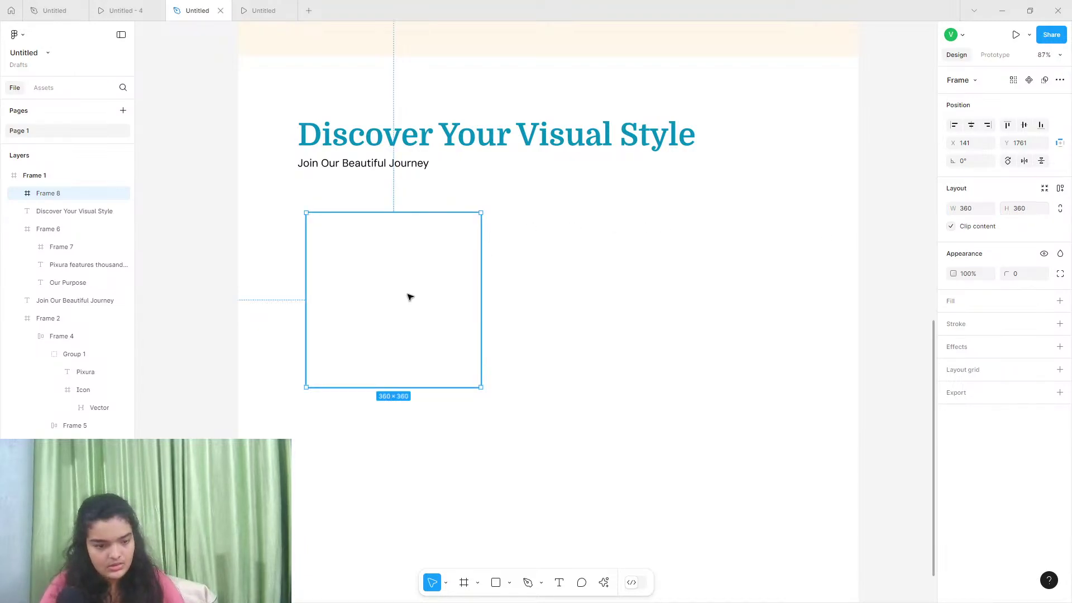
Move the square frame to about X 123, Y 1707 and give it the blue fill 018BBA
left_click_drag(409, 296, 400, 270)
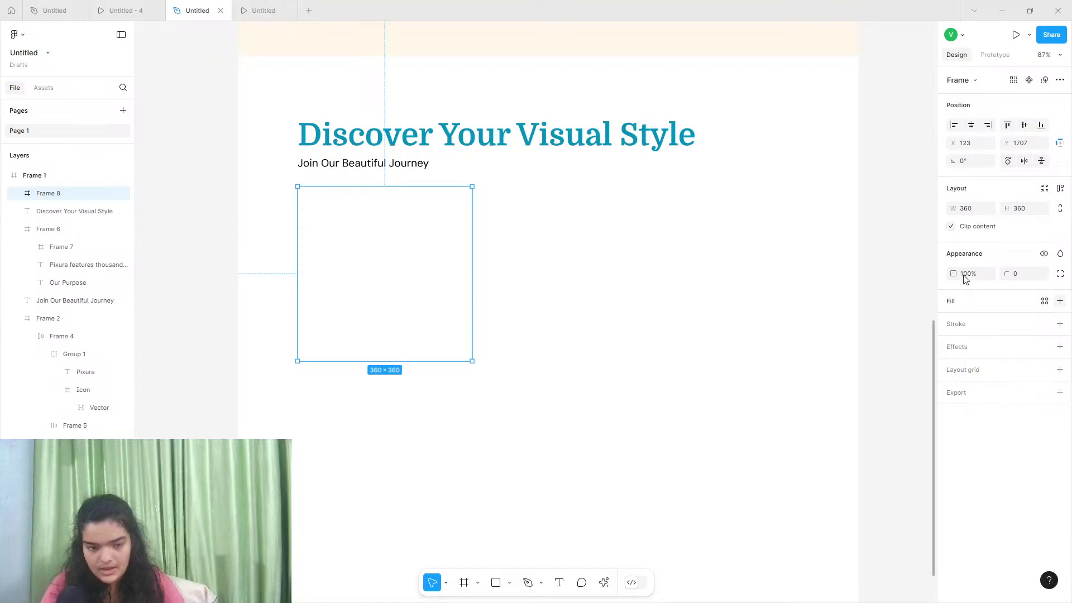
left_click(1060, 301)
left_click(954, 322)
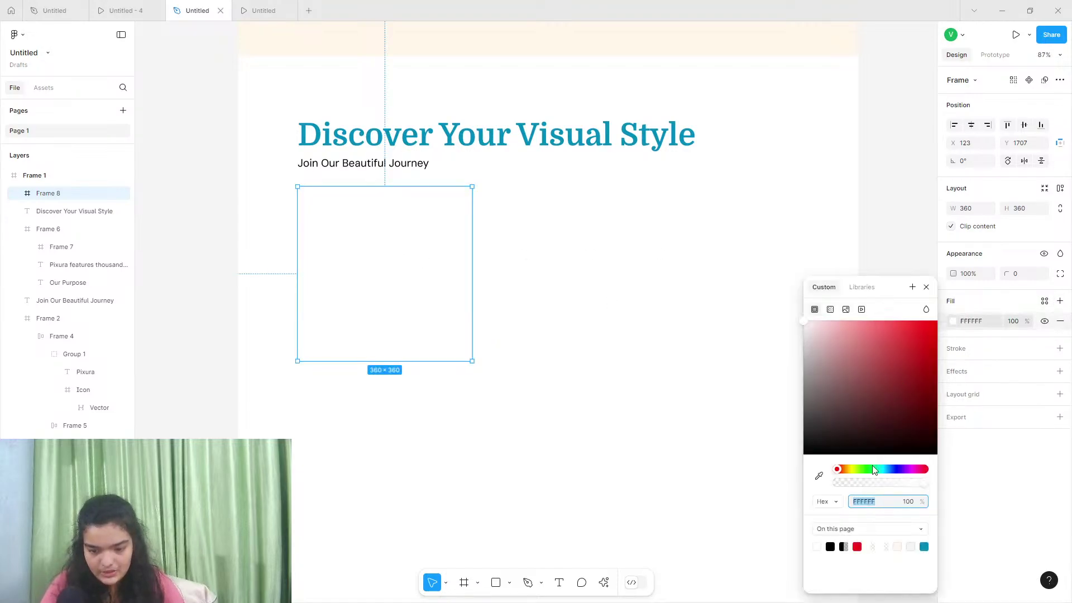
left_click(925, 545)
left_click(512, 387)
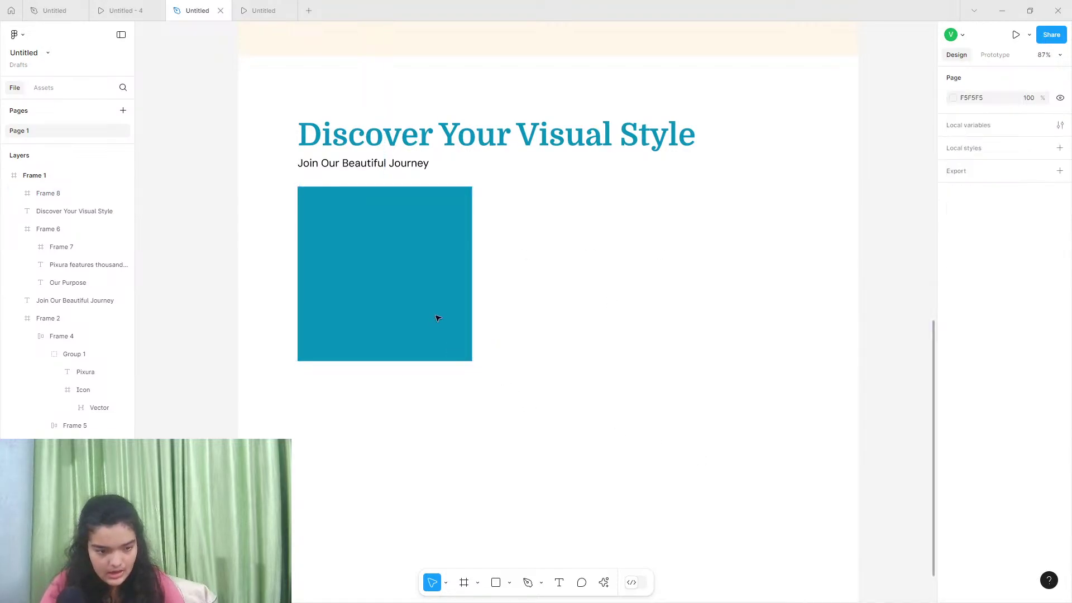
Duplicate the blue square frame twice to form an evenly spaced row of three, the third at about X 897, Y 1707
left_click(429, 293)
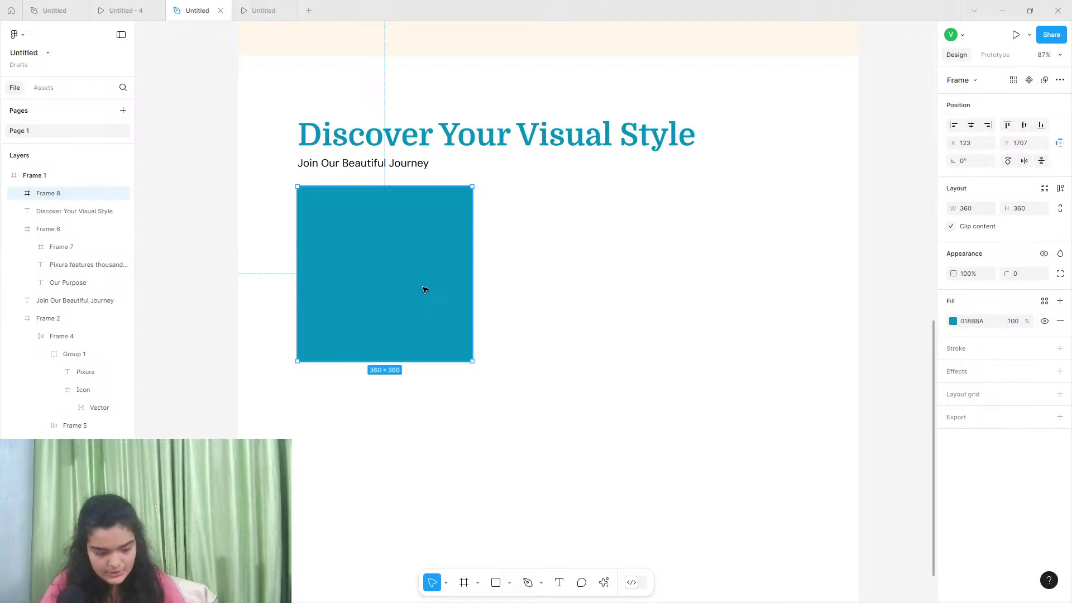
left_click_drag(424, 289, 729, 270)
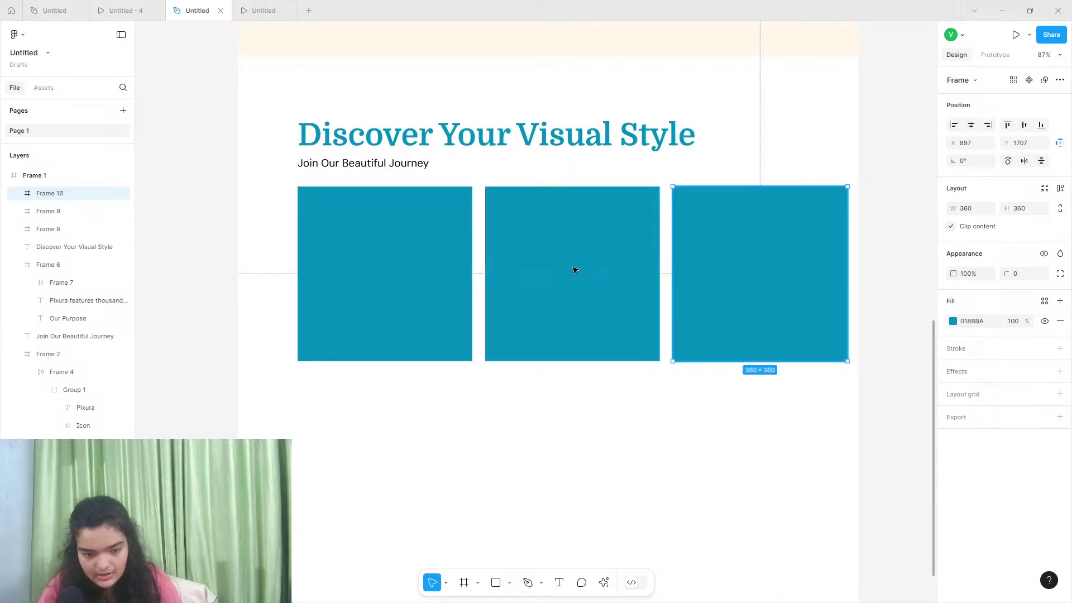
Set the spacing between the three blue squares to 16 and center the row horizontally in the page frame at about Y 1693
left_click(574, 268, "shift")
left_click(438, 255, "shift")
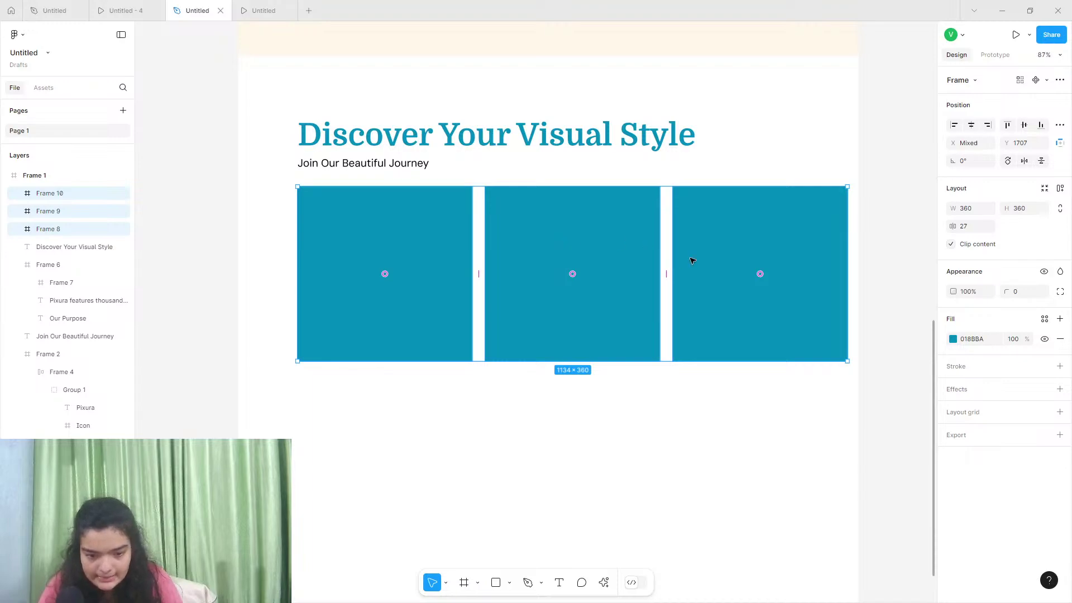
left_click_drag(666, 274, 660, 274)
mouse_move(587, 273)
left_mouse_down()
mouse_move(578, 270)
mouse_move(596, 273)
mouse_move(570, 263)
left_mouse_up()
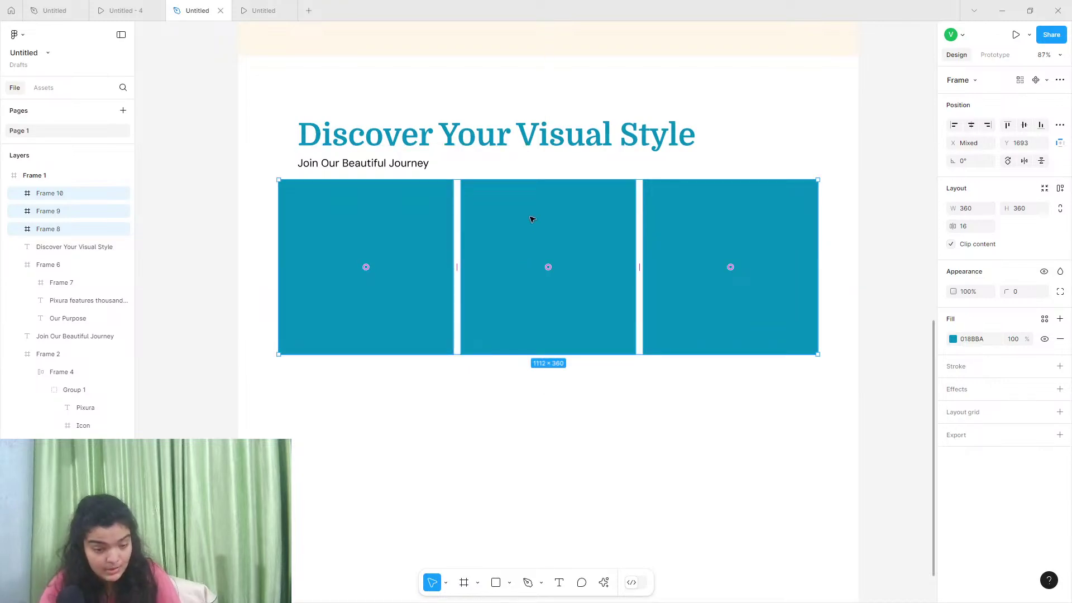
left_click(279, 113)
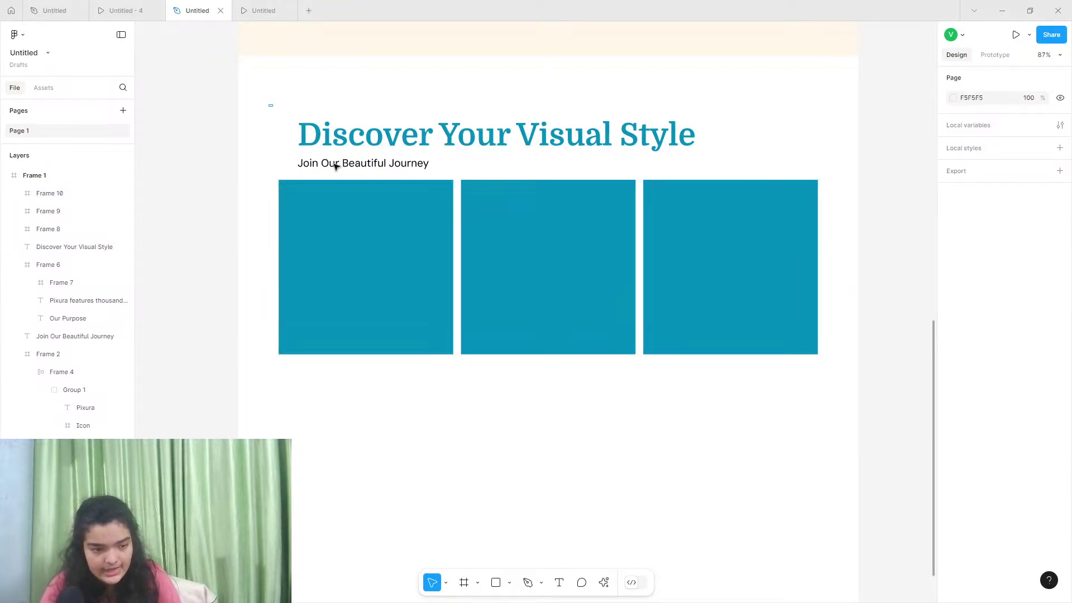
Move the Discover Your Visual Style heading and its subtitle together to line up with the left edge of the first blue square
left_click(336, 147)
left_click(342, 159, "shift")
left_click_drag(339, 152, 323, 146)
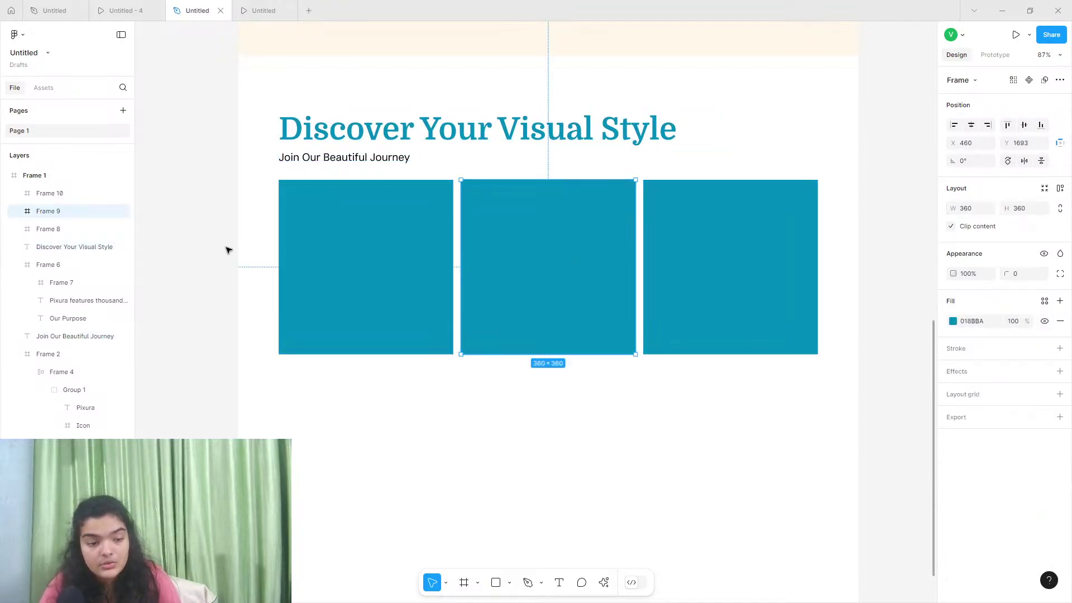
Give all three blue squares a corner radius of 28
left_click_drag(203, 237, 490, 296)
left_click_drag(763, 301, 765, 302)
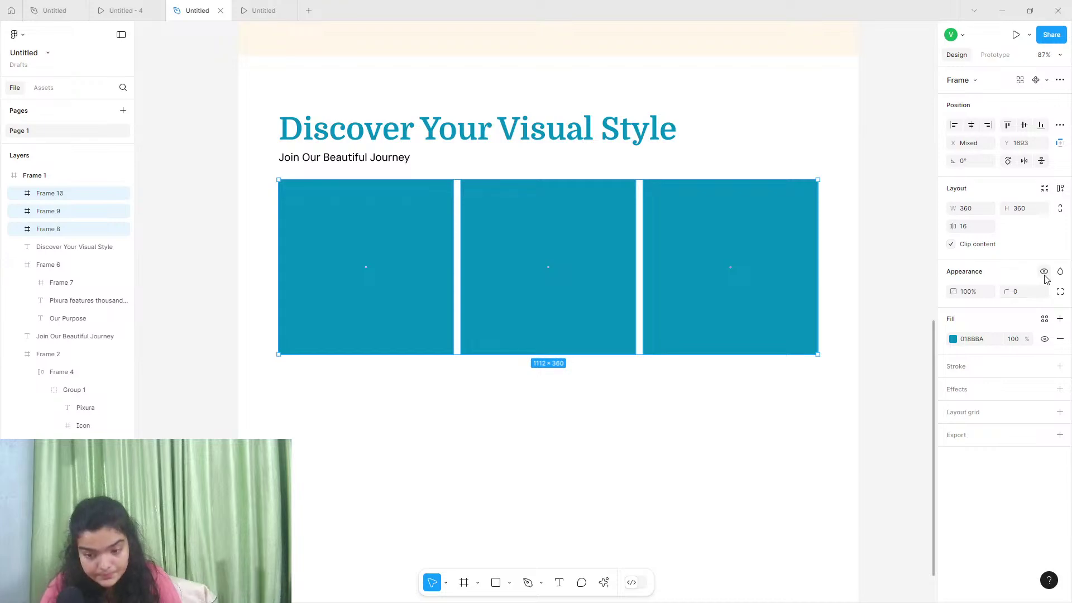
left_click_drag(1009, 291, 249, 338)
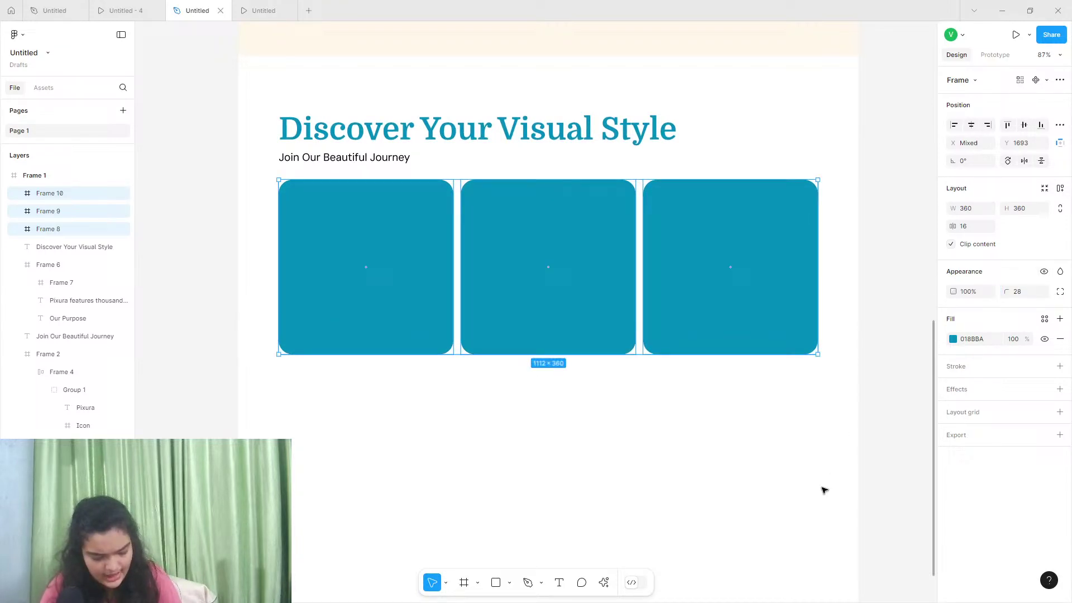
Run the Lummi plugin and search its photos for "blue"
left_click(604, 582)
left_click(537, 438)
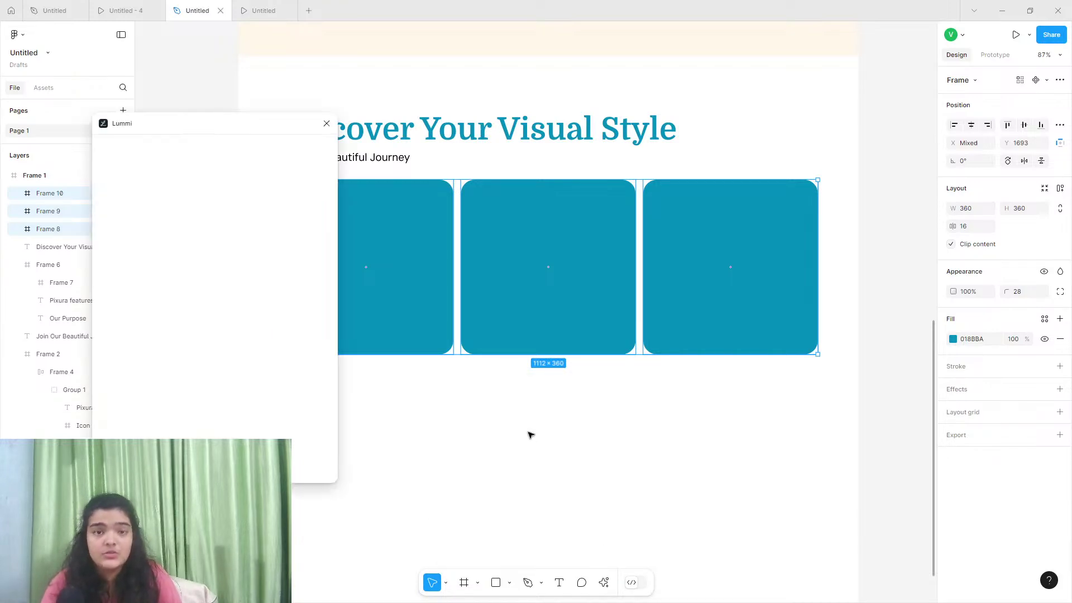
left_click(603, 583)
type("lumm")
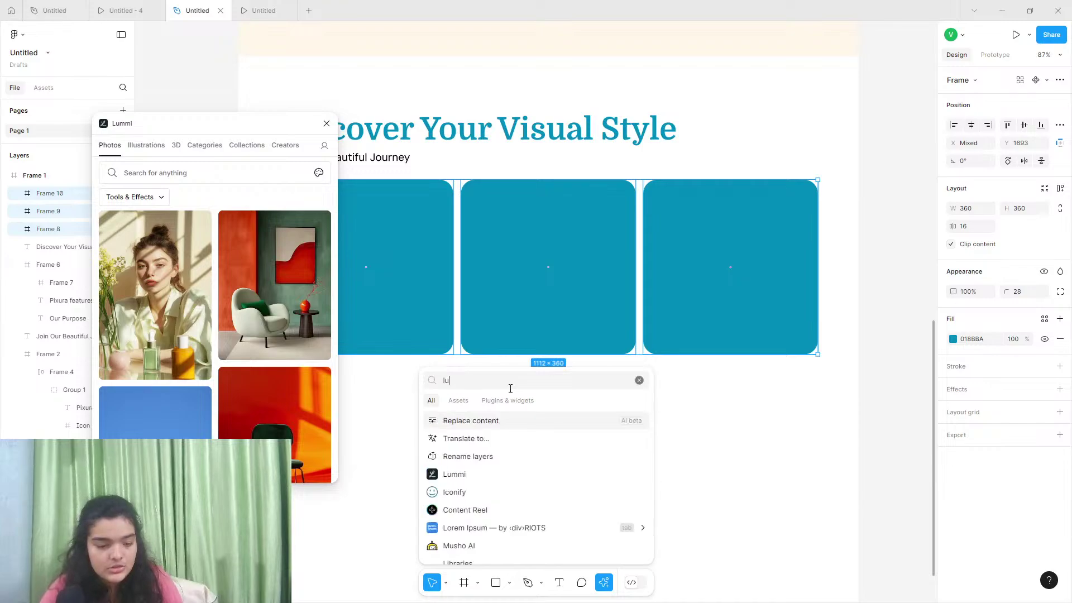
left_click(639, 380)
left_click(230, 178)
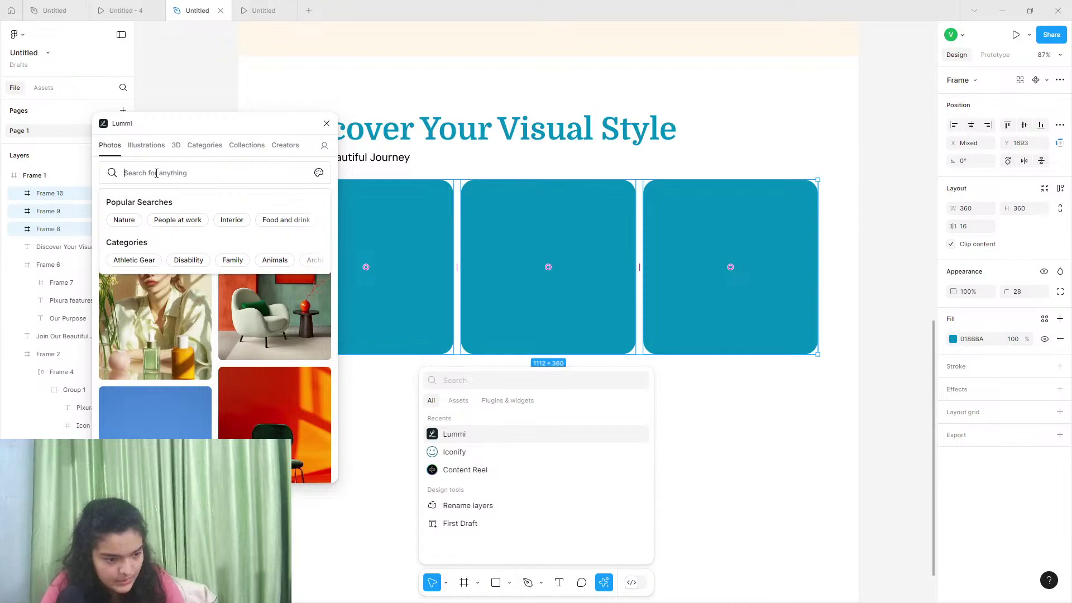
type("bl")
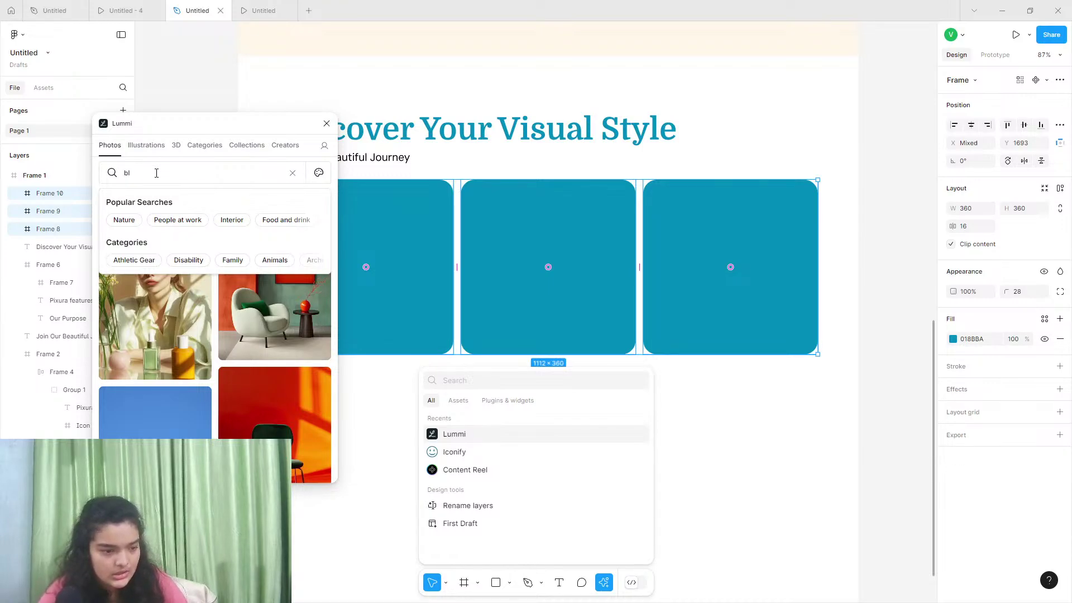
type("ue")
key("Return")
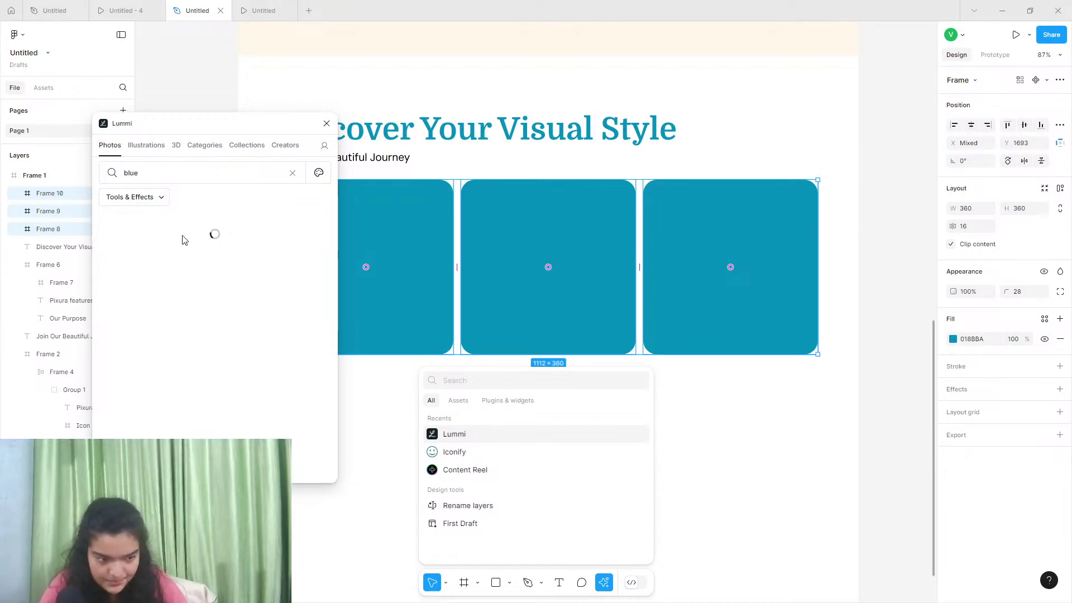
Fill the first rounded square with the Lummi photo of large pale blue flowers with an orange centre
scroll(193, 273, "down", 3)
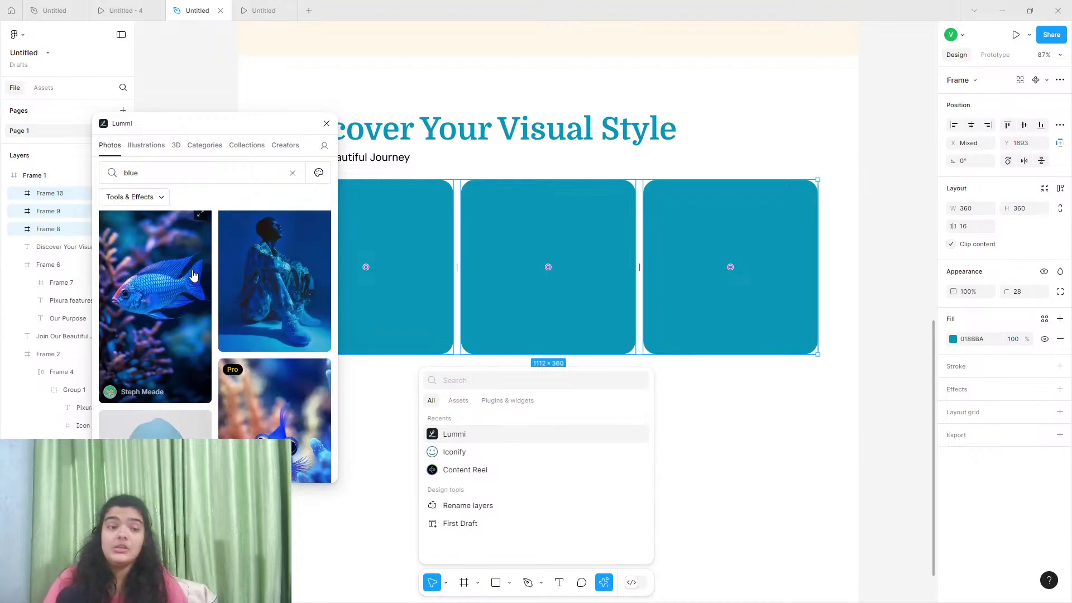
scroll(194, 275, "up", 2)
left_click(378, 275)
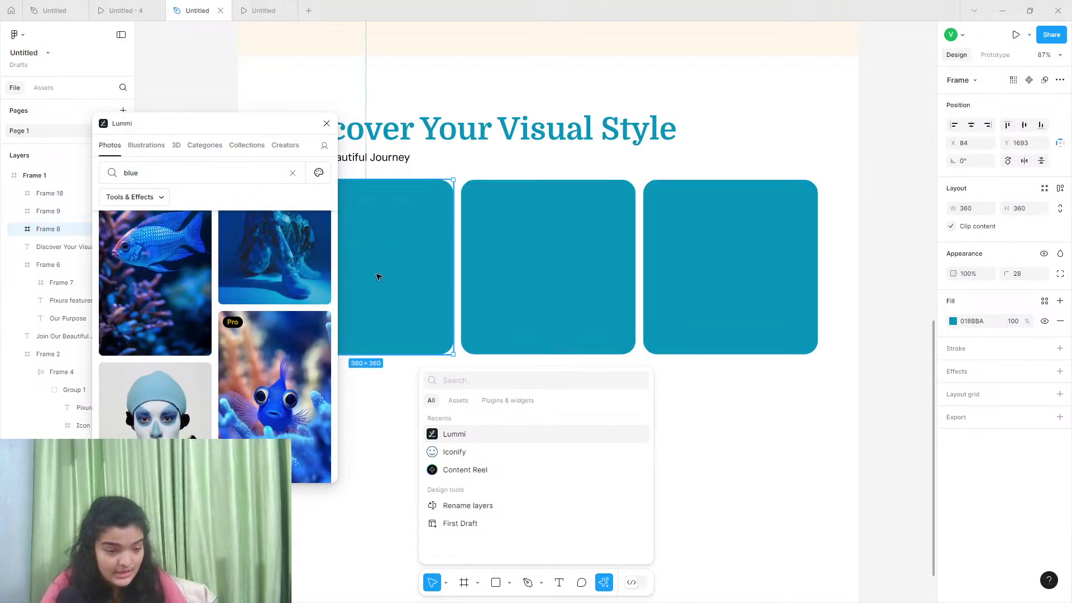
scroll(245, 343, "down", 10)
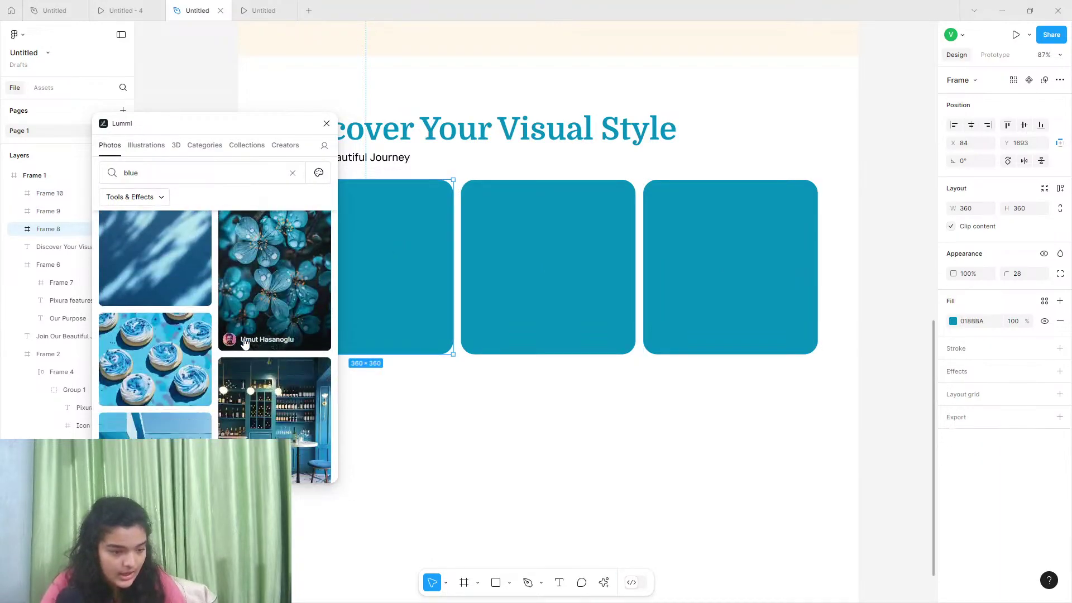
scroll(244, 343, "down", 4)
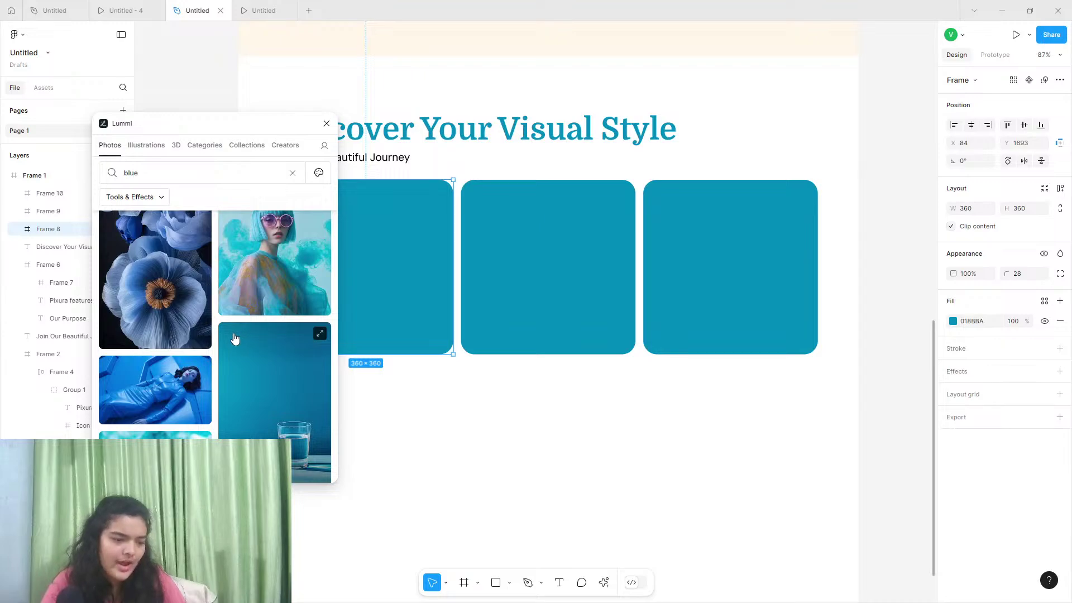
scroll(234, 337, "down", 3)
scroll(162, 292, "up", 3)
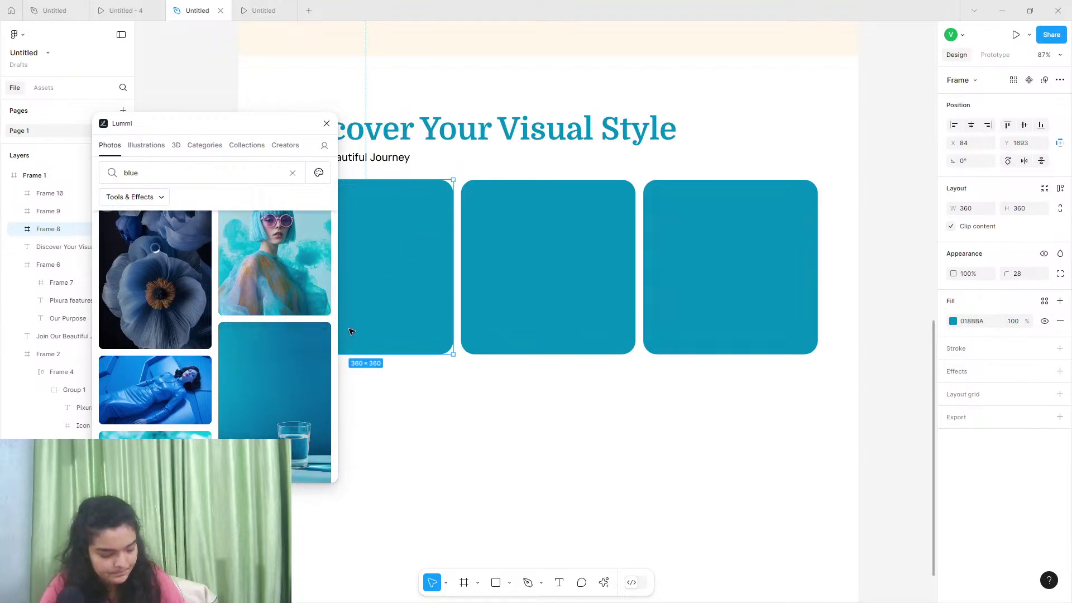
left_click(243, 339)
Fill the middle rounded square with the Lummi photo of blue paint jars and a paintbrush
scroll(243, 341, "down", 6)
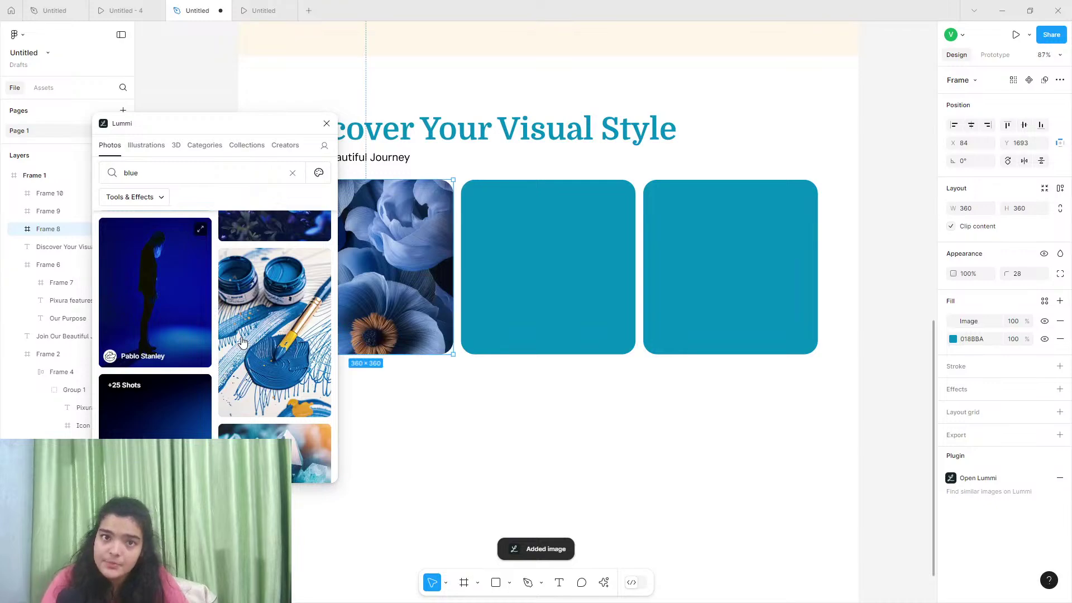
left_click(603, 266)
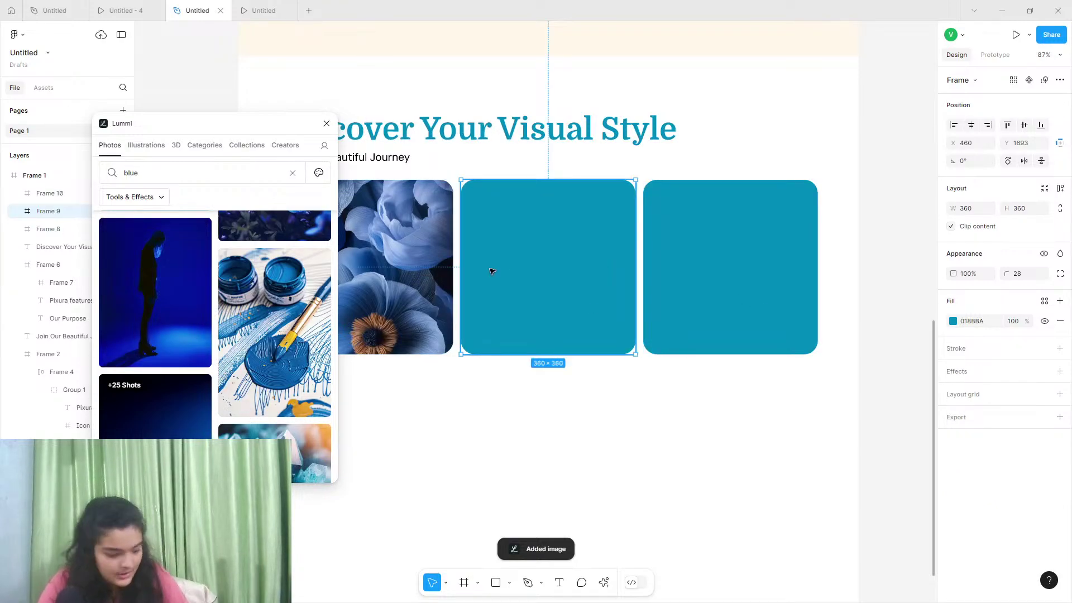
scroll(304, 396, "down", 1)
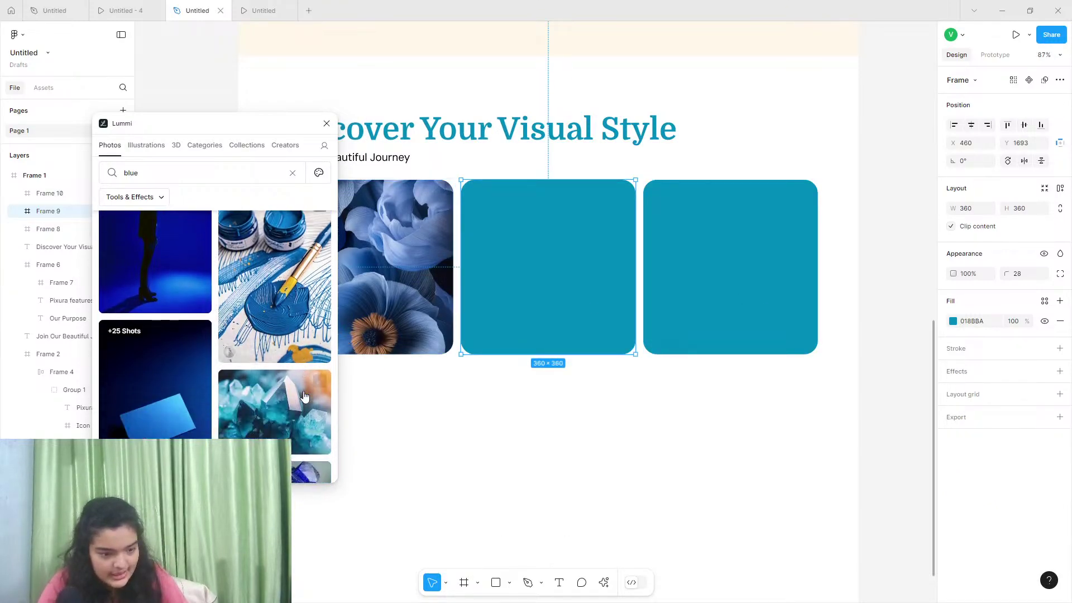
left_click(294, 309)
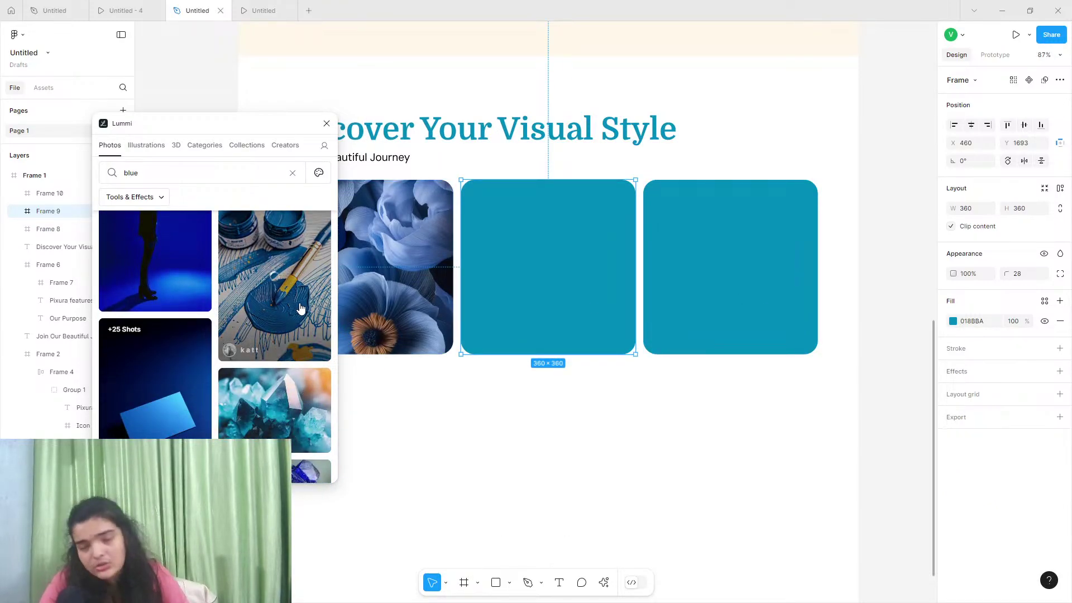
Fill the third rounded square with the Lummi photo of teal blossoms on a dark background and close the plugin
left_click(685, 270)
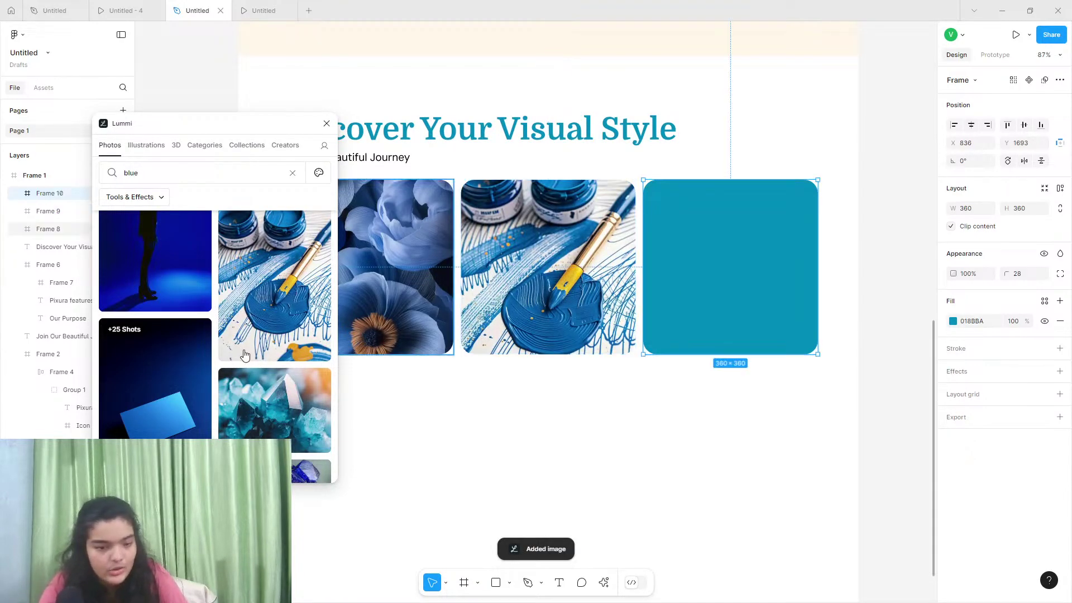
scroll(211, 370, "down", 2)
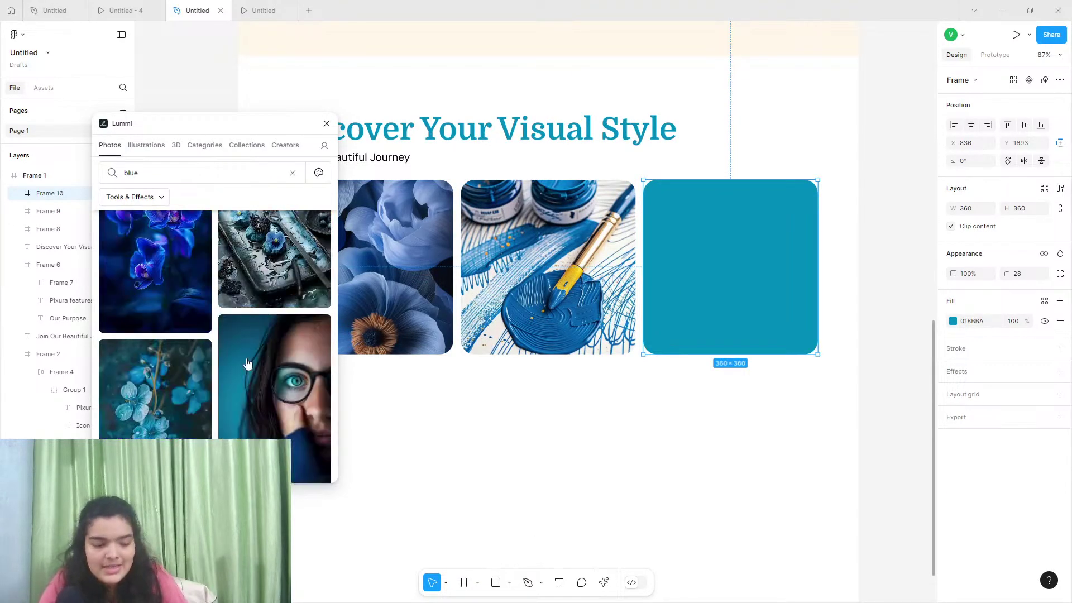
scroll(212, 367, "down", 3)
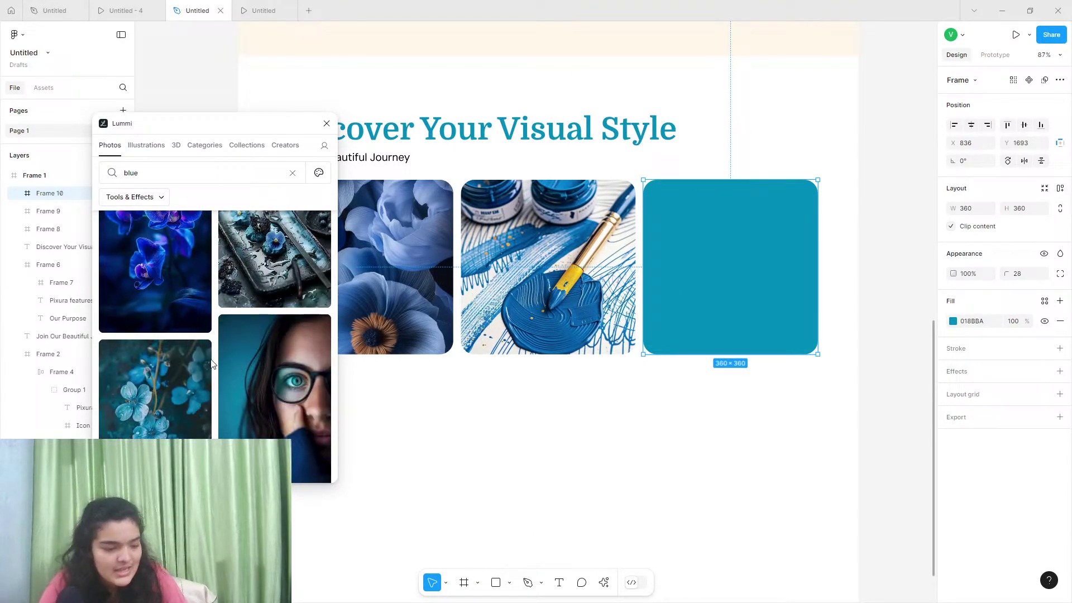
left_click(181, 410)
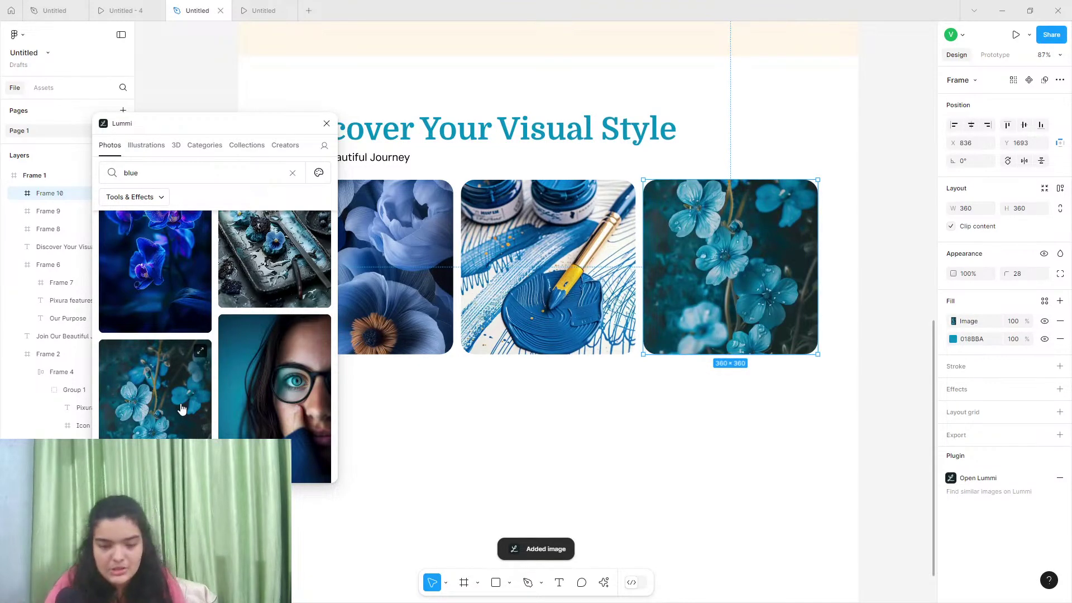
left_click(327, 124)
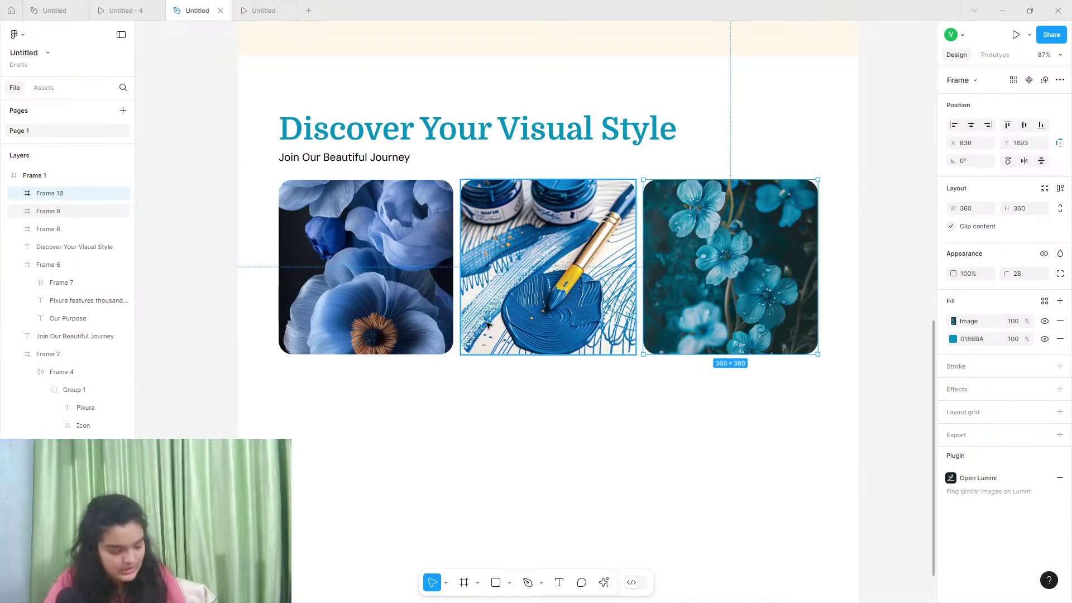
Place a circle below the first image card at about X 89, Y 2149 and set its width and height to 10
left_click(509, 585)
left_click(504, 516)
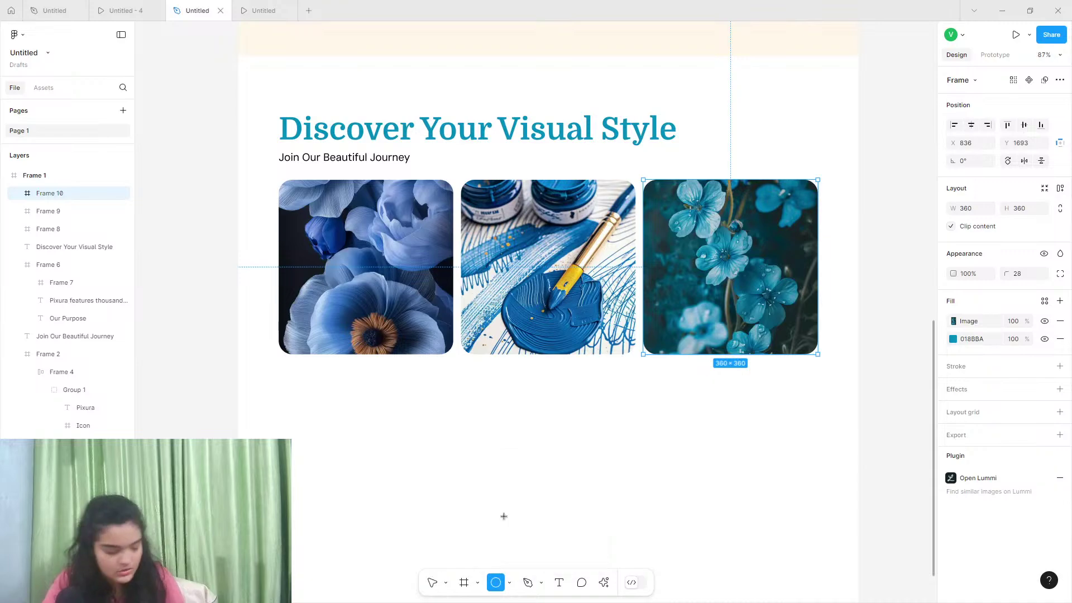
scroll(297, 392, "up", 5)
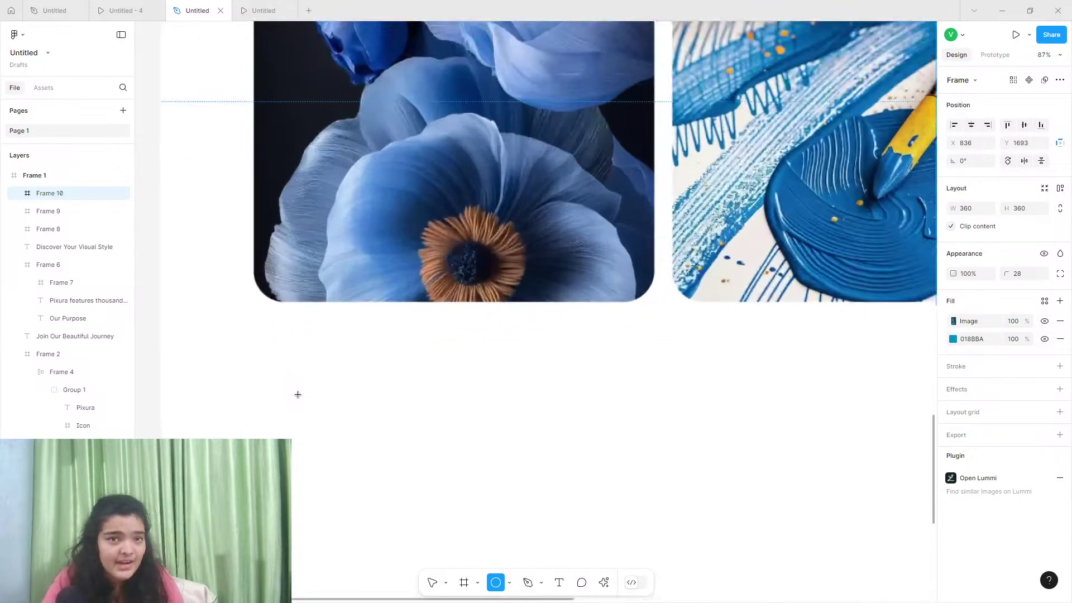
left_click(292, 346)
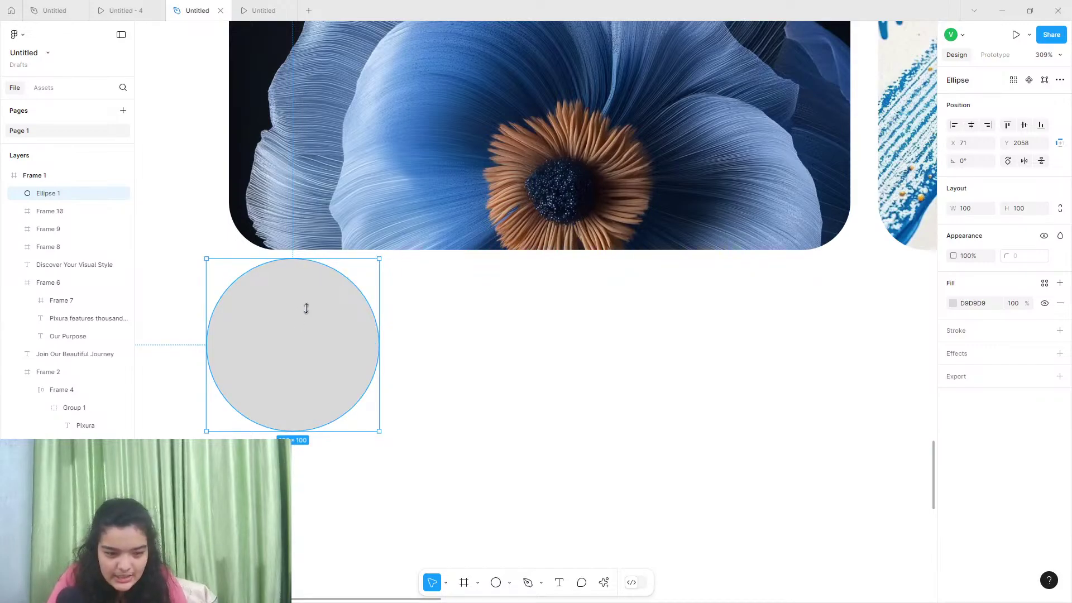
left_click_drag(306, 309, 252, 428)
left_click(973, 211)
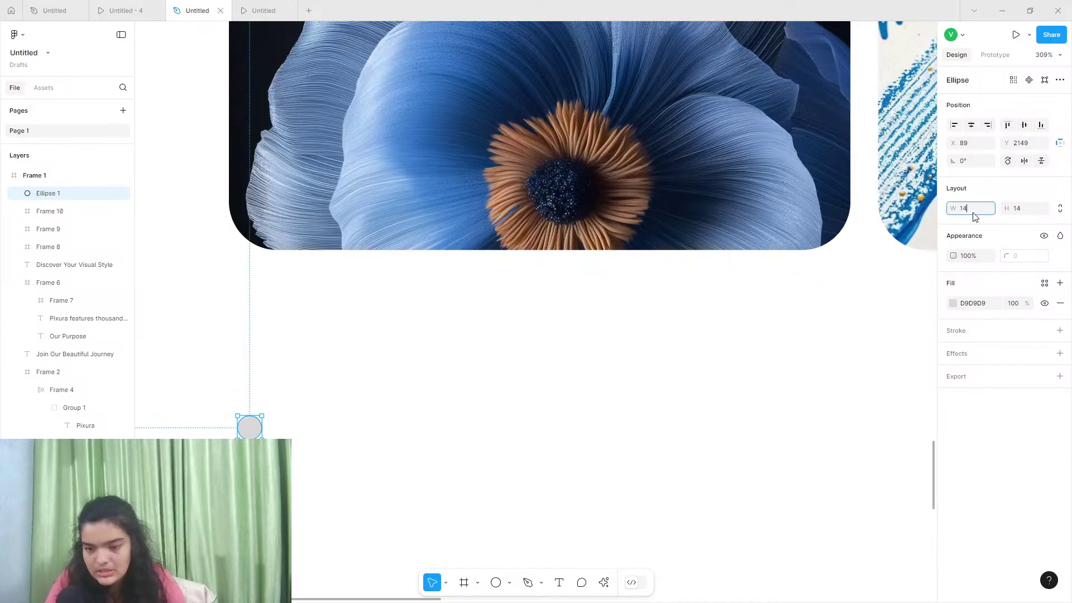
type("10")
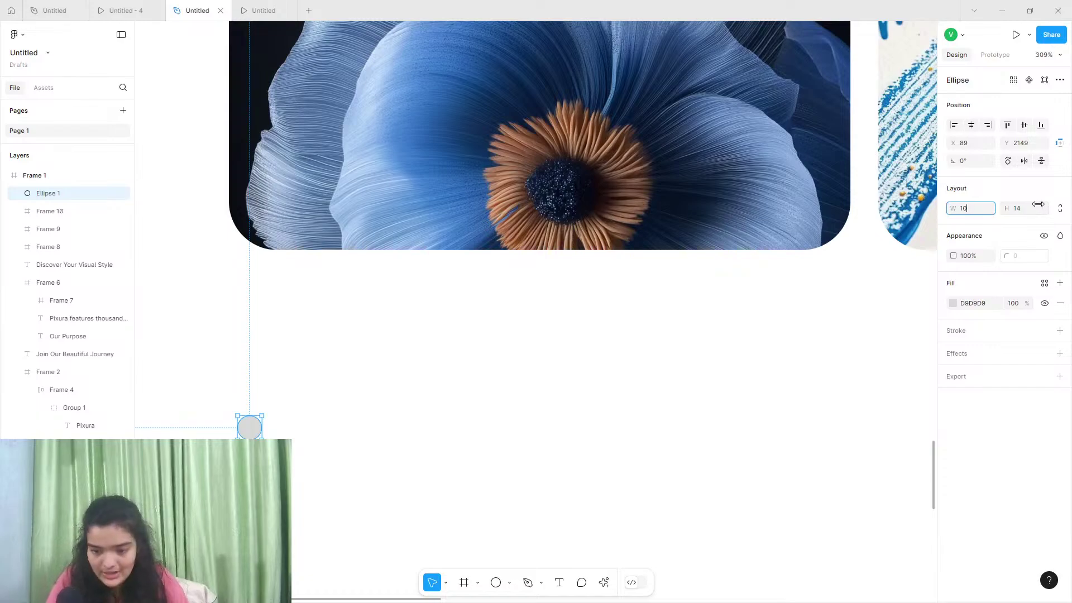
left_click(1034, 209)
key("Return")
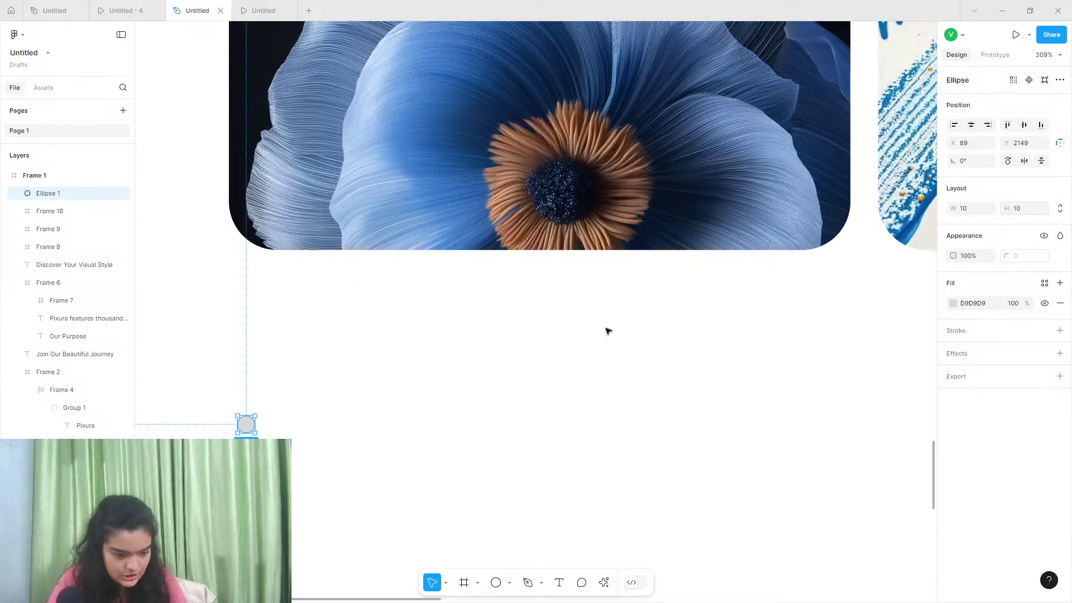
Duplicate the small circle into a row of four spaced 12 apart at X 84, Y 2167, and group them into an auto layout
scroll(175, 371, "down", 3)
left_click_drag(248, 288, 352, 316)
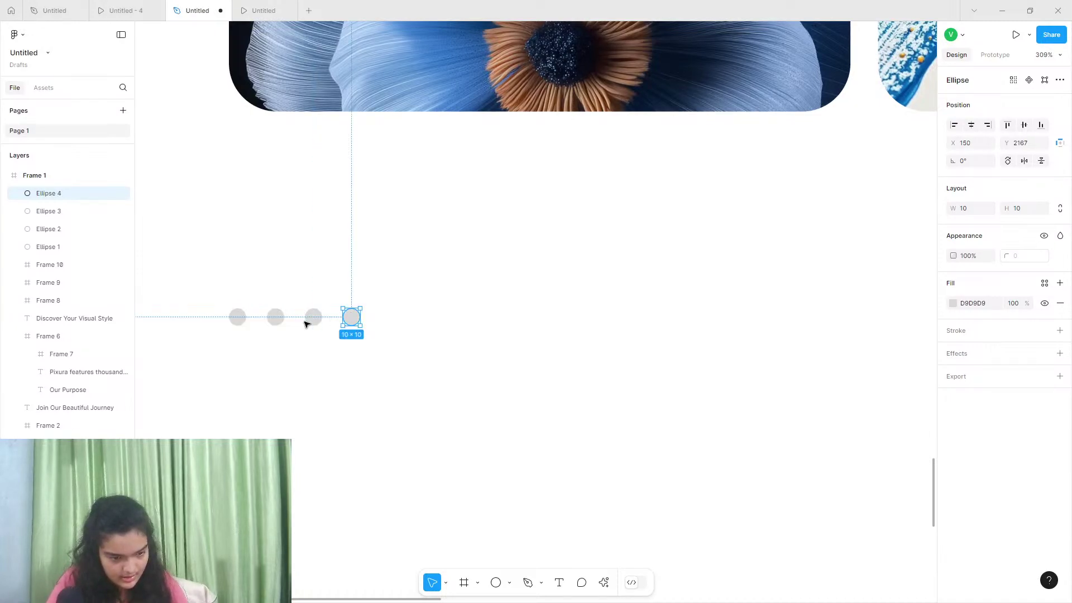
left_click(312, 317, "shift")
left_click(275, 317, "shift")
left_click(242, 318, "shift")
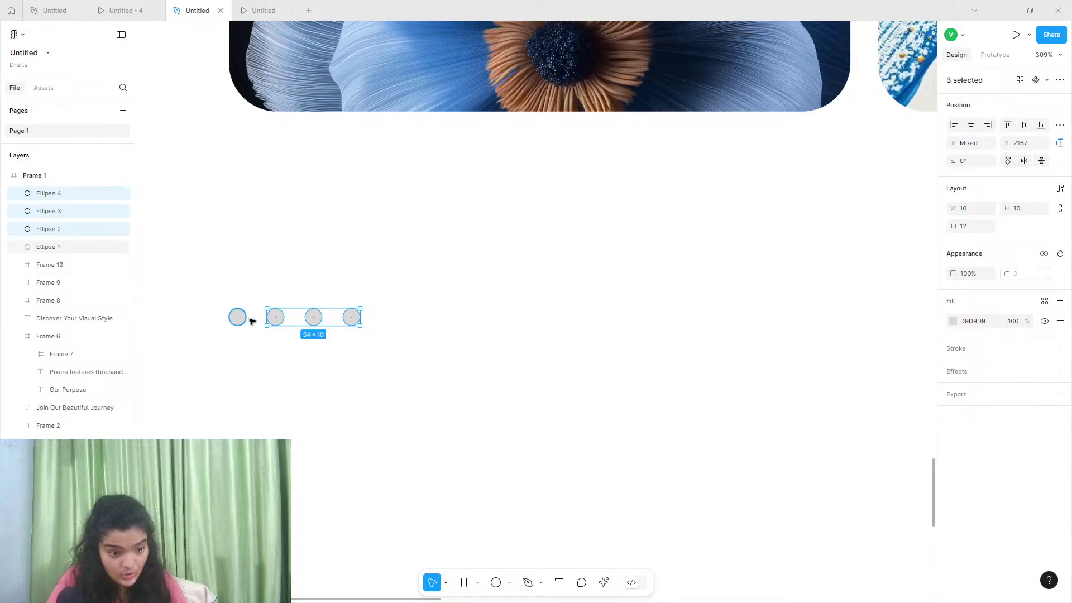
key("ctrl+g")
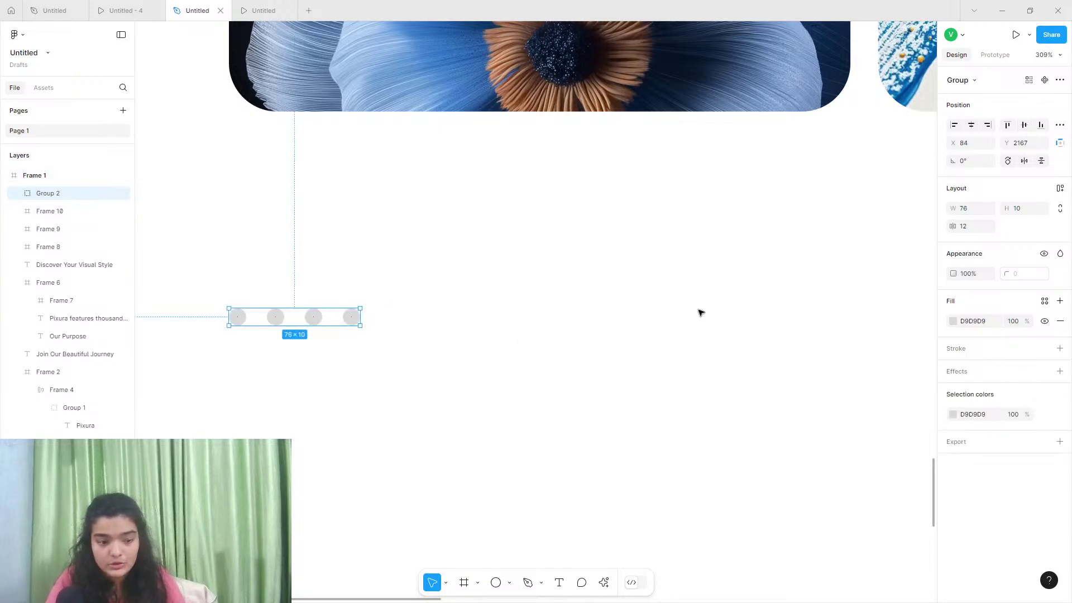
left_click(1059, 190)
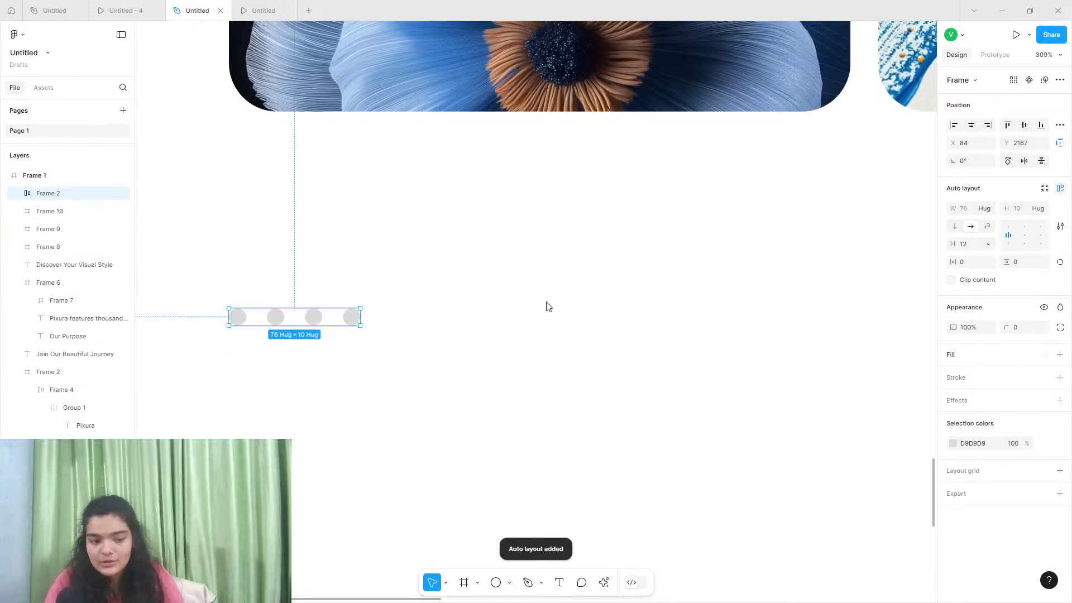
Fill the first pagination dot with the near-black 11141D sampled from the blue flower image
double_click(237, 317)
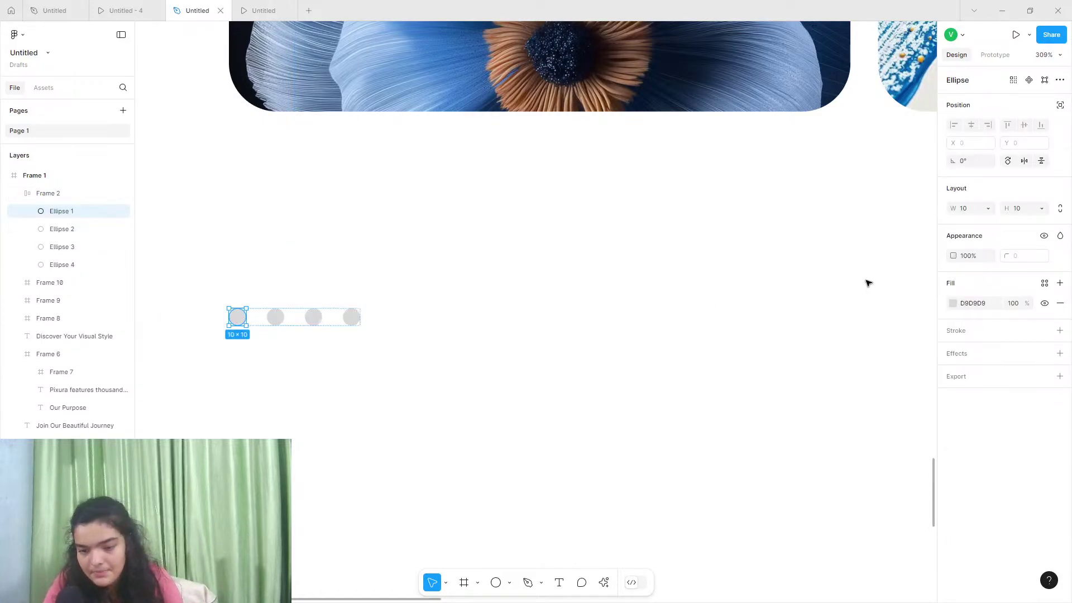
left_click(952, 306)
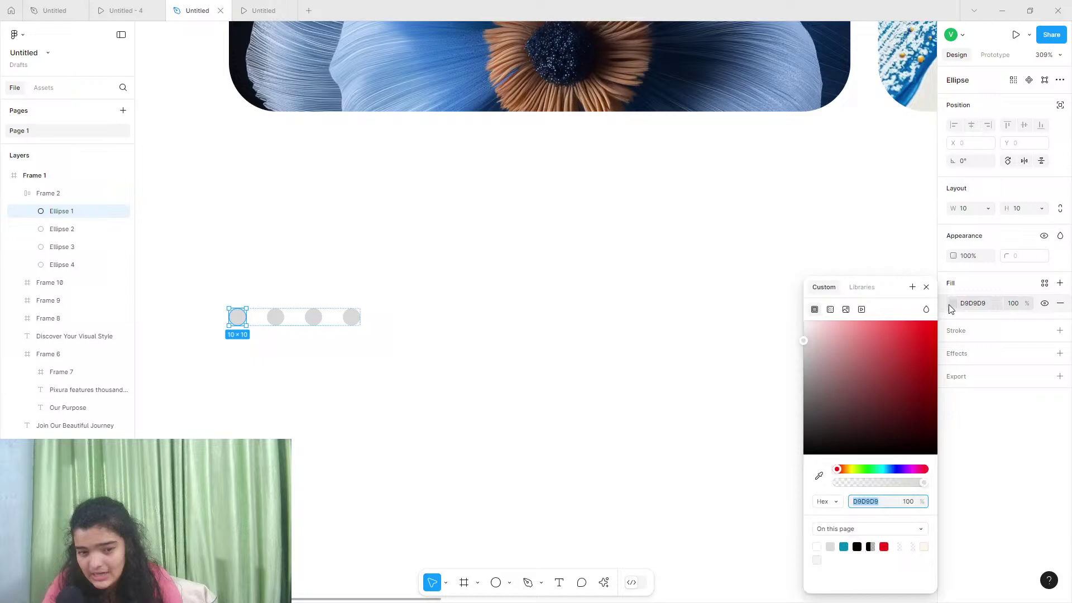
left_click(819, 476)
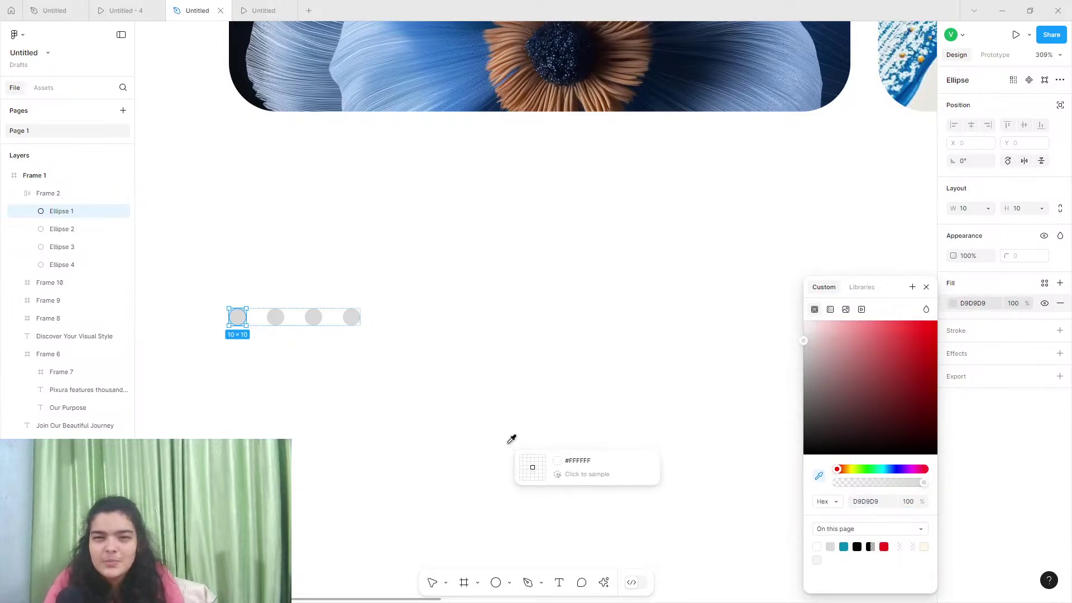
scroll(509, 439, "up", 5)
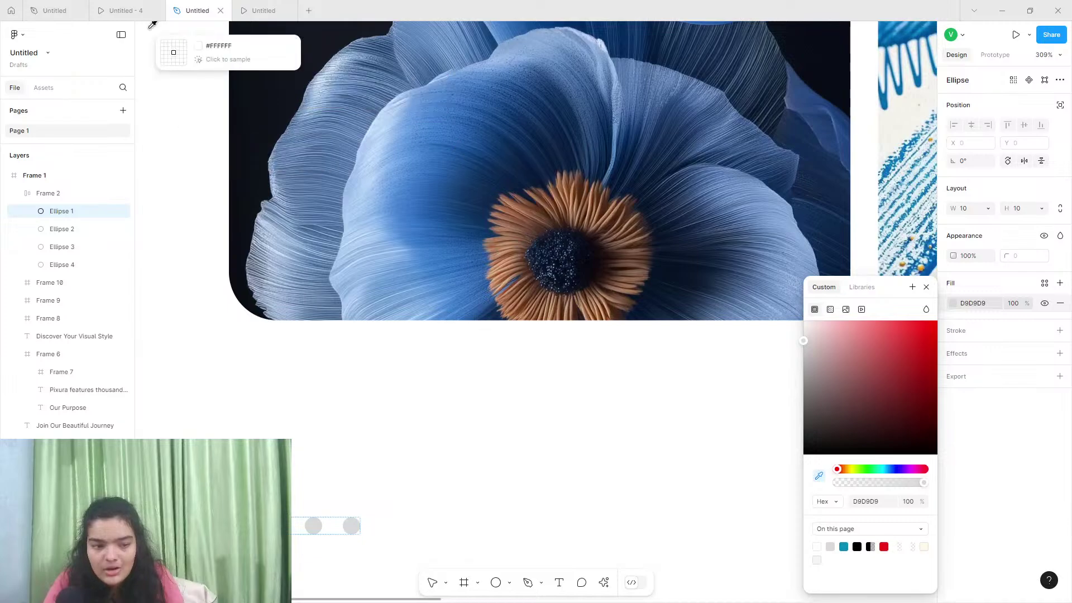
left_click(270, 48)
scroll(285, 212, "down", 2)
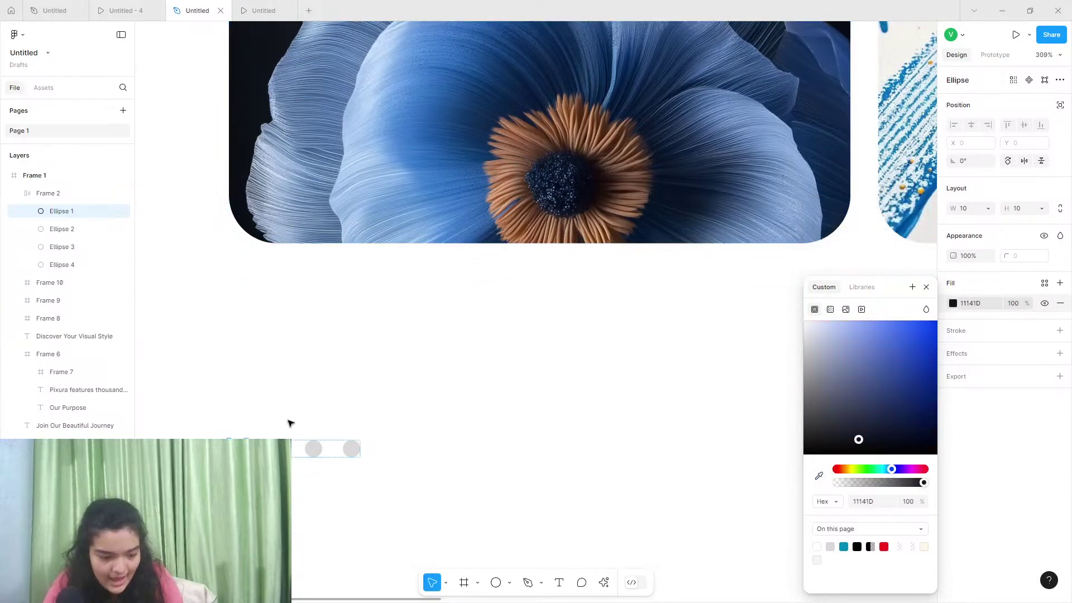
Recolour the three remaining light pagination dots to the cool grey B0B4BA, starting from a shade sampled in the flower image
left_click(308, 434)
left_click(298, 453)
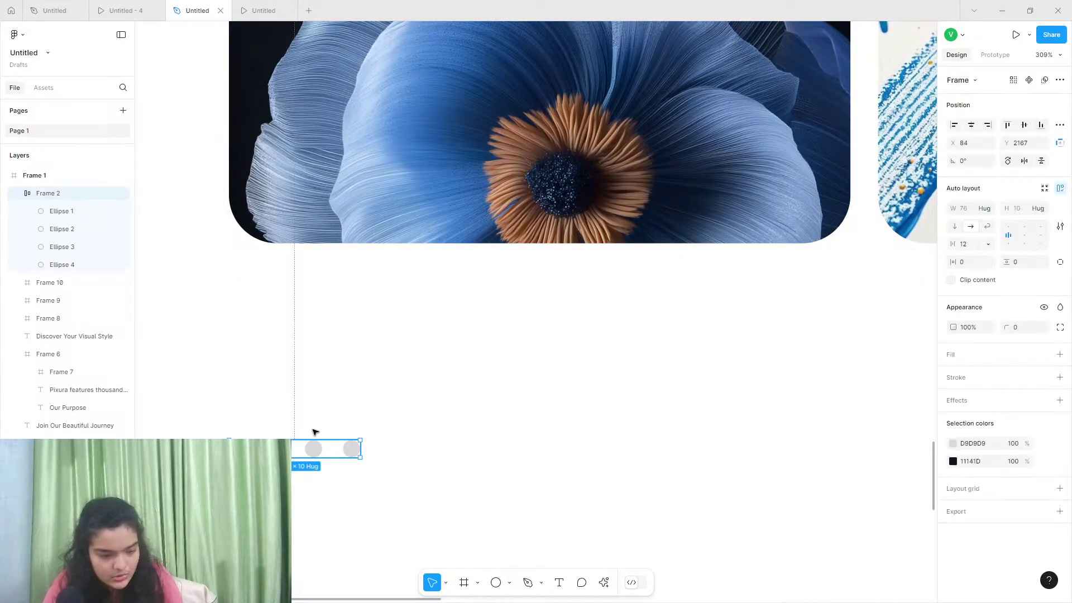
scroll(311, 427, "down", 5)
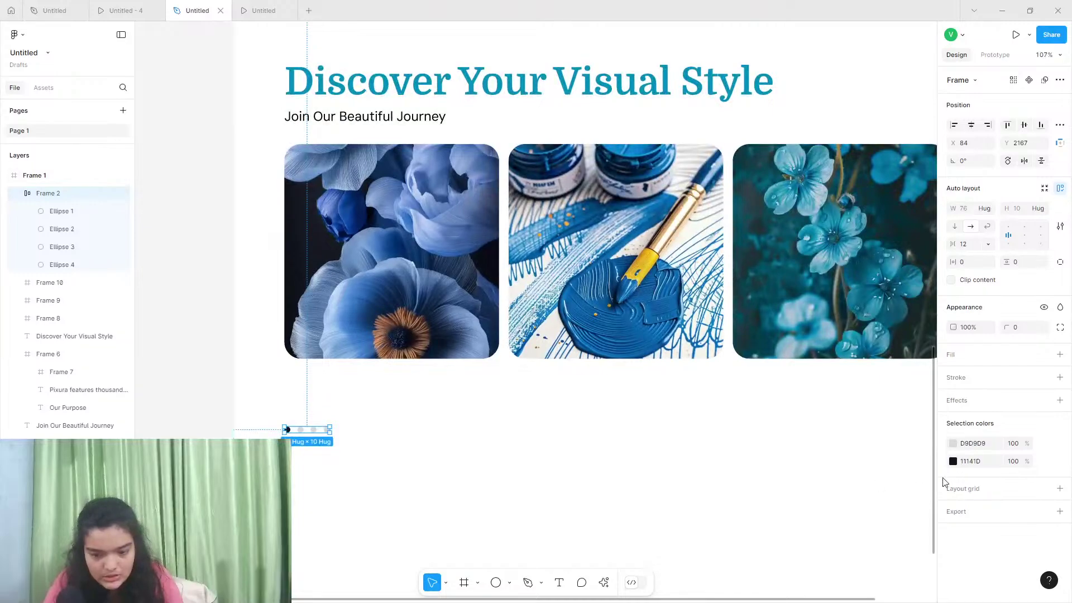
left_click(953, 443)
left_click(819, 475)
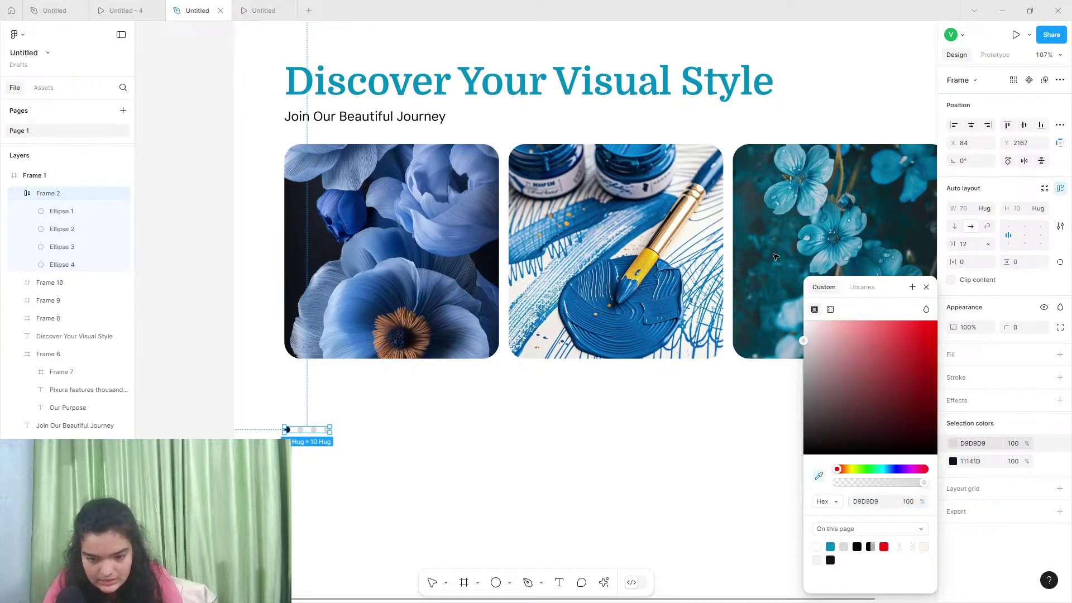
left_click(360, 229)
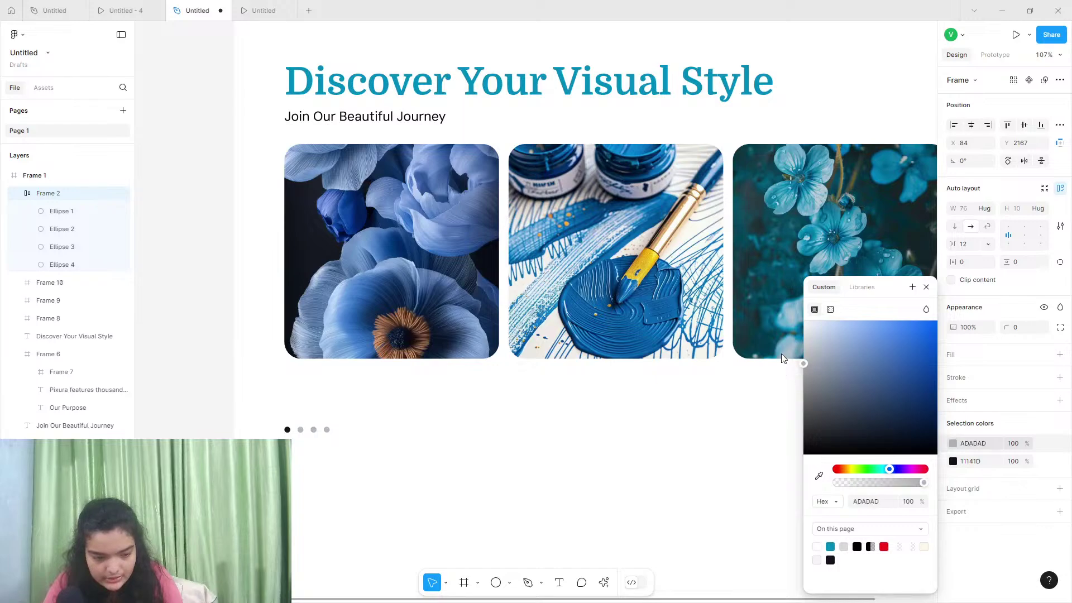
mouse_move(803, 347)
left_mouse_down()
mouse_move(836, 349)
mouse_move(811, 357)
left_mouse_up()
left_click(482, 410)
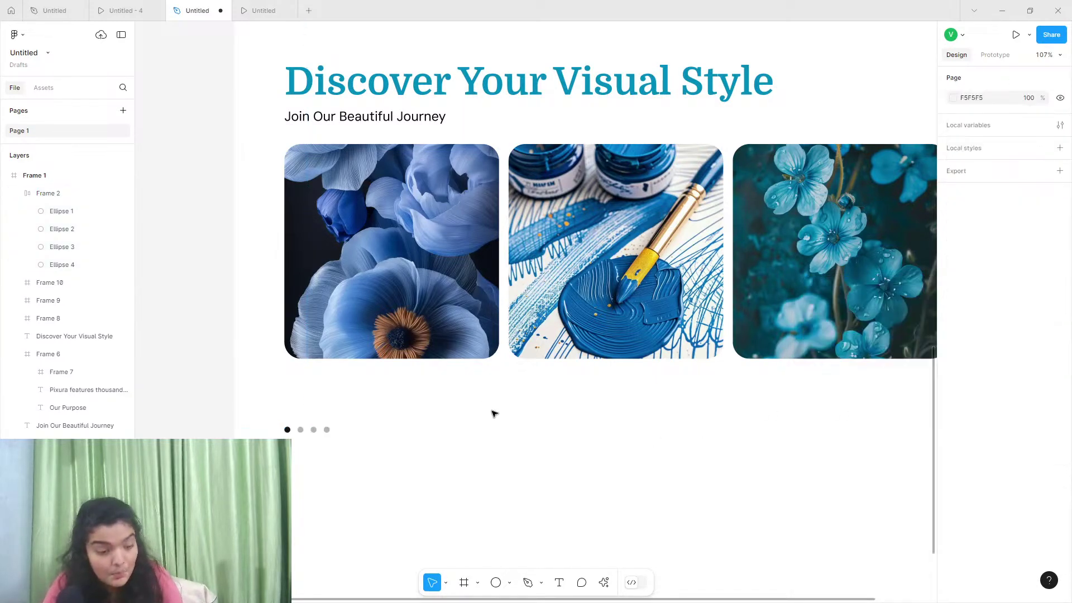
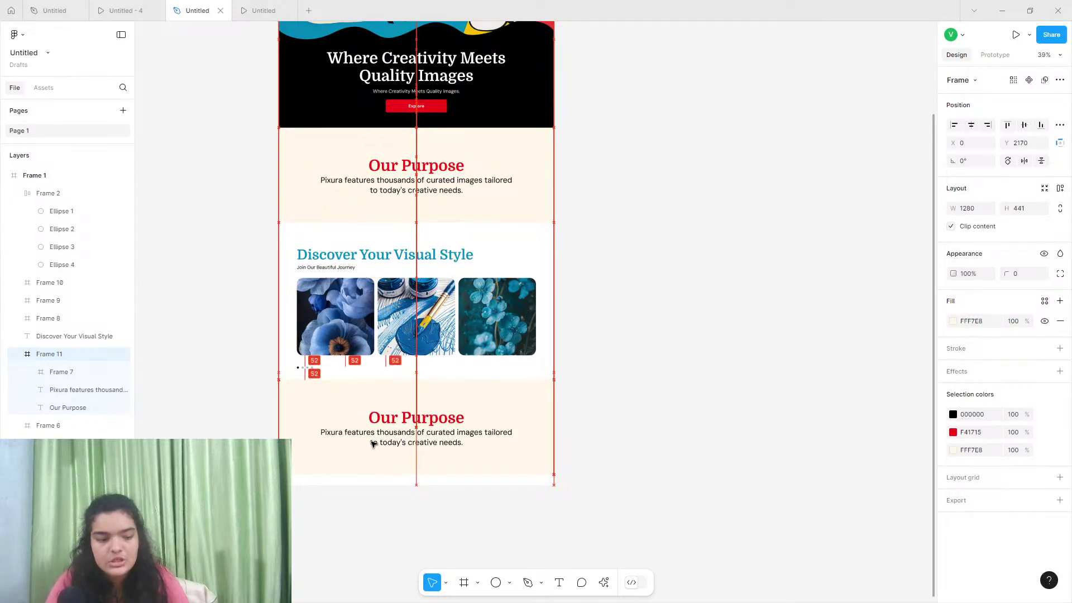
Change the background of the duplicated Our Purpose section below the image cards to lavender EFE8FF
left_click(137, 10)
left_click(222, 5)
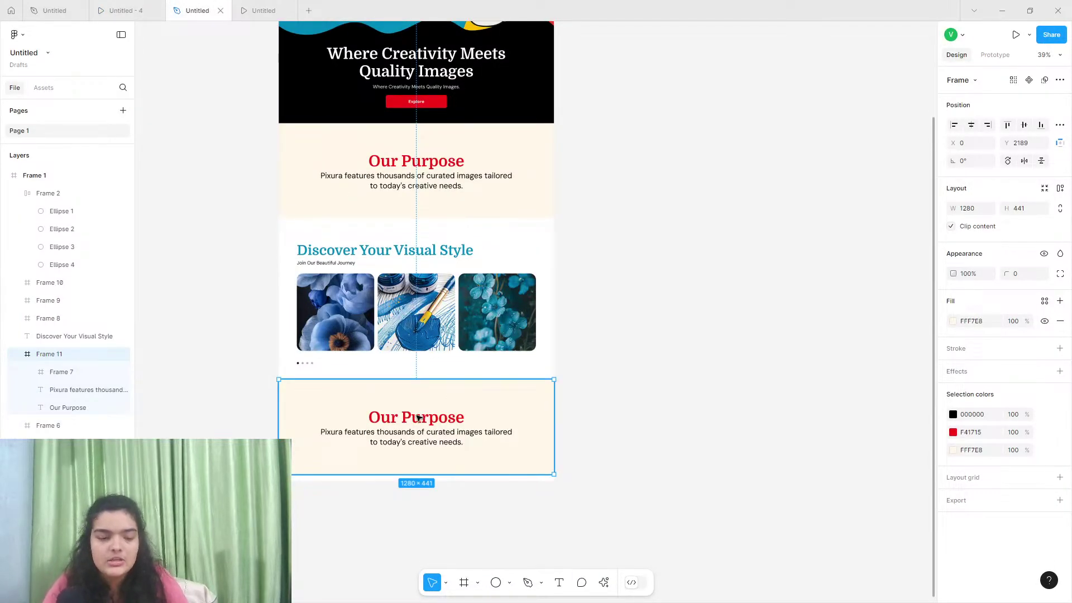
scroll(419, 417, "down", 2)
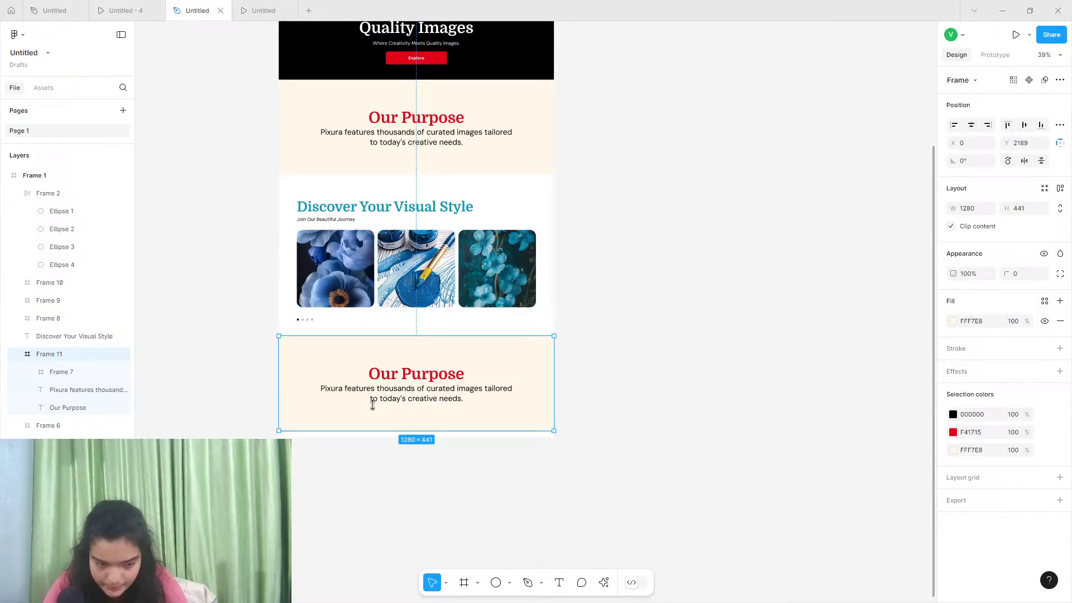
key("shift+2")
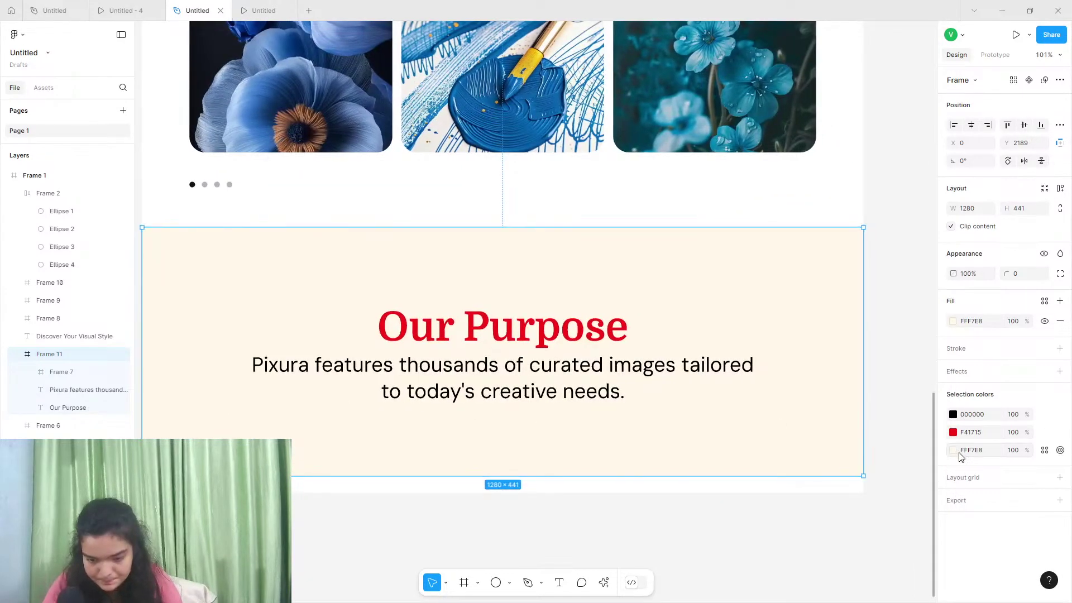
left_click(953, 450)
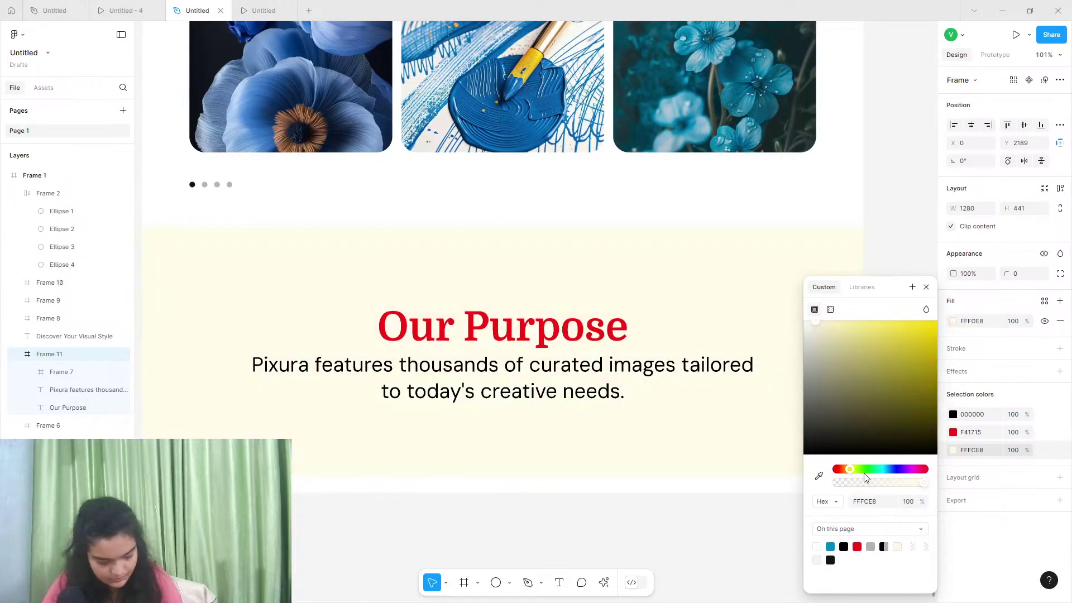
left_click_drag(867, 474, 900, 472)
Recolour the Our Purpose heading in the lavender section to purple B300C3
left_click(555, 345)
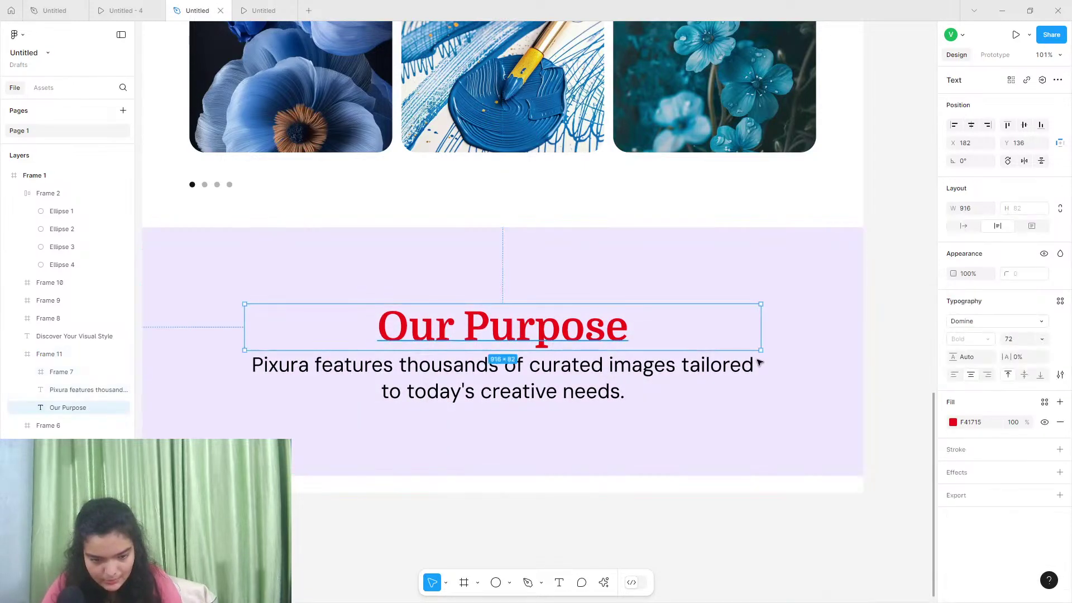
left_click(953, 422)
left_click(888, 501)
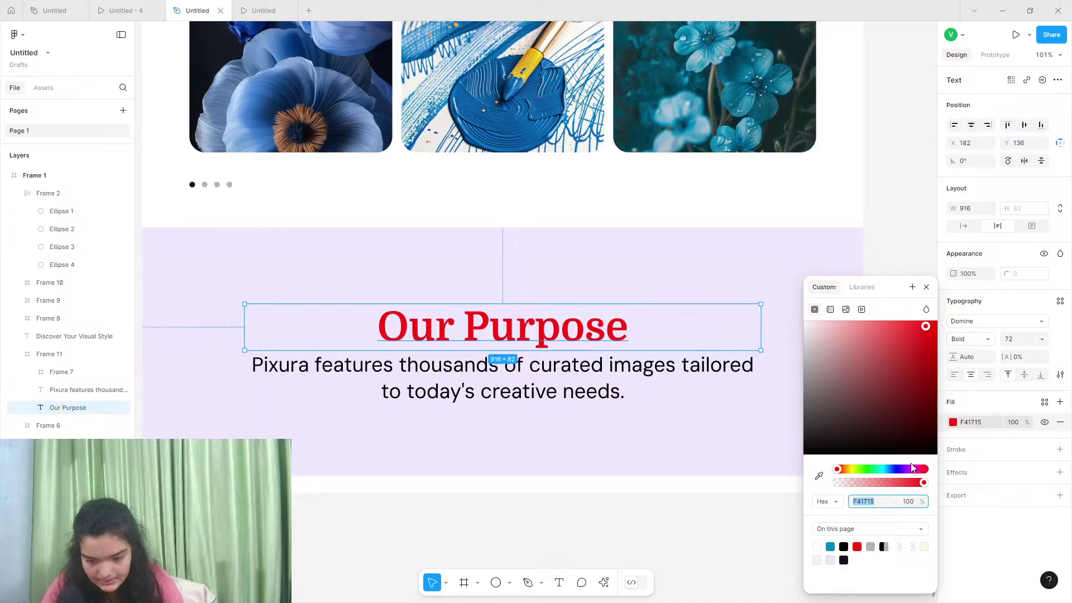
left_click_drag(913, 469, 909, 469)
left_click_drag(933, 350, 944, 358)
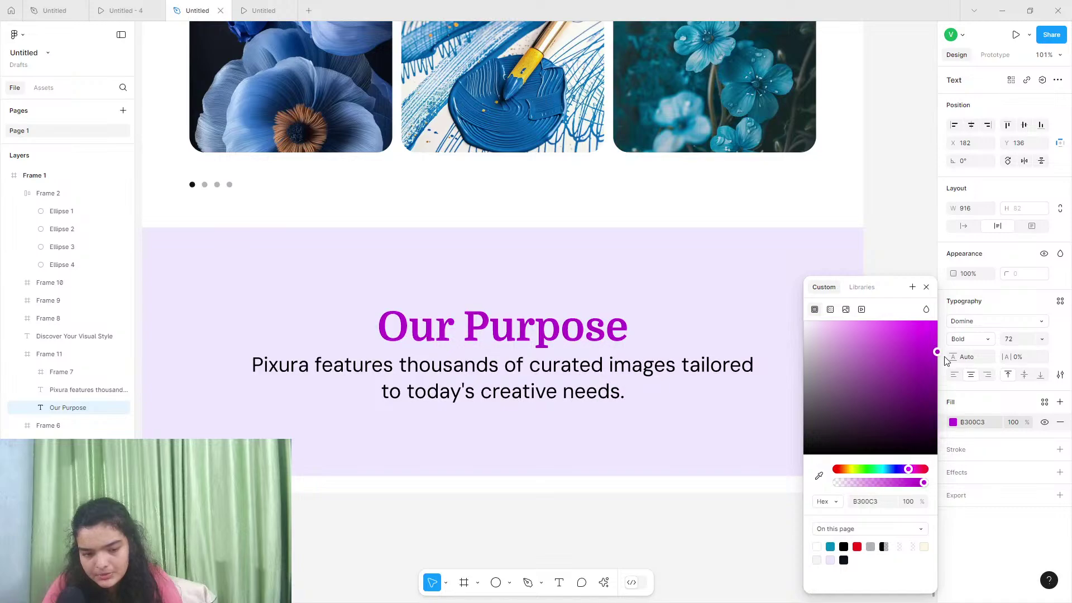
Extend the main page frame downward to a height of 3327, making room below the lavender section
scroll(561, 349, "down", 2)
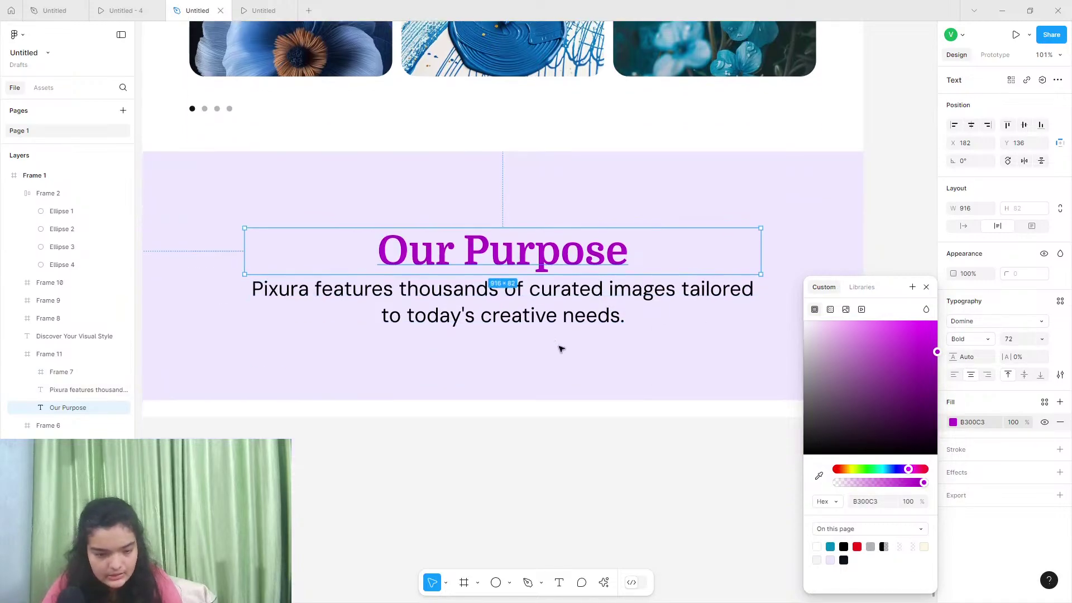
scroll(551, 318, "down", 1)
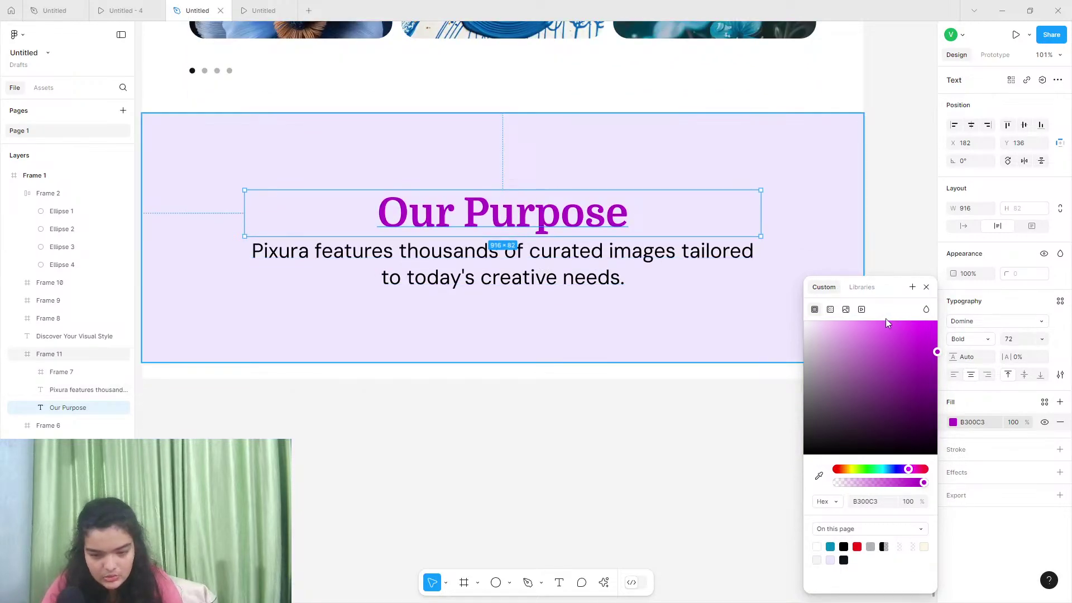
scroll(326, 341, "down", 10)
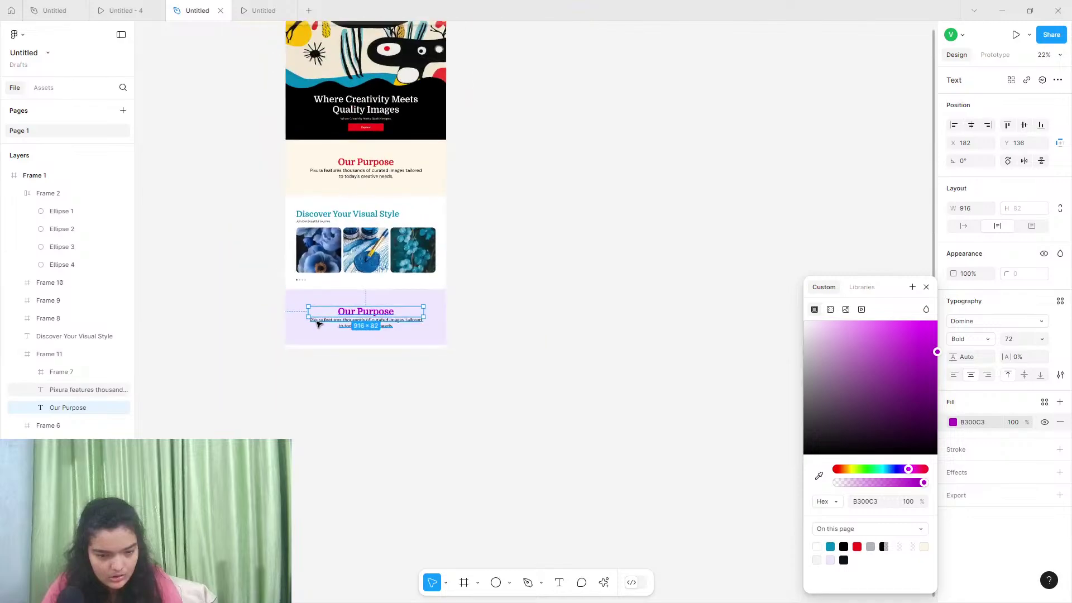
scroll(297, 239, "left", 3)
scroll(323, 191, "up", 2)
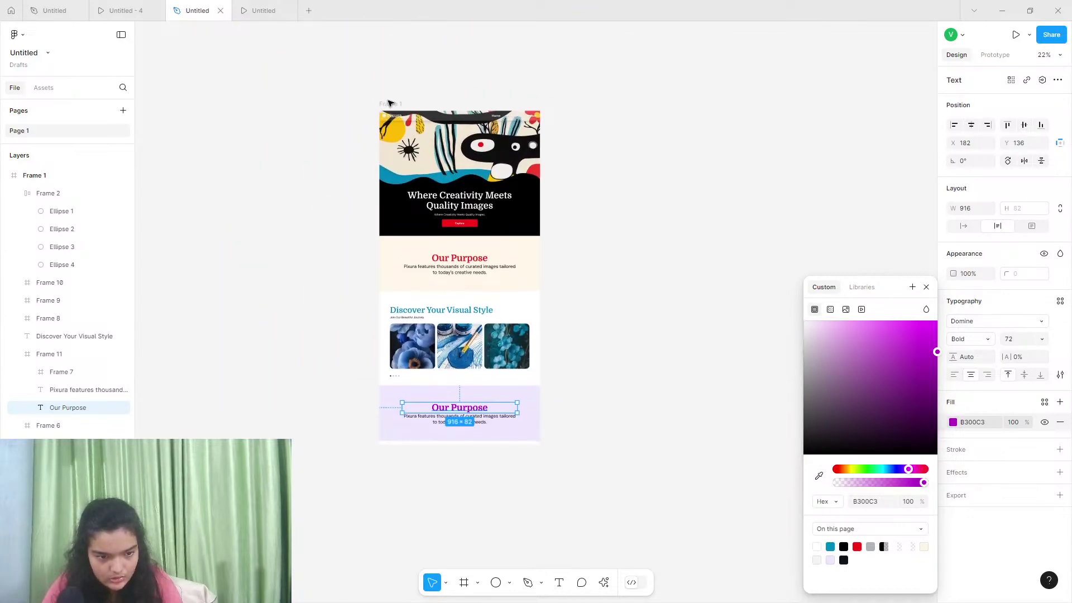
left_click(388, 220)
scroll(441, 396, "down", 2)
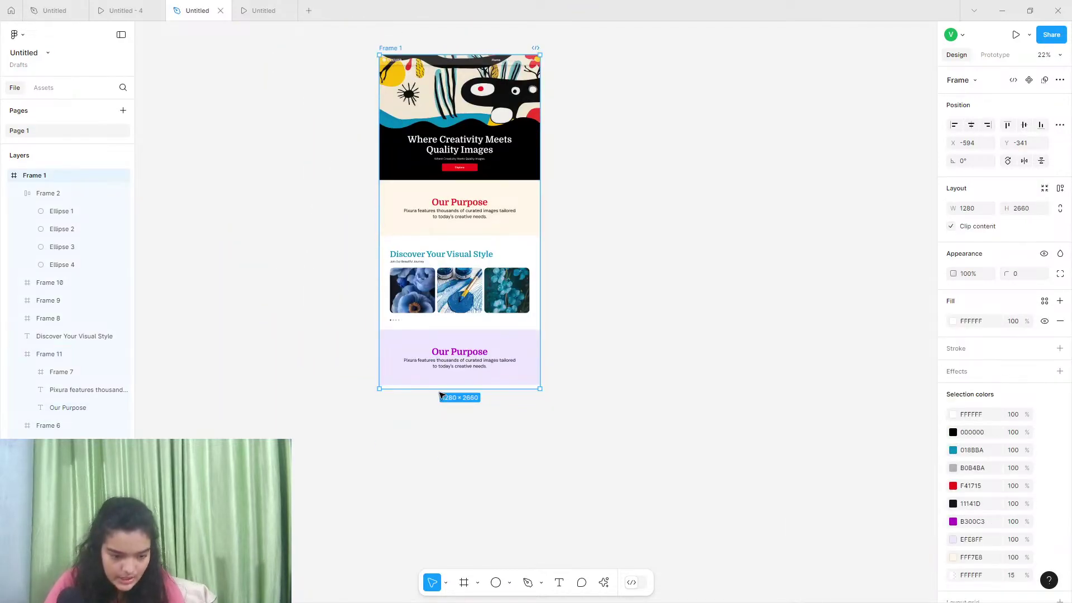
left_click_drag(444, 415, 448, 472)
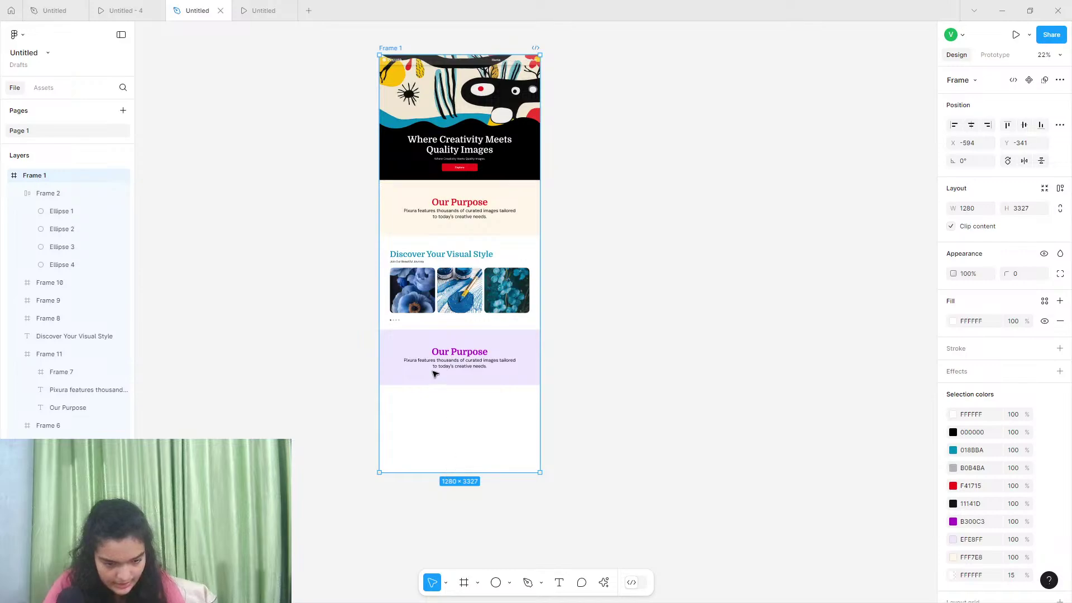
Compare with the reference prototype's sign-up area, and delete the Pixura features paragraph from the lavender section
scroll(436, 374, "left", 1)
scroll(442, 367, "up", 5)
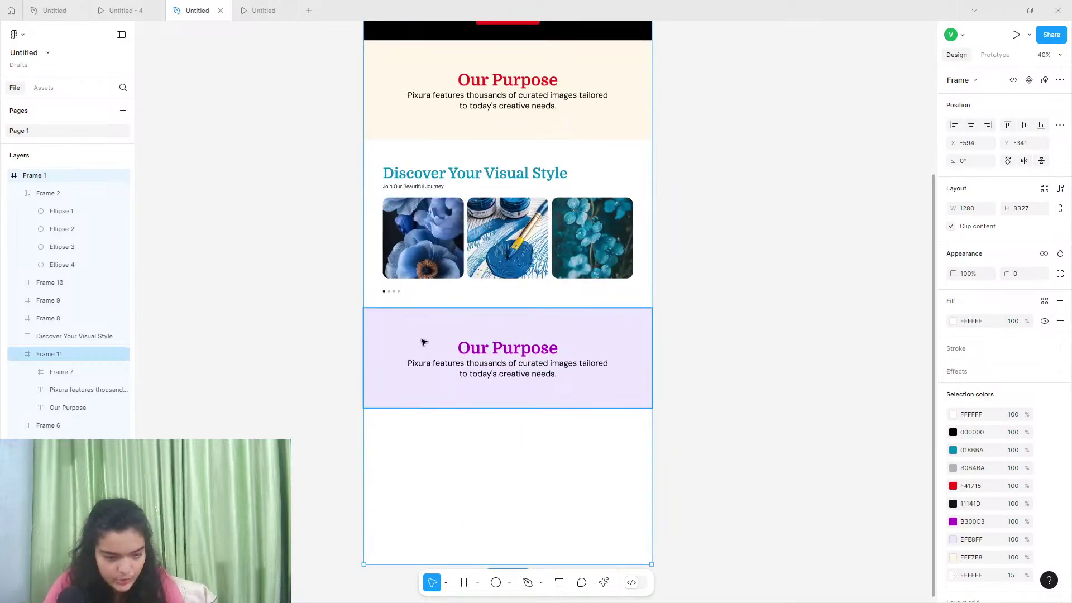
left_click(120, 10)
scroll(209, 131, "down", 5)
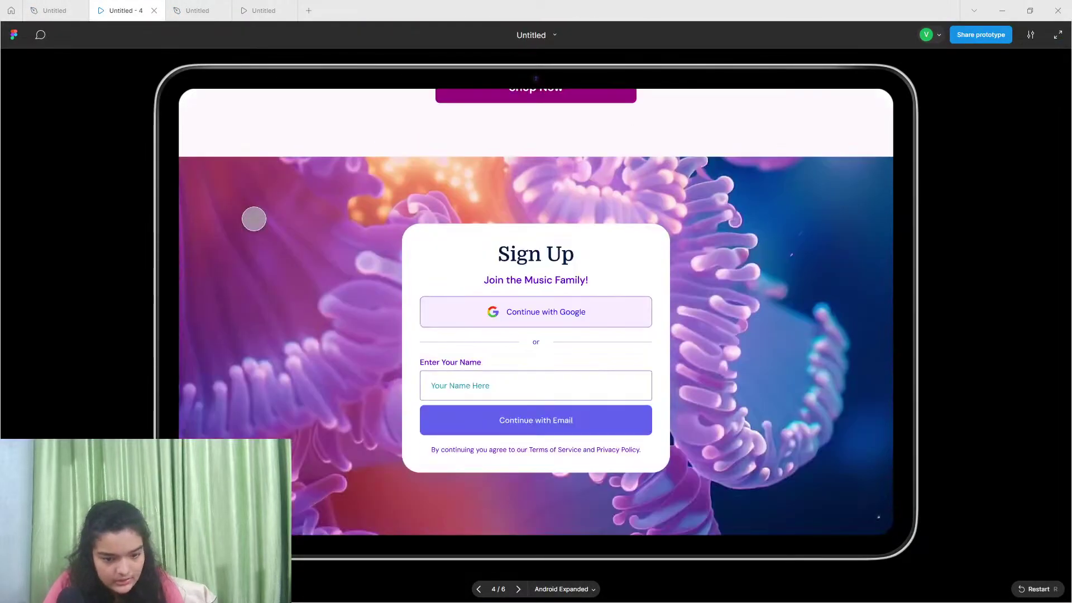
scroll(254, 219, "up", 5)
left_click(211, 11)
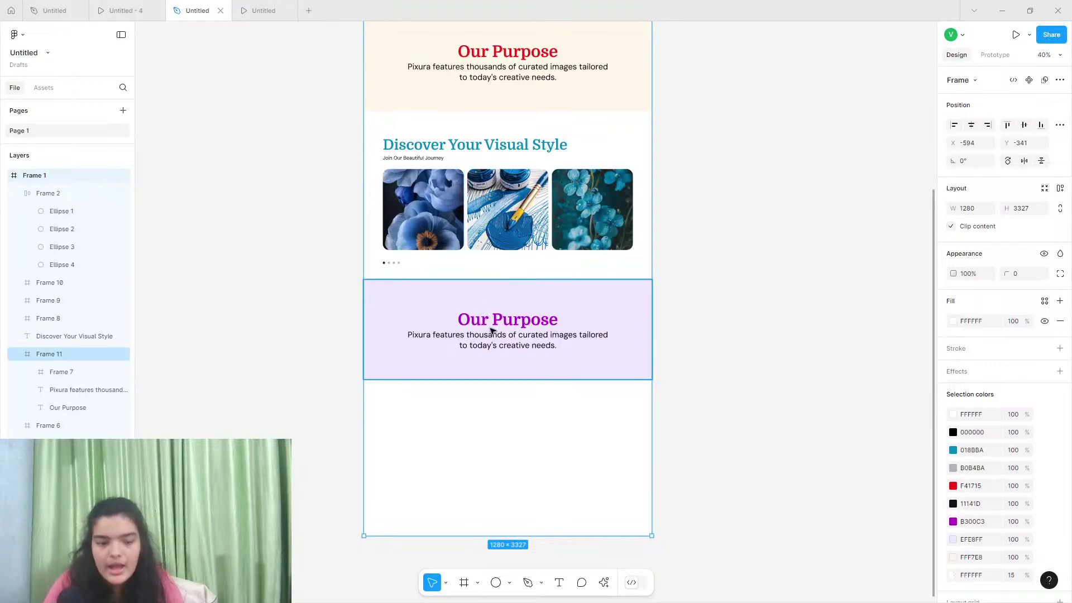
left_click(492, 331)
left_click(502, 346)
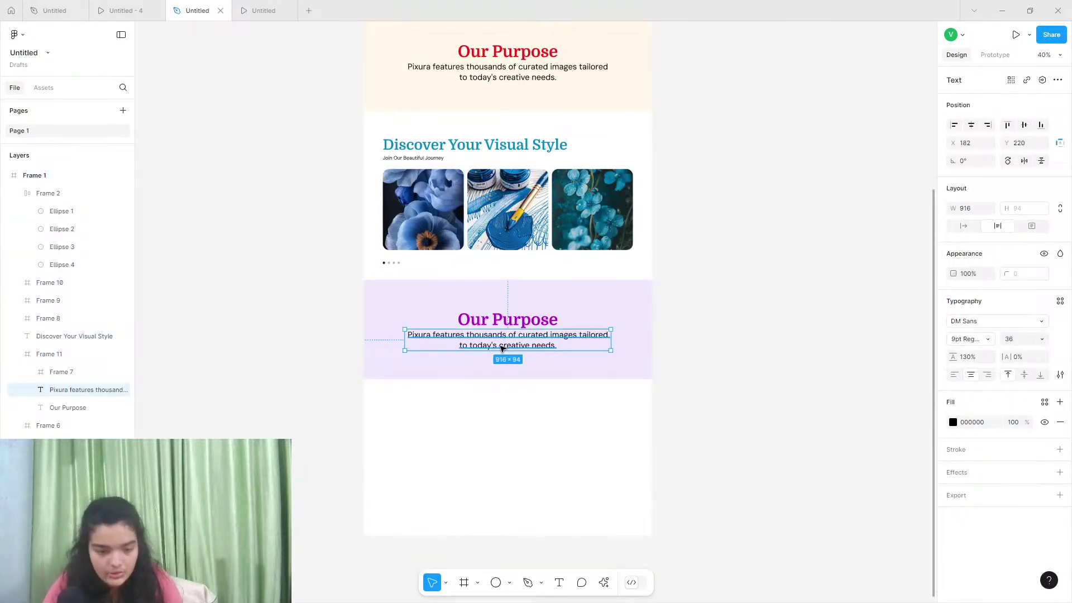
key("Delete")
Copy the hero's red Explore button into the lavender section, centred beneath its heading at X 498, Y 244
scroll(497, 301, "up", 3)
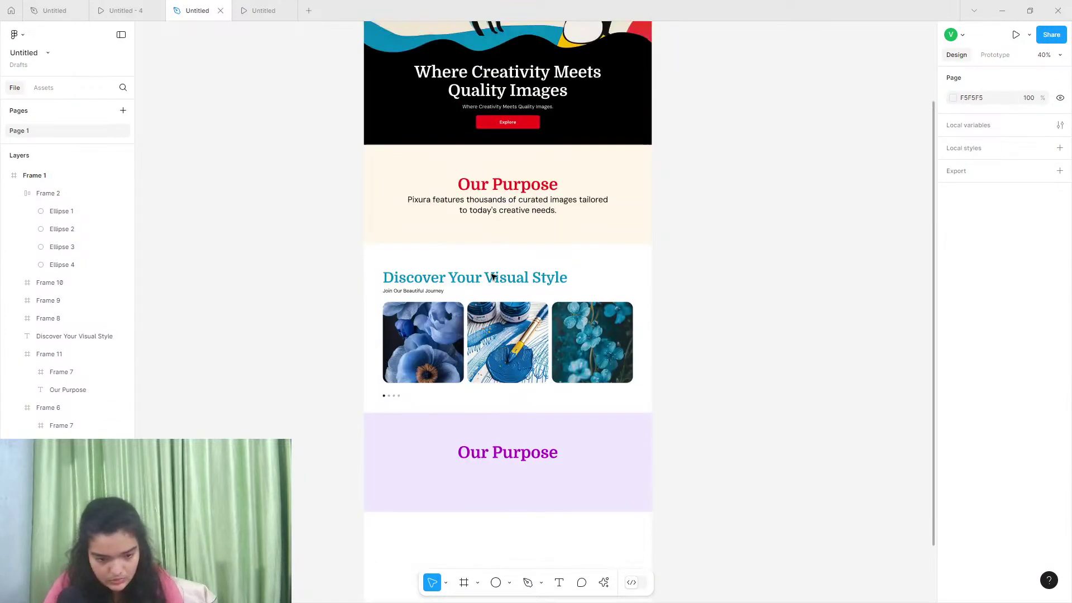
left_click(516, 122)
double_click(516, 122)
left_click(533, 127)
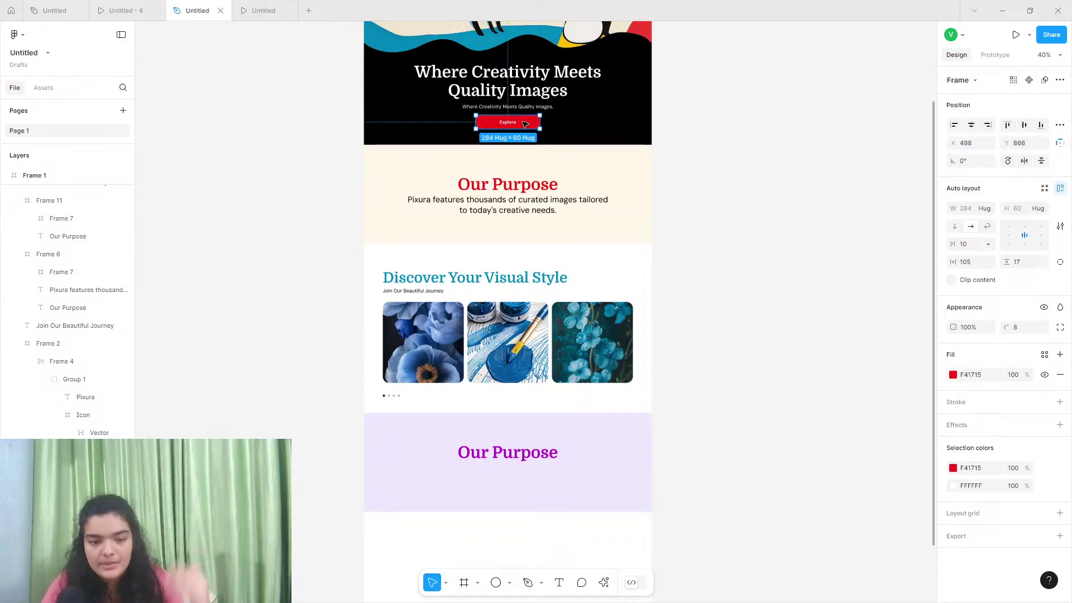
left_click(514, 486)
key("ctrl+v")
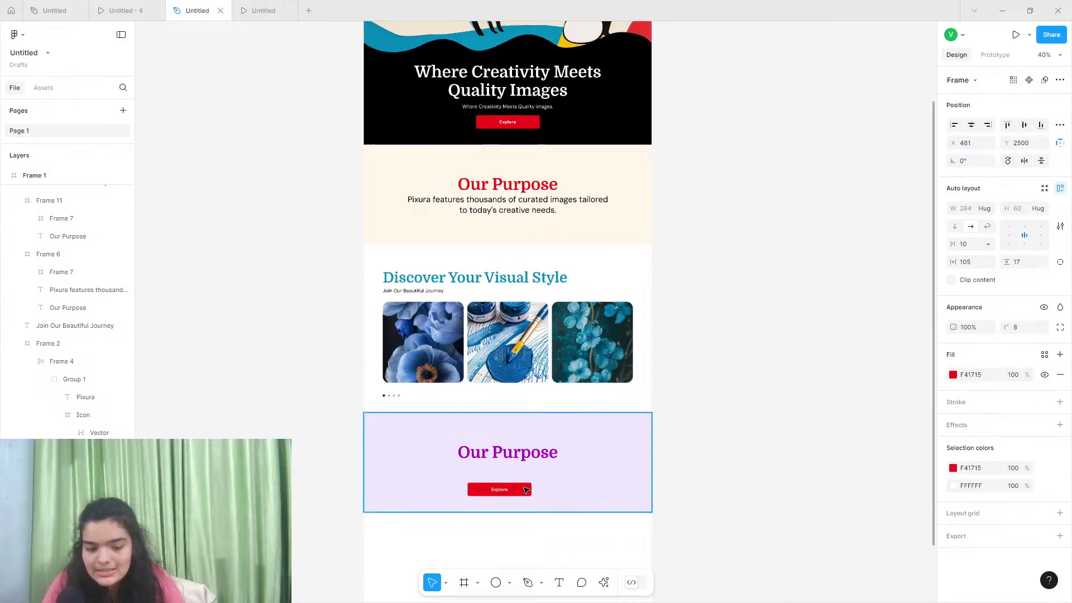
left_click_drag(517, 490, 528, 478)
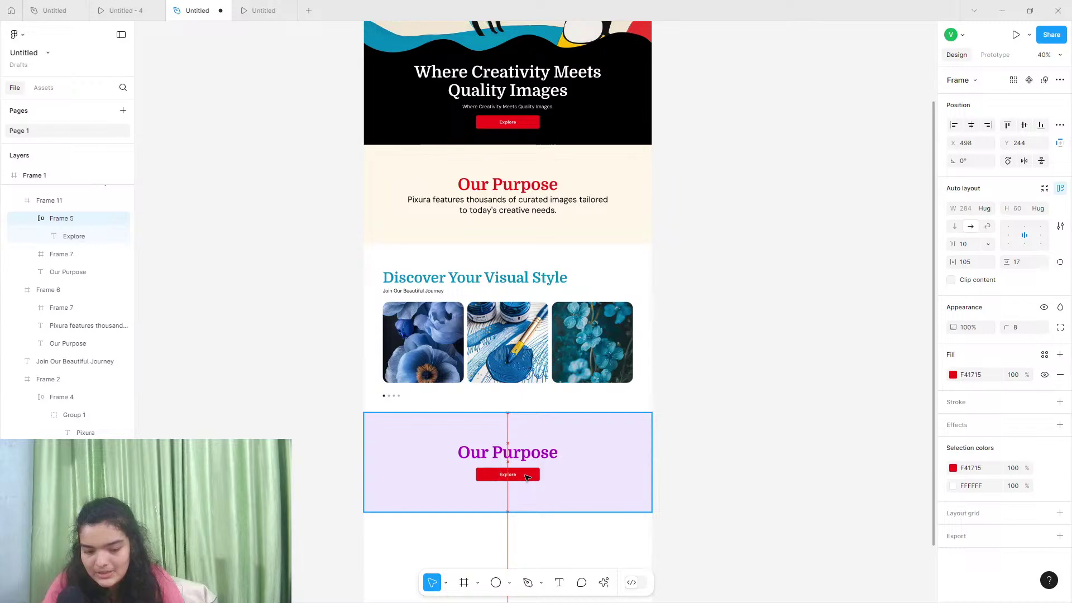
Following the reference prototype, replace the lavender section's heading with "Start Your Image Jorney Today!!", widen its text box to 1150 and centre it
left_click(161, 8)
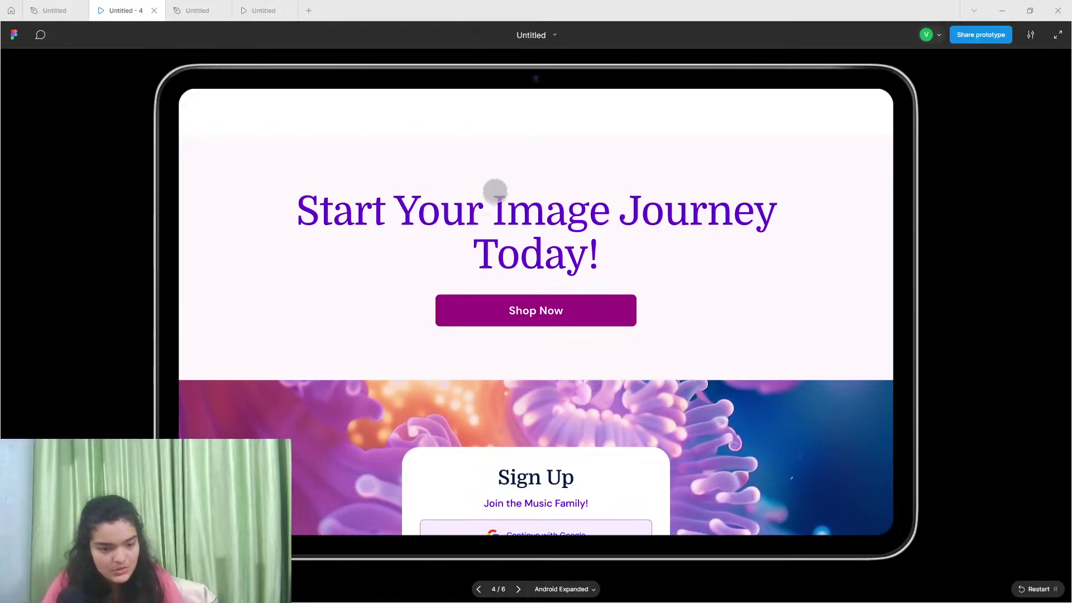
left_click(196, 10)
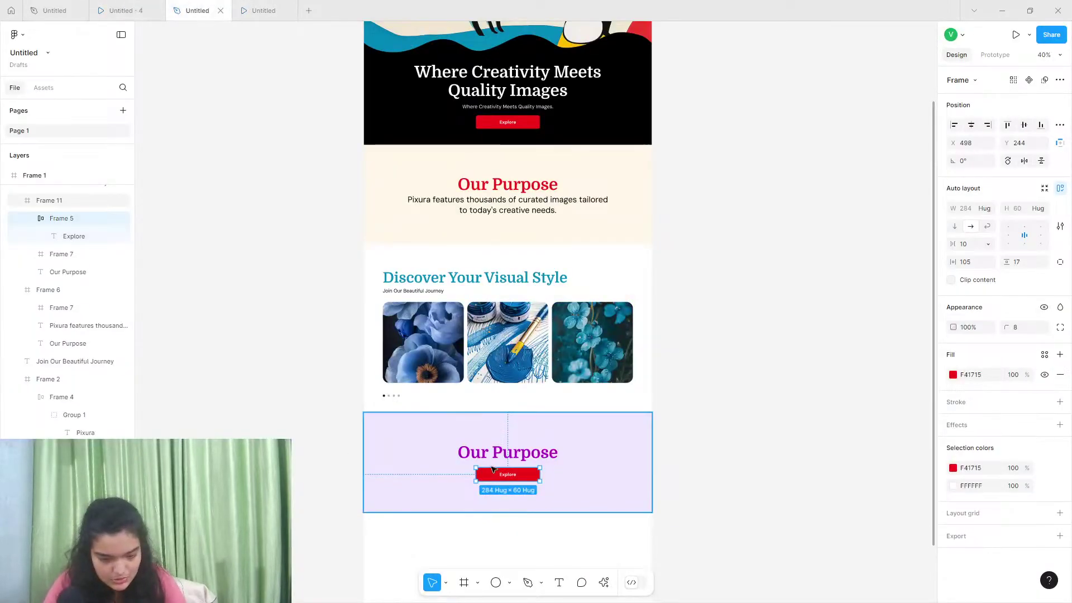
scroll(493, 469, "up", 5)
double_click(502, 453)
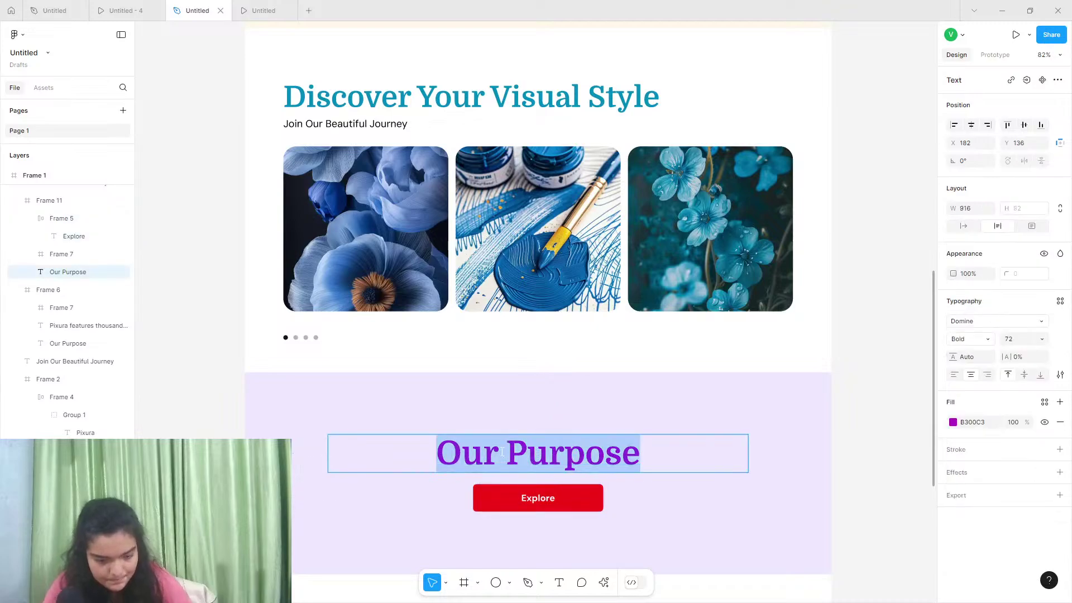
type("Start ")
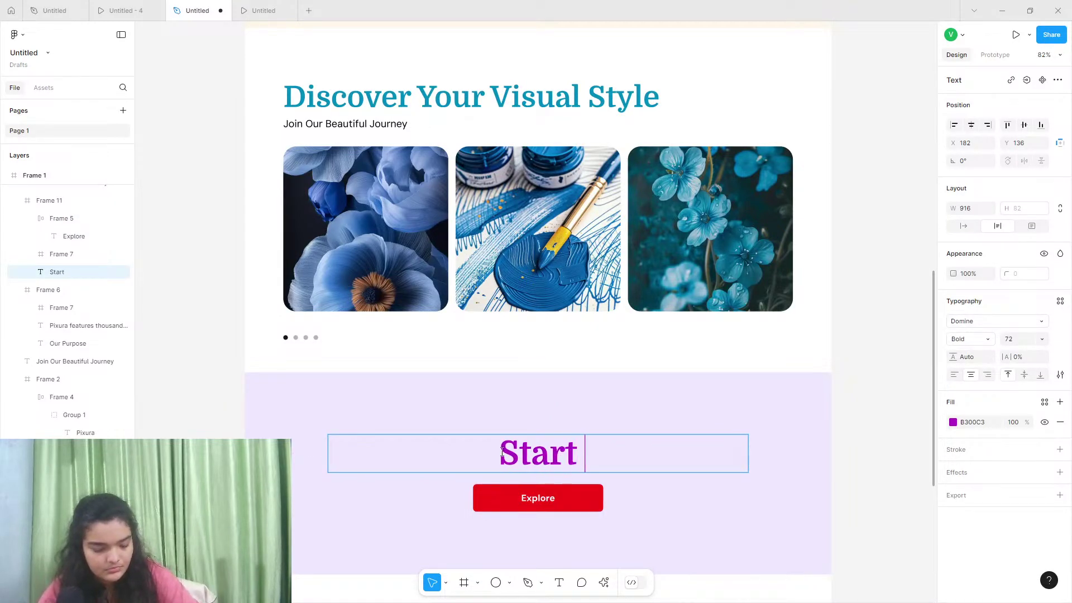
type("Your Image")
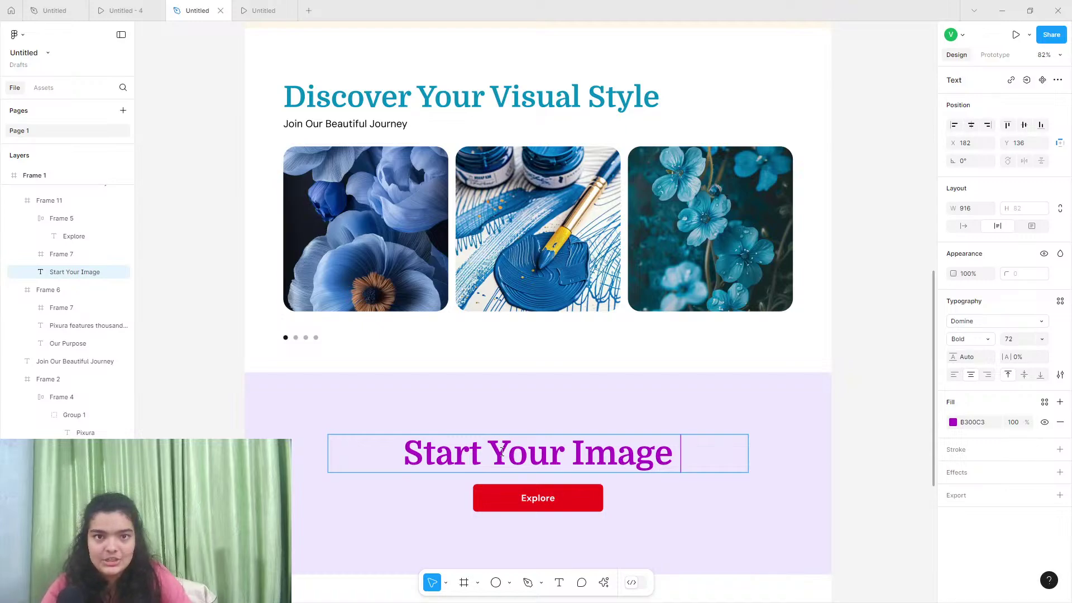
type(" J")
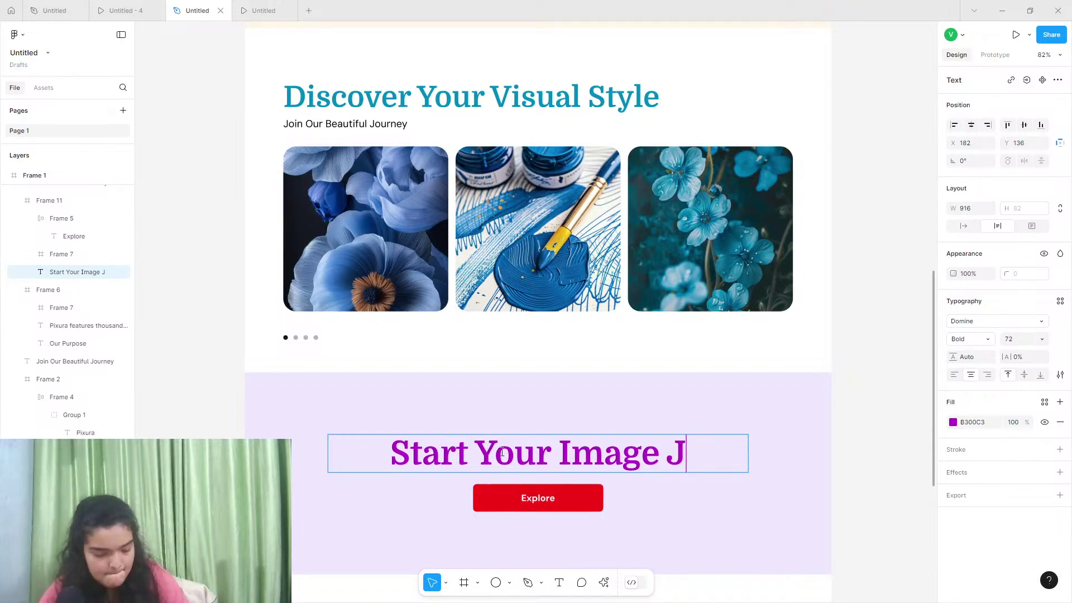
type("orney ")
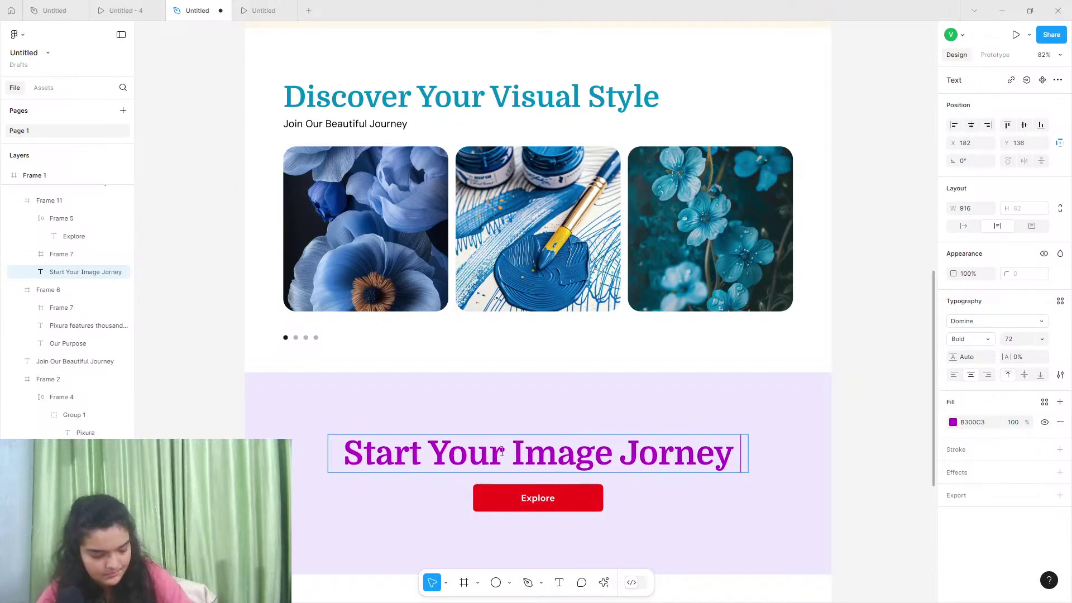
type("Today")
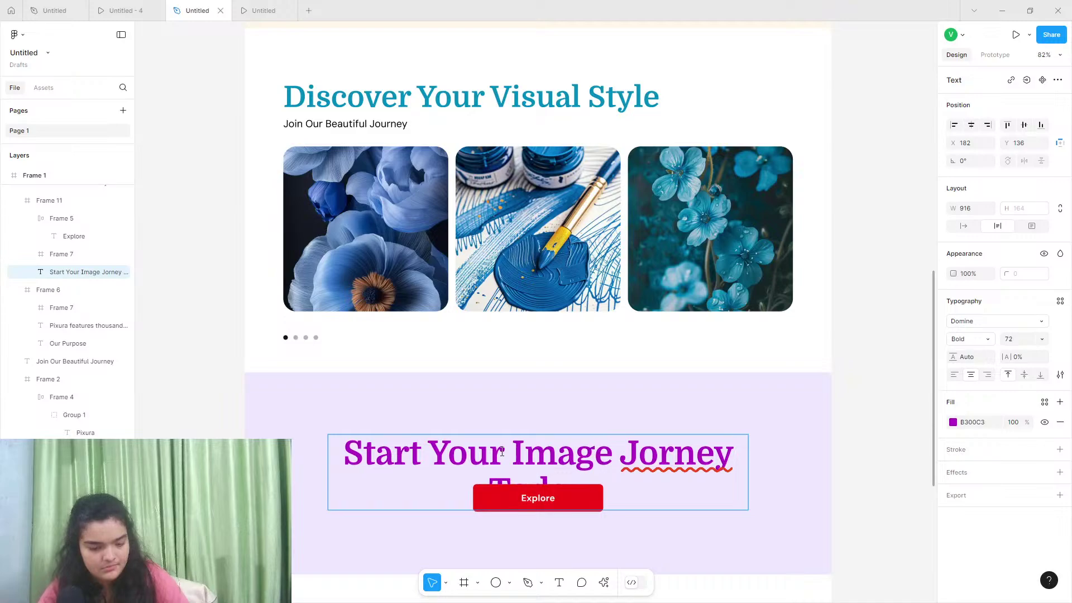
type("!!")
key("Escape")
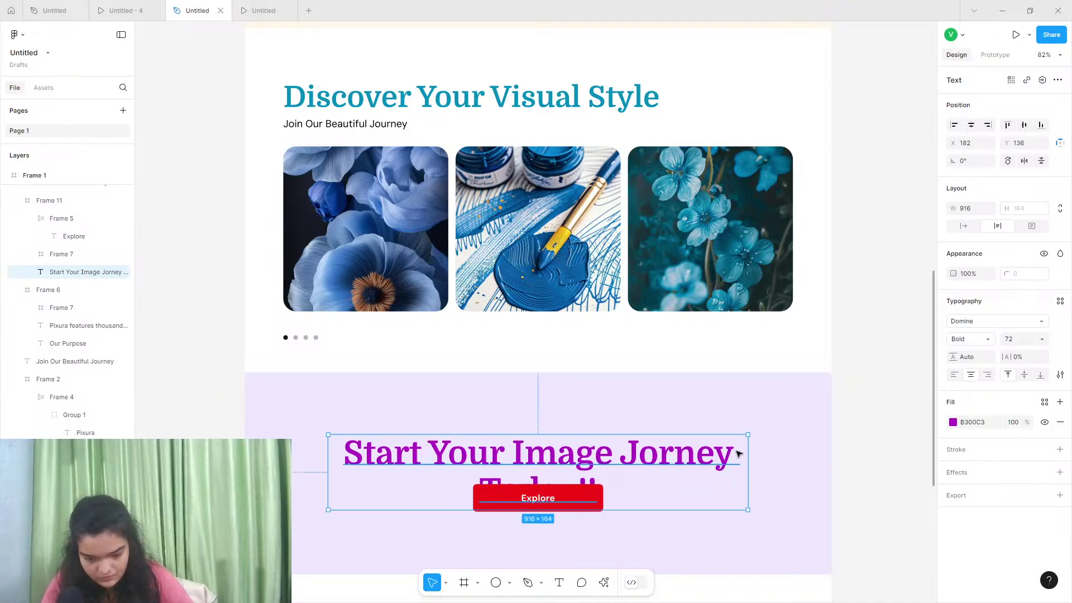
left_click_drag(750, 453, 855, 448)
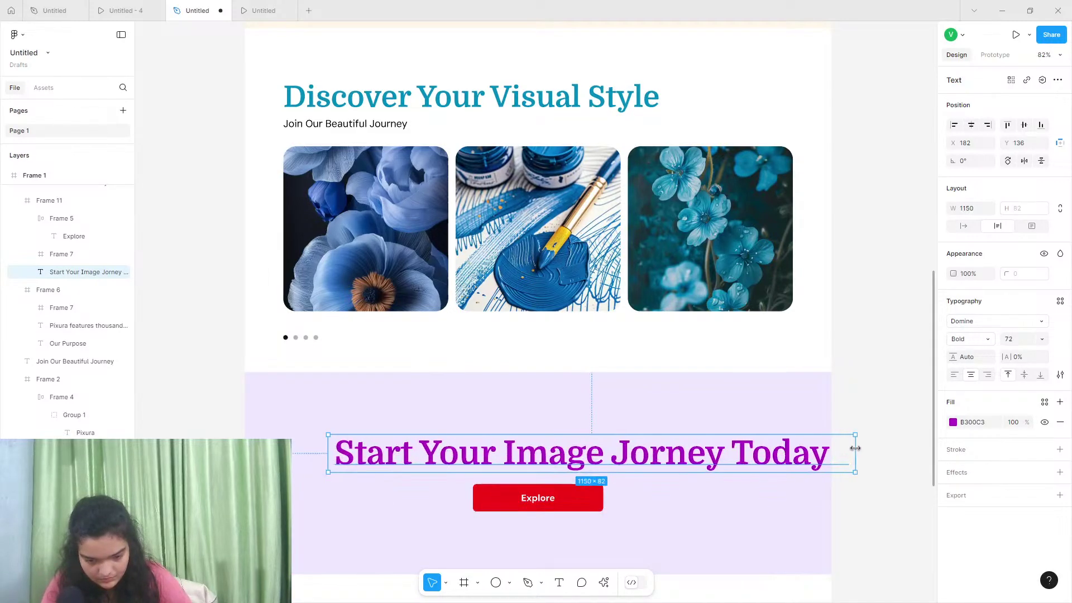
left_click_drag(676, 454, 688, 457)
Recolour the lavender section's red Explore button to dark purple 53005A
left_click(564, 499)
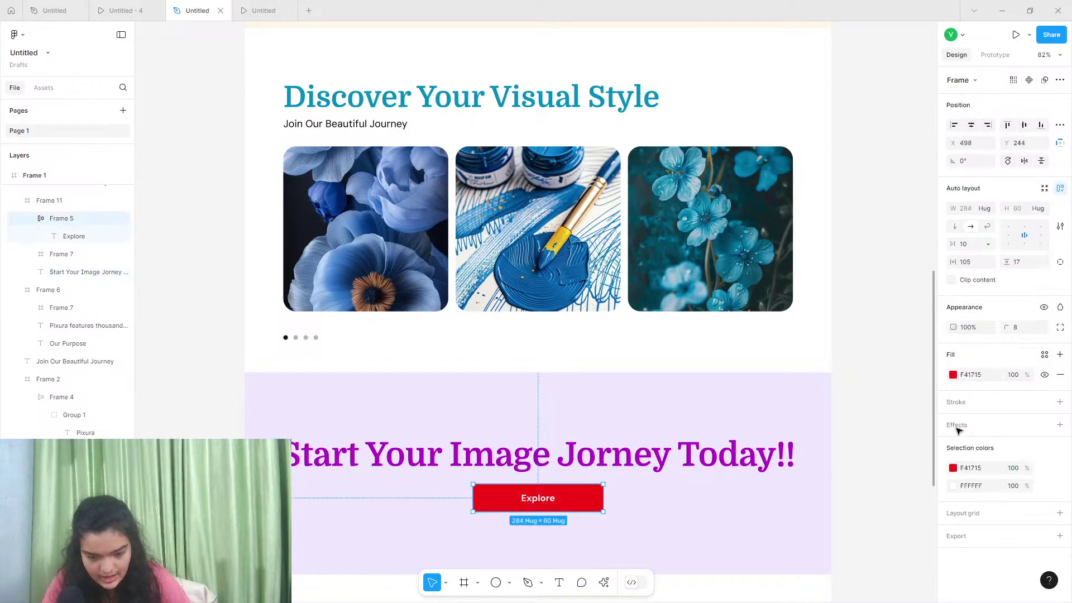
left_click(953, 374)
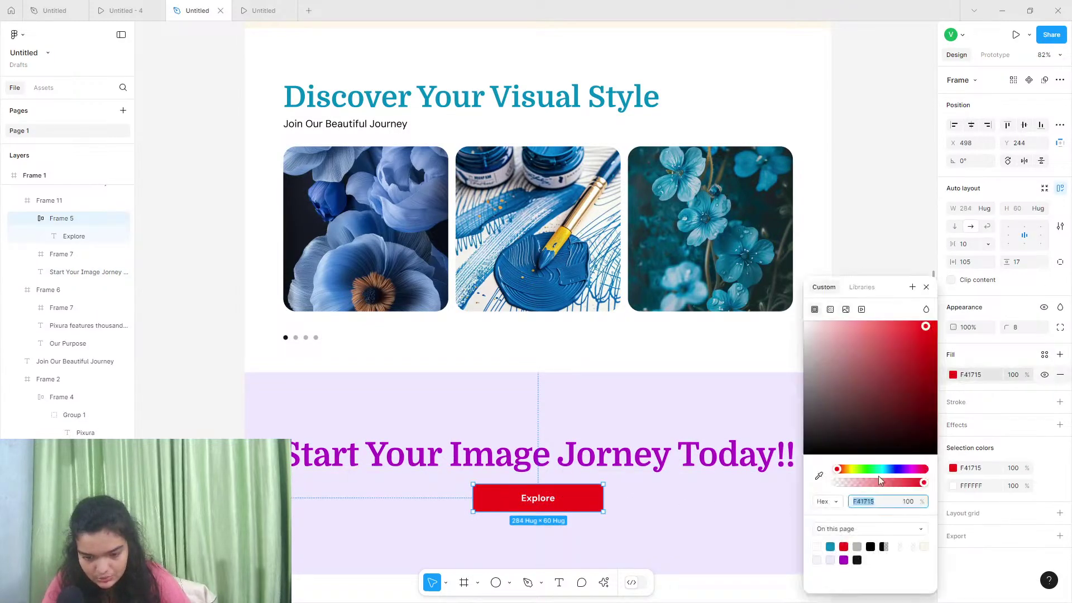
left_click(845, 560)
left_click_drag(946, 387, 948, 395)
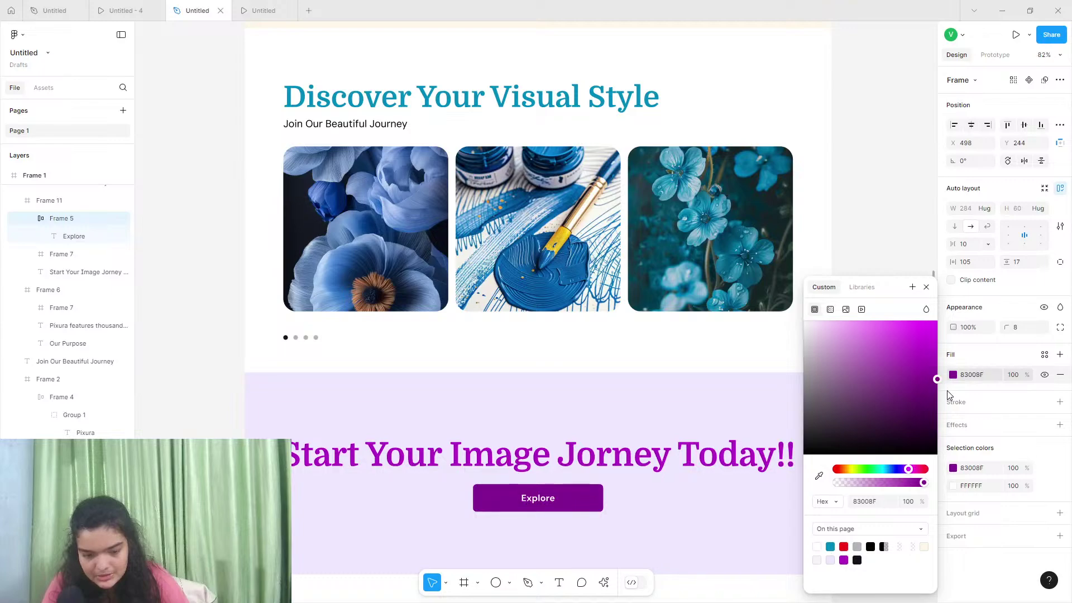
scroll(640, 502, "down", 5)
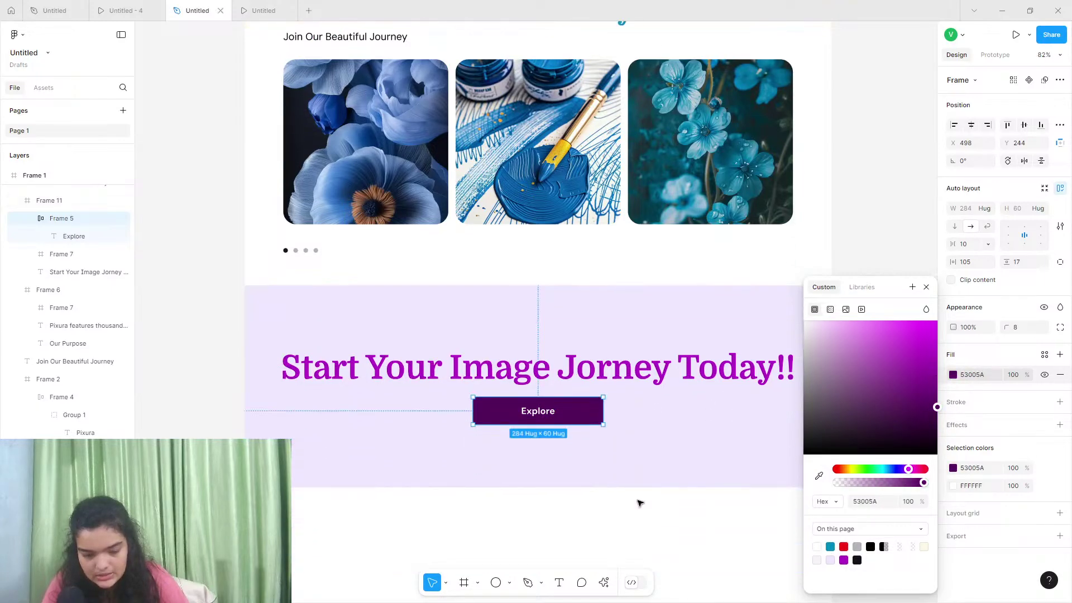
left_click(832, 419)
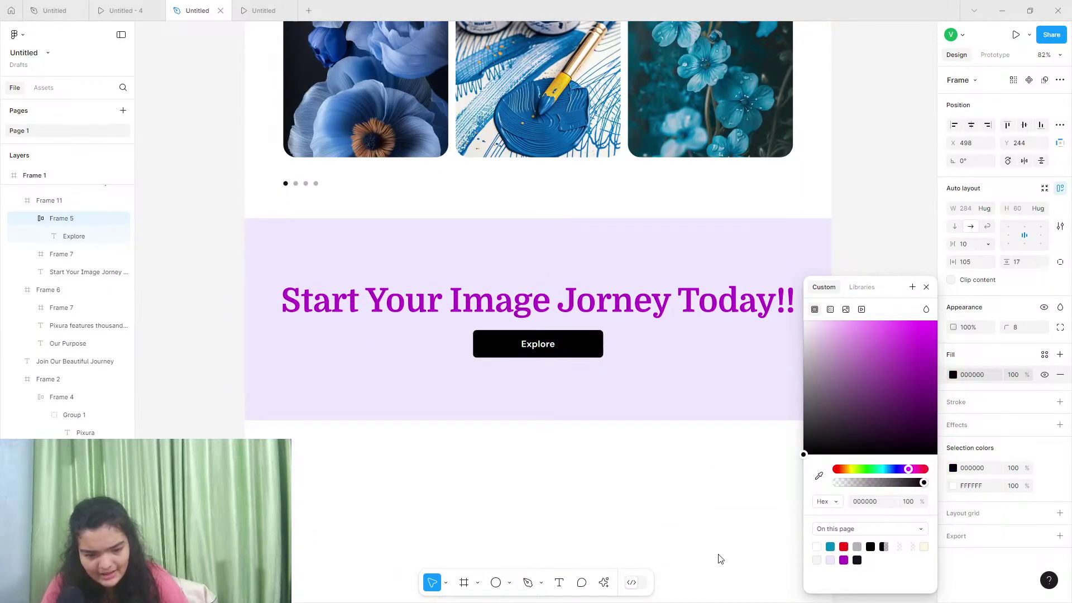
left_click(931, 415)
left_click_drag(948, 412, 949, 414)
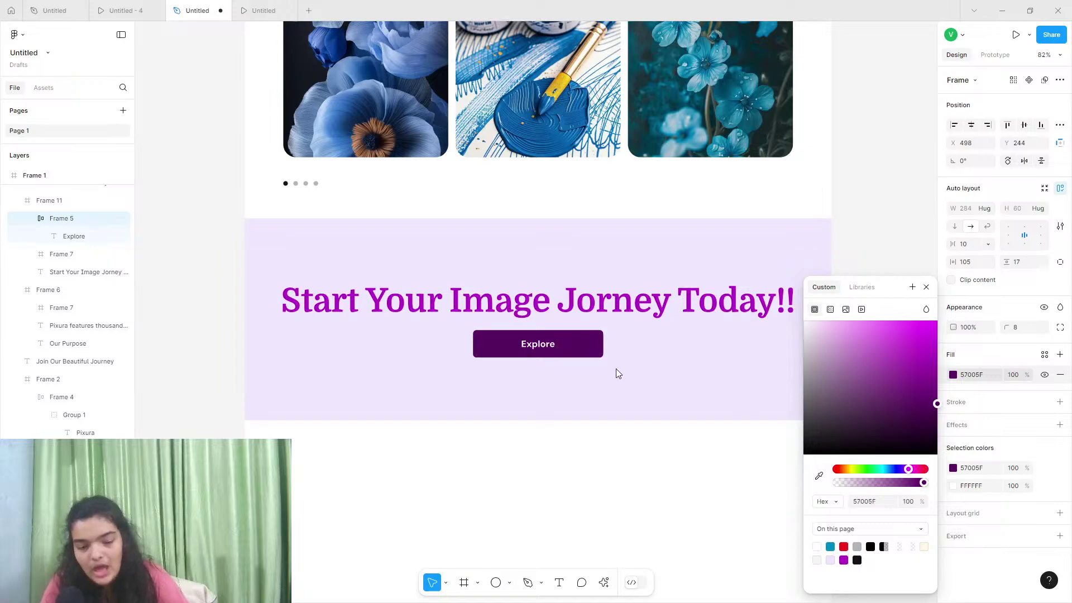
Narrow the lavender section's heading to 905 so it wraps onto two lines, and move the Explore button beneath it at X 498, Y 305
left_click(435, 303)
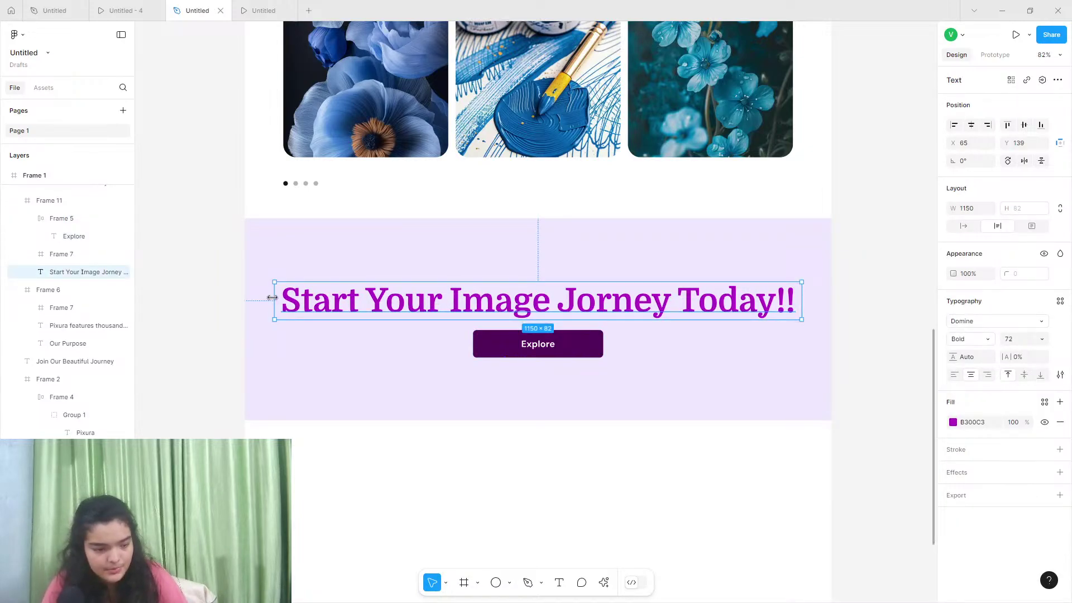
left_click_drag(274, 301, 387, 305)
left_click_drag(604, 311, 573, 373)
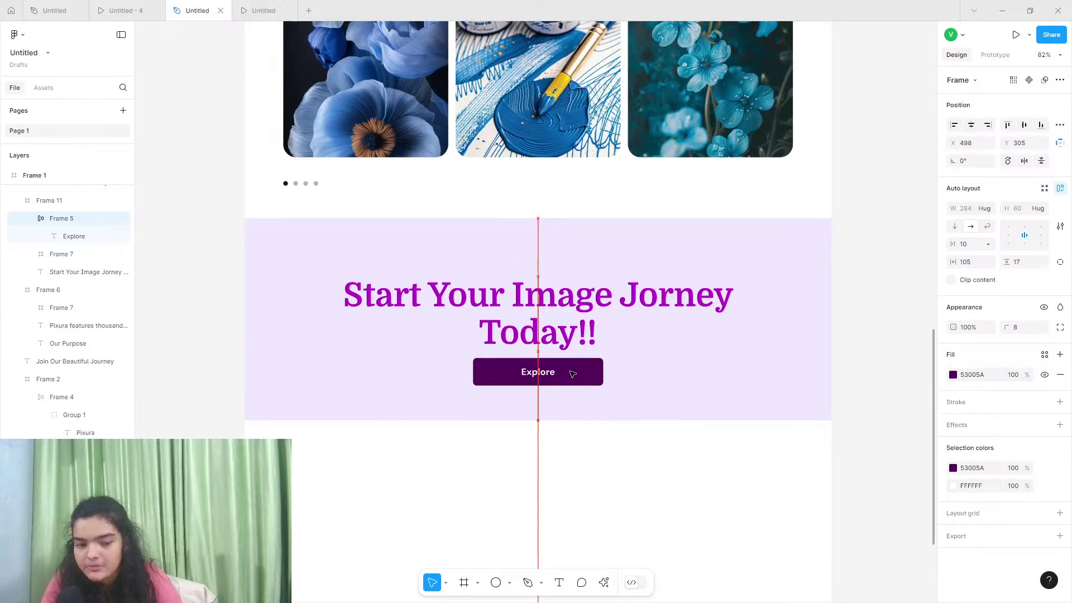
Extend the lavender section to a height of 461 and lower its Explore button to X 498, Y 315
left_click(614, 418)
left_click_drag(614, 425, 613, 431)
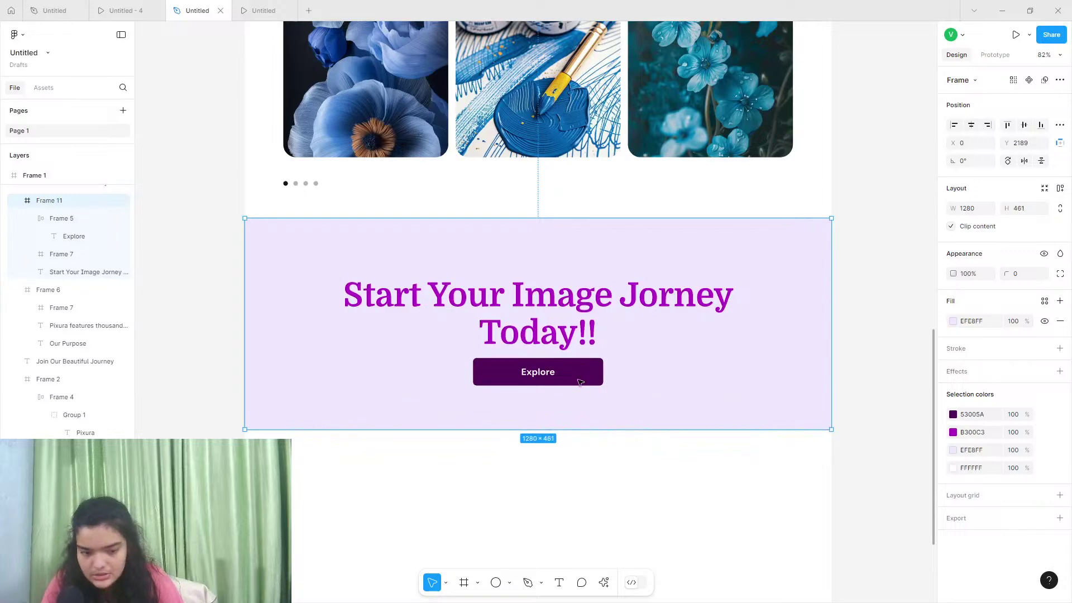
mouse_move(579, 378)
left_mouse_down()
mouse_move(566, 383)
mouse_move(576, 382)
left_mouse_up()
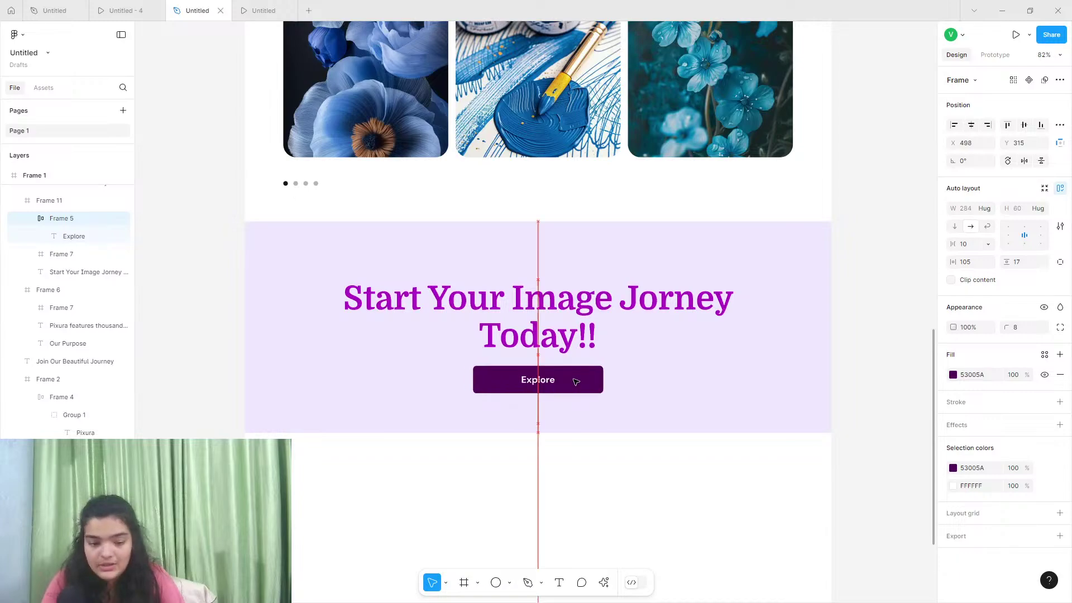
left_click(559, 332)
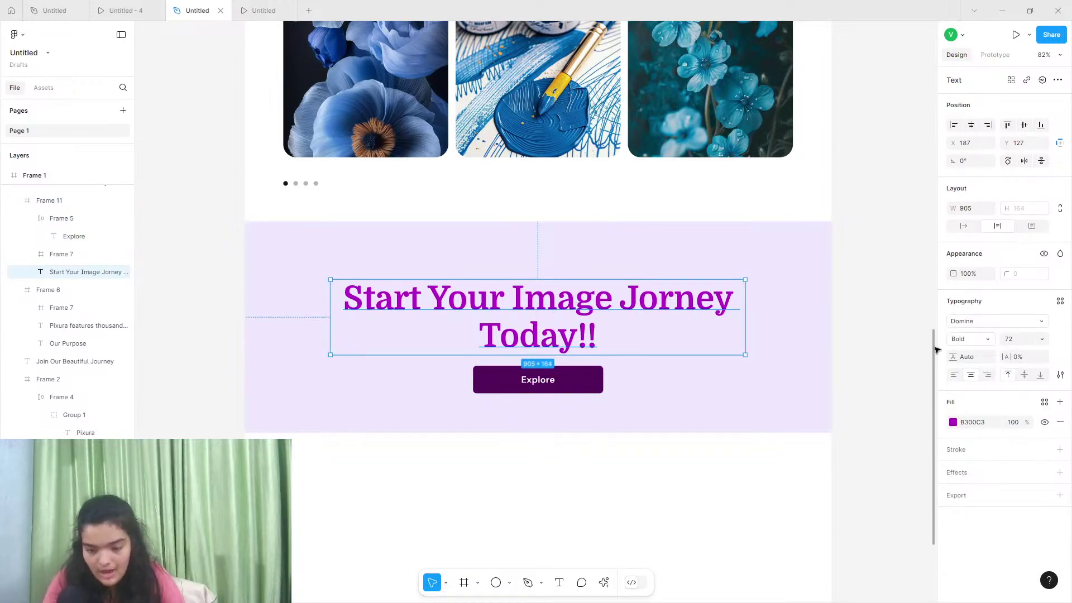
left_click_drag(949, 356, 1053, 354)
scroll(405, 488, "down", 3)
left_click(377, 485)
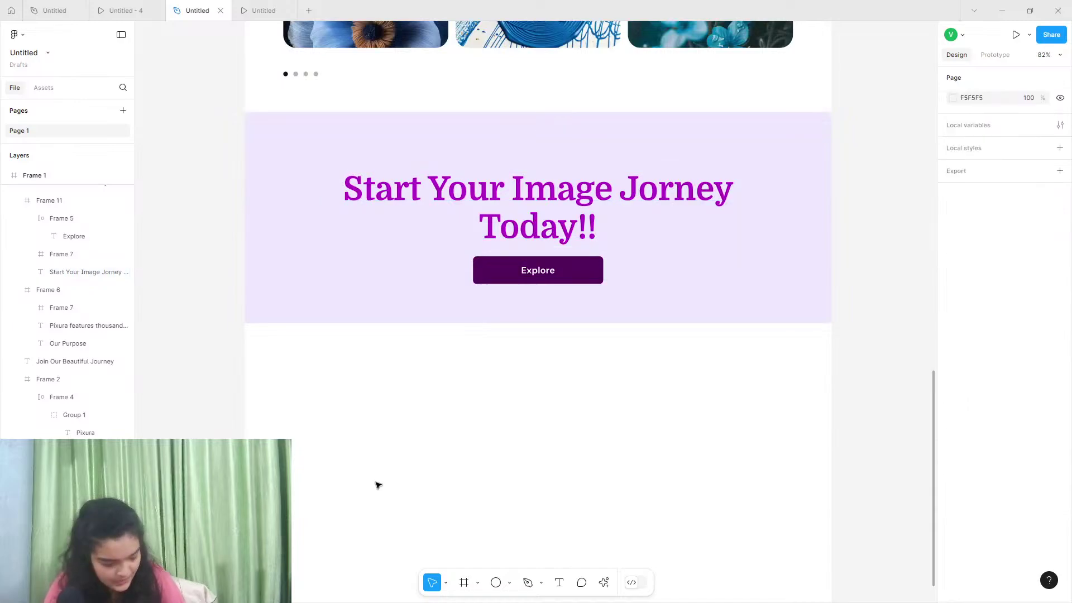
Examine the reference prototype's Sign Up card, its background image and the footer beneath it
scroll(377, 485, "left", 2)
scroll(387, 467, "down", 2)
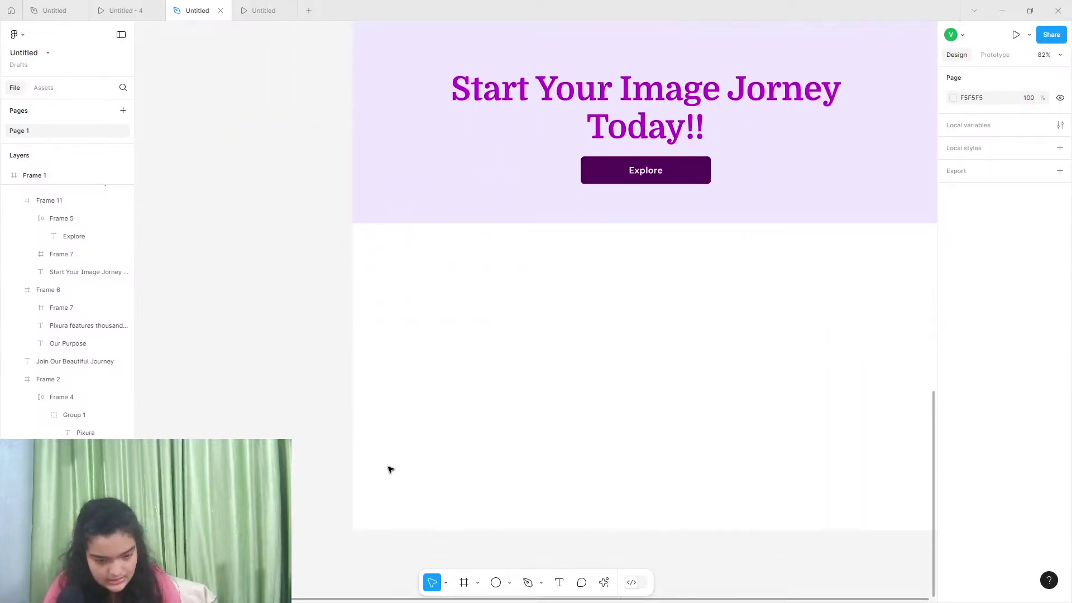
scroll(387, 467, "right", 2)
left_click(117, 5)
scroll(282, 242, "down", 5)
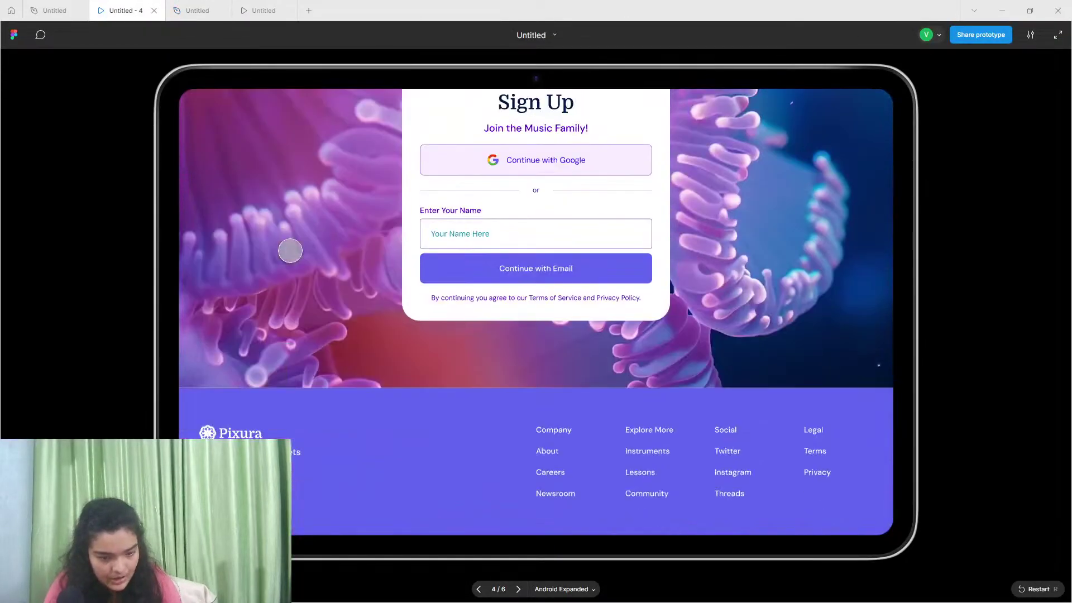
scroll(312, 240, "up", 3)
scroll(346, 238, "down", 3)
scroll(346, 238, "up", 2)
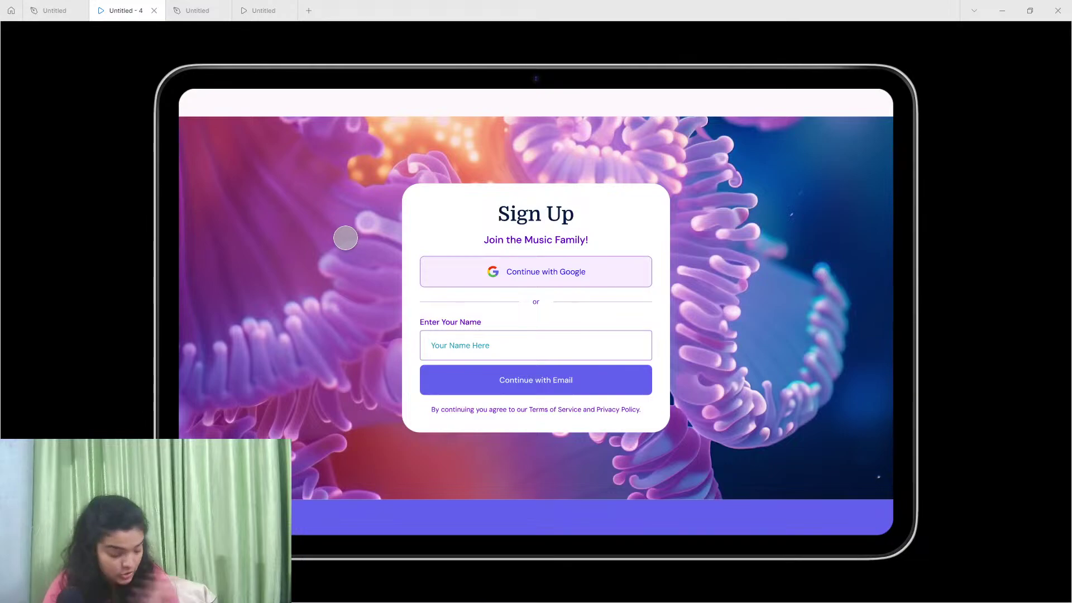
Return to the design file and extend the main page frame downward to a height of 4454
left_click(208, 8)
scroll(252, 217, "up", 5)
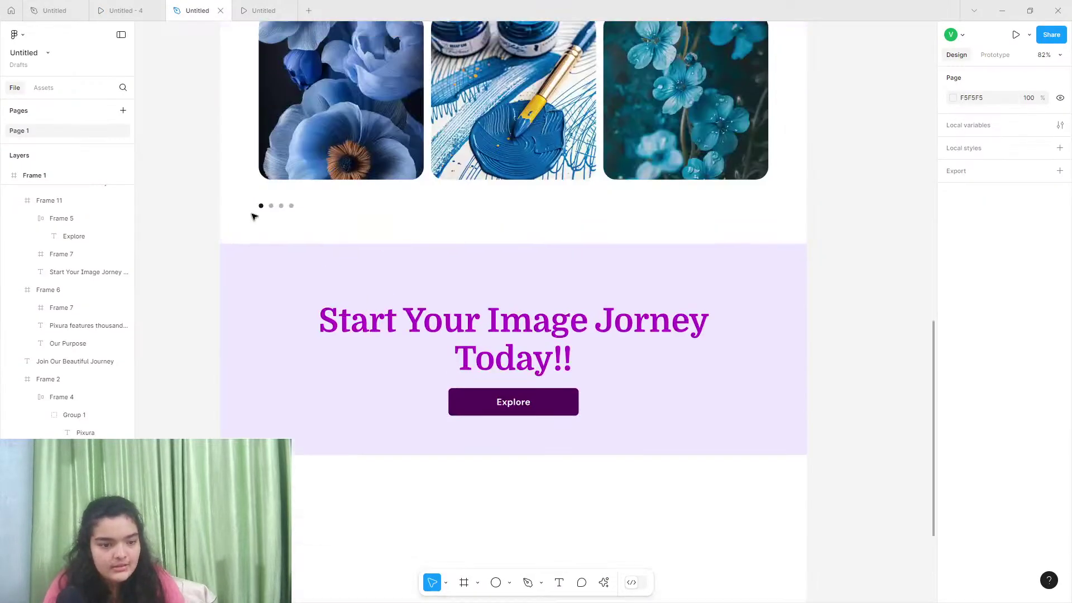
scroll(252, 216, "up", 5)
scroll(251, 215, "down", 3)
scroll(251, 215, "up", 5)
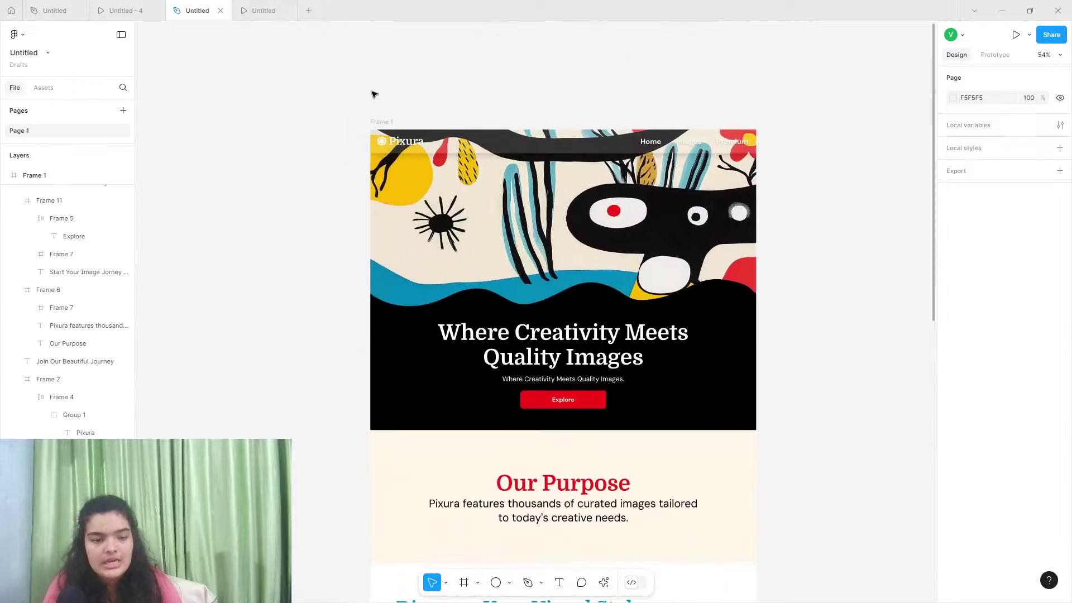
left_click(407, 248)
scroll(414, 263, "down", 7)
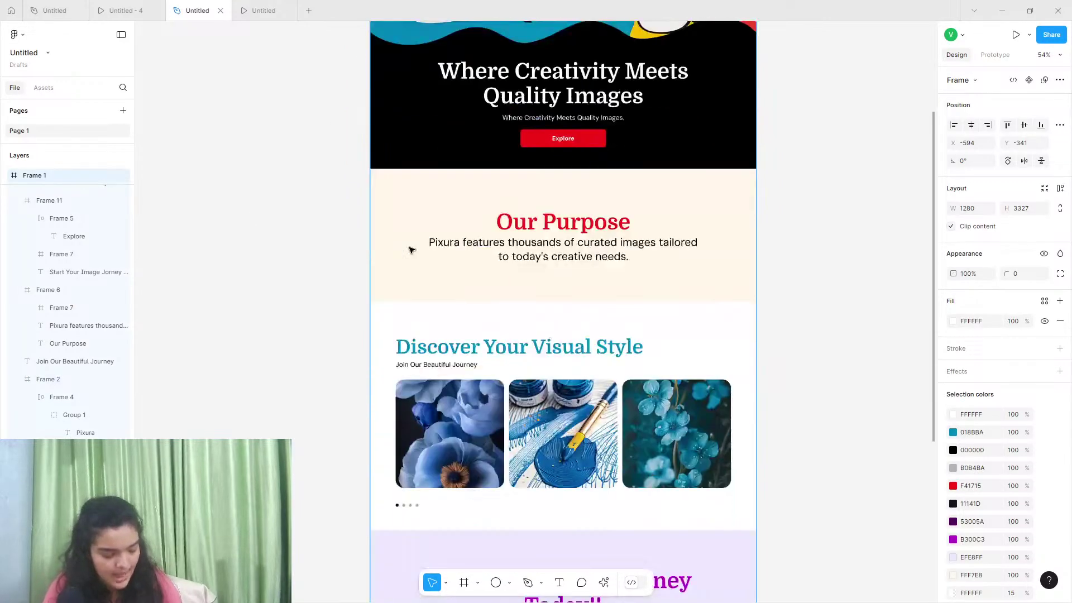
scroll(454, 495, "down", 5)
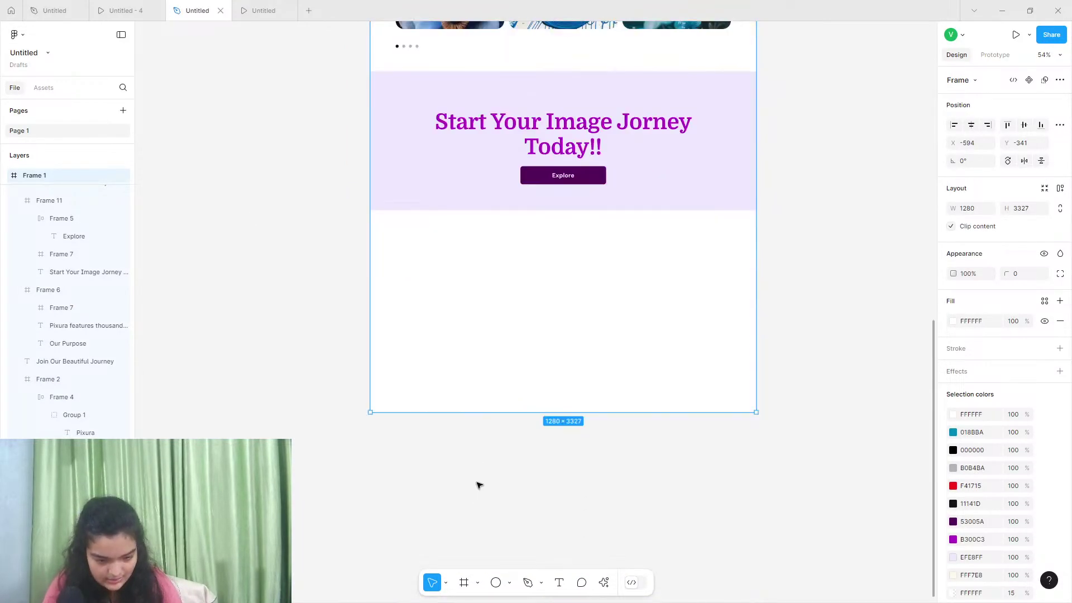
left_click_drag(480, 428, 491, 595)
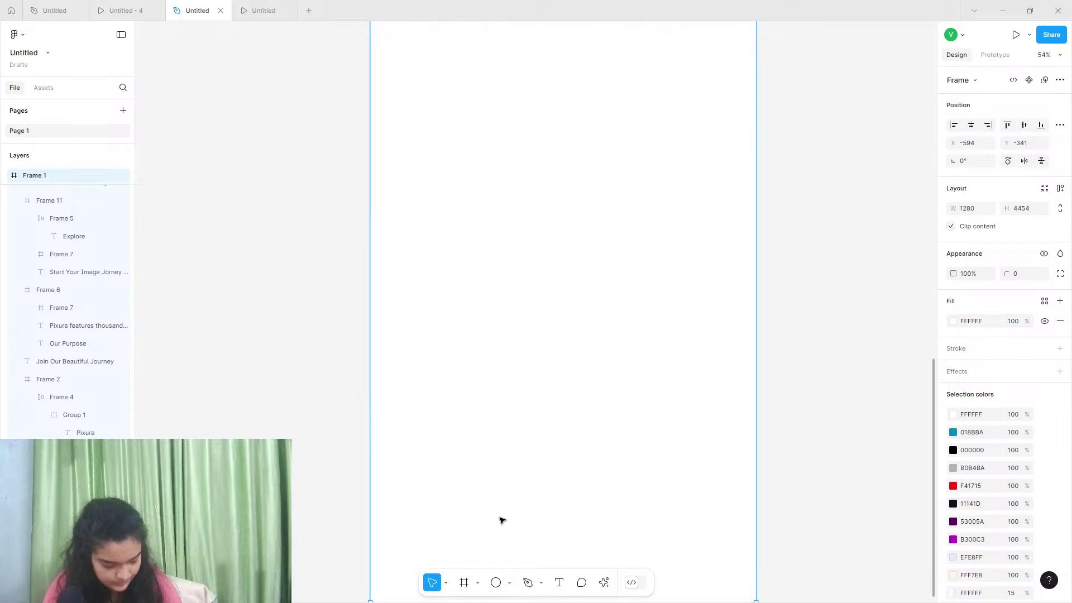
Draw a full-width frame directly below the lavender section, sized 1280 by 996
scroll(484, 391, "up", 3)
scroll(484, 364, "up", 2)
left_click(464, 583)
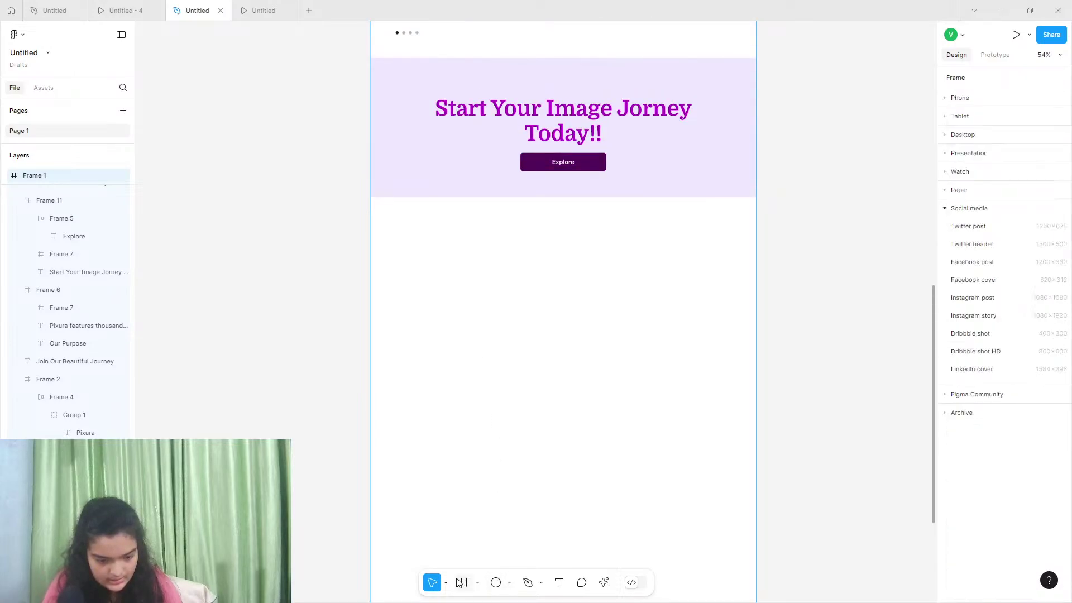
left_click_drag(370, 196, 755, 520)
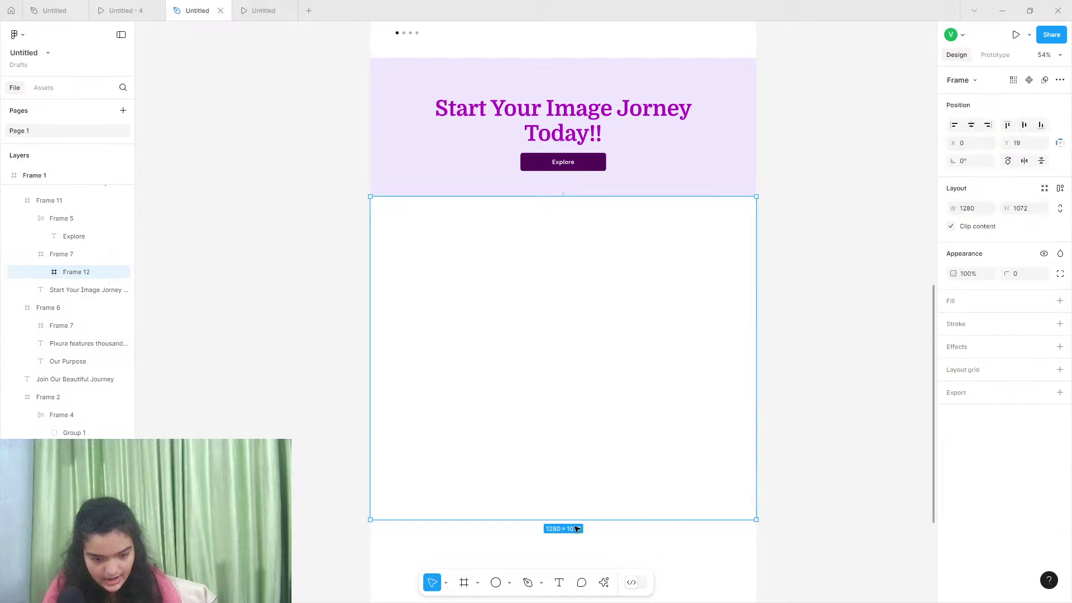
left_click_drag(572, 521, 574, 497)
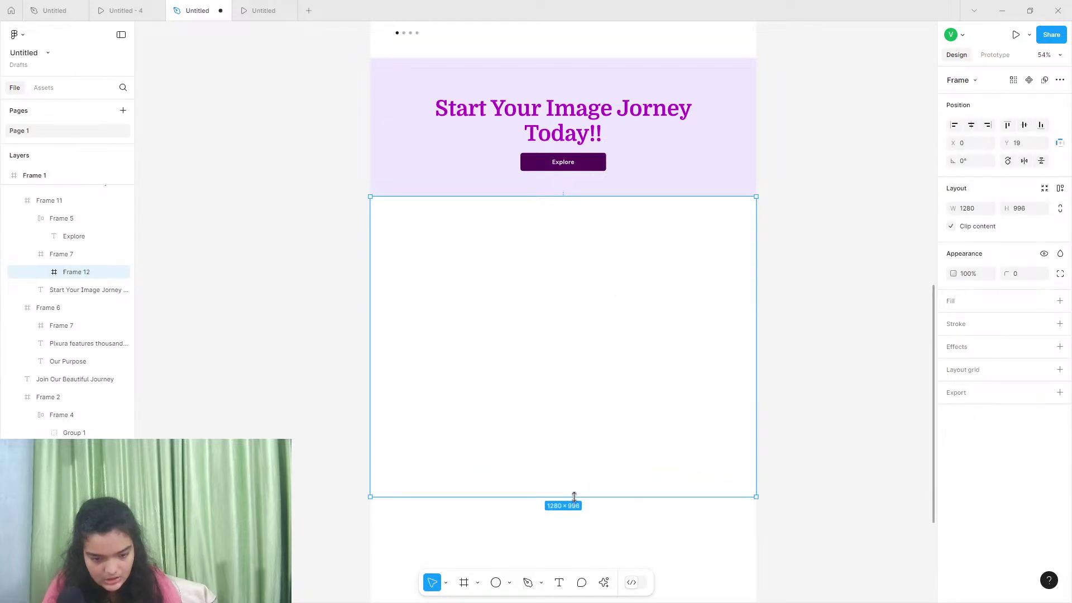
Fill the empty frame with the light purple petal photo from a Lummi search for "purple" and move it directly under Frame 1 in the layer order
left_click(604, 582)
left_click(483, 435)
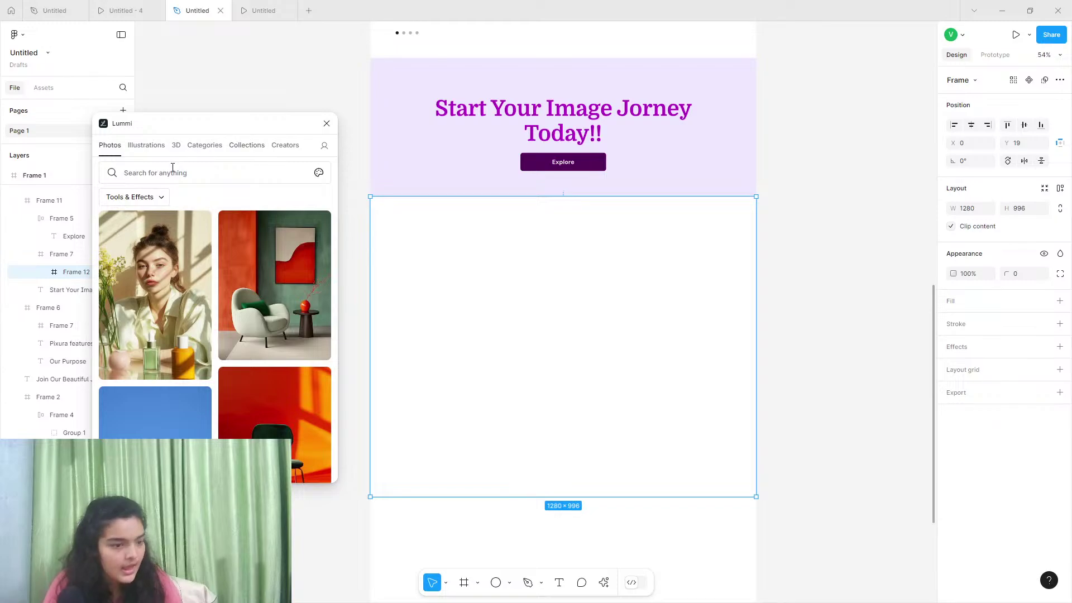
left_click(172, 171)
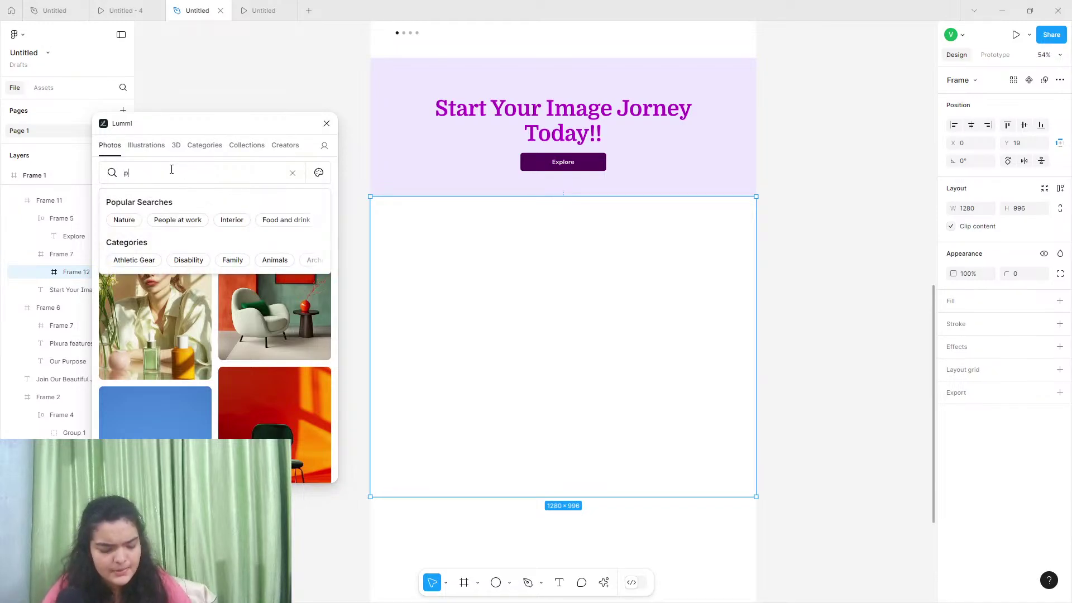
type("purple")
key("Return")
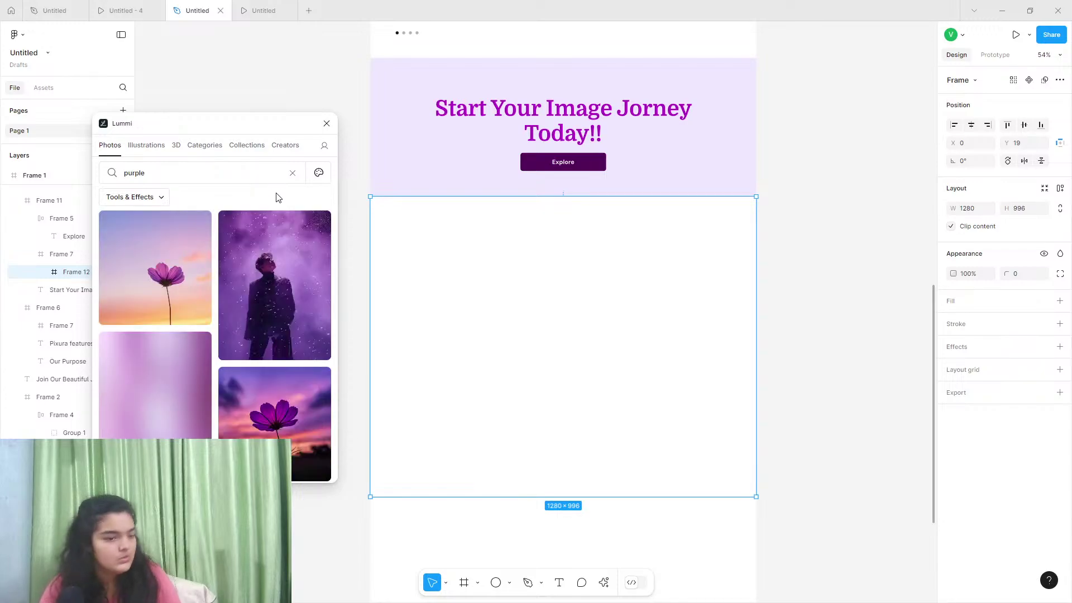
scroll(262, 271, "down", 3)
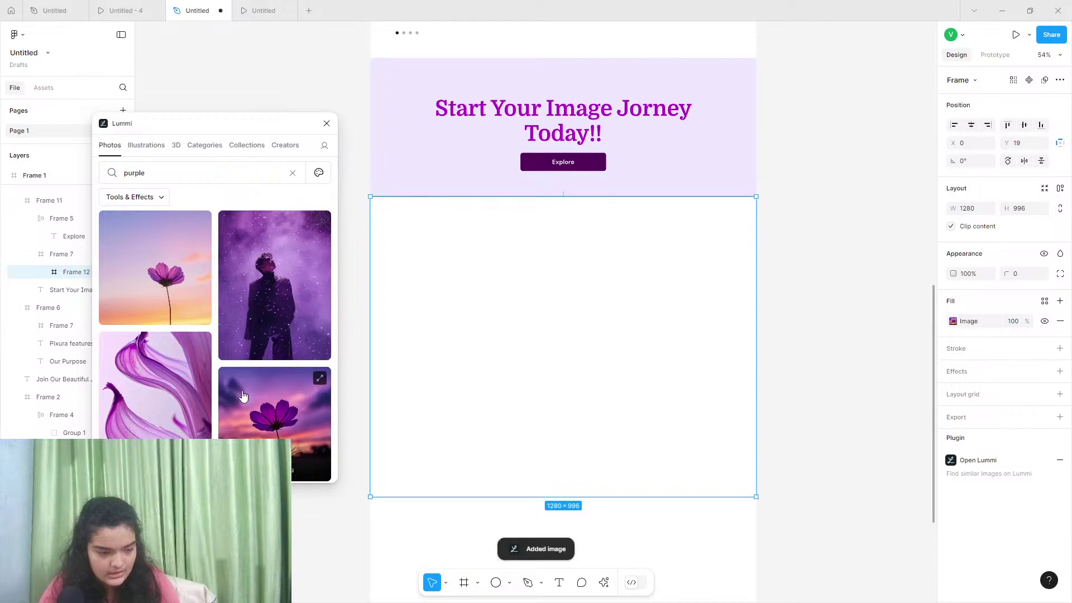
scroll(156, 268, "down", 3)
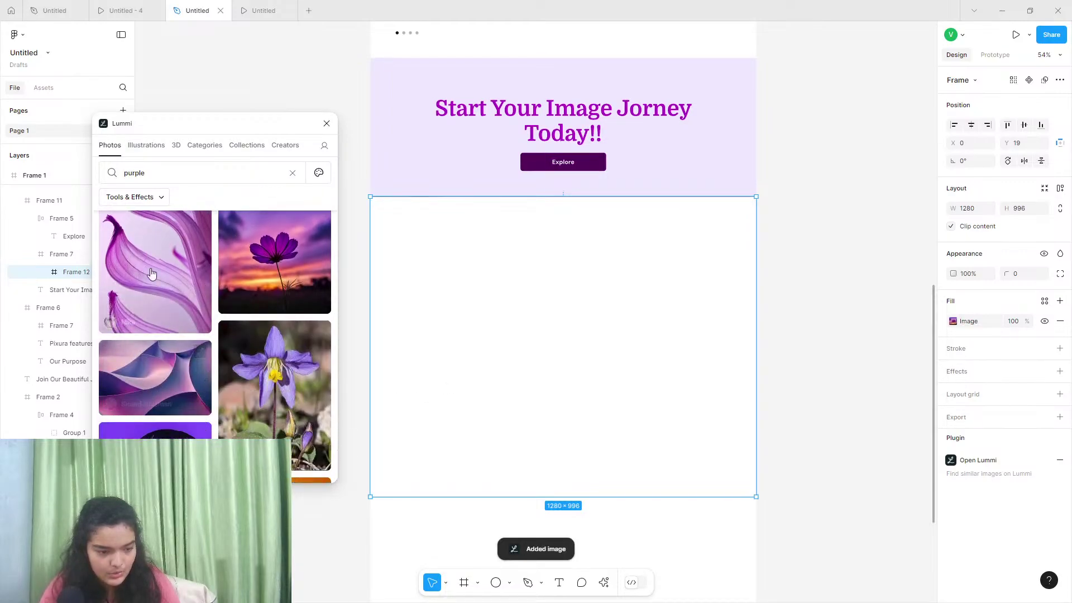
left_click(157, 264)
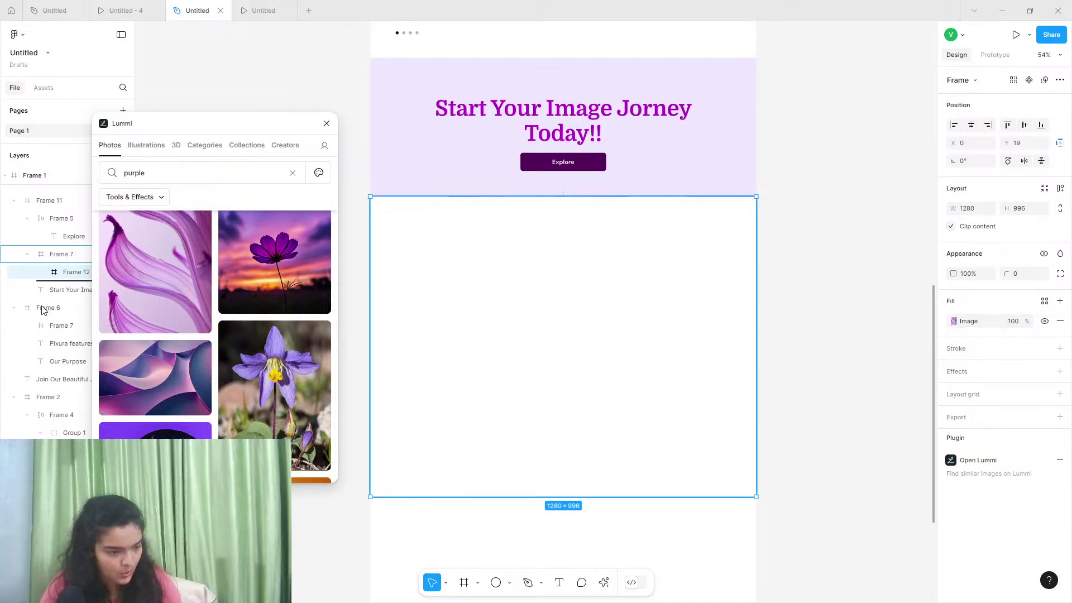
scroll(25, 200, "up", 5)
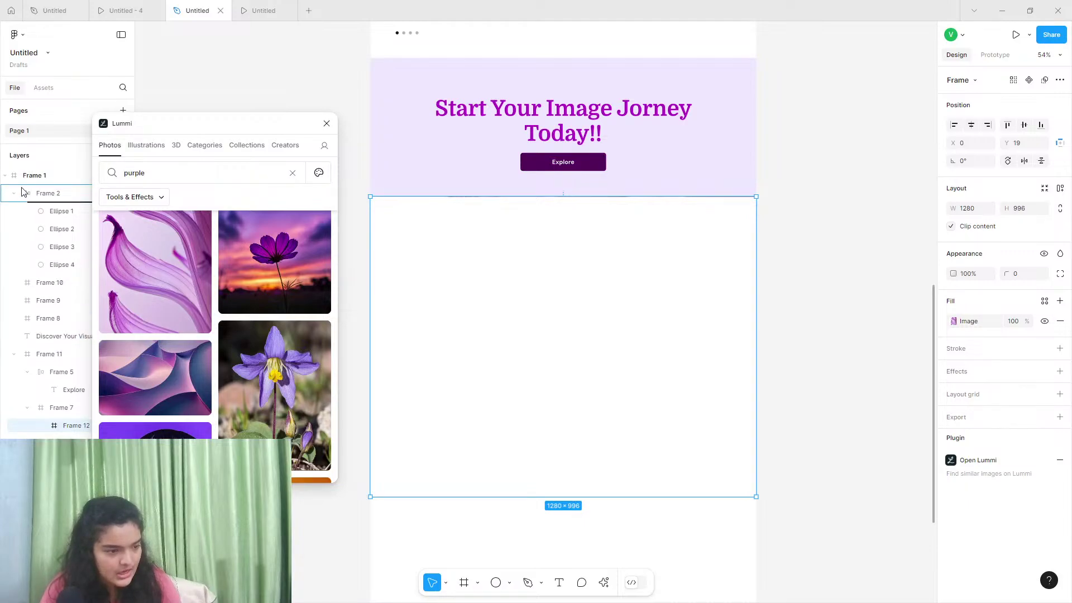
left_click_drag(23, 192, 22, 192)
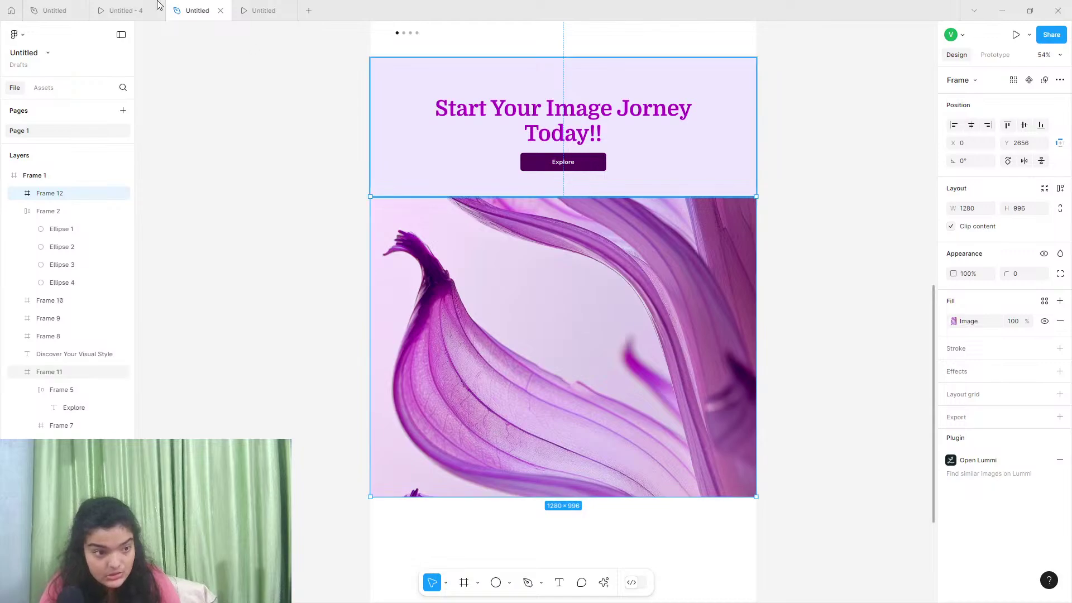
Check the reference prototype's Sign Up section and shorten the petal image frame to a height of 713
left_click(134, 10)
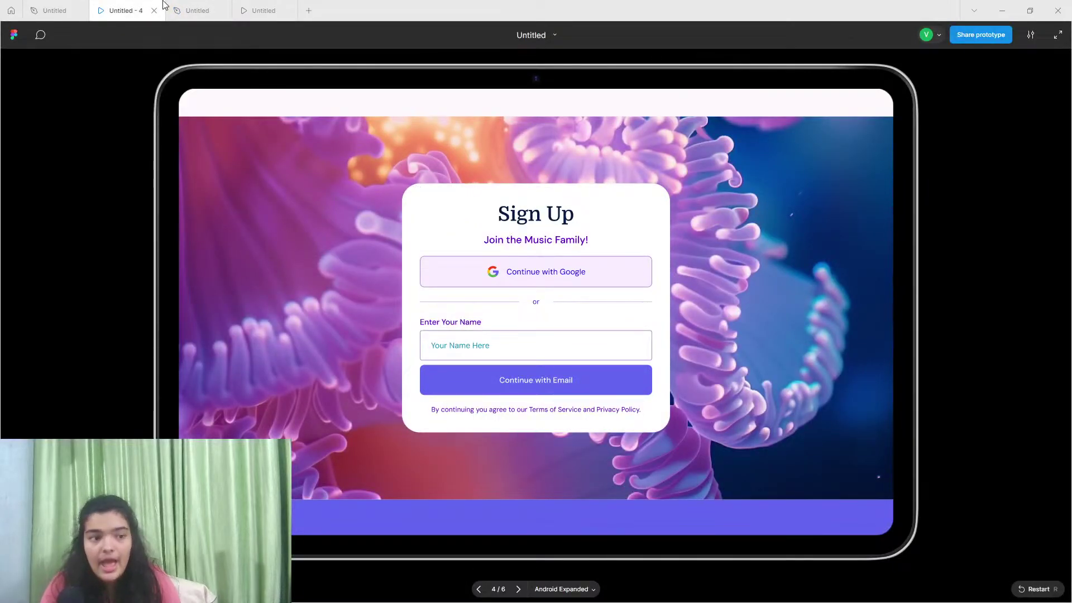
left_click(185, 10)
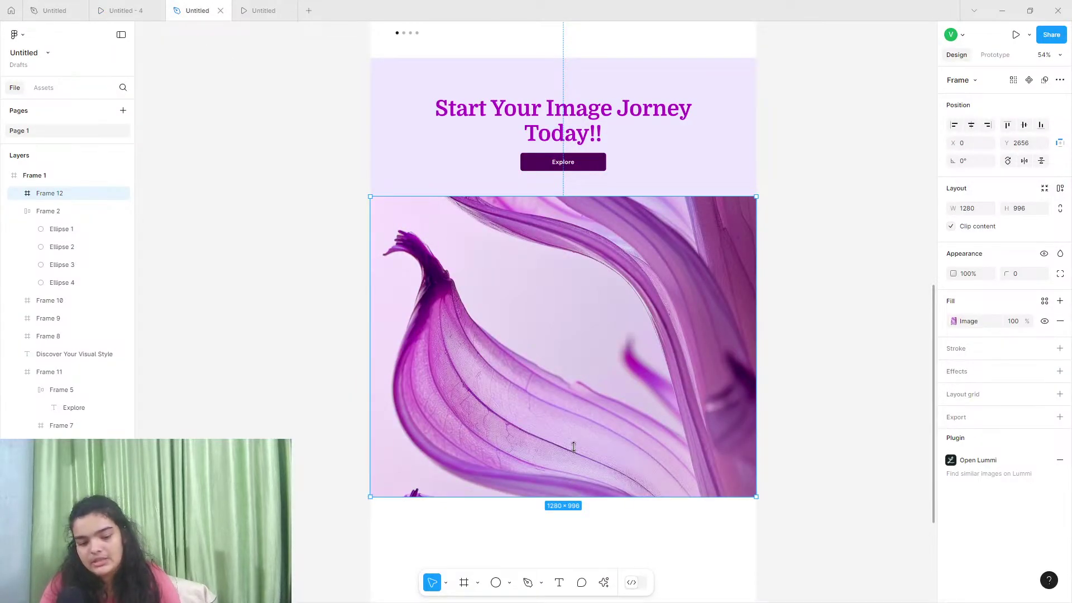
left_click_drag(573, 446, 579, 396)
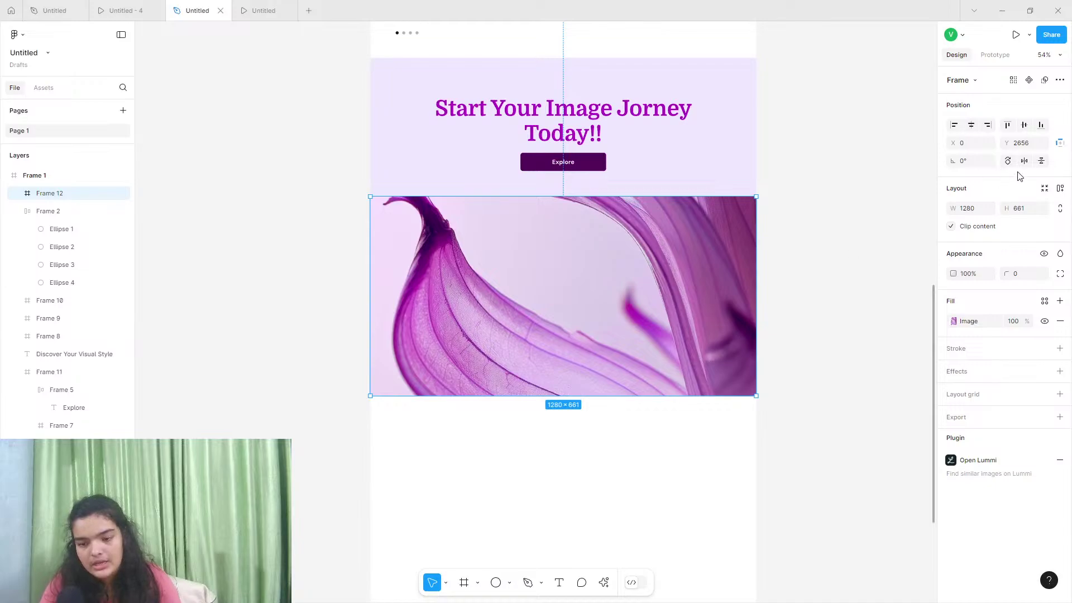
left_click(1060, 80)
key("Escape")
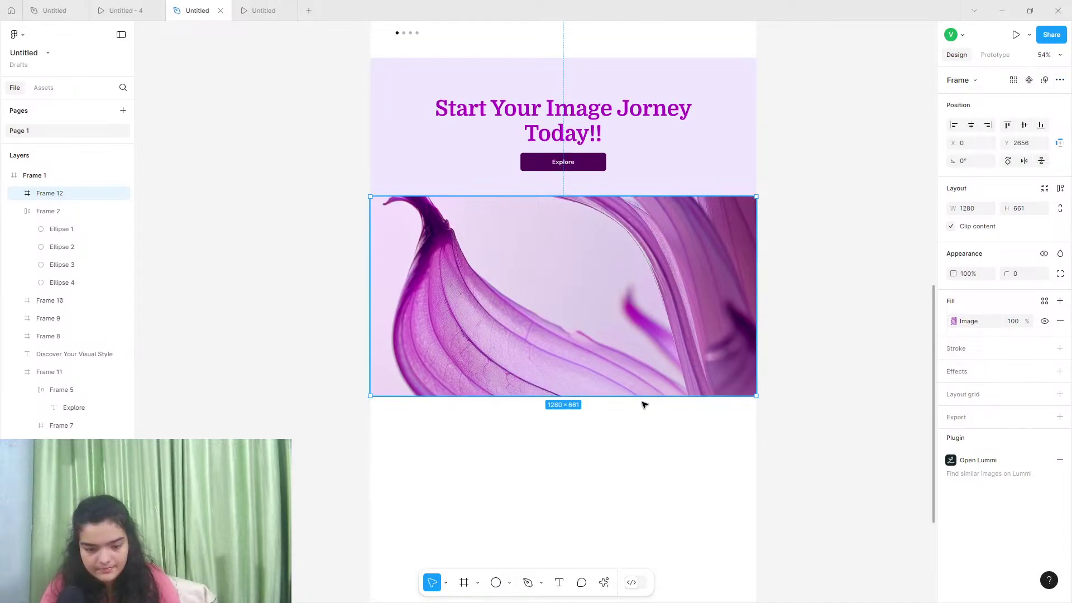
left_click_drag(641, 398, 647, 411)
Switch the petal image fill to Crop mode and extend its frame to a height of 782
left_click(953, 322)
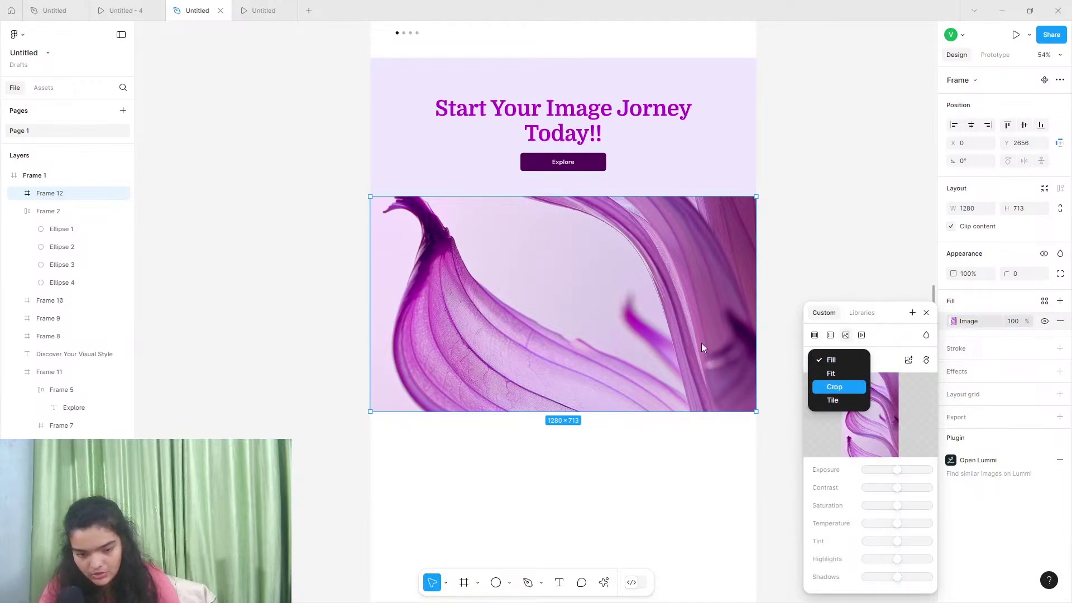
left_click(835, 387)
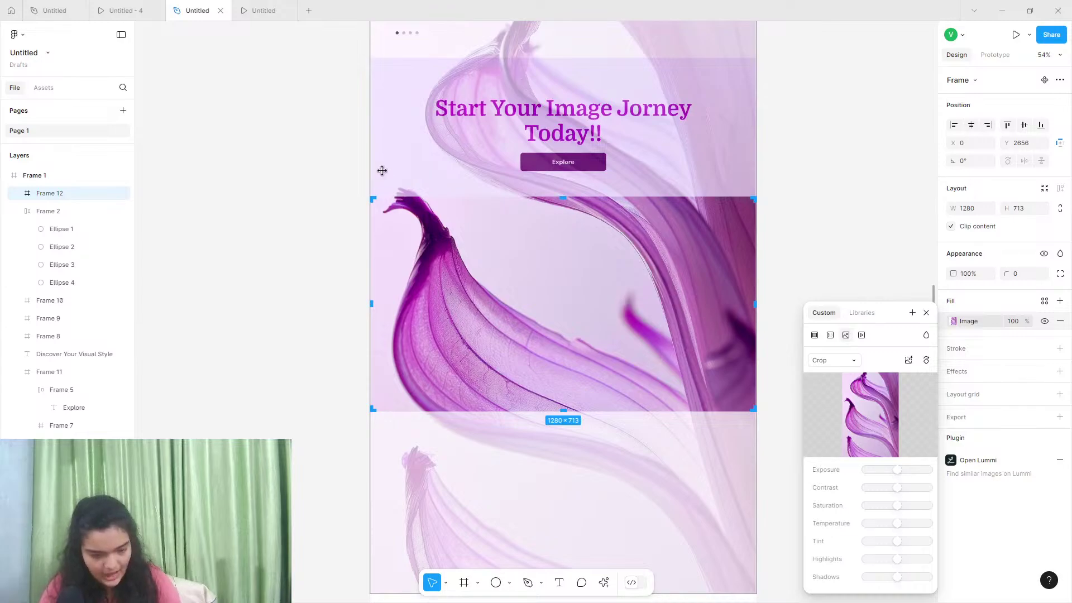
left_click(290, 160)
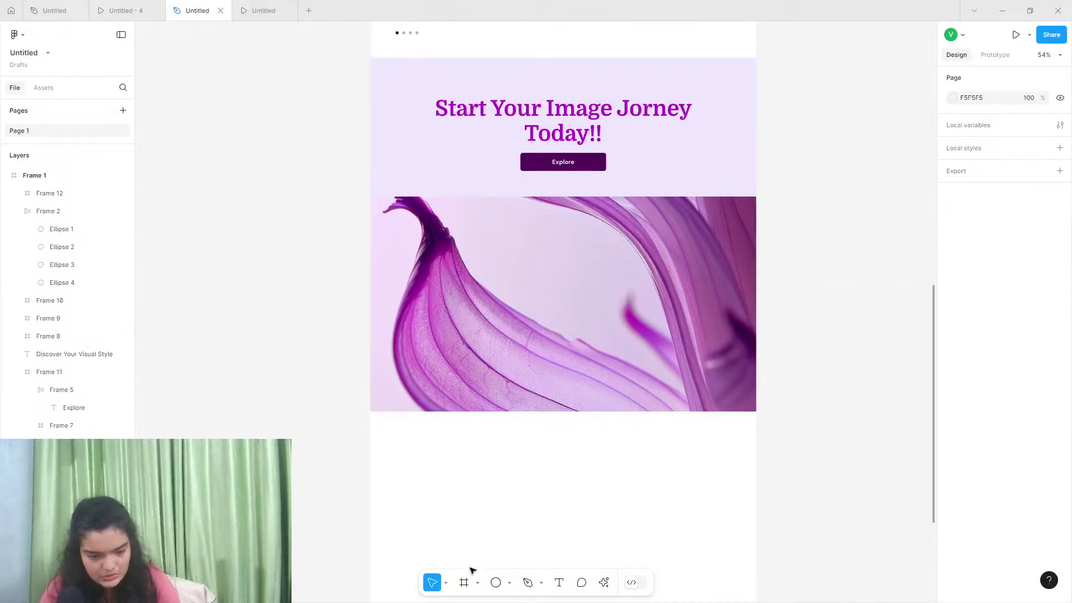
left_click(543, 402)
left_click_drag(549, 412, 549, 437)
left_click(962, 326)
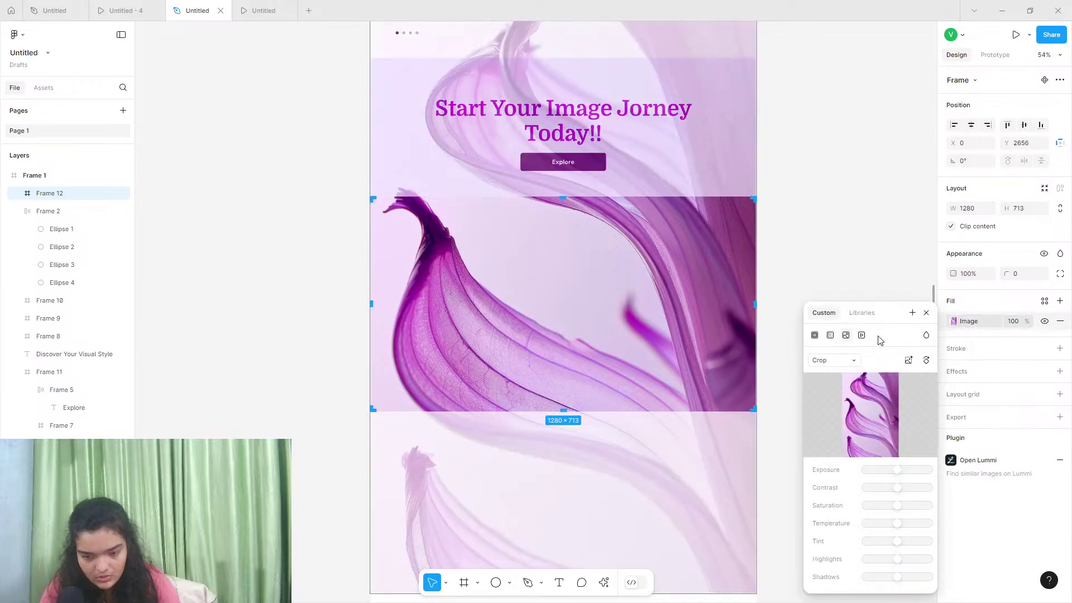
left_click_drag(641, 413, 641, 432)
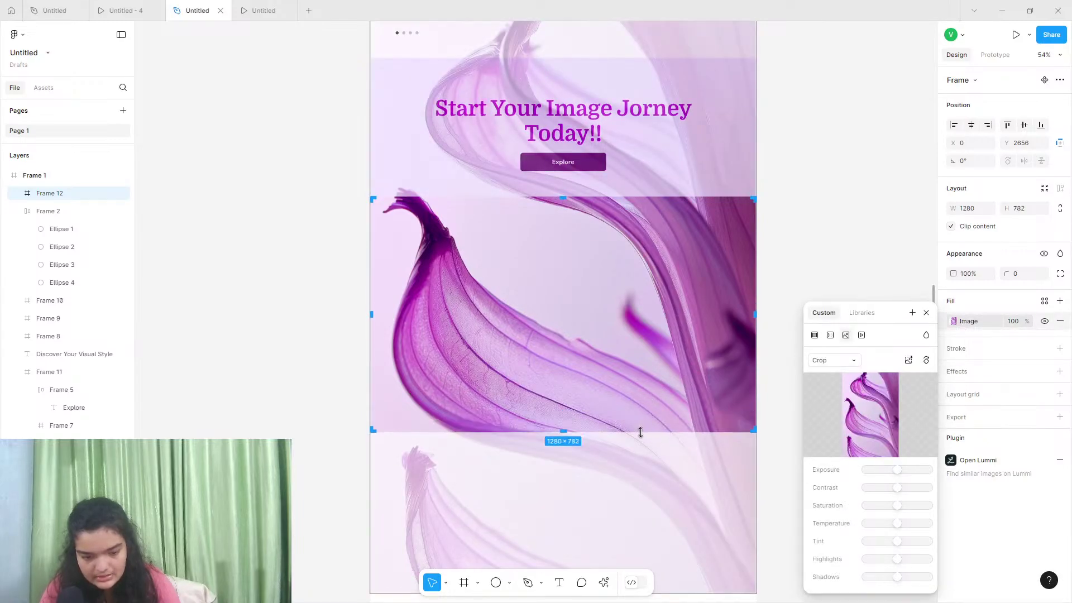
left_click(804, 268)
key("Escape")
scroll(491, 600, "down", 2)
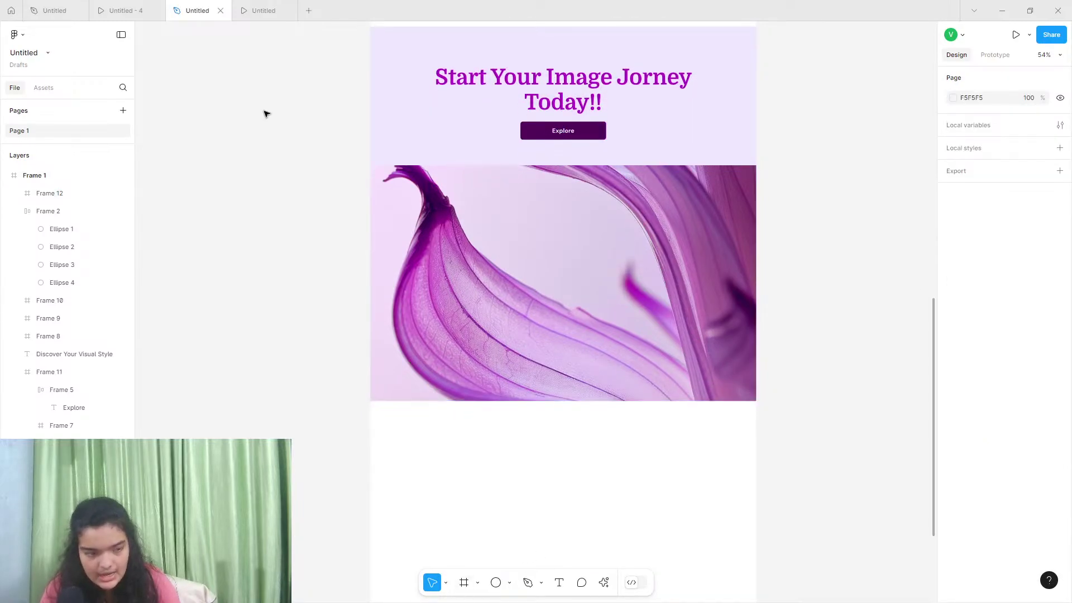
Examine the reference prototype's Sign Up card and how it sits on the background image
left_click(118, 10)
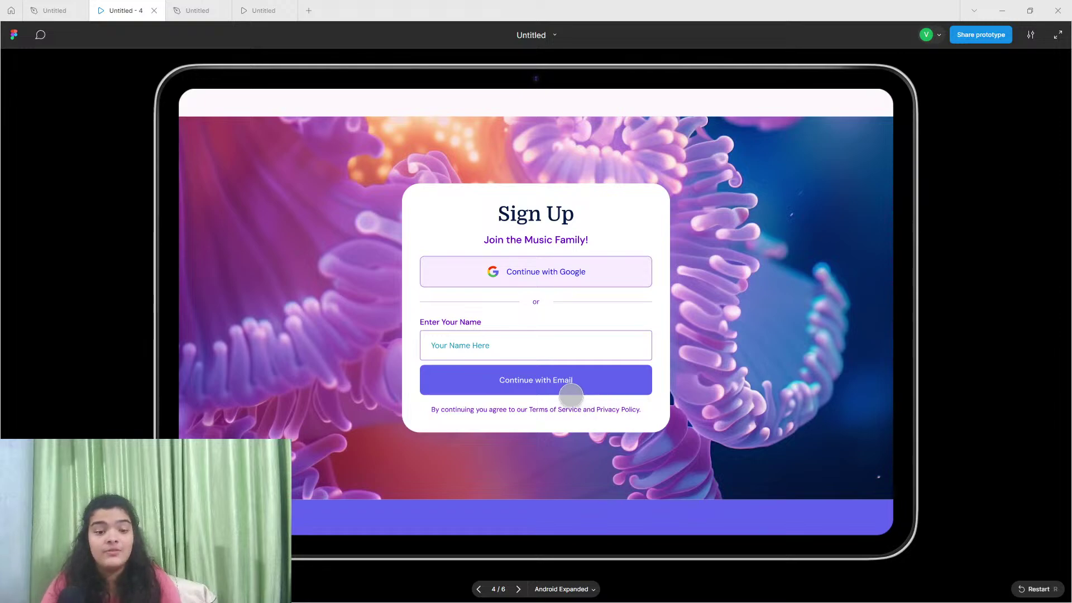
scroll(570, 395, "down", 2)
scroll(395, 234, "up", 2)
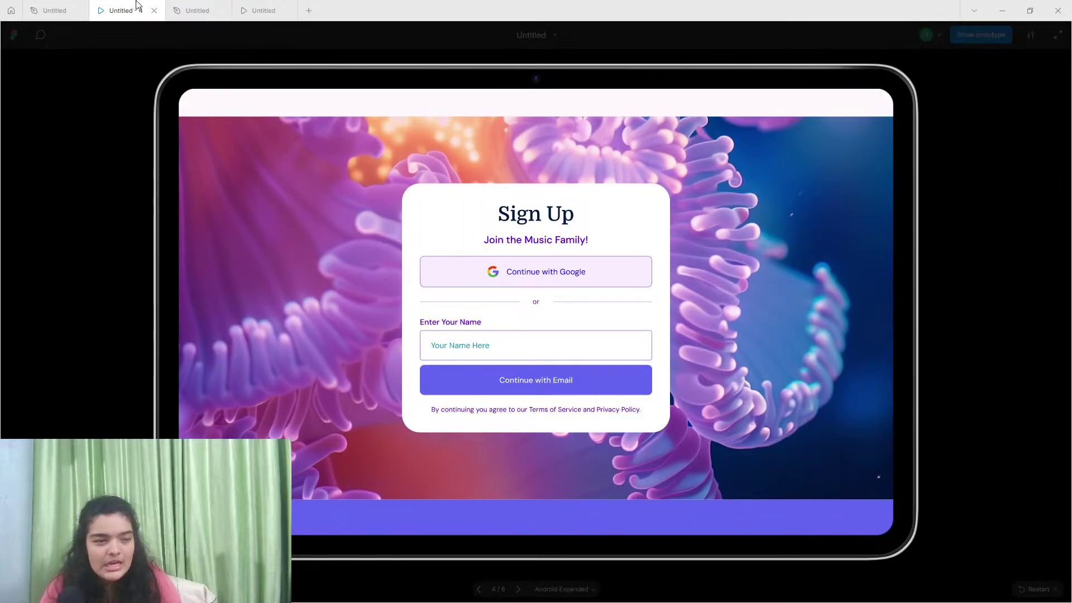
left_click(190, 10)
Lower the petal image frame to Y 2686 and extend its height to 812
scroll(568, 299, "down", 1)
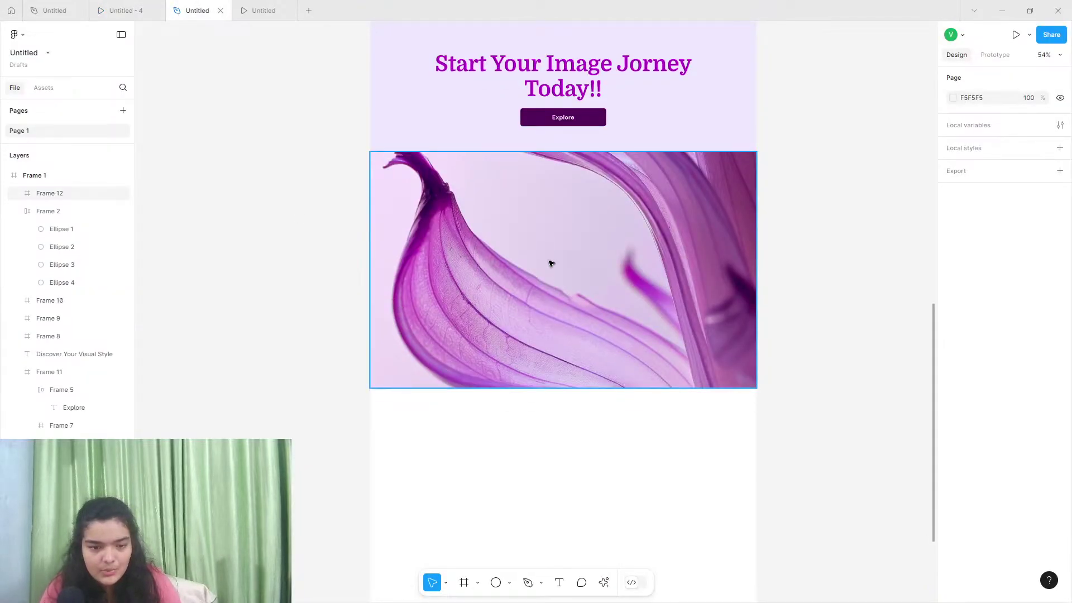
mouse_move(552, 261)
left_mouse_down()
mouse_move(551, 270)
mouse_move(551, 261)
left_mouse_up()
left_click_drag(583, 158, 587, 188)
left_click(587, 195)
scroll(577, 227, "down", 3)
scroll(552, 182, "up", 5)
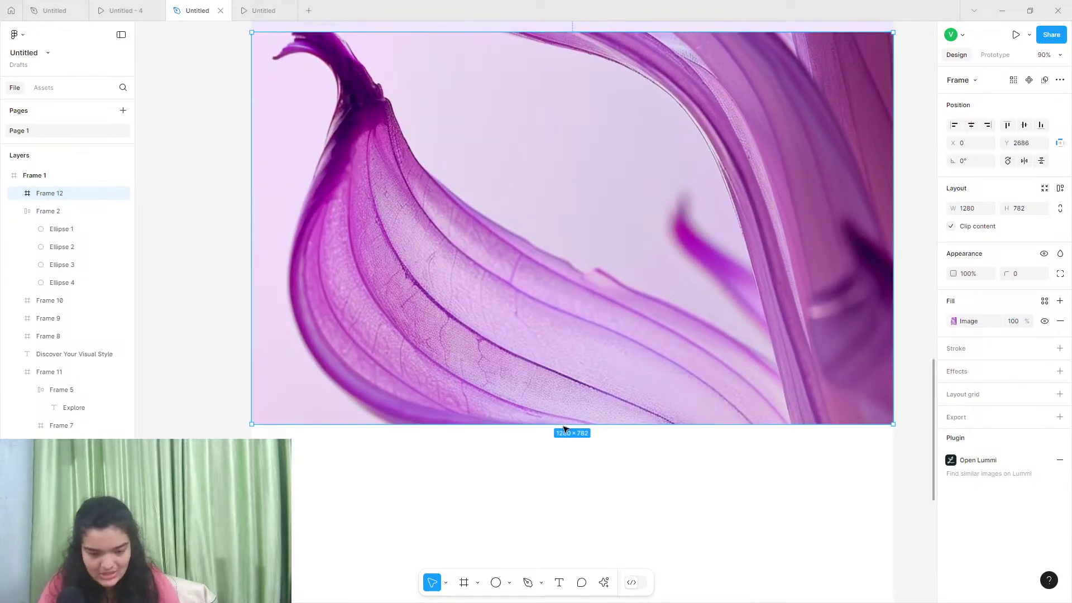
left_click_drag(566, 425, 568, 466)
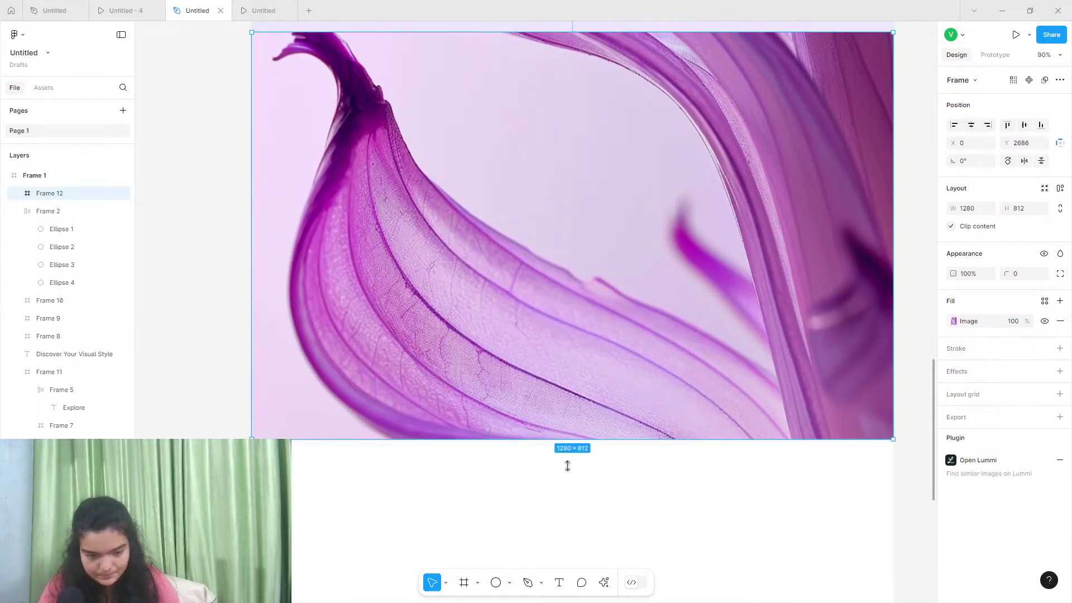
Draw a card frame about 533 by 738 over the middle of the petal image
left_click(463, 582)
scroll(452, 280, "up", 3)
left_click_drag(452, 279, 724, 598)
scroll(682, 453, "down", 3)
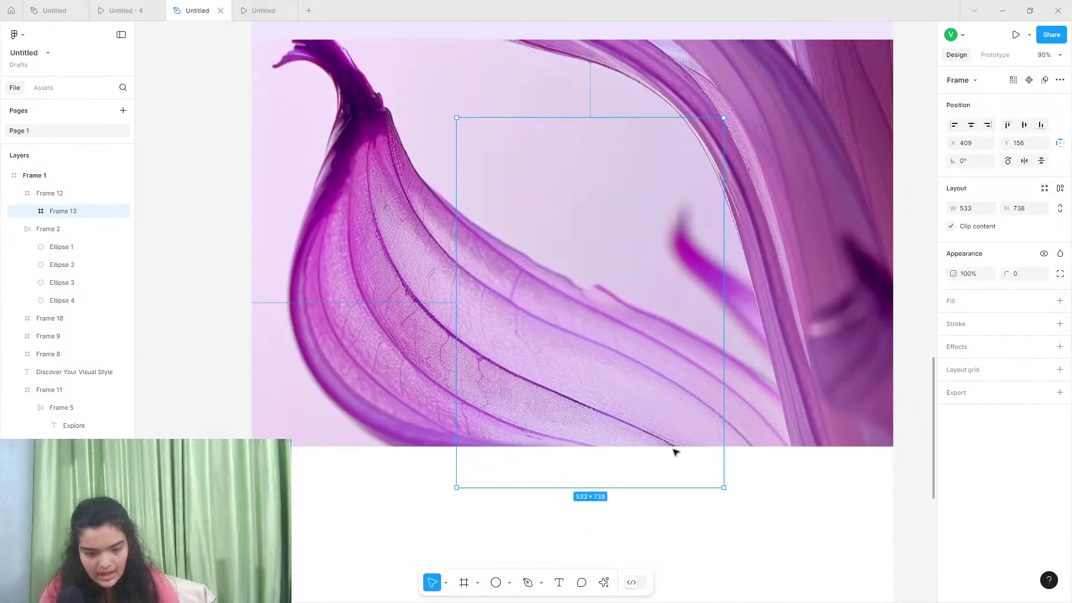
key("Escape")
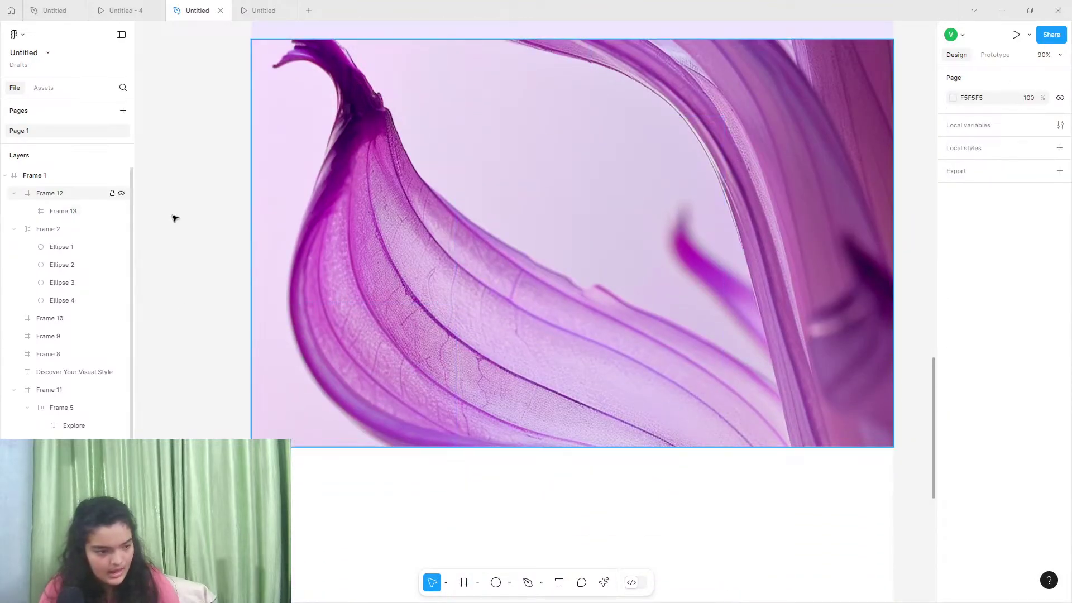
Resize the card frame to 533 by 656, place it at X 373, Y 78, and fill it with FFFFFF
left_click(75, 211)
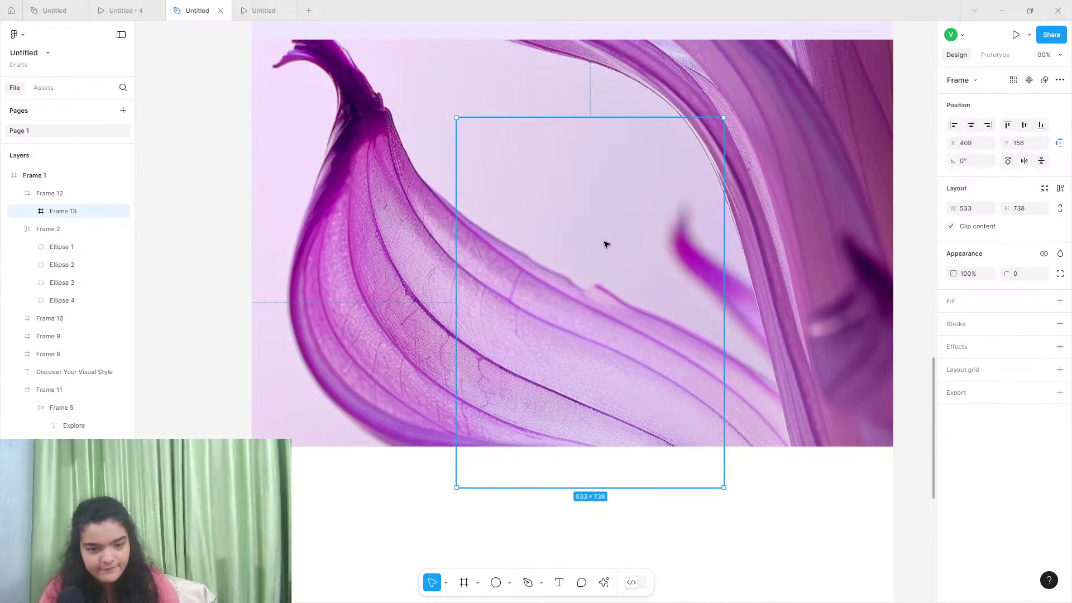
left_click_drag(636, 488, 610, 425)
left_click(1060, 301)
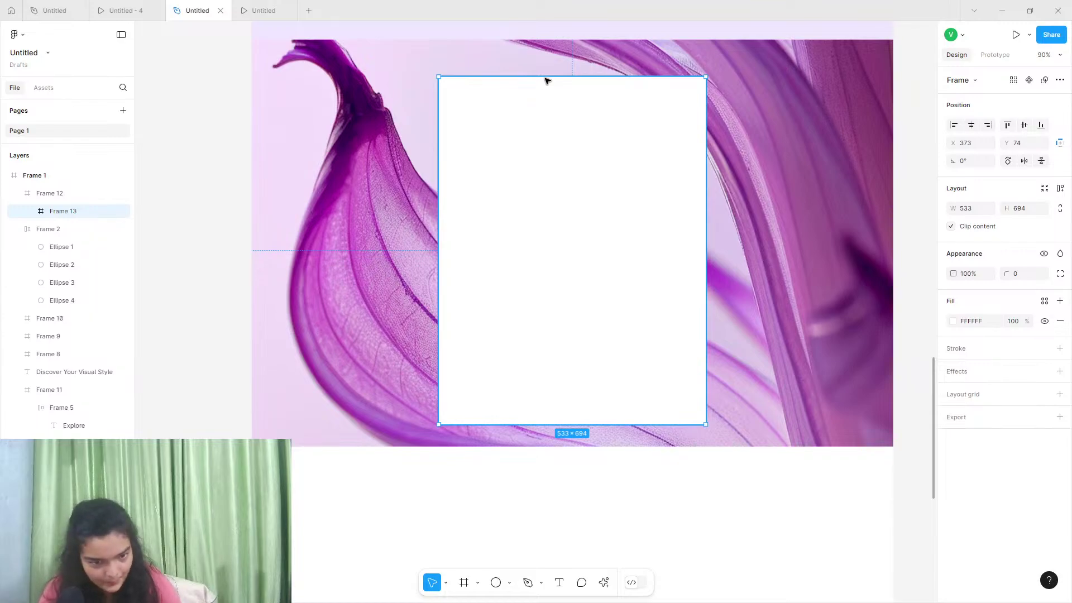
mouse_move(555, 82)
left_mouse_down()
mouse_move(558, 108)
mouse_move(557, 96)
left_mouse_up()
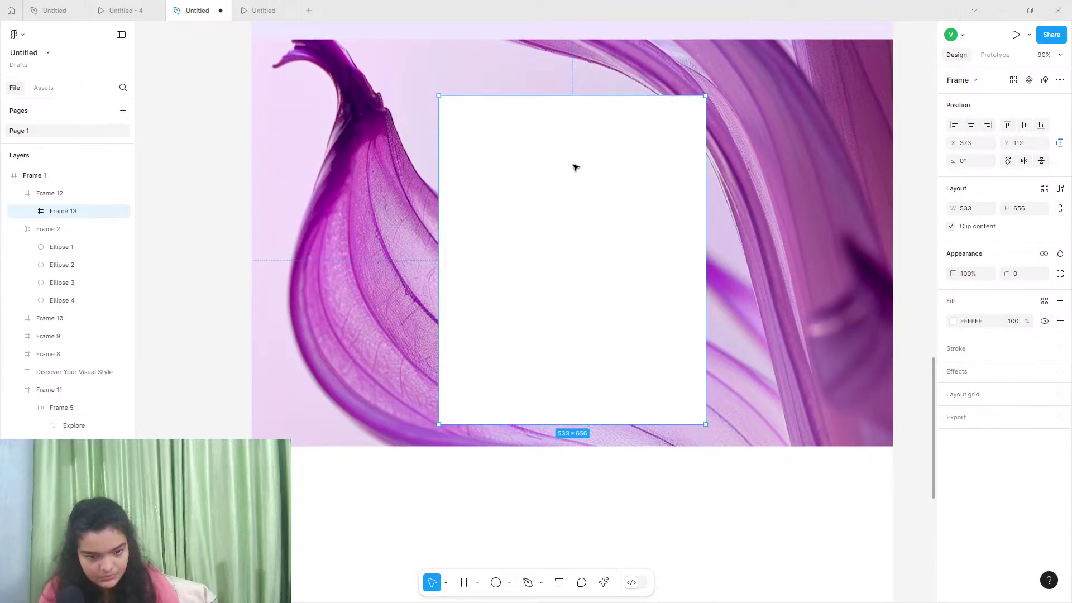
left_click_drag(574, 165, 586, 167)
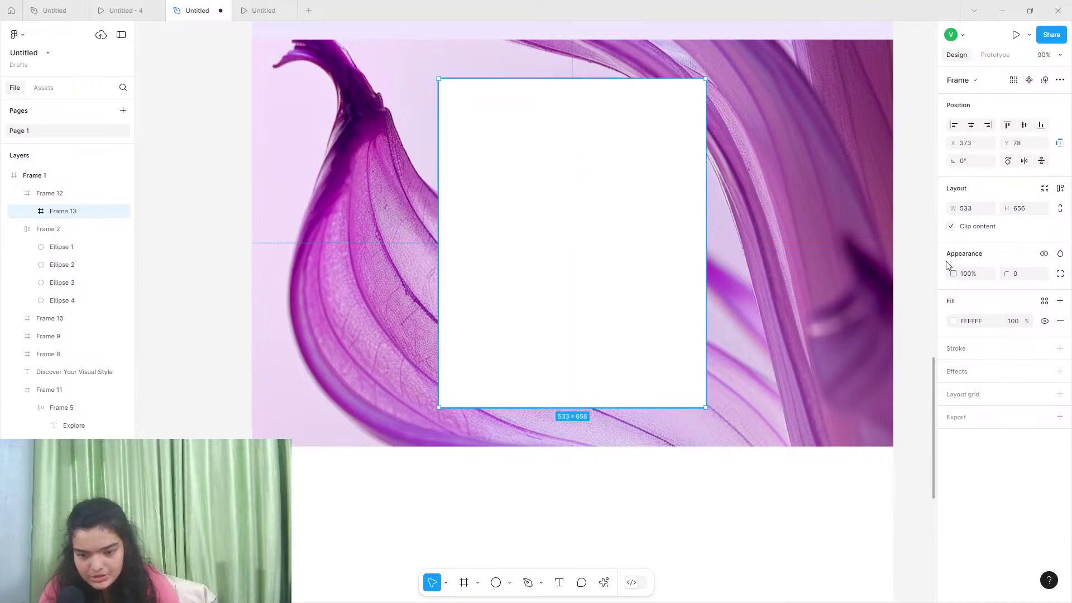
Round the white card's corners with a radius of 39
left_click(1019, 274)
type("10")
key("Return")
left_click_drag(56, 288, 381, 306)
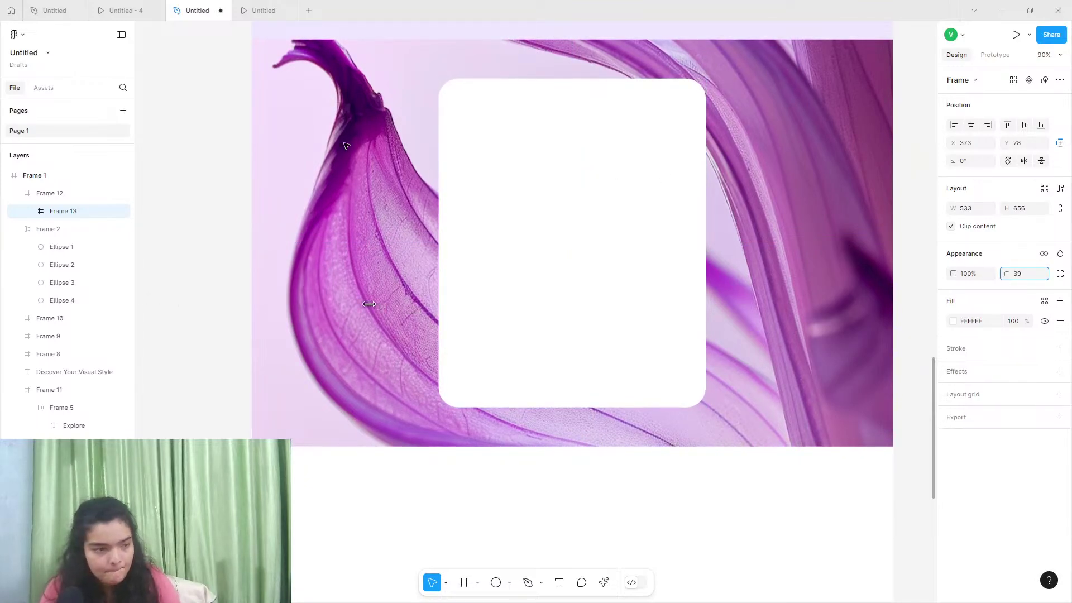
Check the reference card's heading and add the text "Sign Up" near the top of the white card
left_click(121, 10)
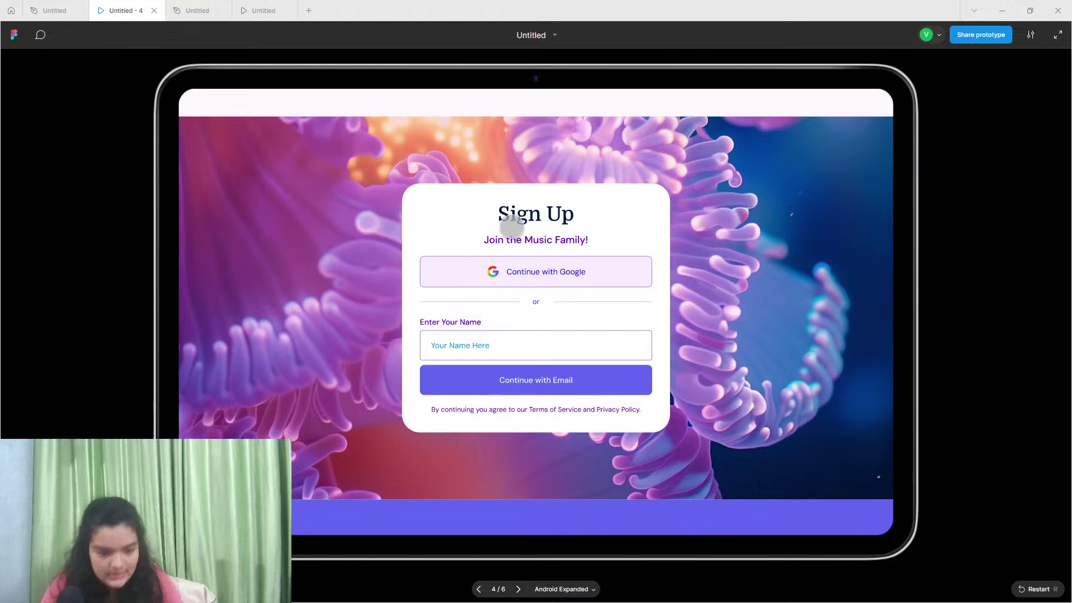
left_click(199, 10)
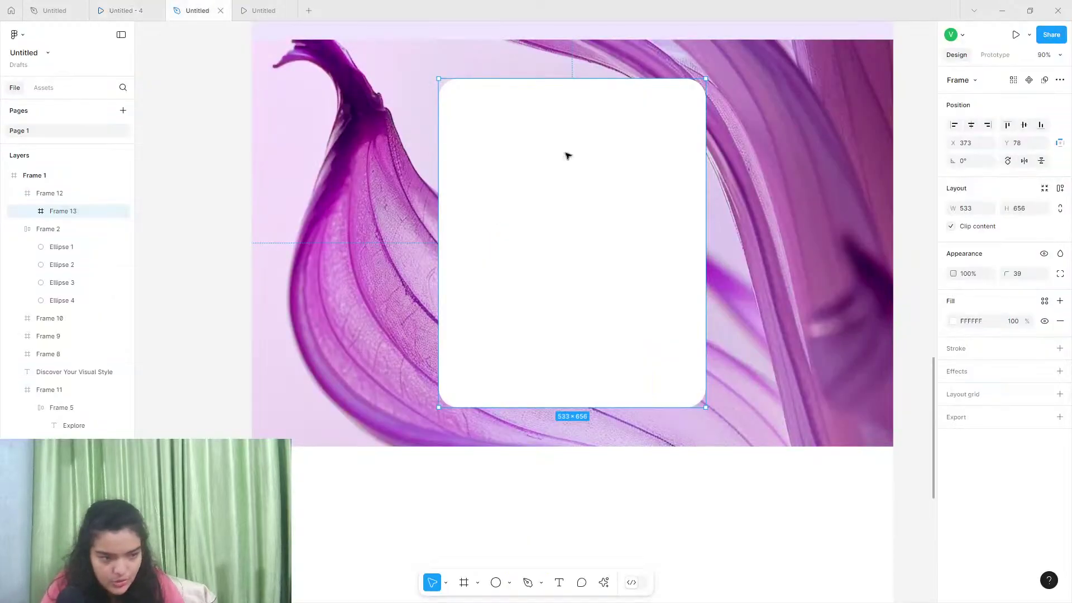
left_click(564, 581)
left_click(507, 110)
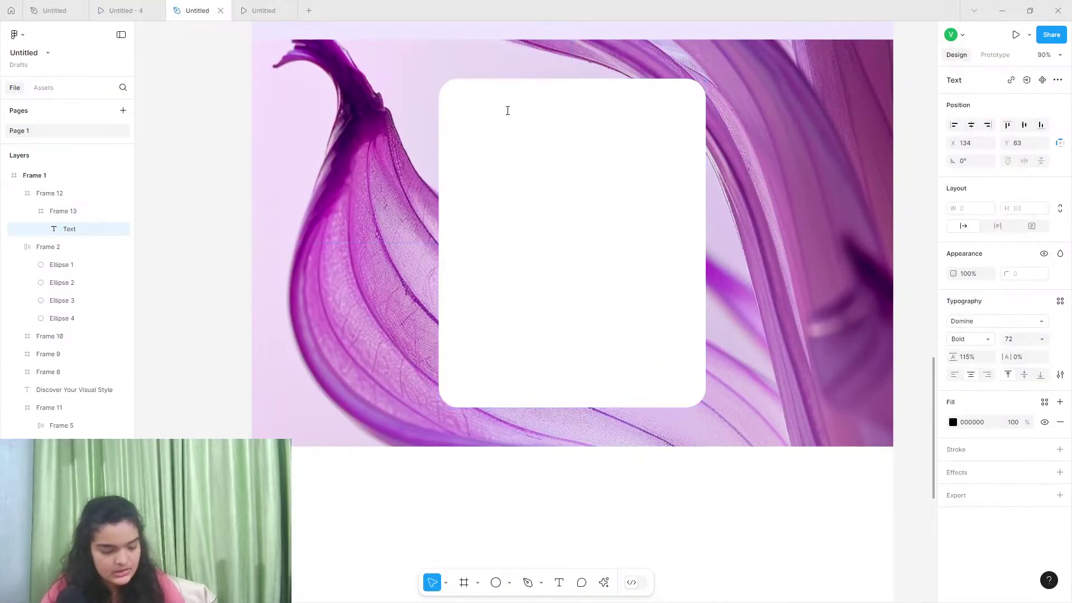
type("Sign Up")
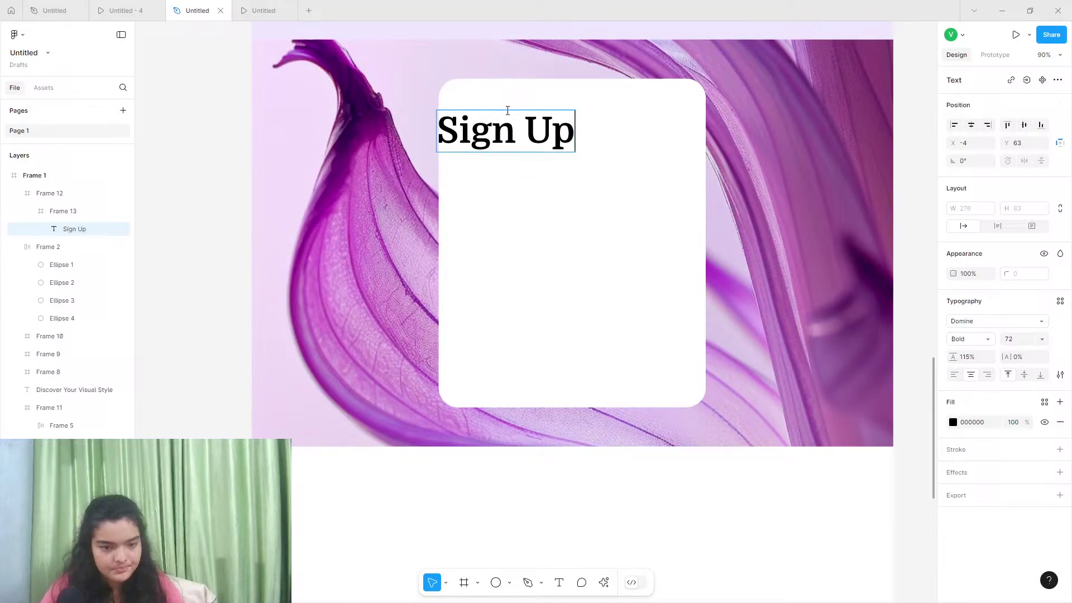
right_click(508, 110)
left_click(533, 115)
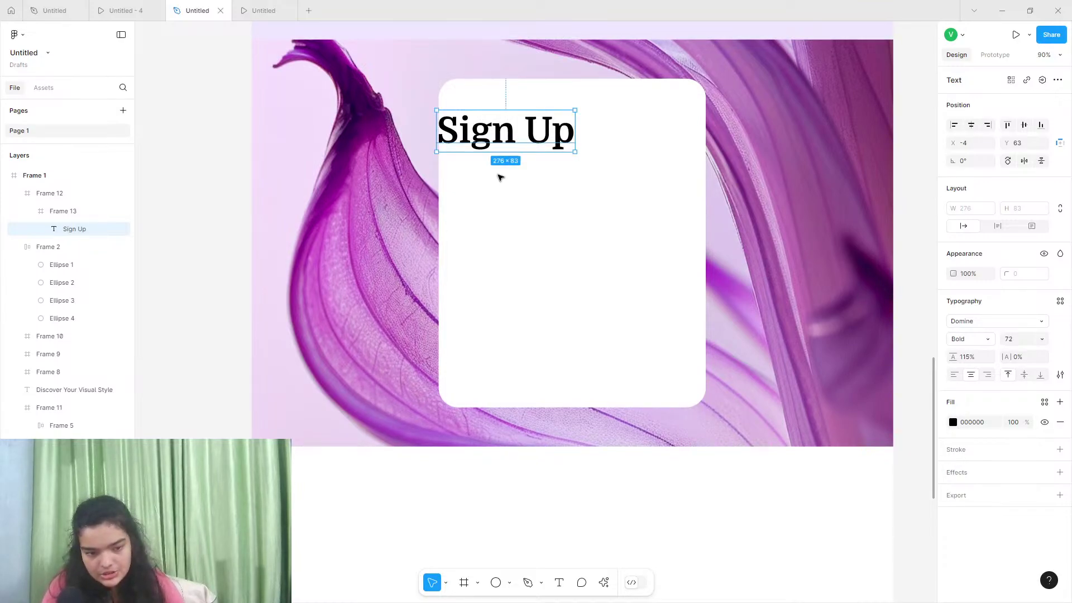
Try the Regular weight on the "Sign Up" heading and return it to Bold
left_click(987, 342)
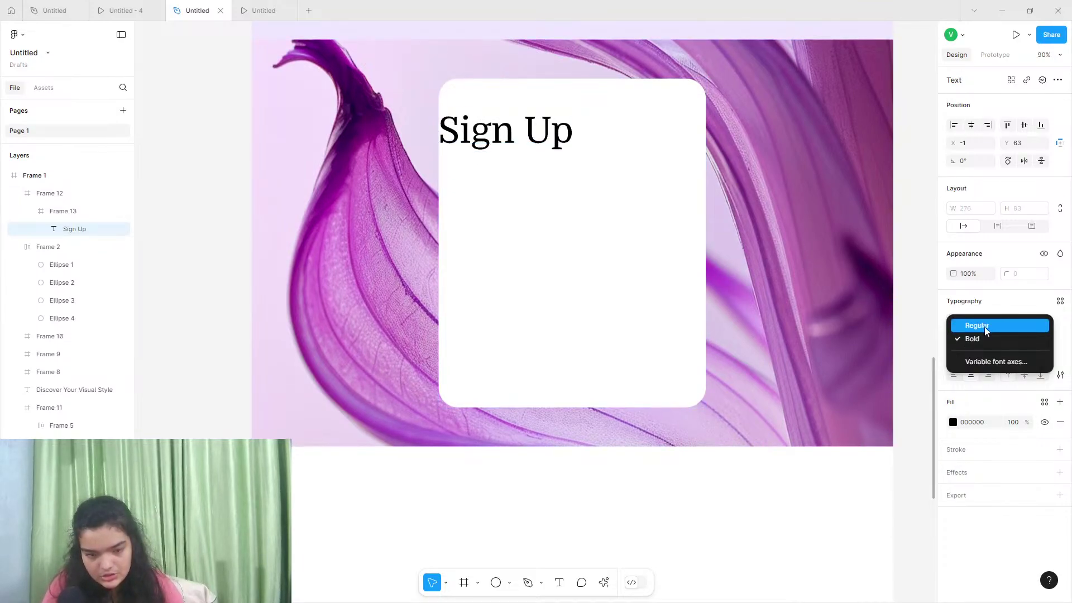
left_click(984, 326)
left_click(1041, 341)
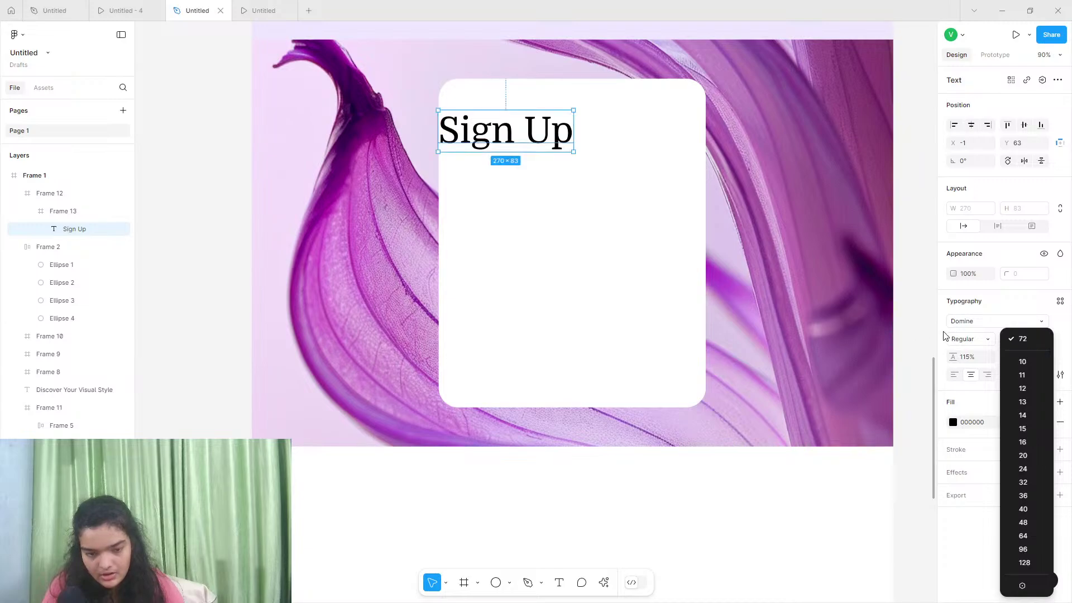
left_click(969, 339)
left_click(969, 340)
left_click(972, 352)
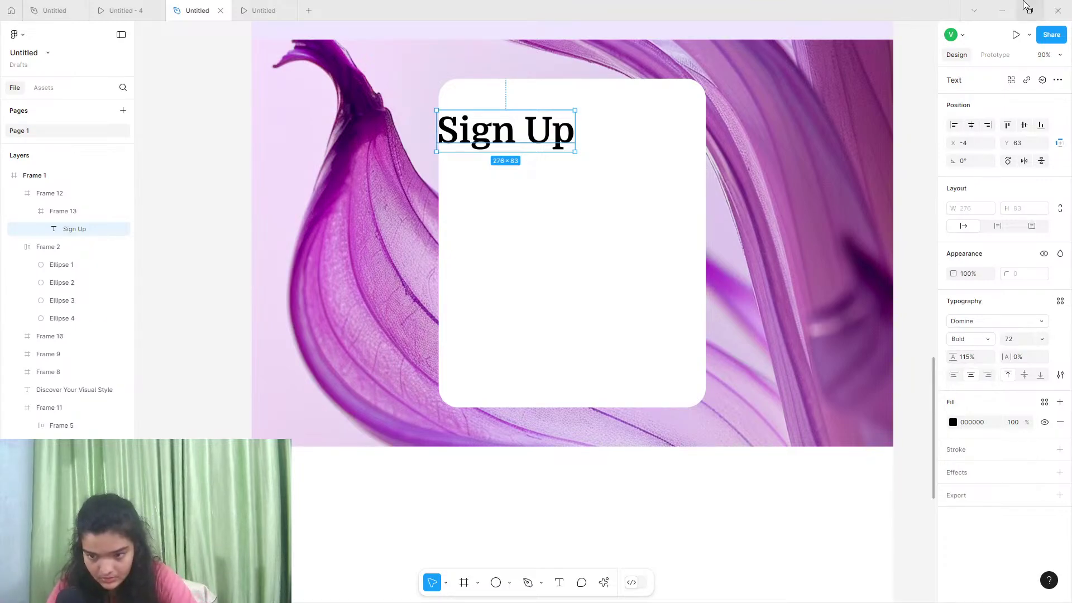
left_click(1002, 10)
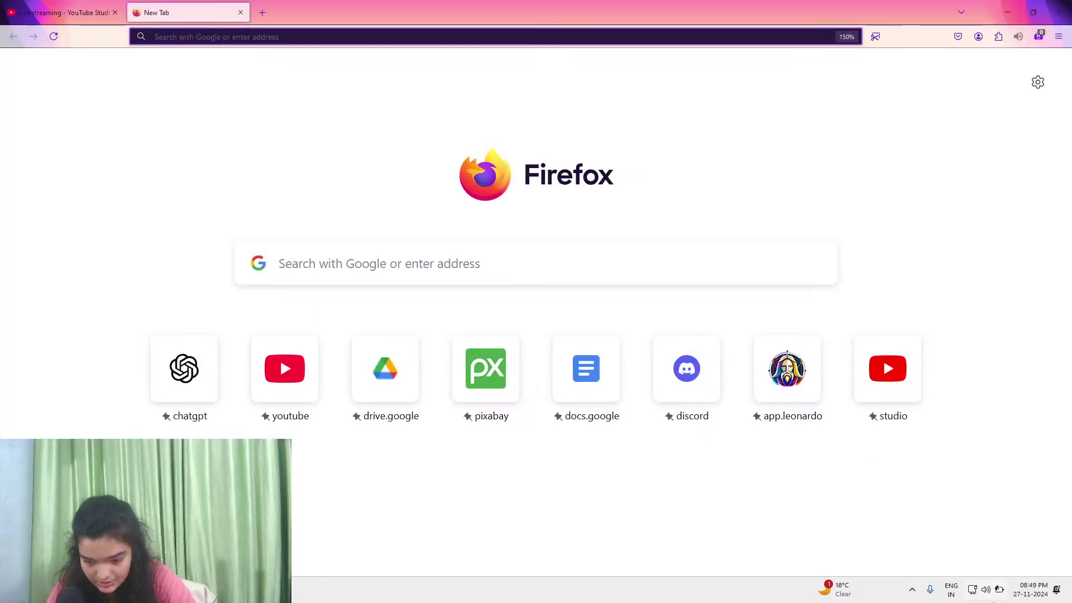
left_click(994, 601)
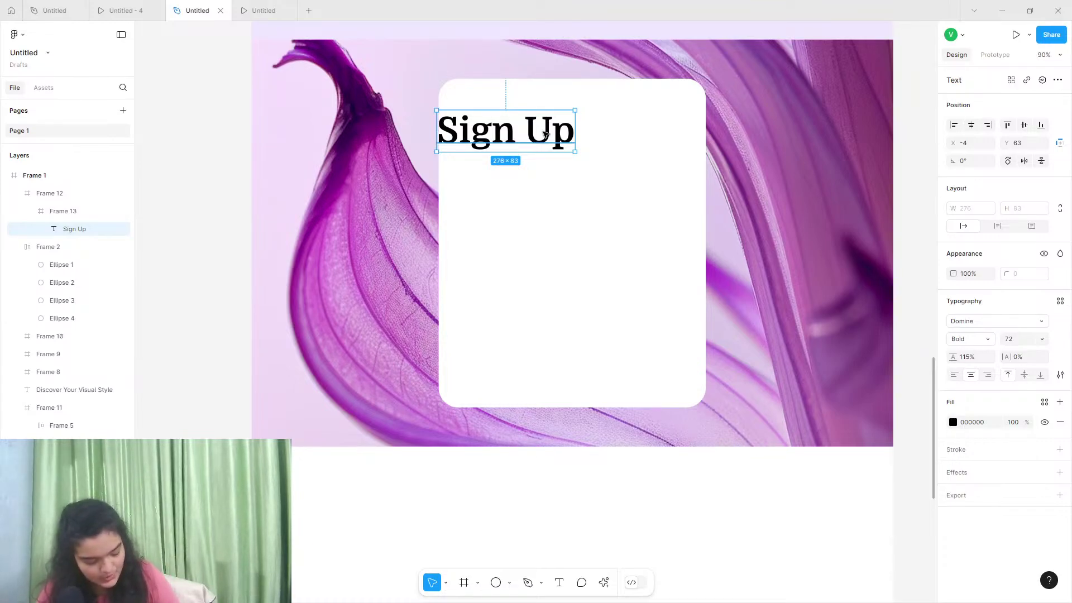
scroll(545, 168, "up", 3)
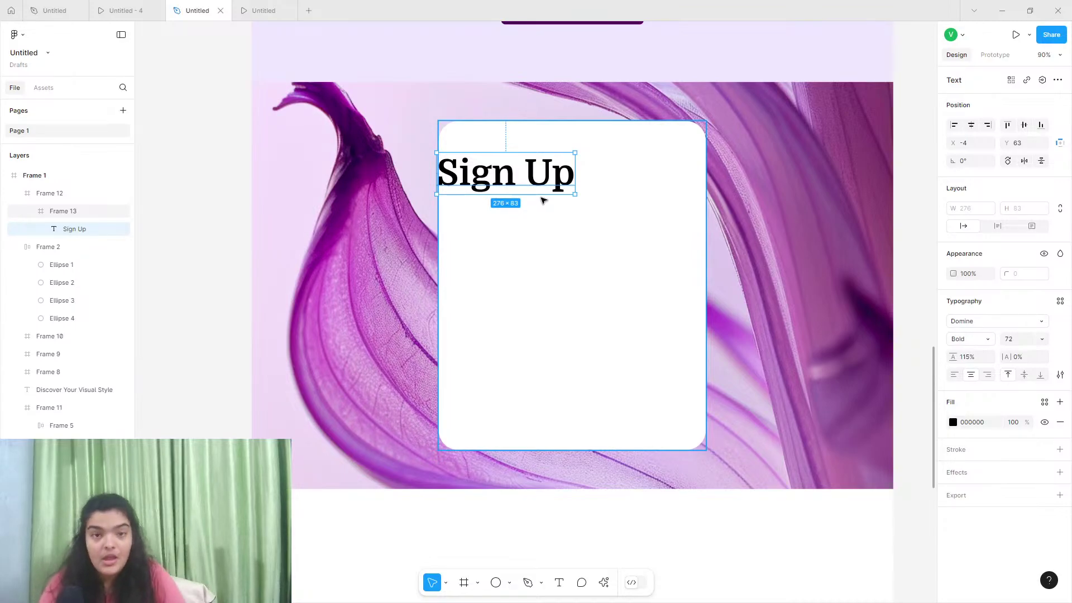
Centre the "Sign Up" heading horizontally in the white card at Y 70 and set its font size to 48
left_click_drag(506, 175, 588, 166)
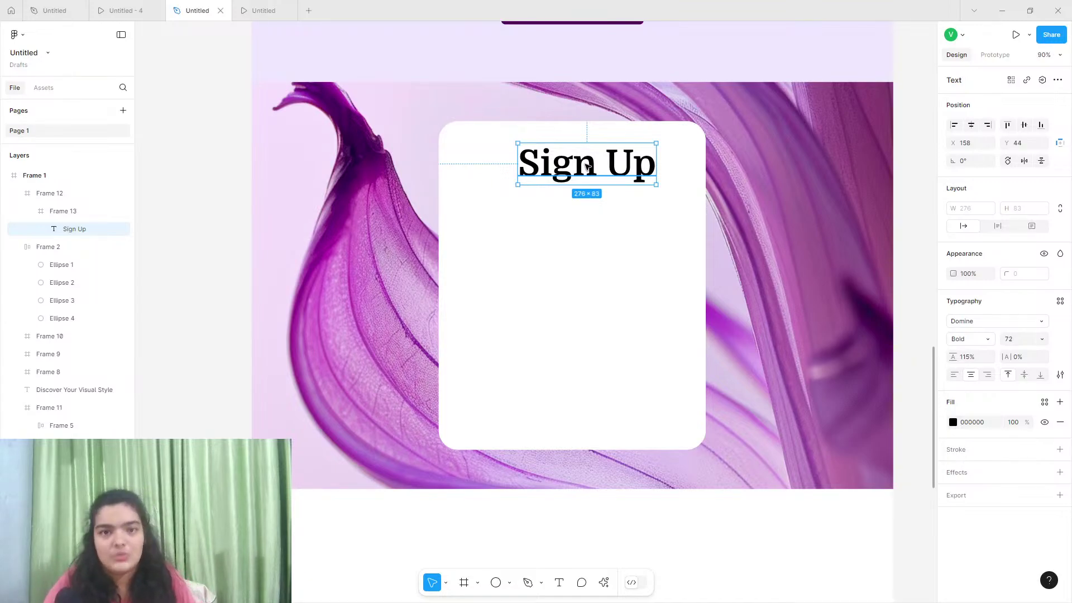
key("ctrl+z")
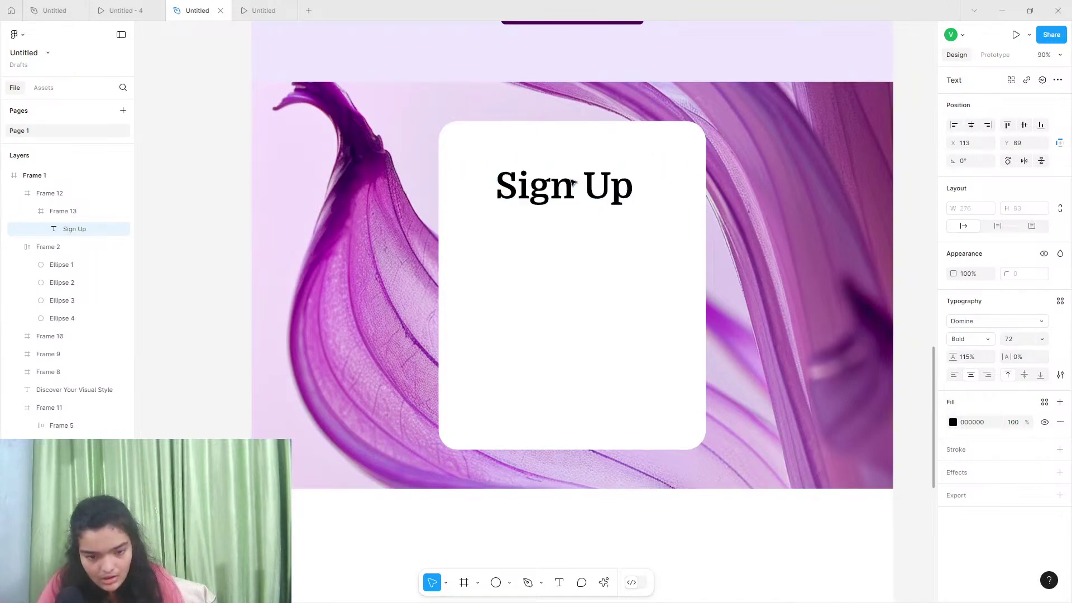
scroll(823, 225, "up", 5)
left_click(1017, 341)
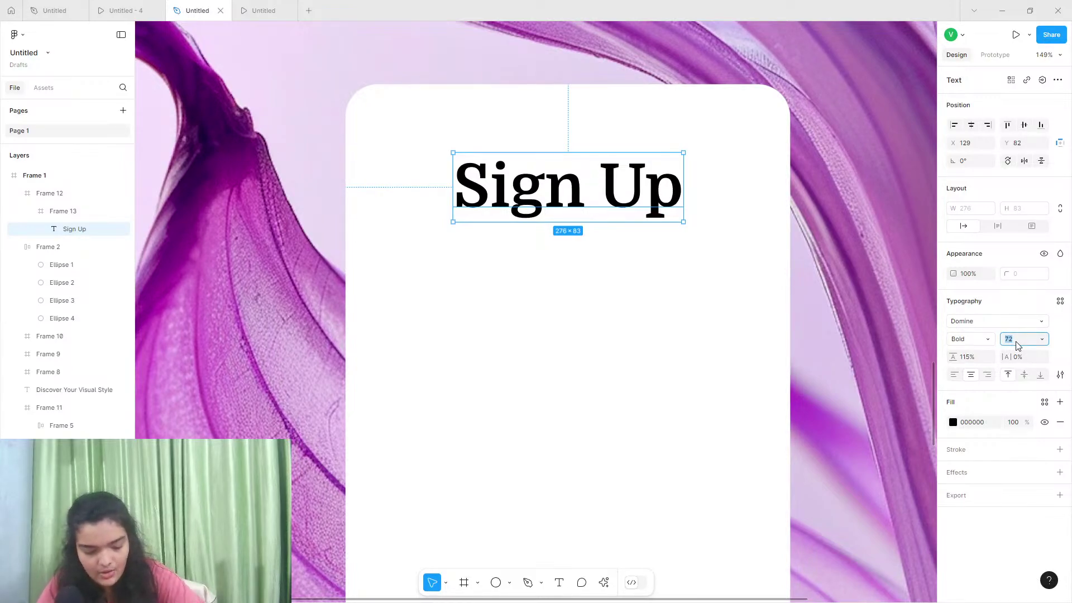
key("Return")
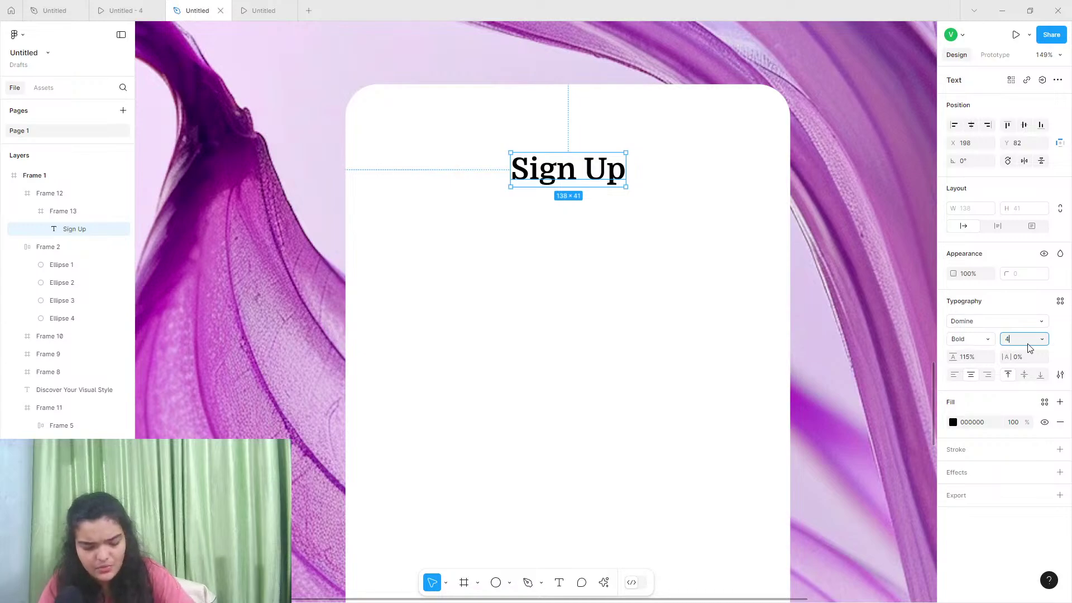
left_click(1029, 345)
type("48")
key("Return")
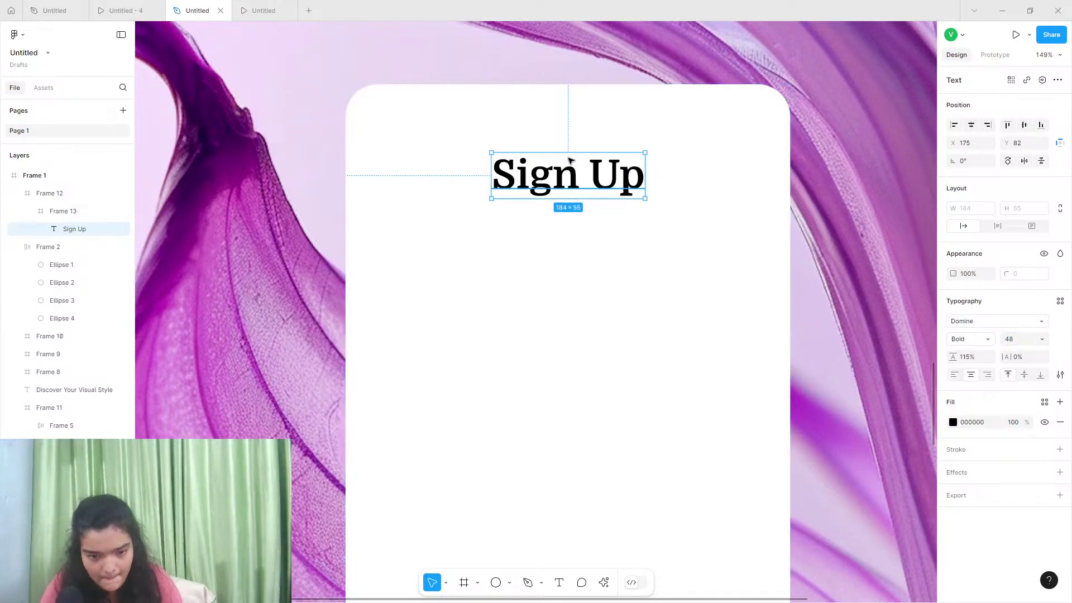
left_click_drag(569, 161, 569, 151)
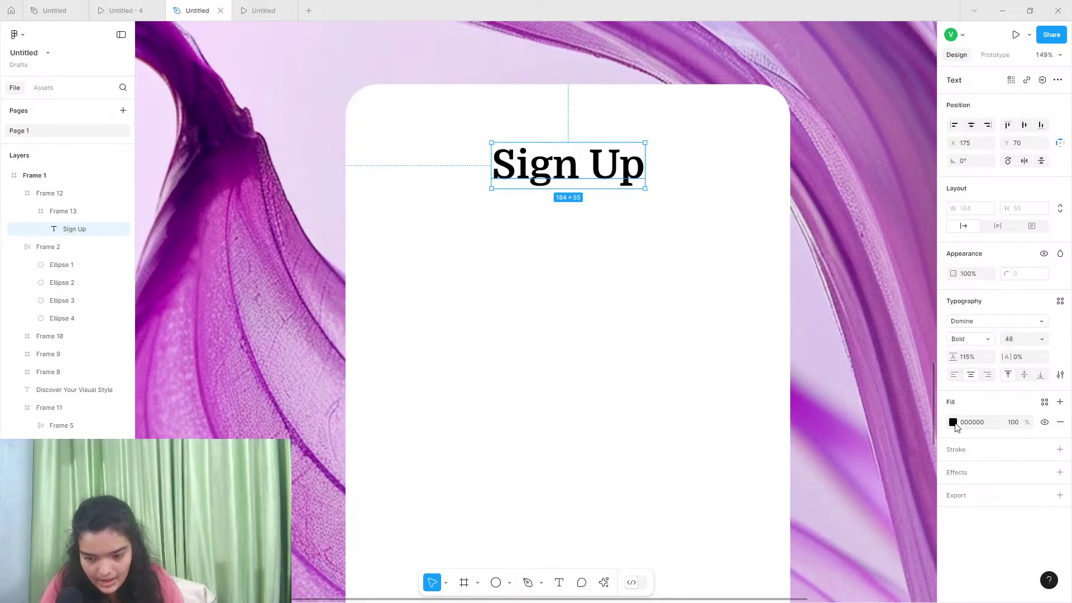
Set the "Sign Up" heading's fill to purple 9700A5 and compare it with the reference sign-up card
left_click(953, 423)
left_click(844, 559)
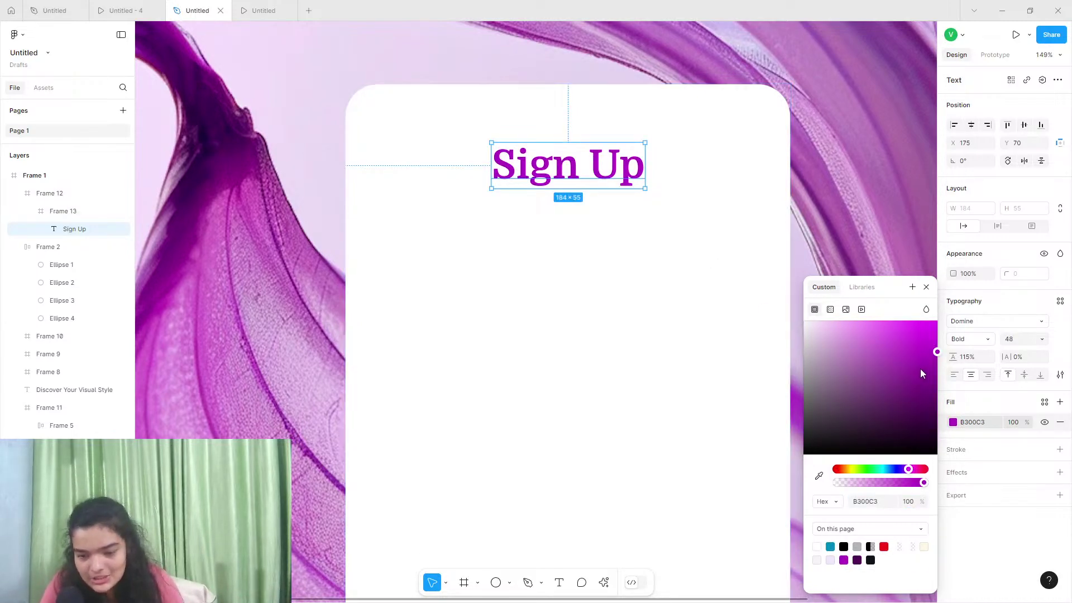
left_click_drag(920, 368, 952, 369)
scroll(502, 205, "down", 2)
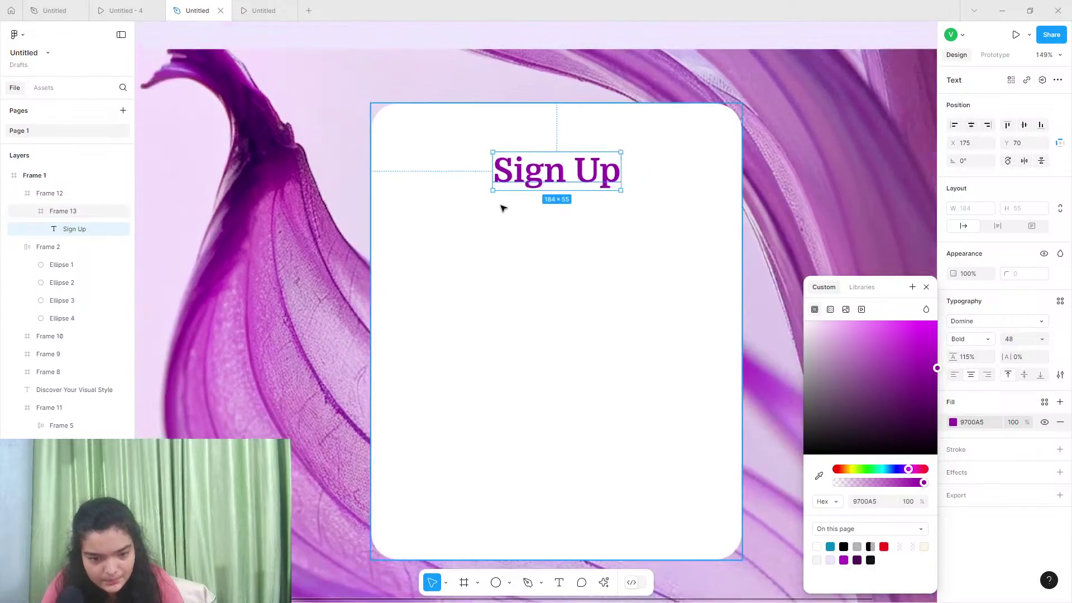
scroll(503, 207, "down", 1)
left_click(117, 5)
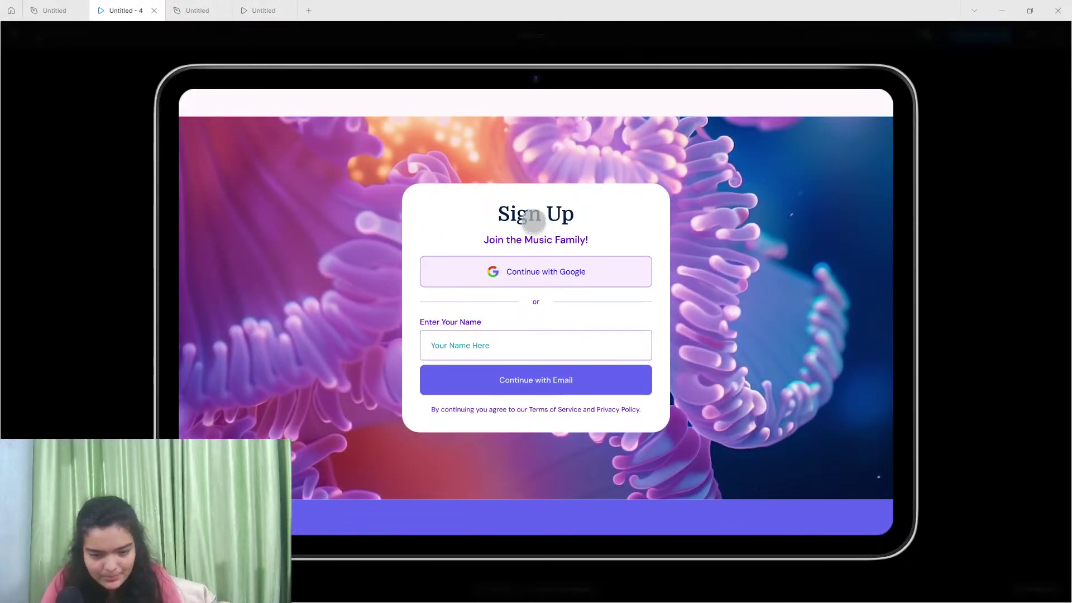
left_click(182, 10)
scroll(551, 137, "down", 3)
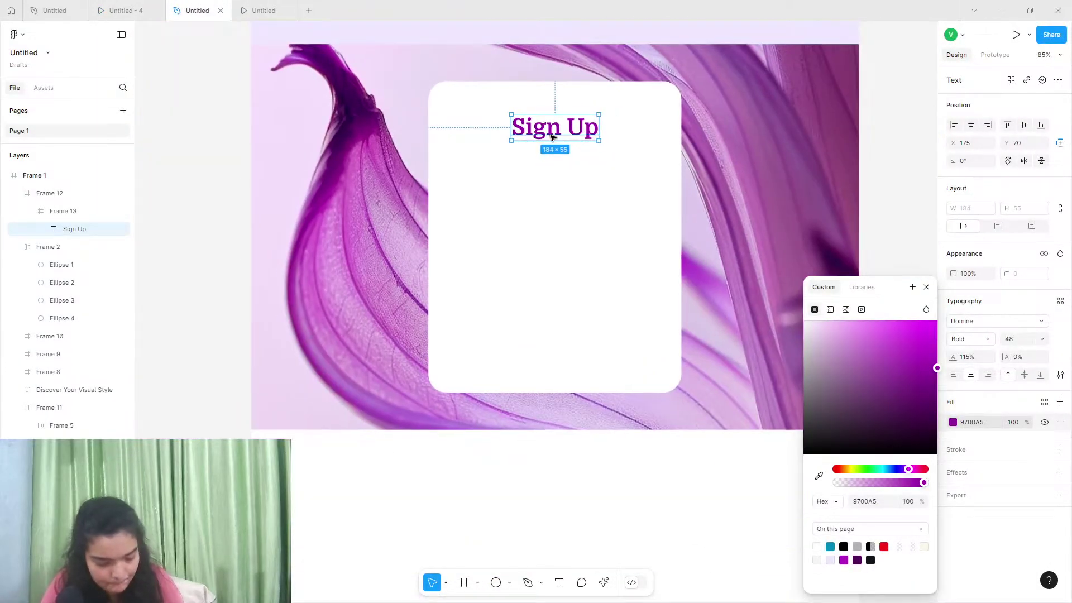
key("ctrl+d")
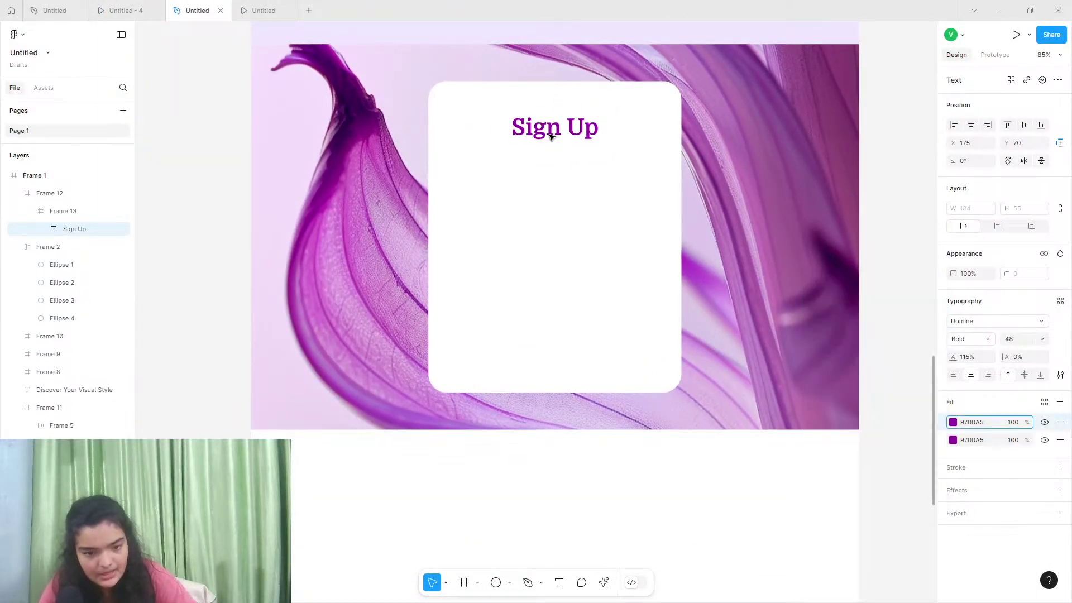
left_click_drag(551, 137, 551, 150)
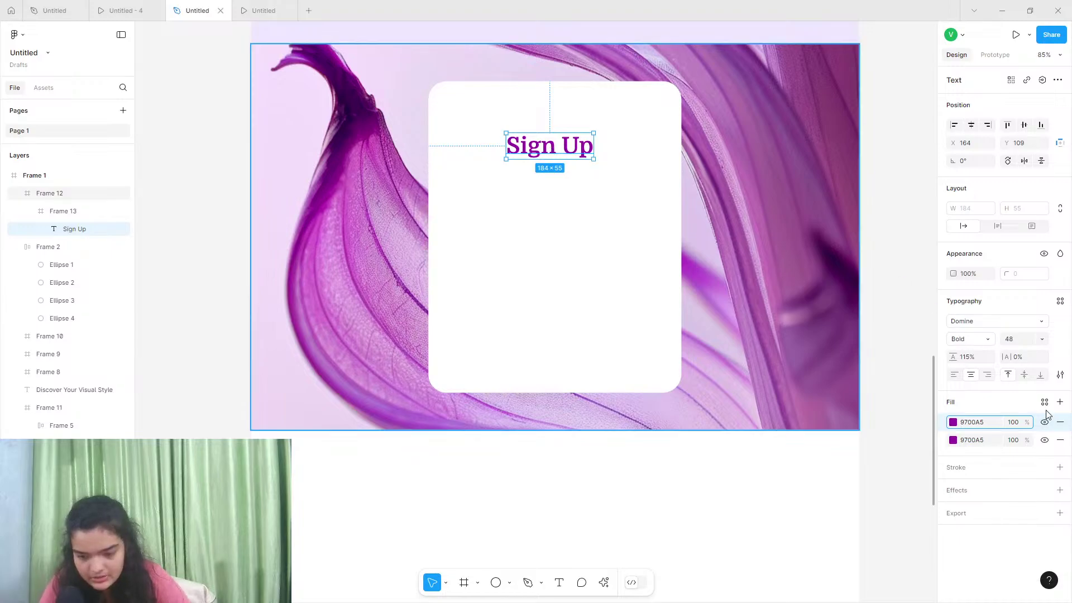
key("ctrl+z")
key("ctrl+z")
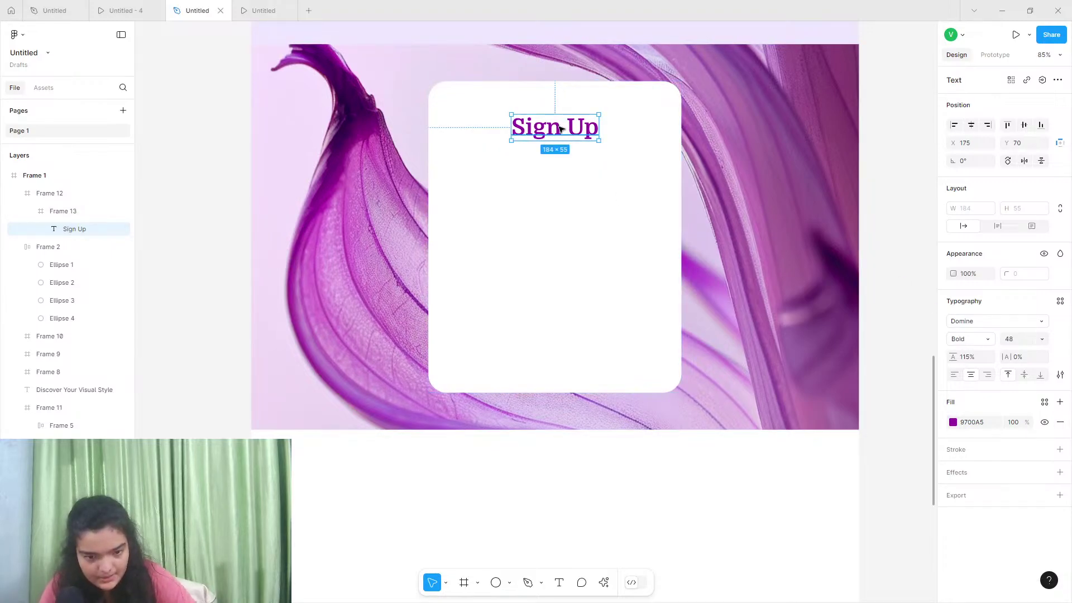
Duplicate the "Sign Up" heading directly below itself at Y 132 and change the copy's font to DM Sans
left_click_drag(562, 128, 555, 158)
left_click(971, 324)
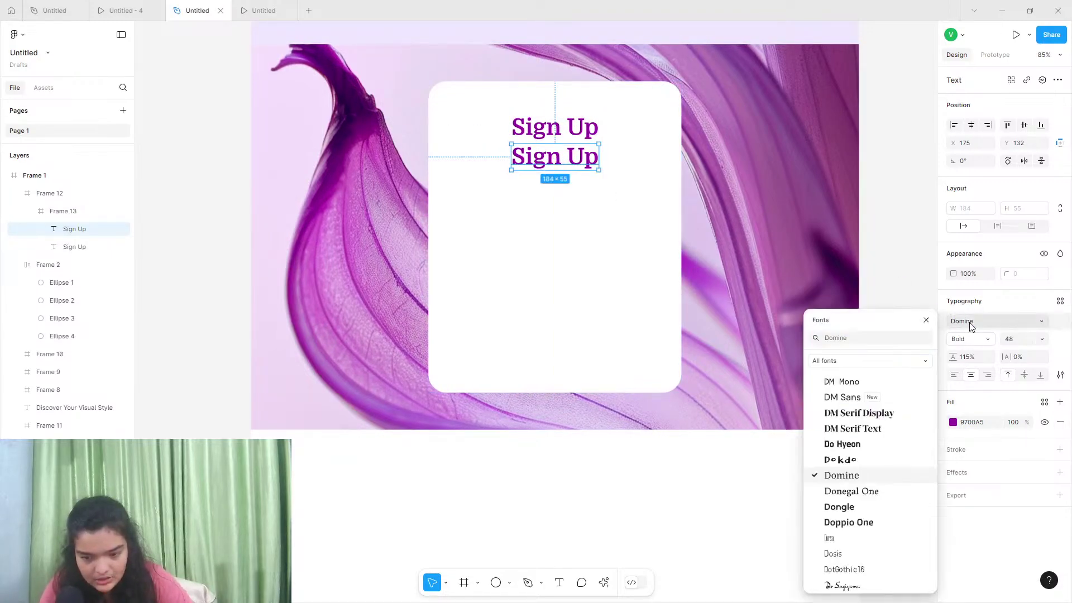
type("dm")
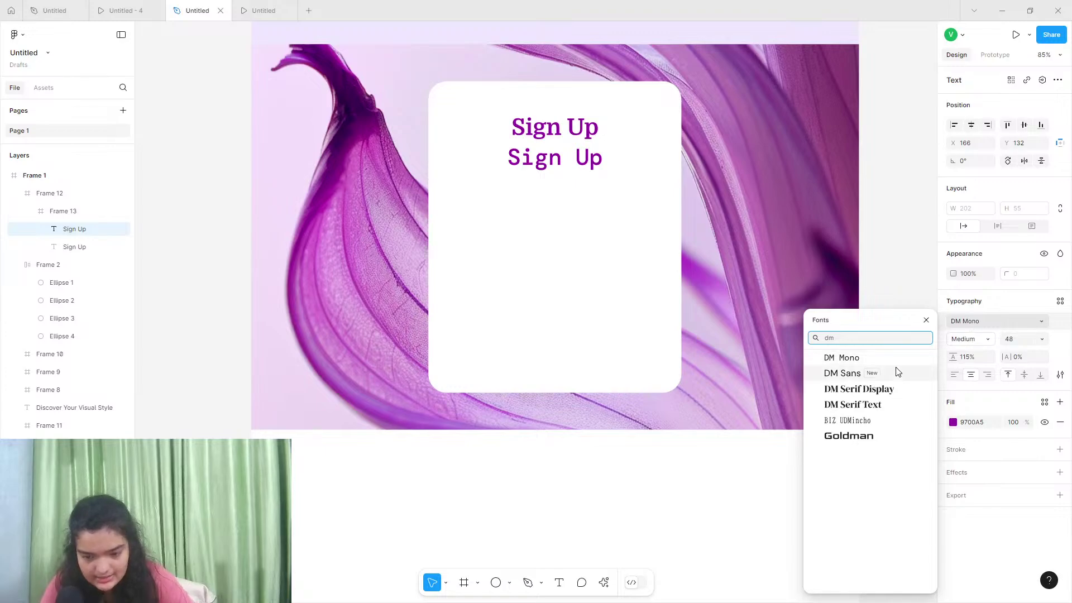
left_click(897, 372)
Set the copied text to size 24 and Medium weight with a black 000000 fill
left_click(1042, 339)
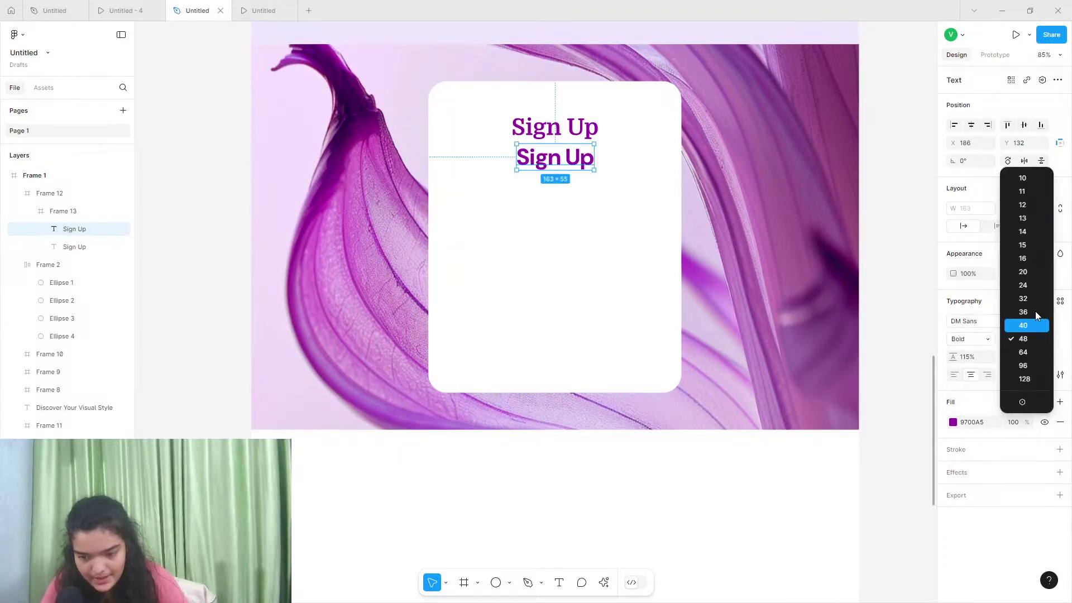
left_click(1029, 285)
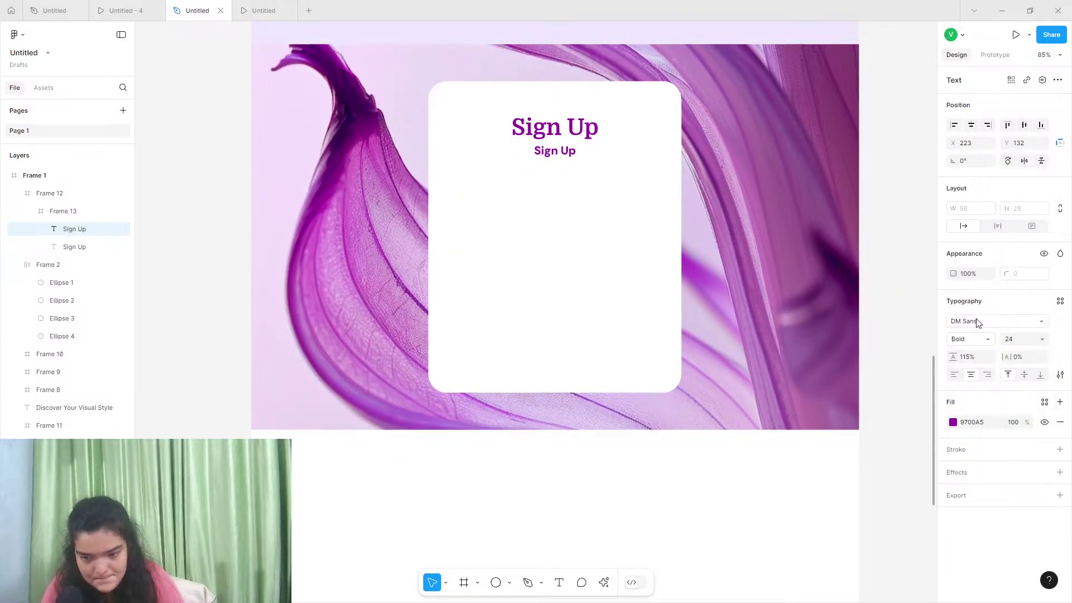
left_click(970, 339)
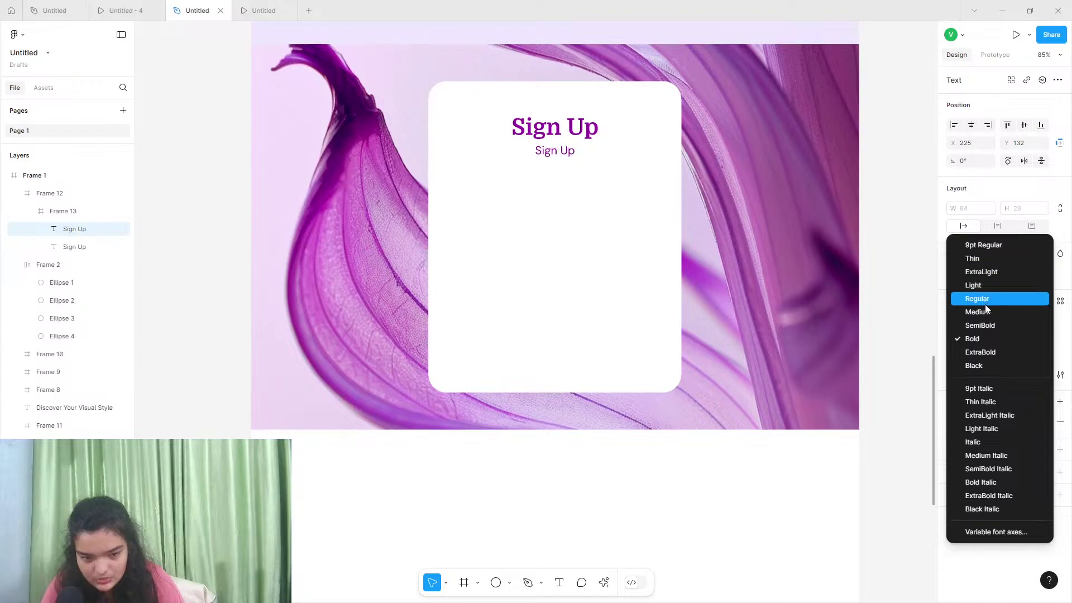
left_click(983, 312)
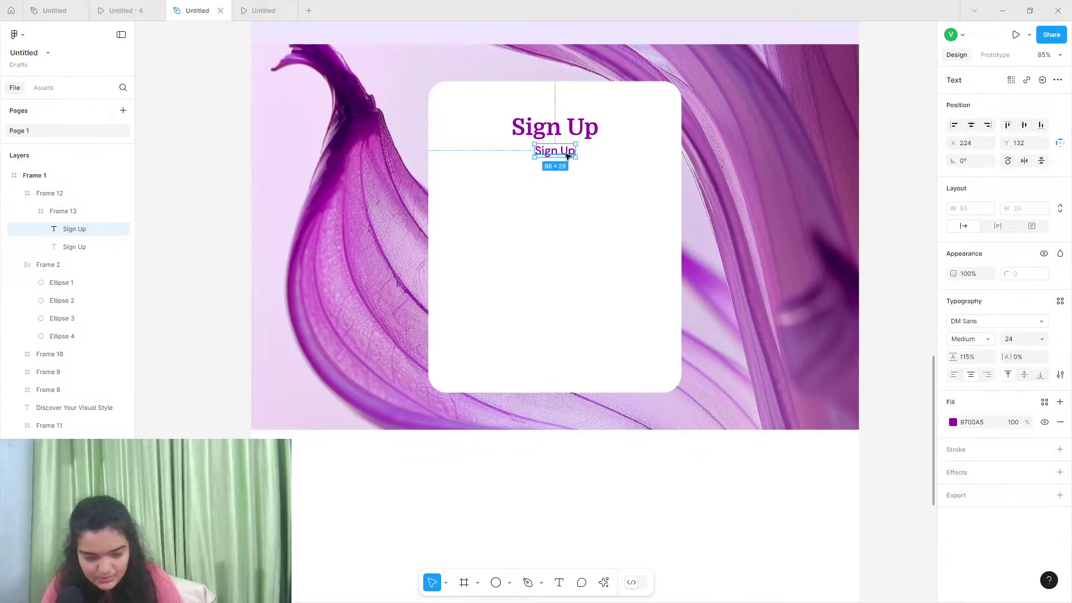
left_click(953, 422)
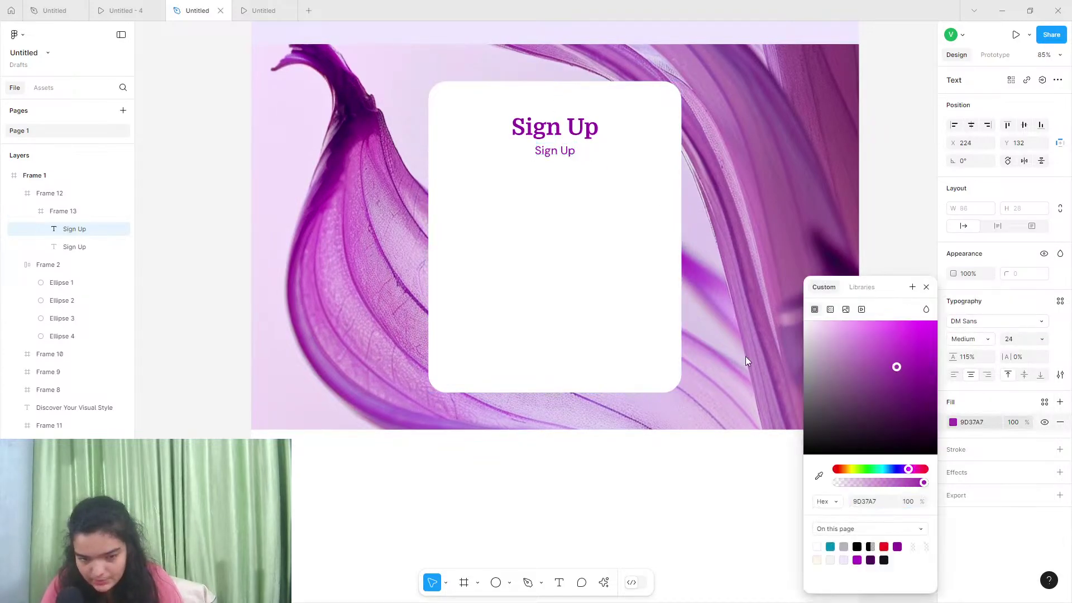
left_click_drag(837, 430, 698, 498)
Check the reference card's subheading and replace the copied text with "Join Our Photo Jouney!!"
left_click(102, 6)
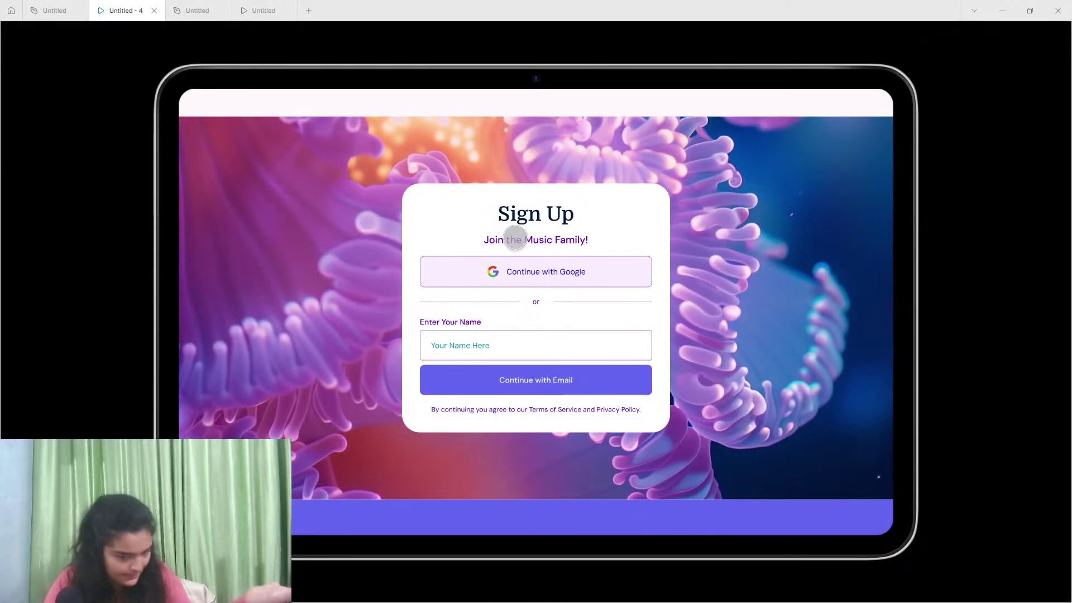
left_click(230, 10)
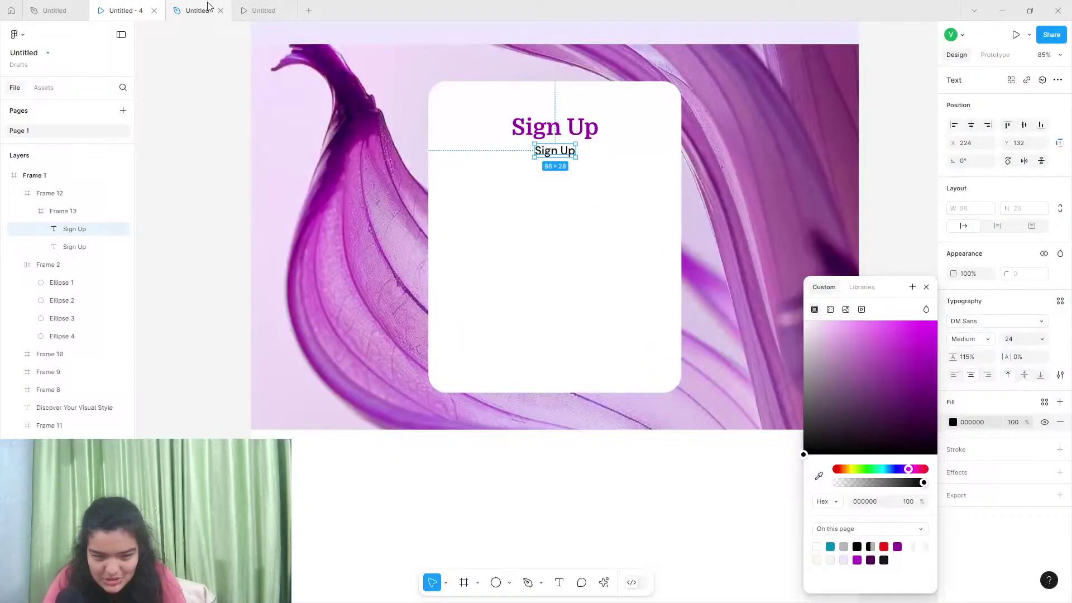
double_click(566, 150)
type("Join Our")
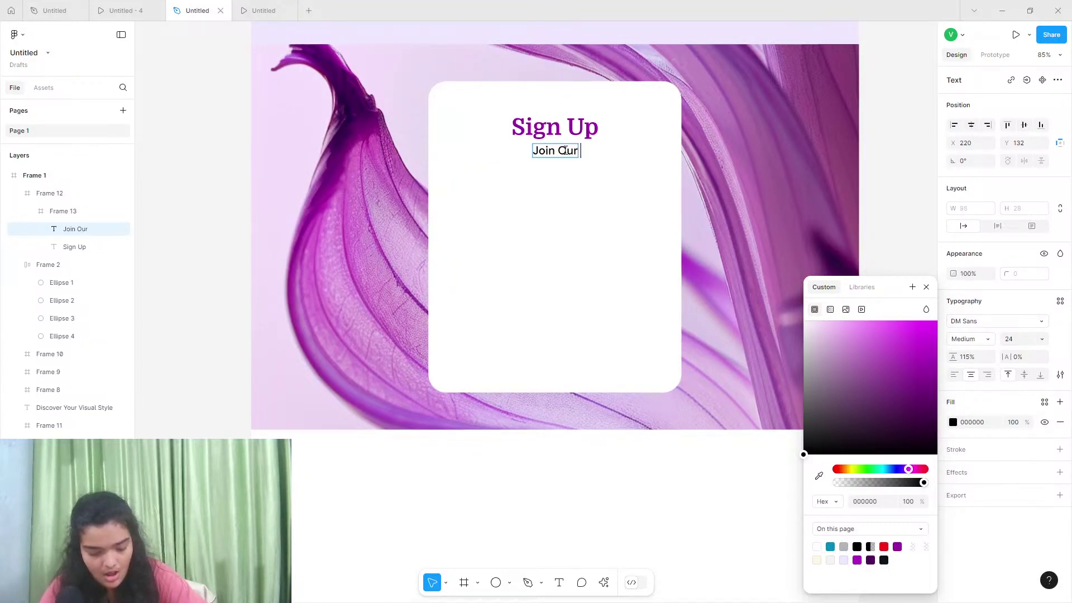
type(" Pho")
key("BackSpace")
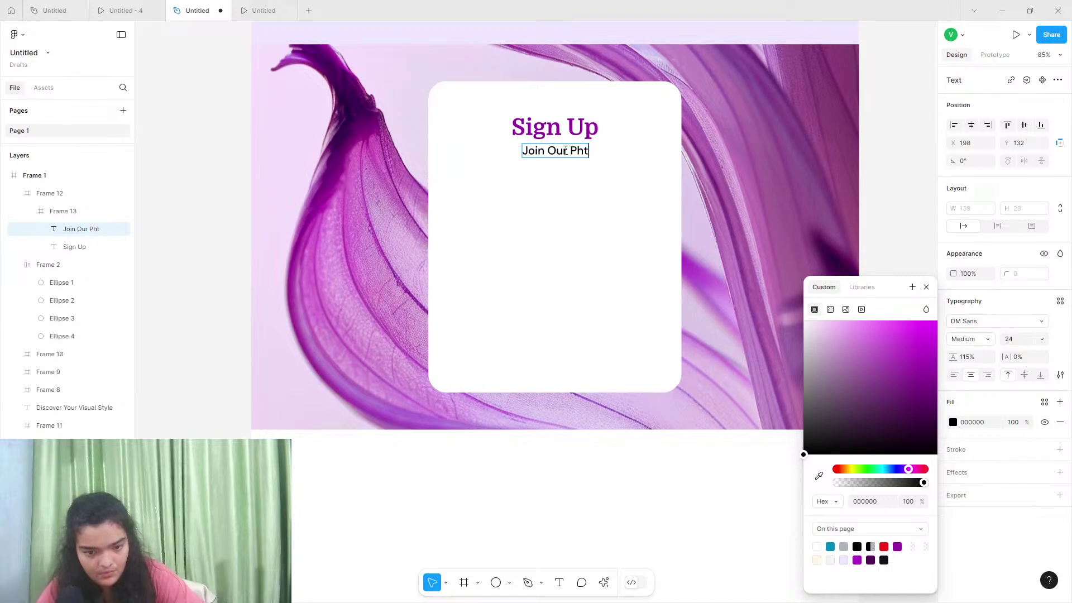
type("oto Jouner")
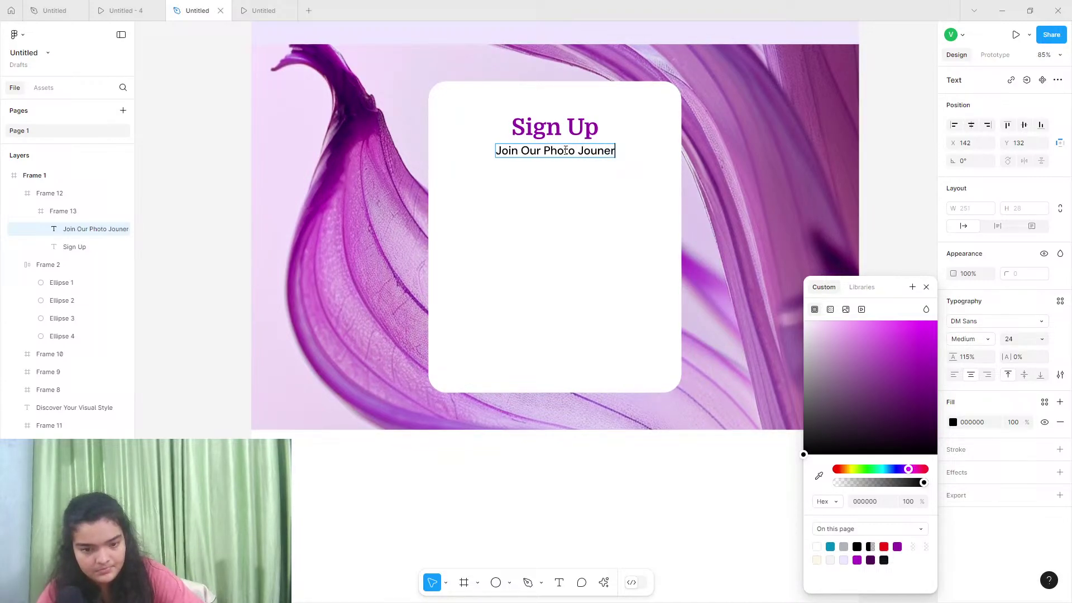
key("BackSpace")
type("y!!")
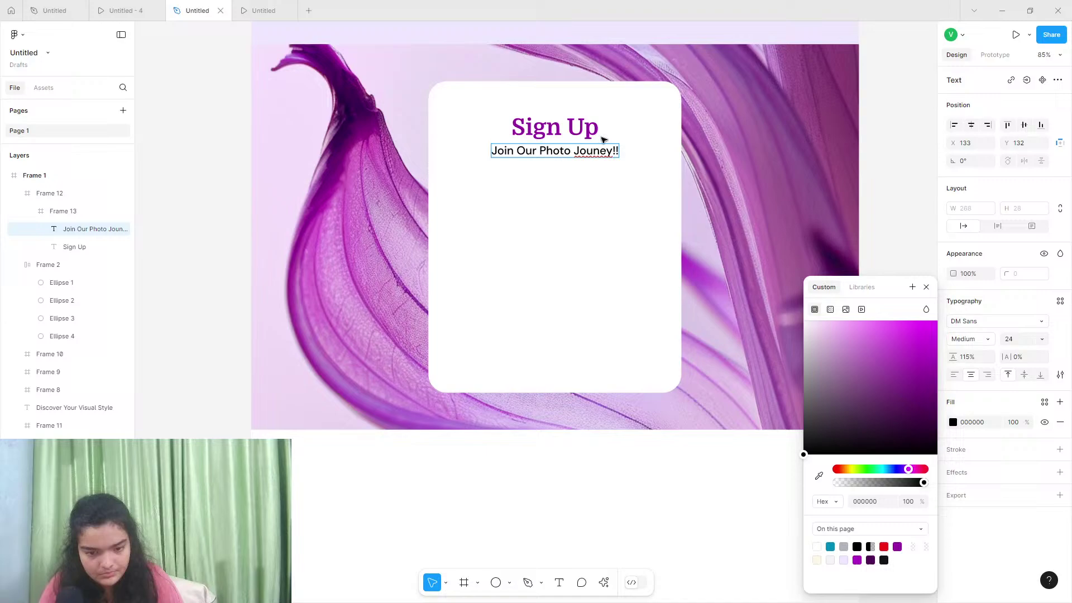
key("Escape")
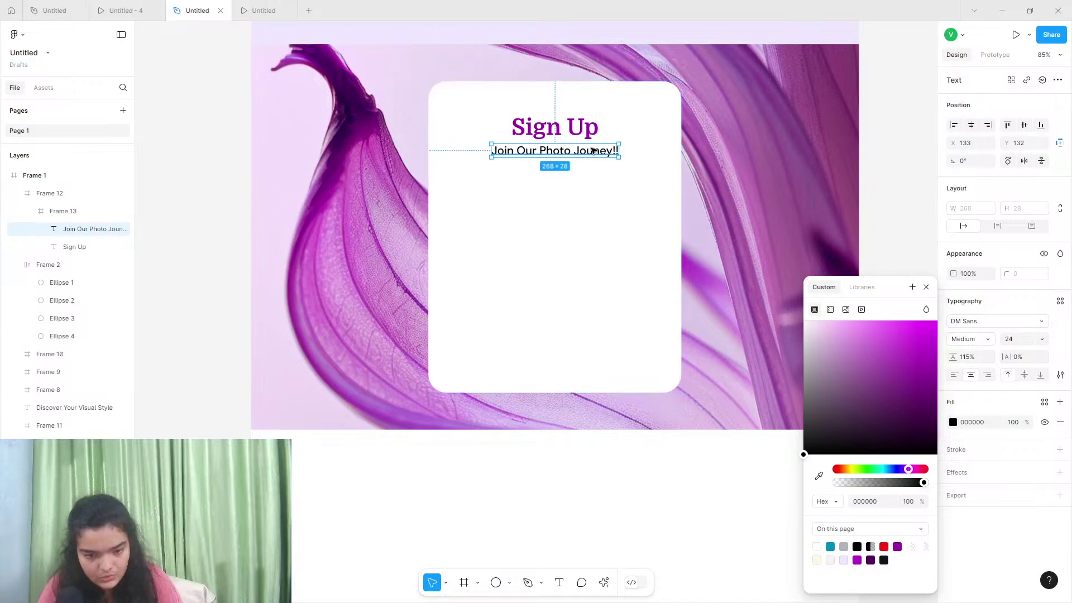
Correct the subheading's last word to "Journey!!" and place the text centred under the heading at X 128, Y 136
double_click(594, 150)
double_click(594, 150)
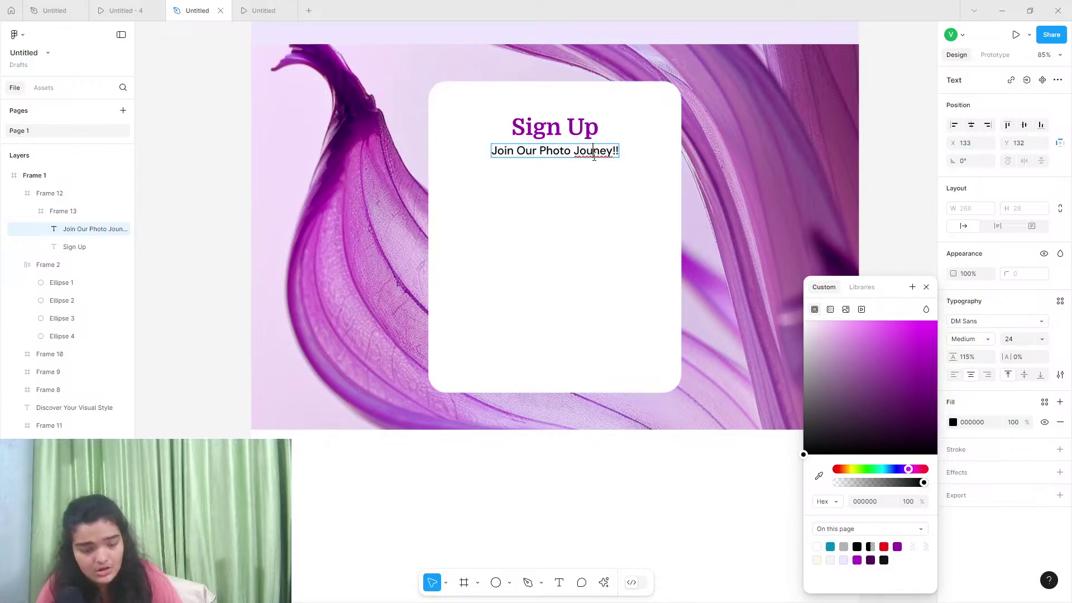
type("r")
key("Escape")
left_click_drag(589, 154, 587, 156)
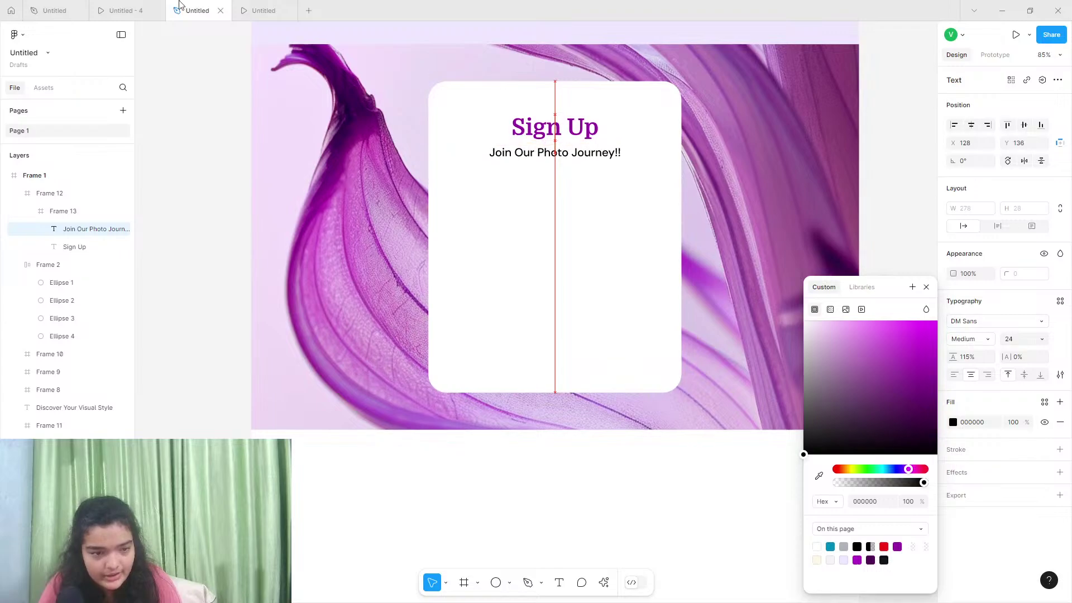
Check the reference sign-up card, then copy the "Explore" button into the white card below the subheading at about X 122, Y 194
left_click(146, 10)
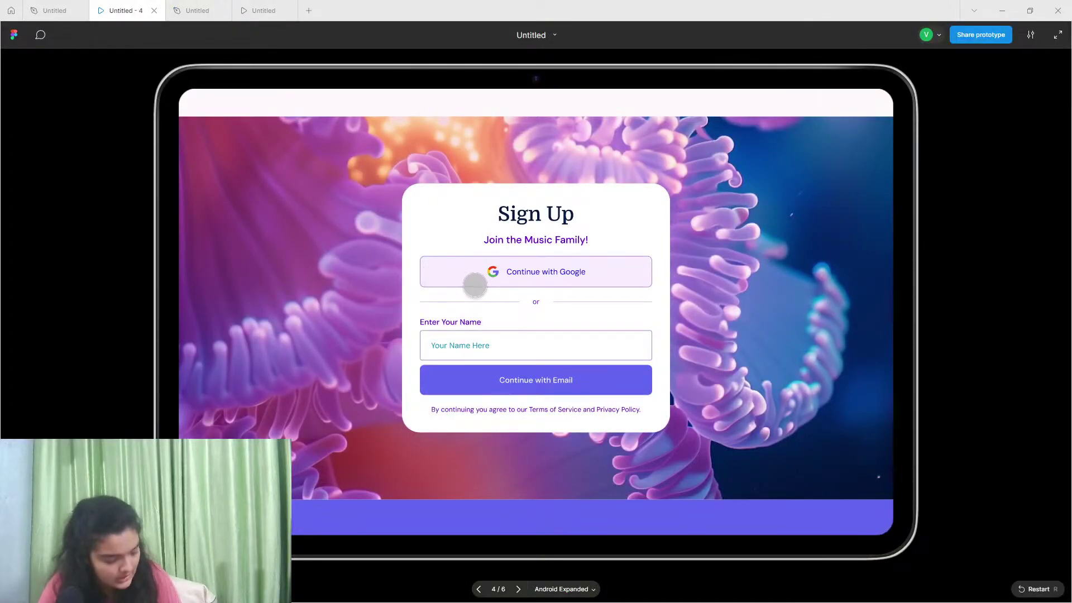
left_click(181, 5)
scroll(536, 168, "up", 3)
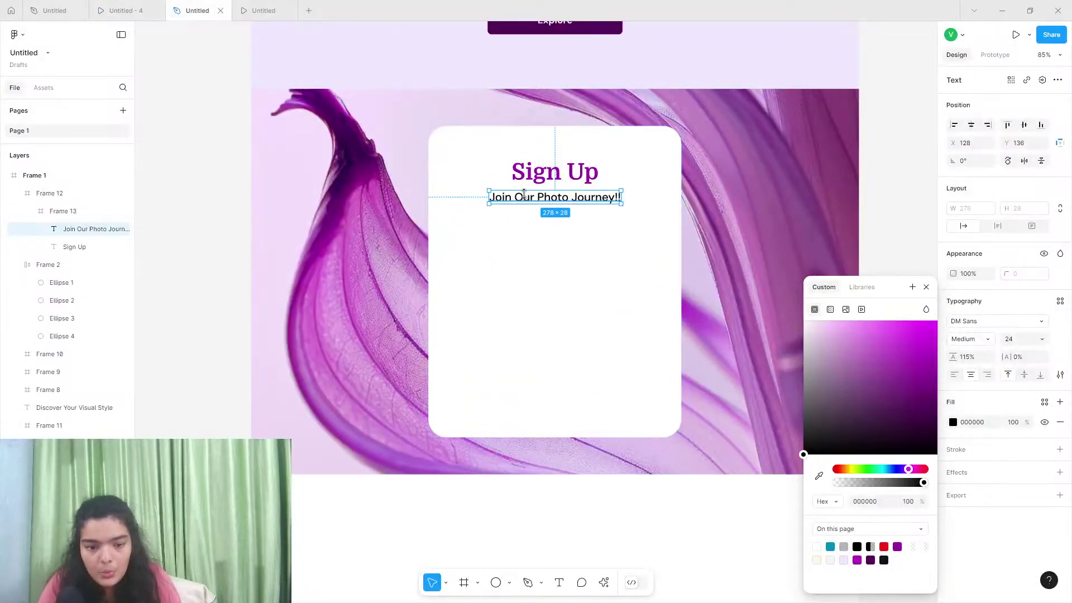
left_click(562, 110)
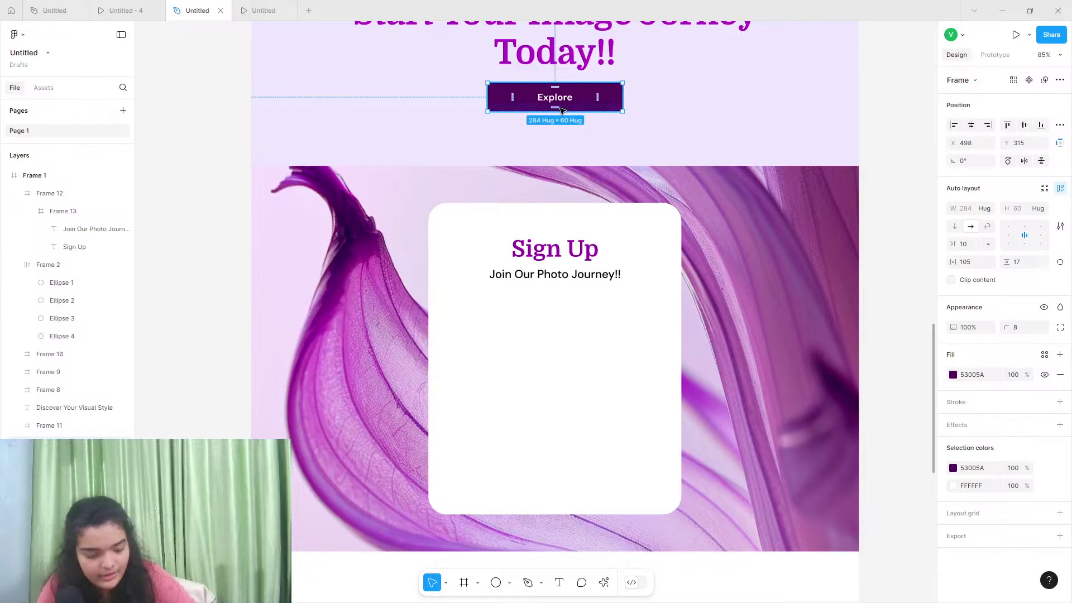
key("ctrl+c")
left_click(561, 321)
key("ctrl+v")
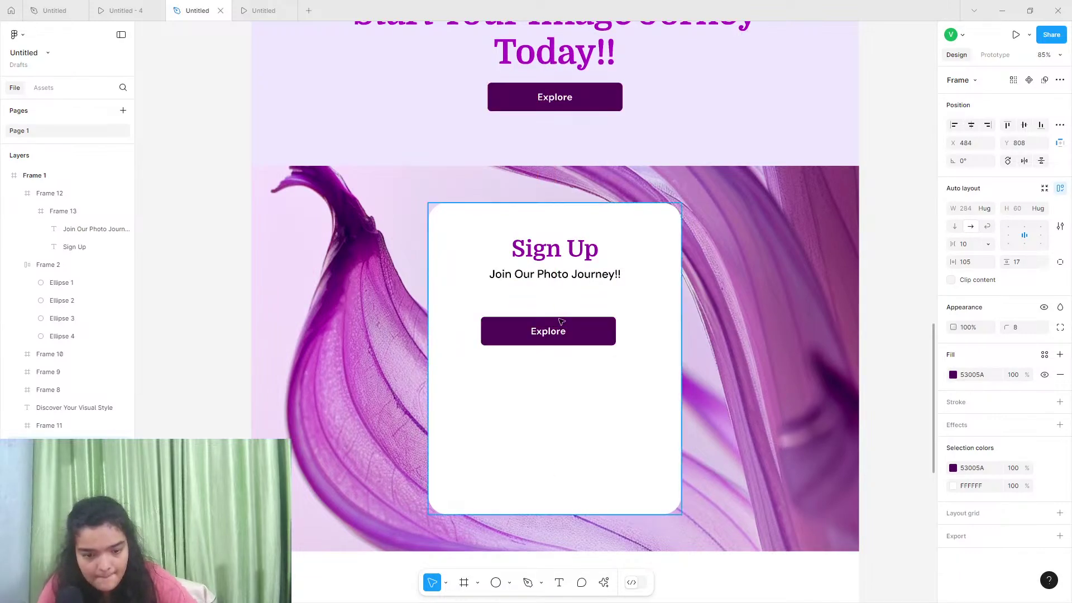
left_click_drag(561, 321, 557, 317)
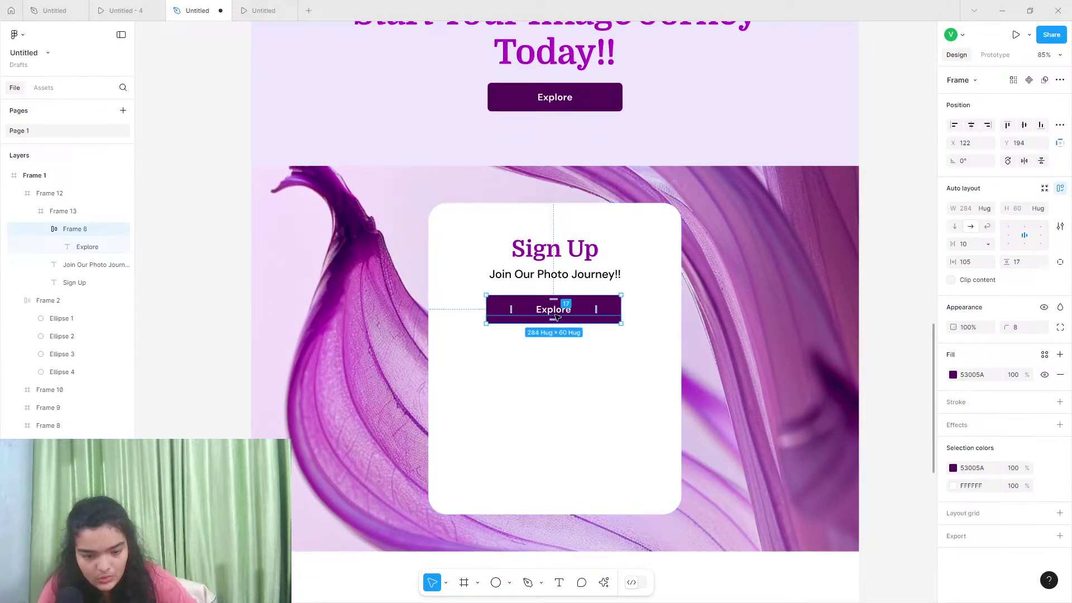
Replace the copied button's "Explore" label with text starting "Continue w"
double_click(556, 315)
double_click(550, 311)
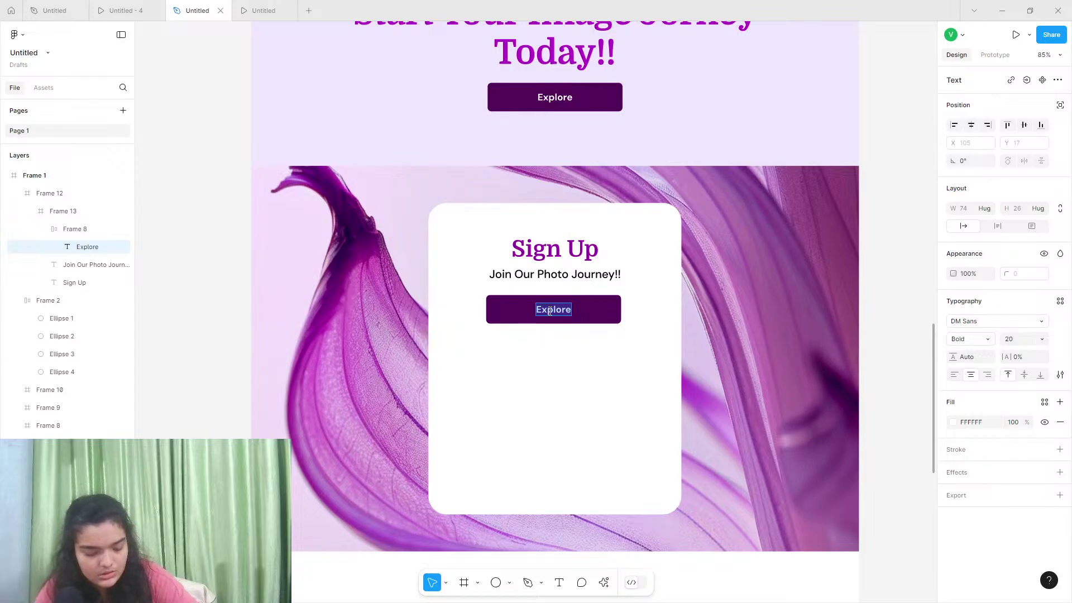
type("Co")
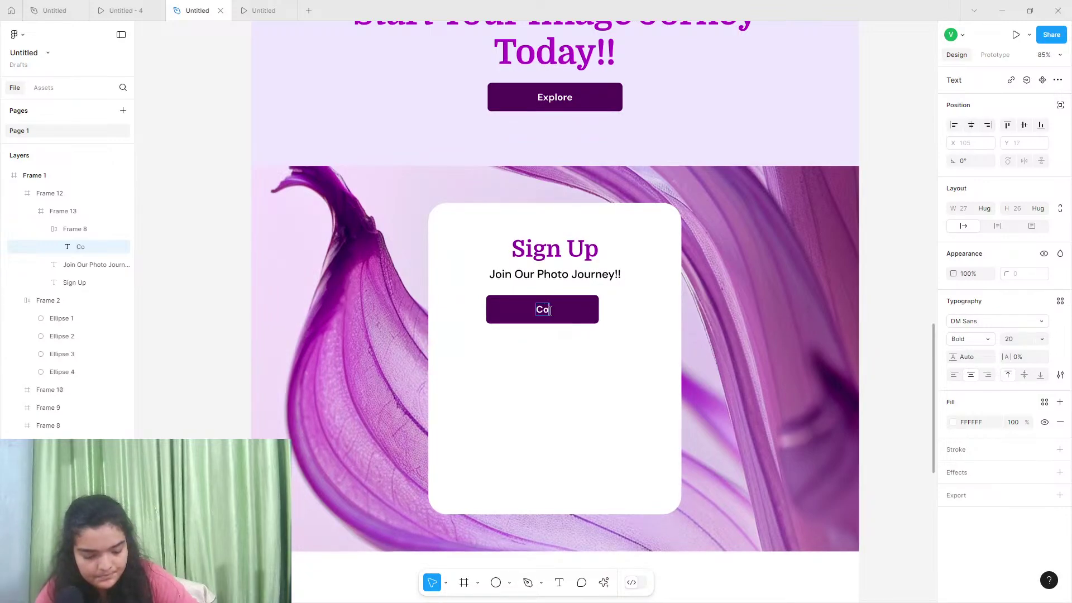
type("ntinue w")
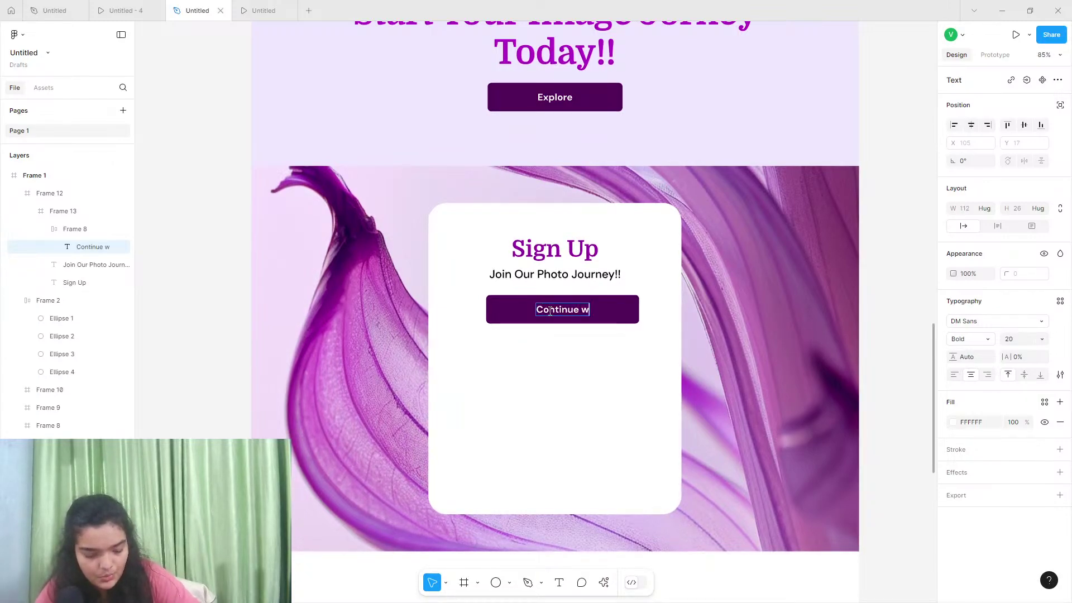
Complete the sign-up card's button label so it reads "Continue with Google"
type("ith Goog")
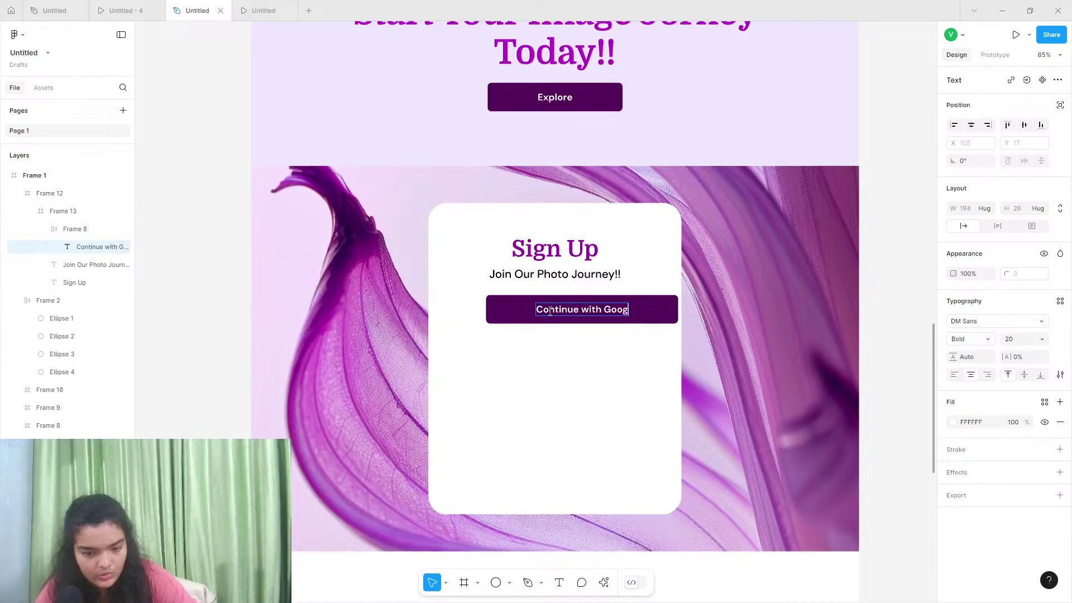
type("le")
key("Escape")
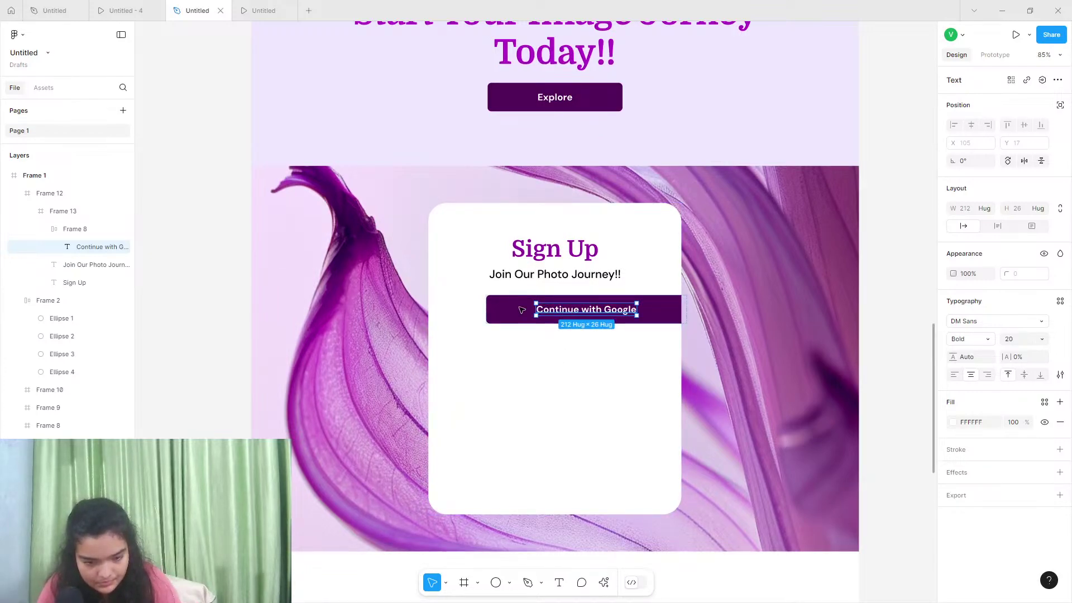
Center the white sign-up card over the flower background and center the "Continue with Google" button within the card
left_click(430, 283)
left_click_drag(429, 282, 407, 283)
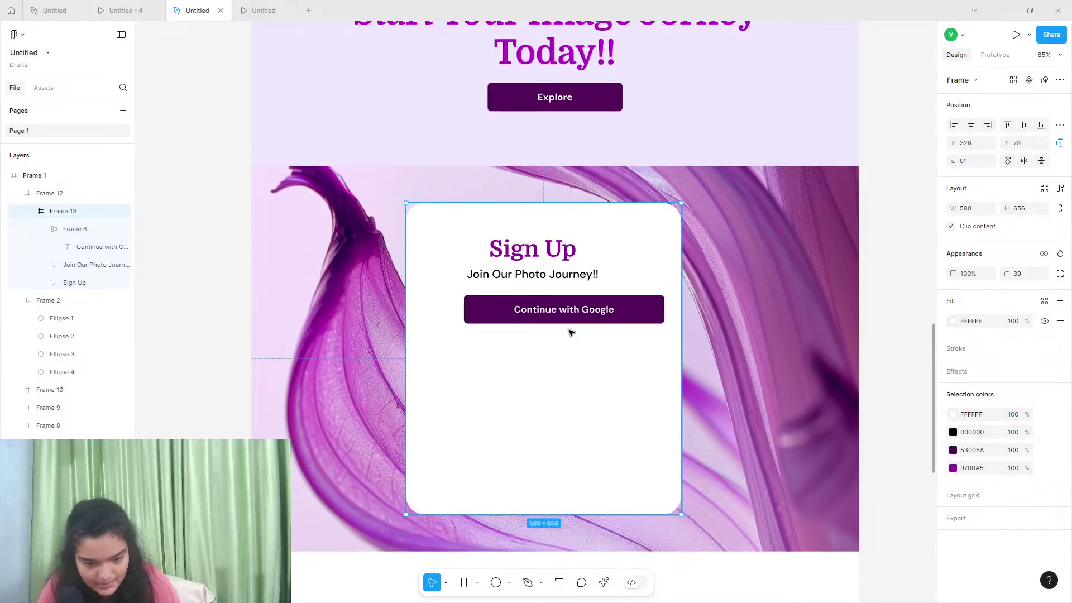
mouse_move(570, 333)
left_mouse_down()
mouse_move(587, 342)
mouse_move(586, 317)
mouse_move(571, 316)
left_mouse_up()
left_click(592, 318)
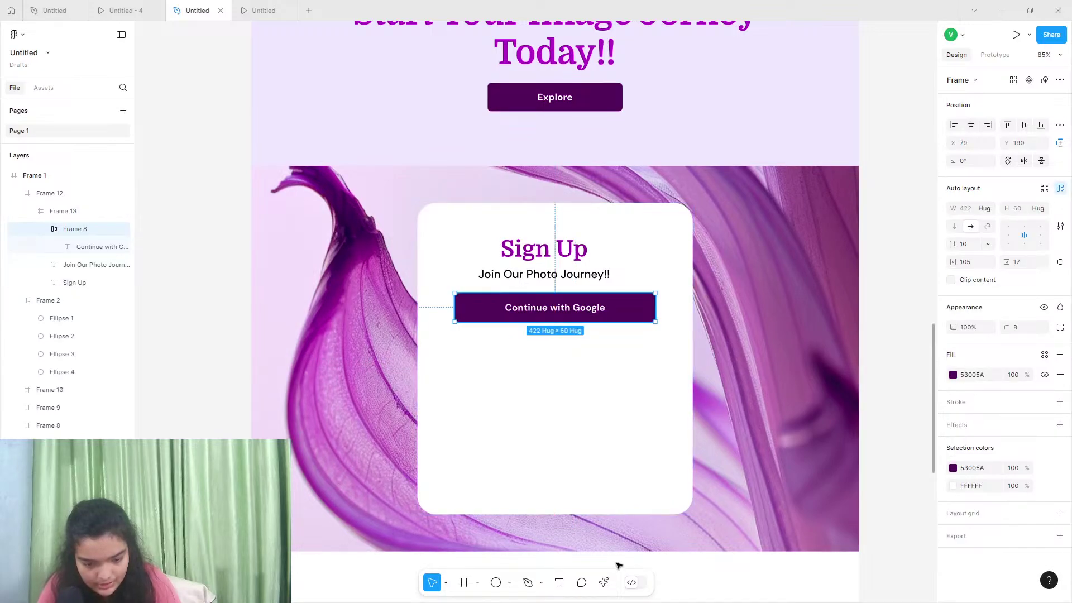
Import the multicolour devicon Google icon from the Iconify plugin onto the canvas beside the flower section
left_click(604, 582)
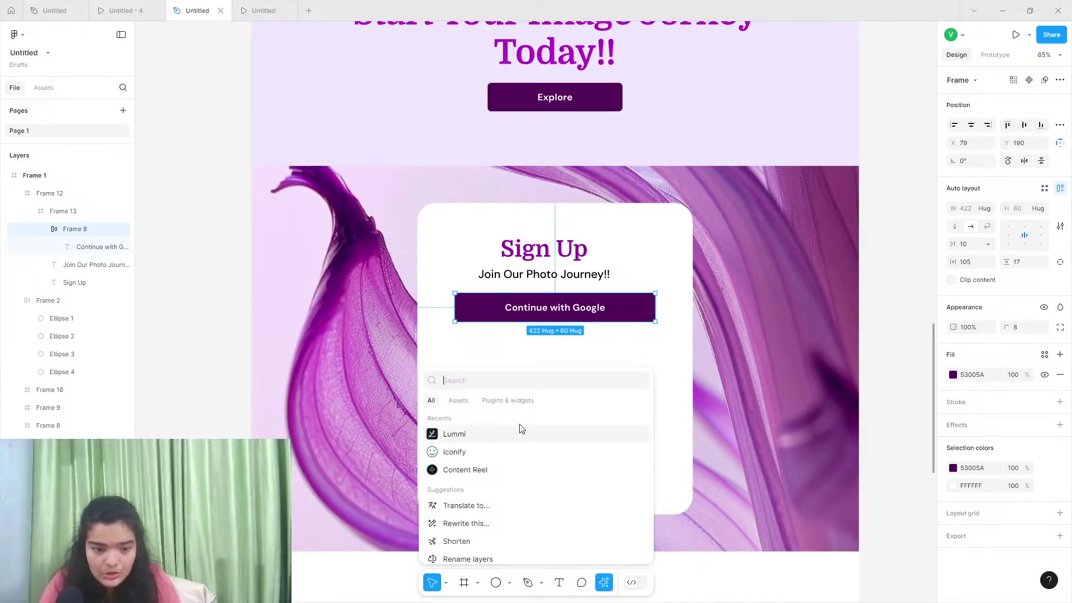
left_click(470, 457)
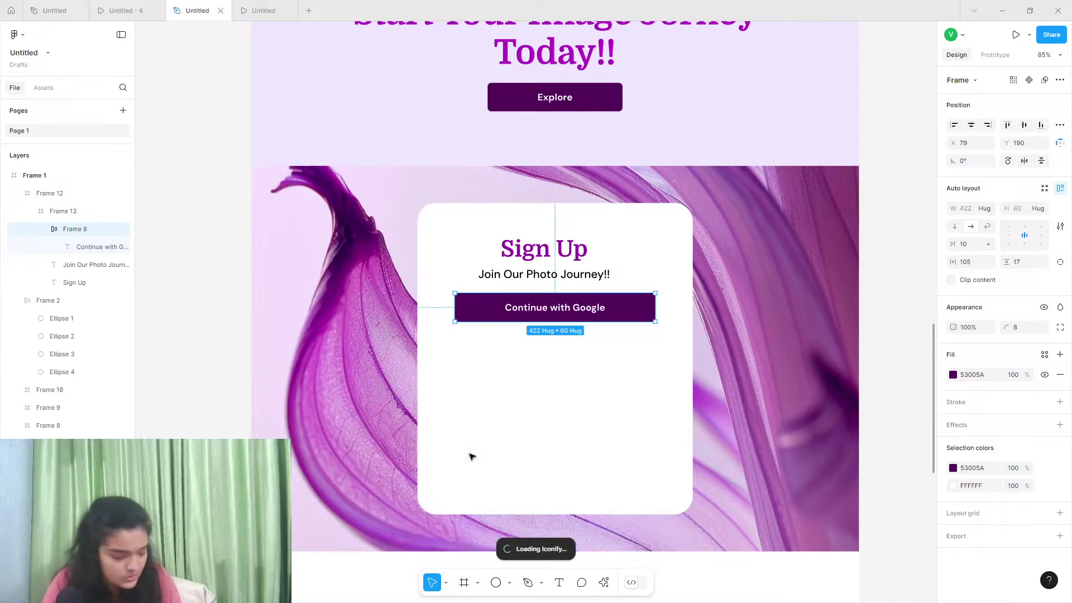
left_click(606, 584)
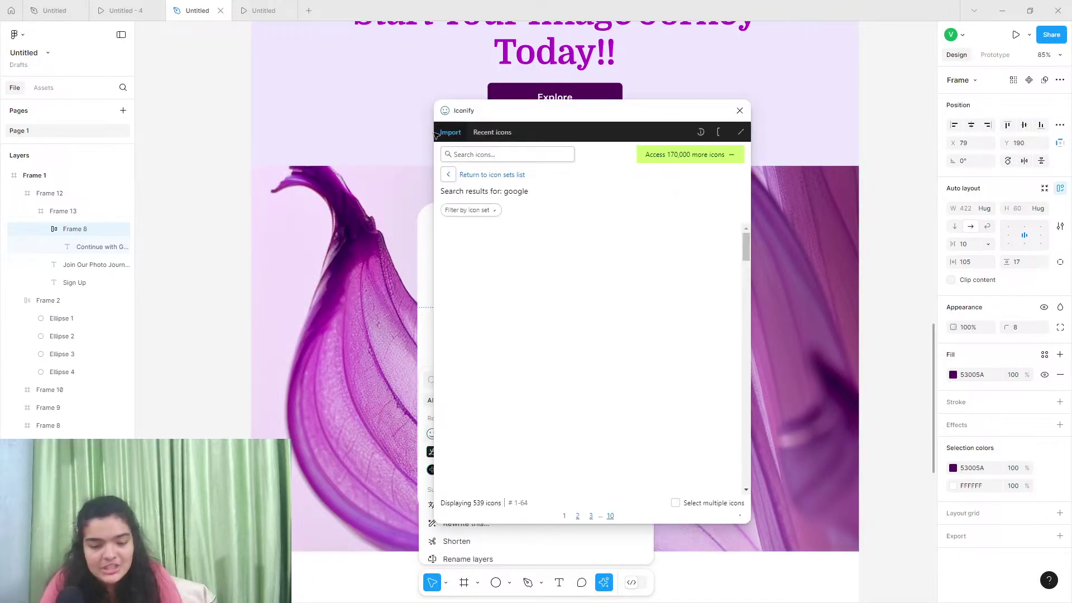
left_click_drag(492, 108, 654, 100)
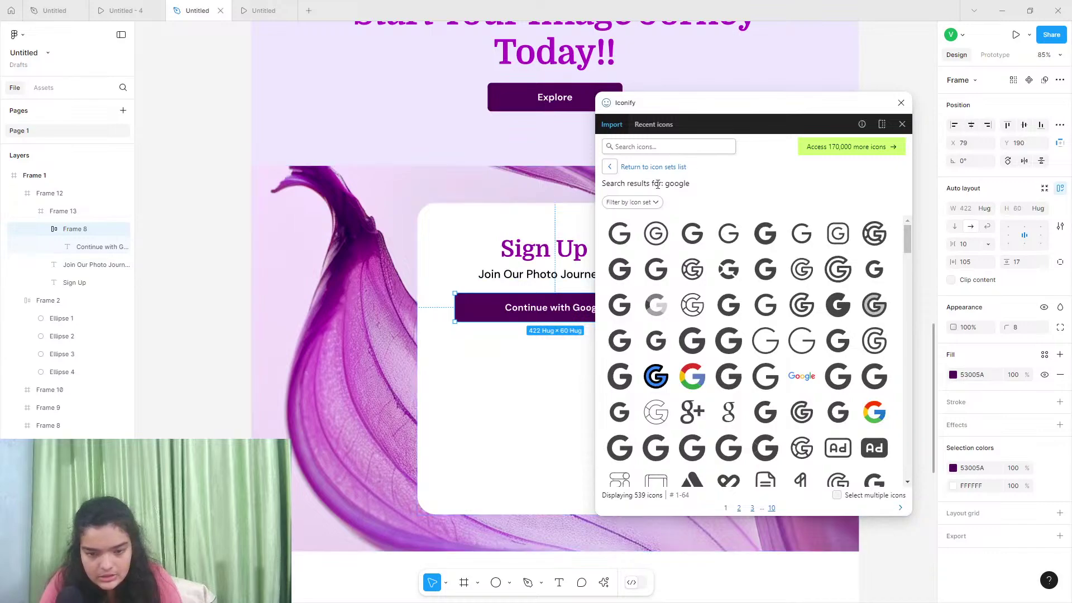
left_click(659, 147)
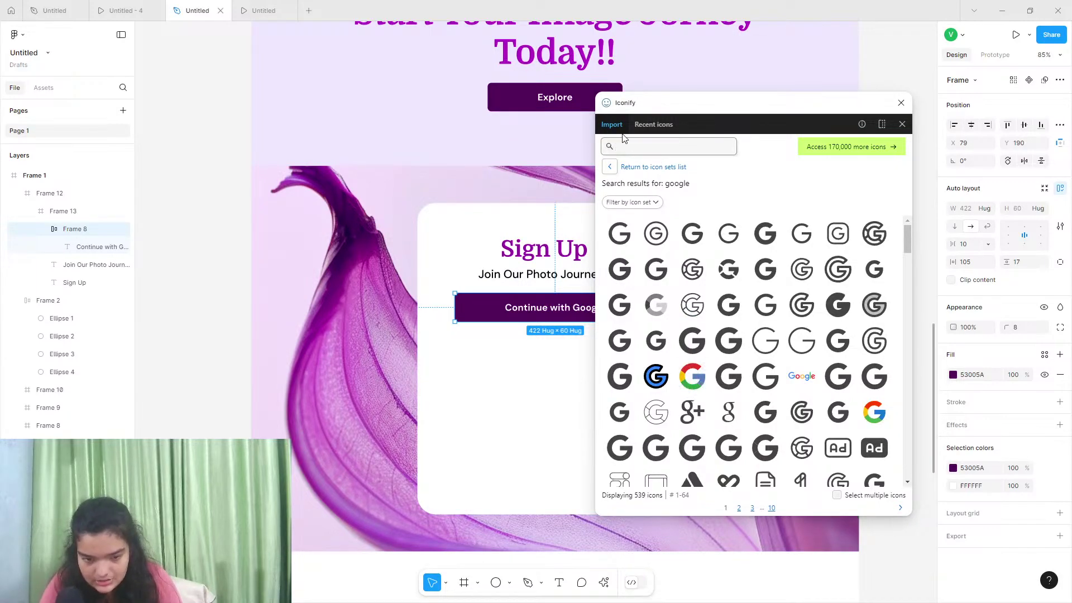
left_click_drag(696, 381, 230, 309)
left_click(901, 104)
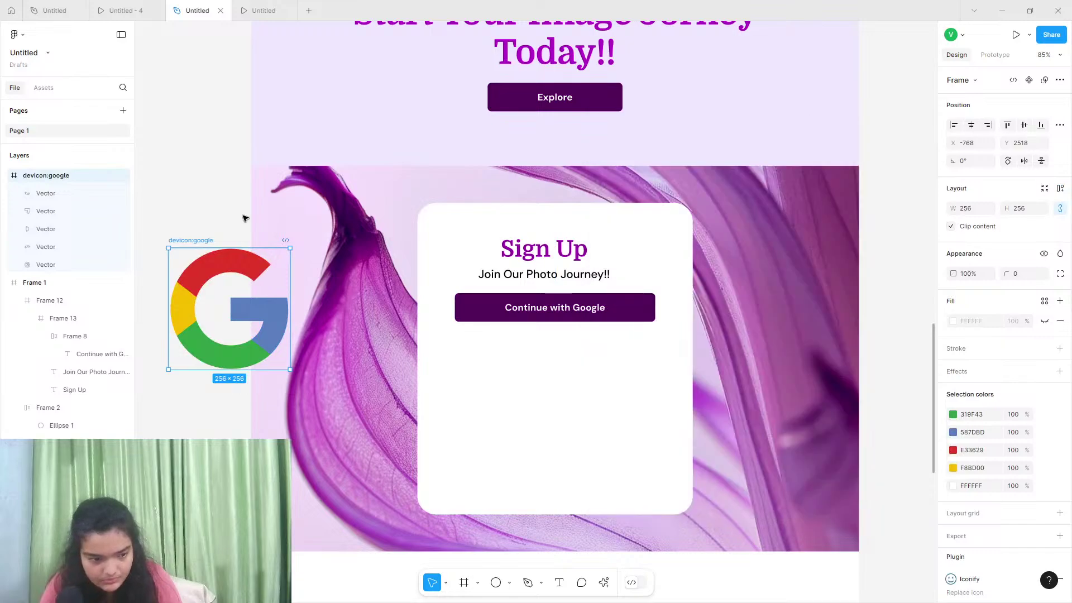
Place the Google icon before the "Continue with Google" label, size it to 26 × 26, and recenter the button in the card
left_click_drag(229, 244, 514, 302)
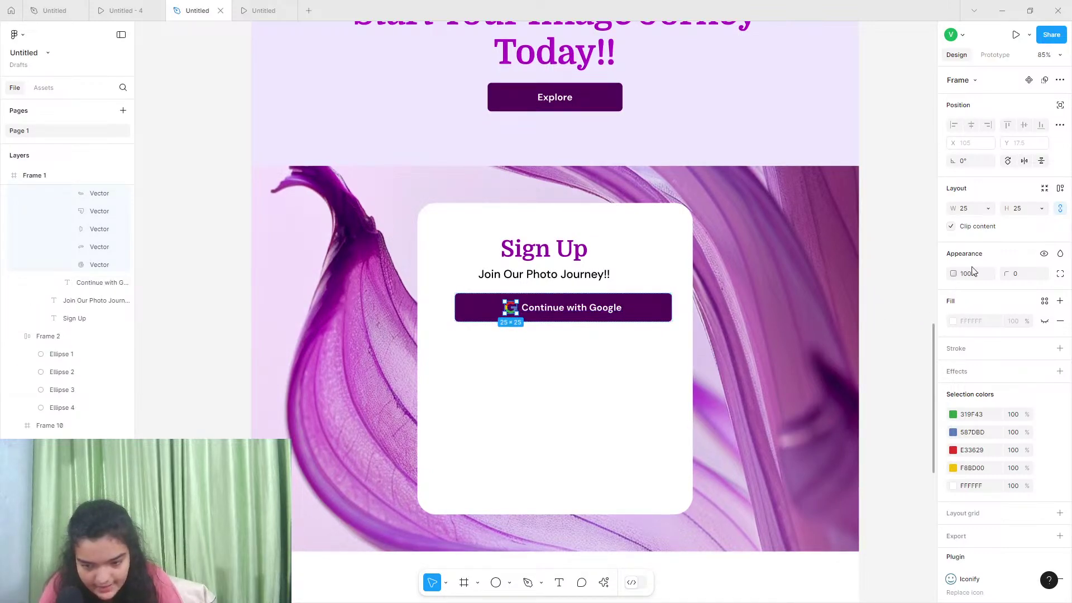
mouse_move(955, 209)
left_mouse_down()
mouse_move(969, 209)
mouse_move(957, 209)
left_mouse_up()
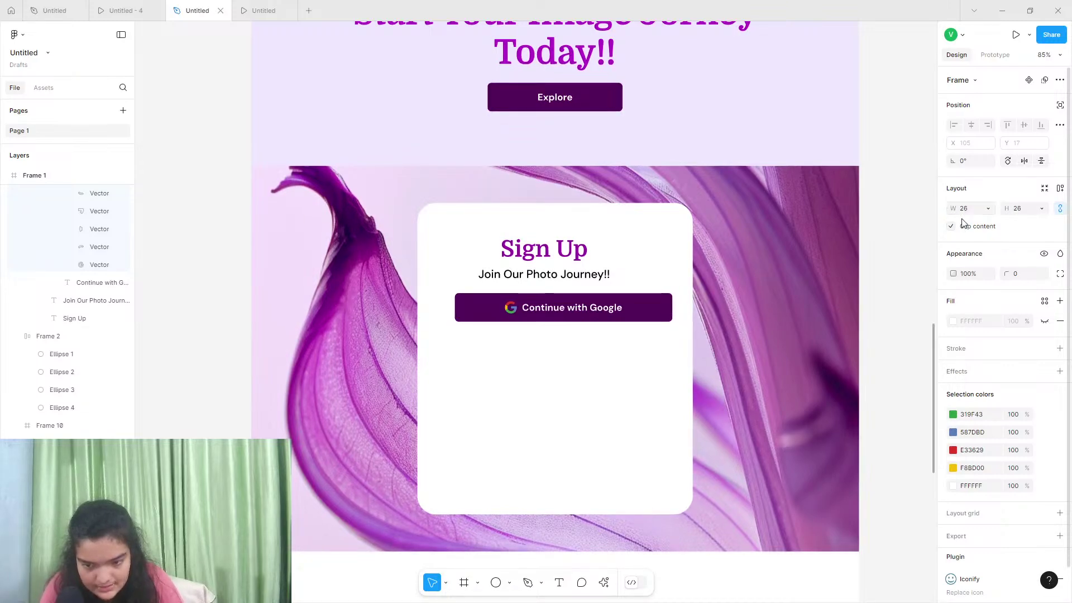
left_click_drag(660, 312, 628, 295)
Check the reference sign-up prototype, then draw a straight horizontal divider about 458 px wide below the Google button with the Pen tool
left_click(126, 10)
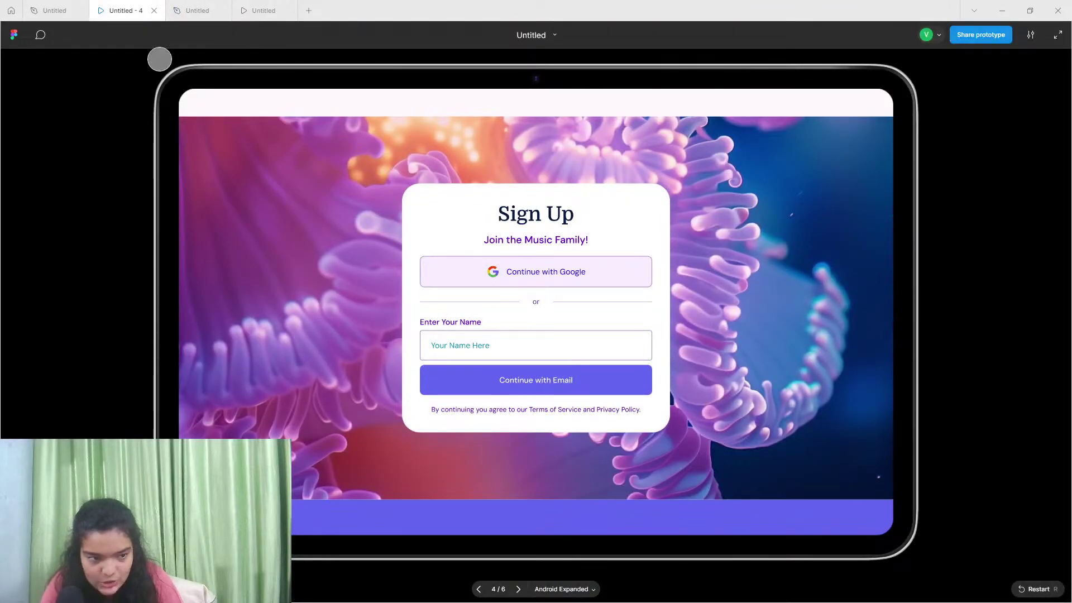
left_click(184, 10)
scroll(474, 485, "down", 3)
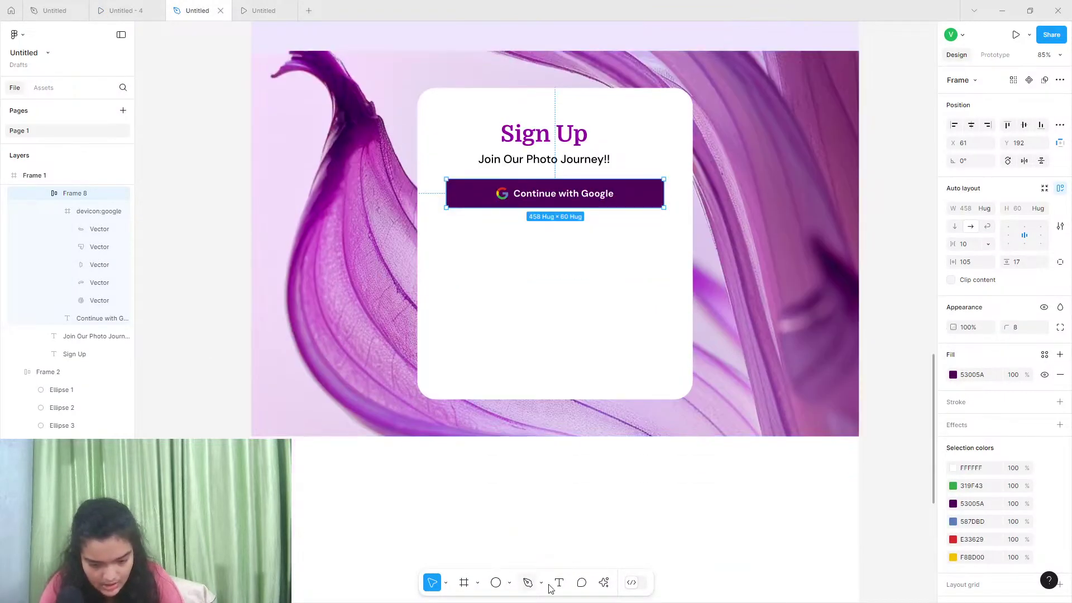
left_click(529, 582)
left_click(447, 240)
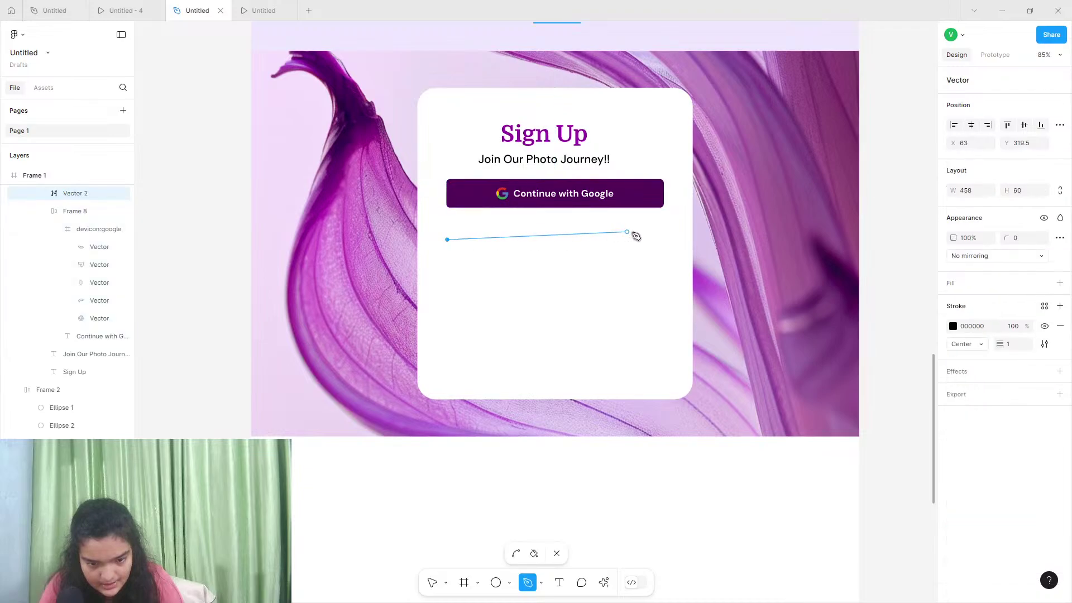
left_click(665, 240)
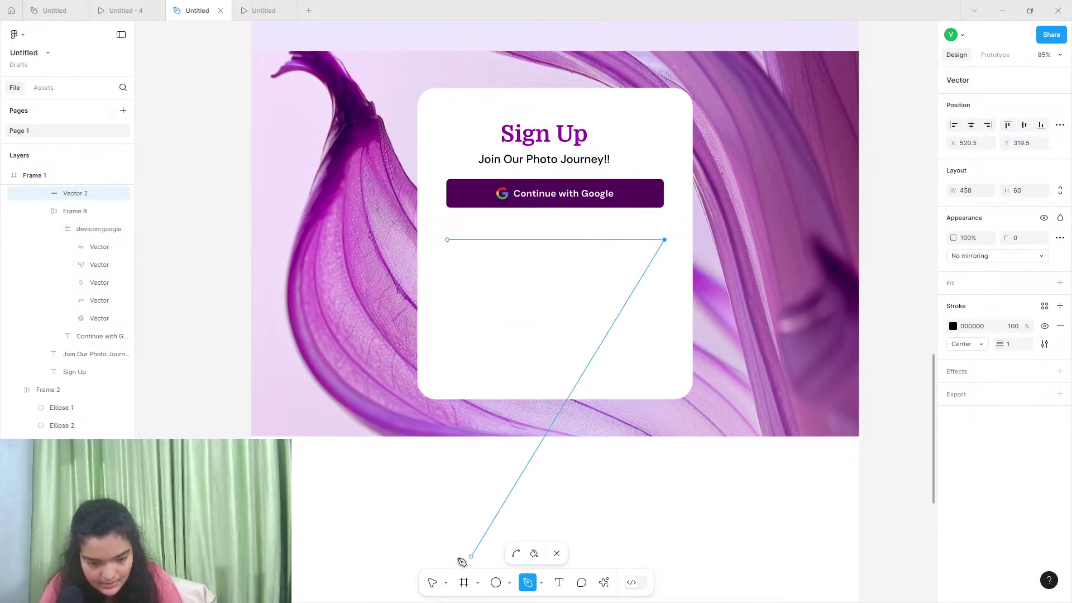
left_click(433, 582)
left_click_drag(550, 242, 550, 237)
Split the divider with two added points and delete its middle segment to leave a gap between two short lines
left_click(559, 239)
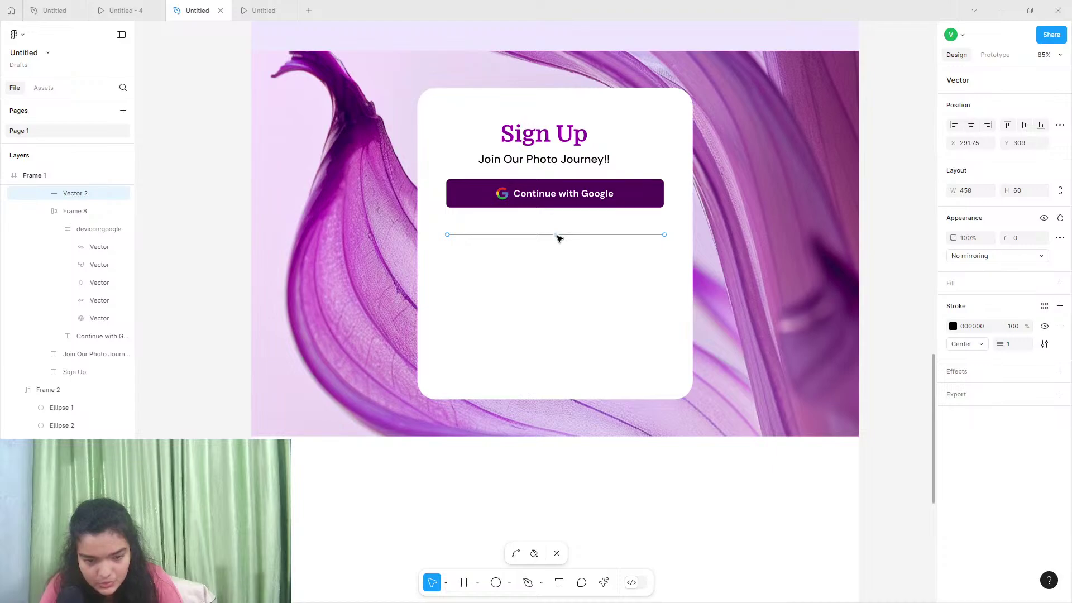
left_click(559, 239)
left_click(590, 235)
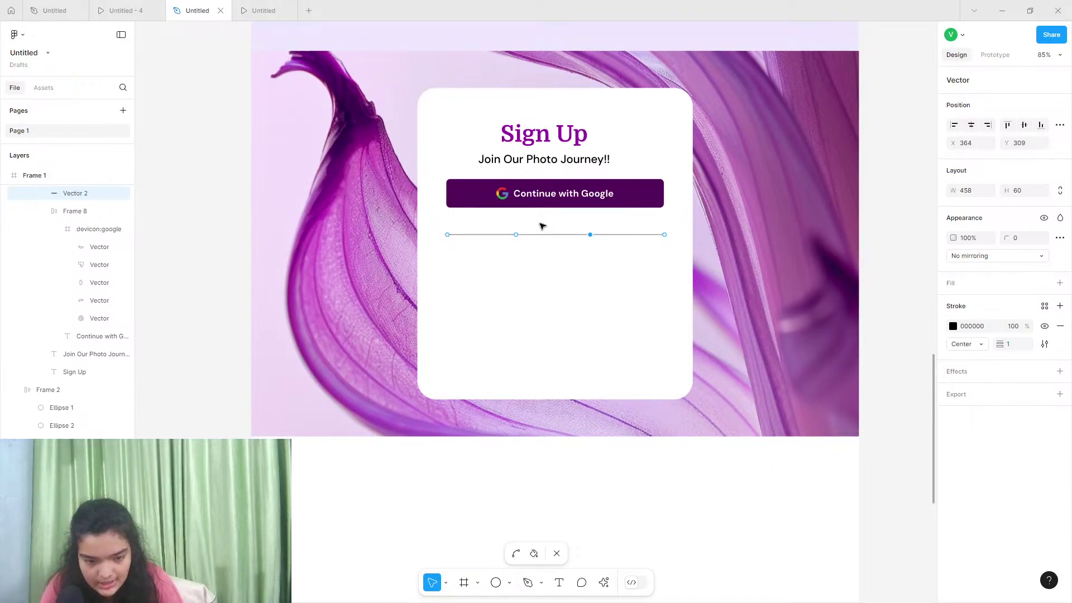
left_click(550, 236)
key("Delete")
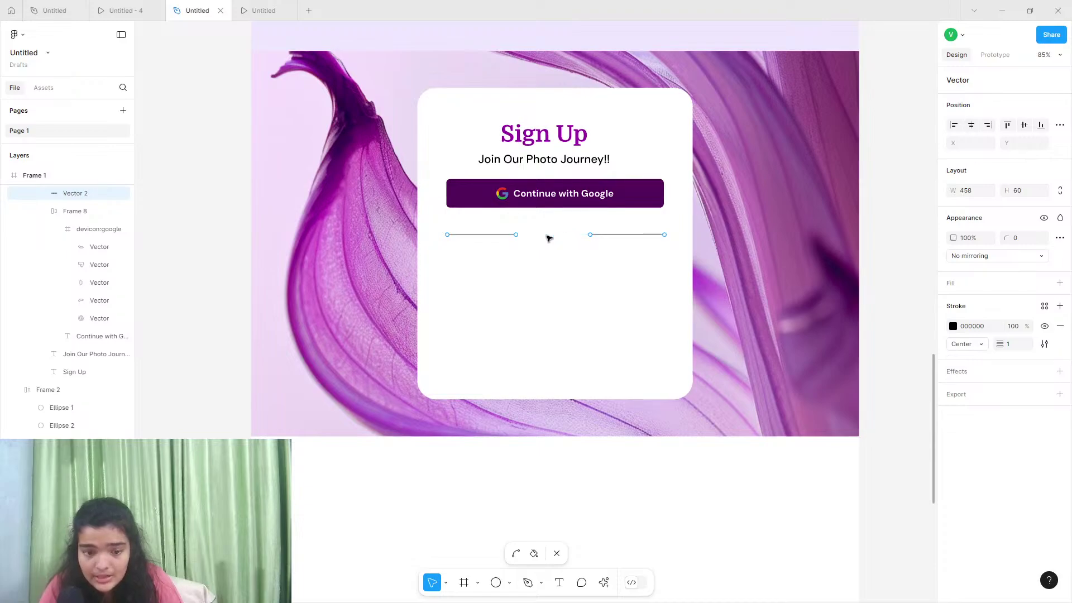
Add the text "or" in Medium weight and position it in the gap between the two divider lines
left_click(560, 583)
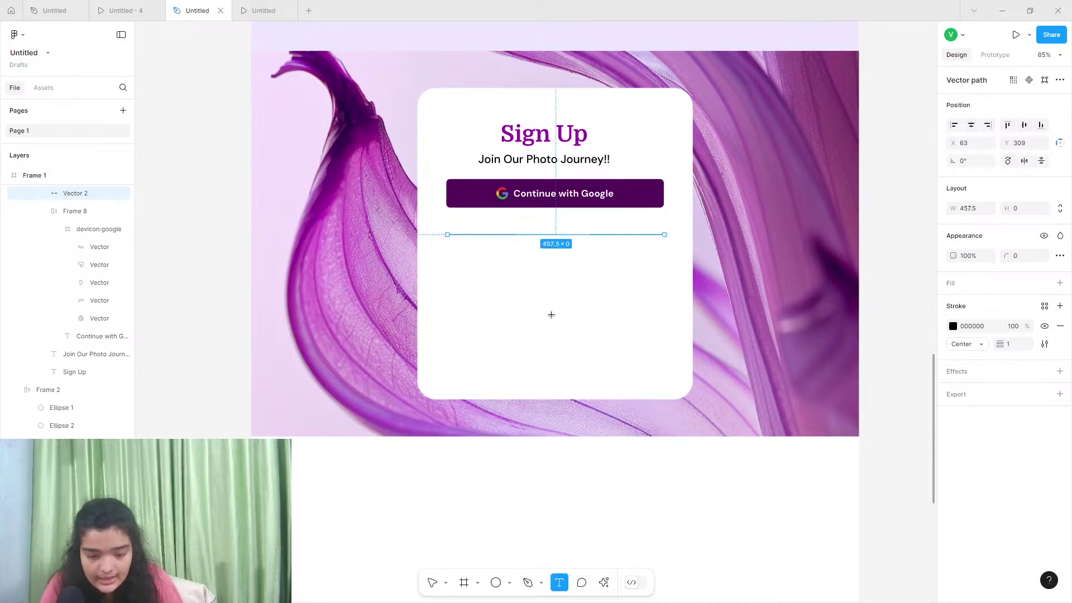
left_click(534, 257)
type("or")
key("Escape")
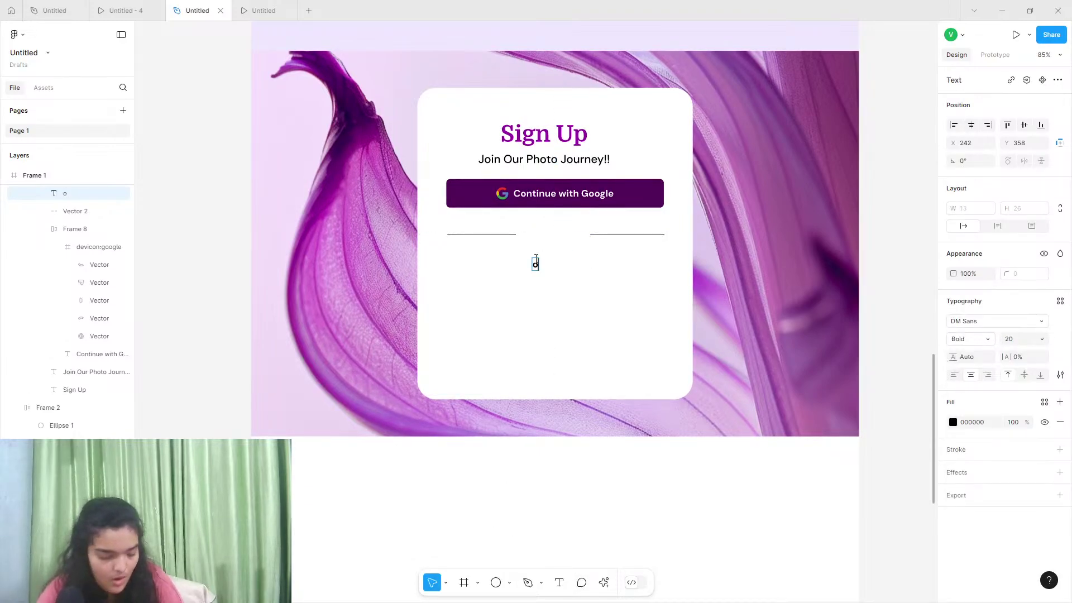
left_click(970, 339)
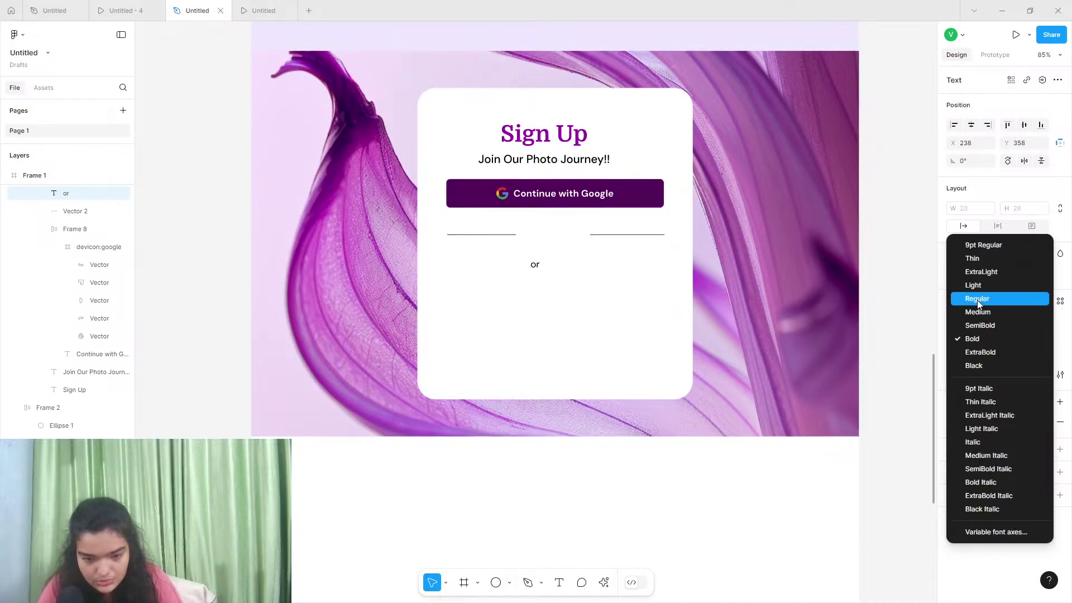
left_click(977, 312)
left_click_drag(533, 265, 554, 237)
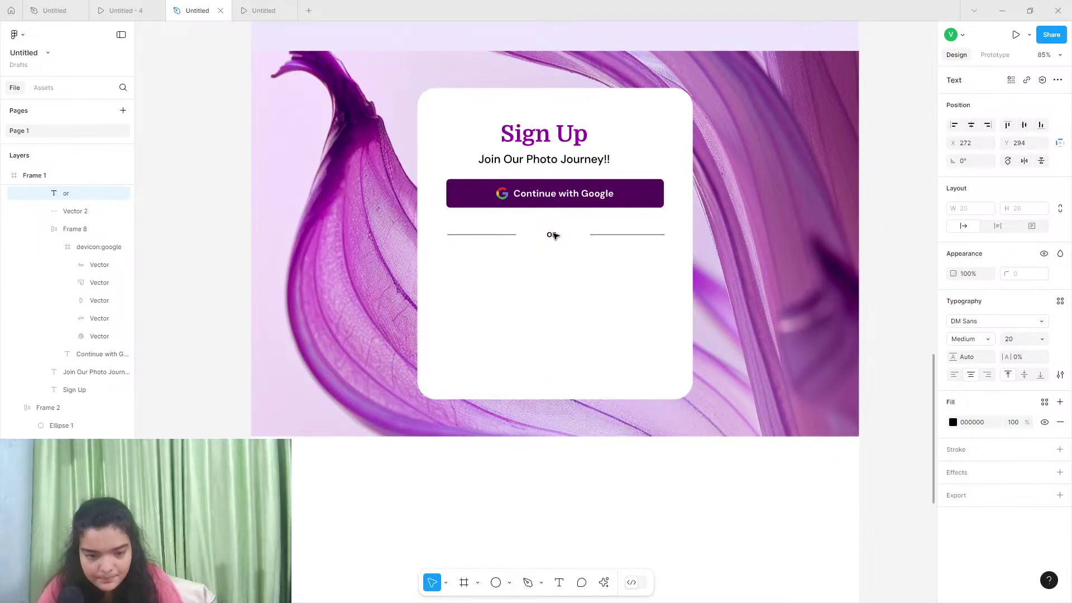
left_click_drag(554, 234, 552, 234)
Set both the "or" text's fill and the divider lines' stroke to grey 9E9E9E
left_click(598, 235, "shift")
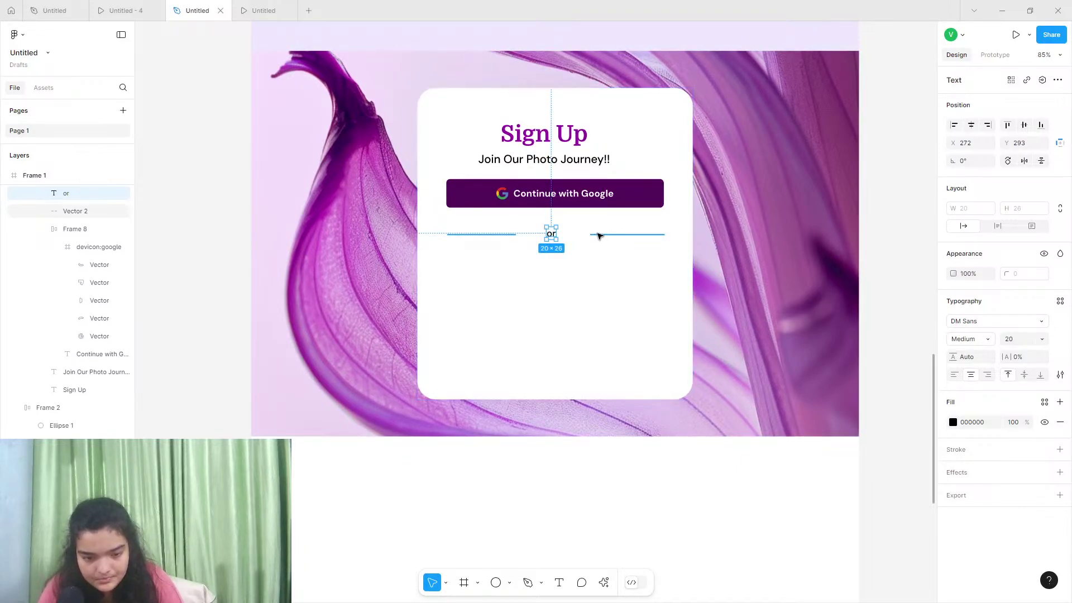
left_click(953, 422)
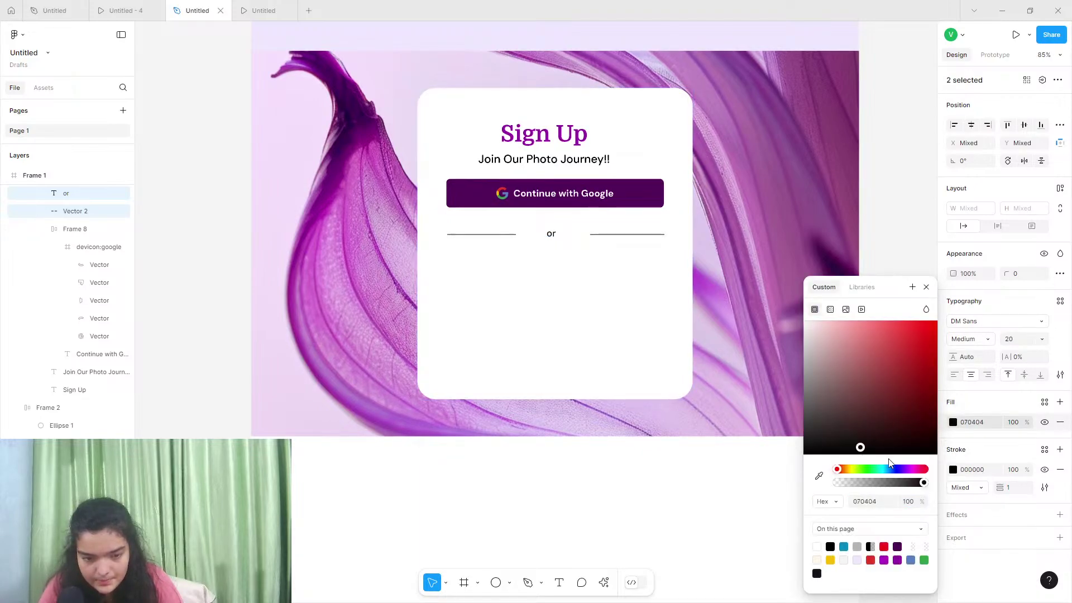
left_click_drag(914, 444, 750, 380)
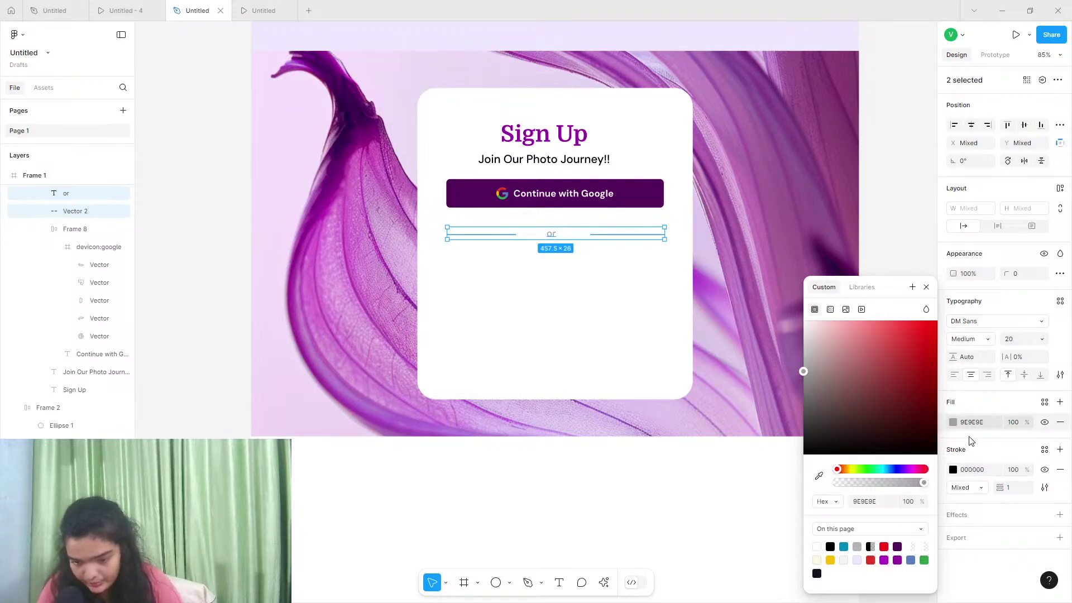
left_click(969, 470)
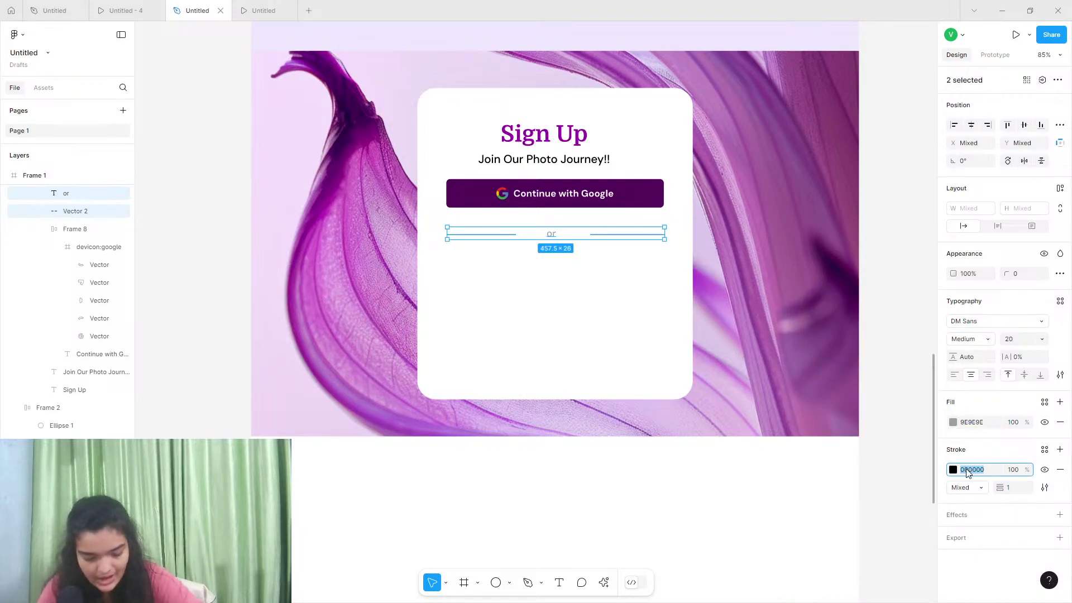
type("9e")
key("Return")
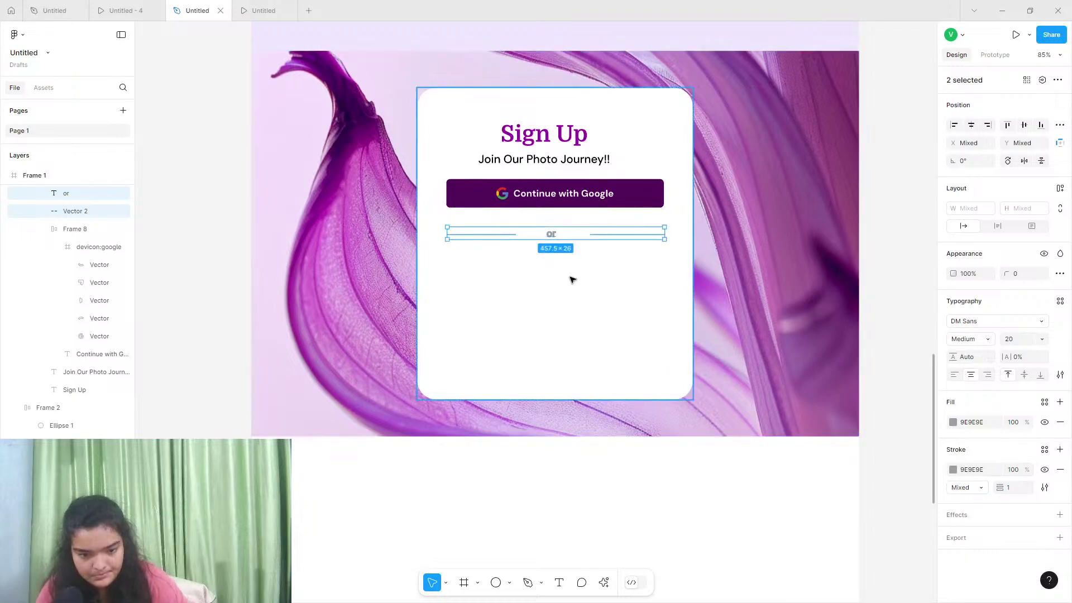
Remove the stroke from the "or" text, keeping only its fill
double_click(553, 233)
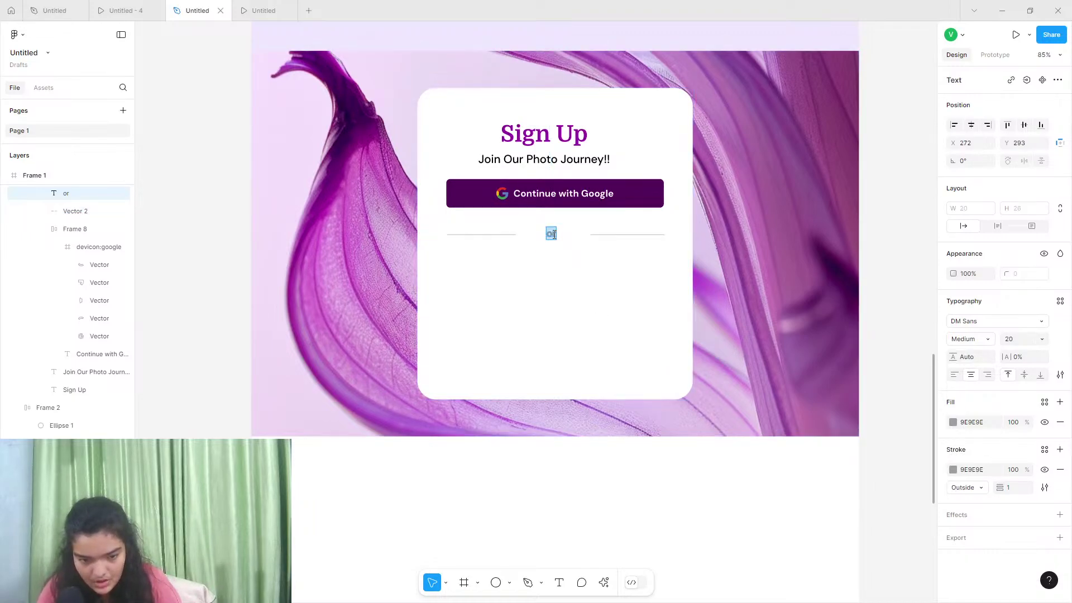
left_click(1061, 473)
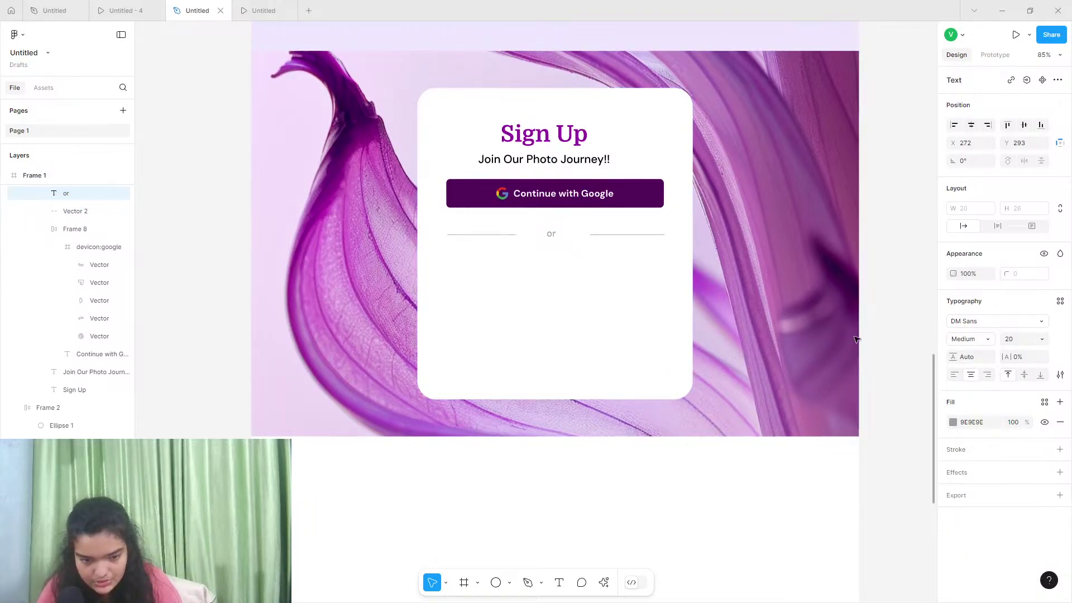
left_click(569, 381)
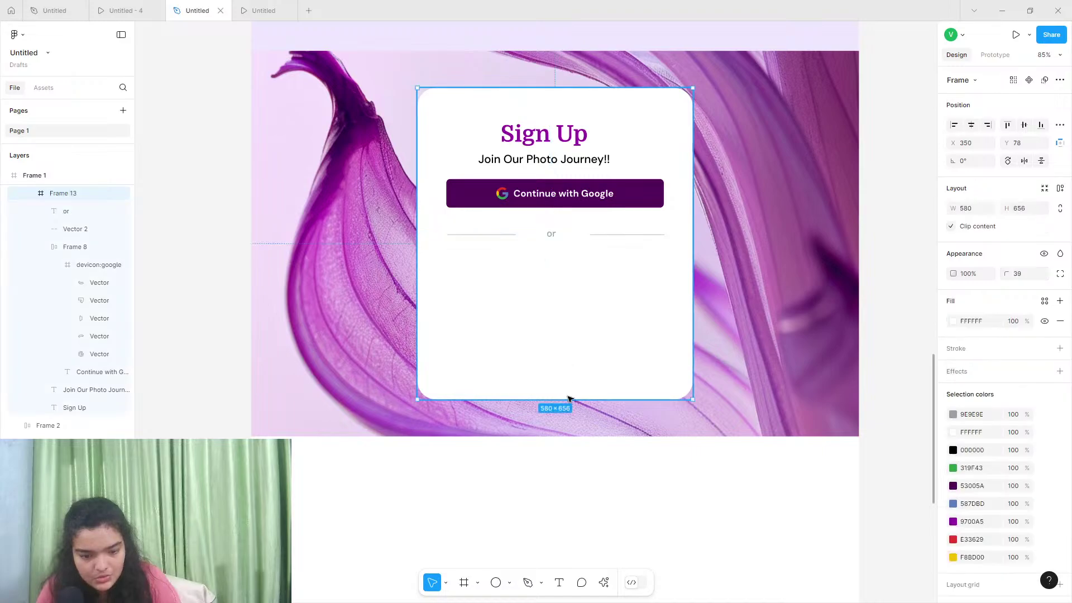
Following the reference prototype, paste the copied Explore button into the sign-up card and center it horizontally below the divider
left_click(129, 10)
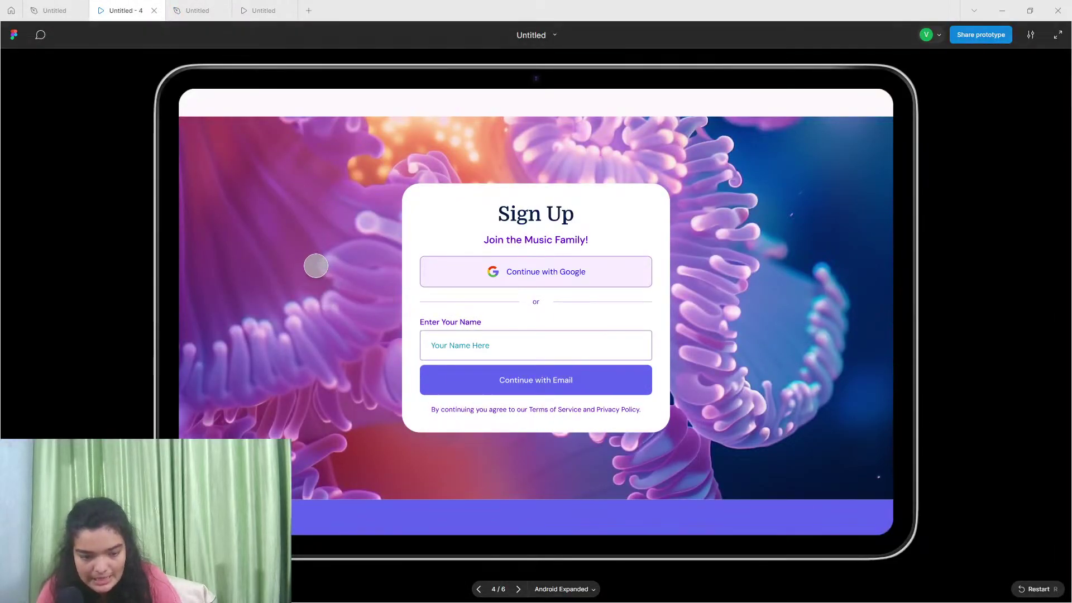
left_click(206, 6)
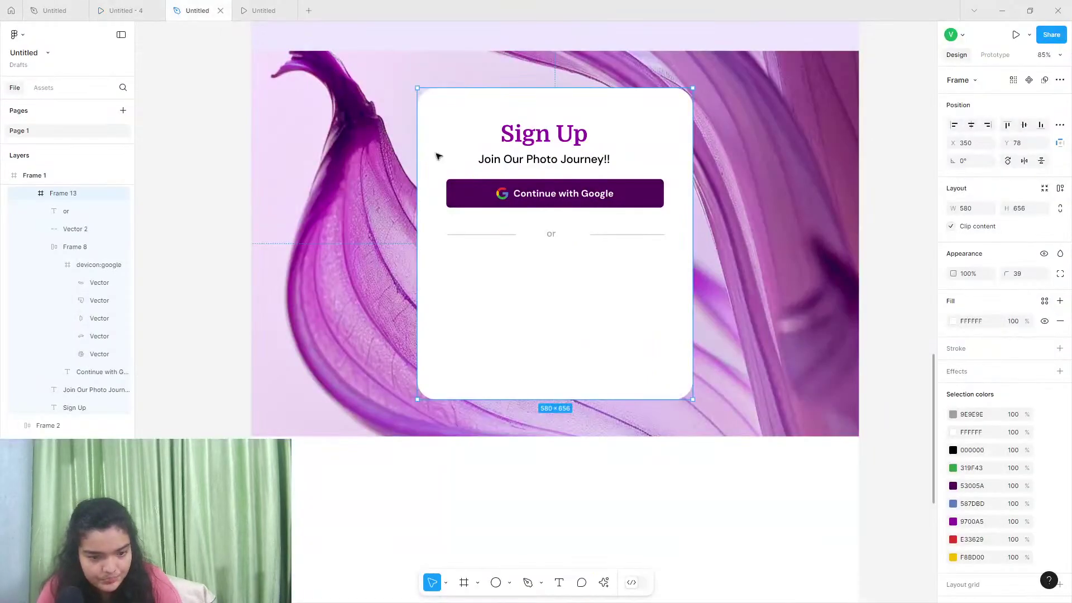
left_click(513, 190)
left_click(530, 196)
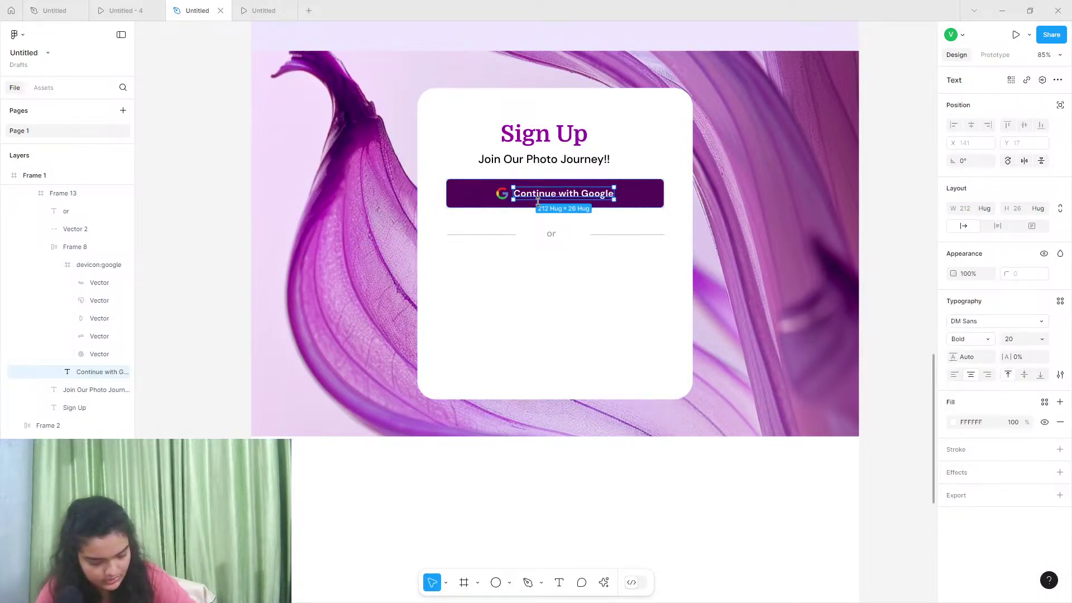
key("ctrl+v")
left_click(581, 202)
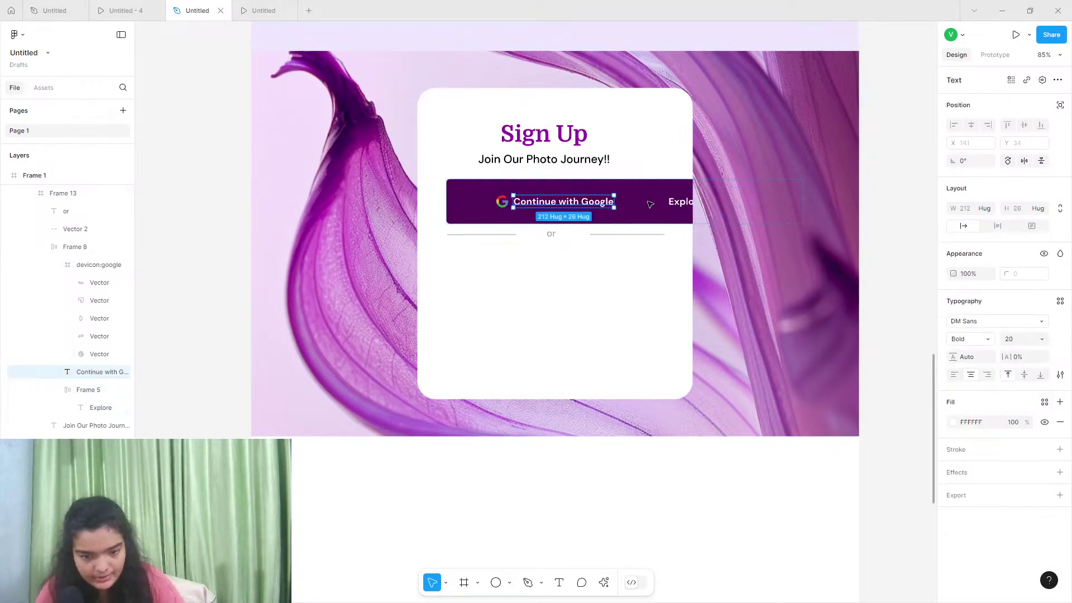
left_click(668, 211)
left_click_drag(668, 211, 568, 345)
left_click(236, 5)
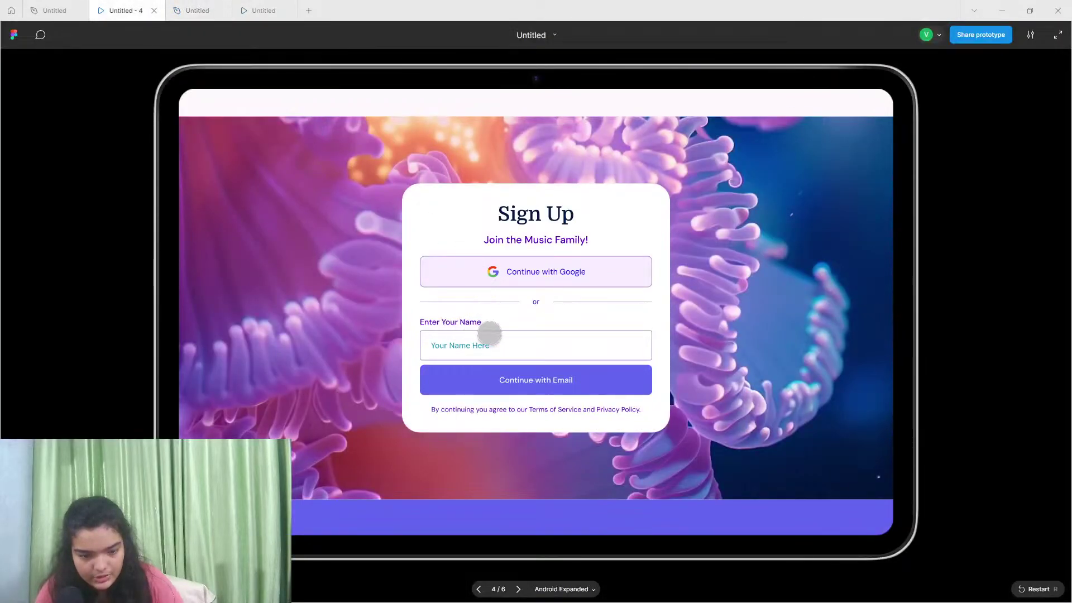
left_click(197, 11)
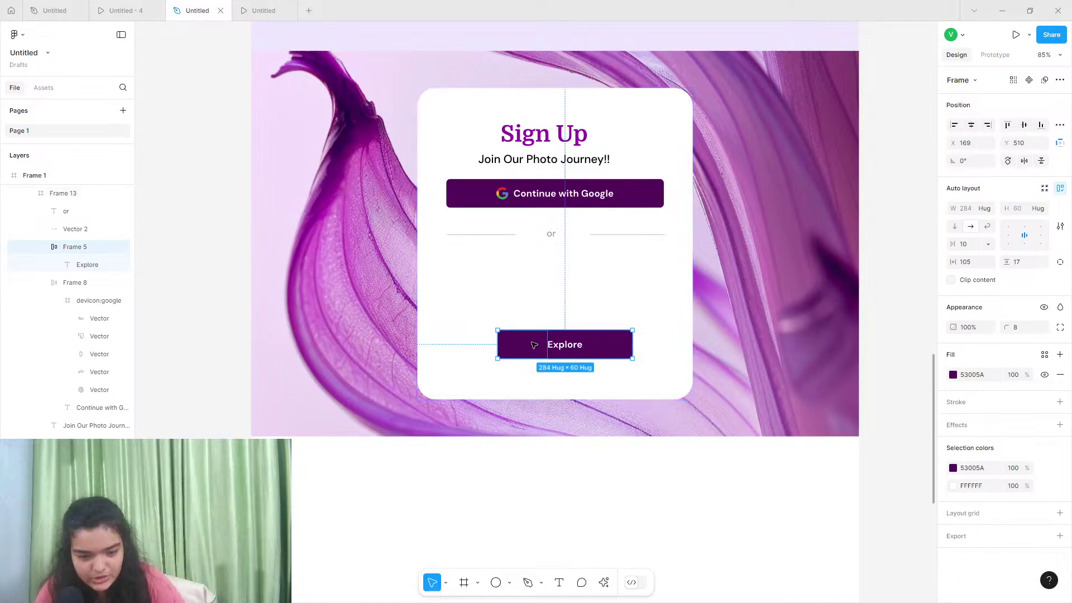
left_click_drag(541, 345, 531, 346)
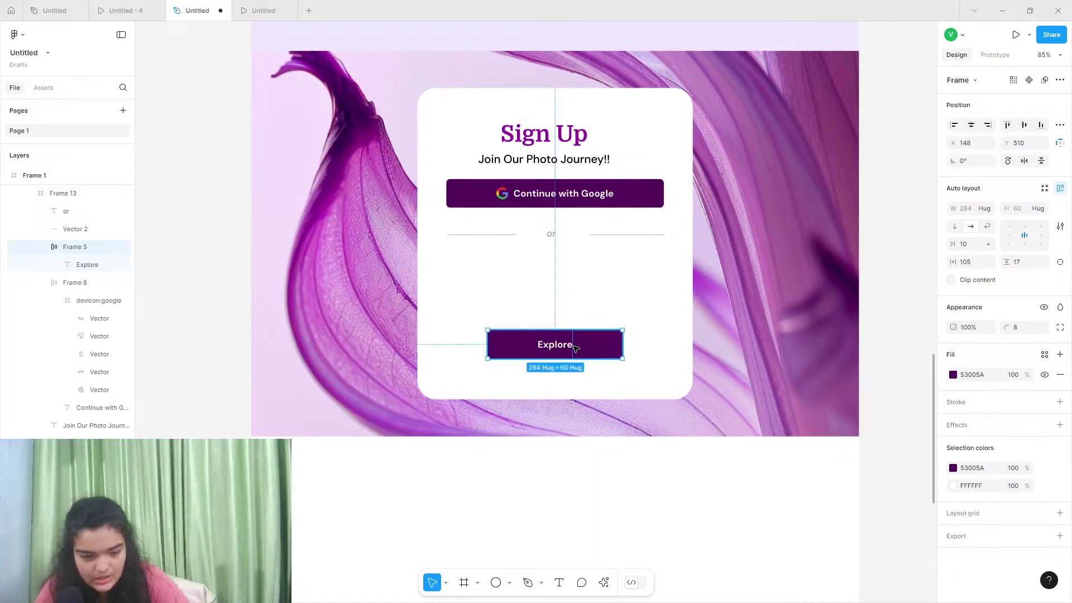
Change the pasted Explore button's label to "Continue with Email", move the button up slightly and re-center it in the card
double_click(564, 349)
type("C")
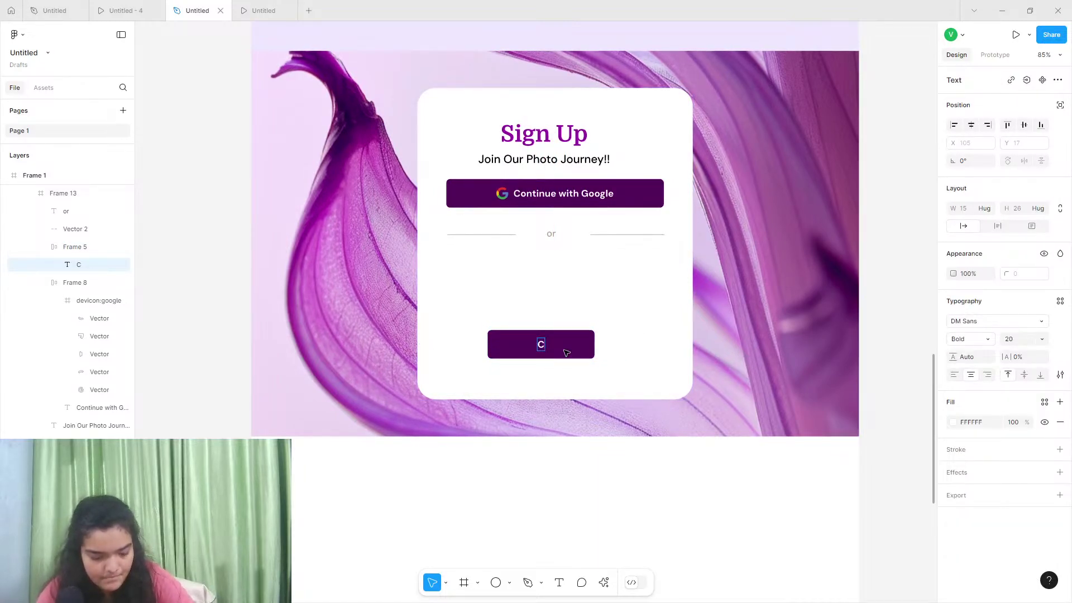
type("omtin")
key("BackSpace")
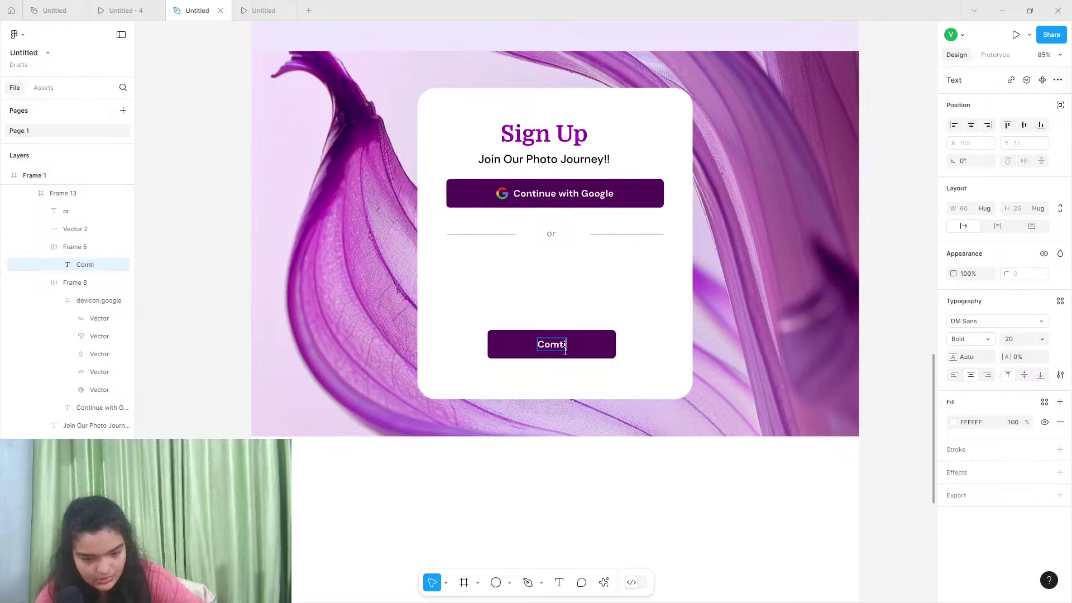
key("BackSpace")
key("BackSpace")
key("BackSpace")
type("n")
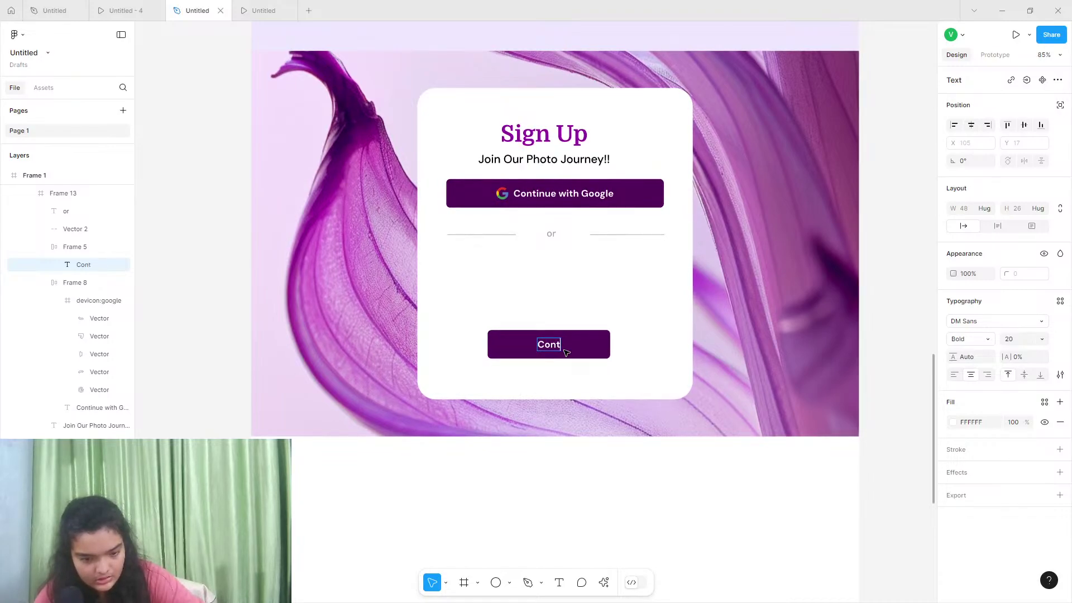
type("tinue w")
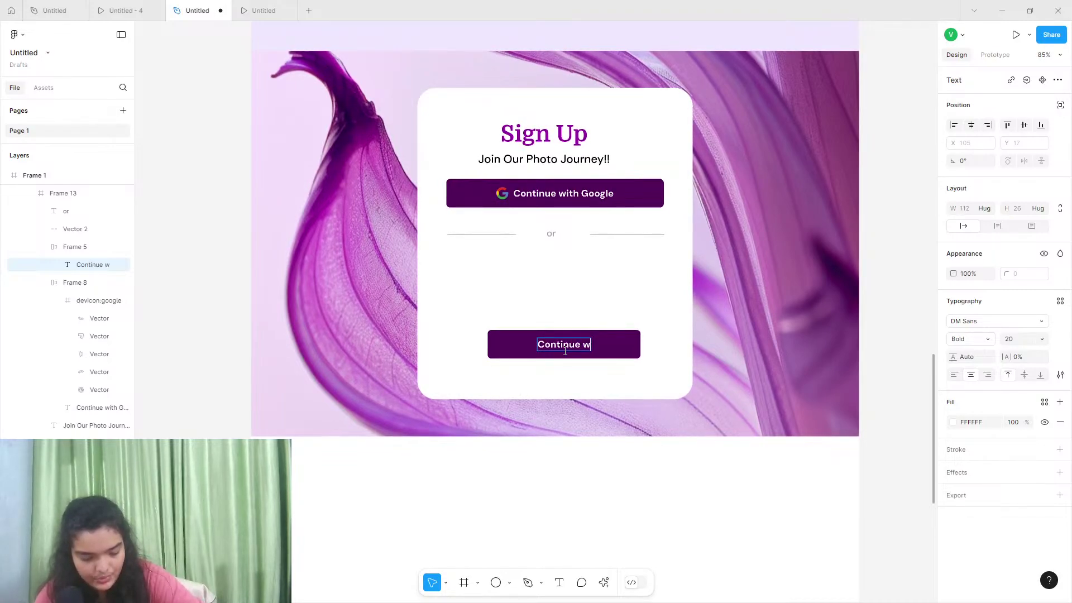
type("ith Email")
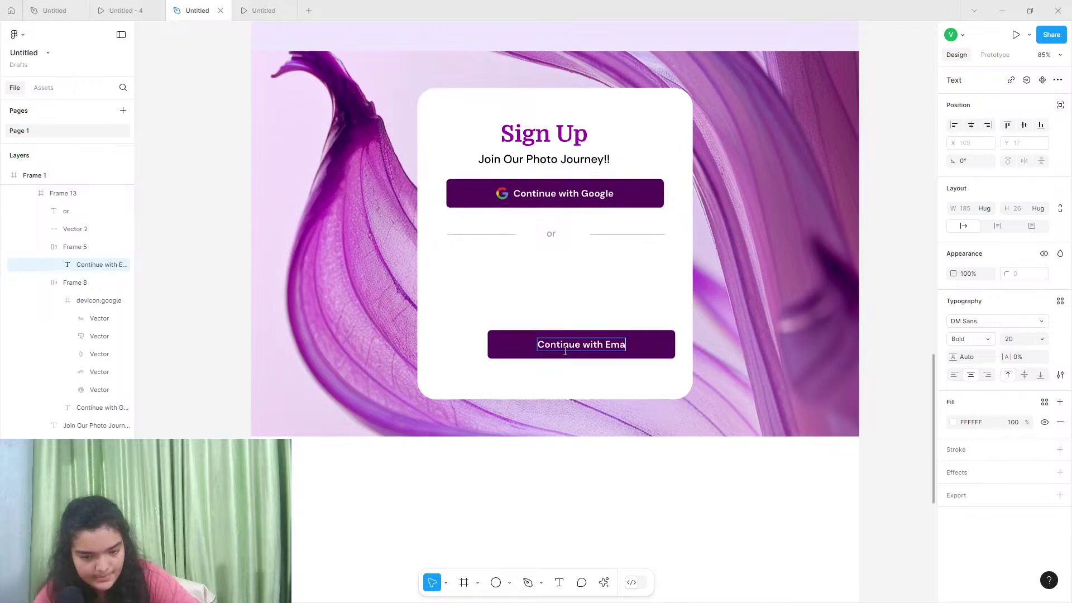
left_click(510, 357)
double_click(510, 357)
left_click_drag(509, 357, 491, 332)
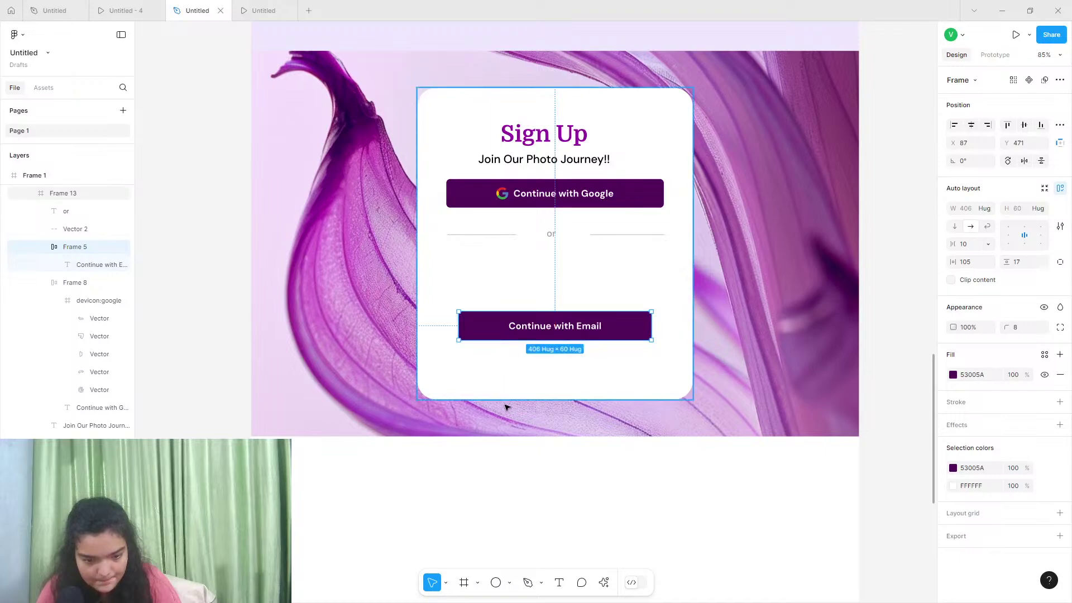
Shorten the sign-up card from its bottom edge and move it down so it sits vertically centered on the background image
left_click(507, 399)
left_click_drag(508, 400, 514, 380)
left_click(527, 429)
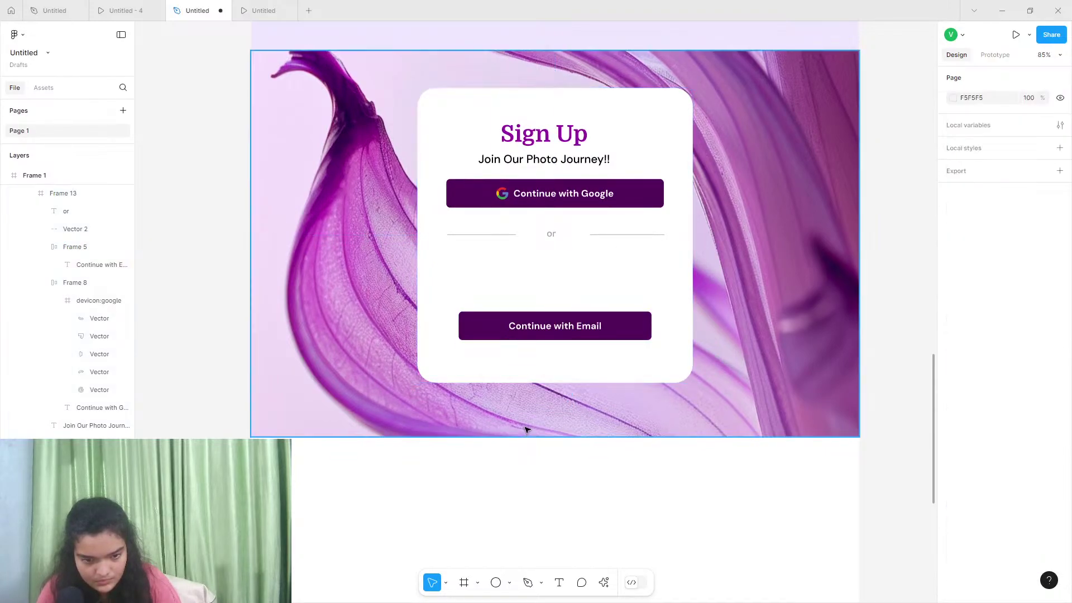
left_click(516, 334)
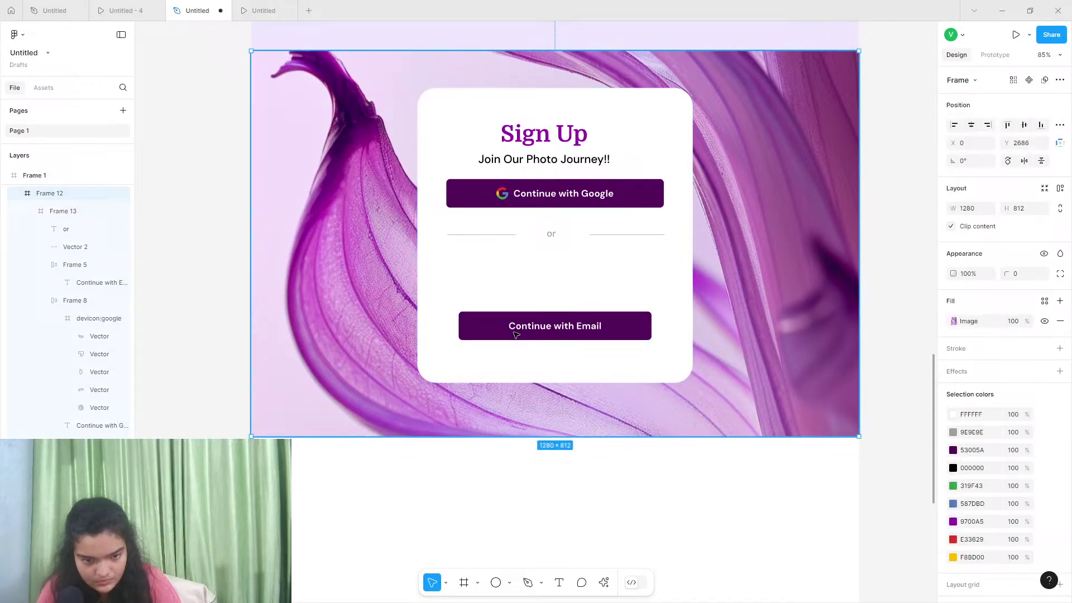
left_click(468, 174)
left_click_drag(484, 146, 509, 191)
Move the "or" text and the divider lines together slightly down in the card
left_click(548, 251)
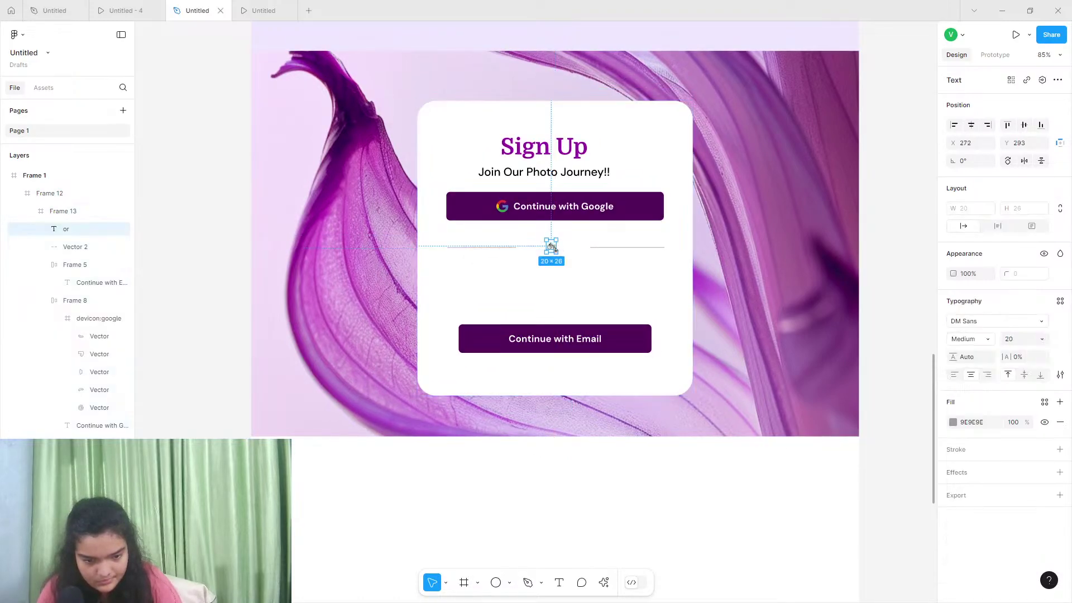
left_click(505, 249, "shift")
left_click_drag(547, 247, 555, 223)
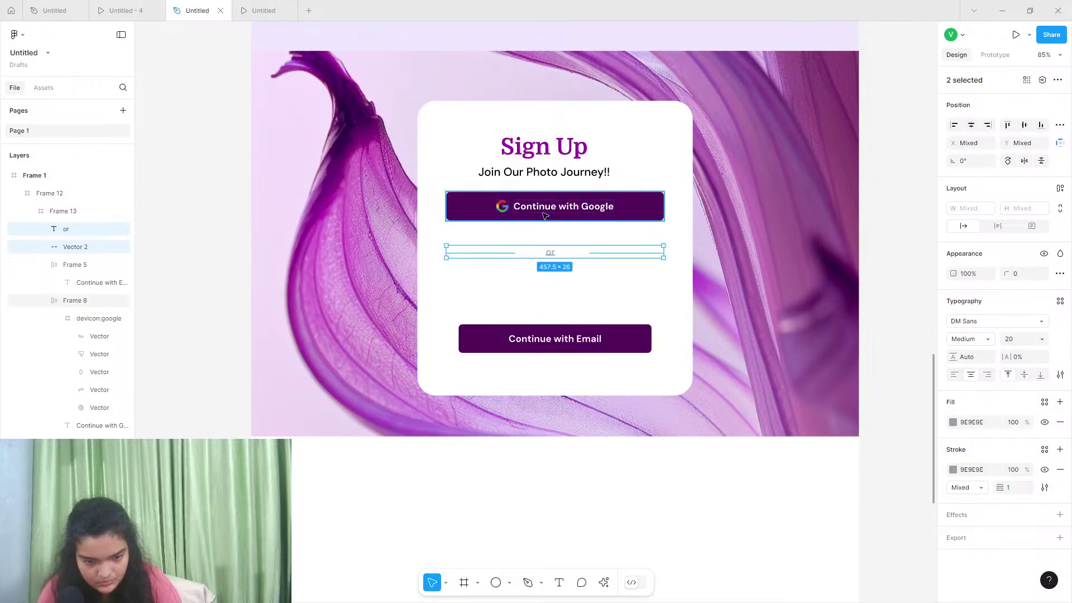
Move the Sign Up heading, subtitle and Google button slightly down, and shift both texts toward the card's horizontal center
left_click(544, 215)
left_click(515, 163, "shift")
left_click(524, 146, "shift")
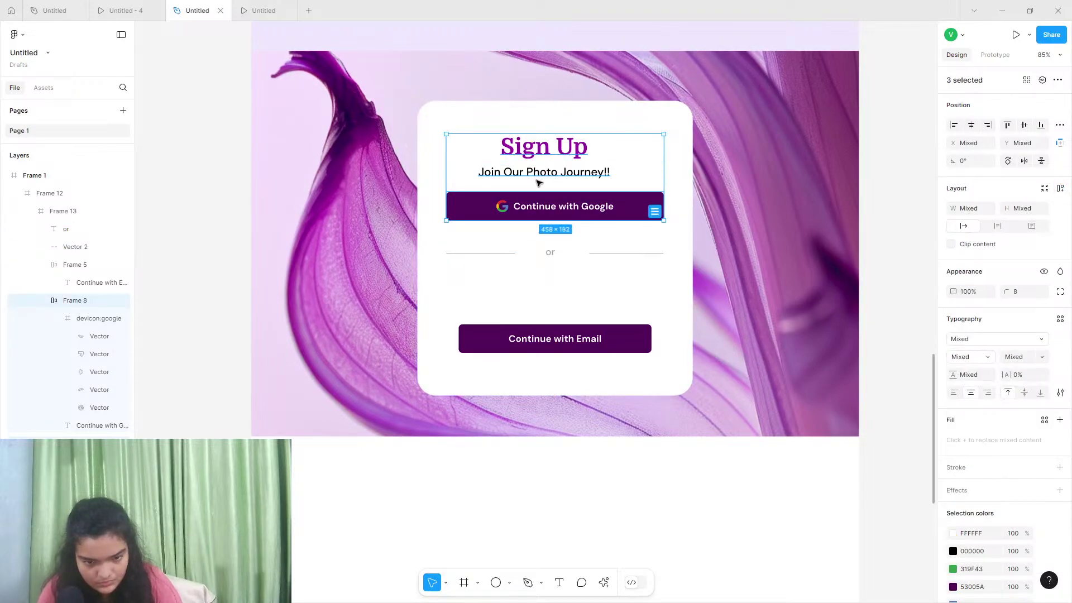
left_click_drag(543, 180, 551, 156)
left_click(539, 178)
left_click(543, 152)
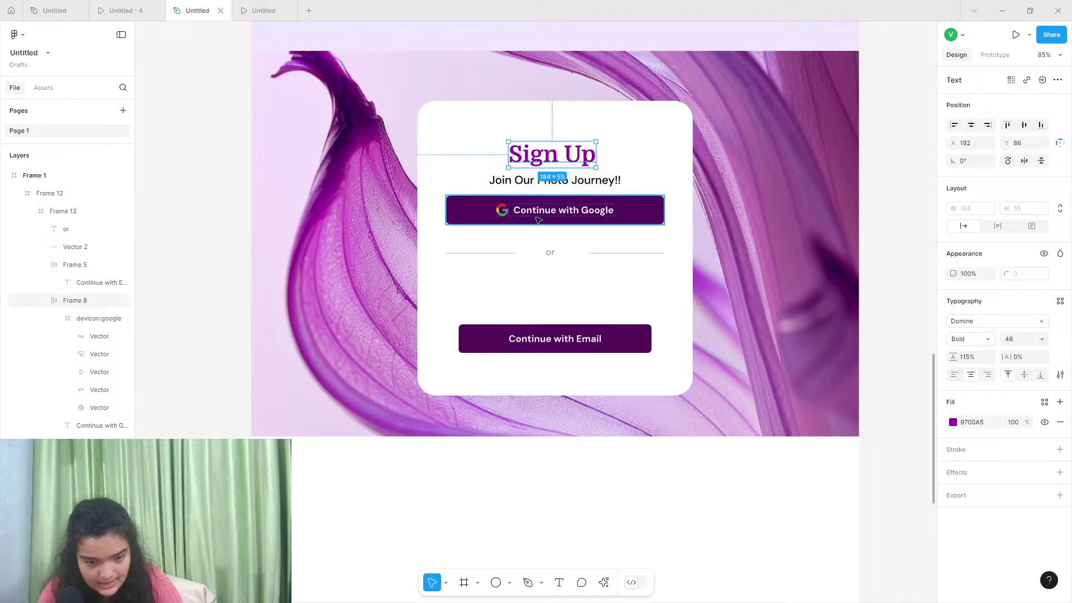
Duplicate the "Continue with Google" button below the divider and delete the Google icon from the copy
left_click(489, 202)
left_click_drag(488, 202, 503, 299)
double_click(504, 299)
key("Delete")
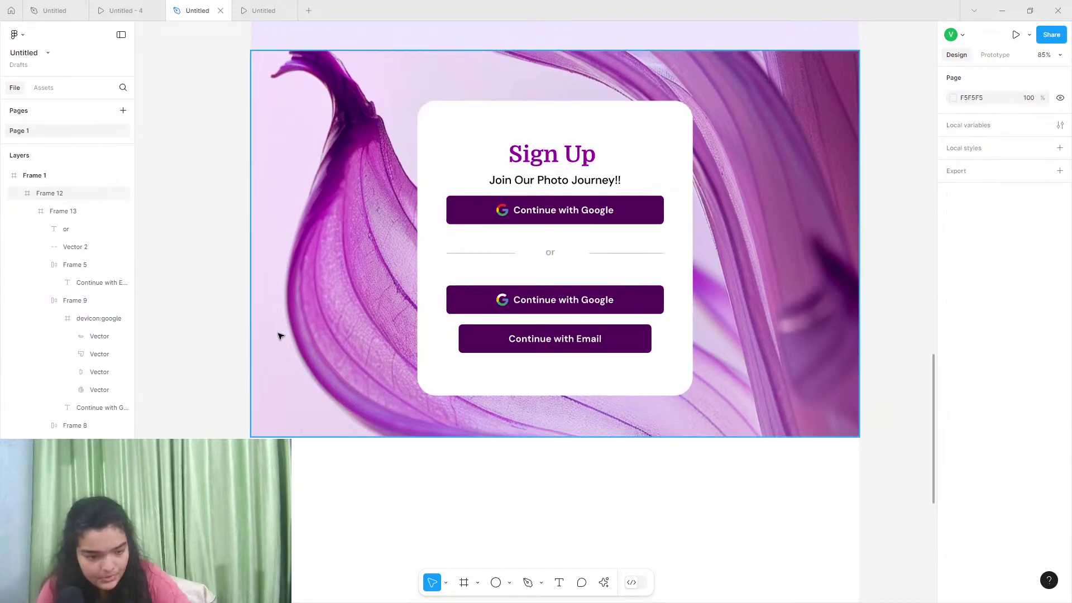
left_click(95, 321)
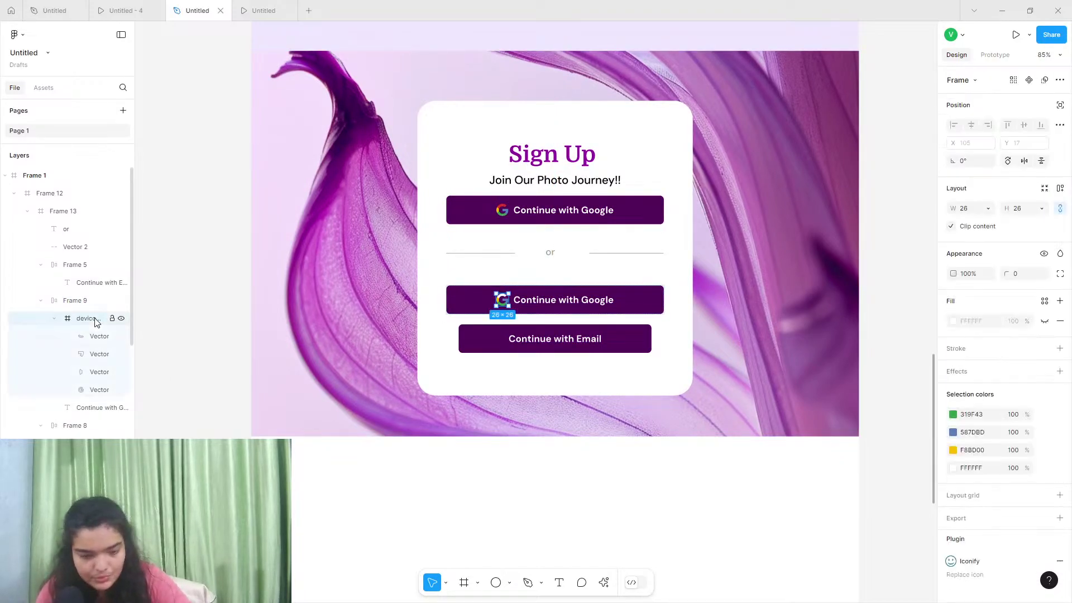
key("Delete")
Change the duplicated button's label to "Enter your email"
left_click(539, 299)
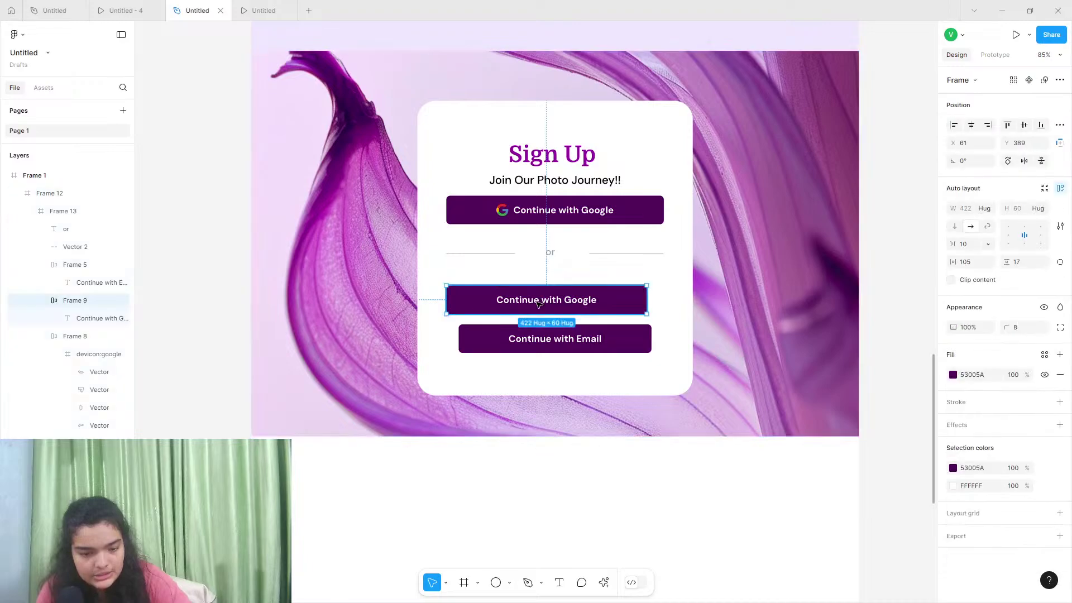
double_click(539, 300)
double_click(539, 300)
type("E")
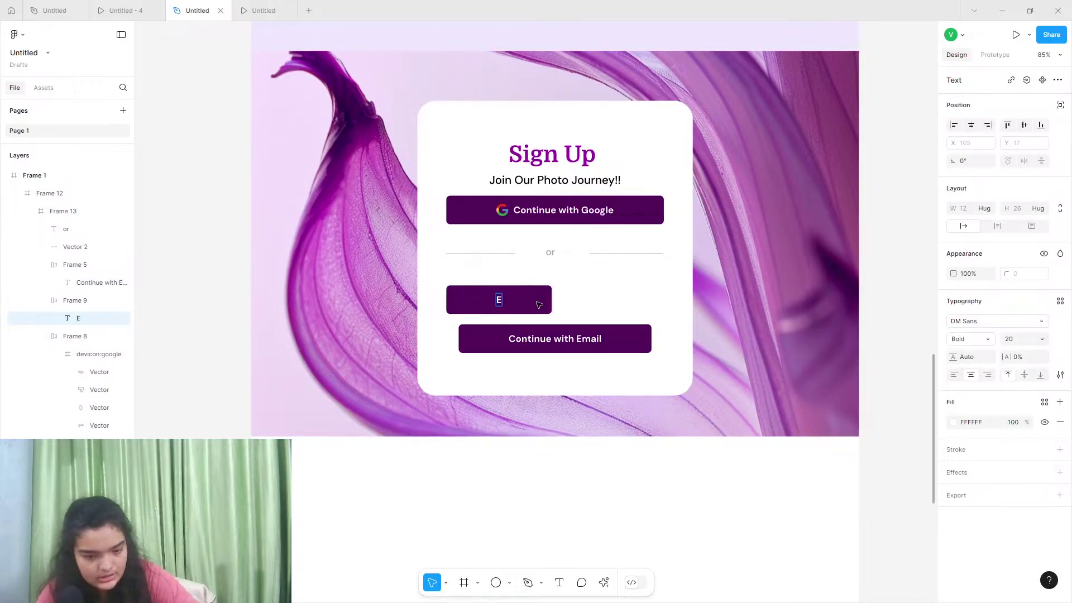
type("nter")
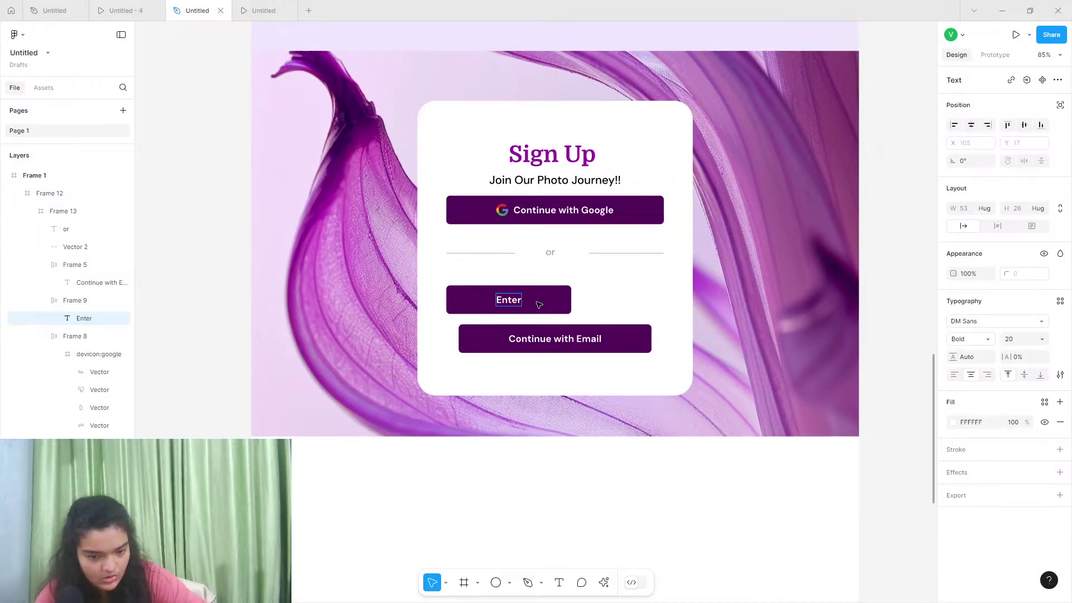
type(" your em")
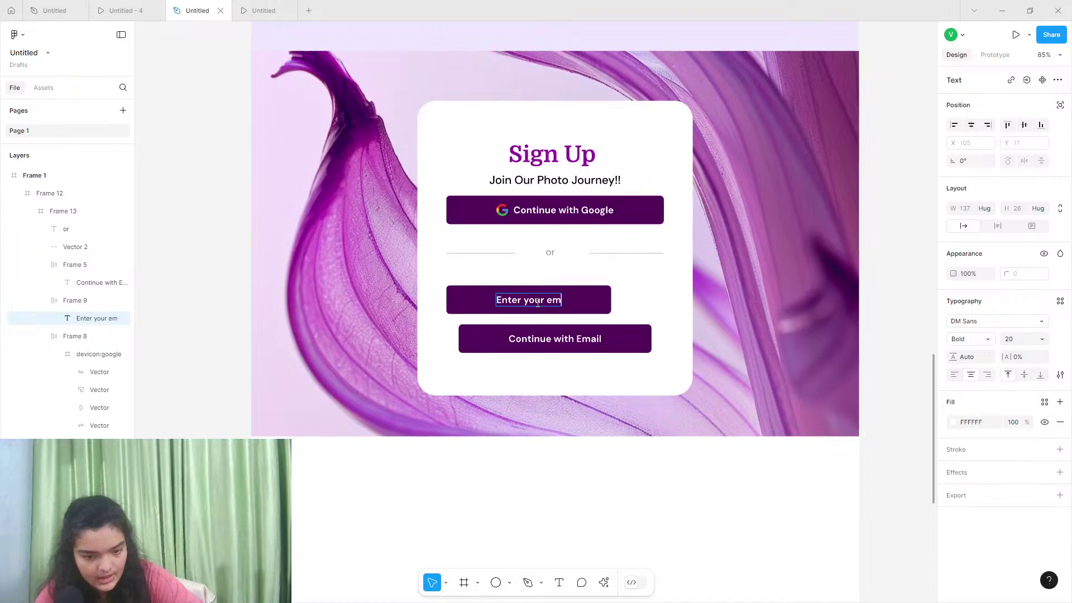
type("ail")
key("Escape")
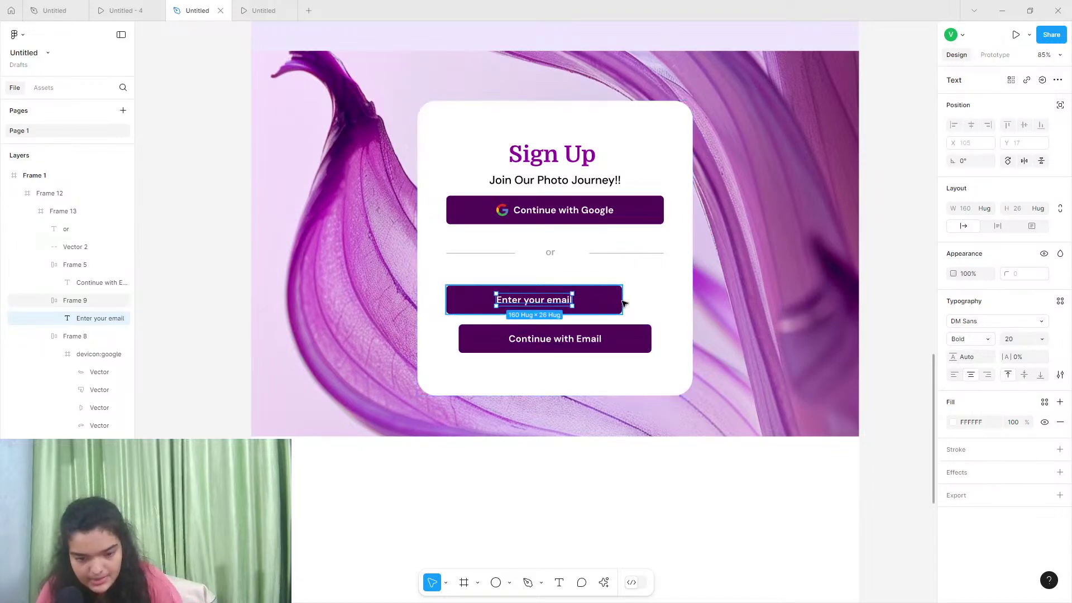
Resize the "Enter your email" field and the "Continue with Email" button to a width of 458, aligned with the Google button's edges
key("Escape")
left_click_drag(624, 300, 665, 298)
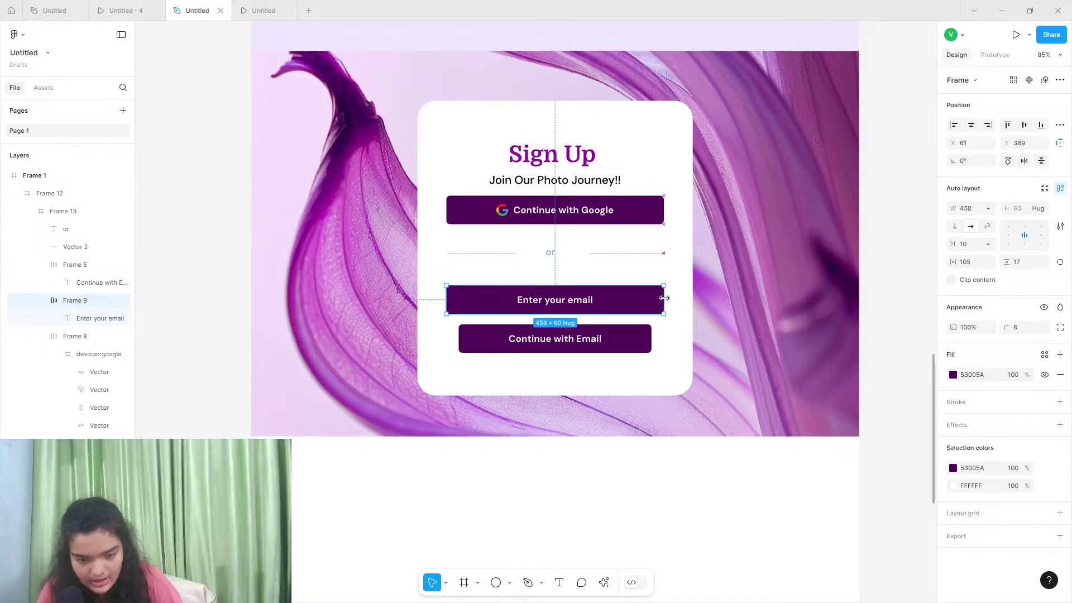
left_click(474, 337)
left_click_drag(458, 337, 446, 337)
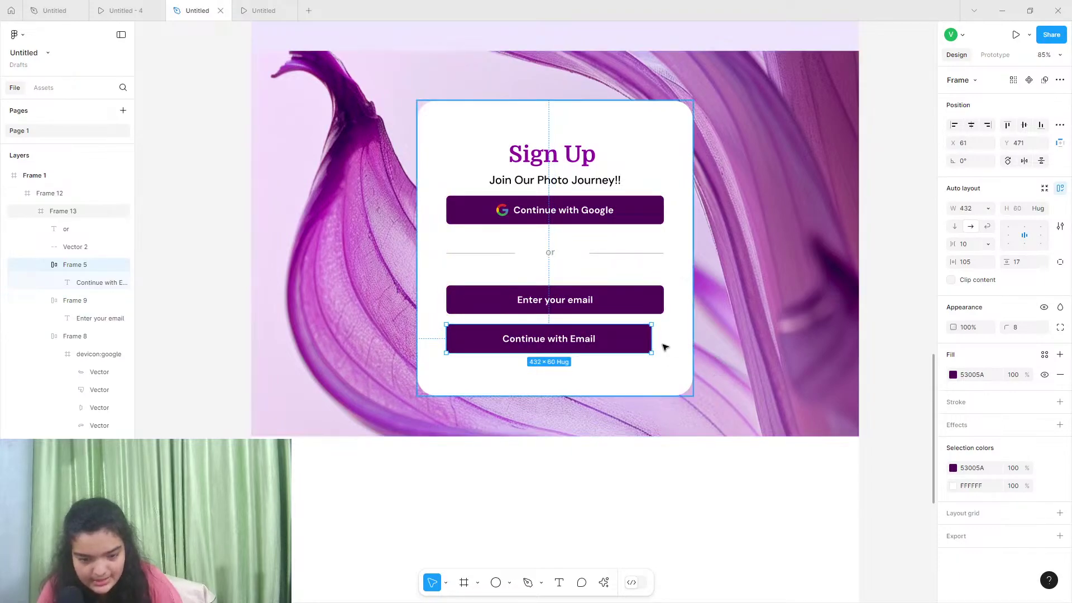
left_click_drag(651, 338, 663, 337)
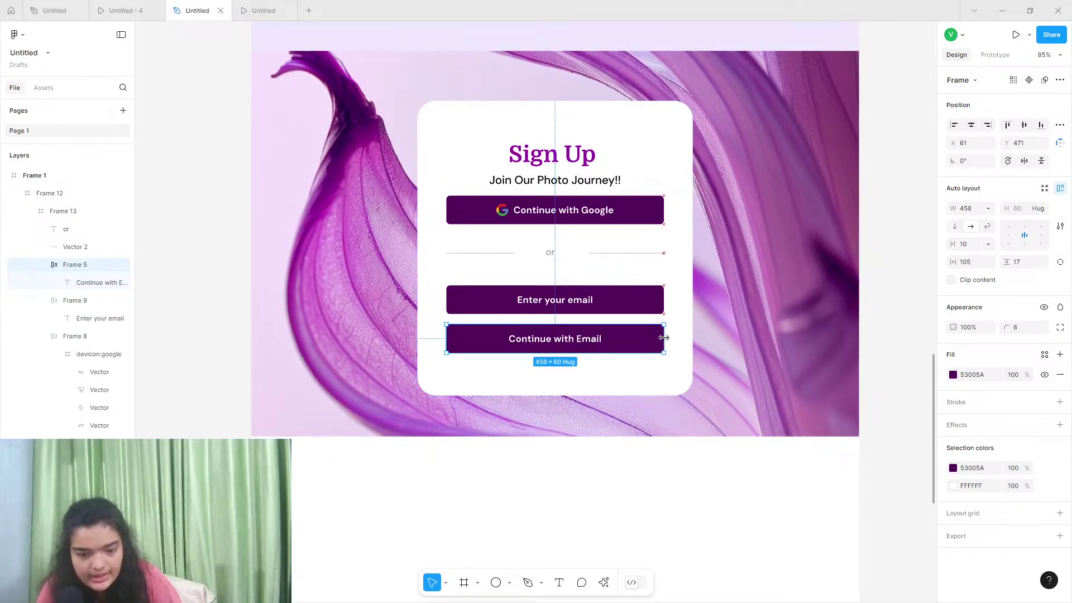
Change the "Enter your email" field's fill to a light purple of about E7BFEB
left_click(633, 306)
left_click(953, 374)
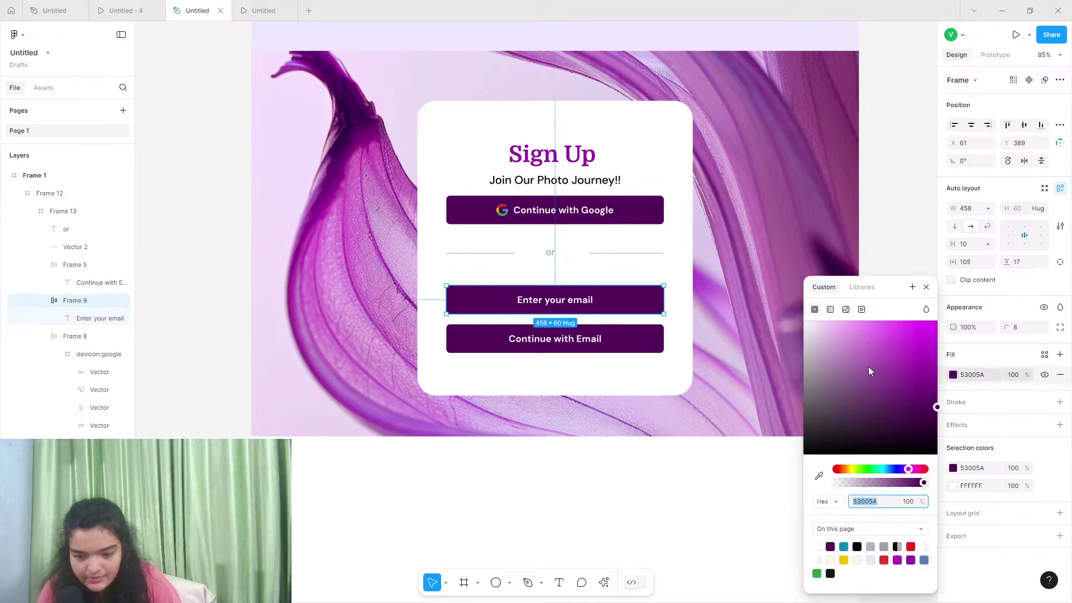
left_click_drag(868, 367, 829, 333)
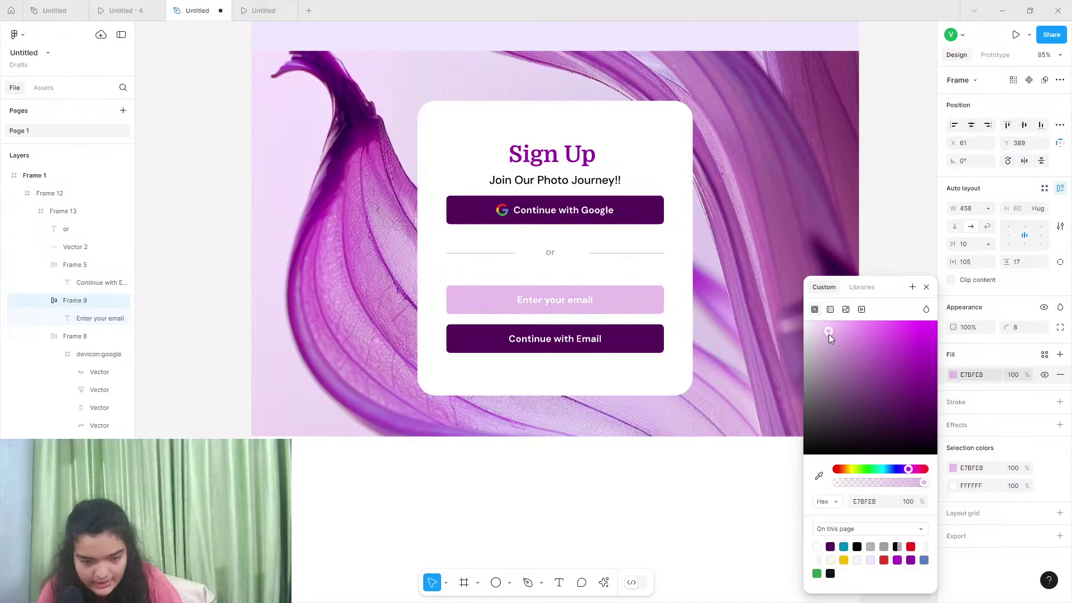
Set the "Enter your email" text's fill to the page's purple 9700A5
left_click(561, 302)
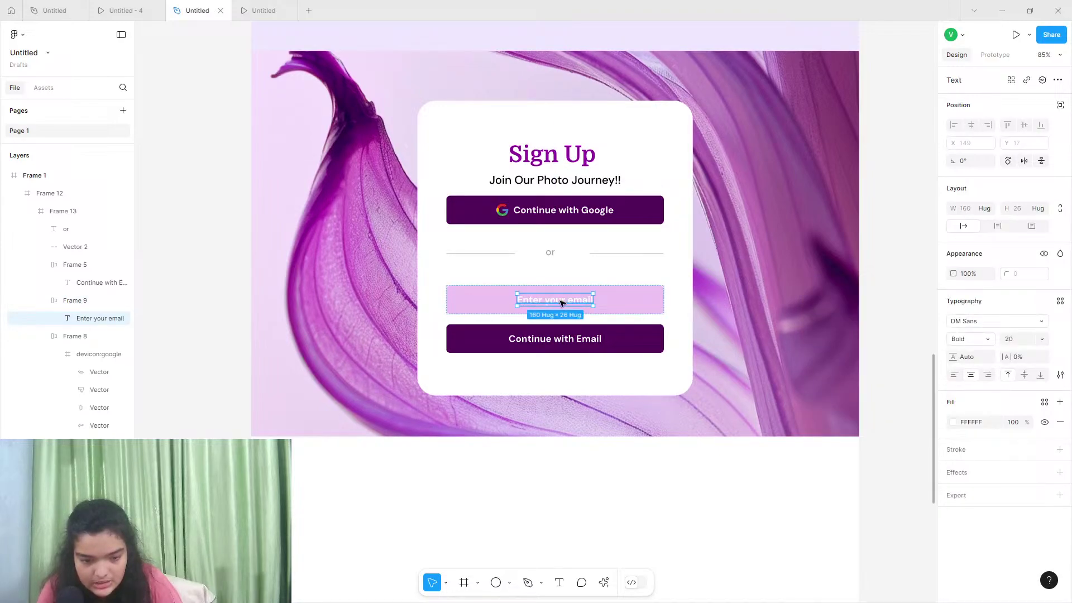
left_click(953, 422)
left_click_drag(908, 425, 804, 382)
left_click(924, 560)
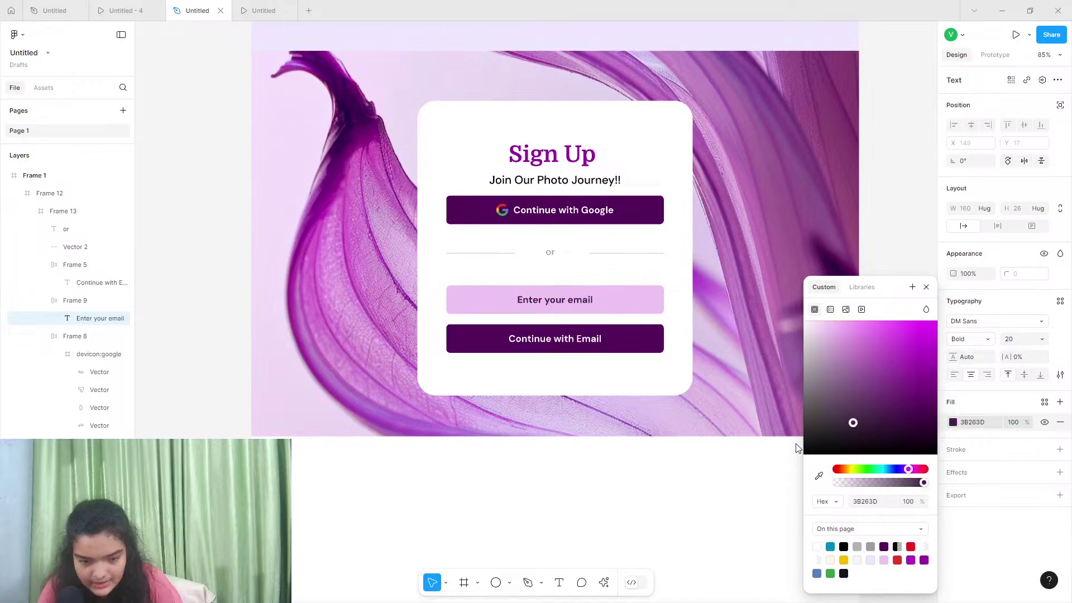
left_click_drag(849, 421, 885, 454)
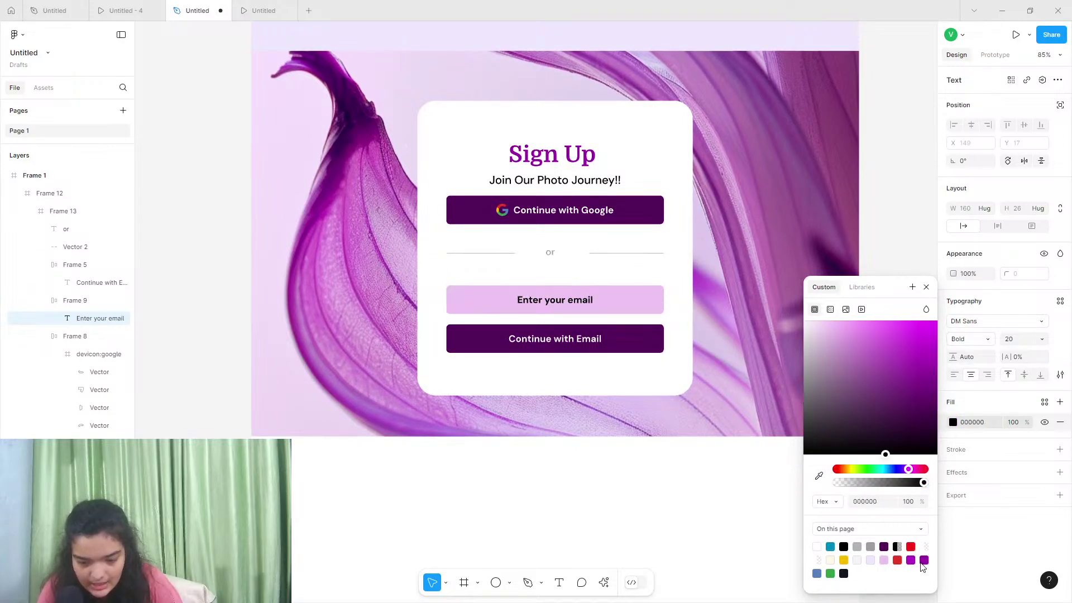
left_click(924, 560)
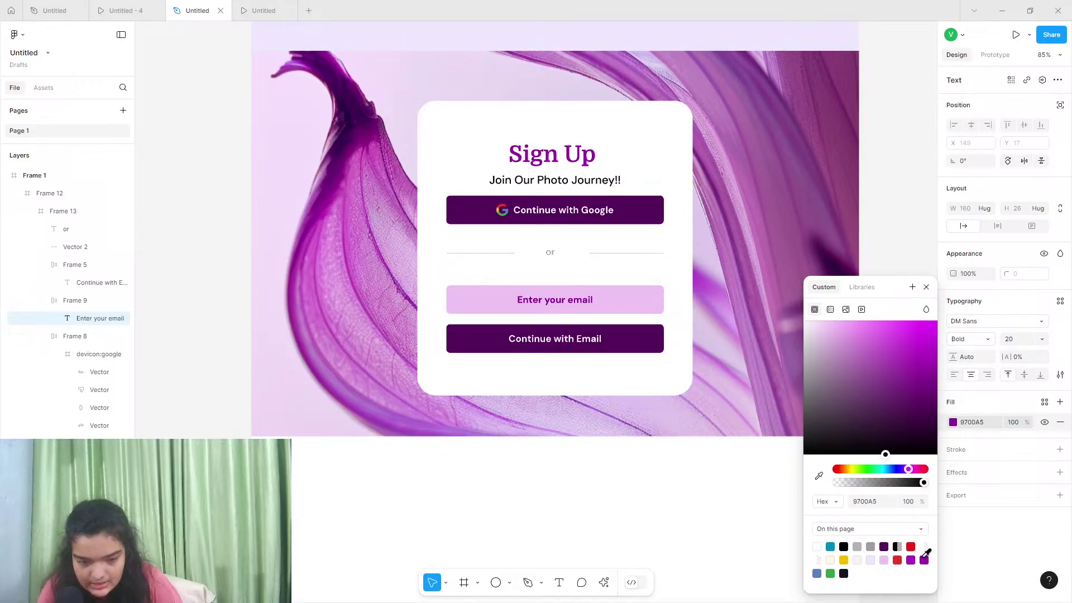
Change the "Enter your email" text's font weight to SemiBold
left_click(965, 341)
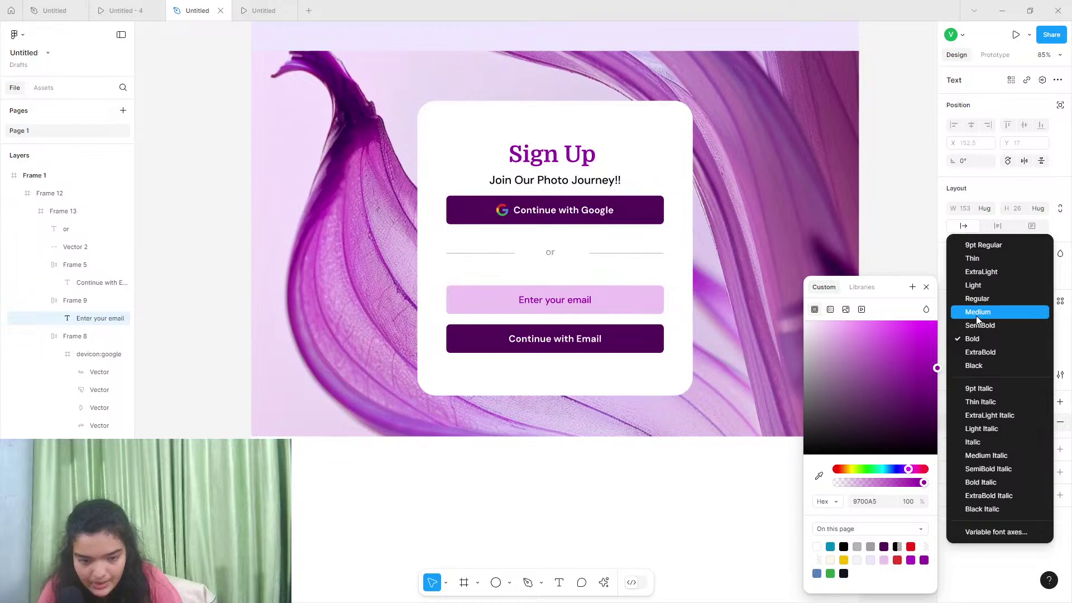
left_click(976, 314)
left_click(975, 339)
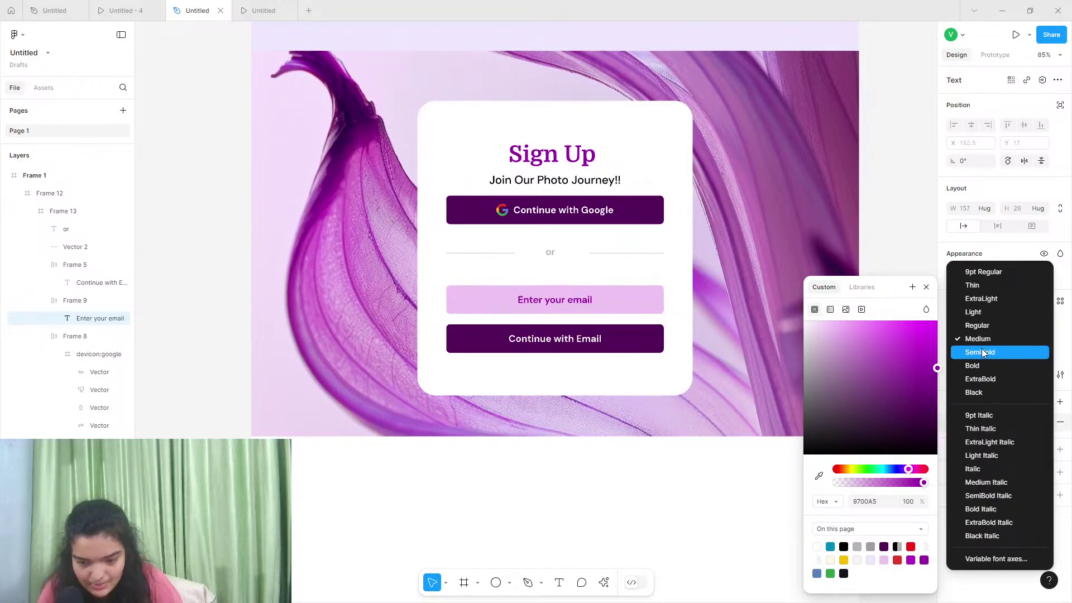
left_click(982, 352)
Insert a text-cursor bar "|" and a space in front of "Enter your email" in the email field
double_click(533, 302)
left_click(534, 302)
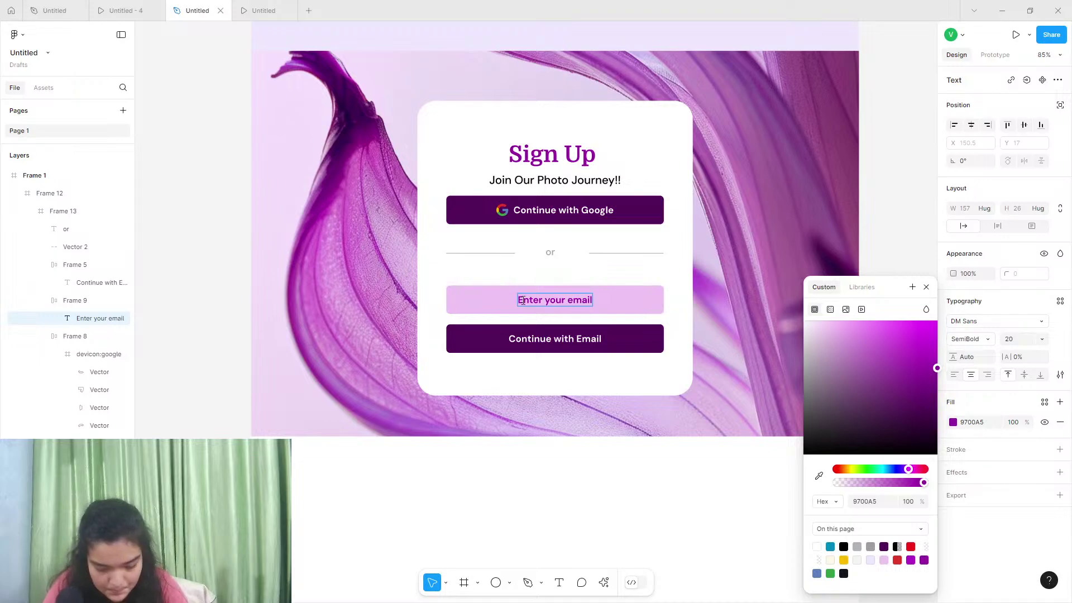
type("I")
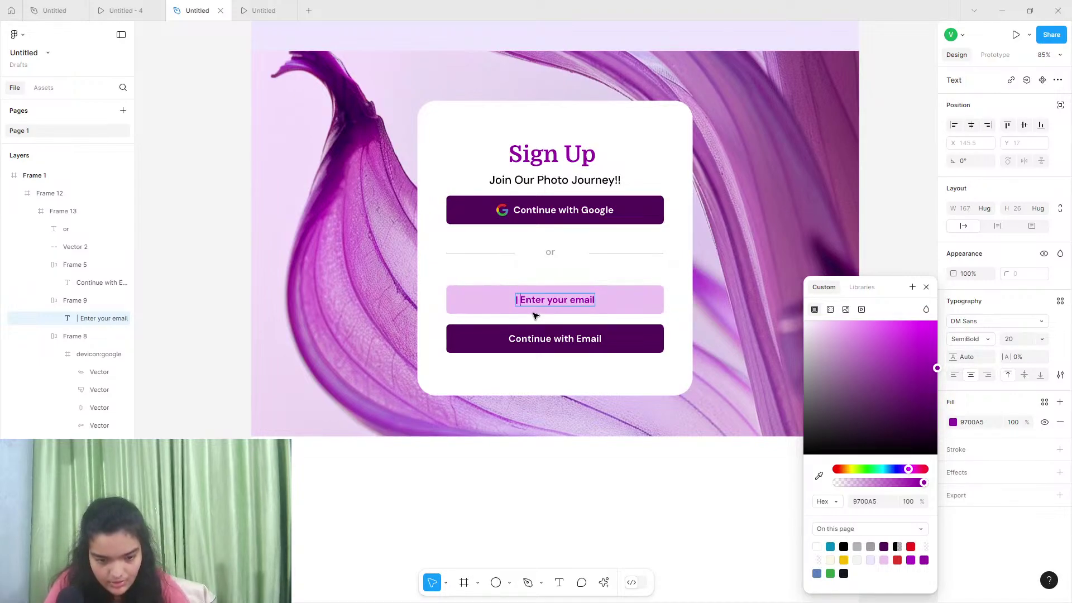
key("Escape")
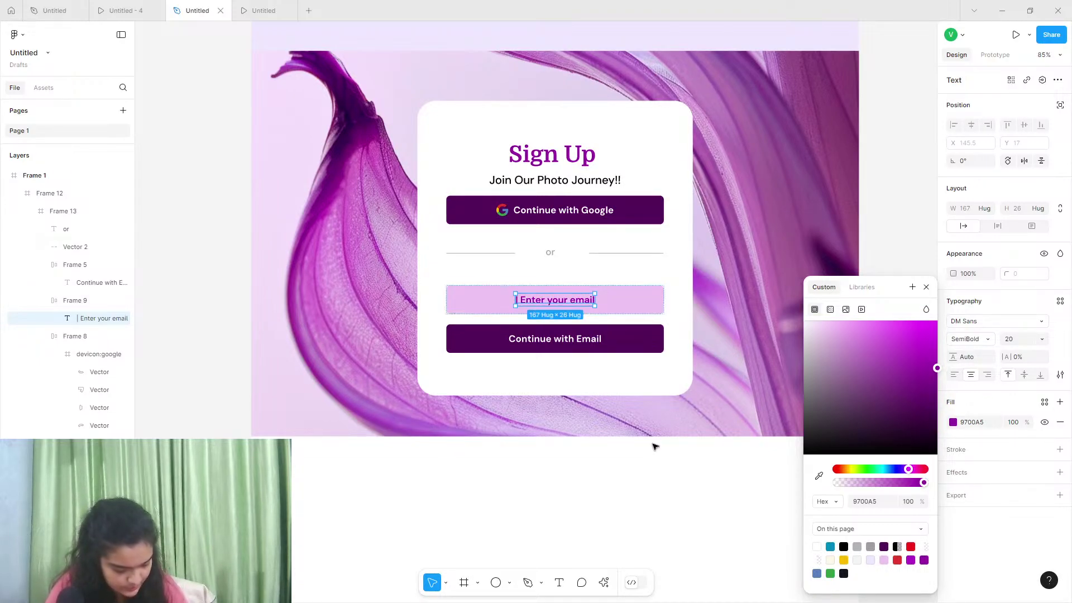
left_click(725, 462)
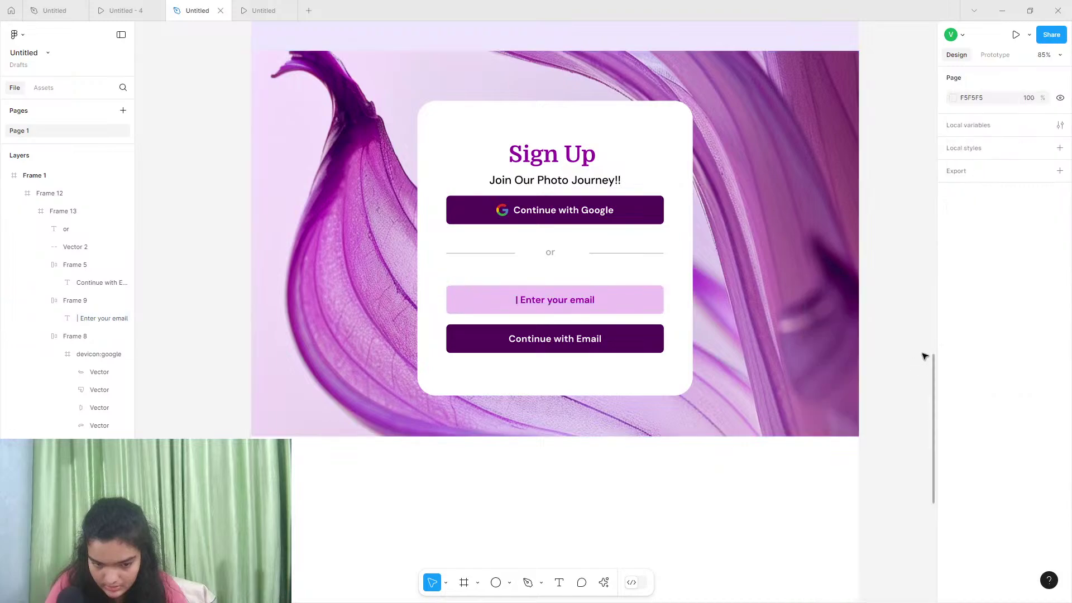
Try to move the "| Enter your email" text towards the left edge of its field
left_click(581, 302)
left_click(581, 302)
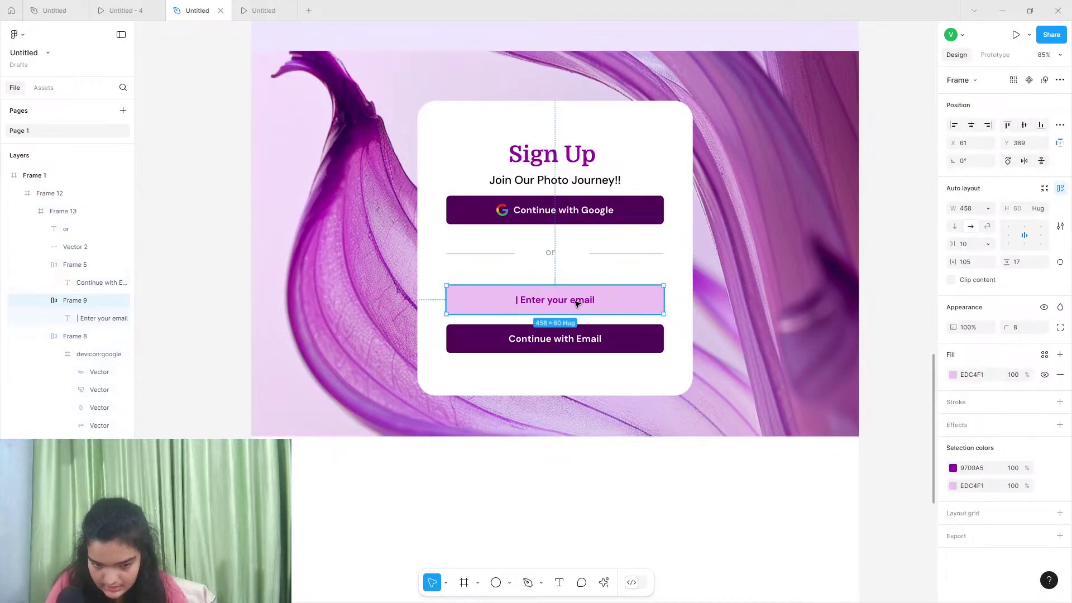
left_click(583, 303)
left_click_drag(584, 304, 525, 304)
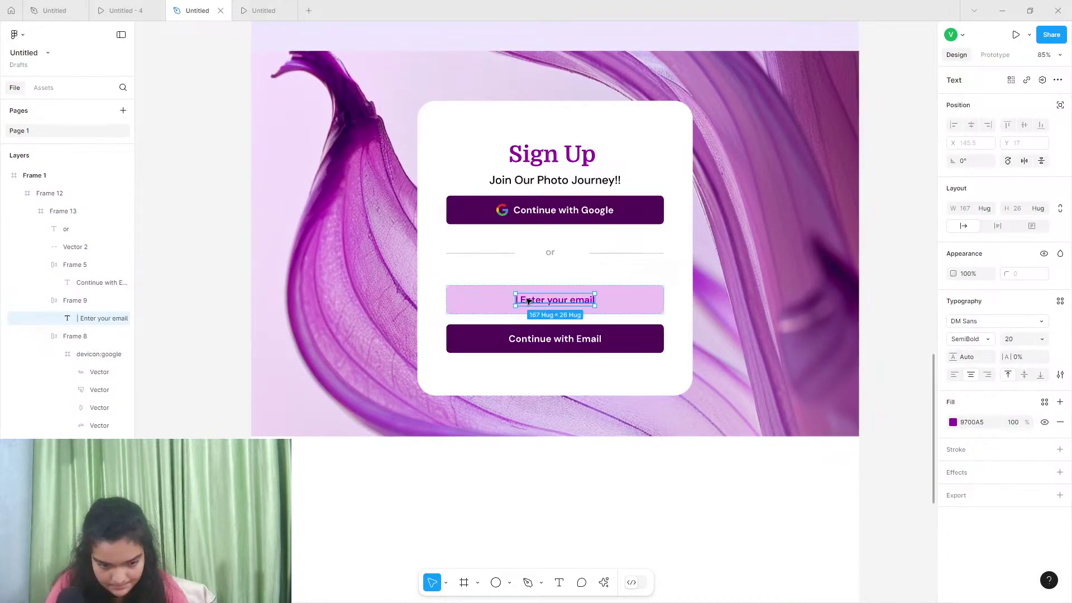
left_click(706, 314)
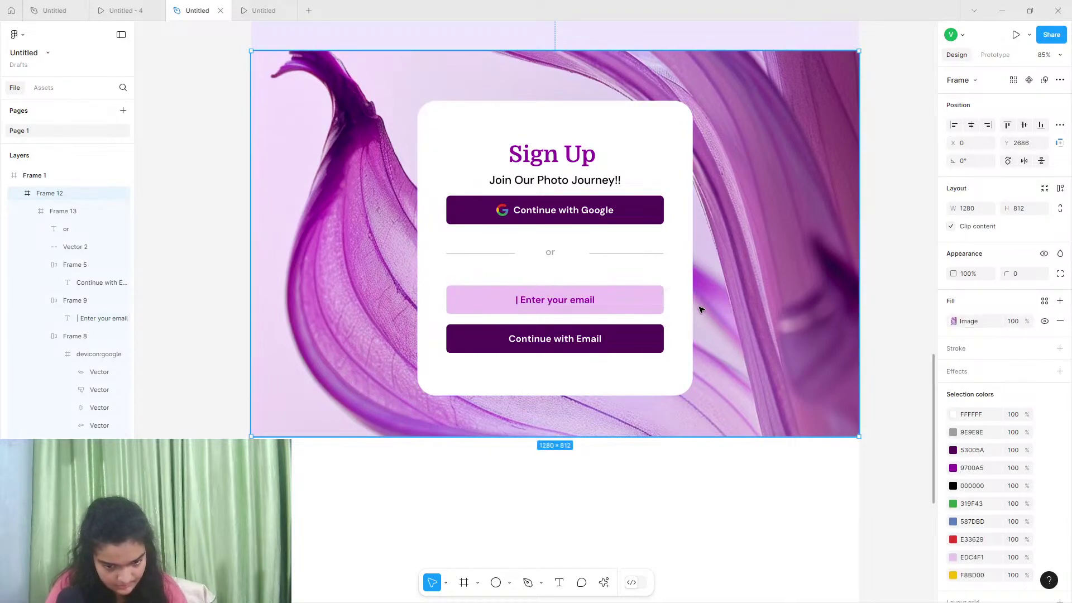
Set the "| Enter your email" text's alignment to left
left_click(595, 312)
left_click(581, 304)
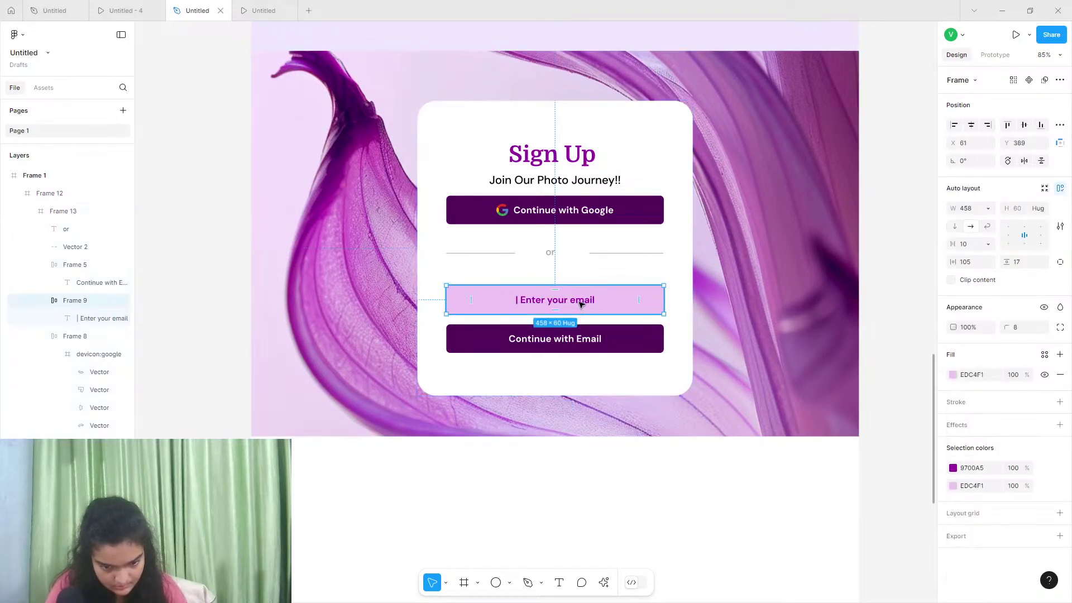
double_click(584, 302)
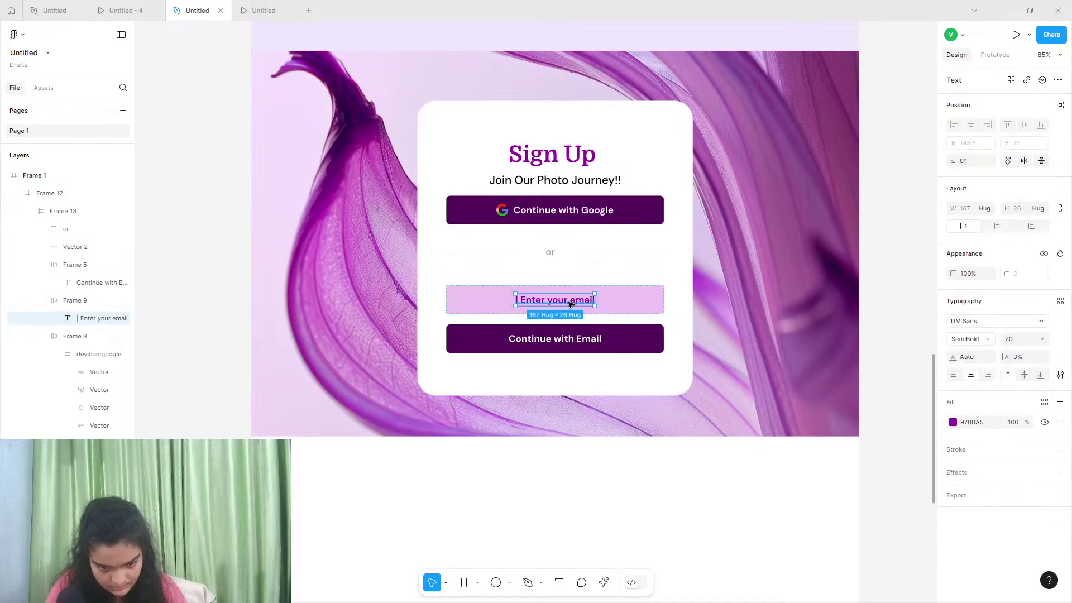
key("alt+a")
key("alt+h")
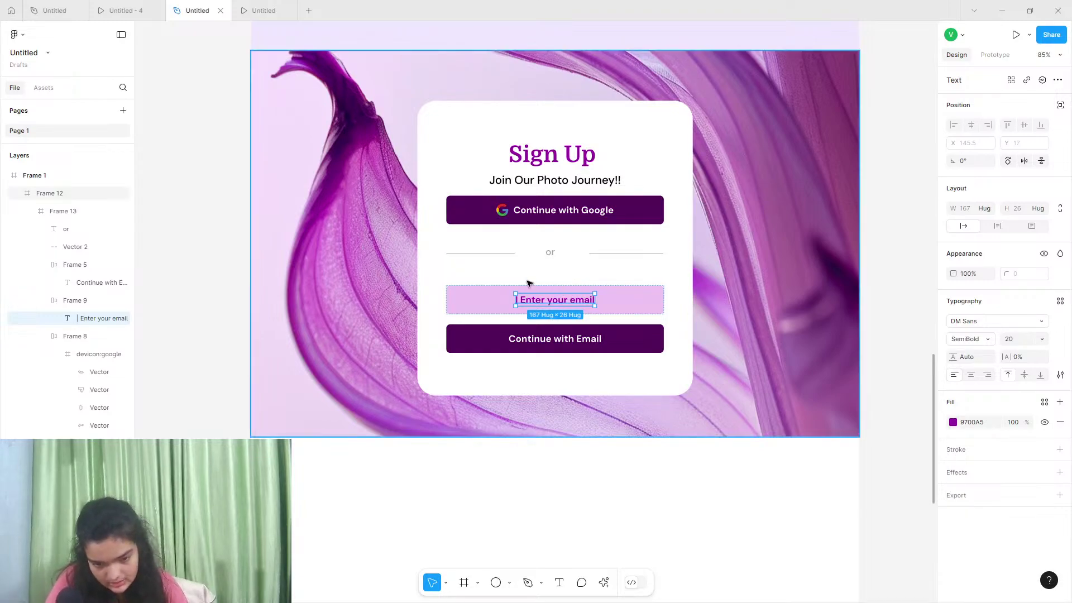
Duplicate the "| Enter your email" text to just above the field at about X 72, Y 353, and consult the reference prototype
left_click_drag(559, 306, 467, 274)
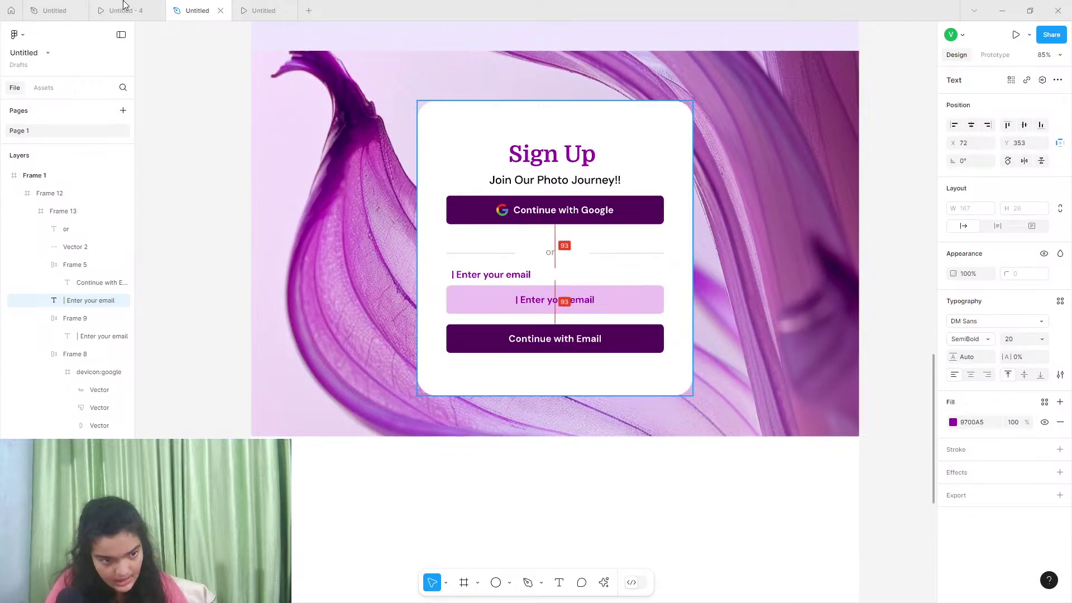
left_click(123, 10)
left_click(193, 10)
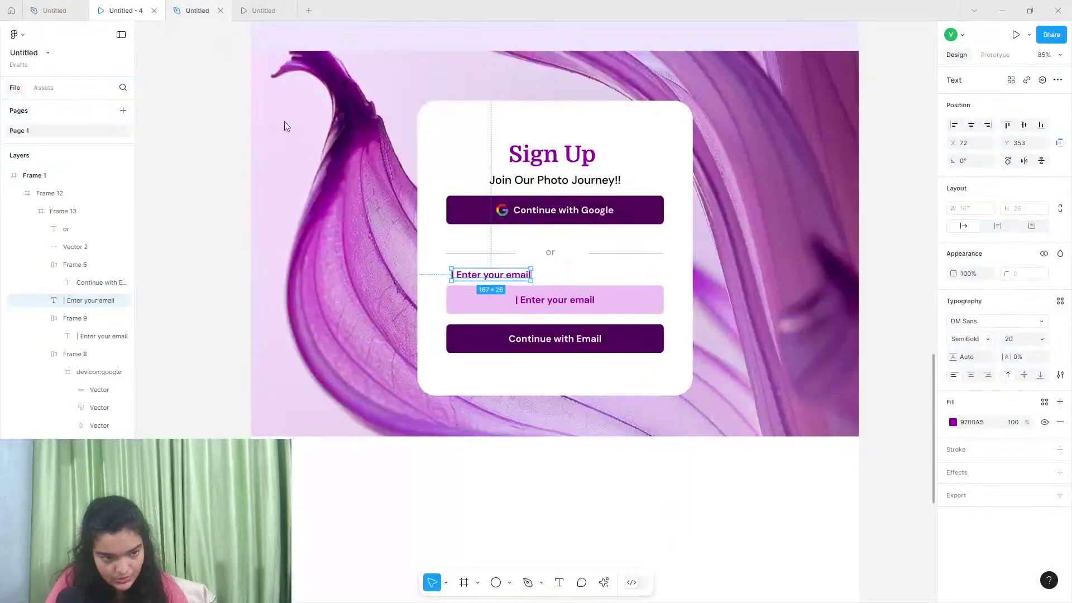
Remove the leading bar from the label above the field so that it reads "Enter your email"
double_click(467, 275)
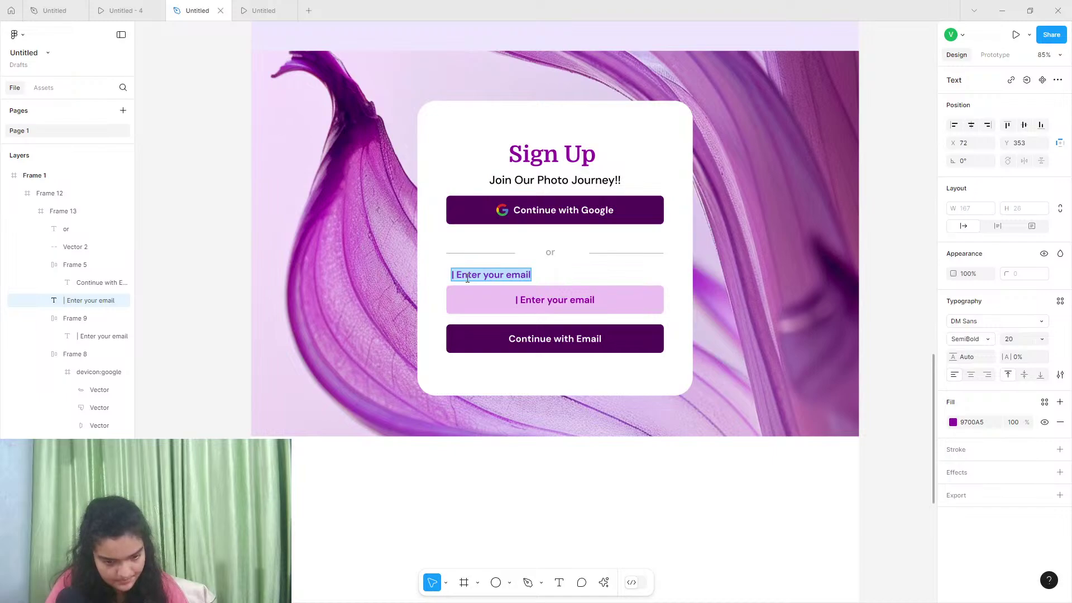
type("En")
key("ctrl+z")
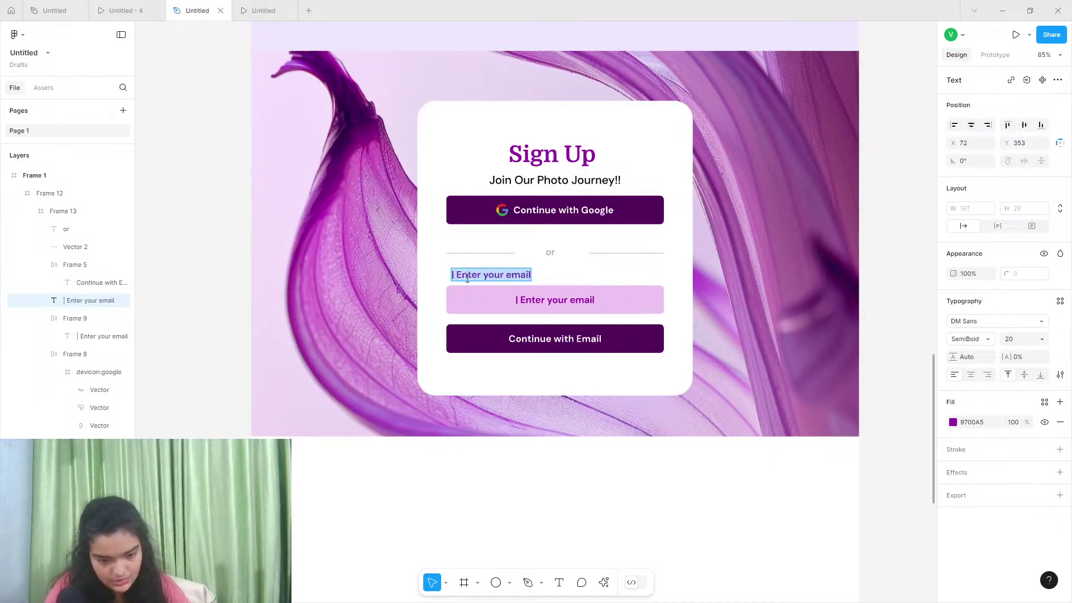
left_click(457, 275)
key("BackSpace")
key("BackSpace")
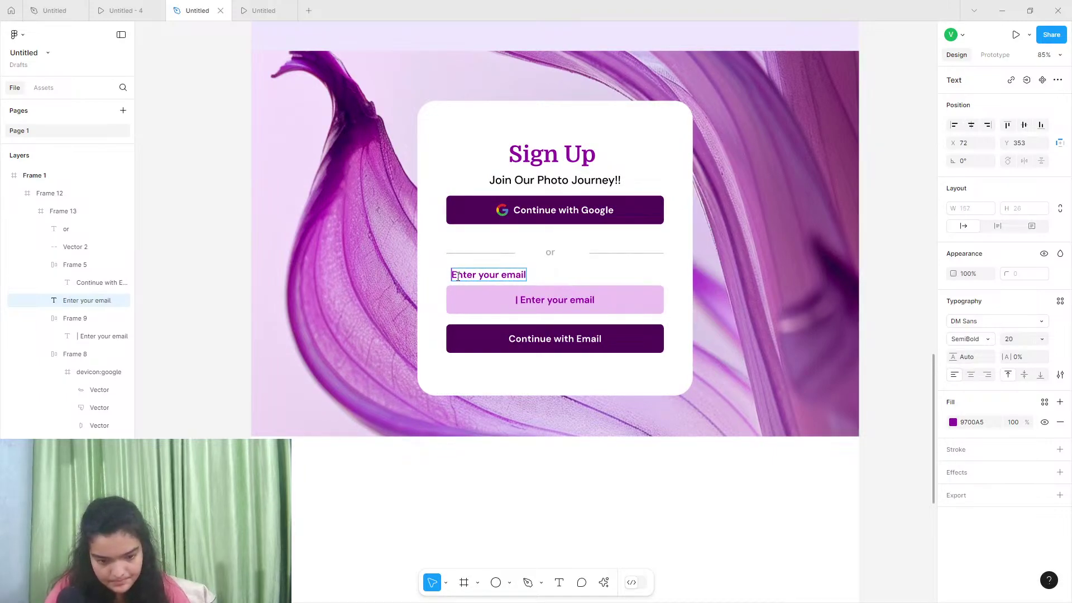
Take the field's inner text out of the auto layout flow and move it to the field's left side at X 10, Y 17
double_click(532, 299)
key("Escape")
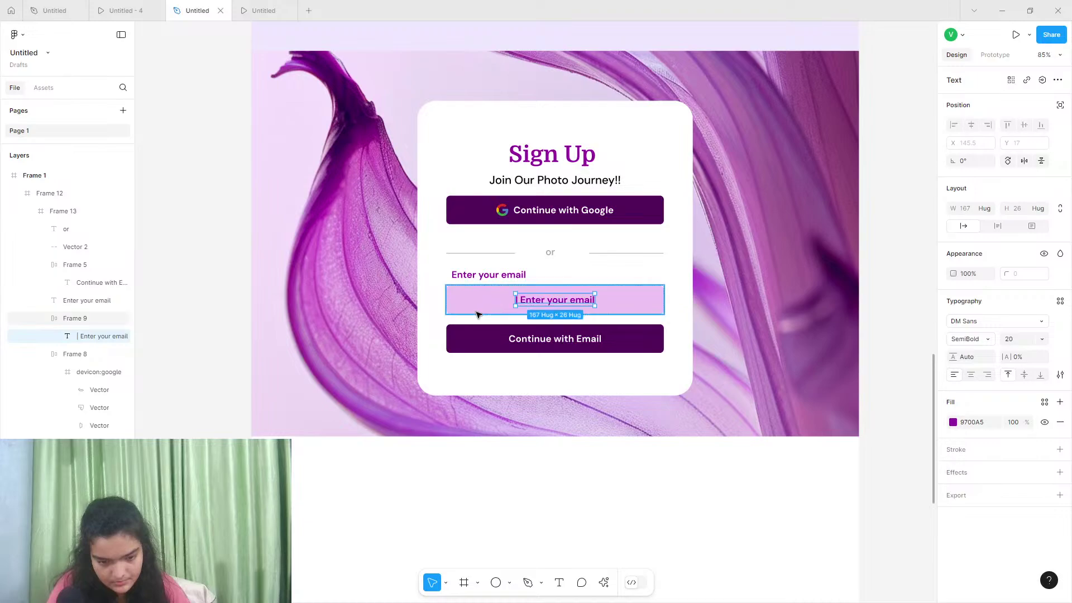
left_click(1060, 105)
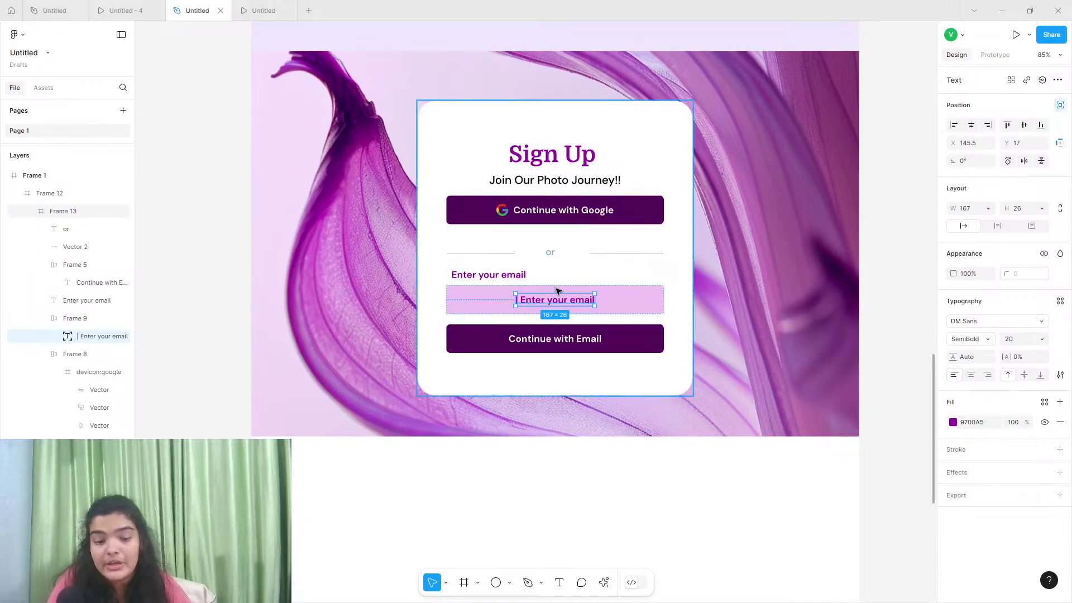
left_click_drag(550, 304, 474, 292)
left_click(475, 258)
left_click(472, 300)
left_click(474, 300)
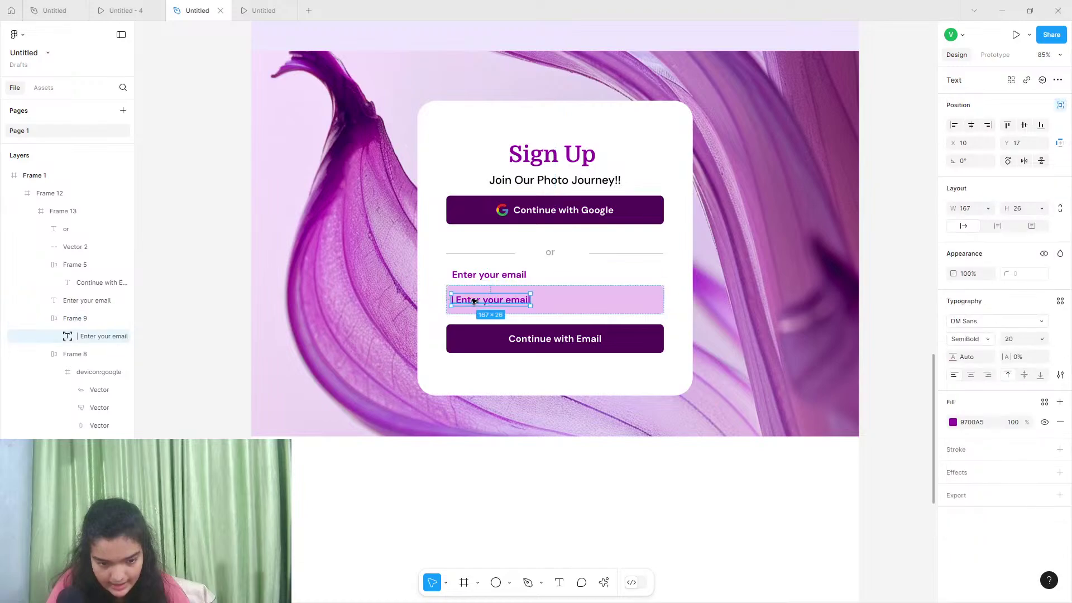
Replace the text inside the light purple field with "email"
double_click(474, 300)
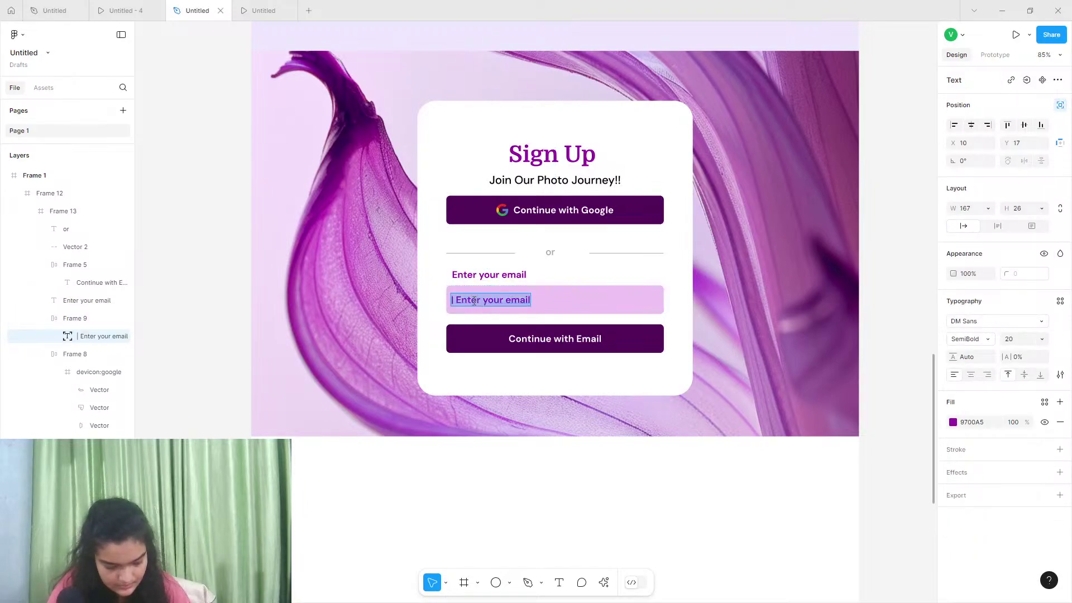
type("emaail")
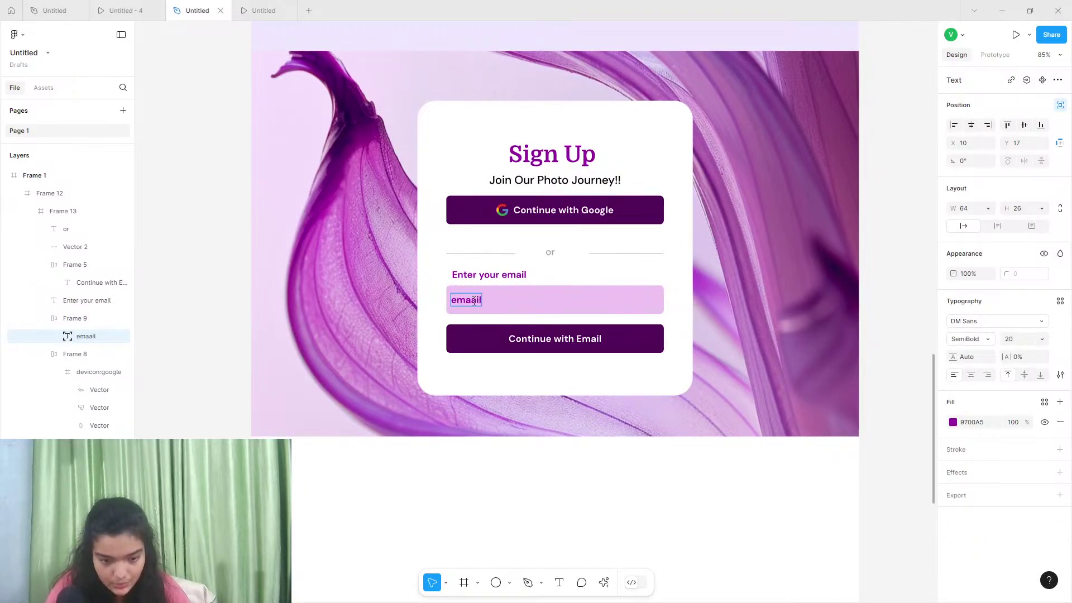
left_click(474, 301)
key("BackSpace")
key("Escape")
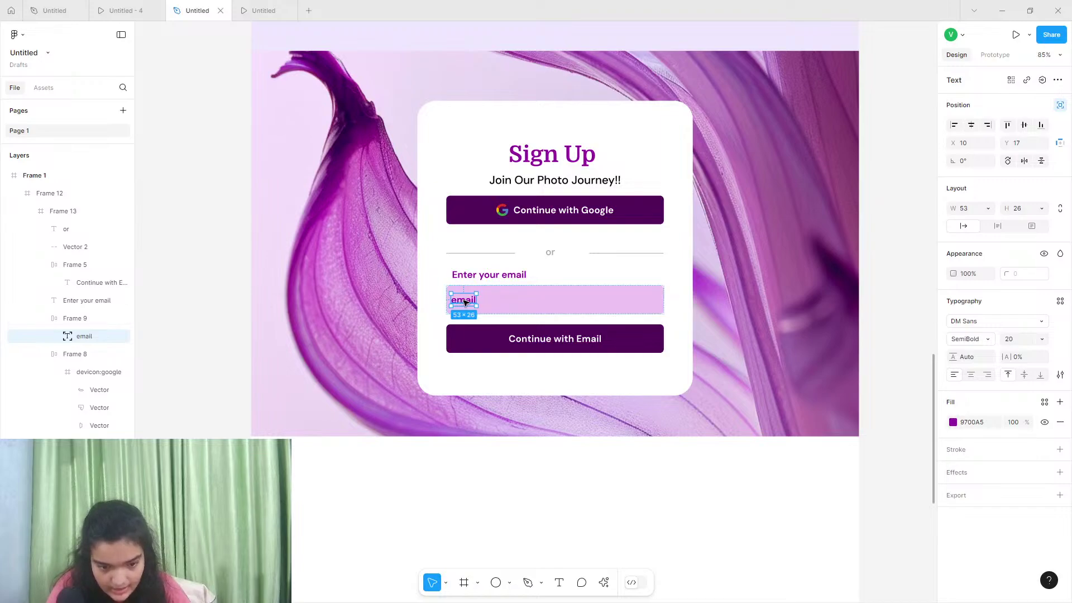
Shift the "email" placeholder to X 12 in its field and change its fill to a lighter purple, B36DB9
left_click_drag(456, 302, 474, 306)
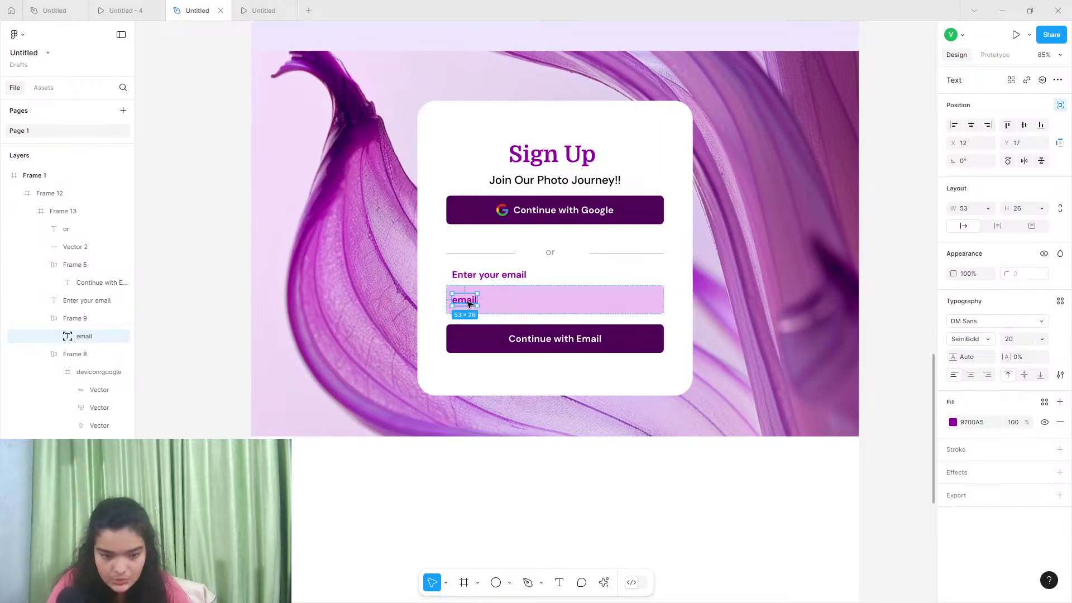
left_click(953, 423)
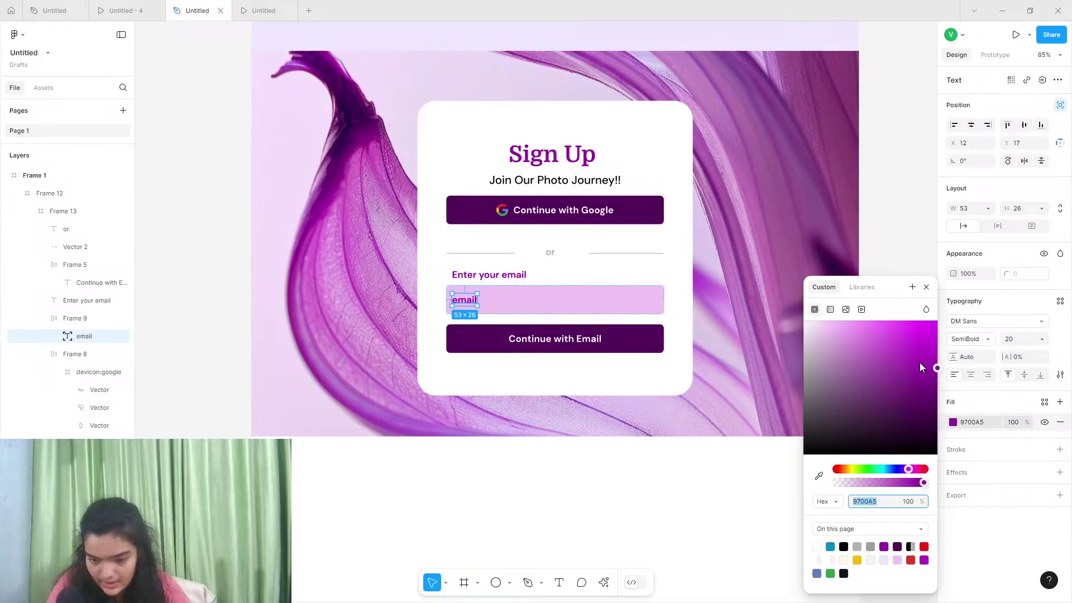
left_click_drag(919, 363, 859, 358)
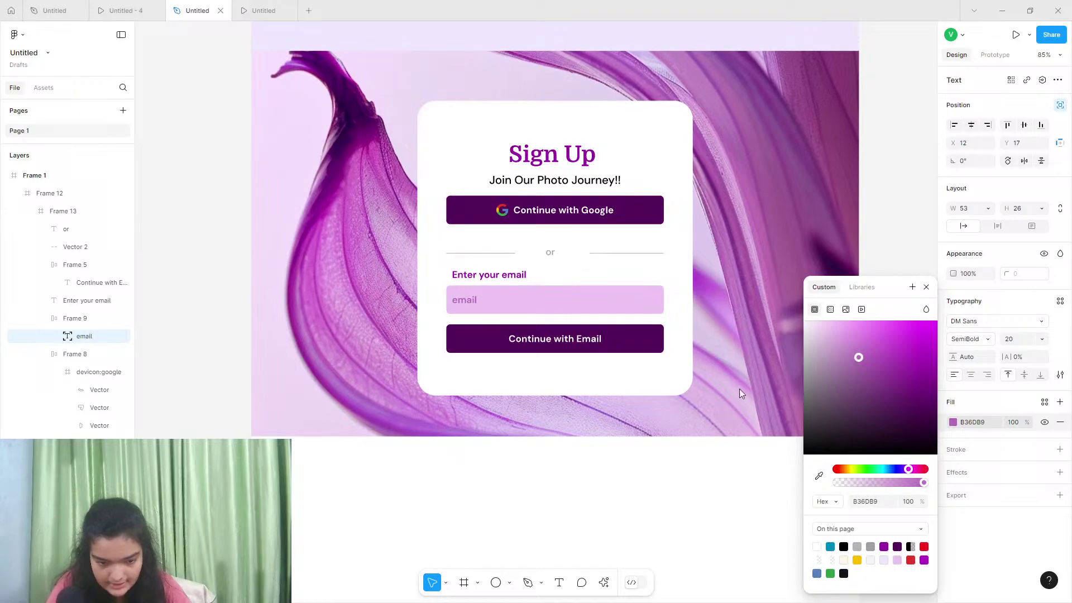
Duplicate the "Enter your email" label to below the "Continue with Email" button at X 73, Y 550, and switch to the reference prototype
left_click(500, 273)
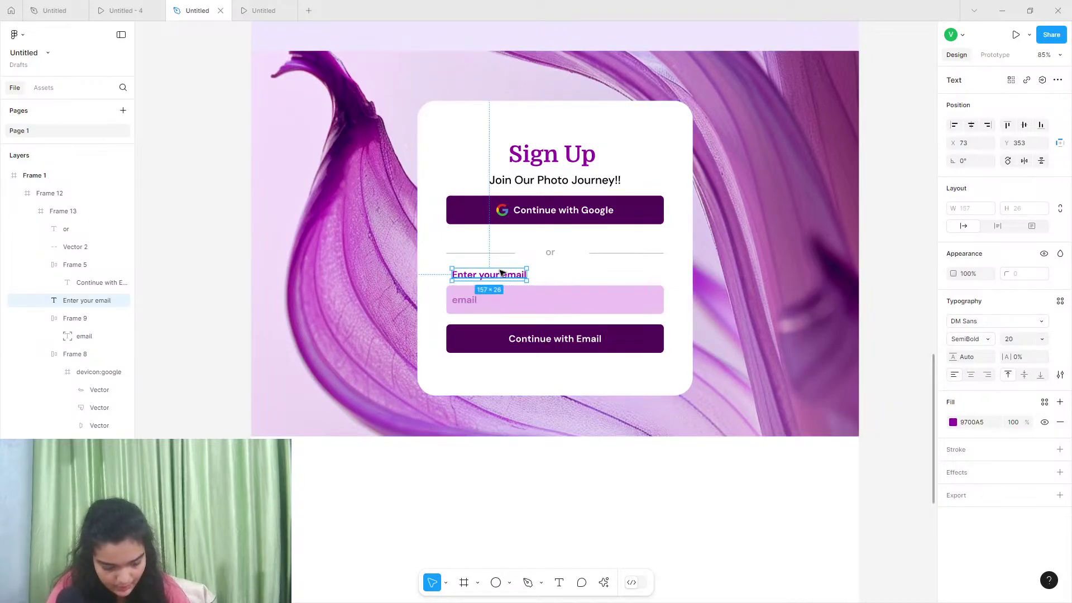
left_click_drag(501, 274, 500, 368)
left_click(122, 10)
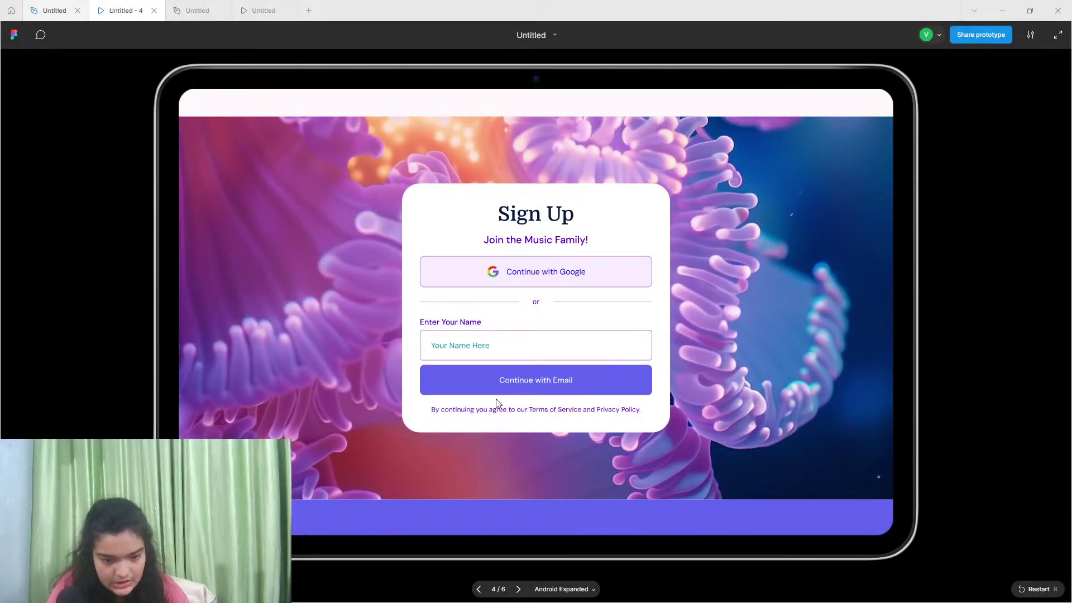
Copy the whole terms sentence under the "Continue with Email" button in the reference design file
key("ctrl+shift+Tab")
scroll(514, 390, "down", 10)
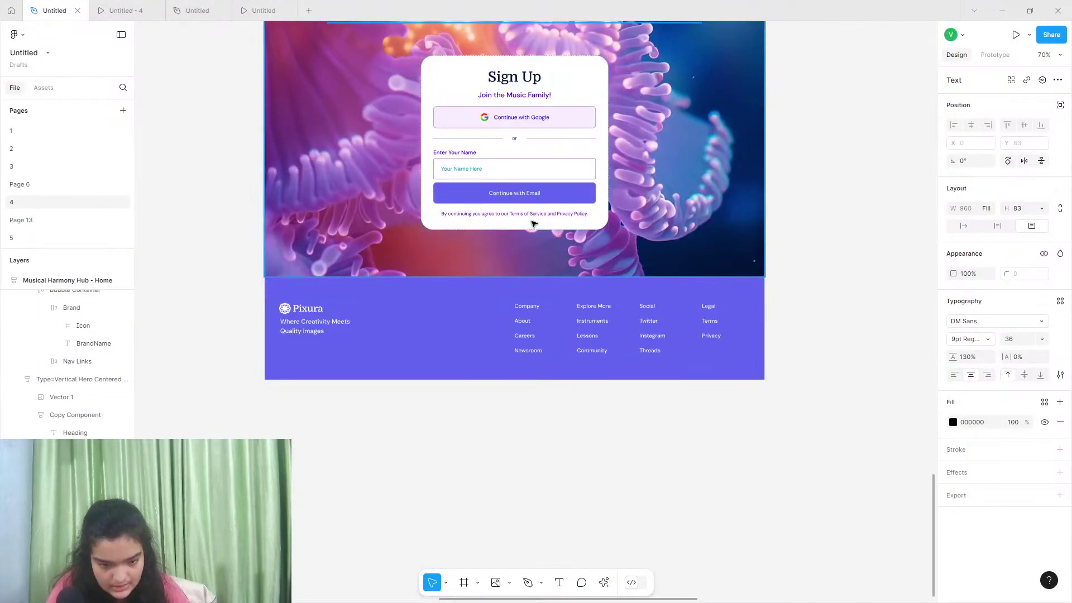
left_click(532, 217)
left_click(531, 218)
double_click(532, 217)
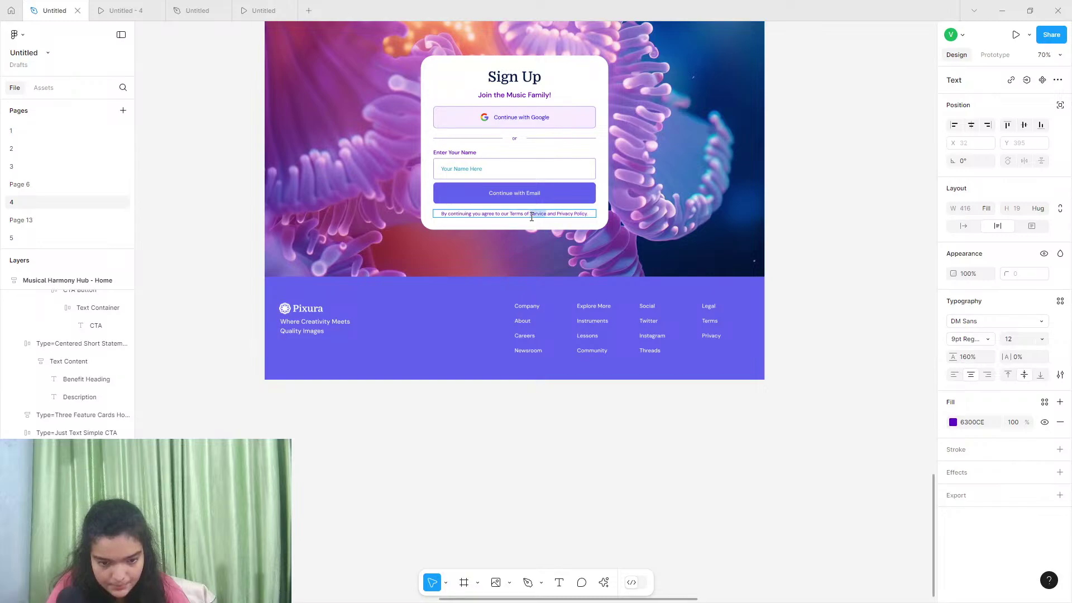
key("ctrl+a")
right_click(532, 217)
left_click(544, 223)
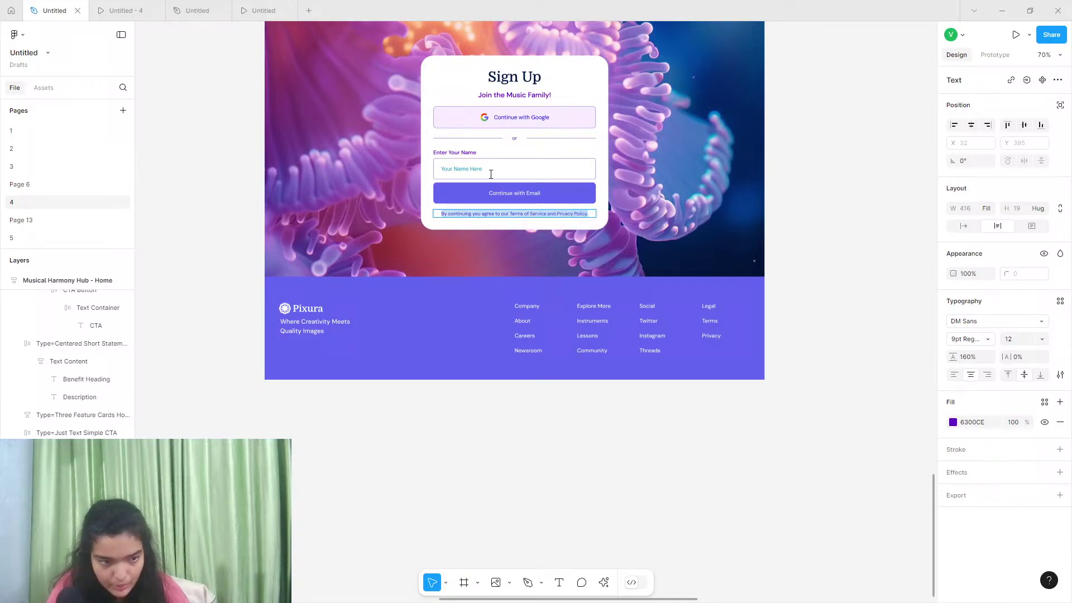
Replace the duplicated label below the photo site's email button with the copied terms sentence, matching the existing text style
left_click(212, 5)
double_click(472, 376)
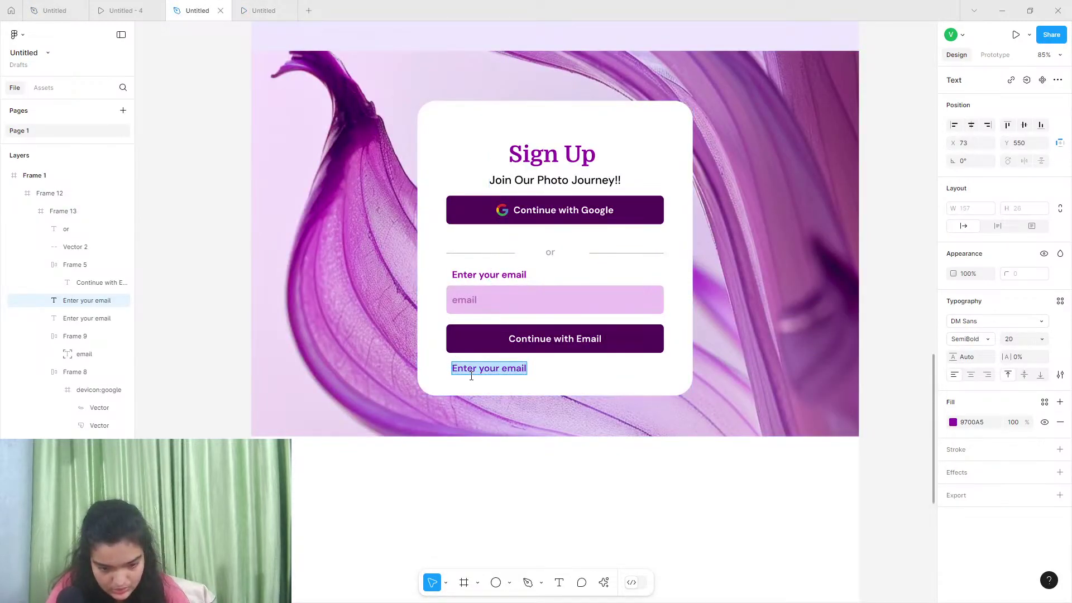
right_click(471, 376)
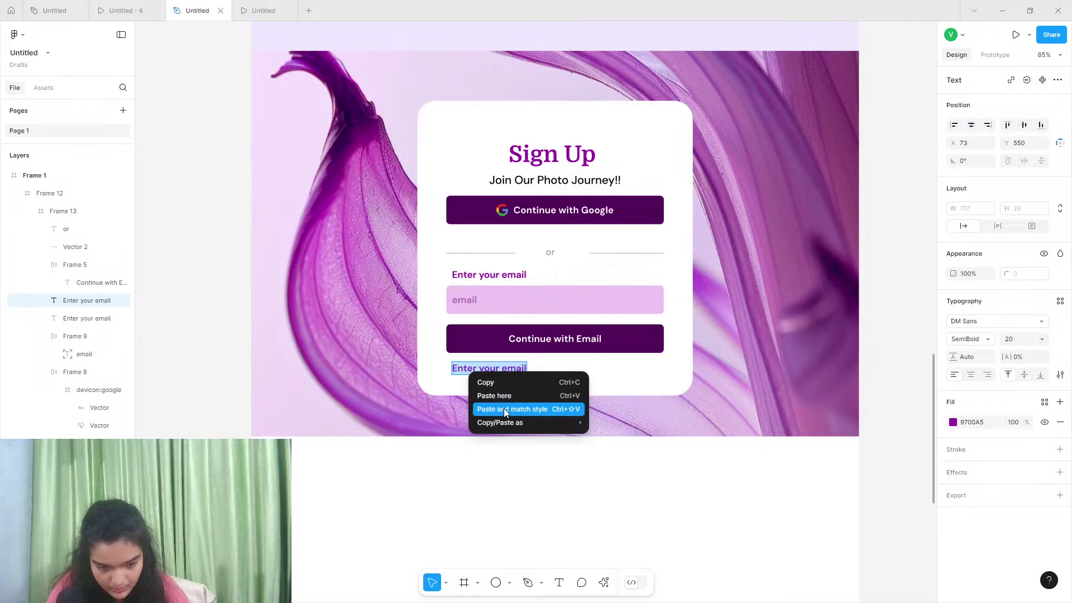
left_click(504, 410)
Set the terms sentence under the email button to font size 13 with the Medium weight
key("ctrl+a")
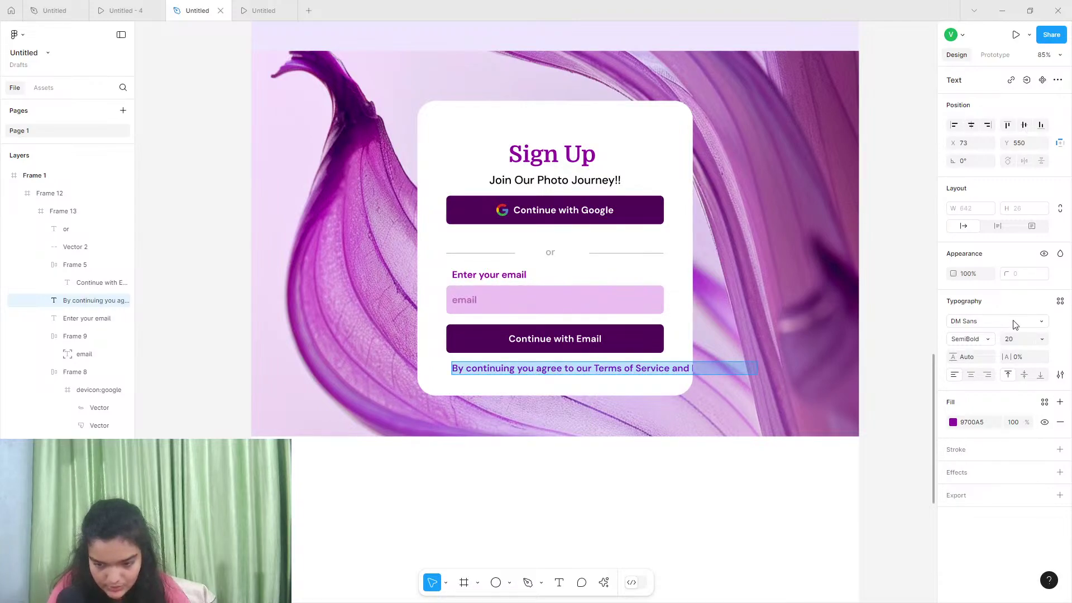
left_click(1040, 339)
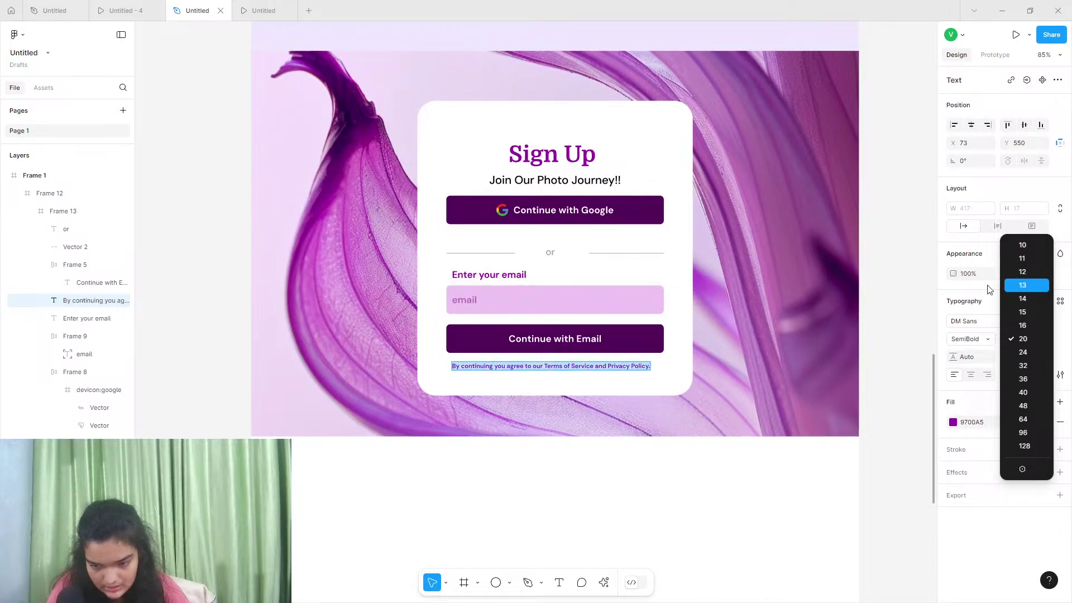
left_click(1028, 285)
left_click(960, 339)
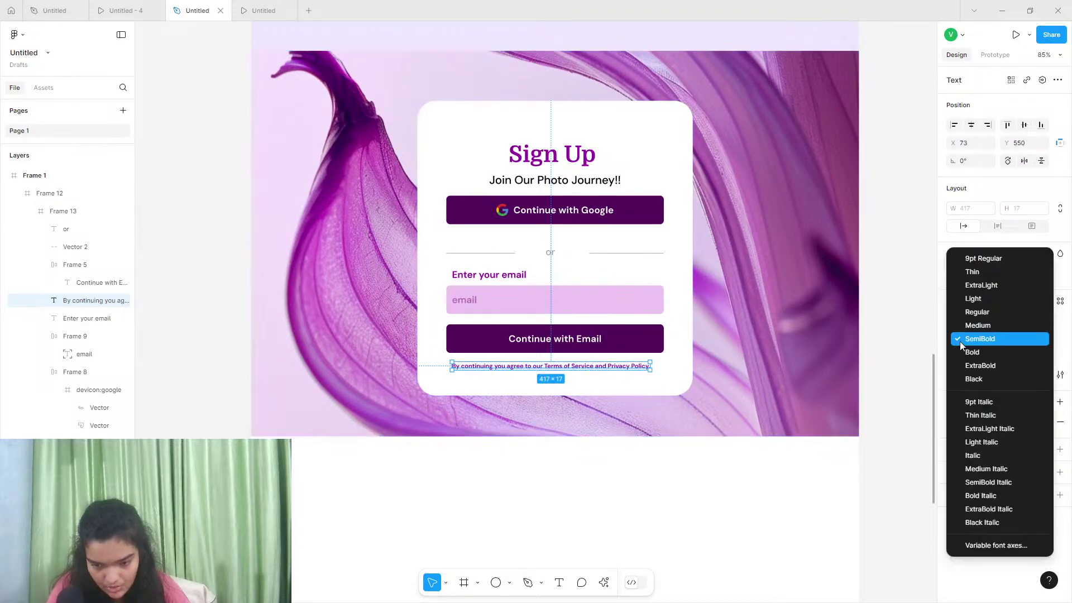
left_click(966, 317)
left_click(973, 339)
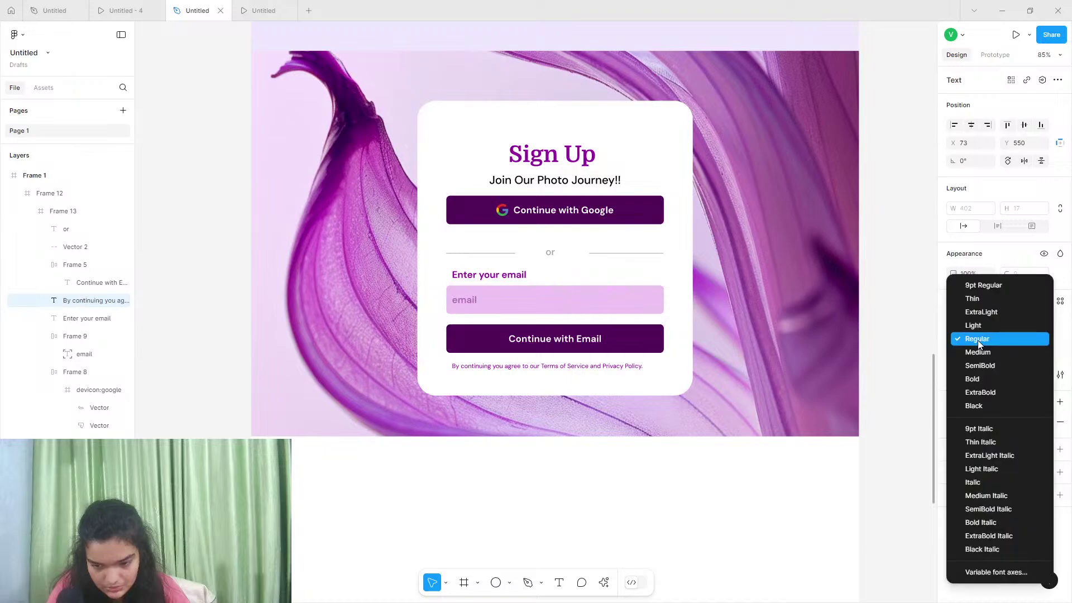
left_click(975, 351)
Nudge the terms line into place and extend the sign-up card and its background image frame downward, making the background 866 high
left_click_drag(544, 368, 568, 461)
left_click(554, 391)
left_click(568, 433)
Review the whole page design from the hero header to the empty area below the sign-up section, selecting the page's outer frame
scroll(508, 546, "down", 3)
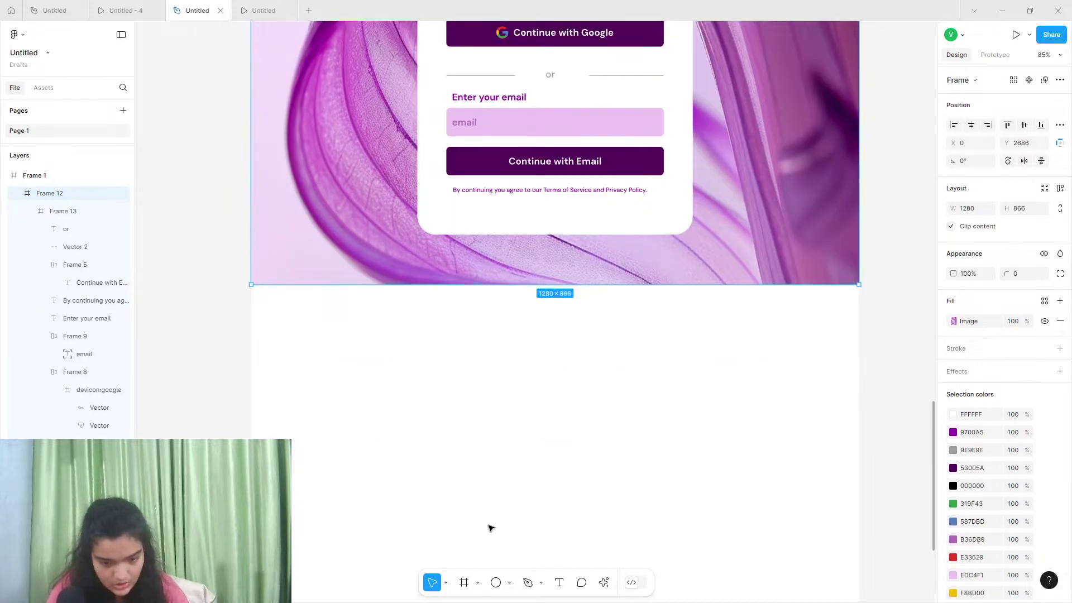
scroll(490, 527, "up", 3)
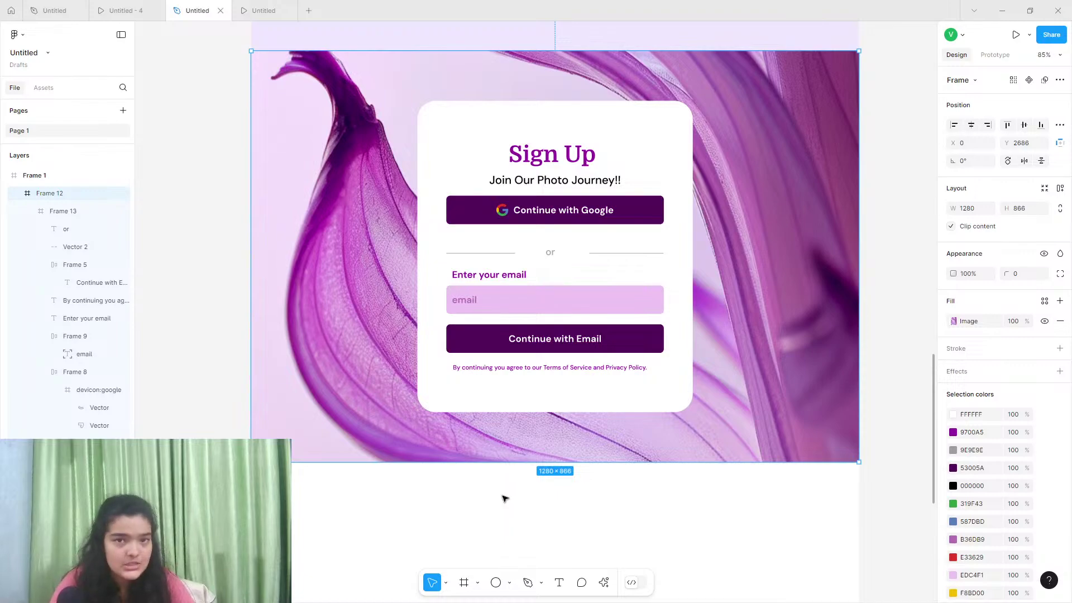
scroll(505, 498, "up", 2)
scroll(505, 499, "up", 3)
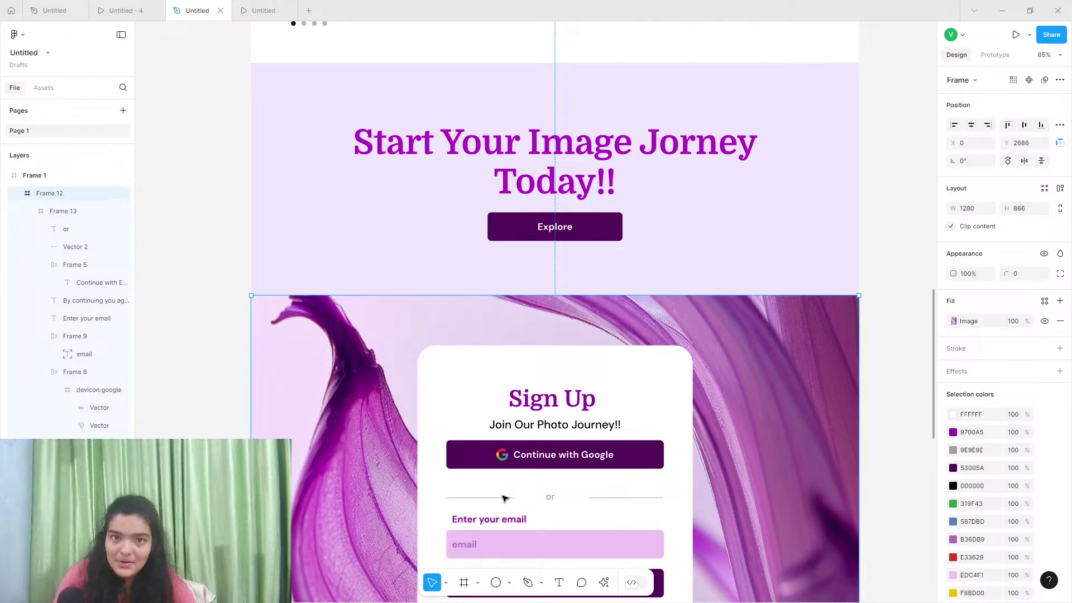
scroll(504, 497, "up", 5)
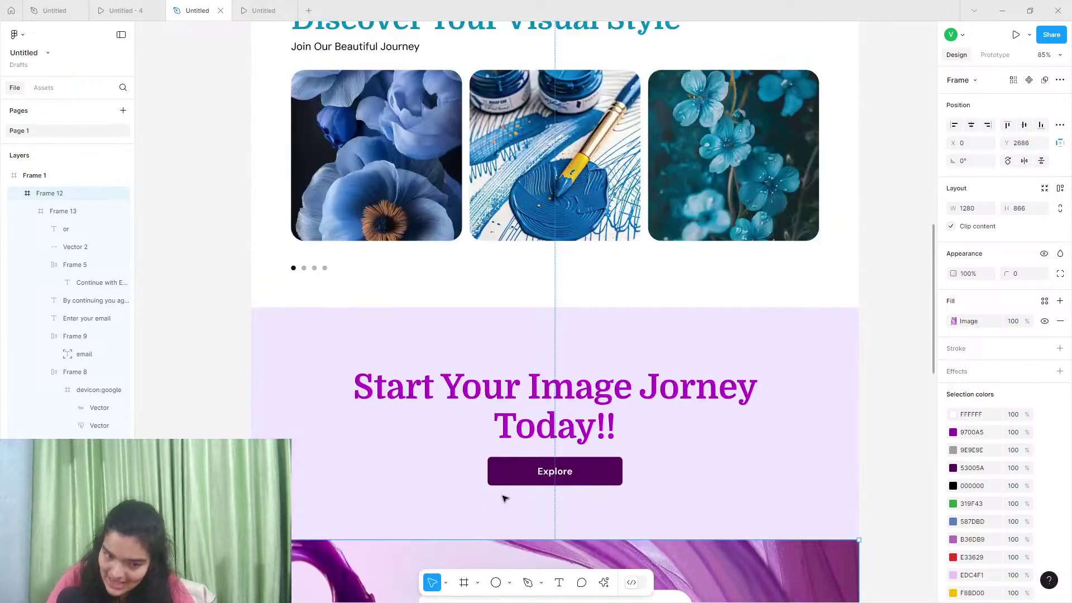
scroll(504, 494, "up", 15)
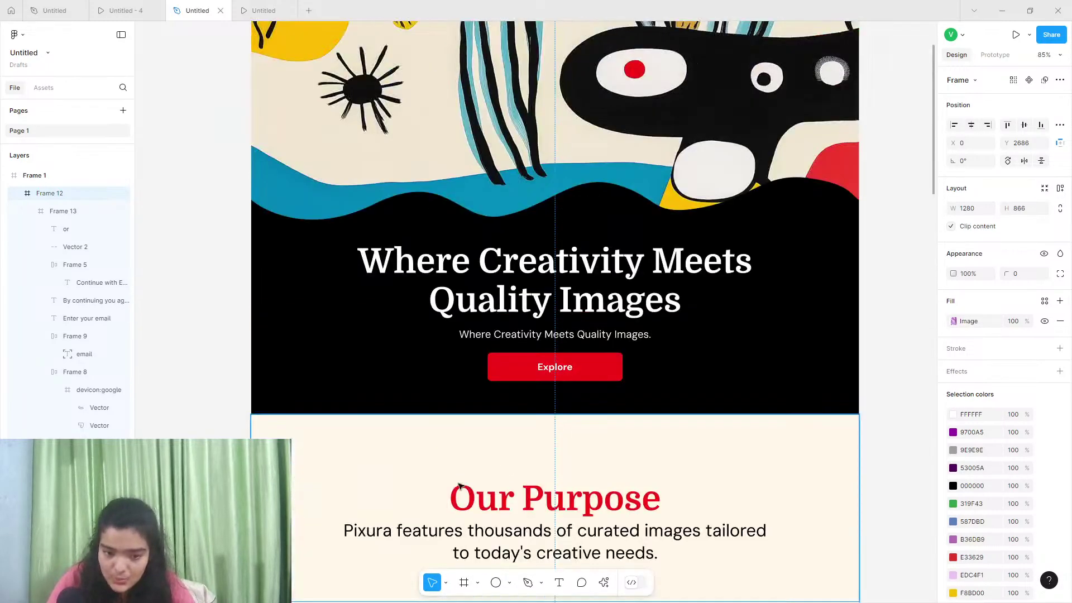
scroll(379, 376, "down", 20)
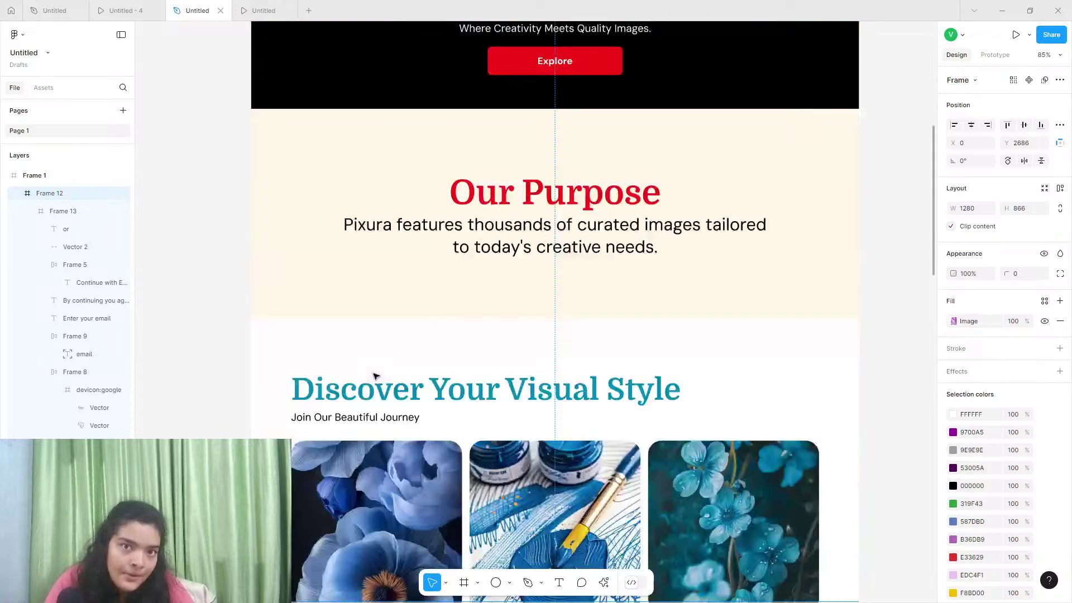
scroll(375, 376, "down", 6)
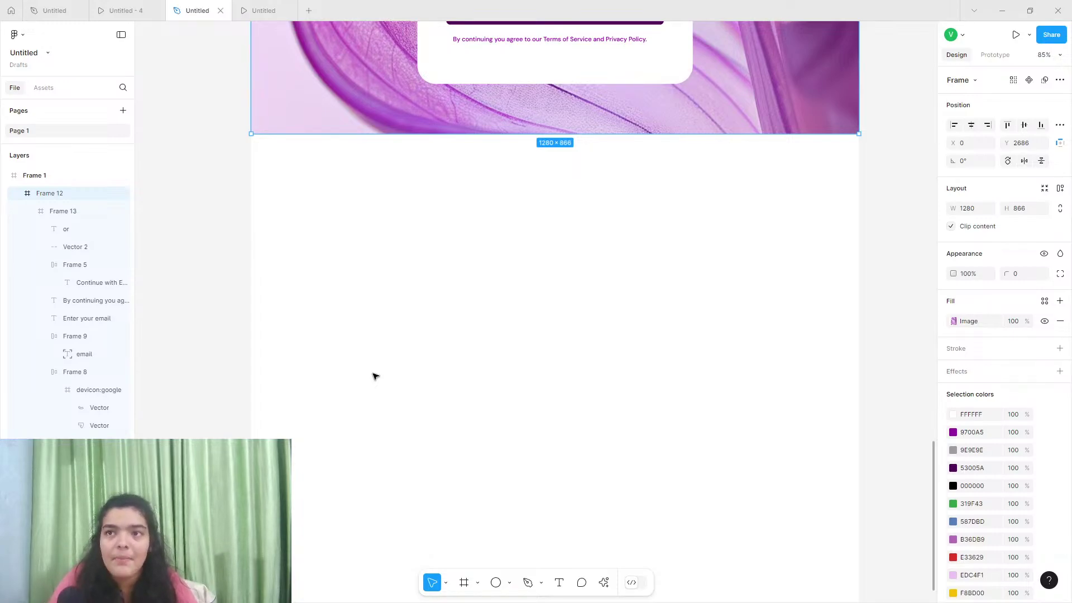
scroll(374, 376, "up", 8)
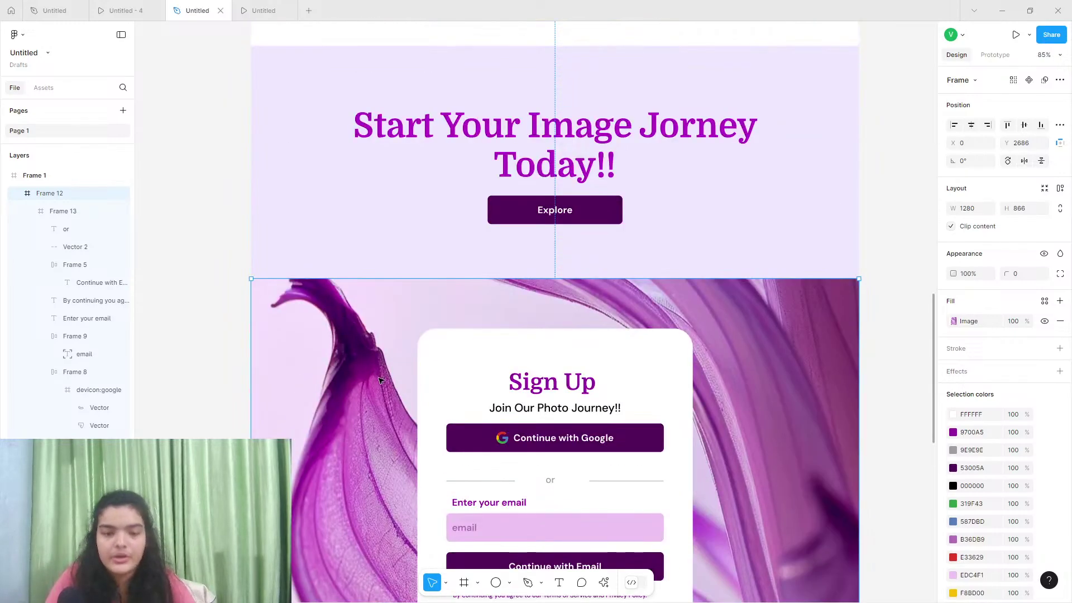
scroll(214, 241, "up", 20)
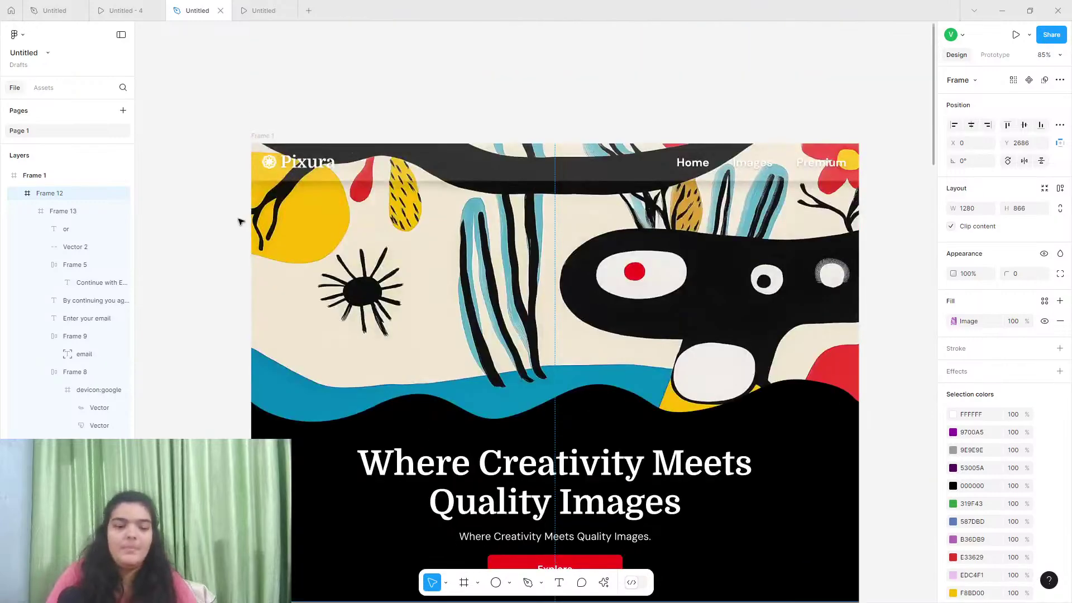
left_click(254, 144)
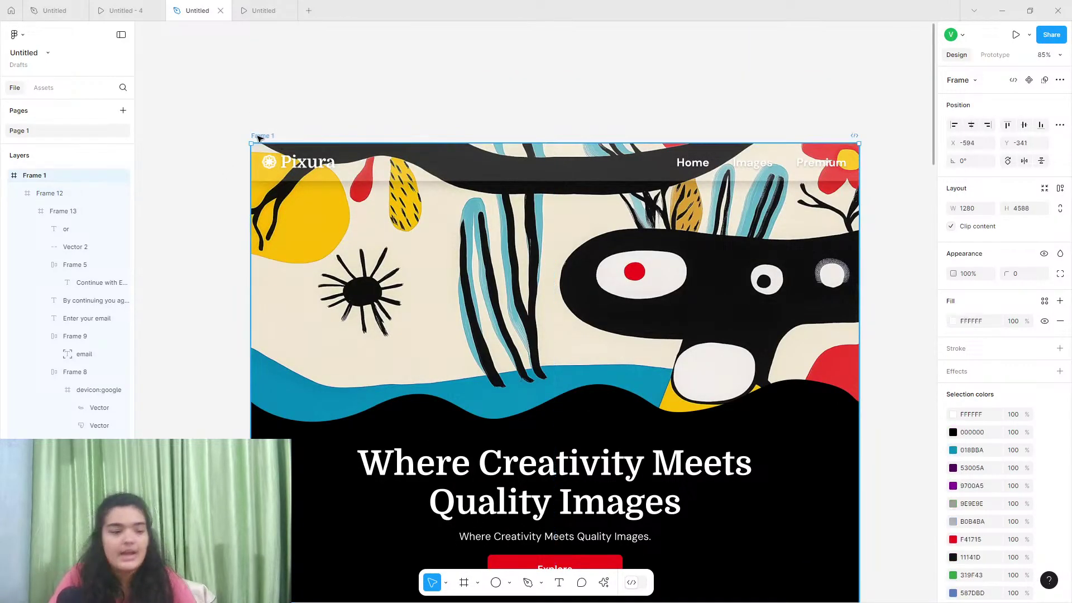
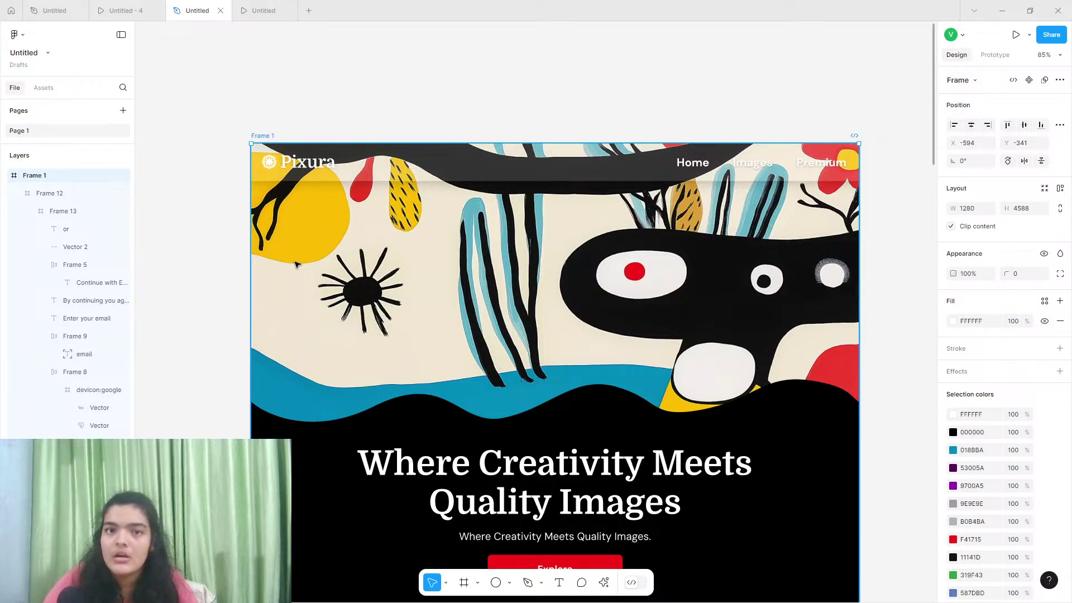
scroll(346, 509, "down", 1)
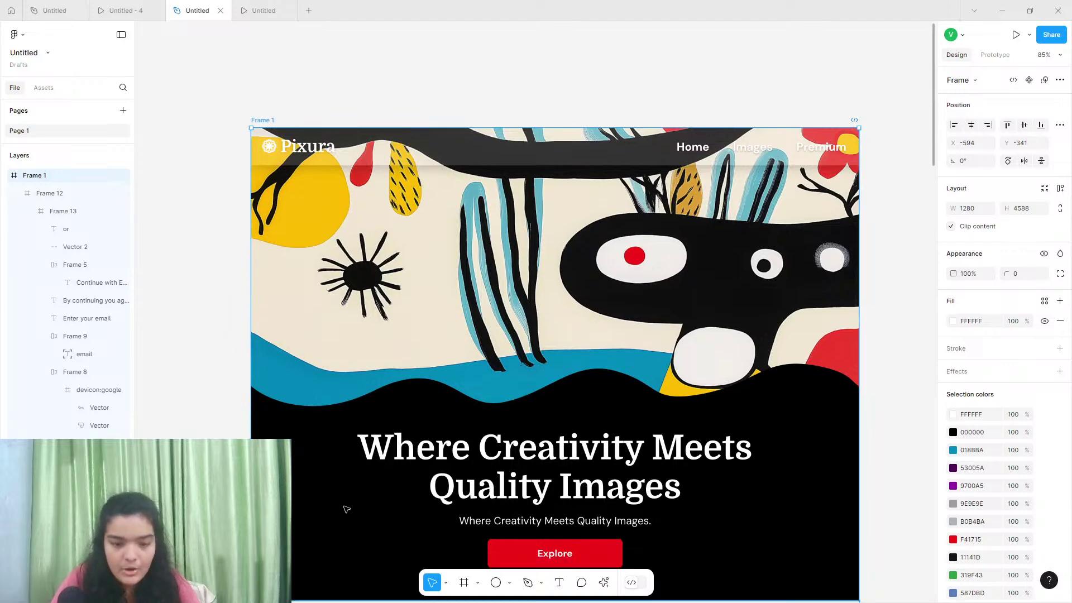
scroll(346, 510, "down", 15)
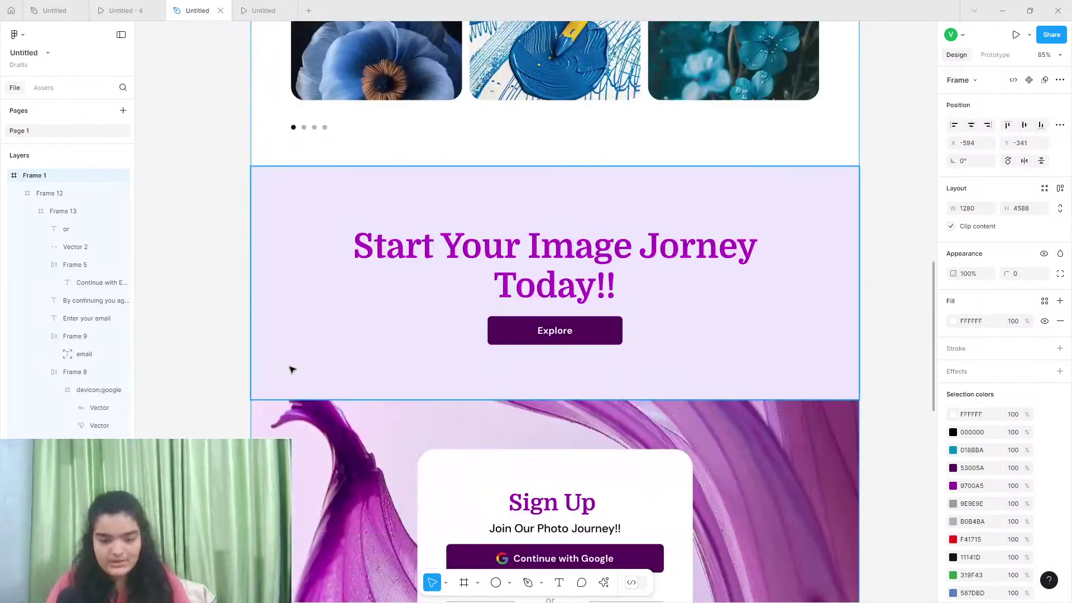
scroll(291, 369, "down", 15)
Examine the footer below the sign-up section in the reference prototype and return to the photo site design
left_click(132, 4)
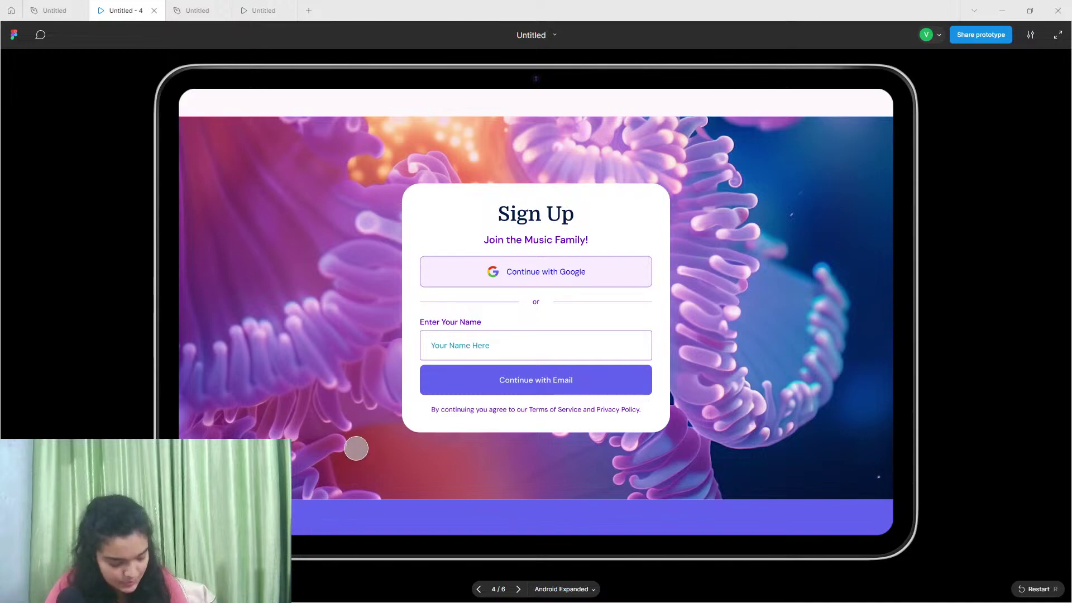
scroll(418, 502, "down", 3)
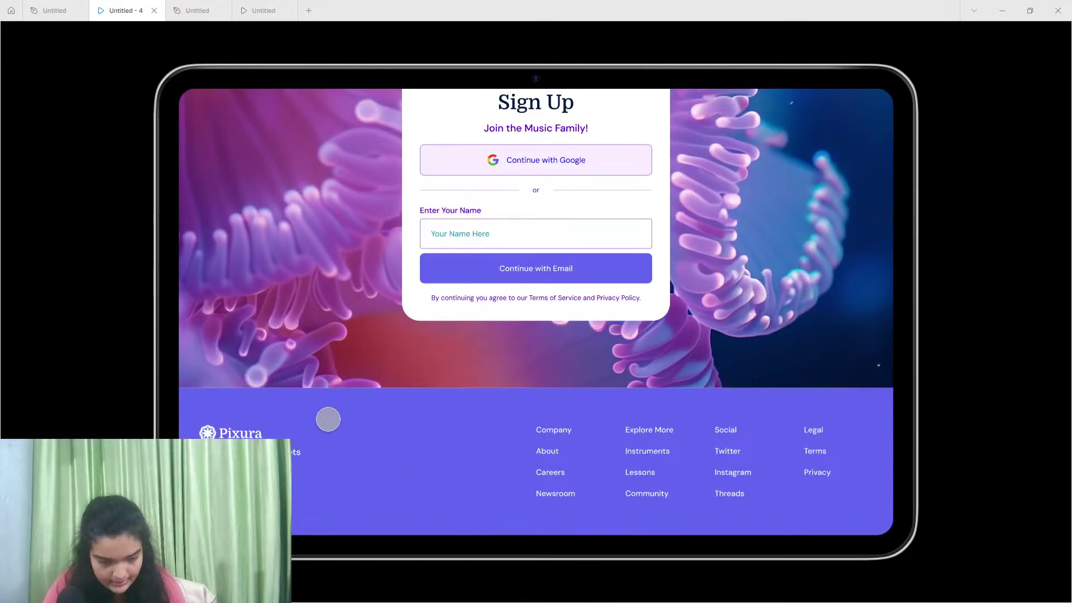
left_click(192, 10)
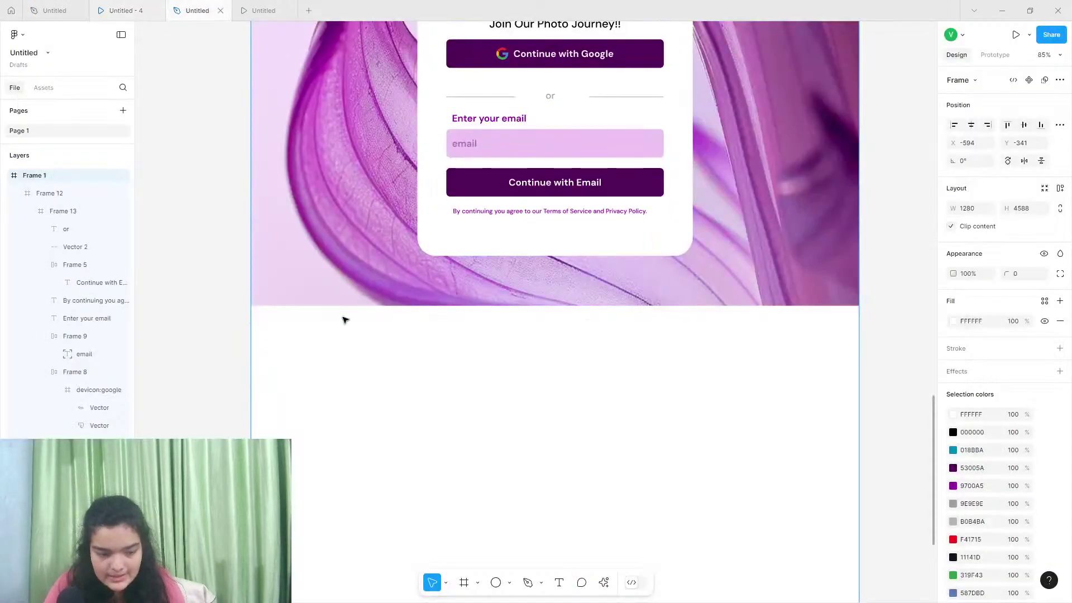
Shorten the outer page frame from its lower edge to a height of 3961
scroll(357, 346, "down", 5)
scroll(360, 352, "down", 6)
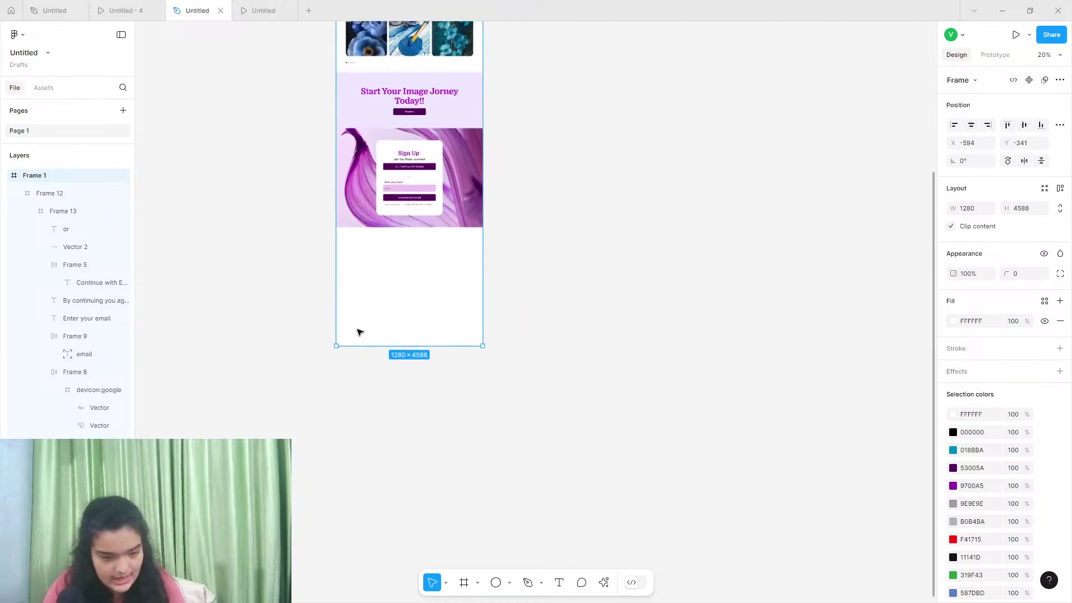
scroll(359, 332, "up", 10)
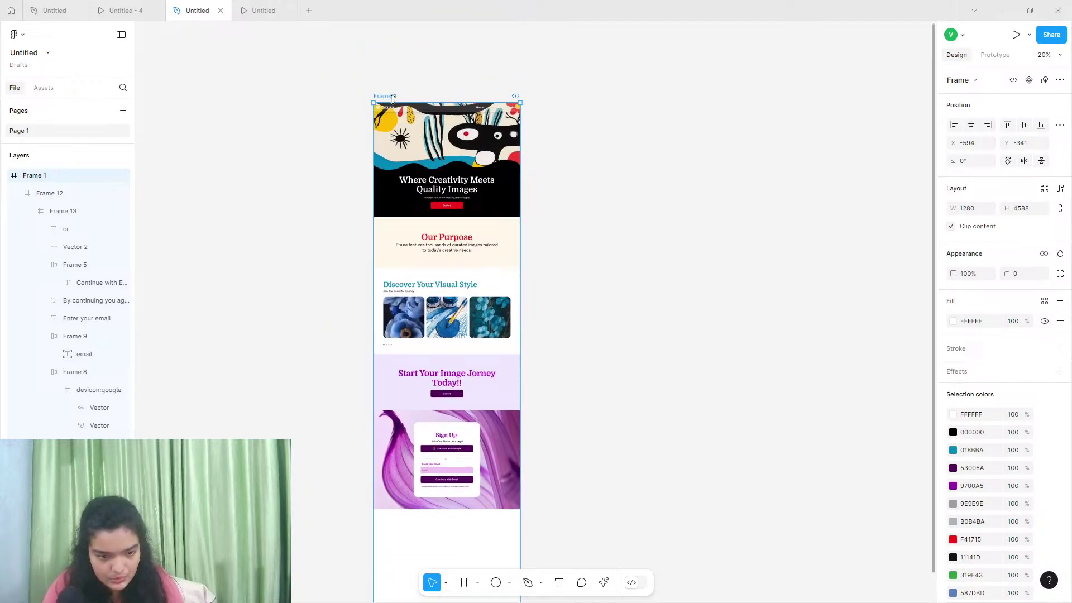
scroll(397, 280, "down", 5)
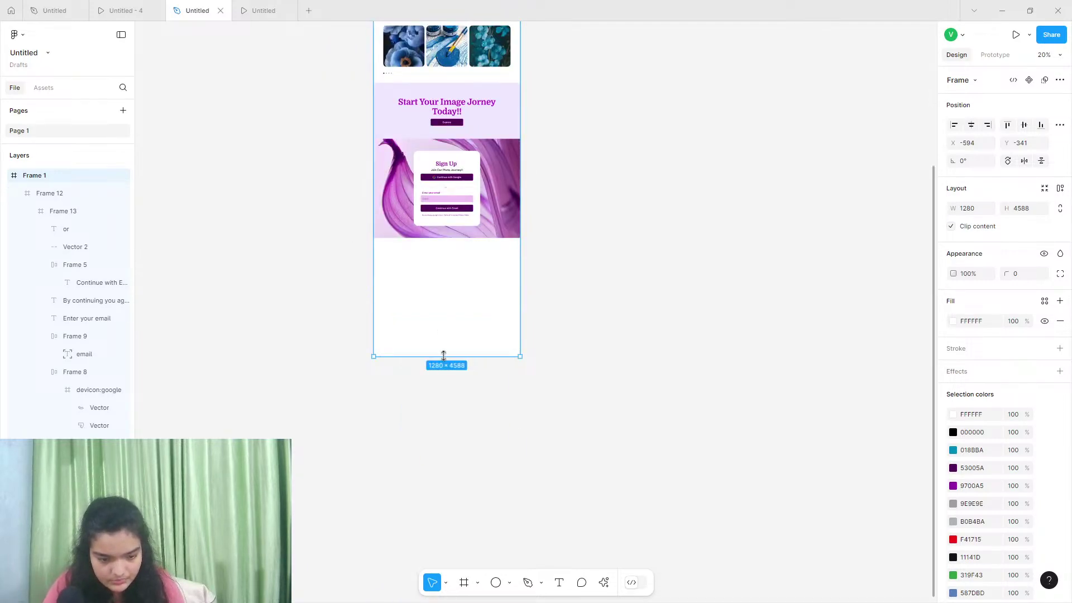
left_click_drag(444, 356, 433, 284)
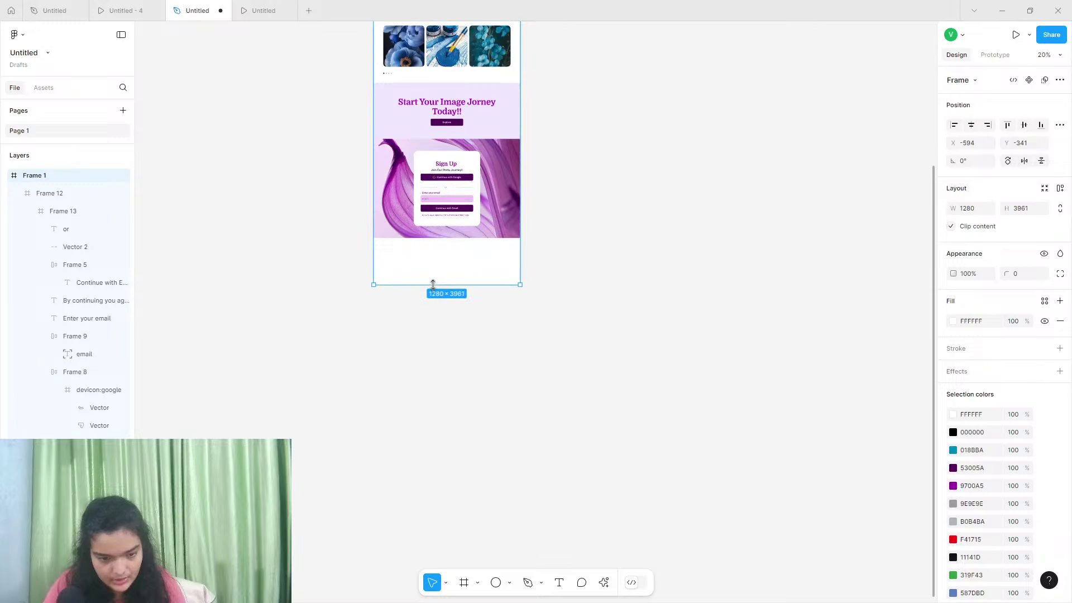
Review the shortened page from the hero section down to the blank strip under the sign-up section
scroll(432, 284, "up", 5)
scroll(406, 217, "down", 1)
scroll(406, 217, "up", 3)
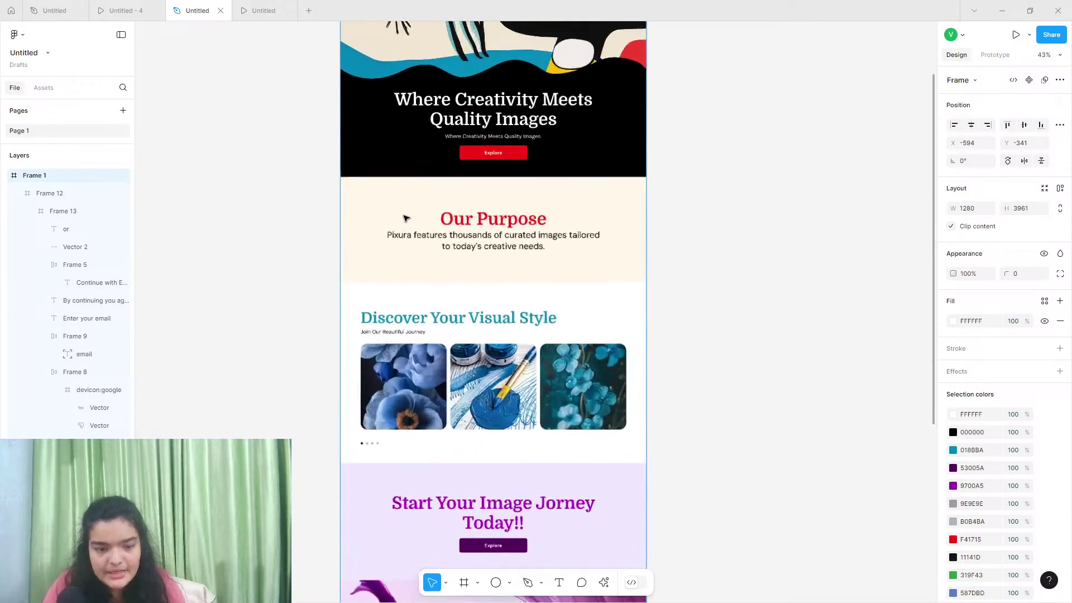
scroll(406, 217, "up", 2)
scroll(406, 218, "up", 4)
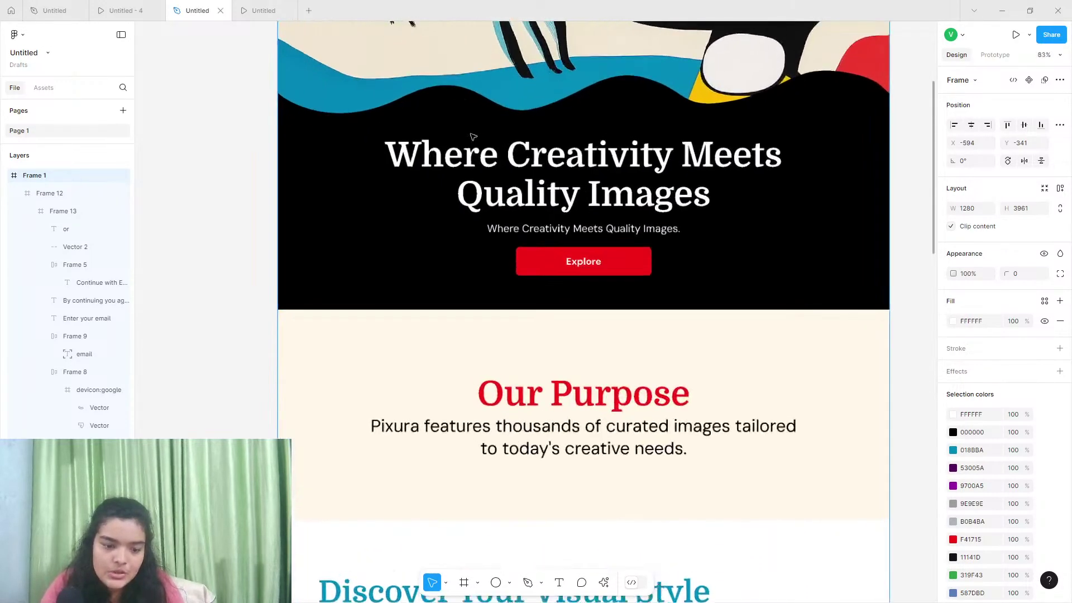
scroll(472, 168, "down", 5)
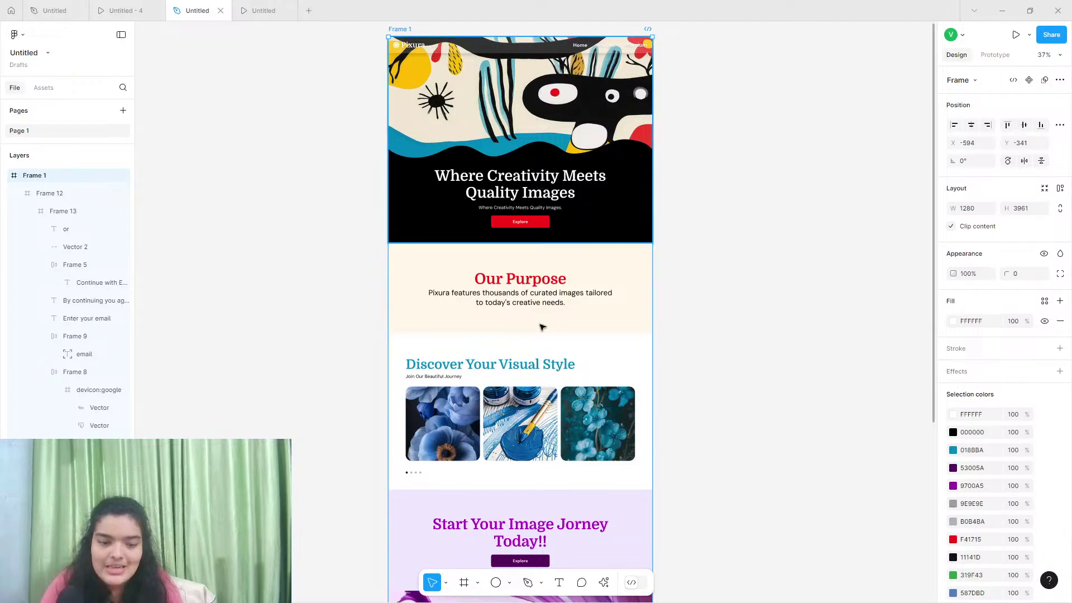
scroll(540, 327, "down", 2)
scroll(544, 211, "down", 7)
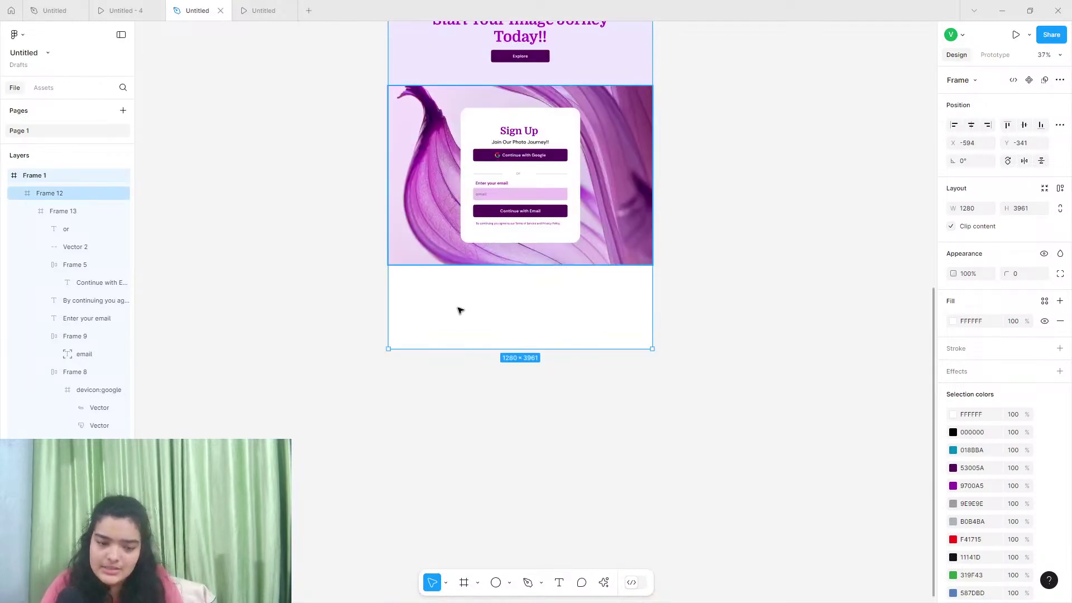
scroll(447, 375, "up", 2)
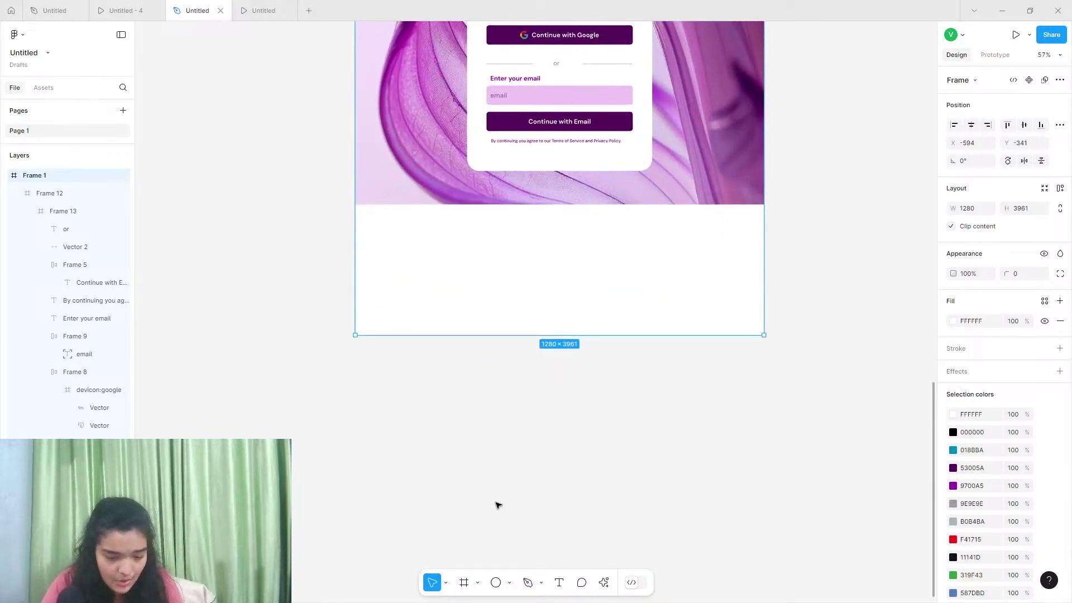
Check the reference footer again and draw a frame about 1280 × 411 over the blank strip below the sign-up section
left_click(158, 8)
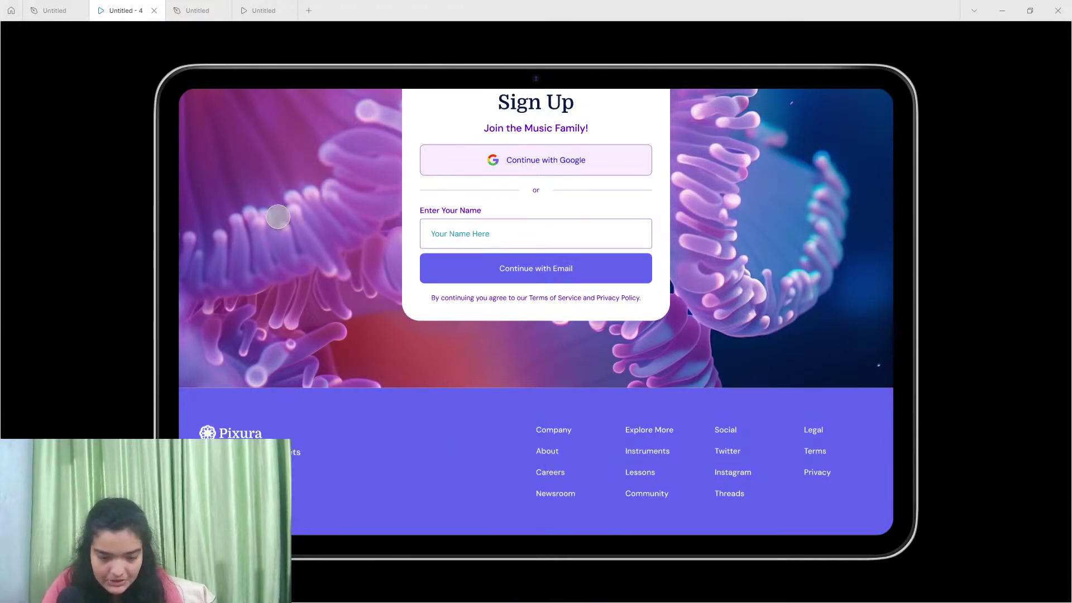
left_click(201, 10)
left_click(464, 583)
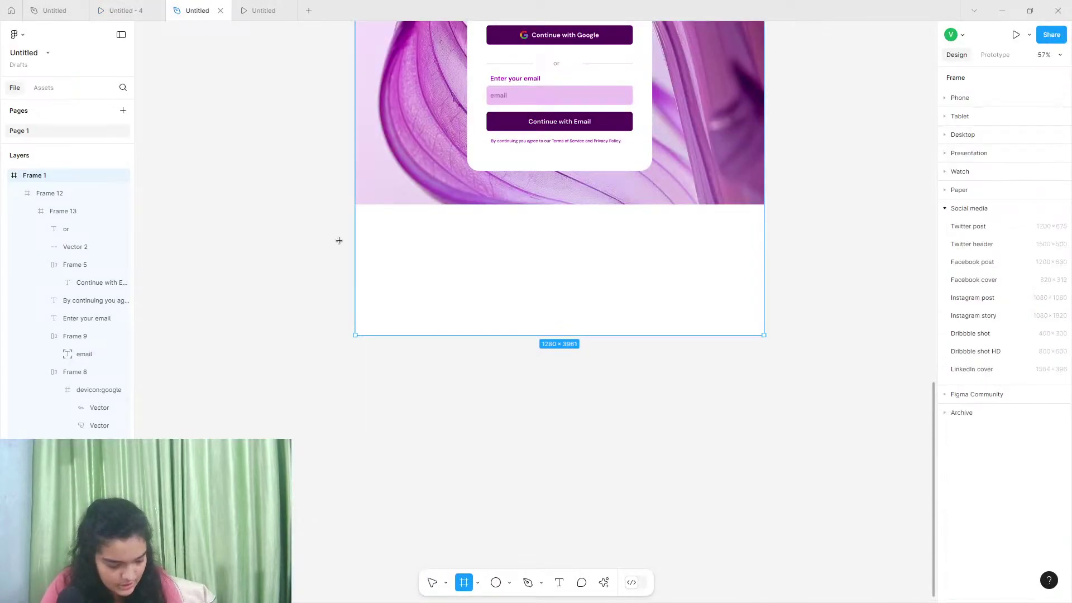
mouse_move(355, 204)
left_mouse_down()
mouse_move(720, 333)
mouse_move(764, 335)
left_mouse_up()
Adjust the new footer frame to X -11, Y 866 and a size of 1291 × 407, and select the sign-up background frame
left_click_drag(589, 272, 591, 267)
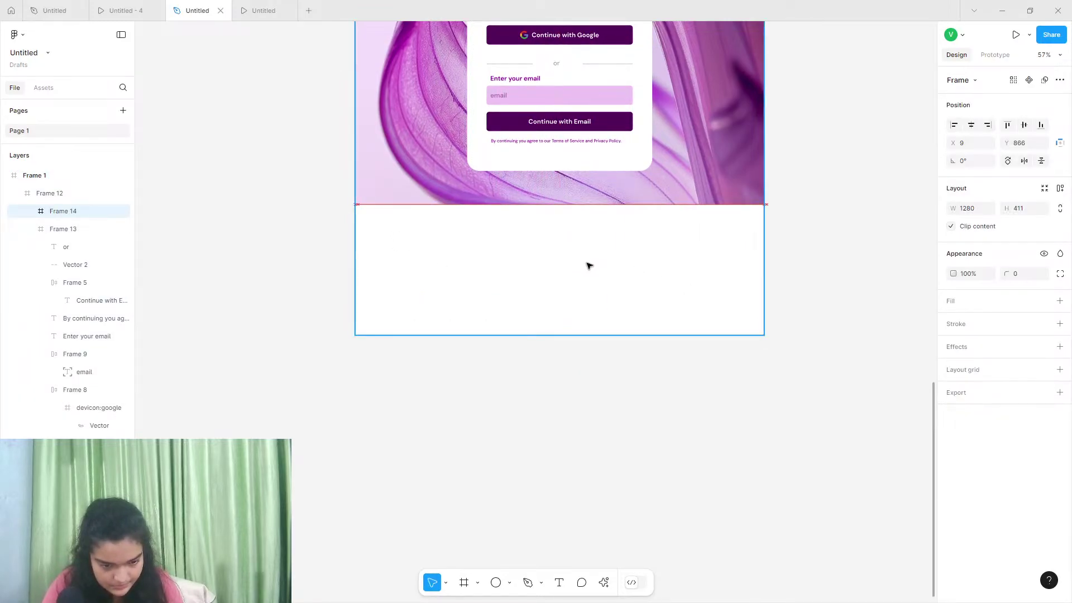
left_click_drag(586, 335, 586, 335)
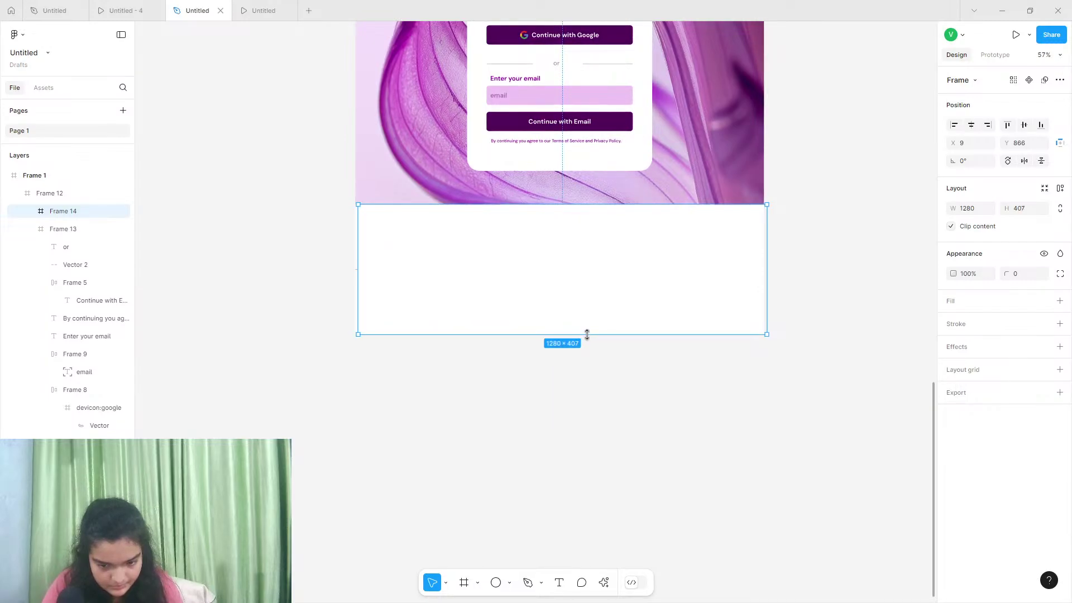
left_click_drag(356, 267, 352, 267)
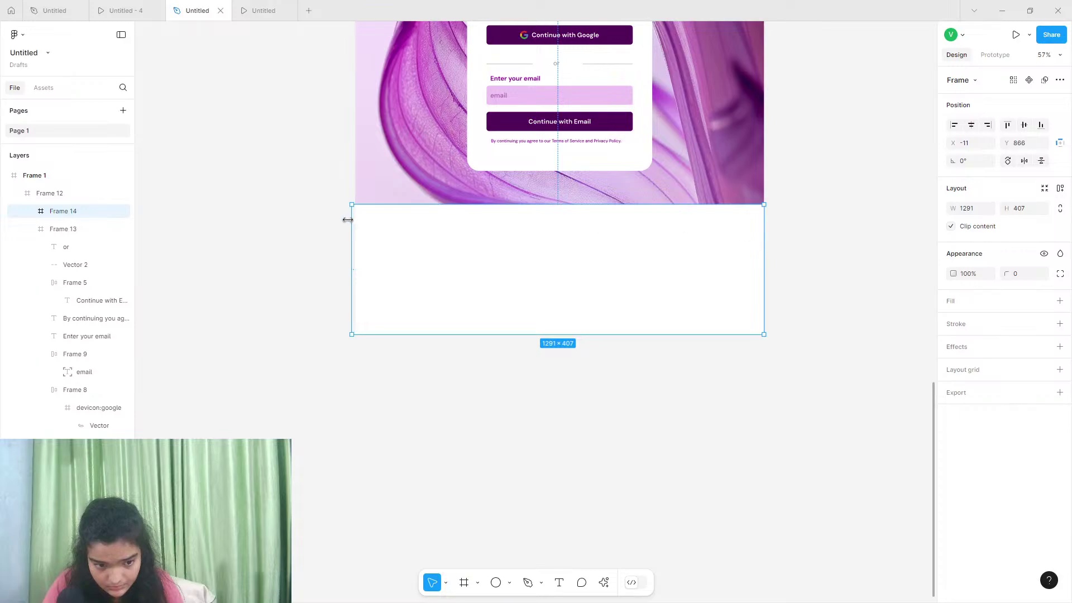
left_click(349, 220)
left_click(103, 210)
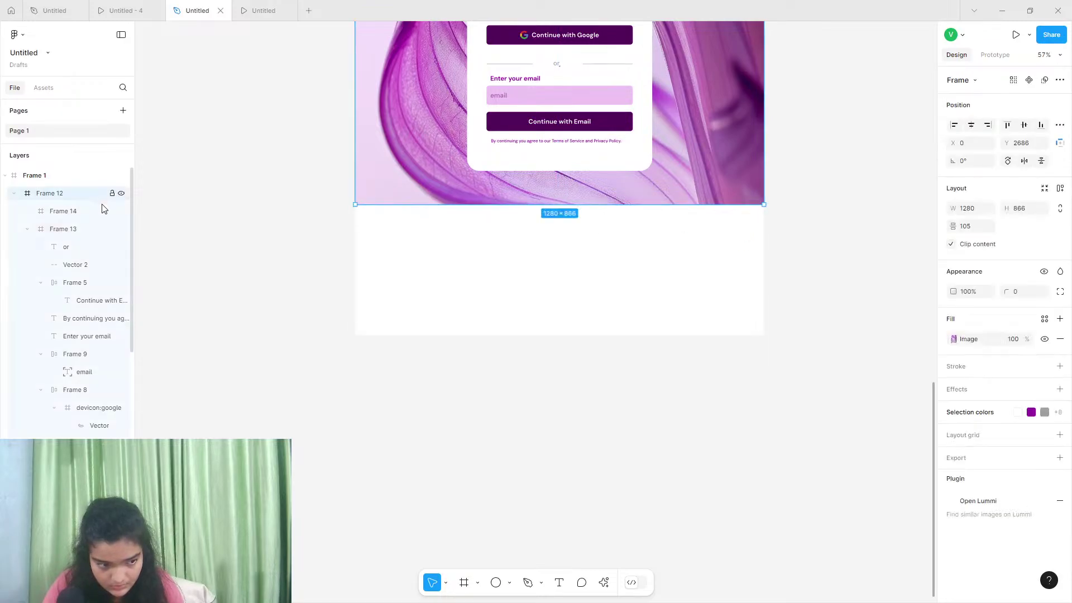
Move the new footer frame out of the sign-up frame into the page frame and trim its left edge to X 0, width 1280
left_click_drag(92, 212, 75, 194)
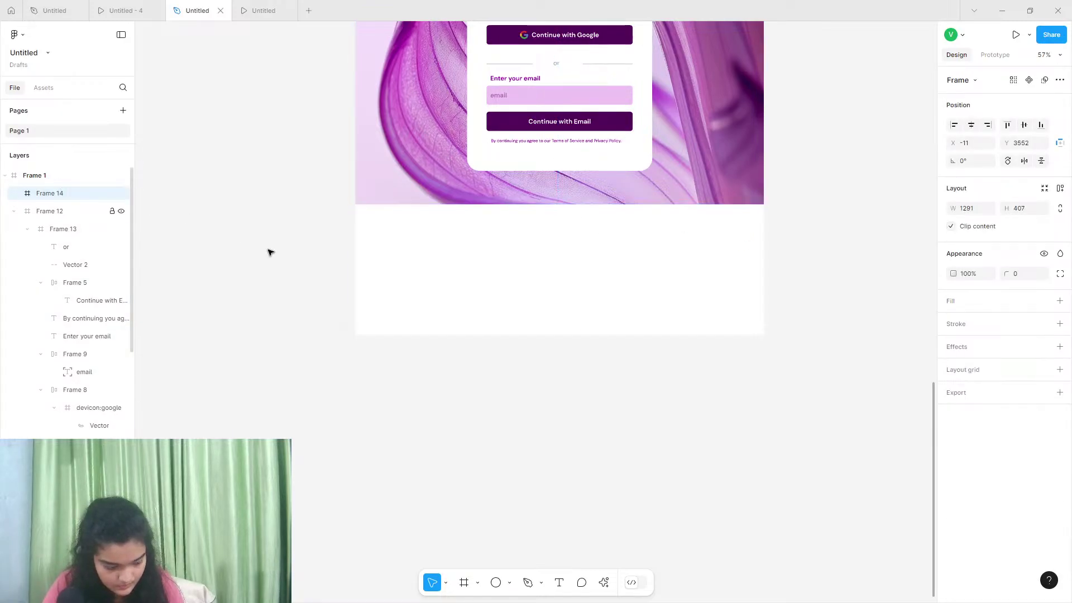
left_click_drag(351, 234, 356, 233)
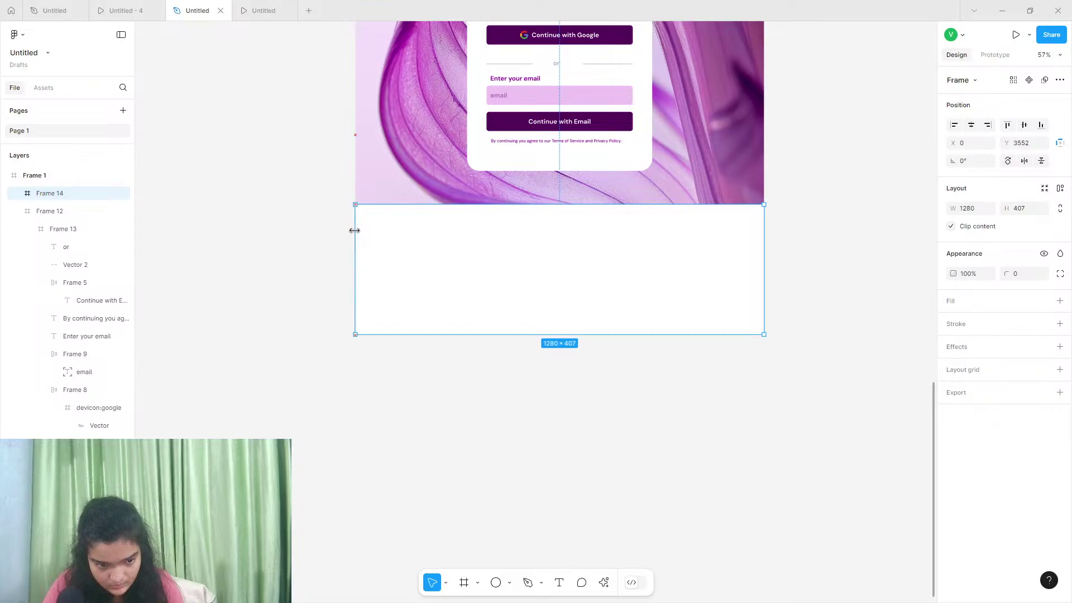
Add a solid fill to the footer frame, sample a purple from the page, and adjust it to 5E009C
left_click(1060, 301)
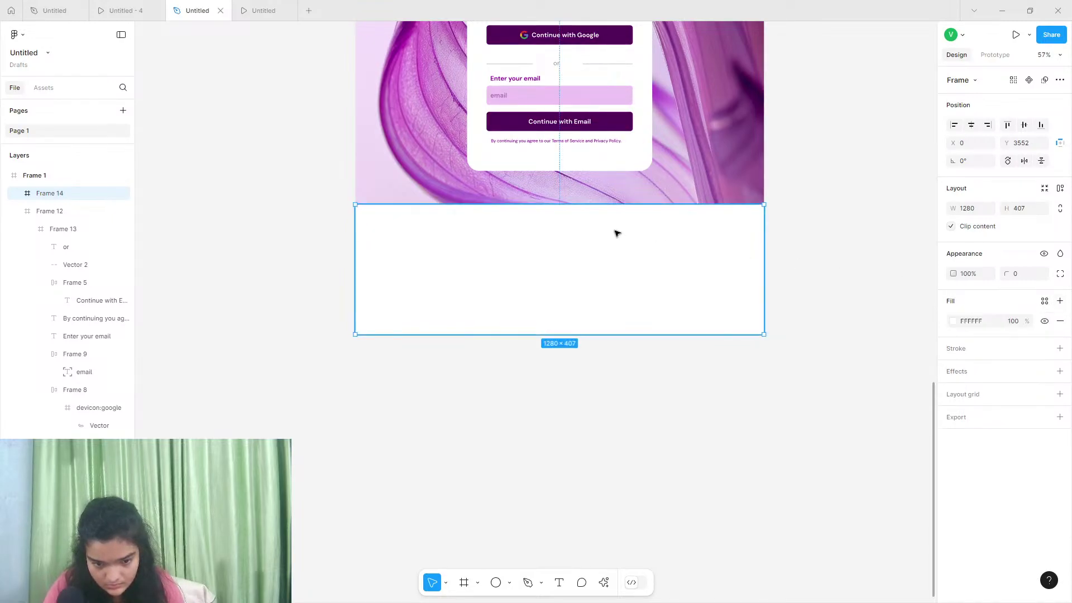
left_click(954, 321)
left_click(886, 400)
left_click_drag(885, 400, 933, 320)
left_click(849, 400)
left_click(819, 476)
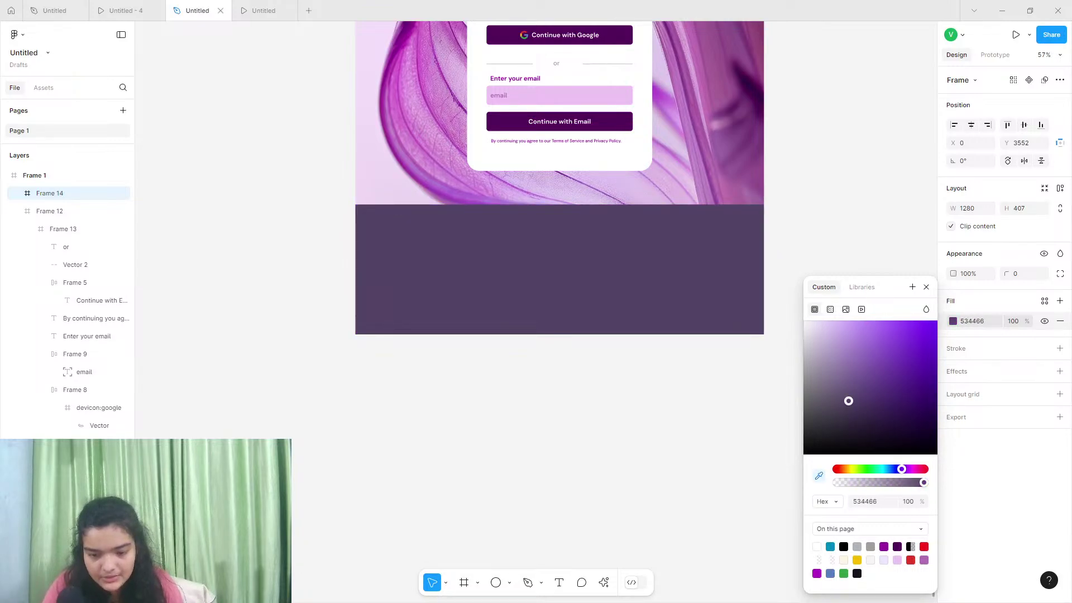
left_click(702, 102)
left_click_drag(883, 363, 952, 383)
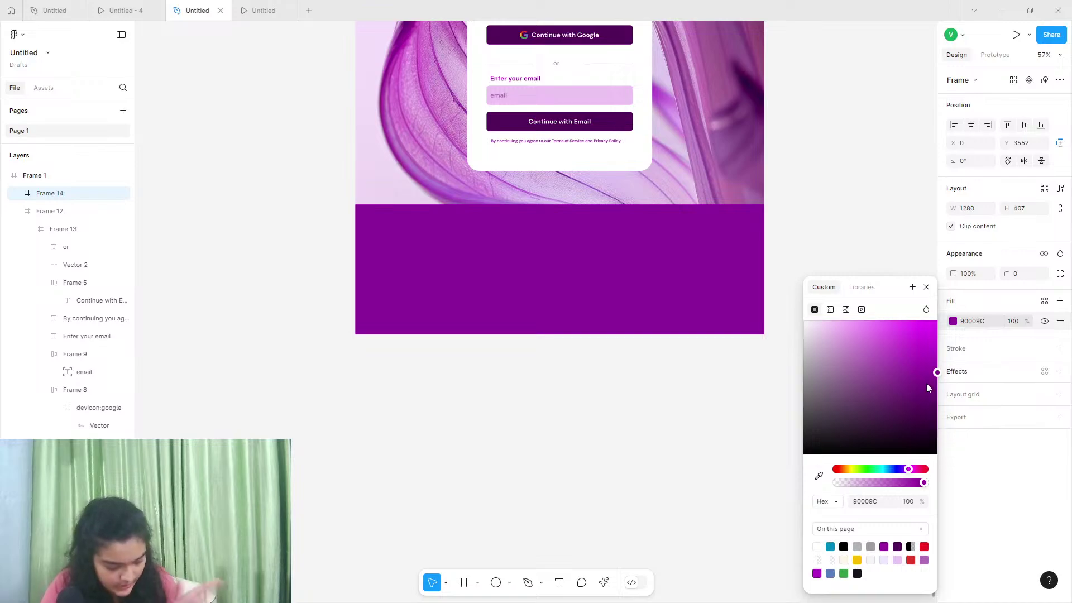
left_click_drag(908, 474, 906, 473)
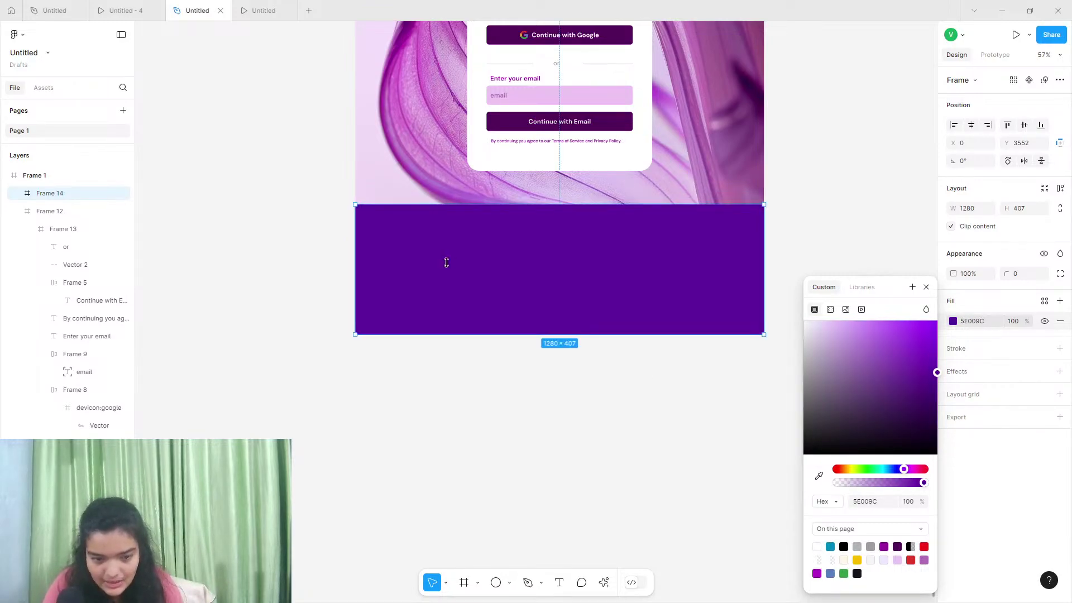
Copy the Pixura logo group from the hero's navigation bar into the footer frame and place it at X 96, Y 78
scroll(408, 274, "up", 3)
scroll(408, 274, "up", 10)
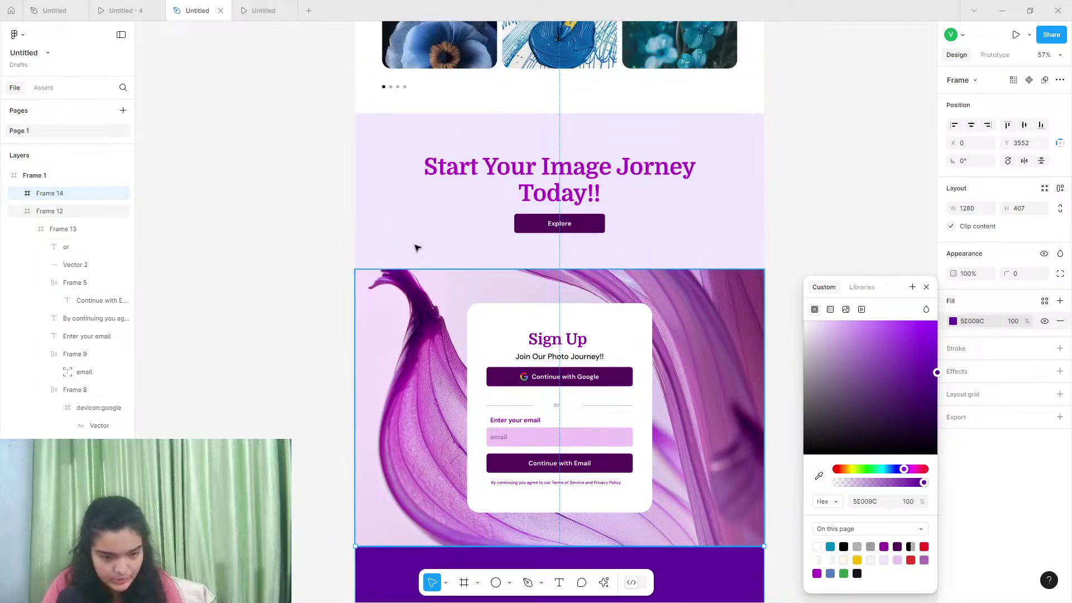
scroll(404, 203, "up", 10)
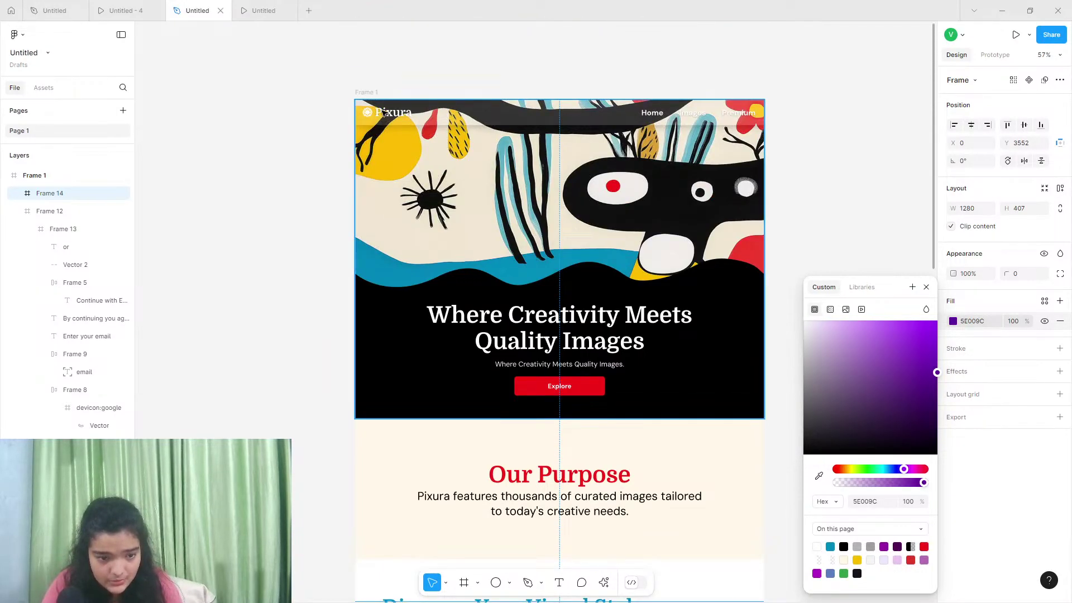
left_click(385, 112)
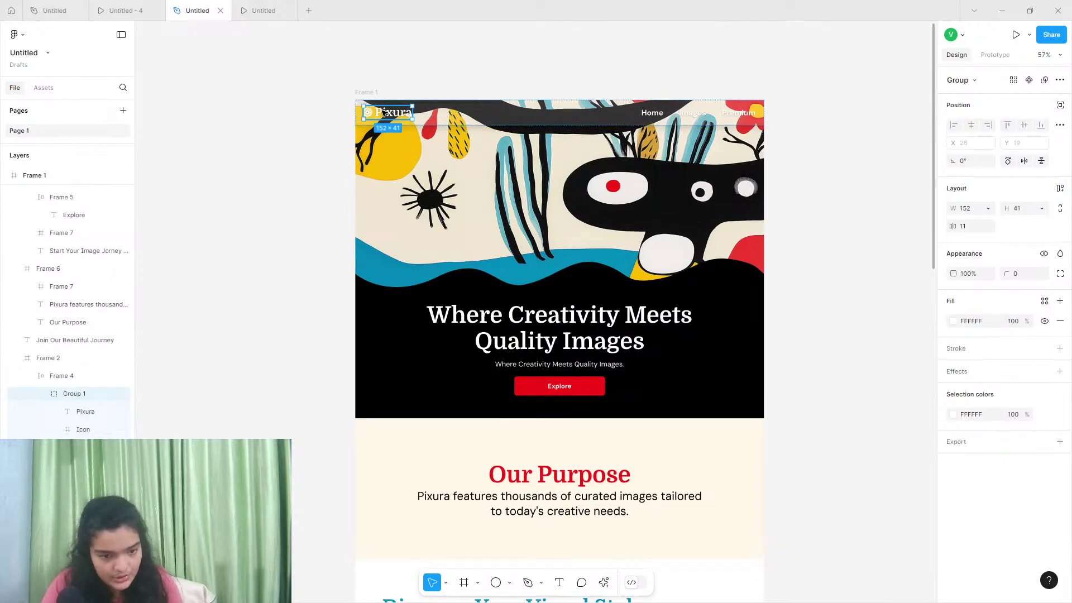
scroll(401, 208, "down", 15)
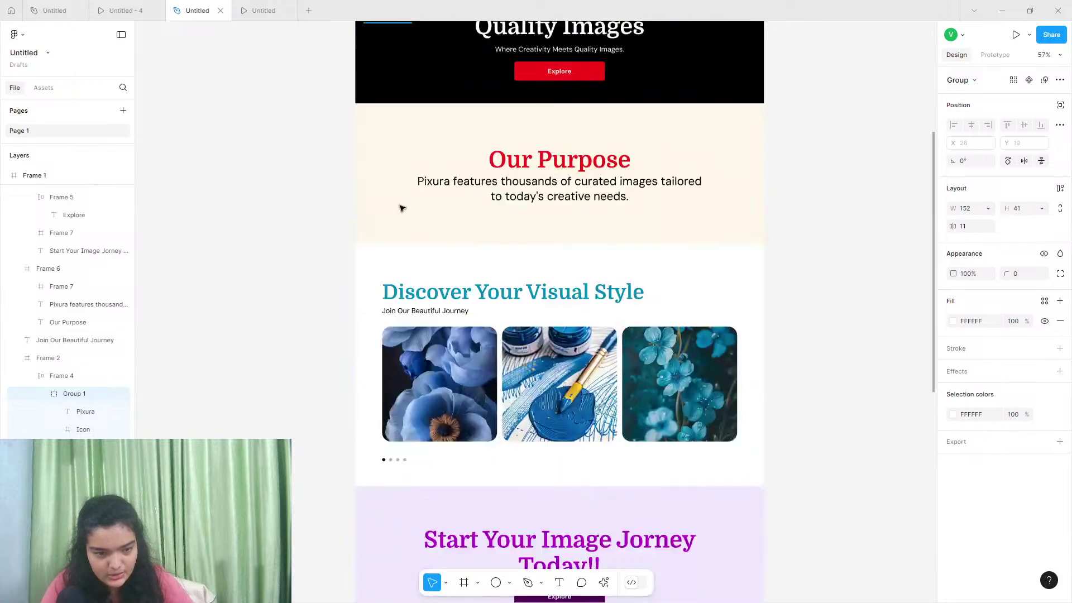
scroll(401, 209, "down", 10)
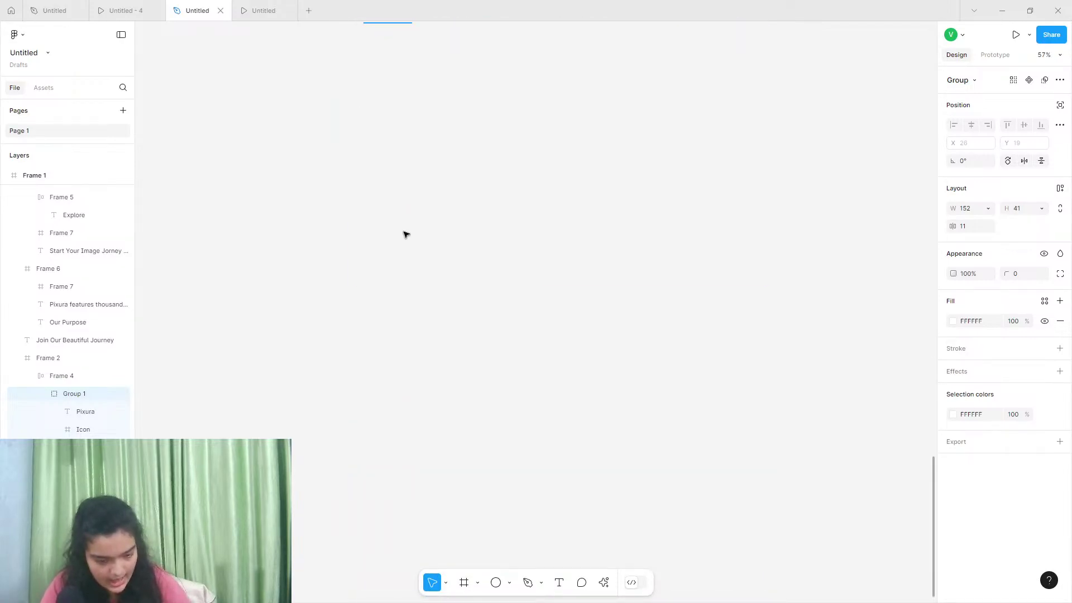
scroll(407, 260, "up", 1)
scroll(407, 260, "up", 8)
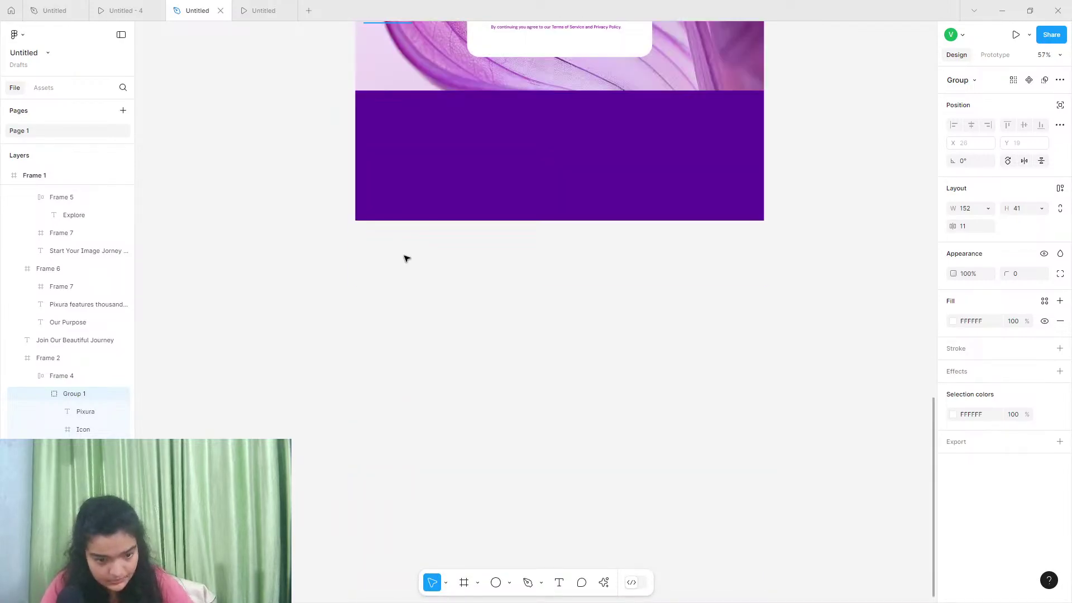
left_click(406, 458)
key("ctrl+v")
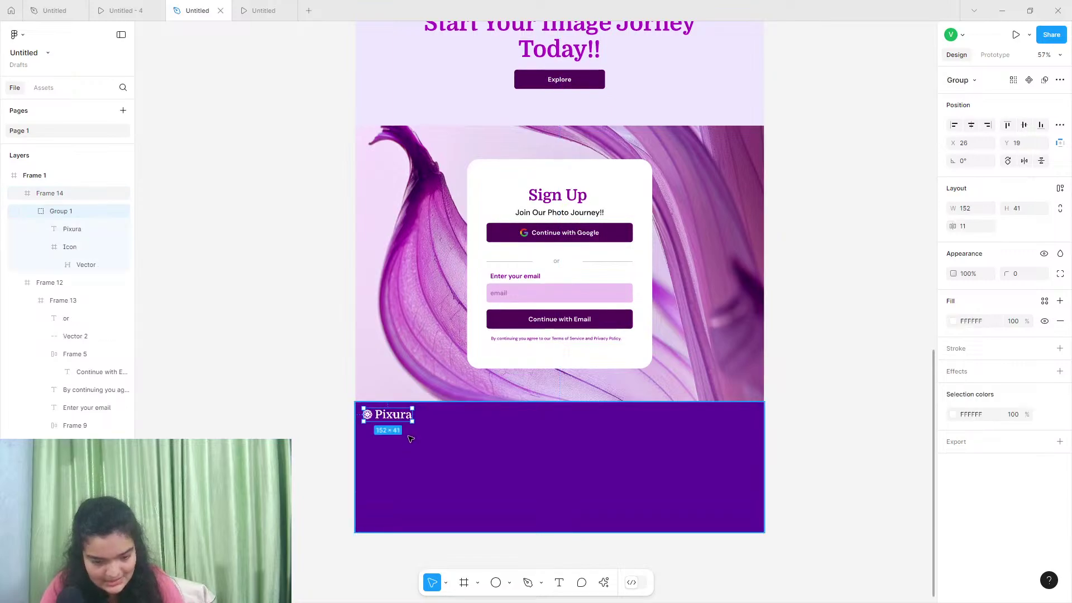
left_click_drag(416, 416, 421, 434)
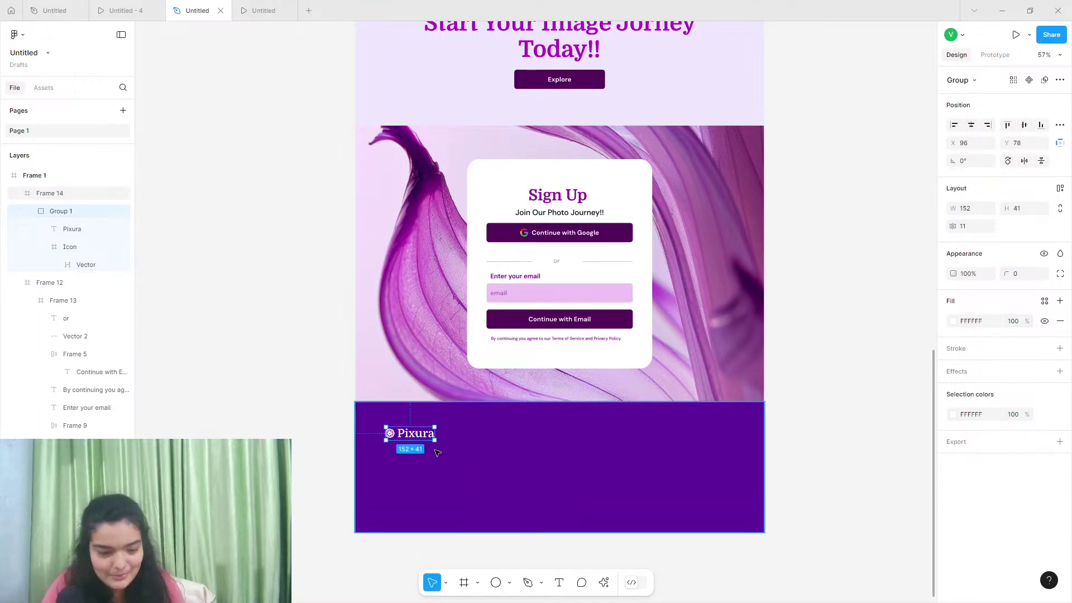
Examine the reference prototype's footer layout and its hero section for the text that accompanies the logo
scroll(427, 448, "down", 5)
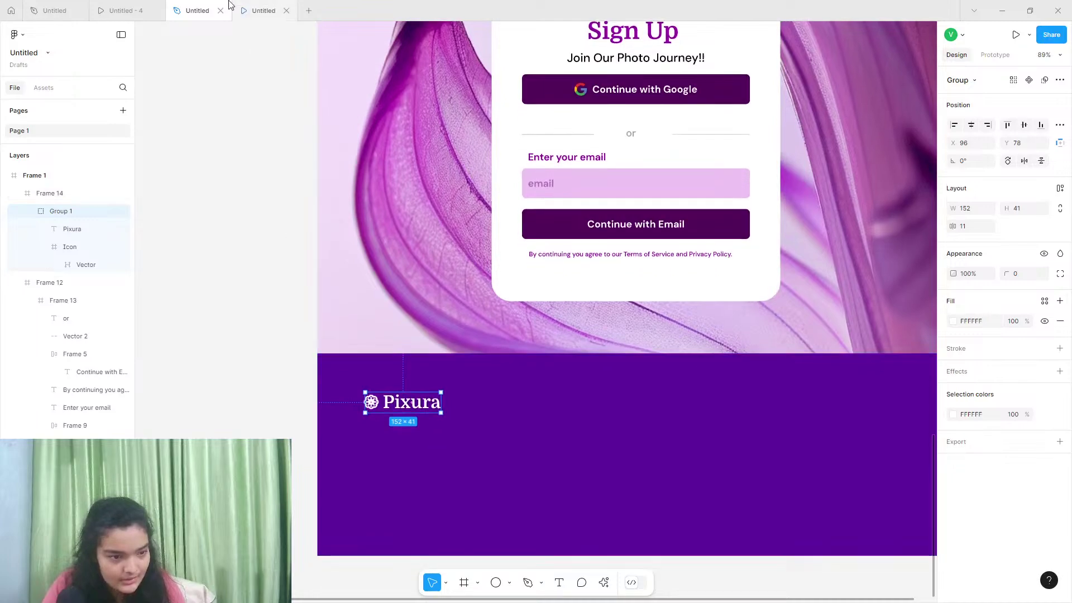
left_click(148, 6)
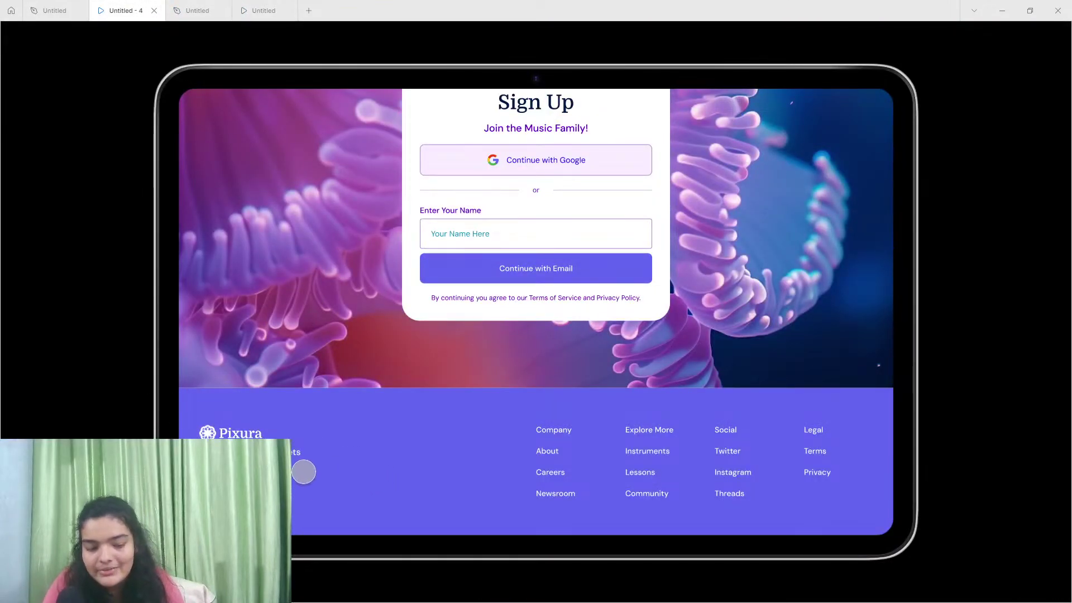
scroll(297, 465, "up", 4)
scroll(297, 465, "up", 10)
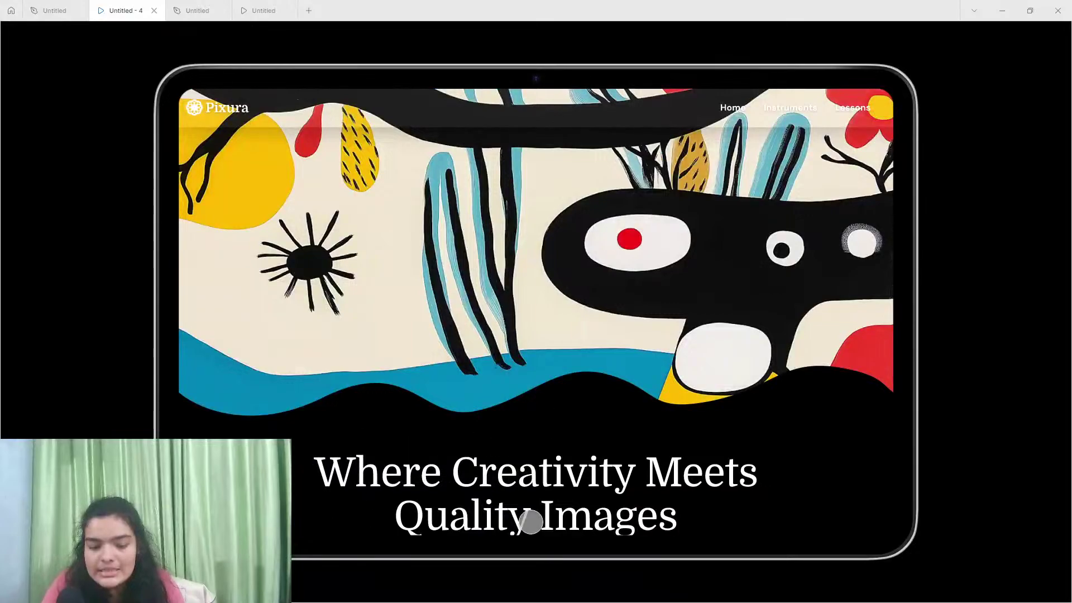
scroll(447, 478, "down", 6)
scroll(473, 329, "up", 2)
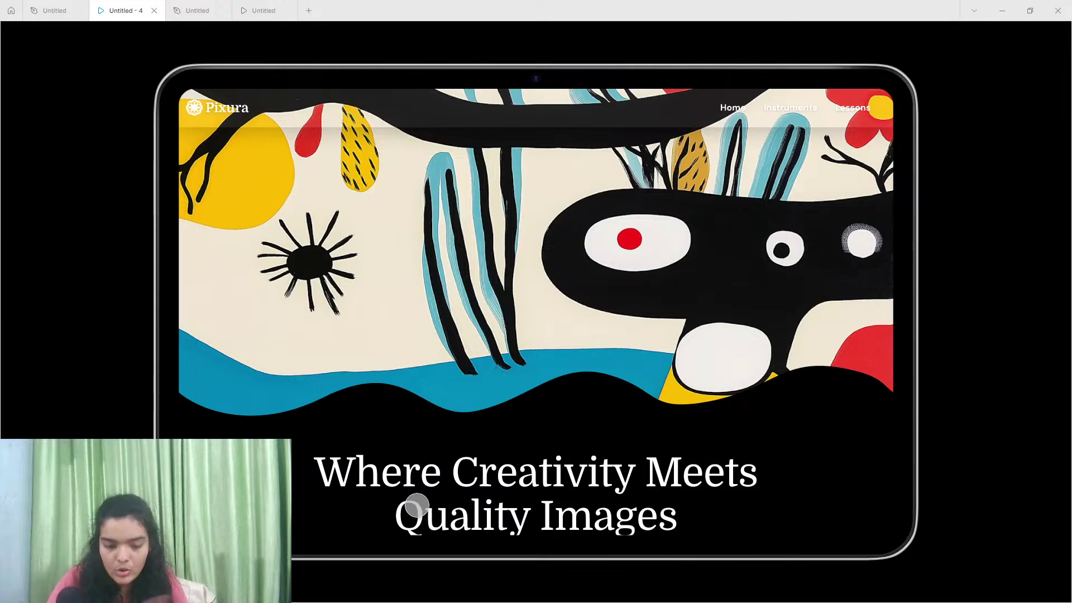
scroll(416, 504, "down", 7)
scroll(415, 502, "up", 5)
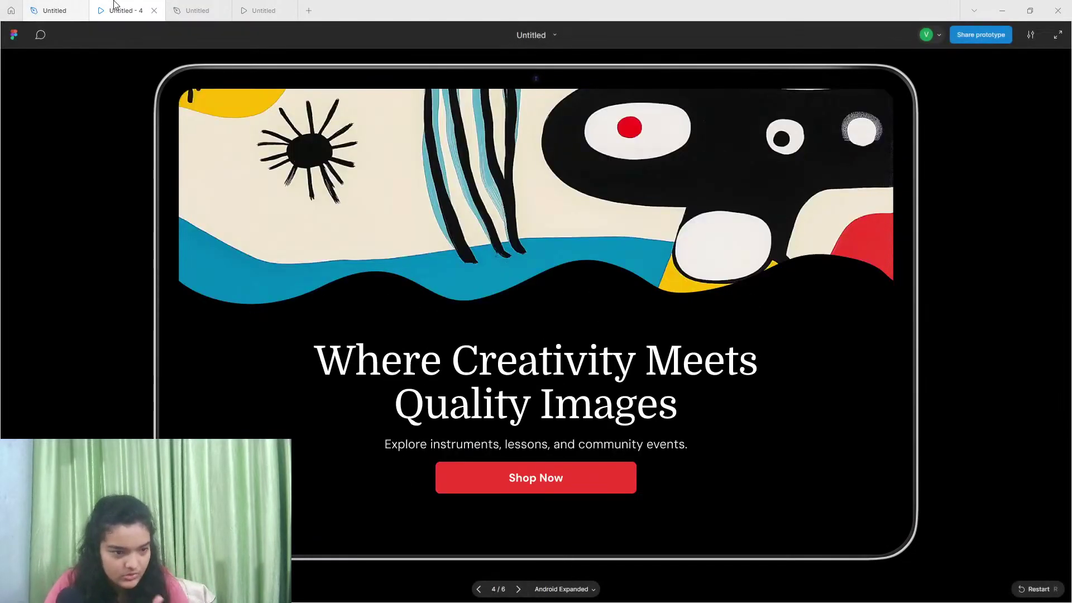
Return to the page design and copy the hero heading "Where Creativity Meets Quality Images"
left_click(197, 10)
scroll(403, 337, "up", 3)
scroll(403, 337, "up", 14)
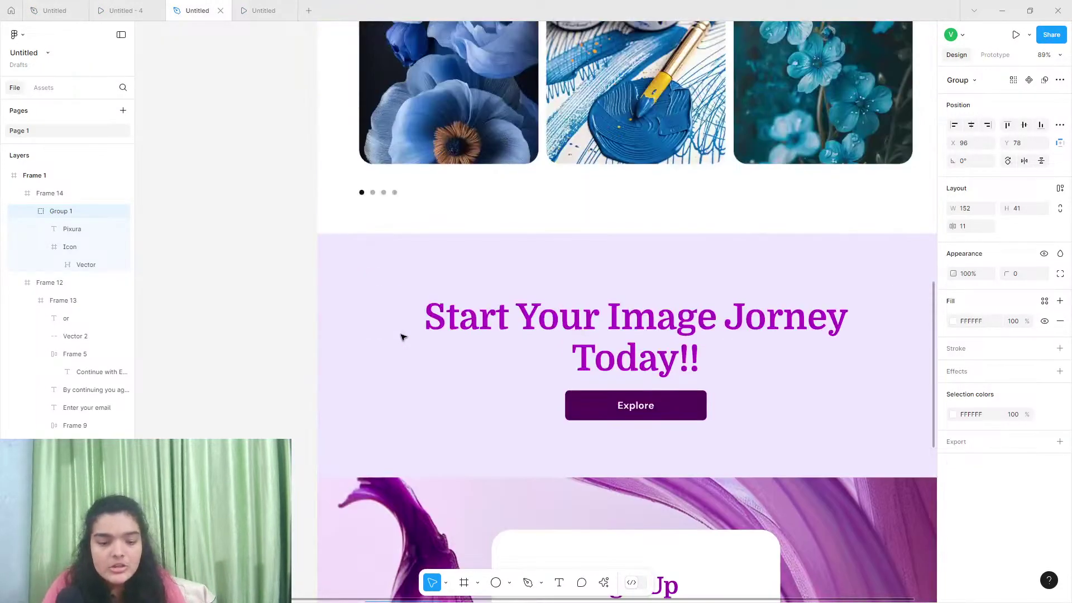
scroll(592, 139, "up", 5)
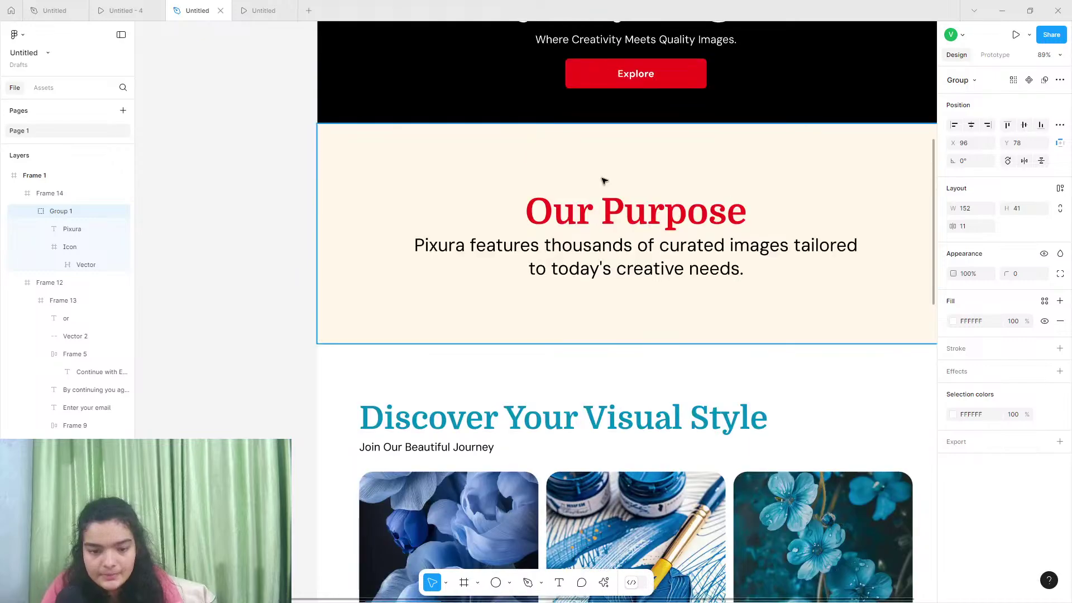
left_click(569, 218)
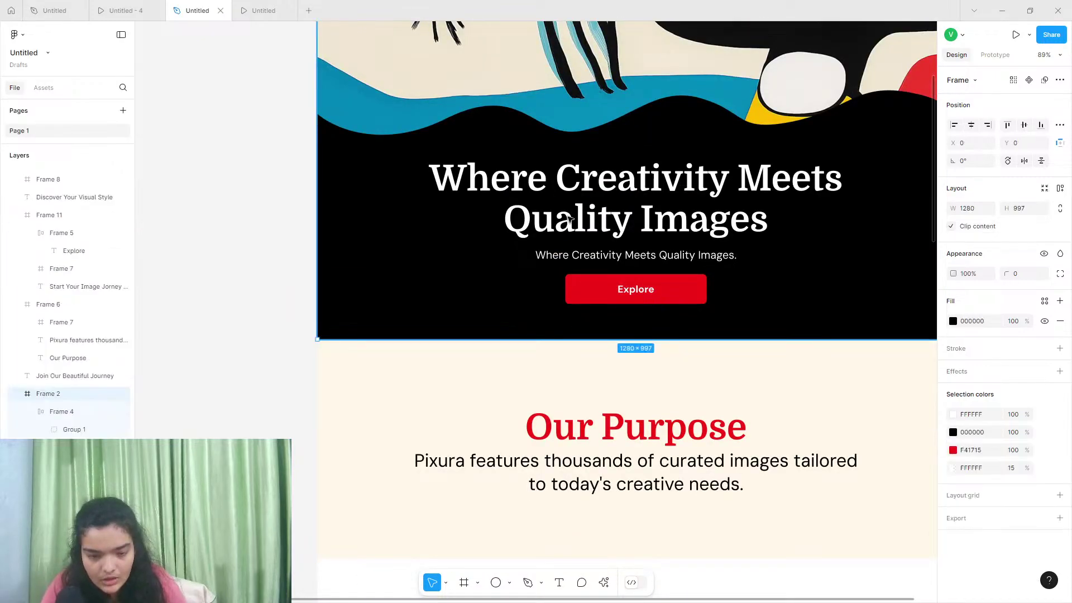
double_click(569, 217)
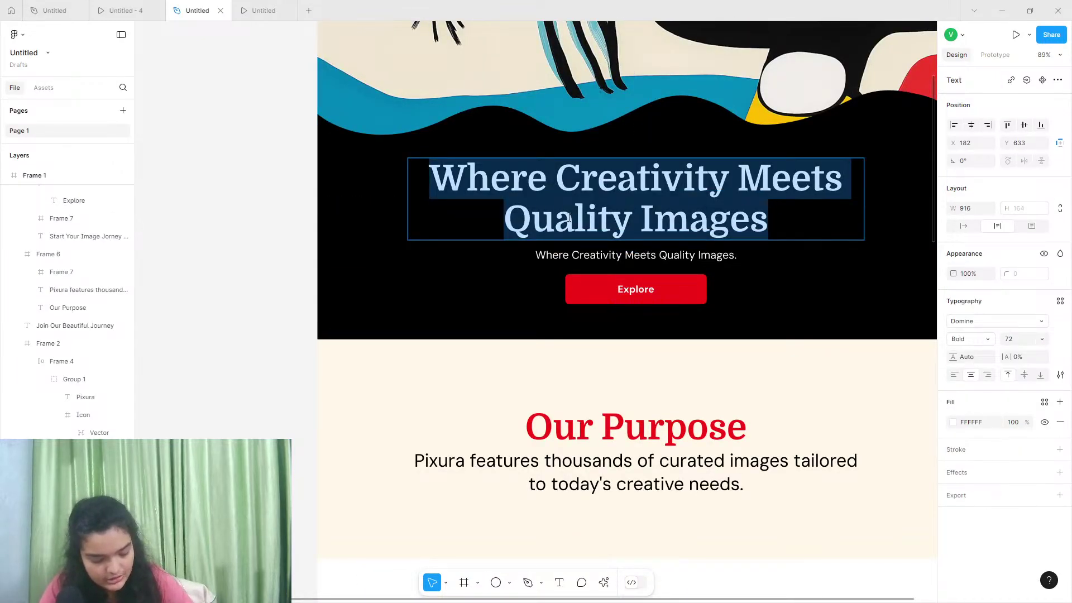
scroll(570, 217, "down", 20)
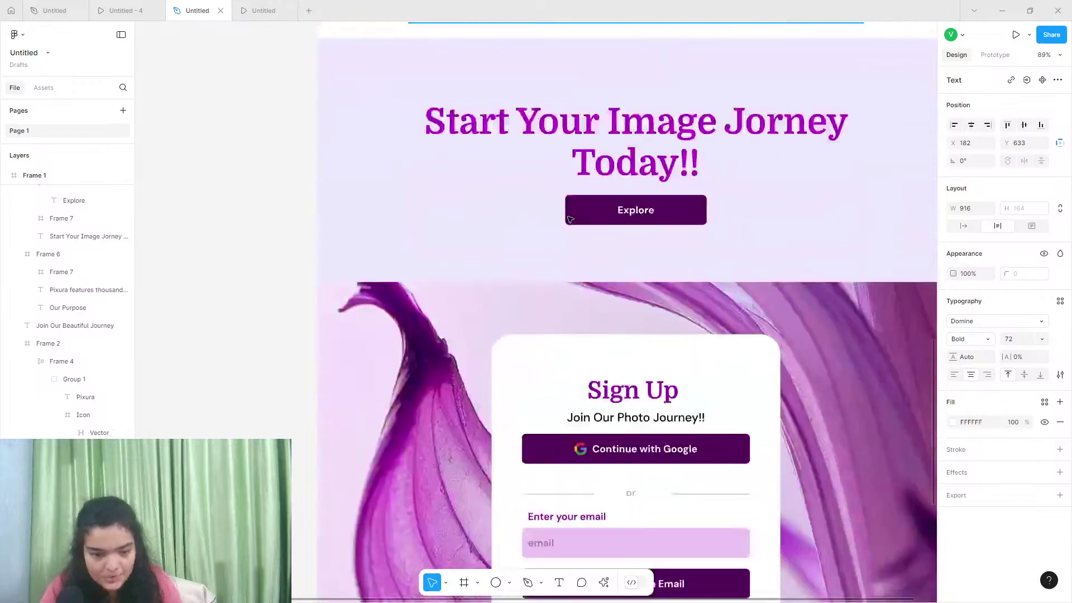
scroll(337, 243, "down", 3)
scroll(337, 243, "up", 3)
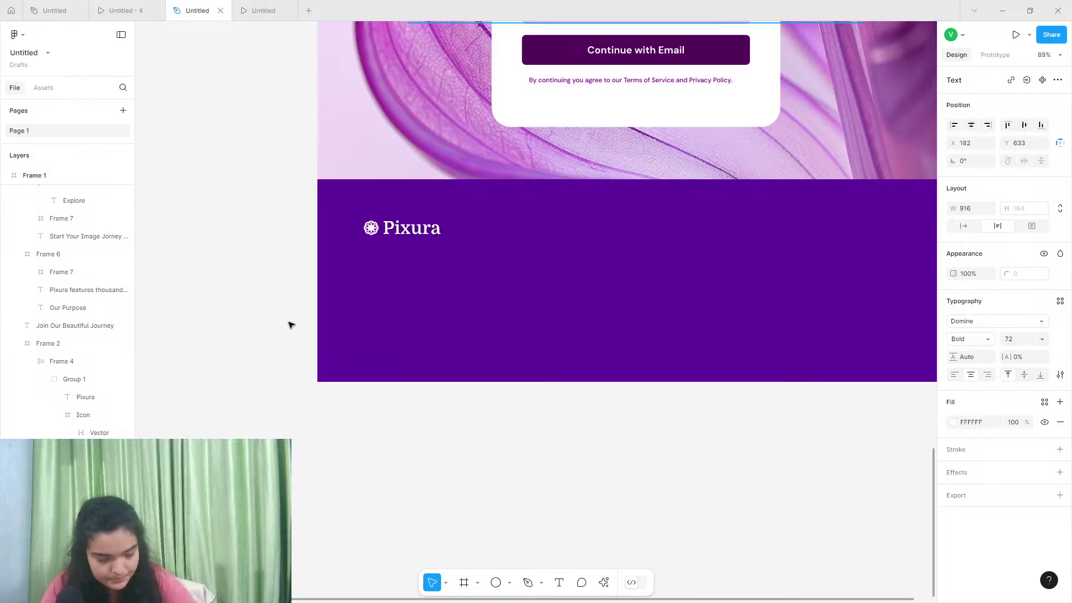
scroll(290, 325, "up", 4)
scroll(290, 325, "up", 15)
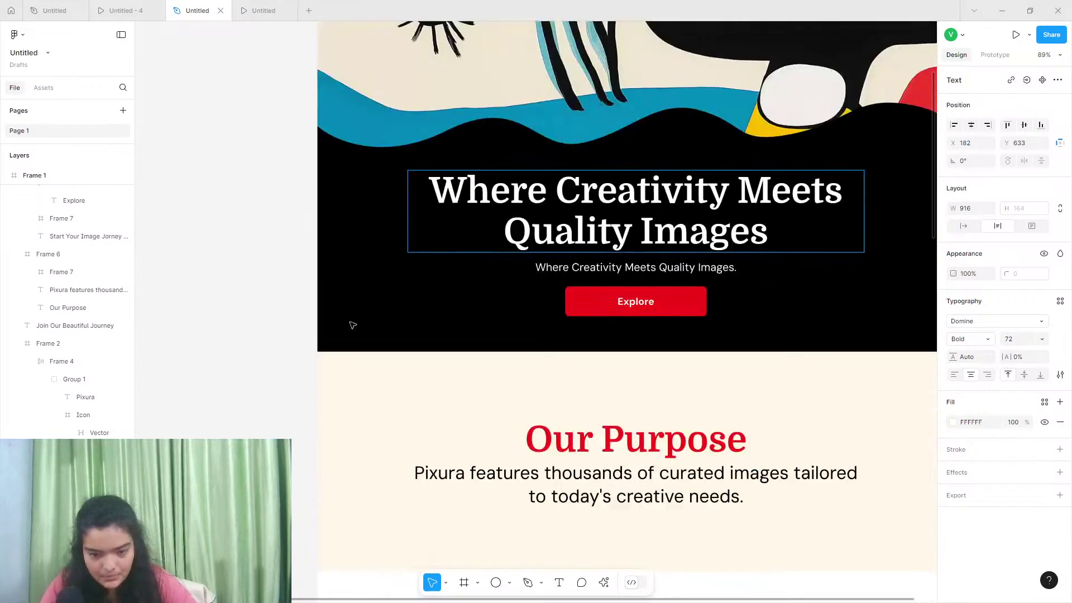
key("Escape")
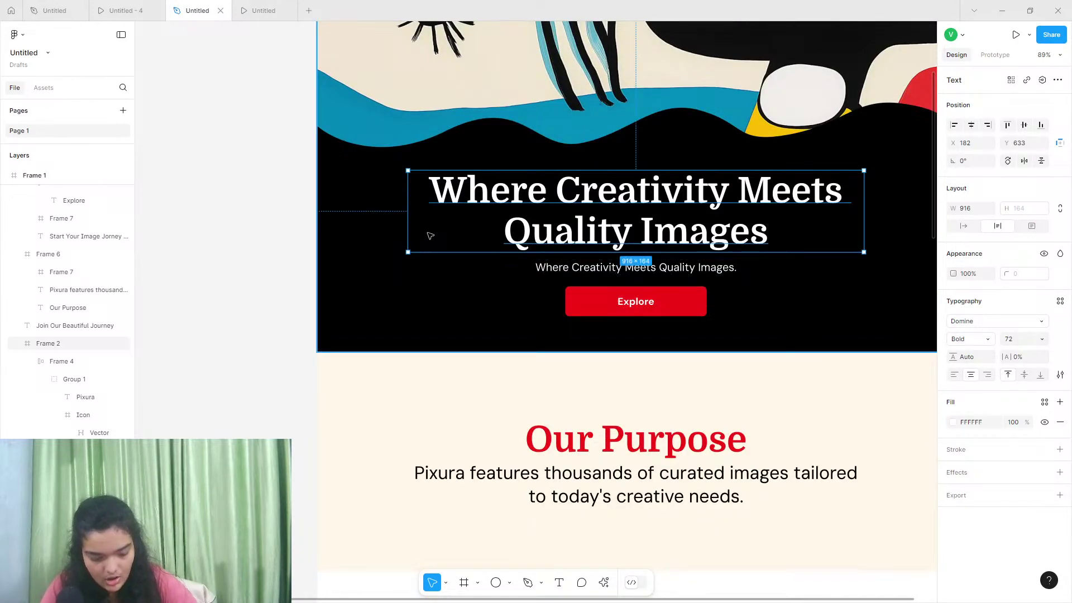
Paste the heading copy into the footer frame and place it below the Pixura logo at X 24, Y 139
scroll(436, 323, "down", 20)
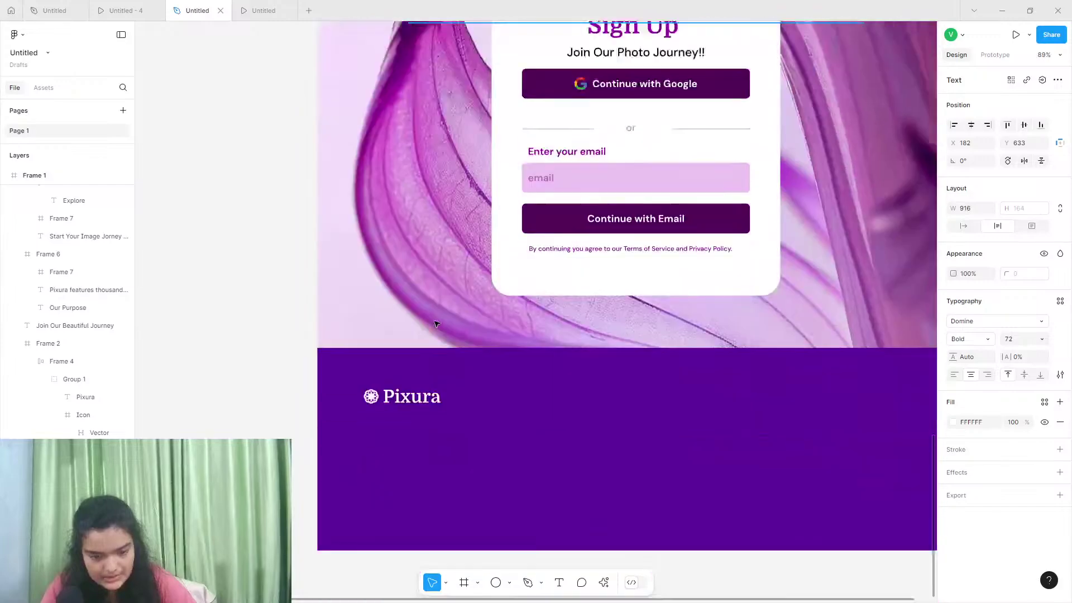
scroll(436, 324, "down", 6)
key("ctrl+v")
left_click_drag(445, 277, 448, 114)
scroll(449, 114, "up", 1)
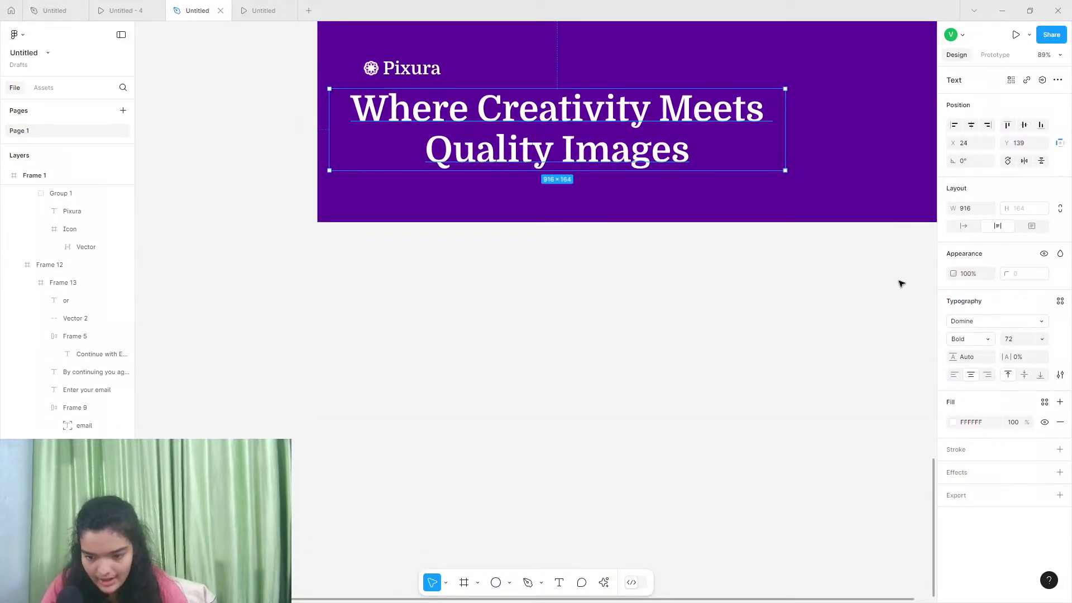
Change the footer tagline's font to DM Sans Regular and align its text left
left_click(964, 324)
type("dm")
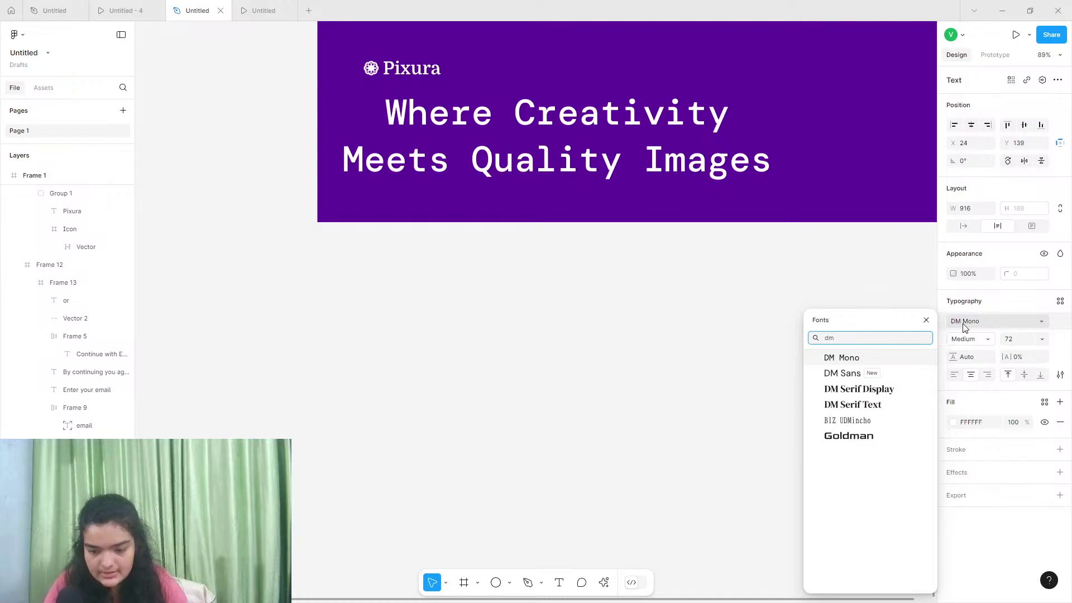
left_click(843, 373)
left_click(954, 375)
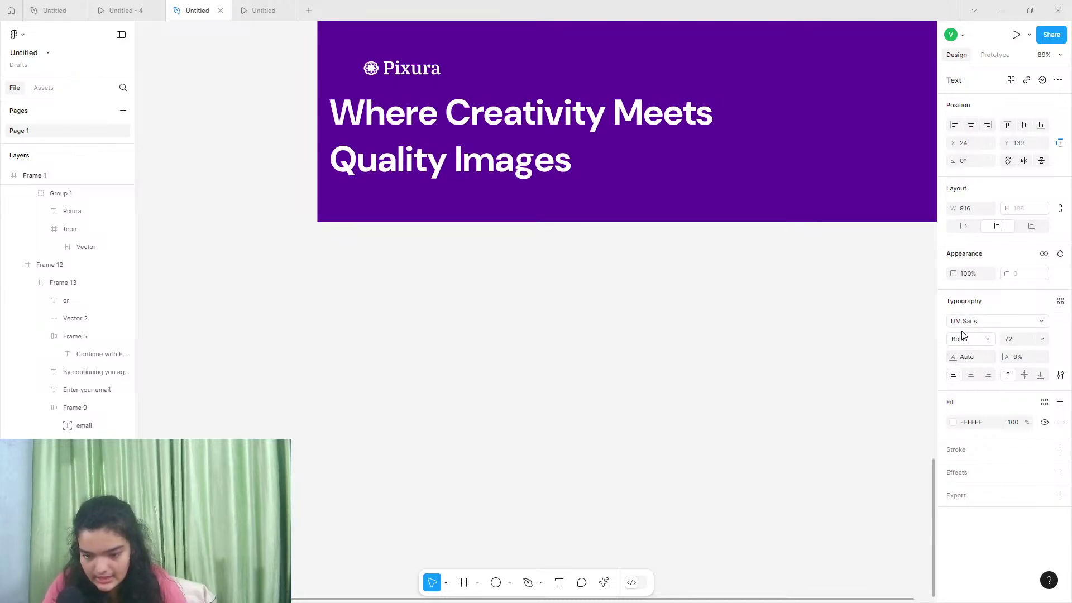
left_click(963, 337)
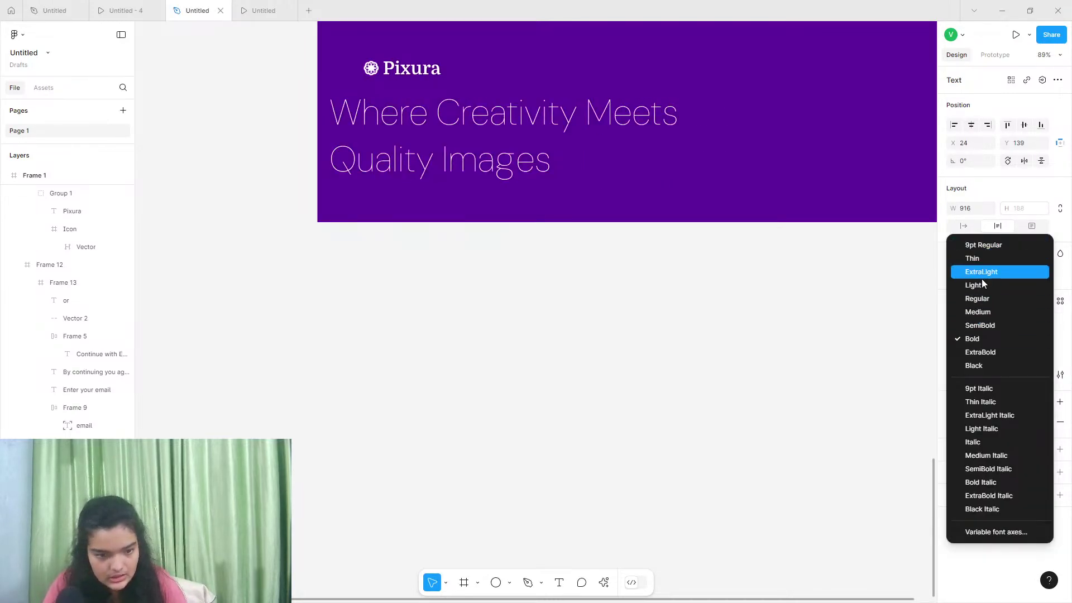
left_click(983, 298)
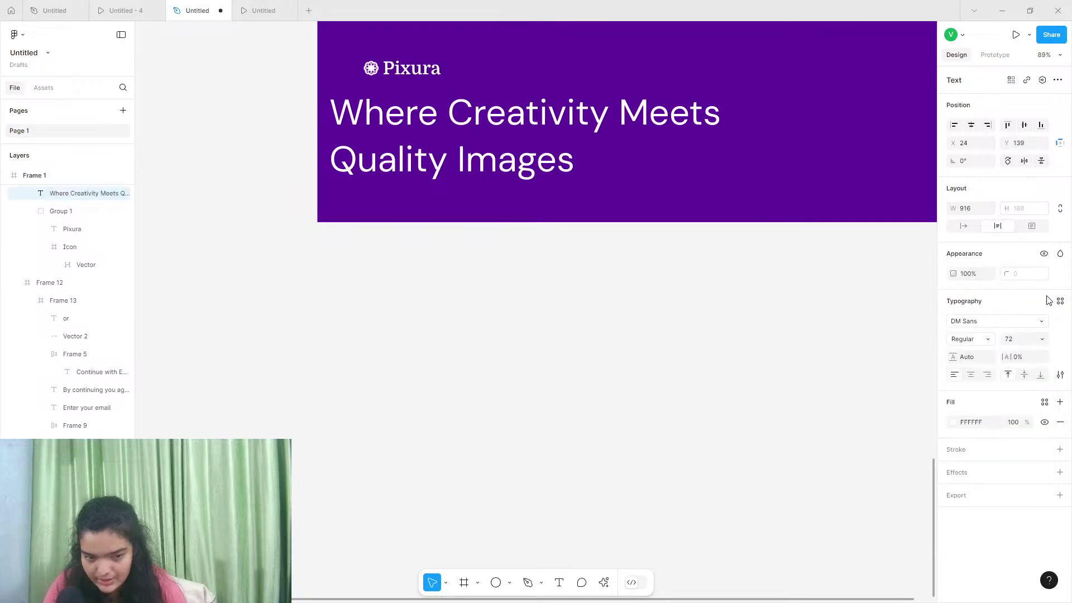
Set the footer tagline's font size to 28
left_click(1037, 340)
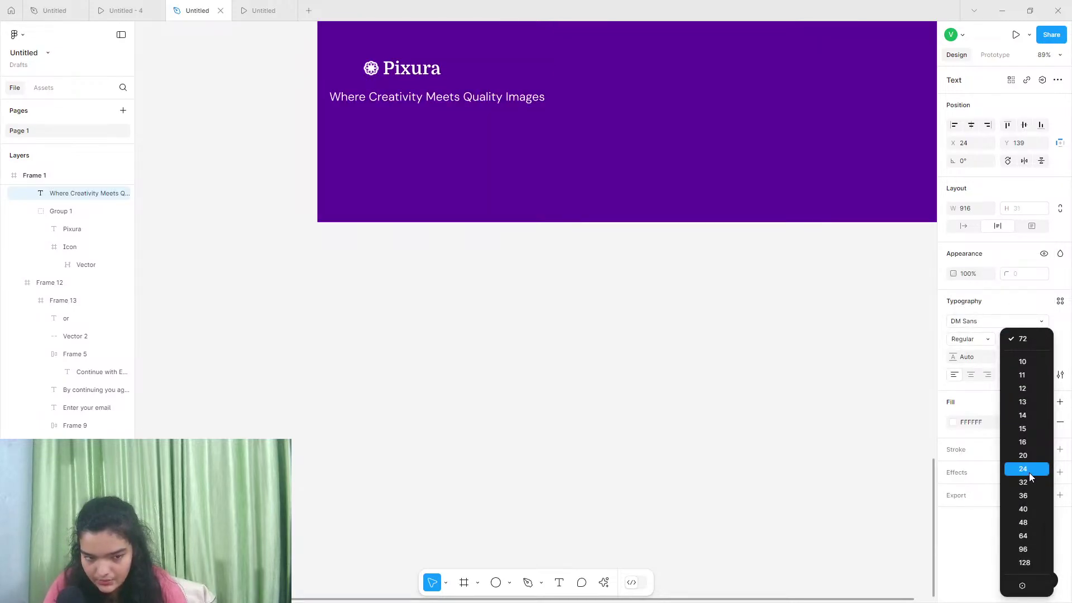
left_click(1029, 469)
left_click(1017, 345)
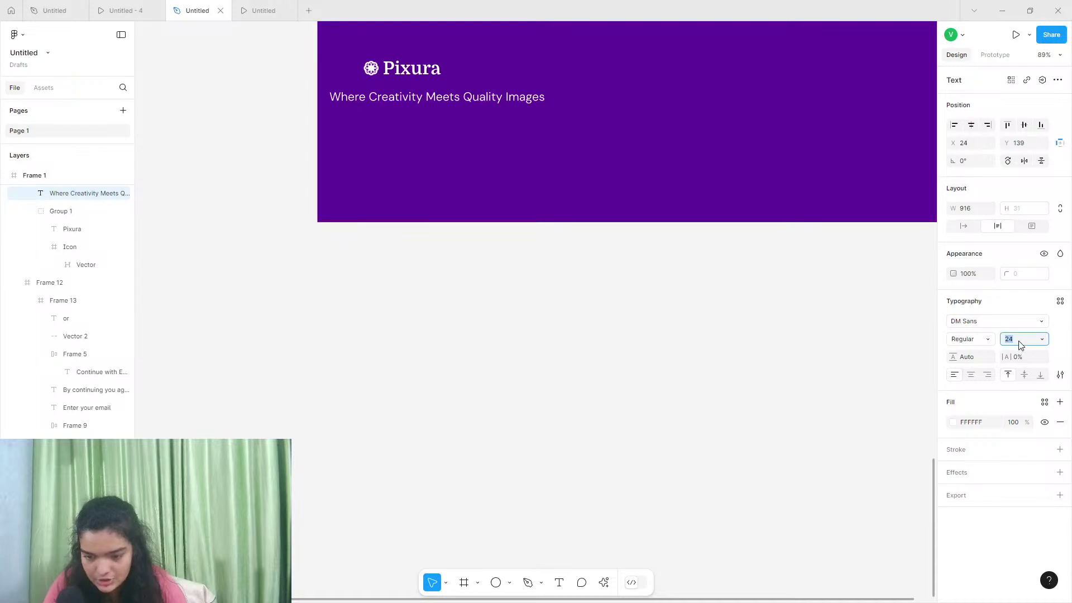
type("27")
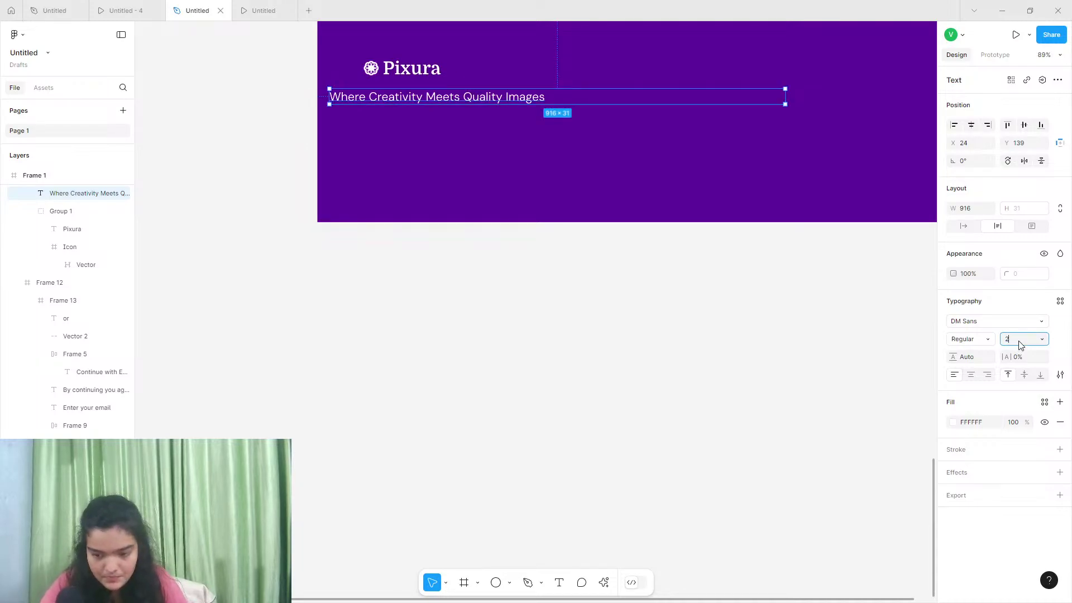
key("Return")
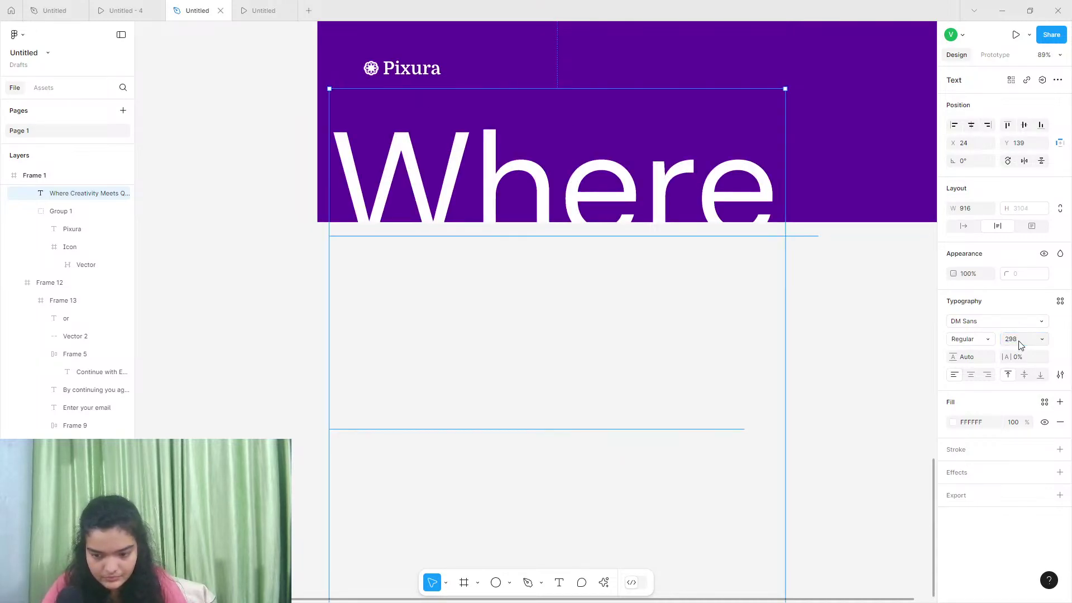
left_click(1017, 343)
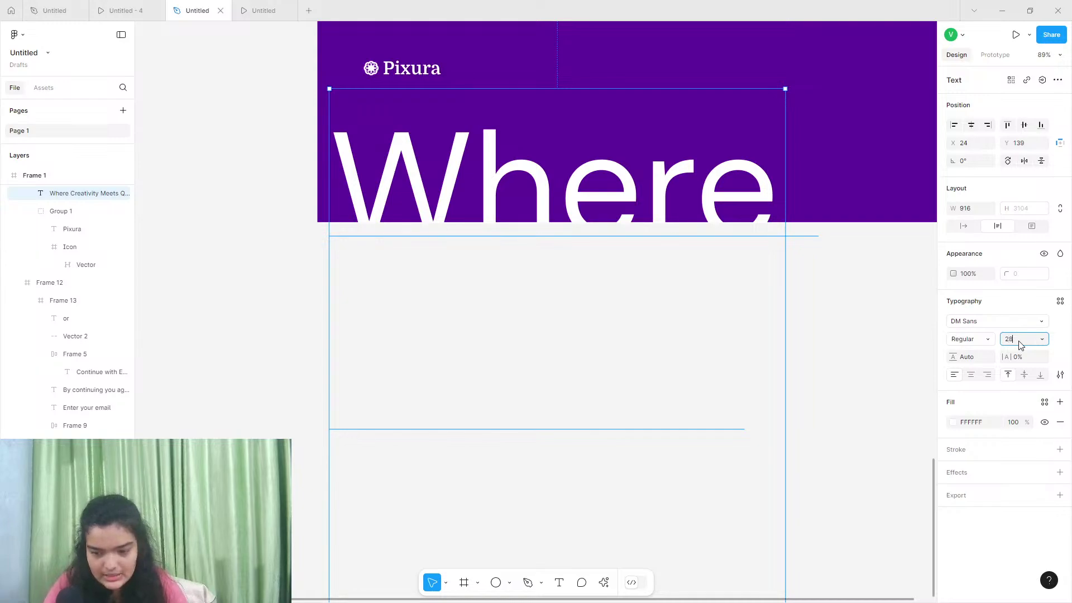
key("Return")
Add a period to the end of the footer tagline and make its text box auto width
double_click(586, 99)
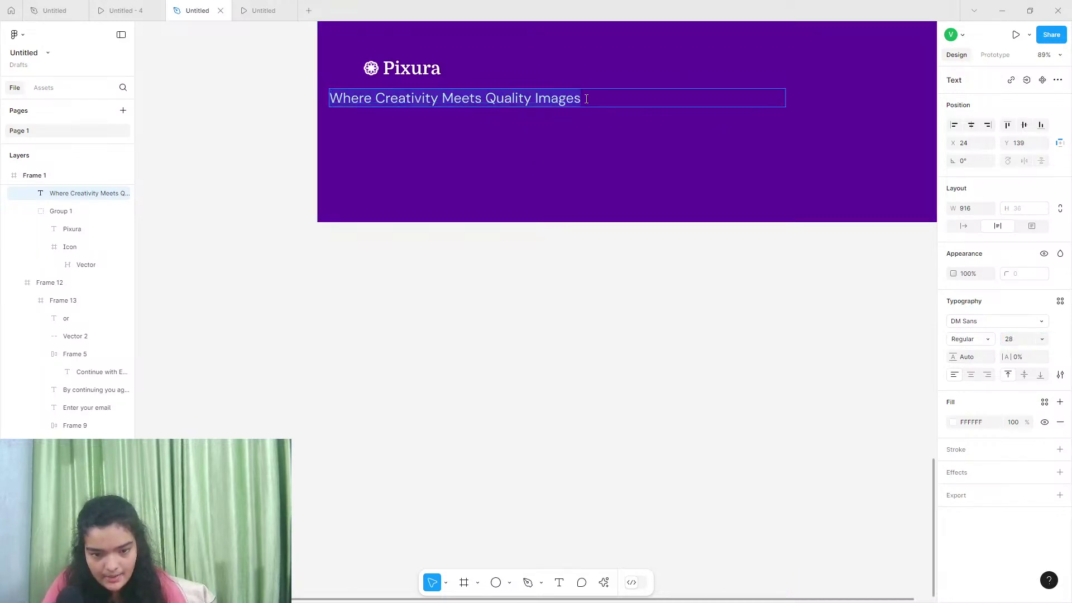
left_click(587, 99)
key("Escape")
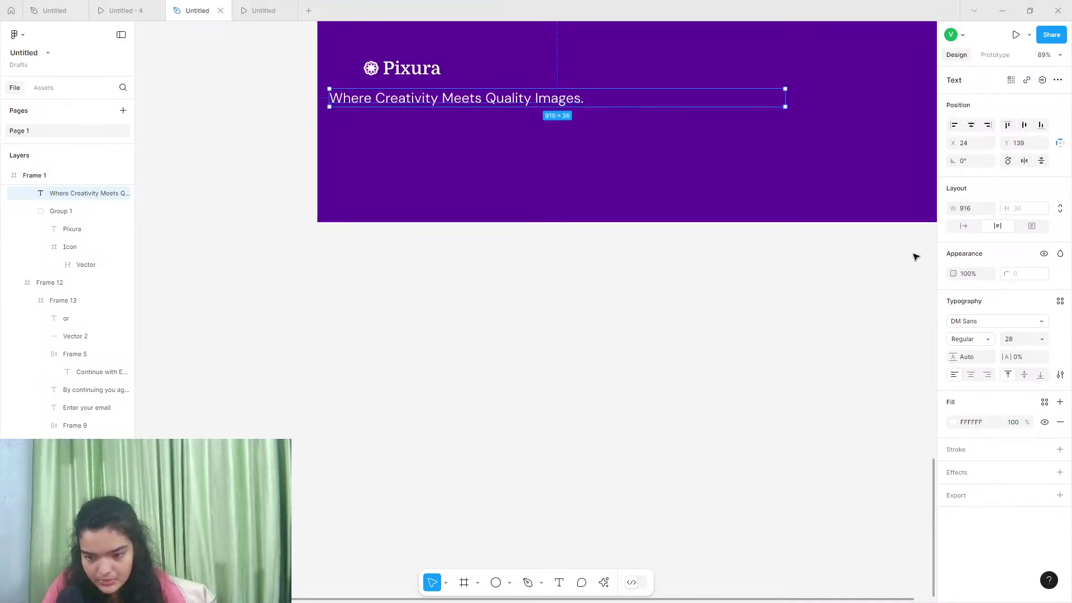
left_click(963, 226)
Move the tagline under the Pixura logo at X 96, Y 129 and set its font size to 24
left_click_drag(450, 99, 485, 94)
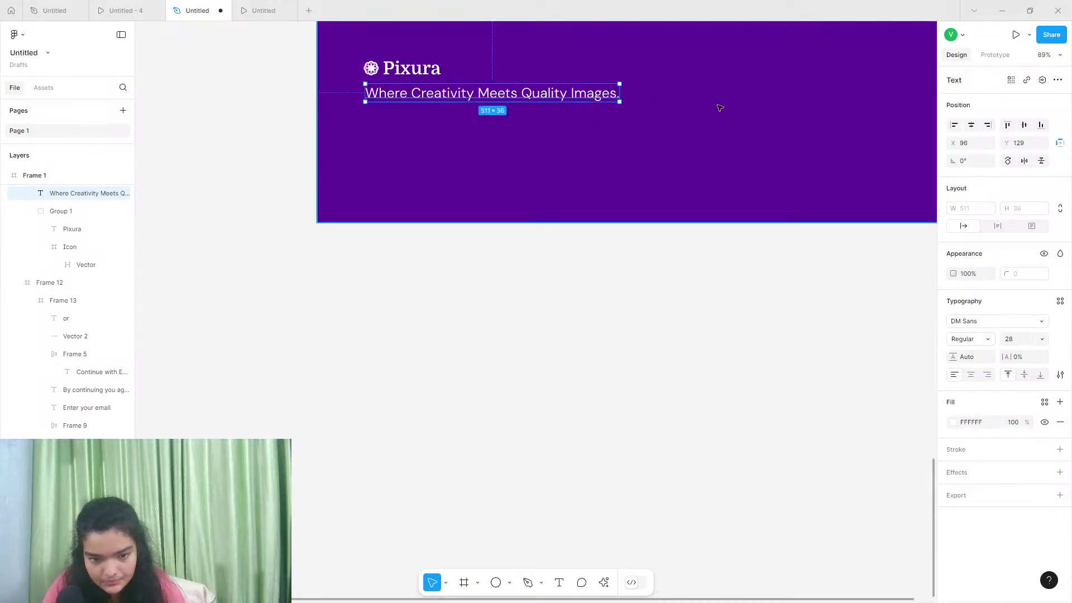
left_click(1030, 341)
key("Return")
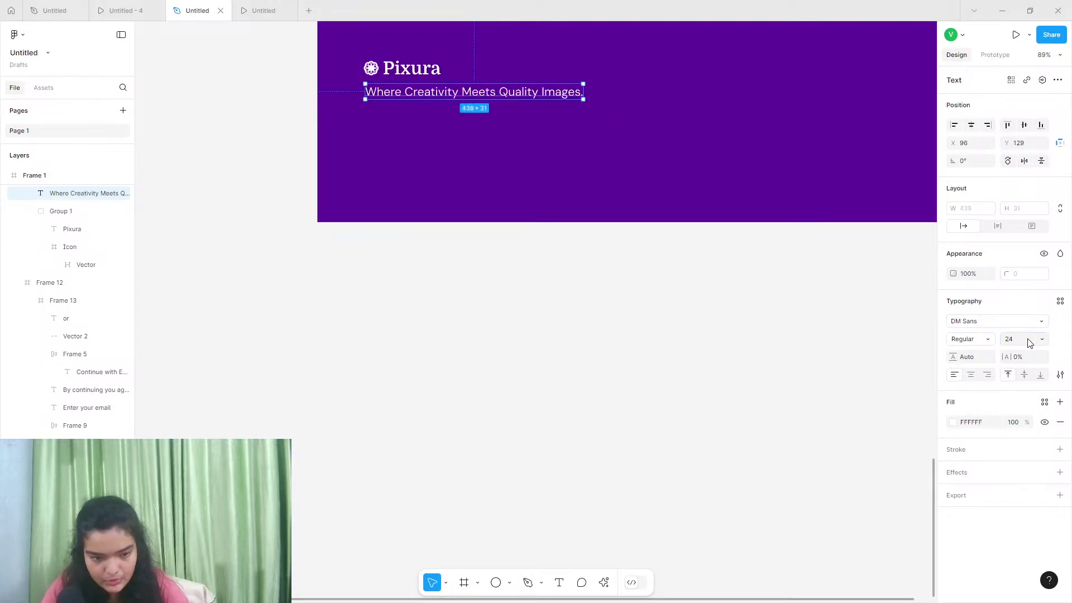
Narrow the tagline's text box to a width of about 290 so the text wraps onto two lines
left_click_drag(583, 91, 508, 92)
left_click(493, 246)
scroll(494, 246, "up", 3)
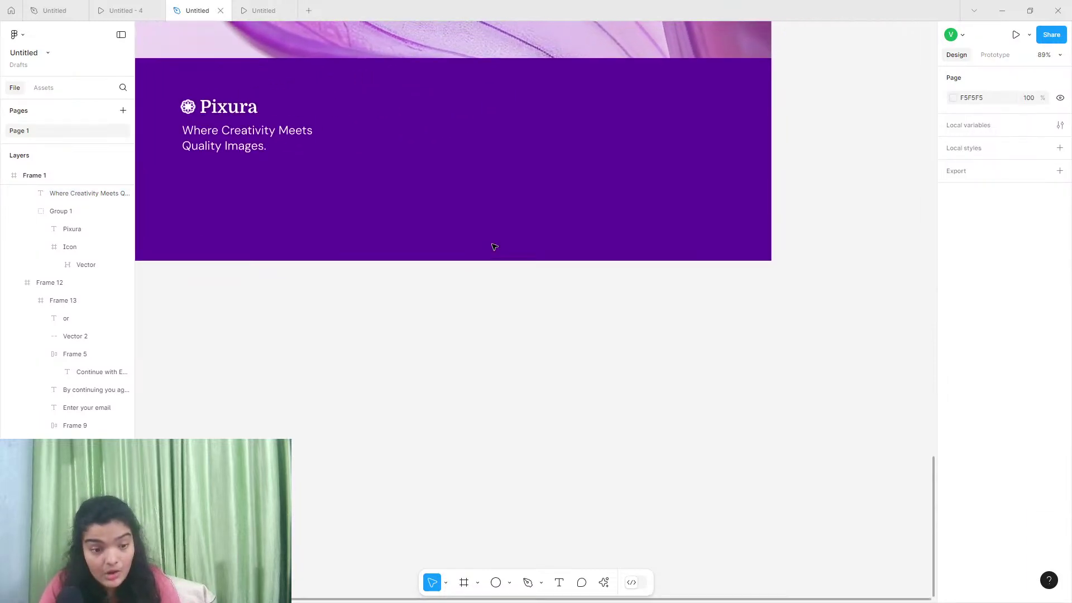
Select the Pixura logo and the tagline together and shift both slightly left within the footer
left_click(270, 166)
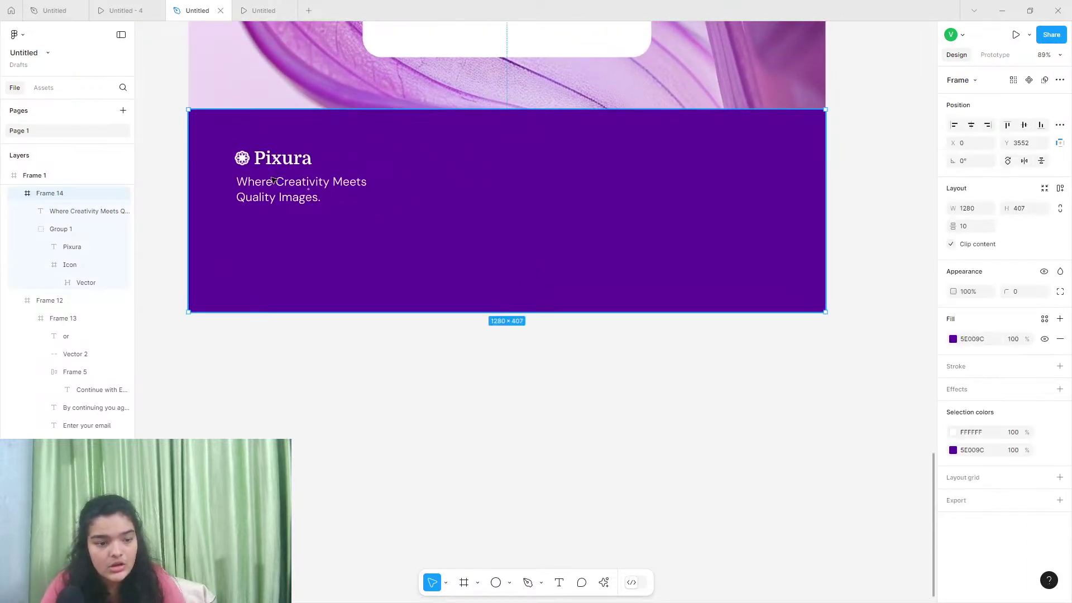
left_click(271, 167)
left_click(271, 184, "shift")
key("shift+a")
Duplicate the tagline into the footer's right half at X 687, Y 96 and reword the copy as "Company", following the reference prototype's first link
left_click_drag(268, 184, 571, 173)
left_click(267, 184)
left_click(150, 8)
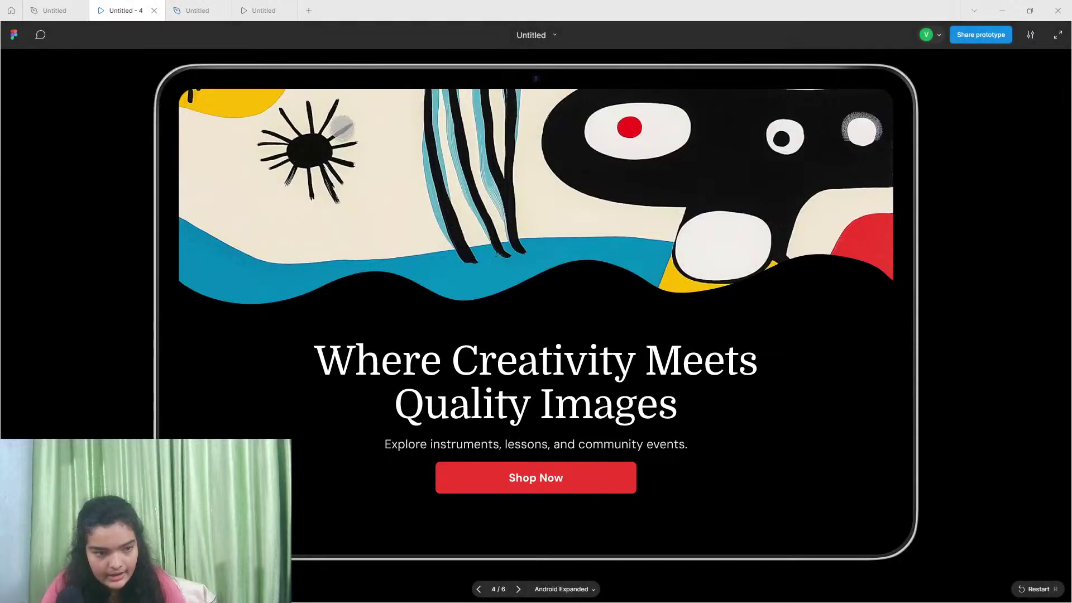
scroll(432, 305, "down", 15)
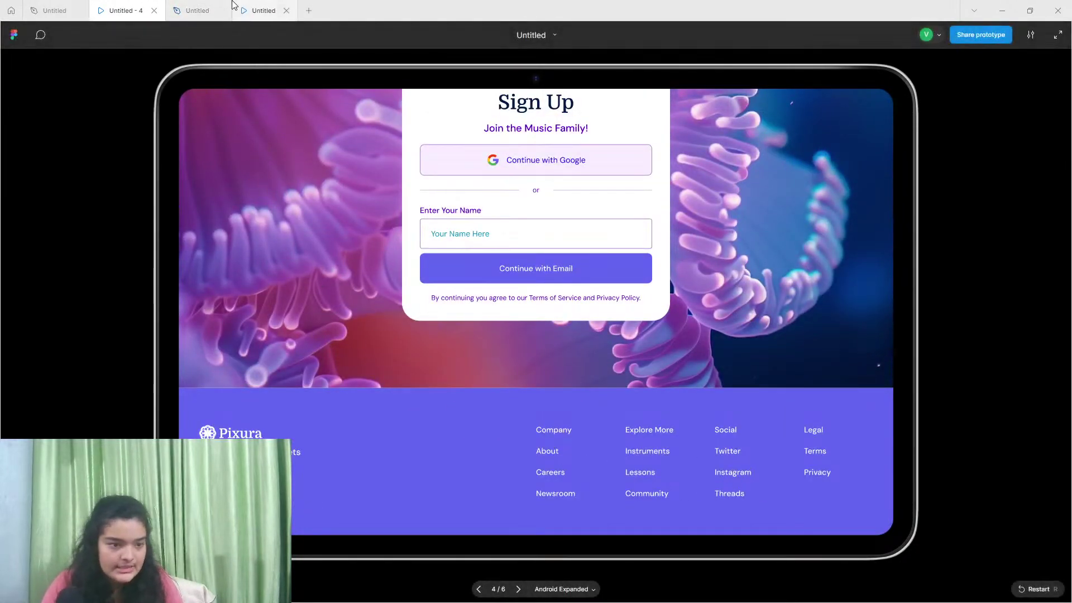
key("ctrl+Tab")
type("Compny")
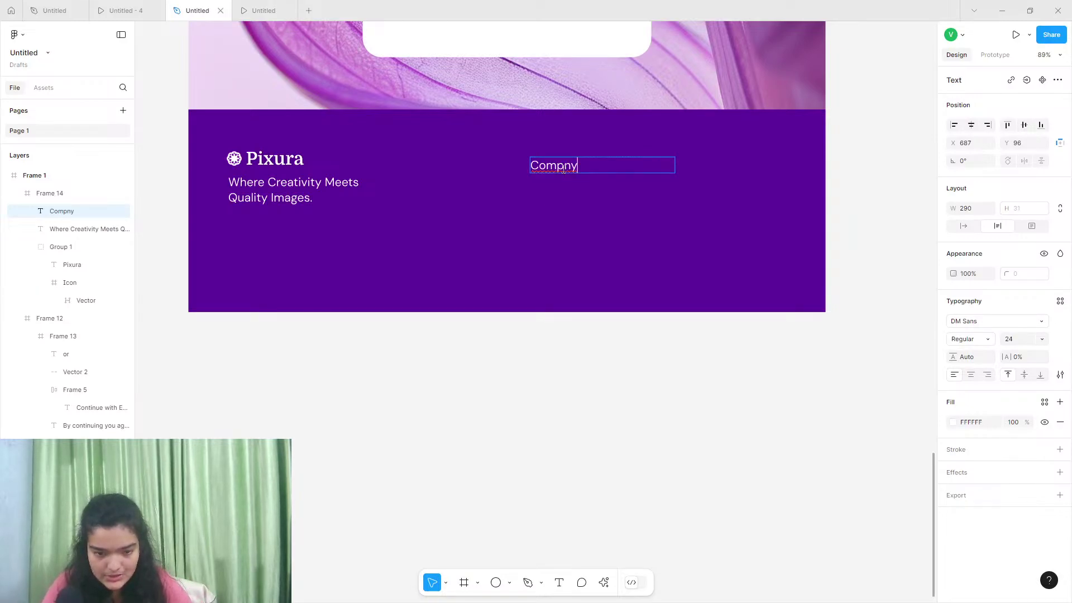
type("a")
key("Escape")
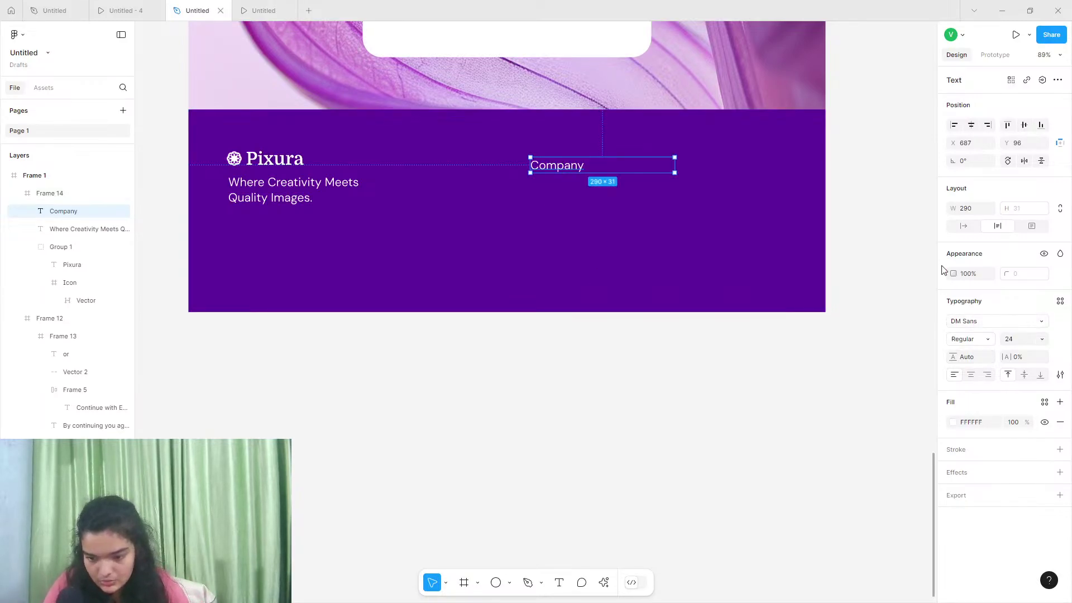
Make the "Company" text auto width at font size 18 and move it to X 754, Y 87, level with the logo
left_click(962, 228)
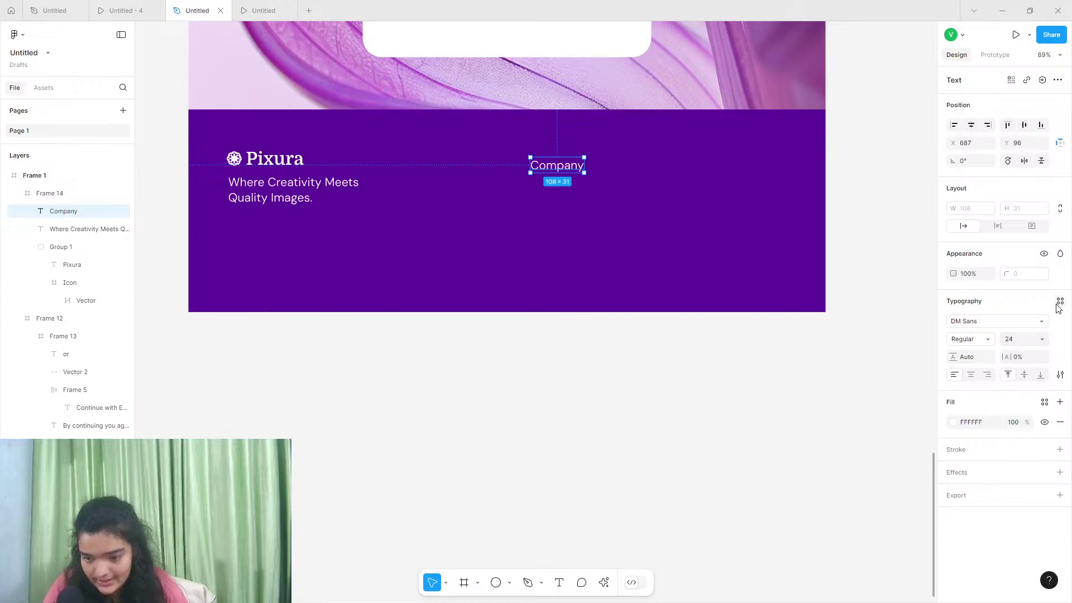
left_click(1042, 339)
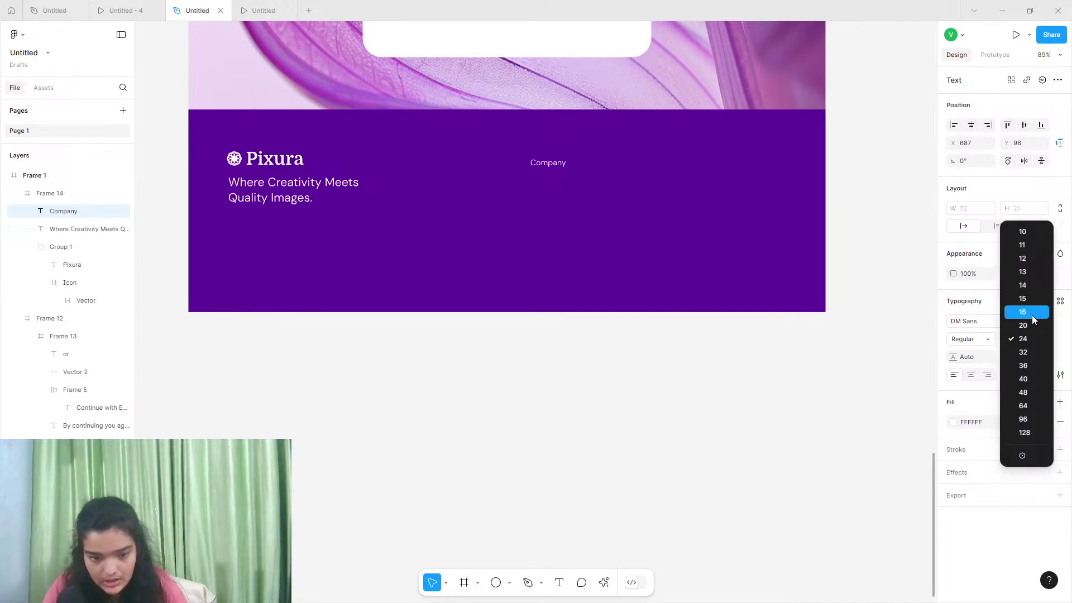
left_click(1030, 314)
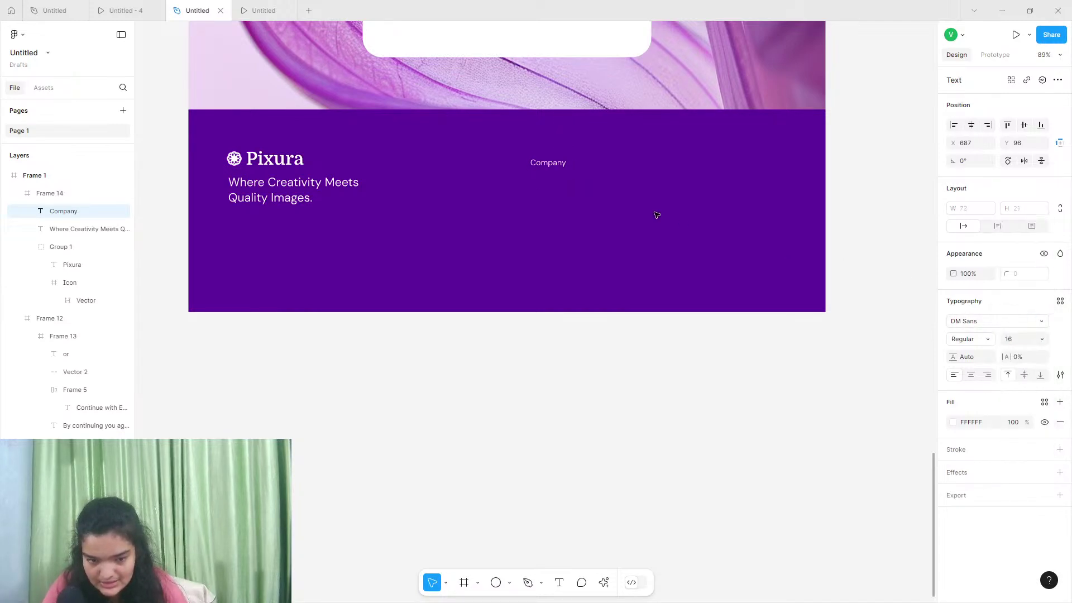
left_click(1014, 342)
type("18")
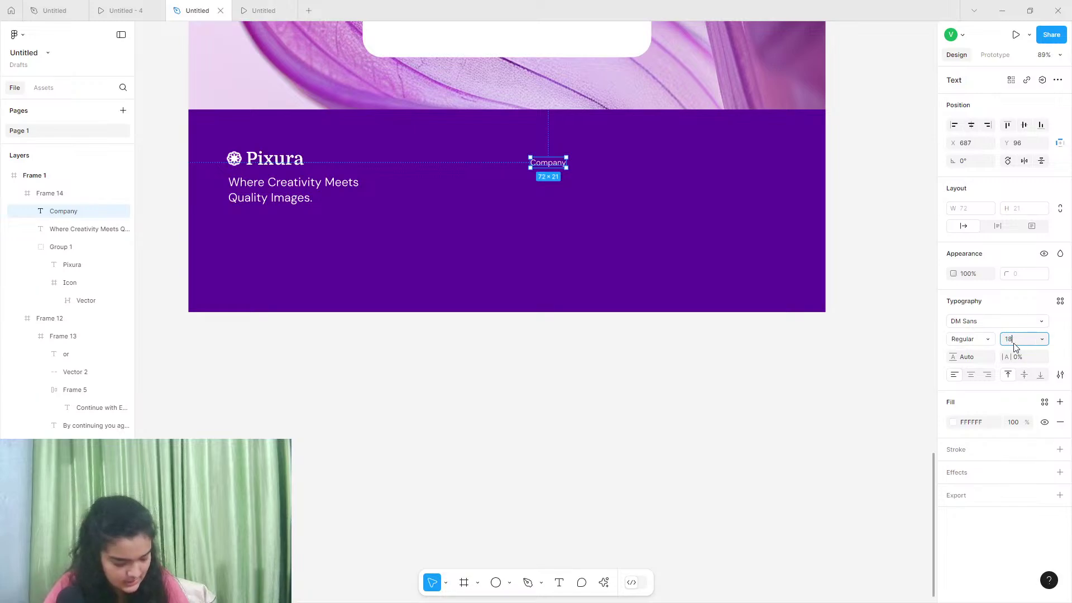
key("Return")
left_click_drag(555, 165, 589, 162)
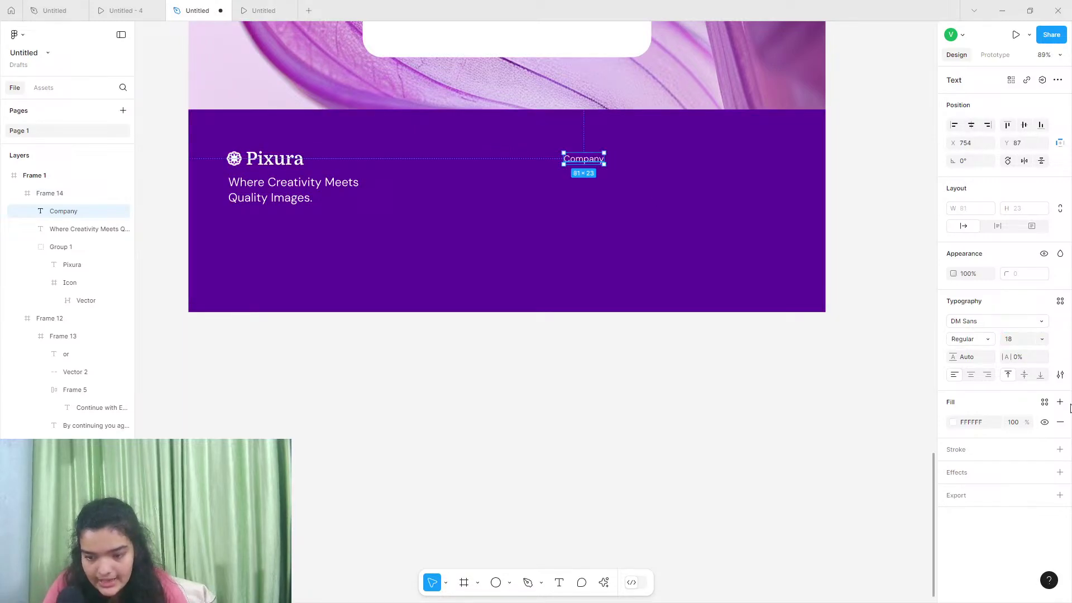
Create a text style named f_link from the "Company" text
left_click(1061, 302)
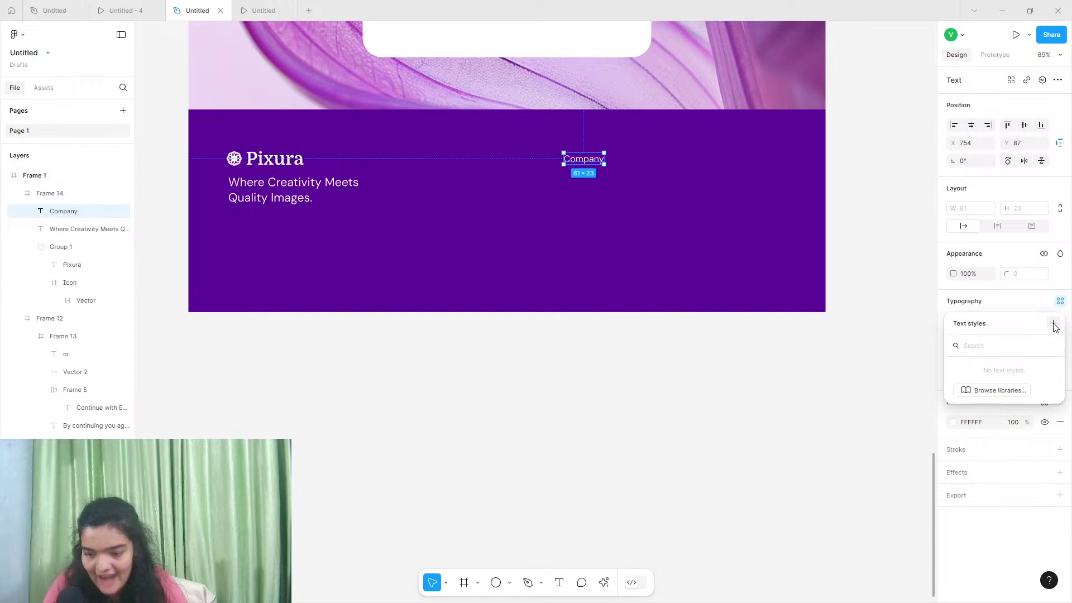
left_click(1053, 323)
type("fo")
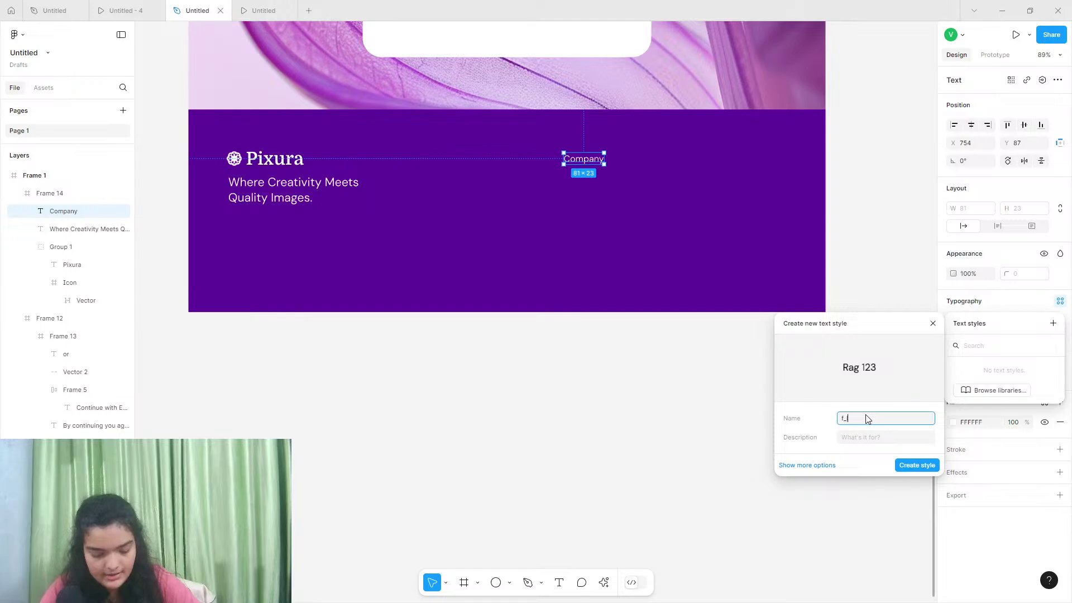
type("link")
key("Return")
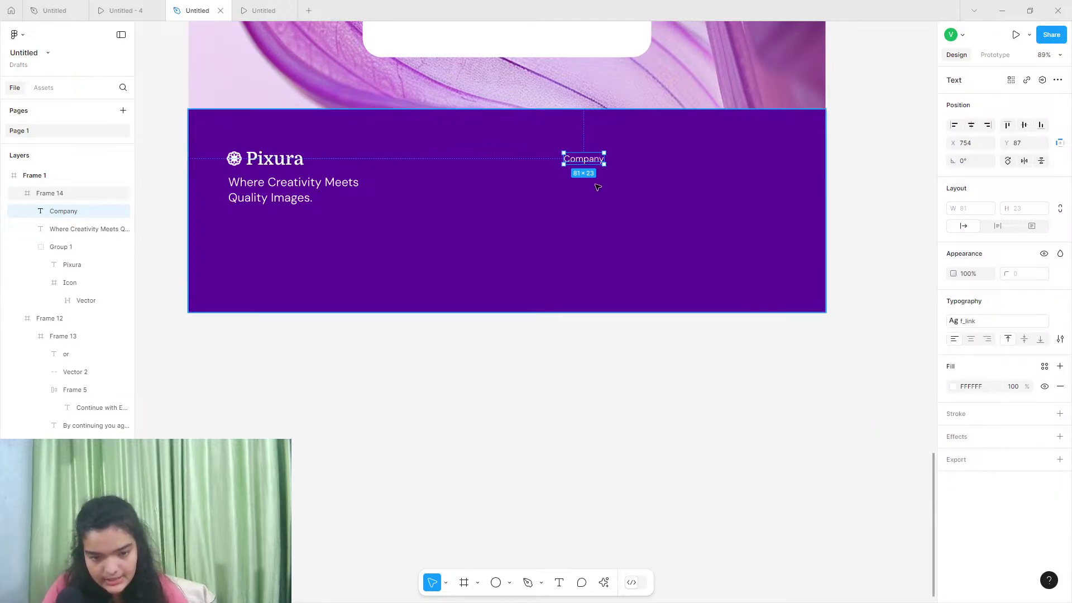
Duplicate the "Company" link three times downward to form a column of four links
key("ctrl+d")
left_click_drag(584, 161, 593, 203)
key("ctrl+d")
key("ctrl+d")
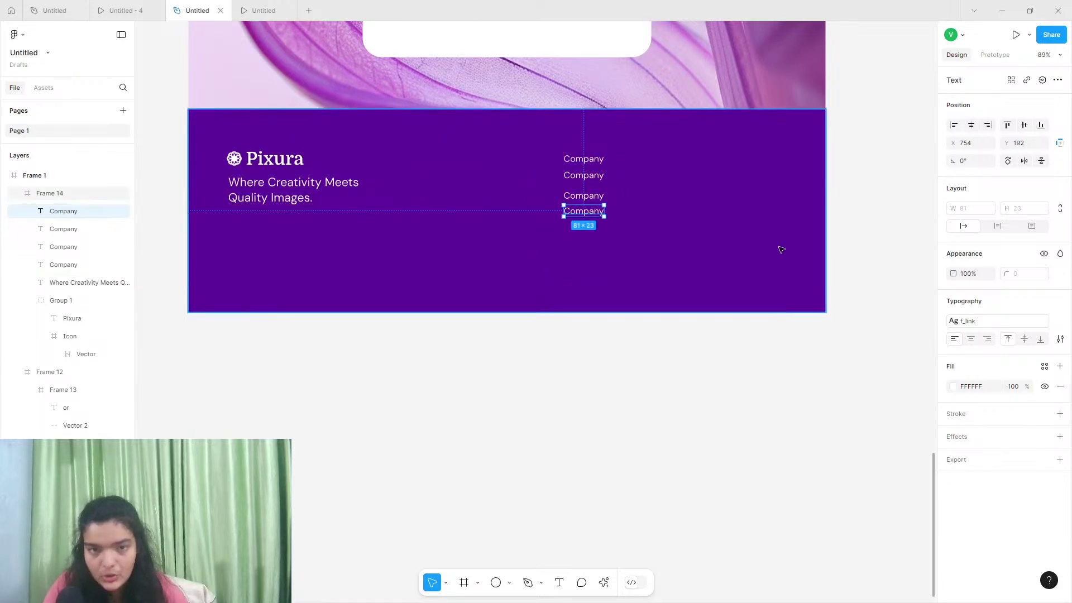
Select all four "Company" links in the column and tidy up their vertical spacing
left_click(596, 199, "shift")
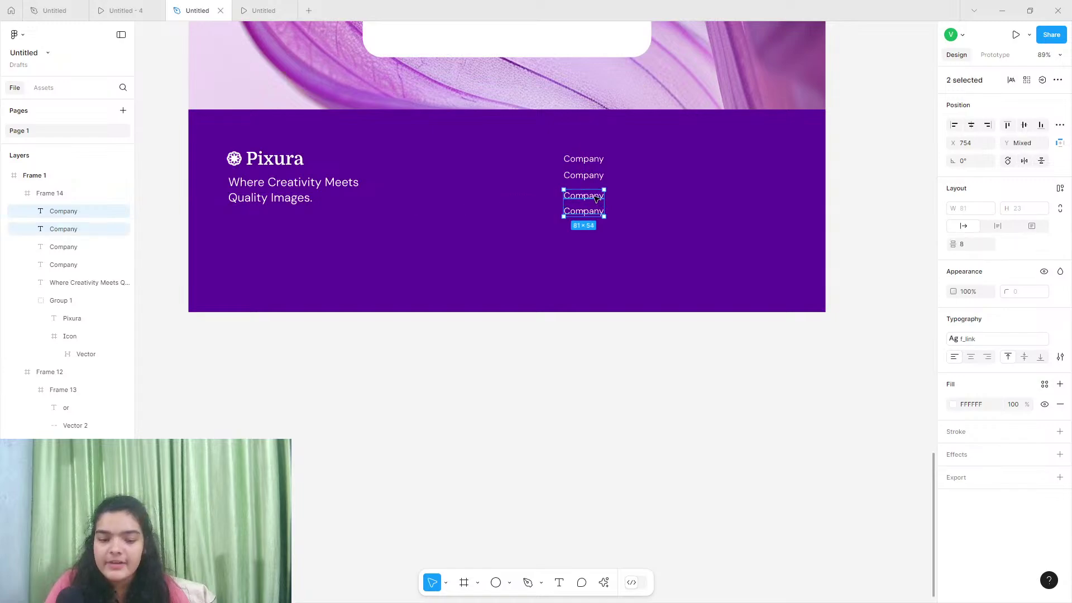
left_click(592, 178, "shift")
left_click(589, 161, "shift")
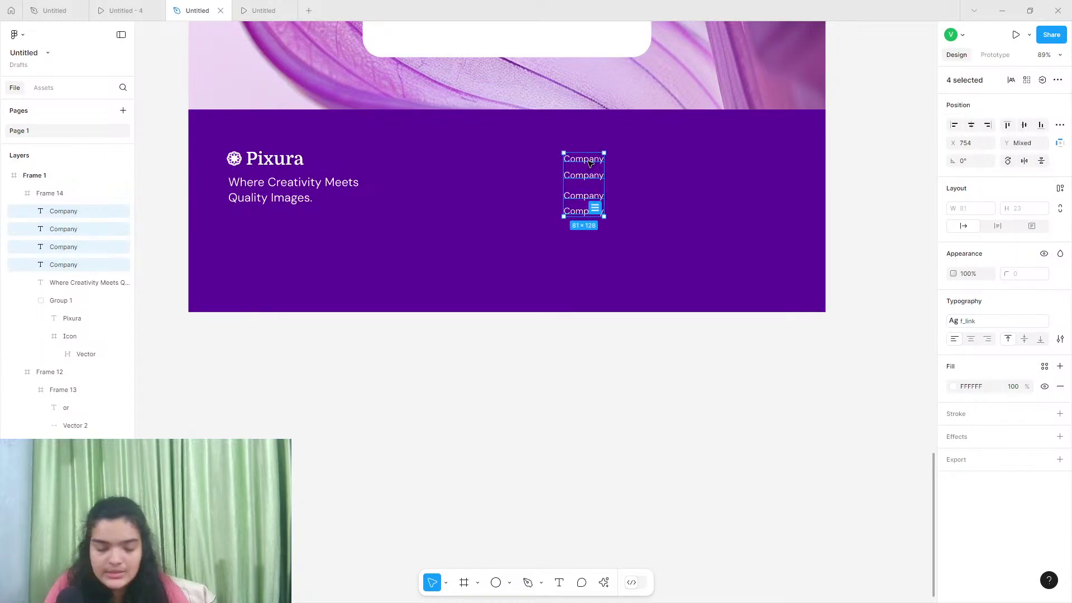
left_click(595, 208)
Duplicate the link column to the right to make four columns, and delete the last link of the fourth column
left_click_drag(588, 214, 731, 185)
left_click(733, 233)
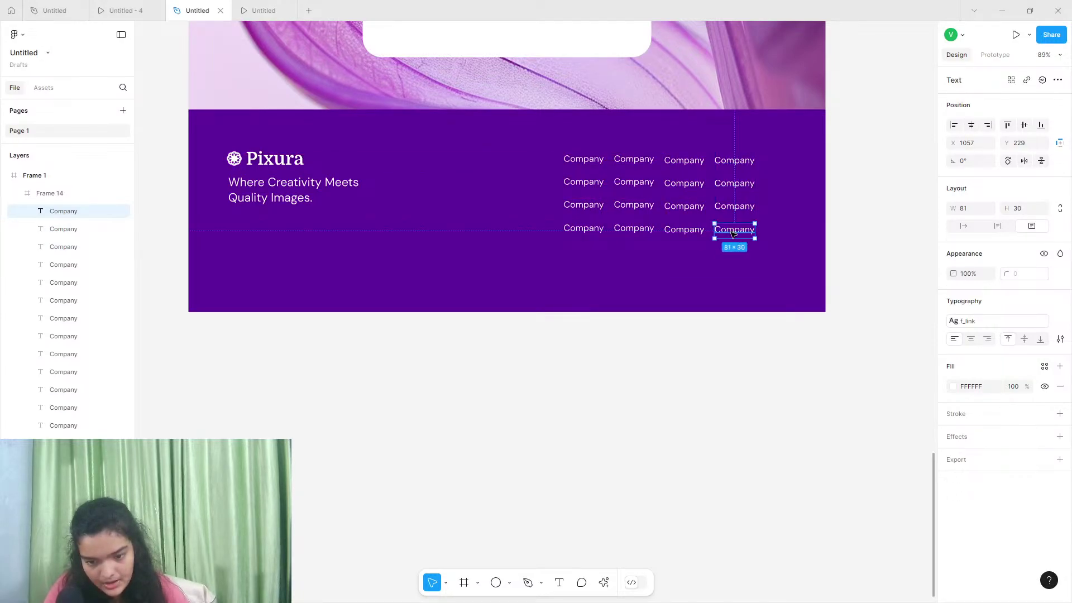
key("Escape")
Reword the first column's second and third links as "About" and "Careers", following the reference prototype's footer
left_click(120, 10)
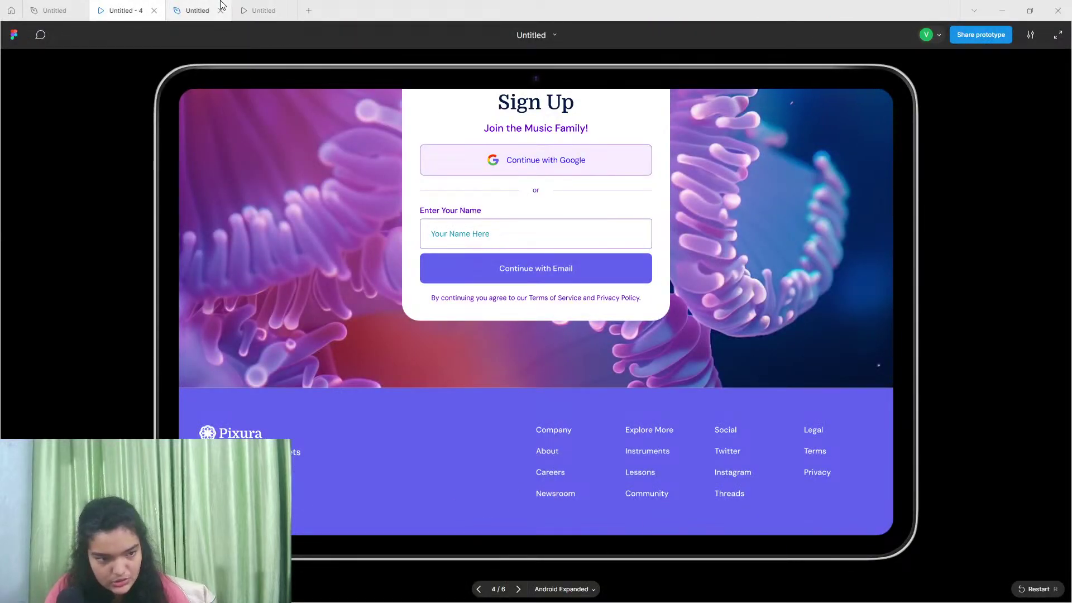
left_click(196, 10)
left_click(576, 181)
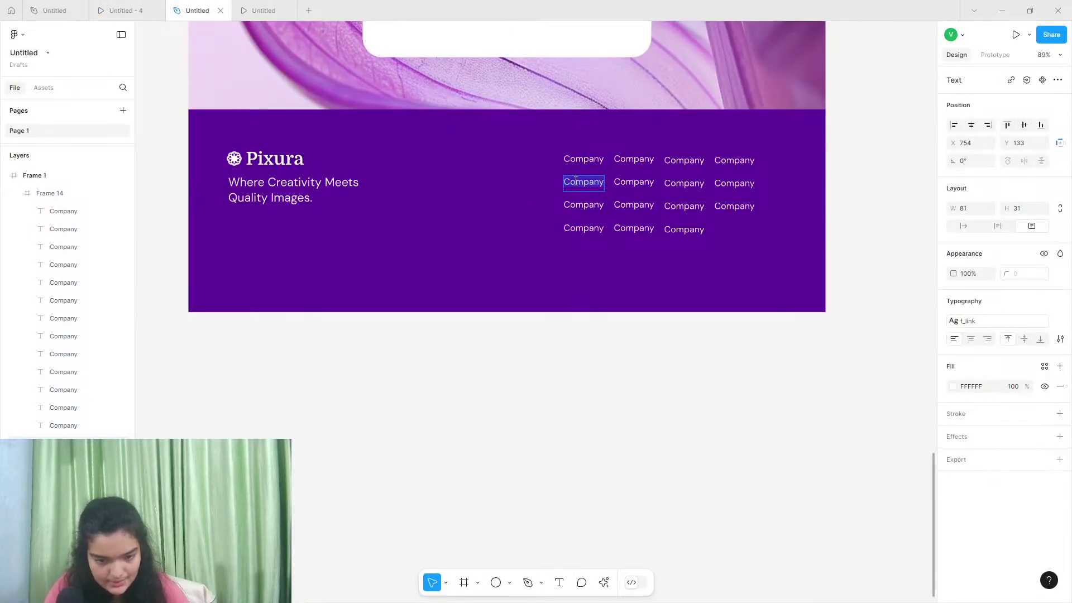
double_click(575, 182)
type("About")
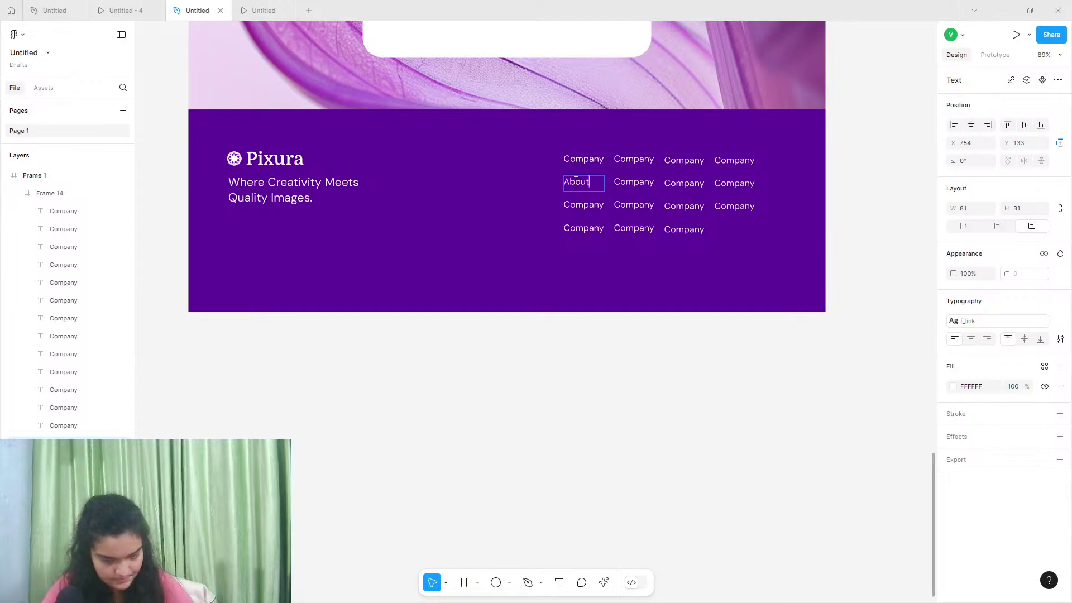
double_click(584, 206)
type("C")
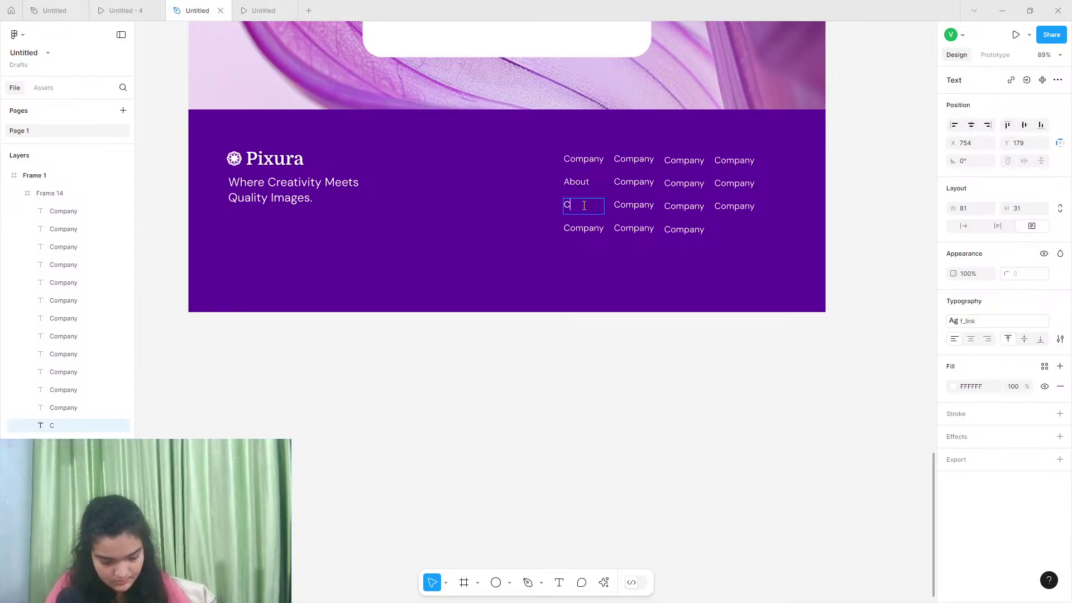
type("aree")
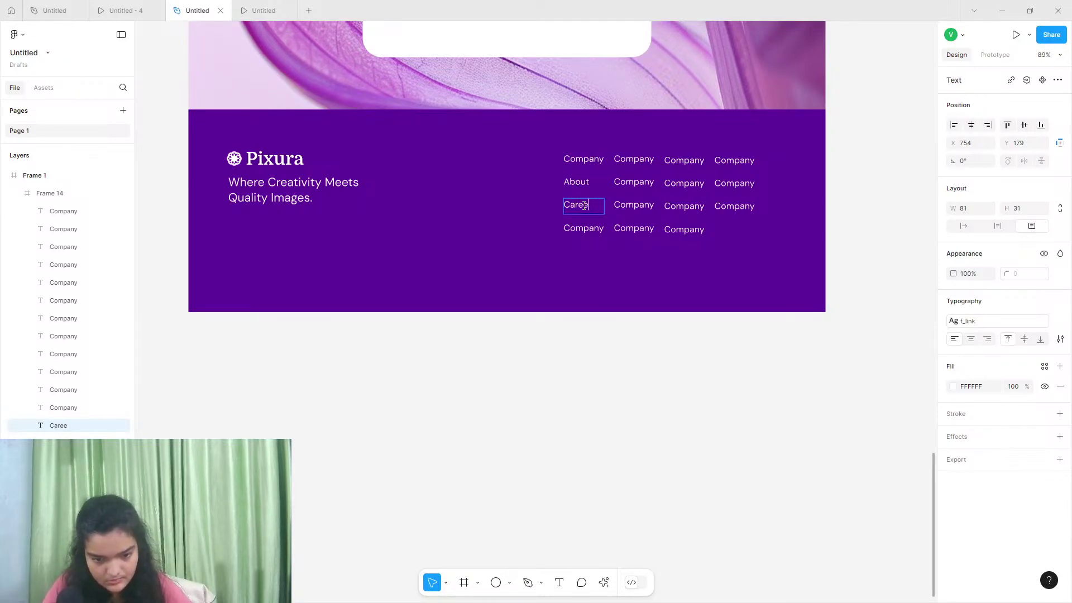
type("ers")
Reword the first column's fourth link as "Explore"
double_click(584, 238)
type("E")
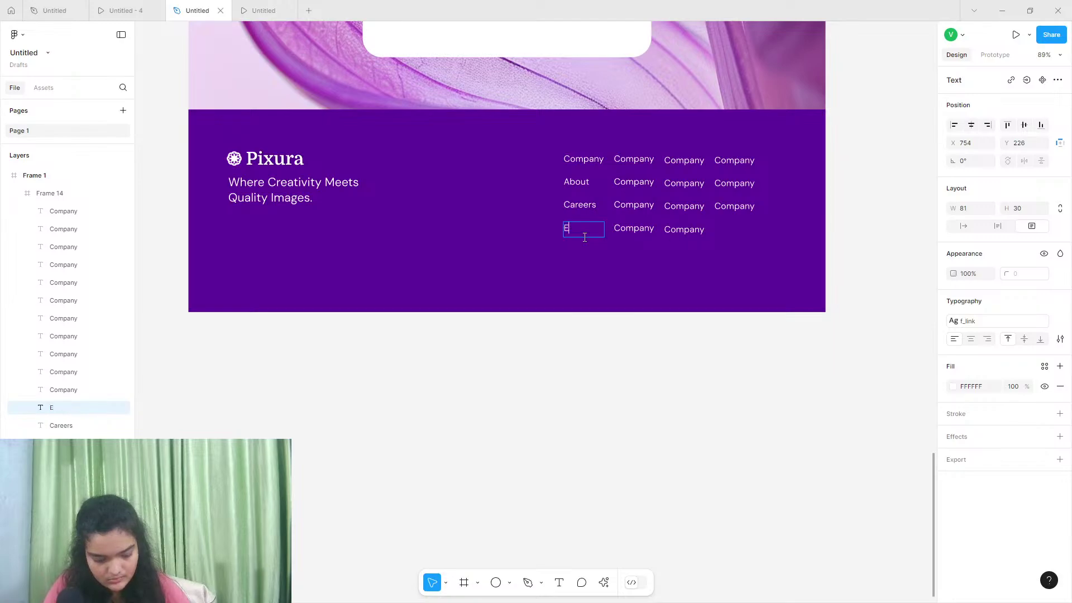
type("xplore")
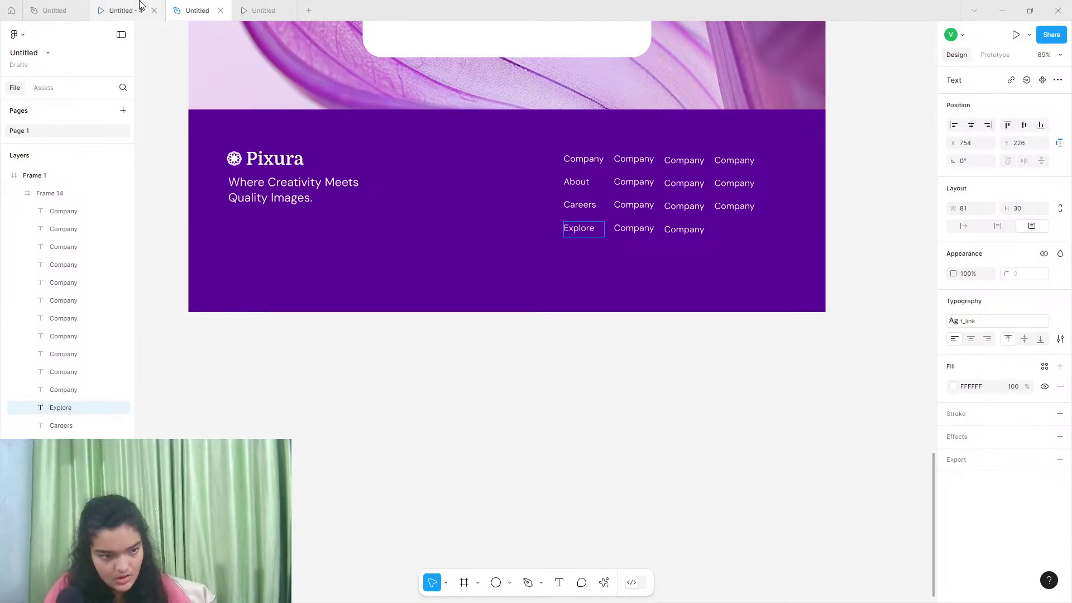
Check the reference prototype's footer and reword the second column's first link as "Explore"
left_click(126, 10)
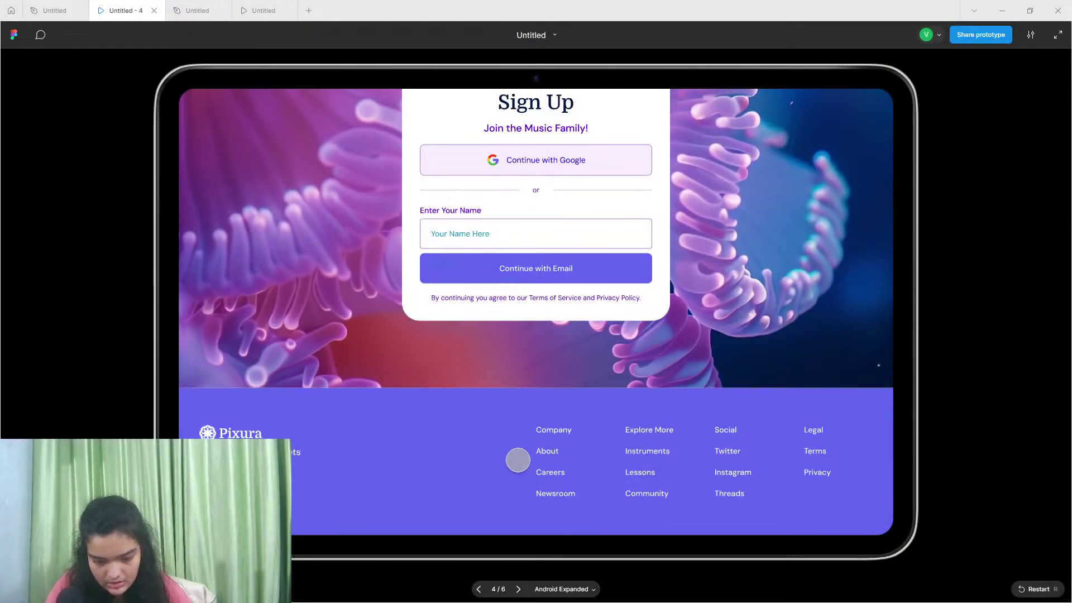
left_click(196, 10)
left_click(634, 159)
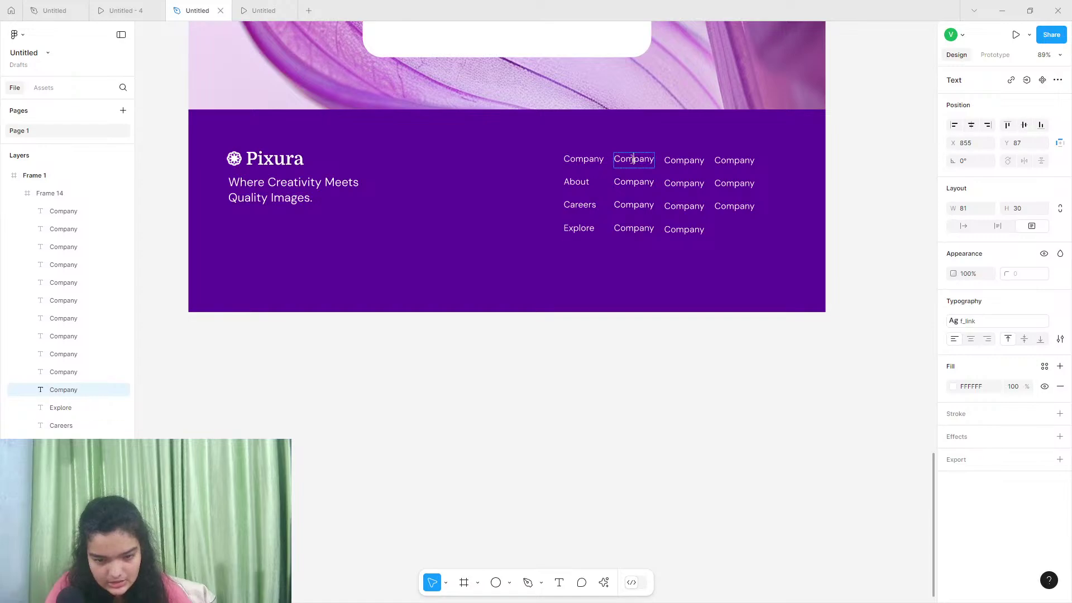
double_click(633, 160)
type("Explore")
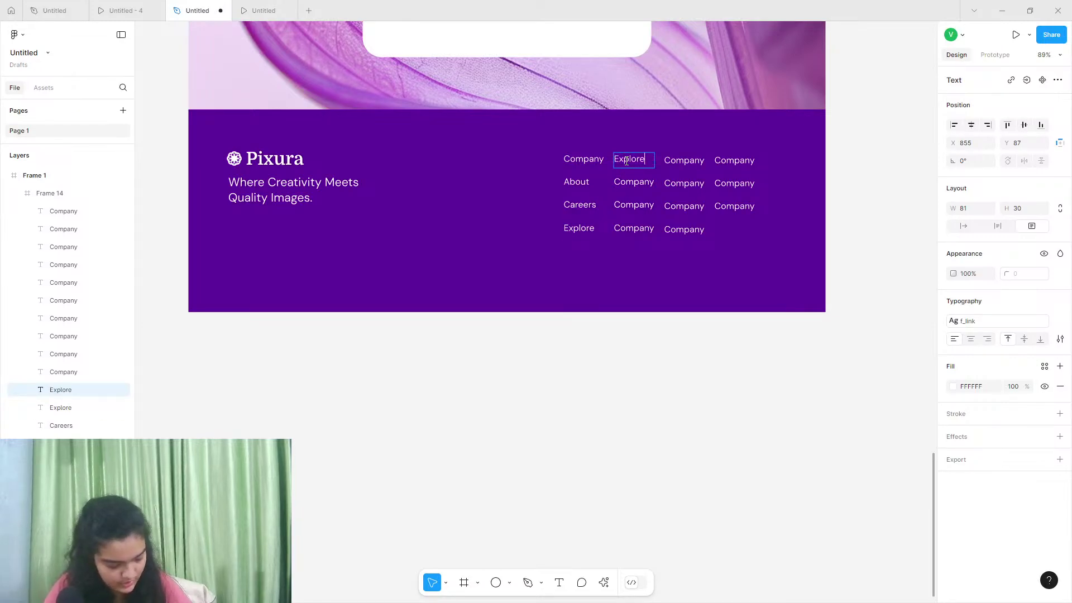
Reword the fourth link in the first column as "Newsroom"
double_click(590, 230)
type("N")
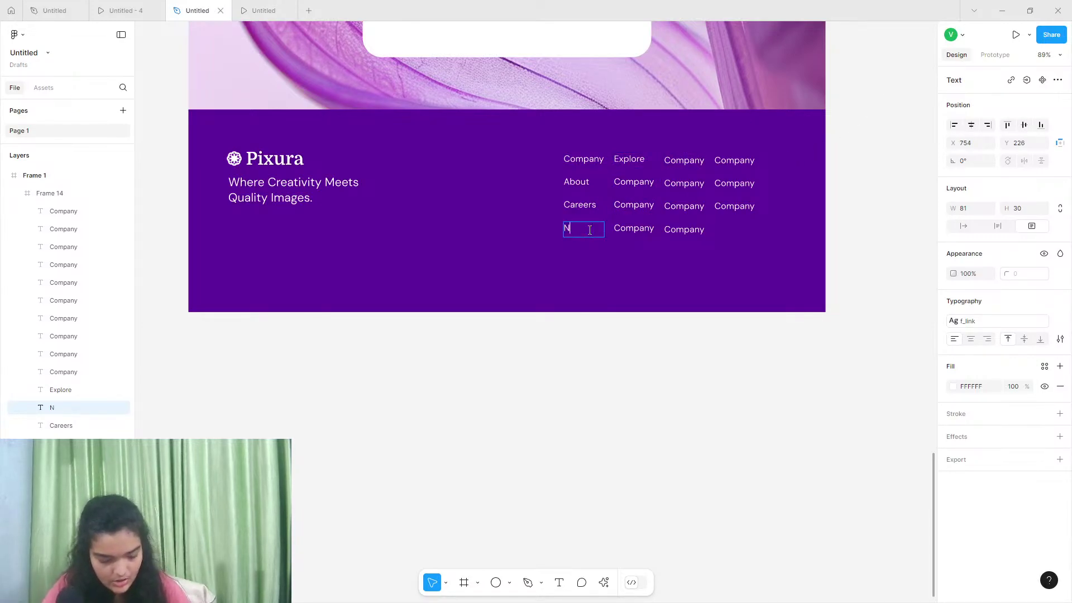
type("ewse")
key("BackSpace")
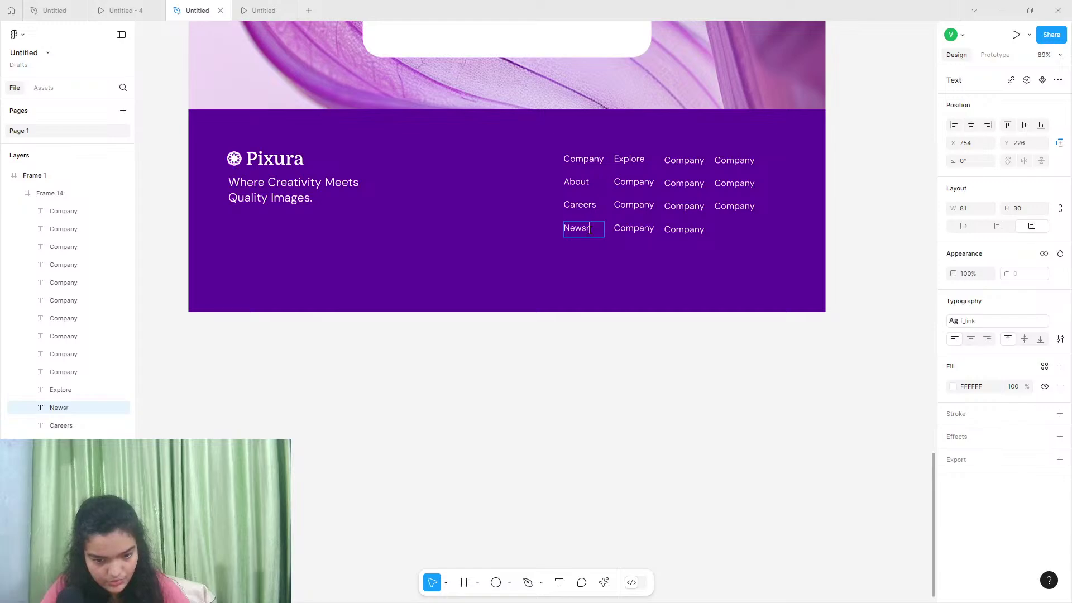
type("room")
key("Escape")
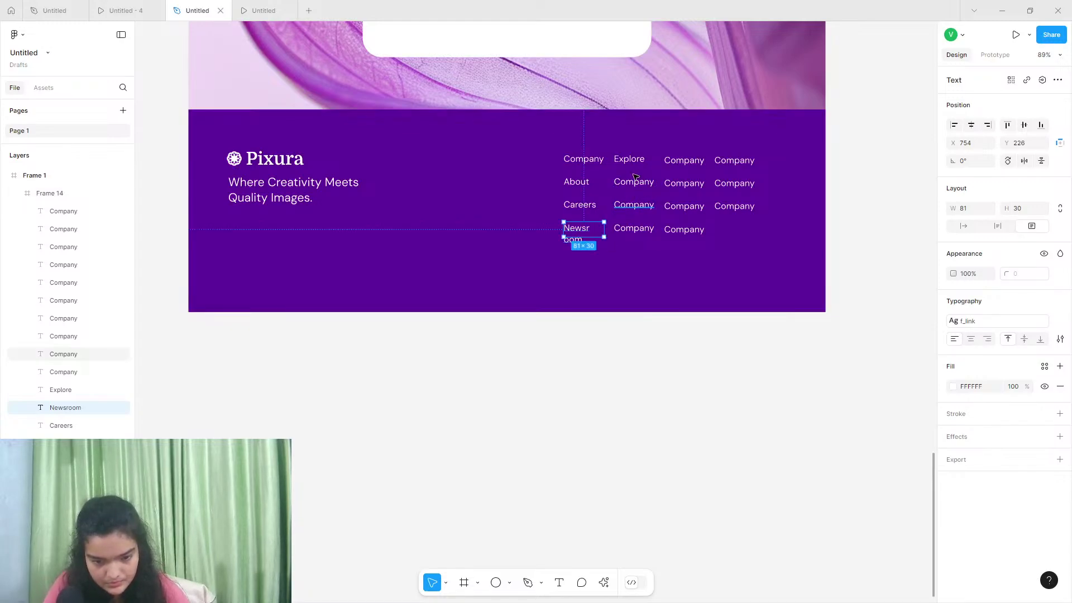
Check the reference prototype's footer and reword the second column's second link as "Images"
double_click(634, 182)
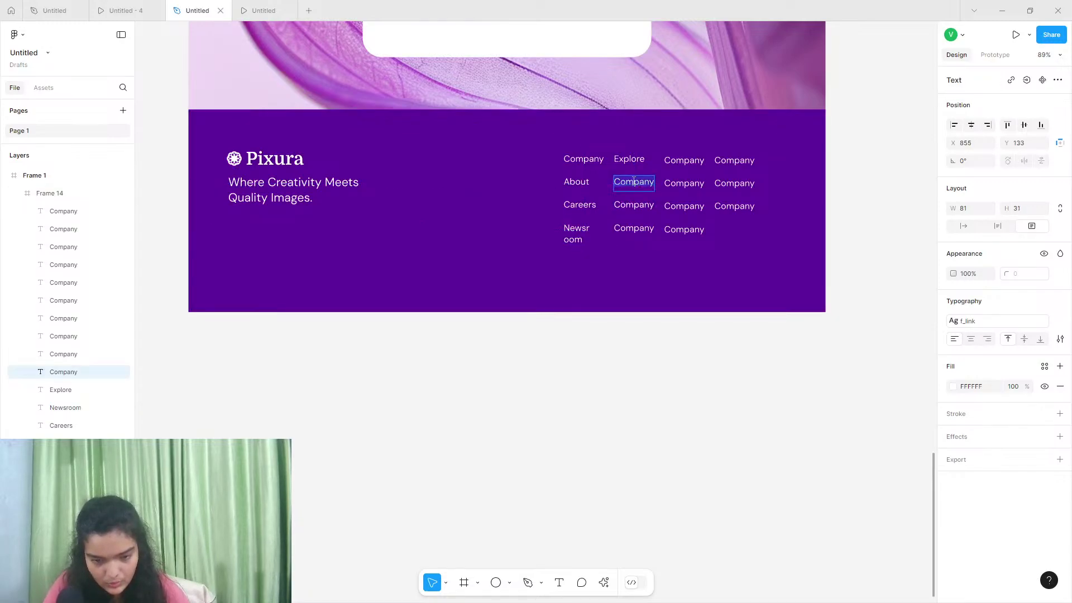
left_click(126, 10)
left_click(190, 10)
type("I")
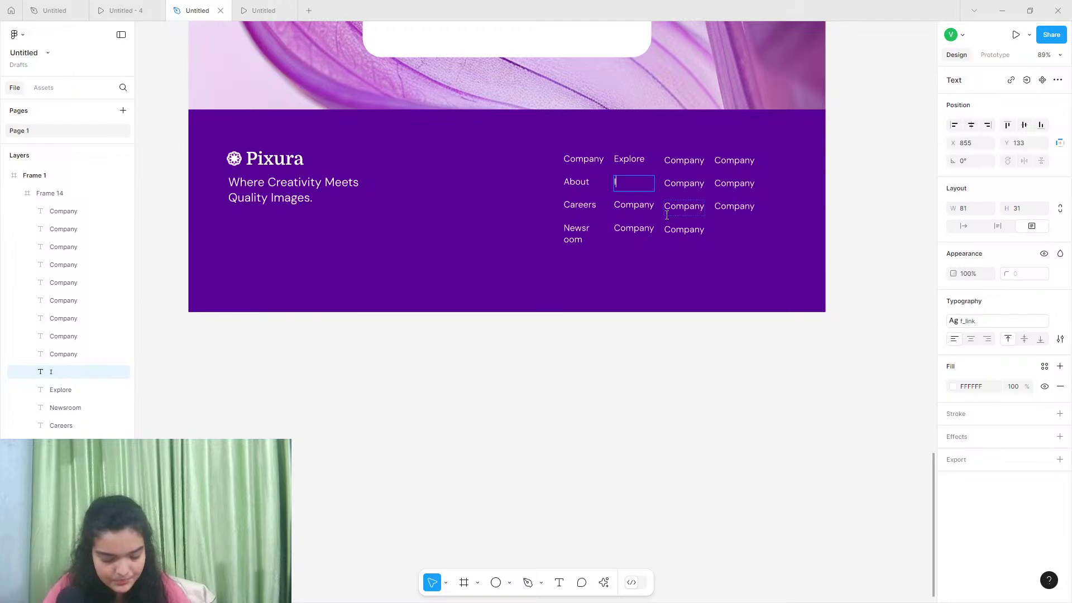
type("ntrod")
key("BackSpace")
key("BackSpace")
key("BackSpace")
key("BackSpace")
key("BackSpace")
key("BackSpace")
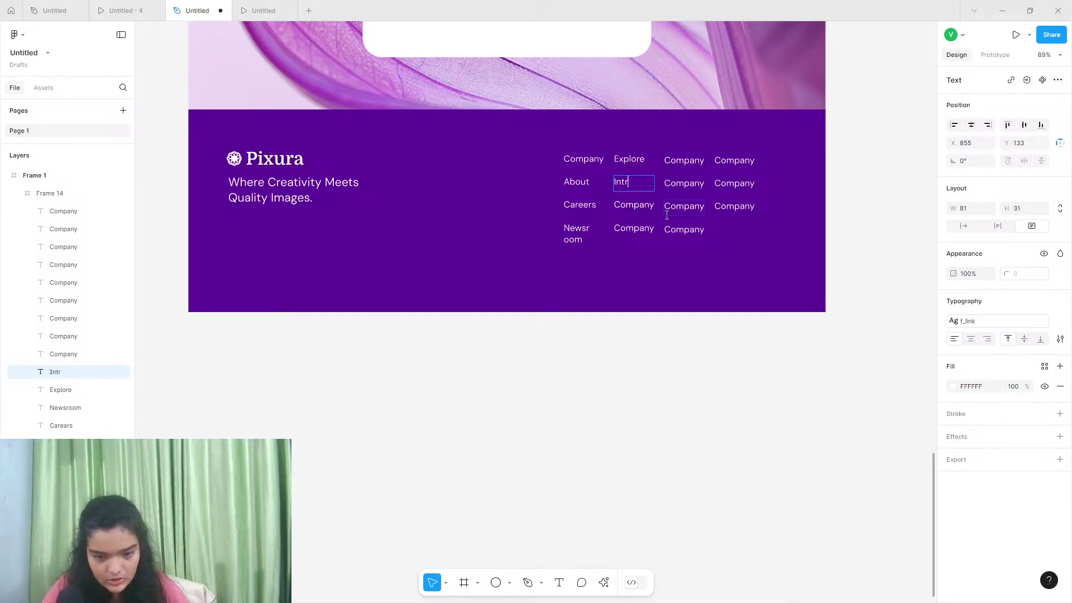
type("Images")
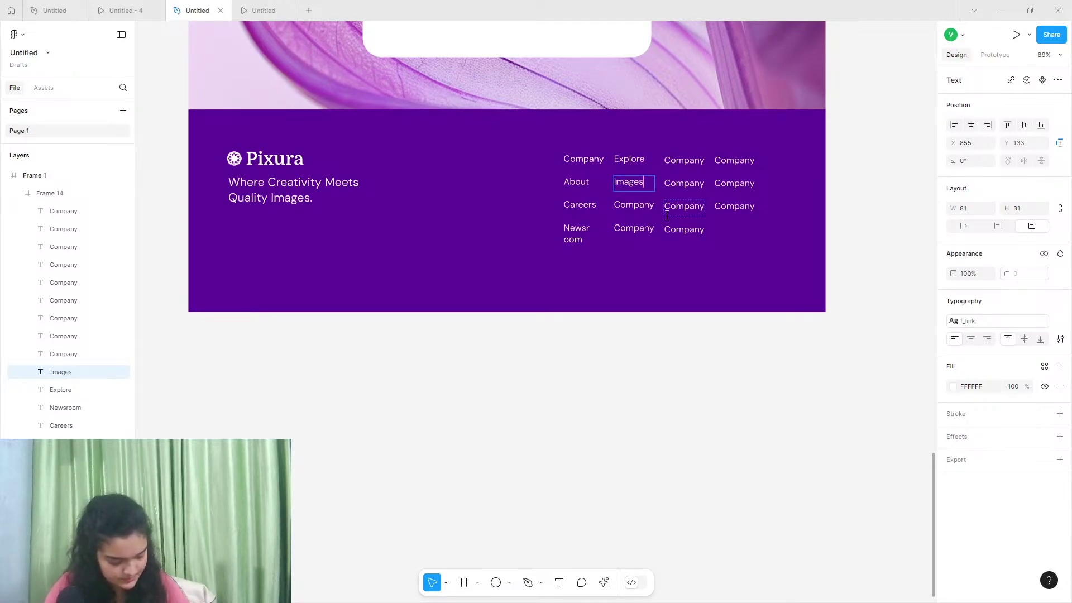
Reword the second column's third link, below "Images", as "Platform"
left_click(622, 206)
type("PL")
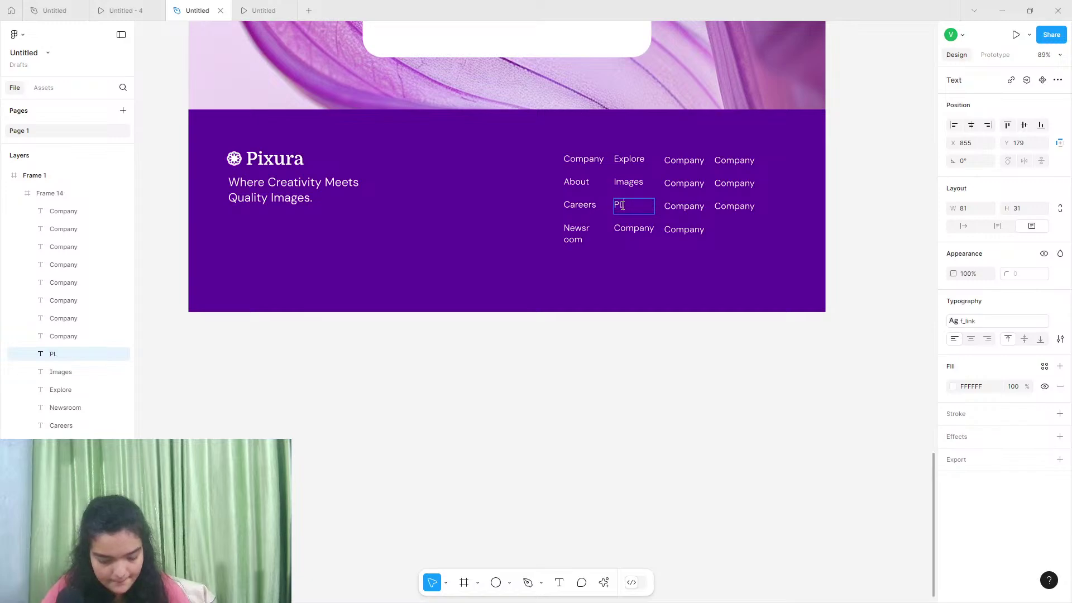
type("atfot")
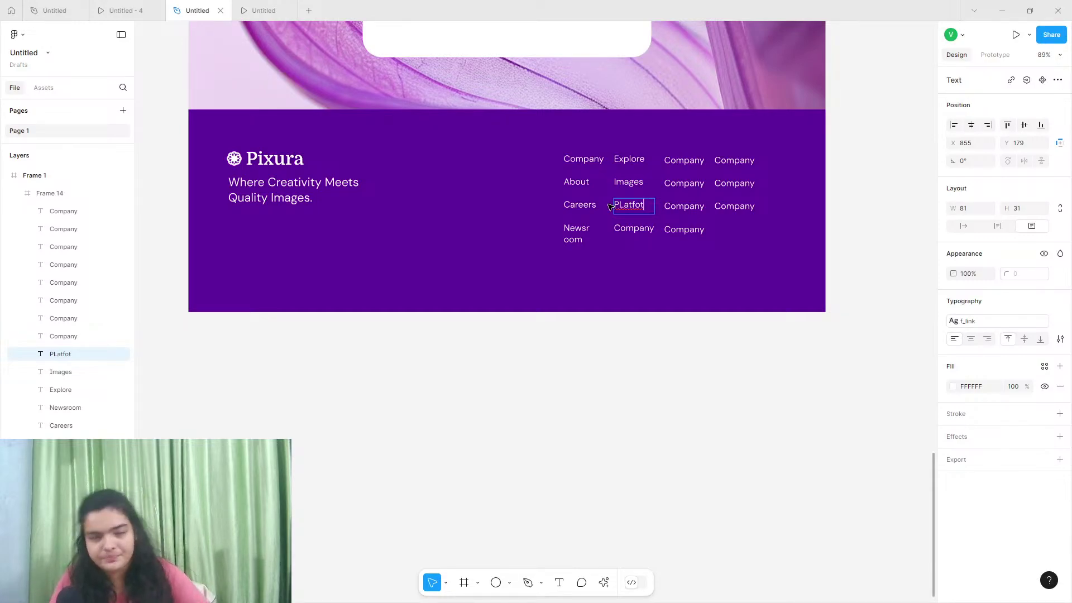
key("BackSpace")
key("BackSpace")
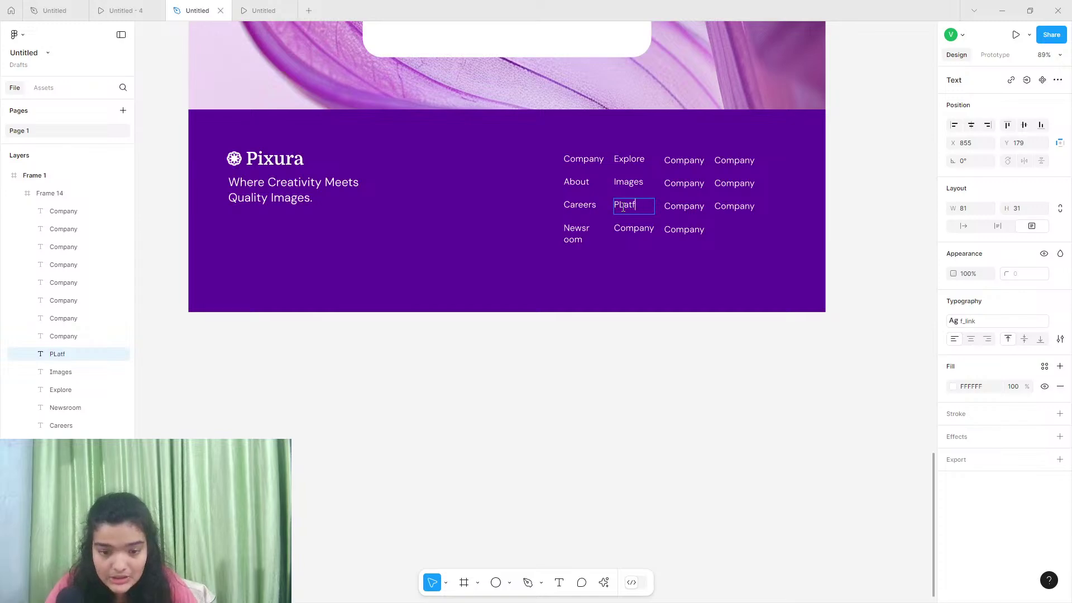
key("BackSpace")
key("BackSpace")
key("BackSpace")
key("BackSpace")
type("lat")
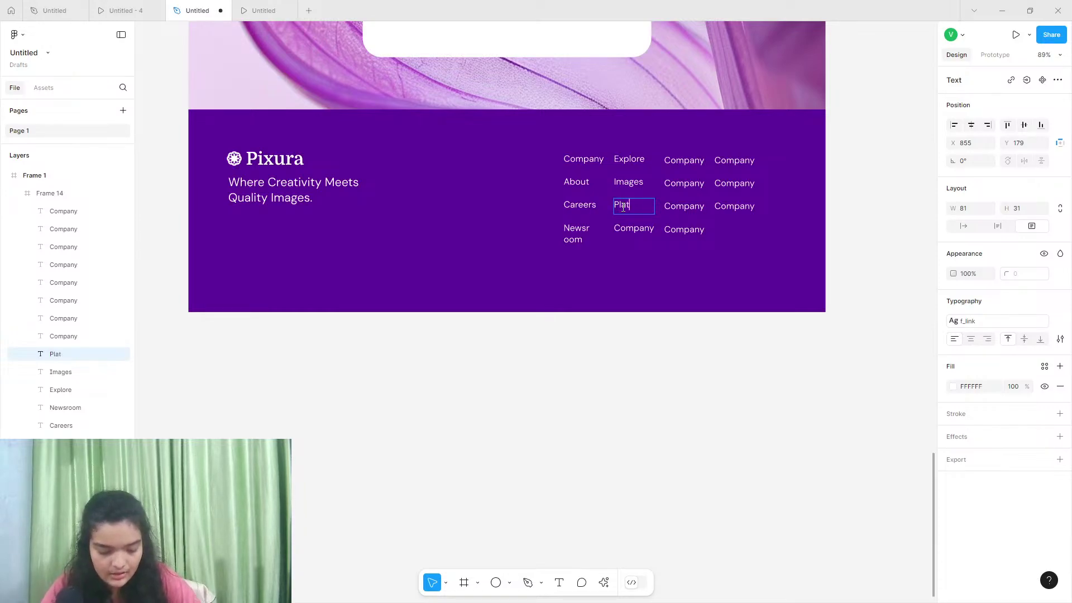
type("form")
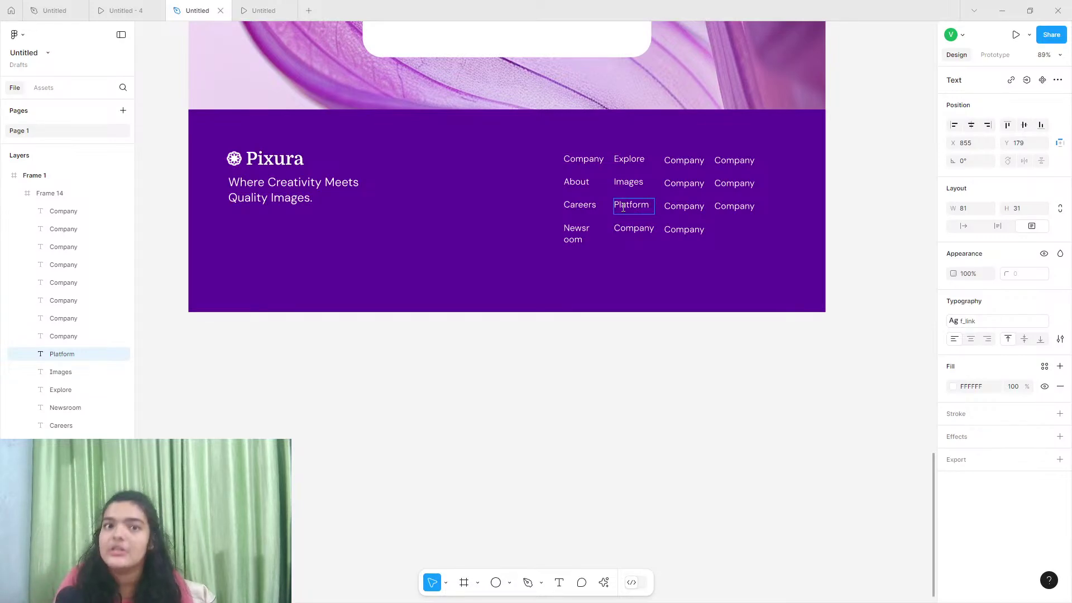
Reword the second column's fourth link as "Communtiy", consulting the reference prototype's footer
left_click(642, 231)
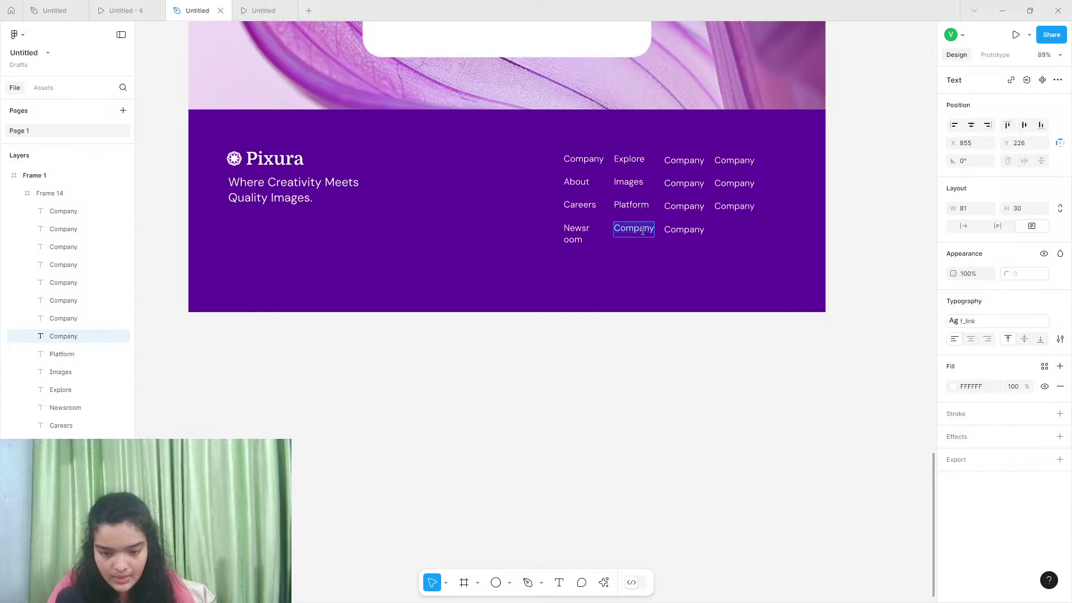
key("Return")
type("Image")
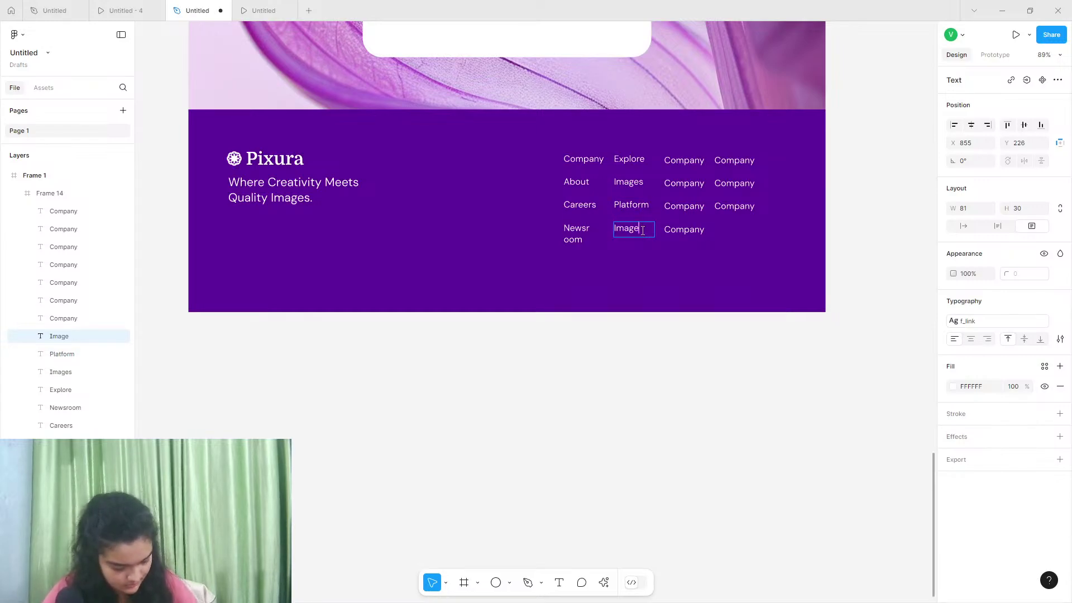
key("BackSpace")
key("BackSpace")
key("BackSpace")
key("BackSpace")
key("BackSpace")
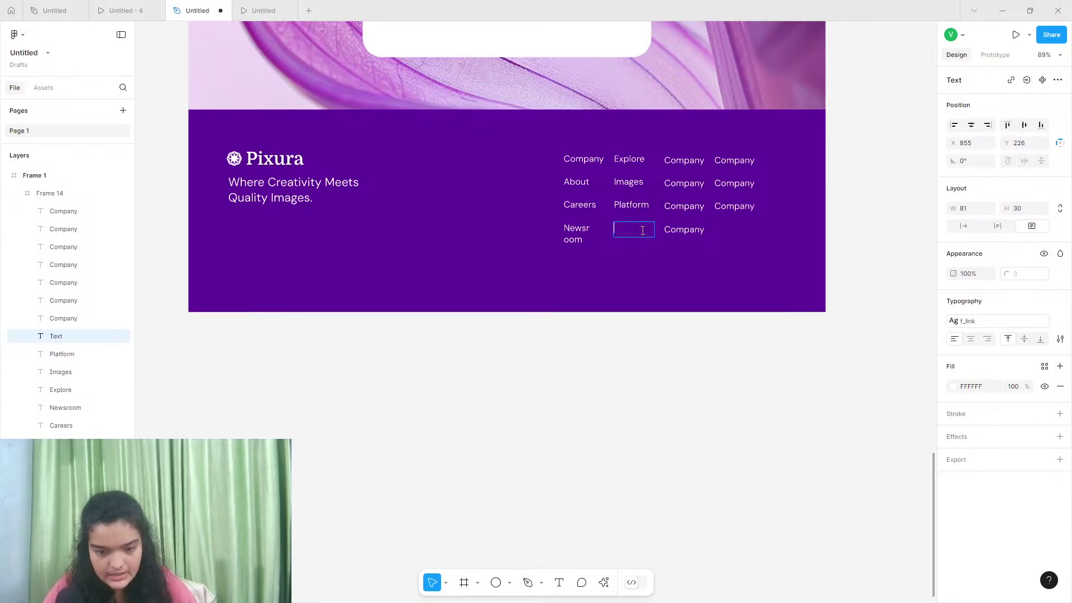
left_click(120, 8)
left_click(174, 7)
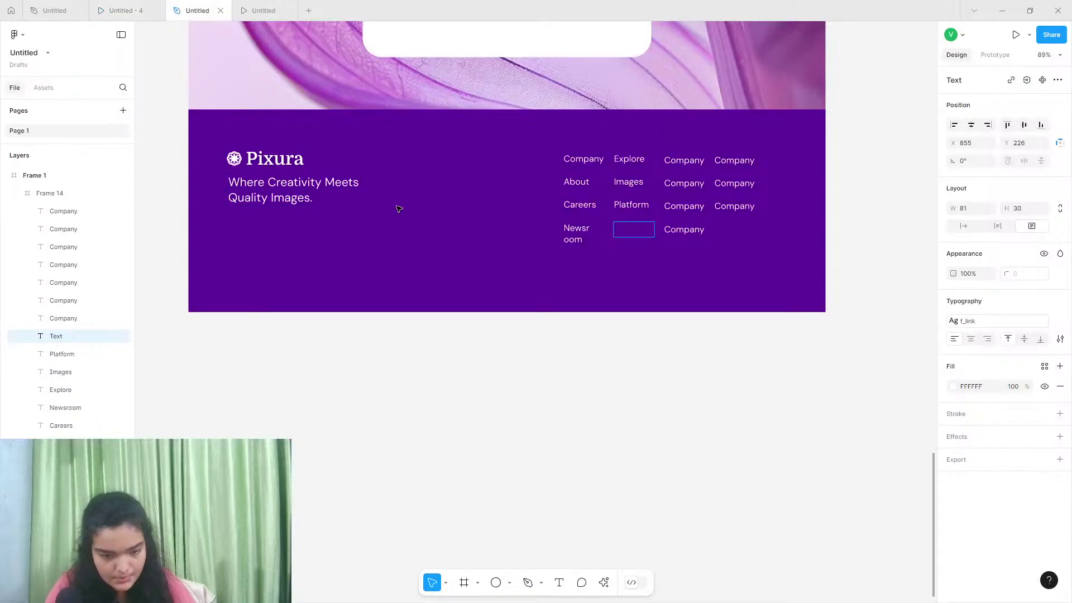
type("Communtiy")
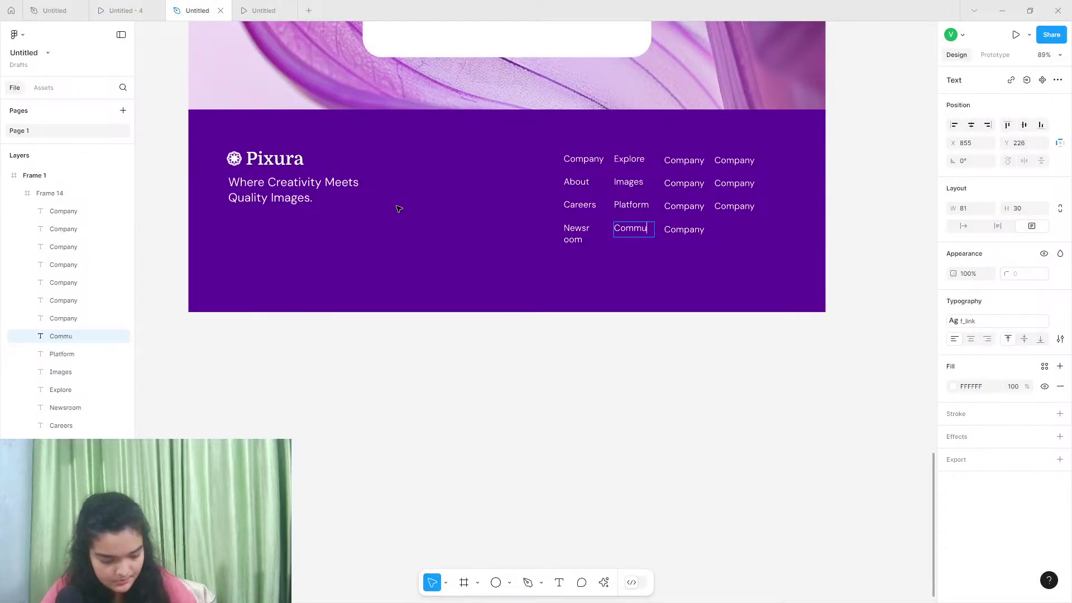
Reword the third column's first two links as "Join Us" and "Careeres"
left_click(682, 166)
type("Less")
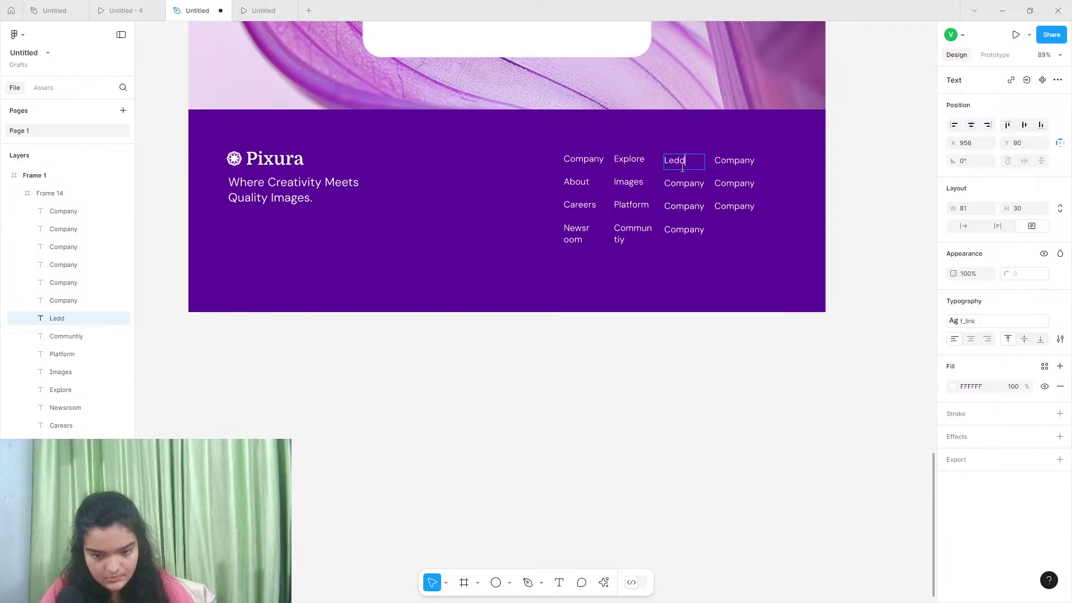
key("BackSpace")
key("BackSpace")
key("BackSpace")
key("BackSpace")
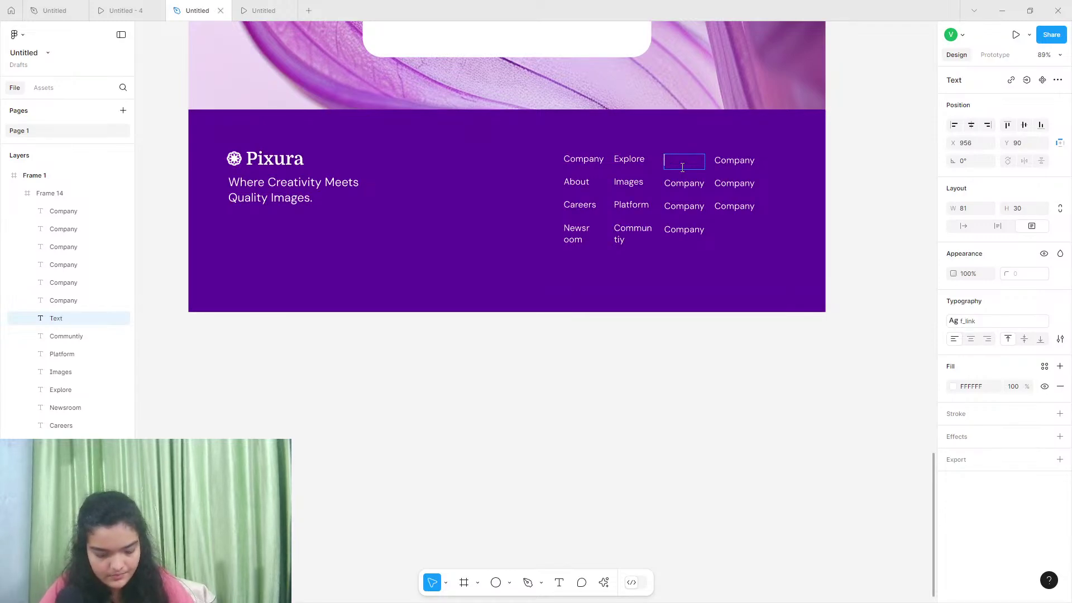
type("Join Us")
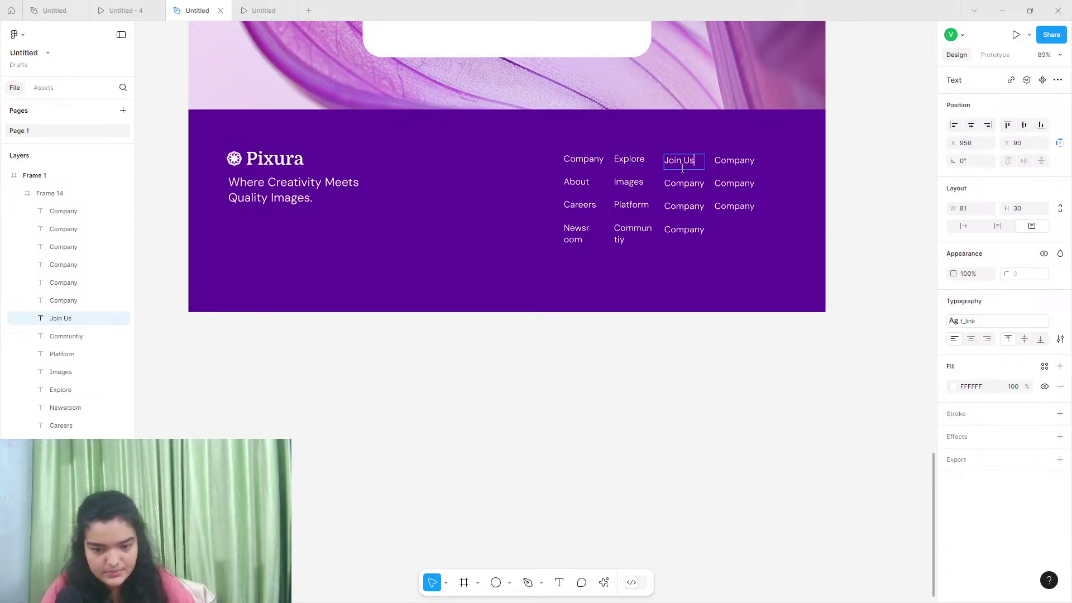
left_click(685, 183)
type("Careeres")
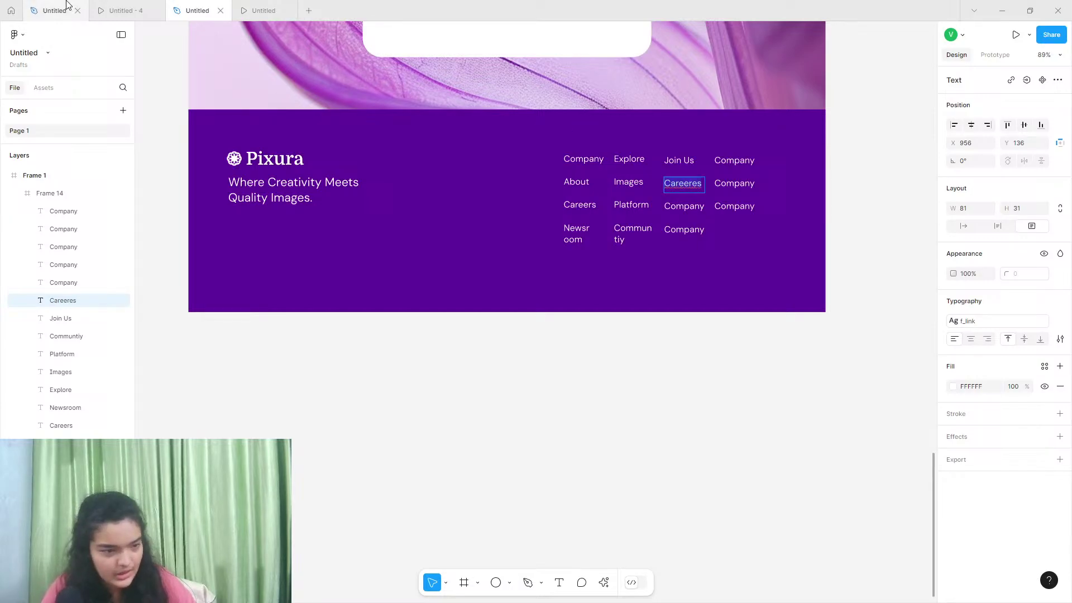
Reword the third column's first two links as "Social" and "Twitter", following the reference prototype's footer
left_click(127, 10)
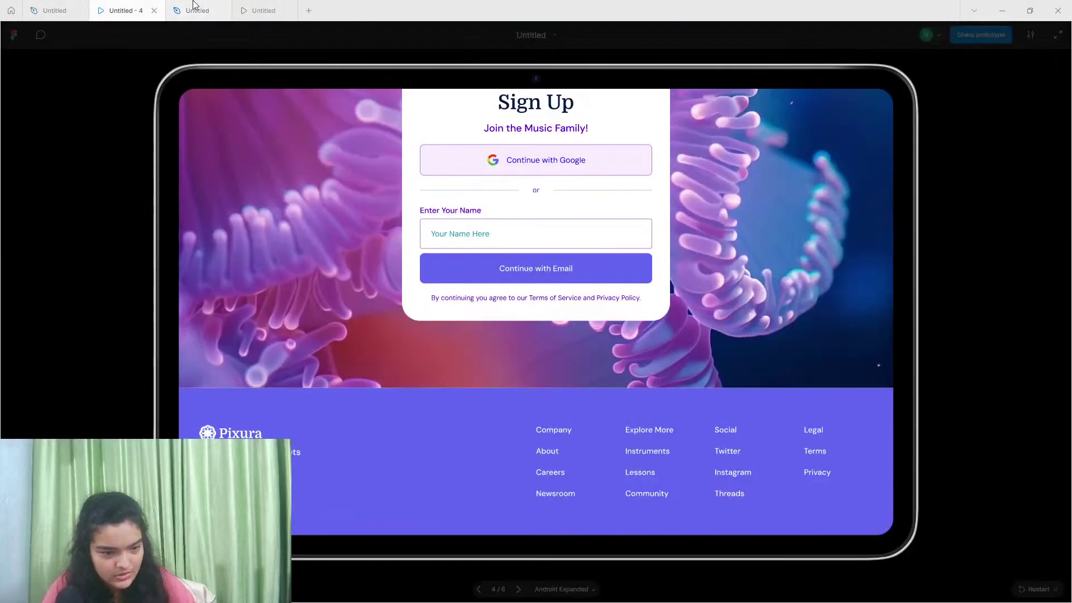
left_click(208, 9)
key("Escape")
key("Escape")
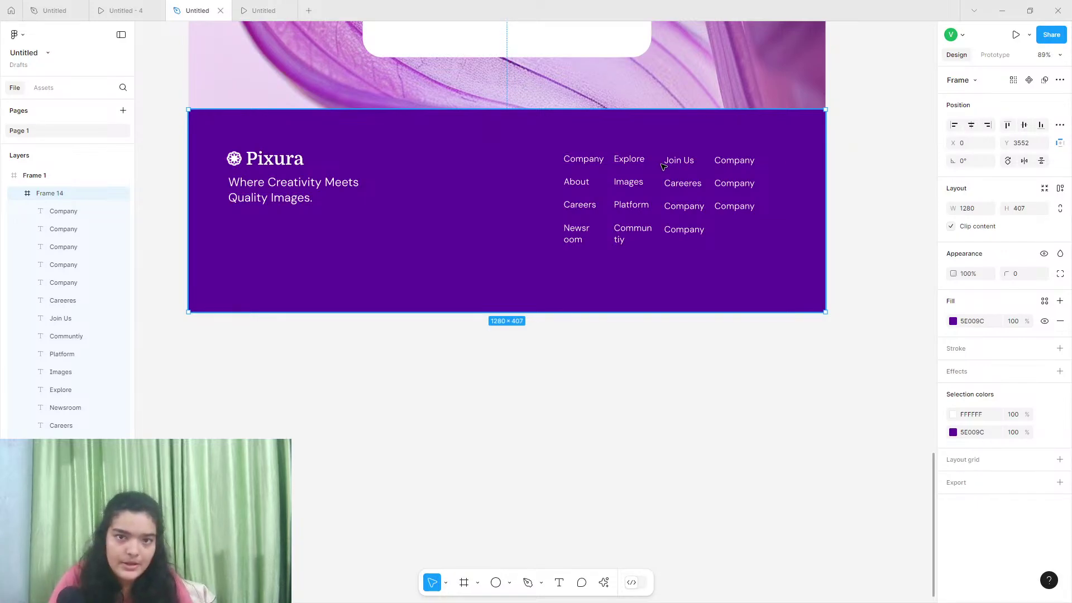
left_click(691, 190)
double_click(690, 189)
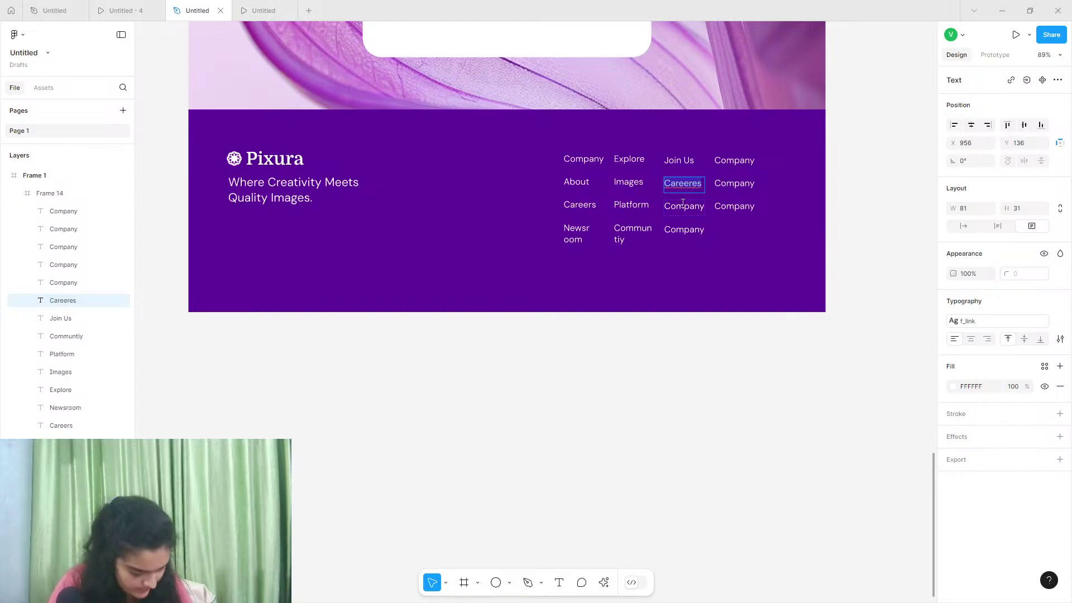
left_click(160, 6)
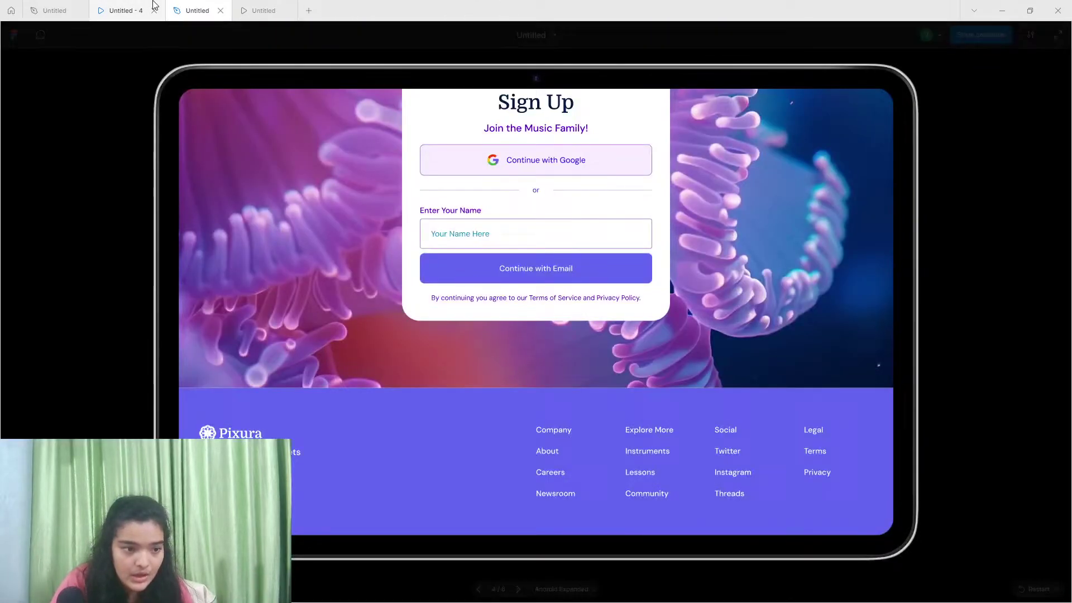
left_click(183, 6)
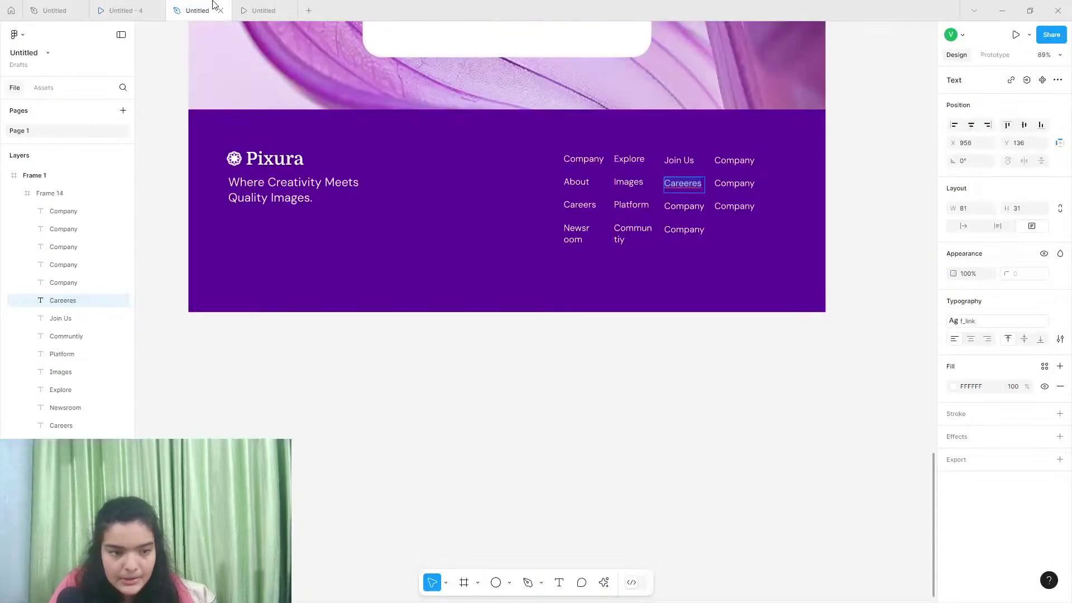
left_click(682, 162)
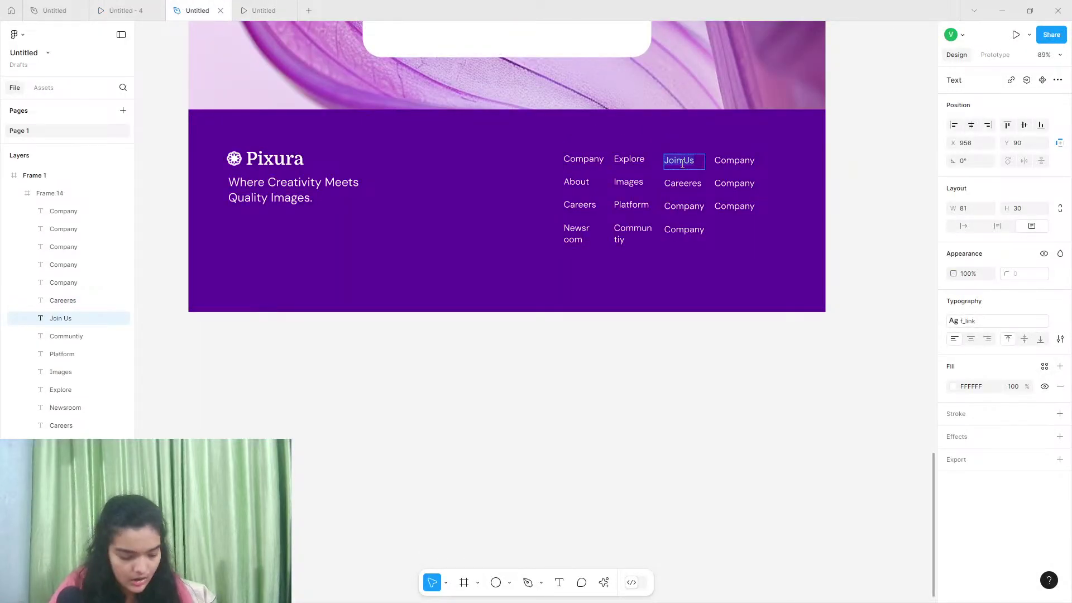
type("Social")
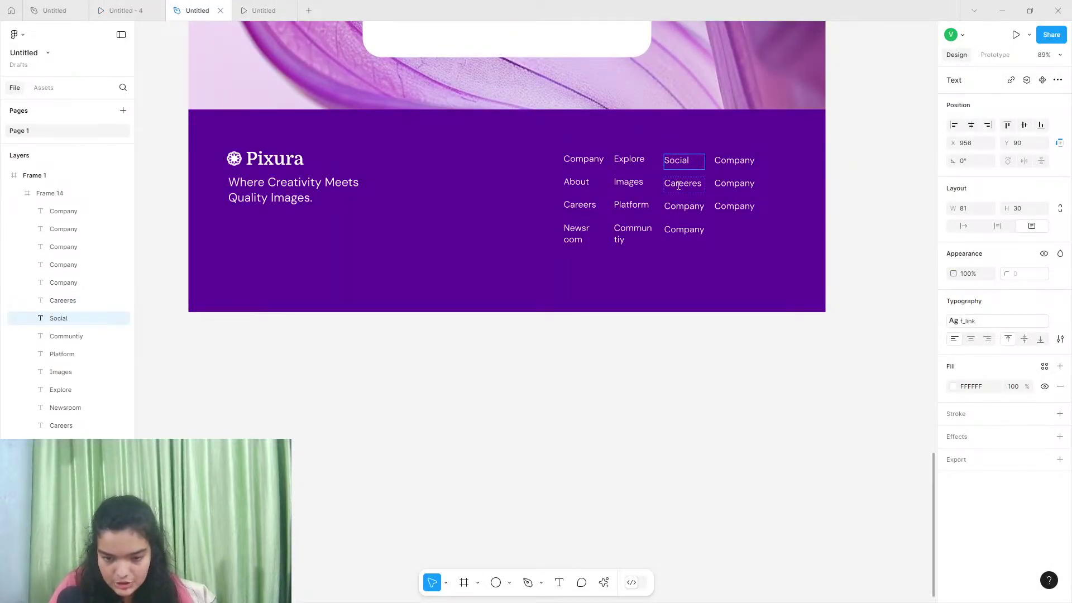
left_click(679, 185)
type("Twitter")
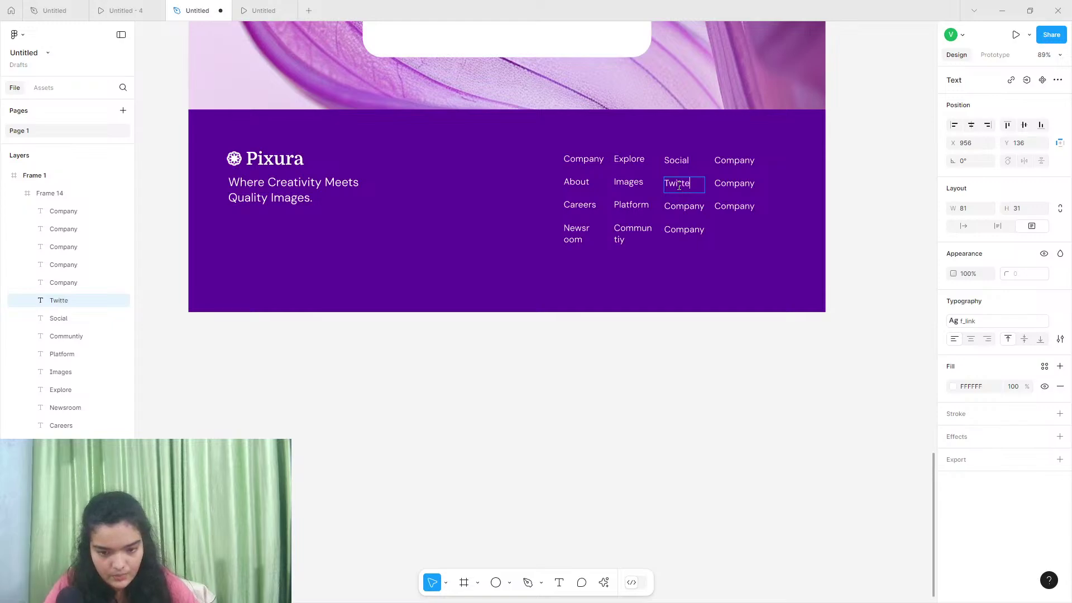
Reword the third column's remaining two links, below "Twitter", as "Instagram" and "Youtube"
left_click(691, 212)
type("Int")
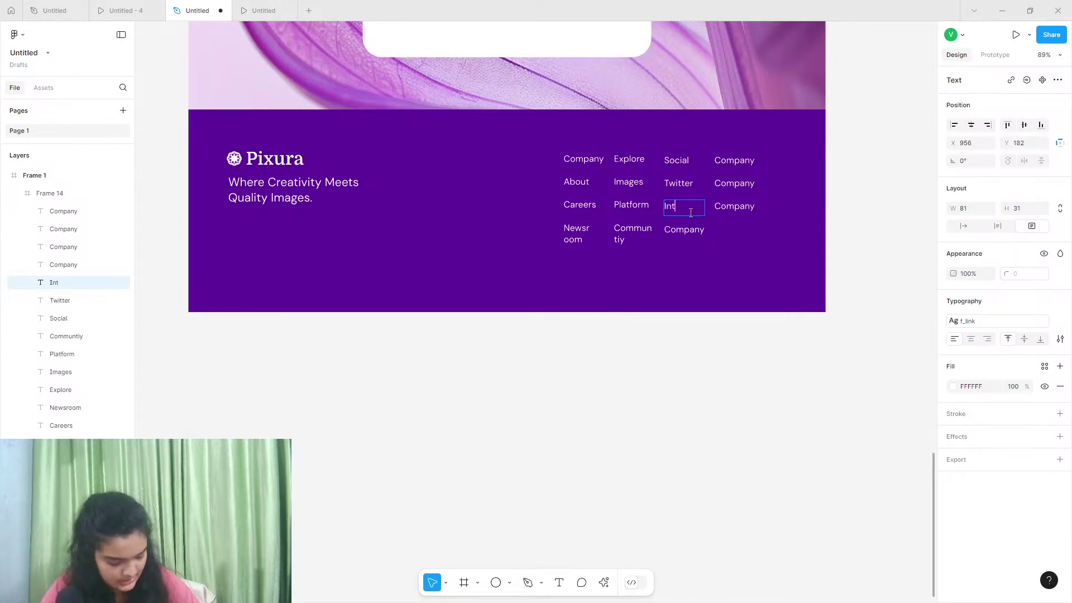
key("BackSpace")
type("s")
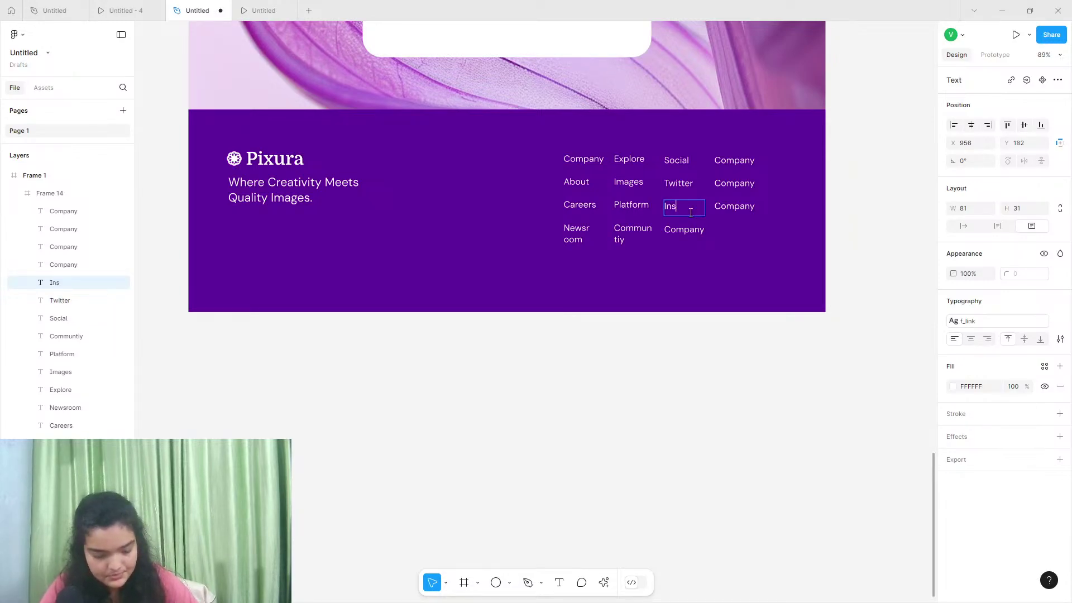
type("tagram")
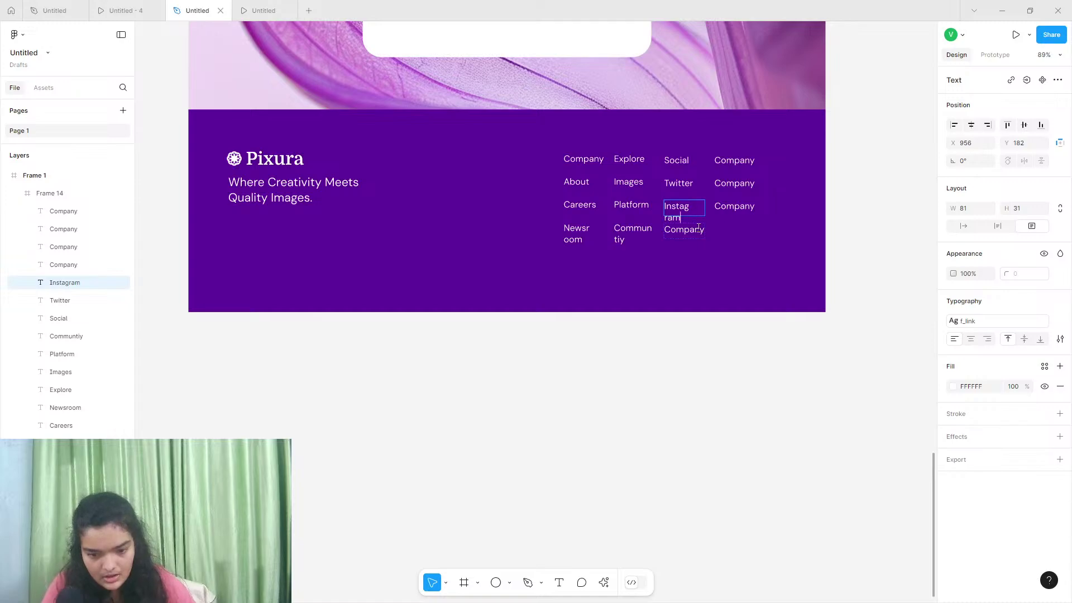
left_click(698, 227)
type("Youtube")
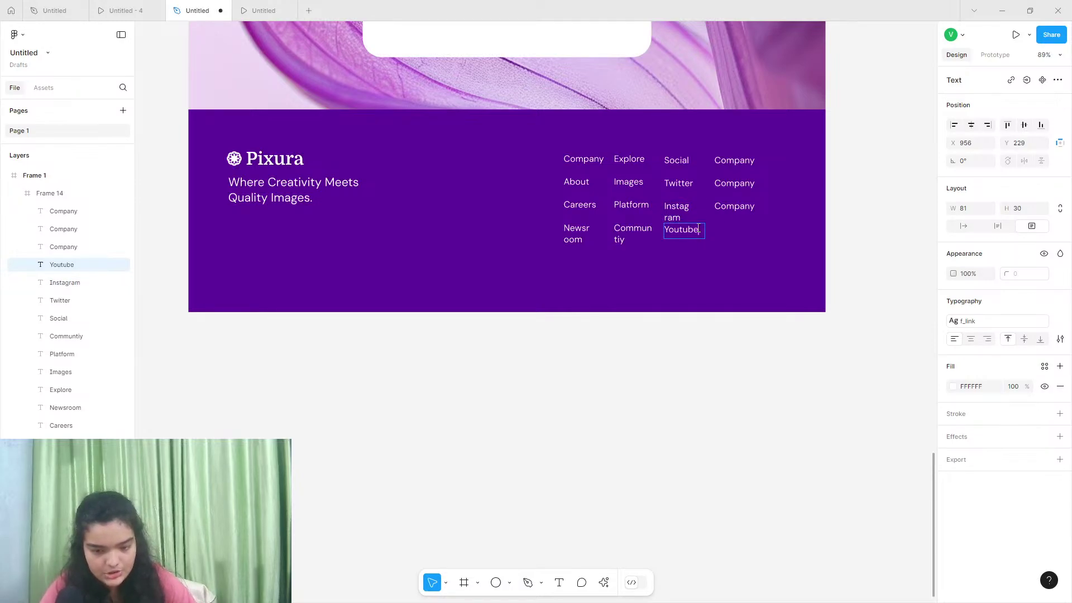
Reword the fourth column's first link as "Legal", consulting the reference prototype's footer
left_click(718, 163)
left_click(155, 8)
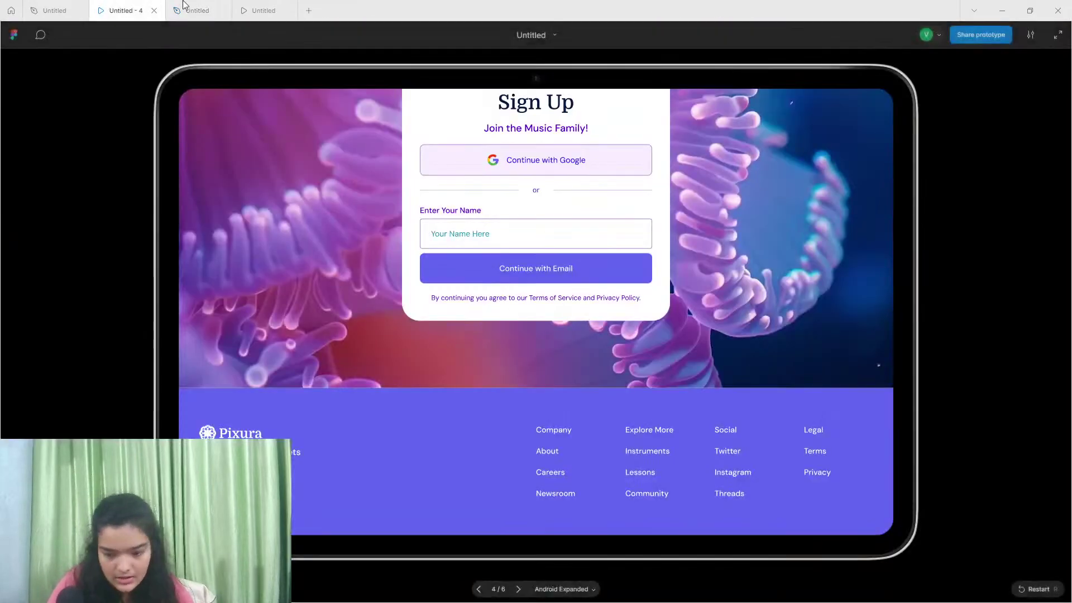
left_click(199, 8)
key("Return")
type("Legal")
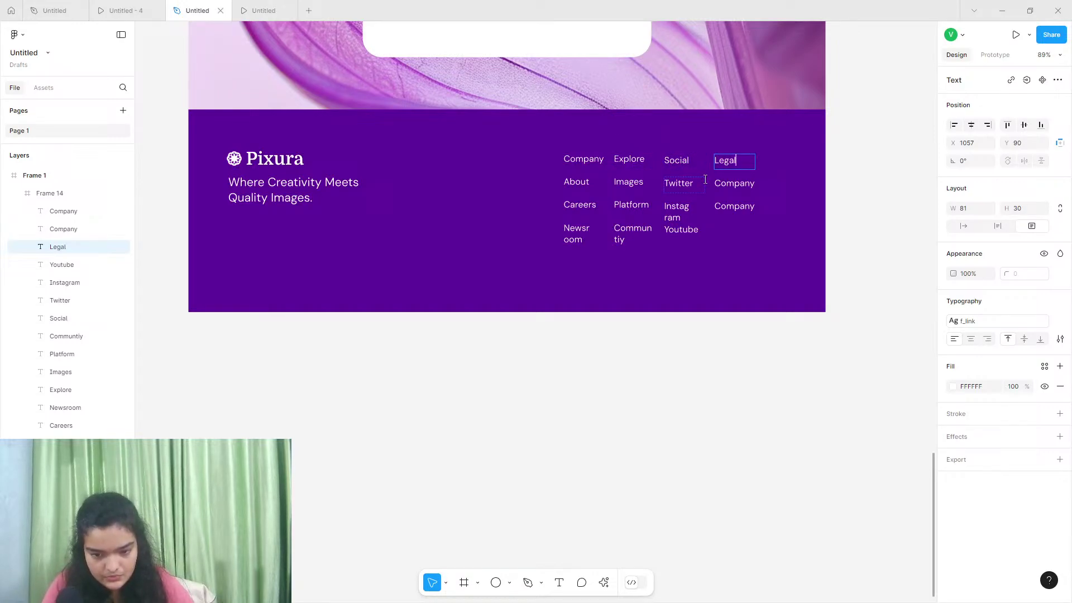
Reword the fourth column's second link, below "Legal", as "Terms"
left_click(735, 183)
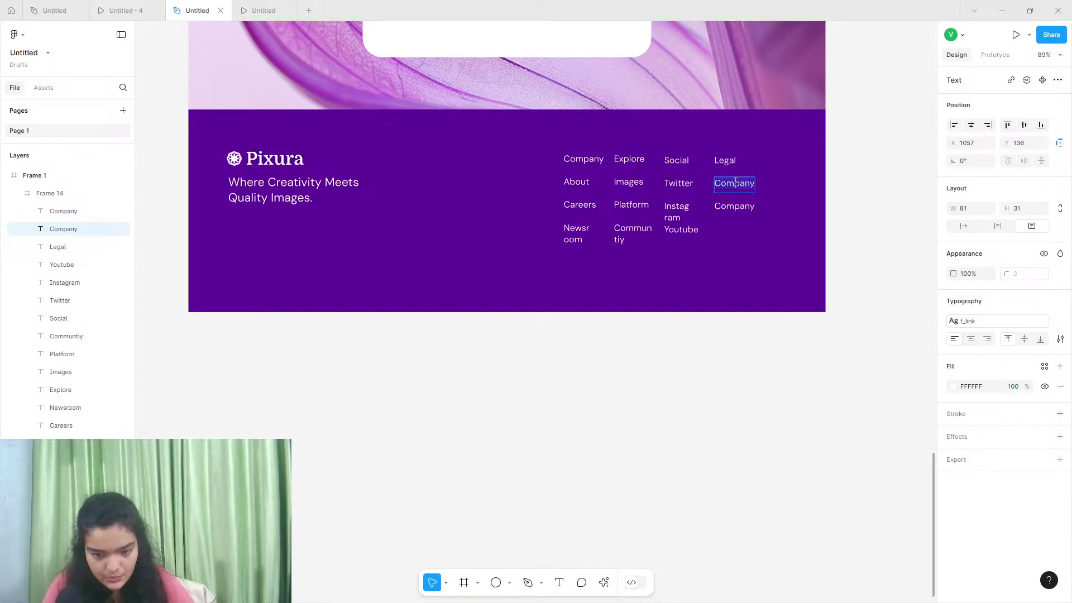
type("Te")
key("BackSpace")
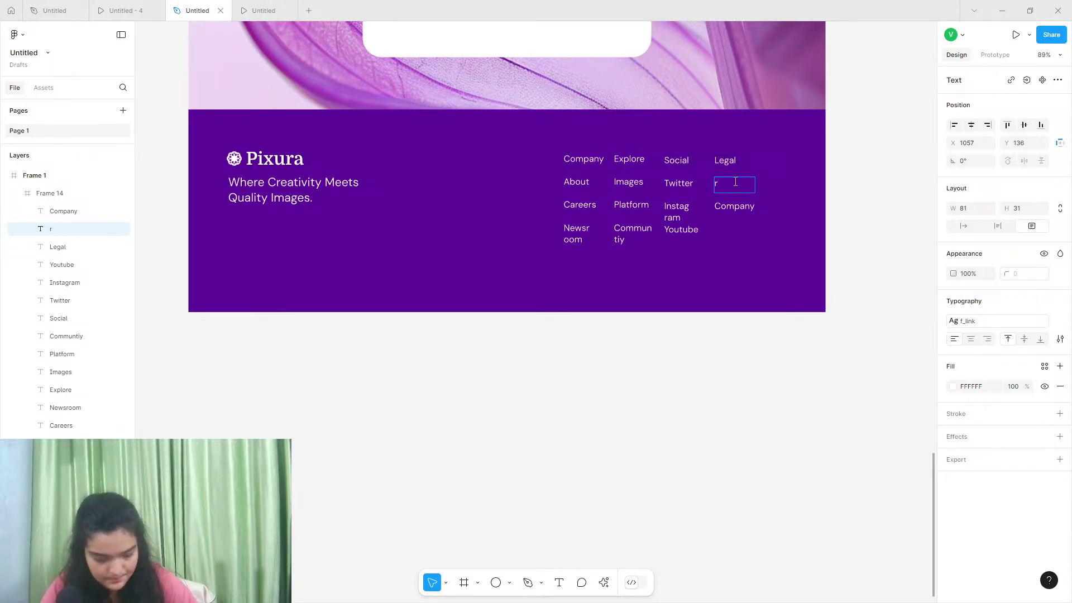
key("BackSpace")
type("Terms")
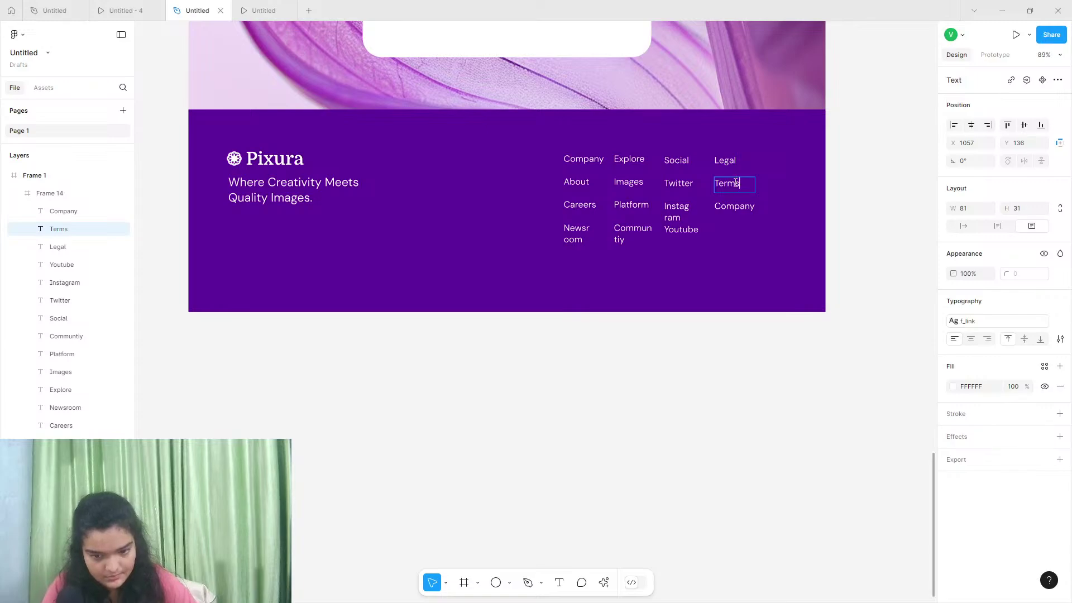
Reword the fourth column's third link, below "Terms", as "Privacy"
left_click(737, 212)
type("Prva")
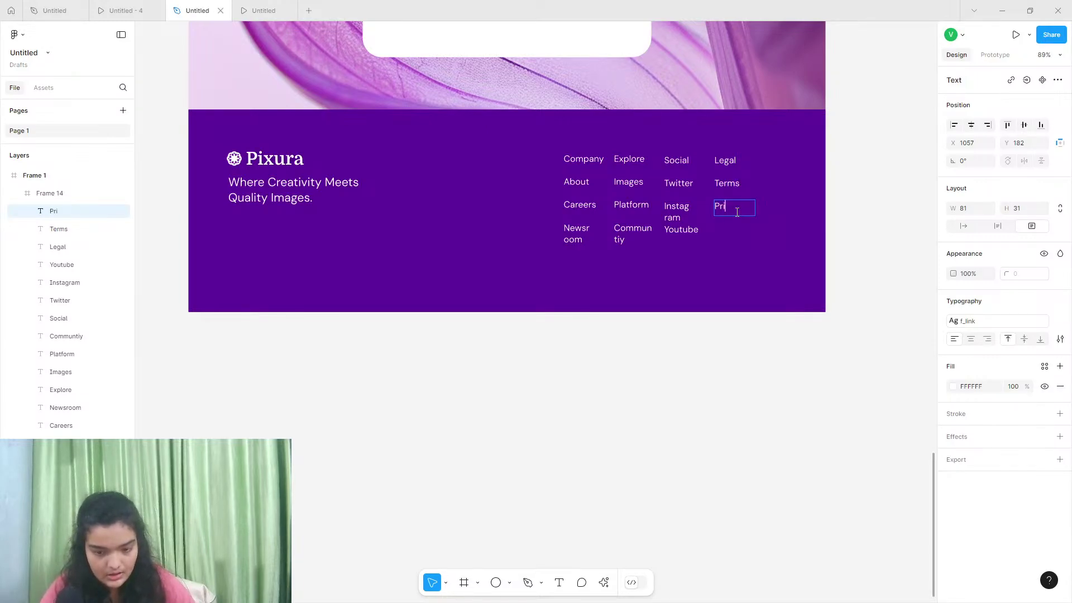
key("BackSpace")
key("BackSpace")
key("BackSpace")
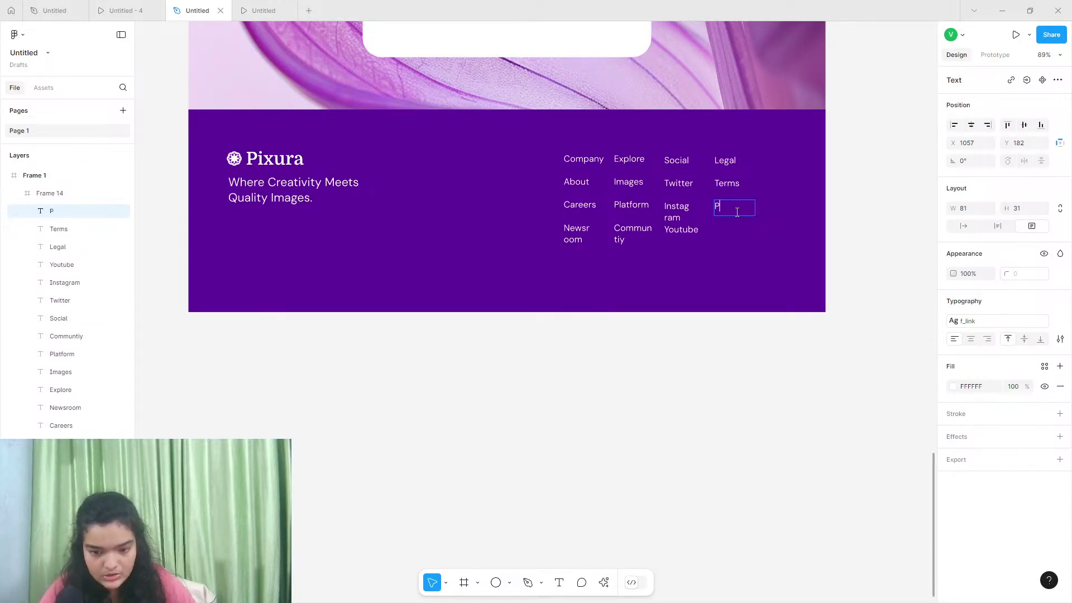
type("rivacy")
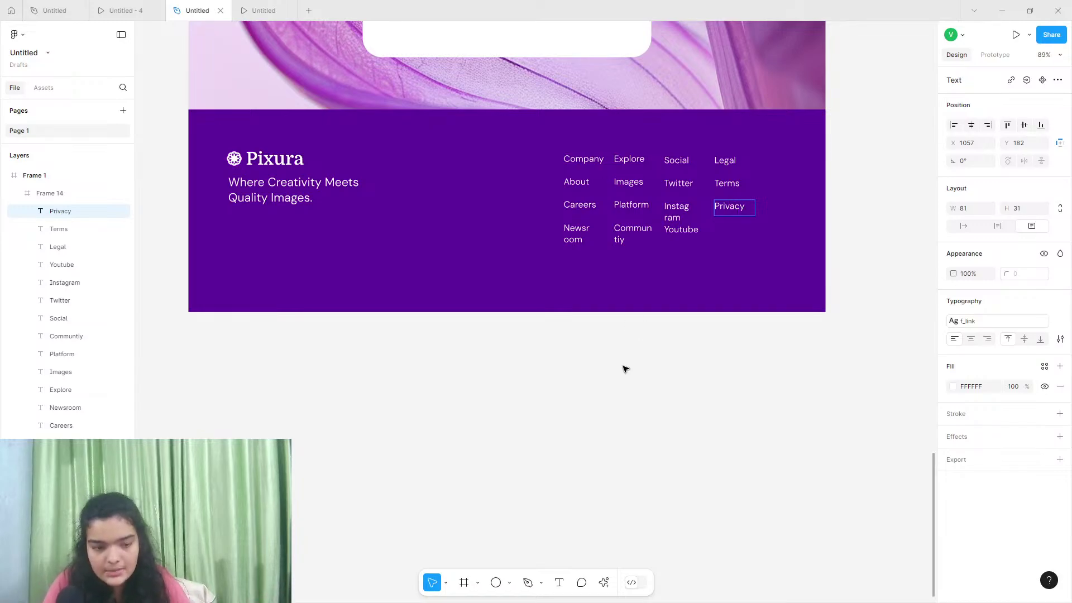
key("Escape")
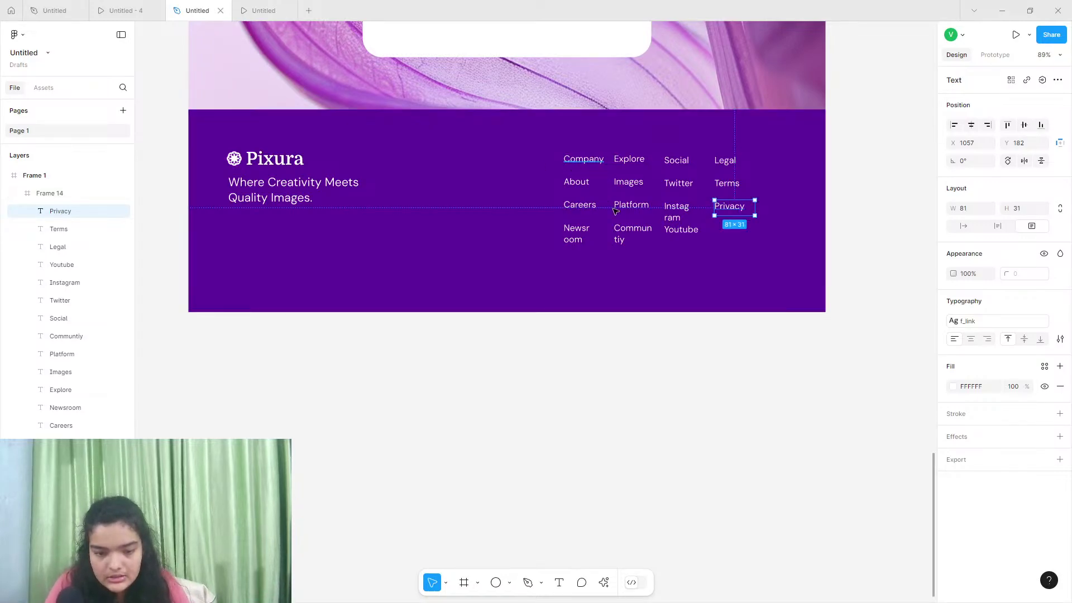
Move the four-link Company column about 47 px left and set its "Newsroom" text to auto width
left_click(572, 162)
left_click(577, 182, "shift")
left_click(580, 205, "shift")
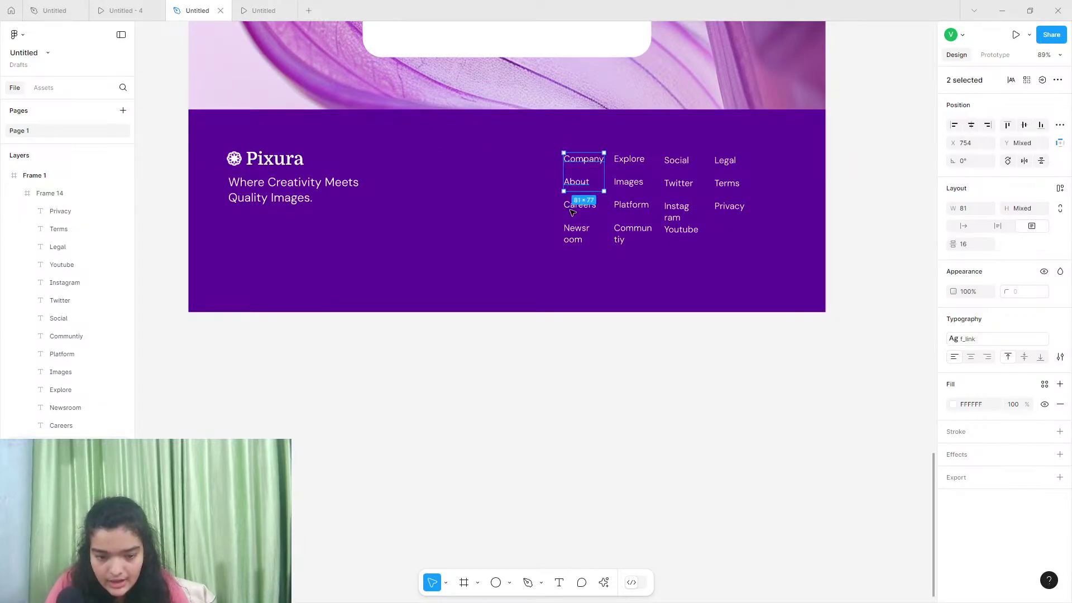
left_click(571, 230, "shift")
left_click_drag(574, 208, 551, 208)
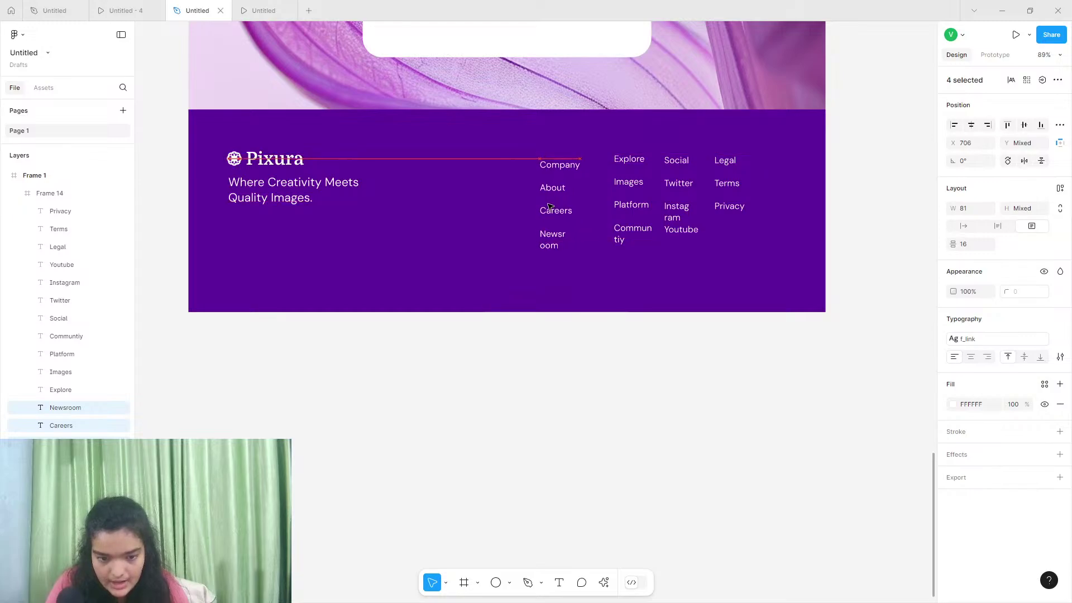
left_click(552, 233)
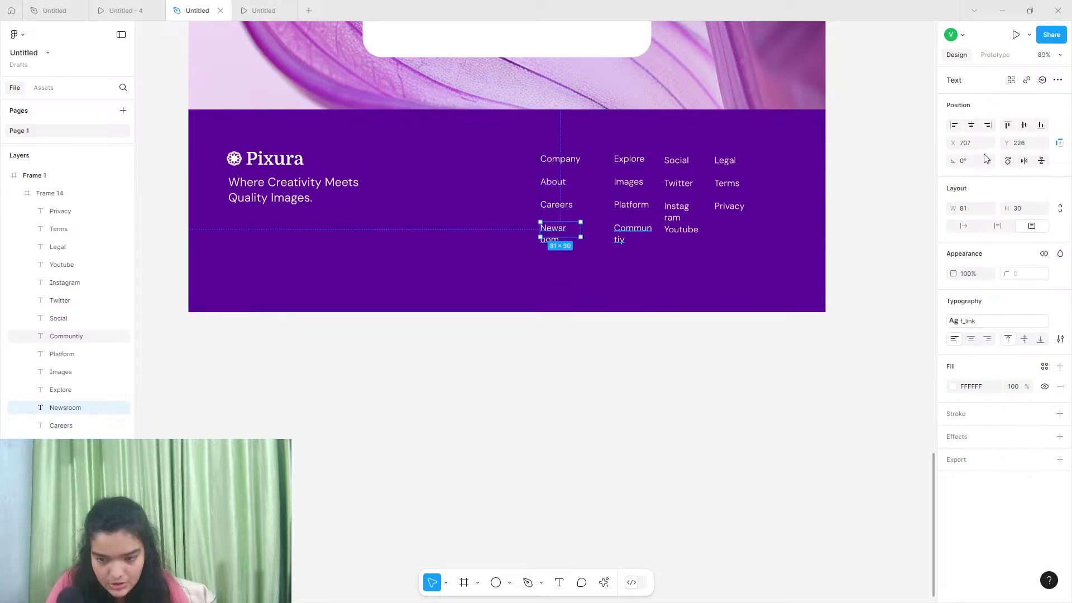
left_click(963, 225)
Move the four-link Explore column 30 px left and set its texts to auto width
left_click(629, 160)
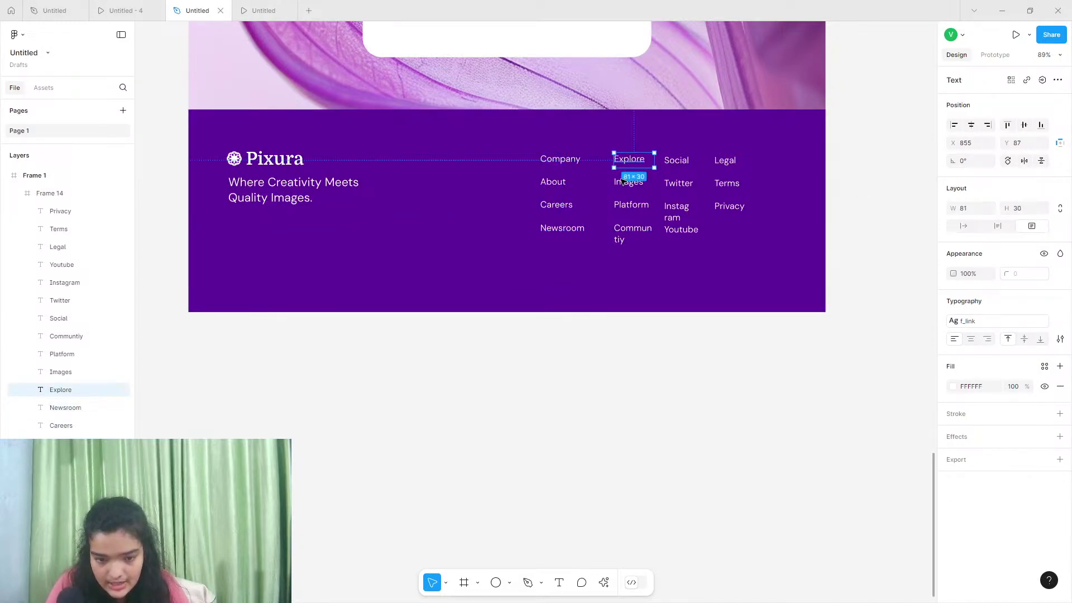
left_click(628, 182, "shift")
left_click(625, 207, "shift")
left_click(625, 231, "shift")
key("shift+Left")
key("shift+Left")
key("shift+Left")
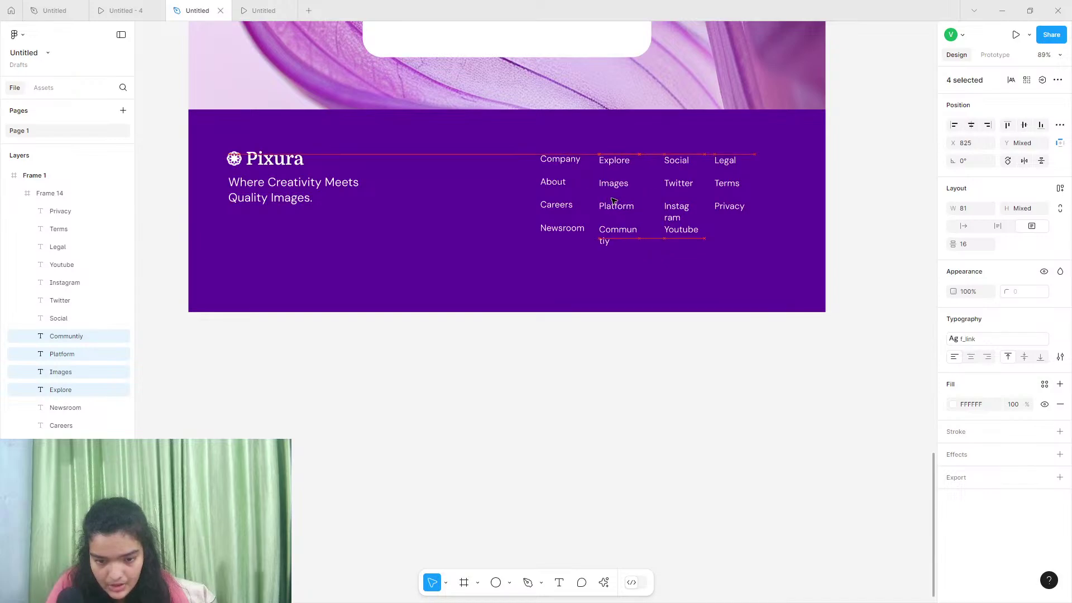
left_click(964, 225)
Set the Social column's four link texts to auto width so that "Instagram" fits on one line
left_click(677, 160)
left_click(678, 184, "shift")
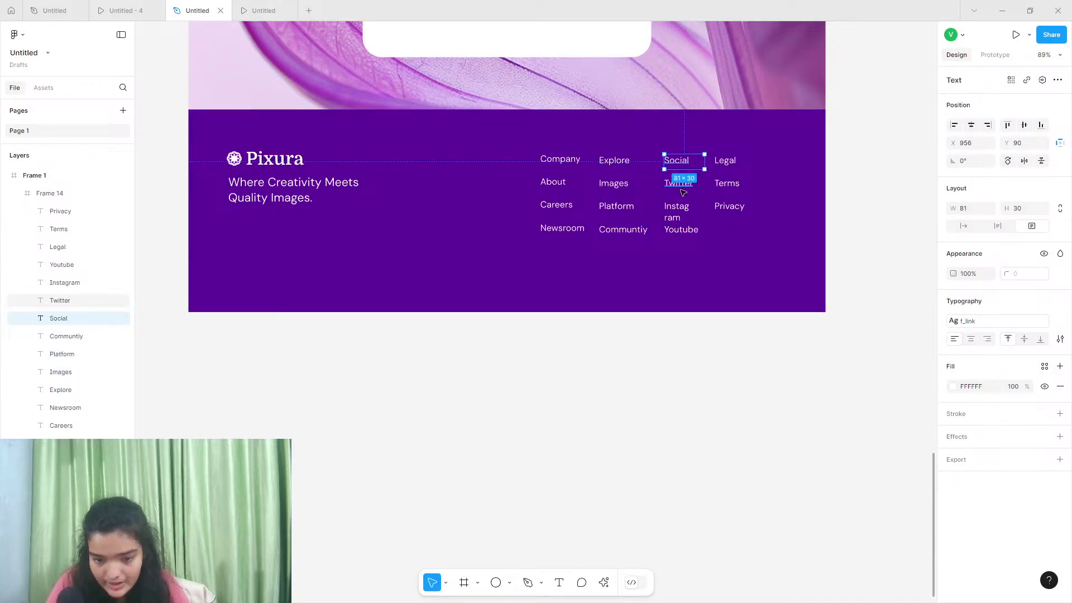
left_click(682, 214, "shift")
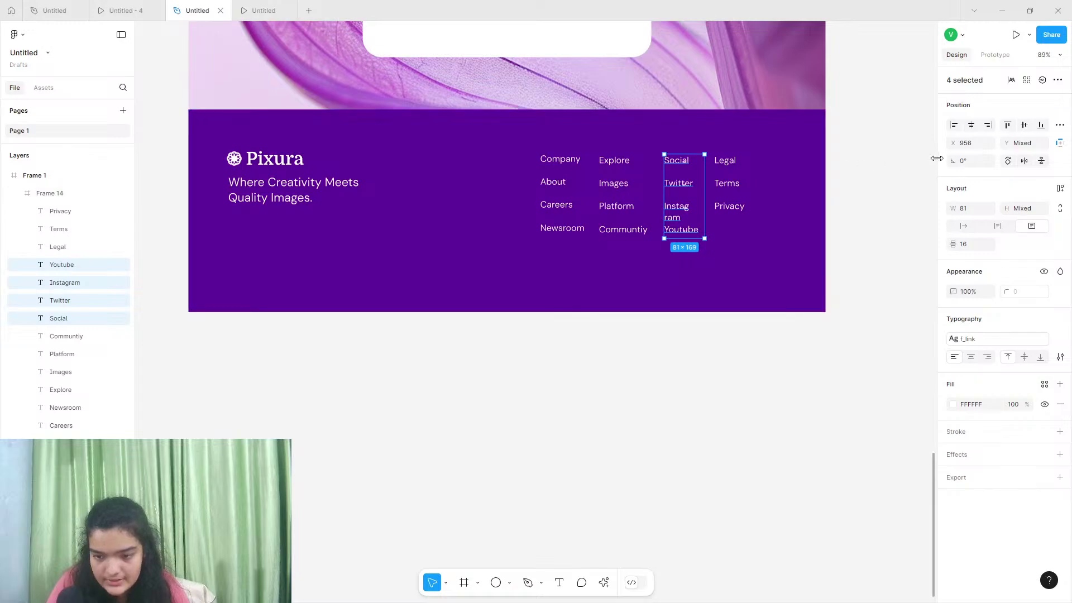
left_click(964, 227)
Set the Legal column's three link texts to auto width
left_click(725, 160)
left_click(727, 183, "shift")
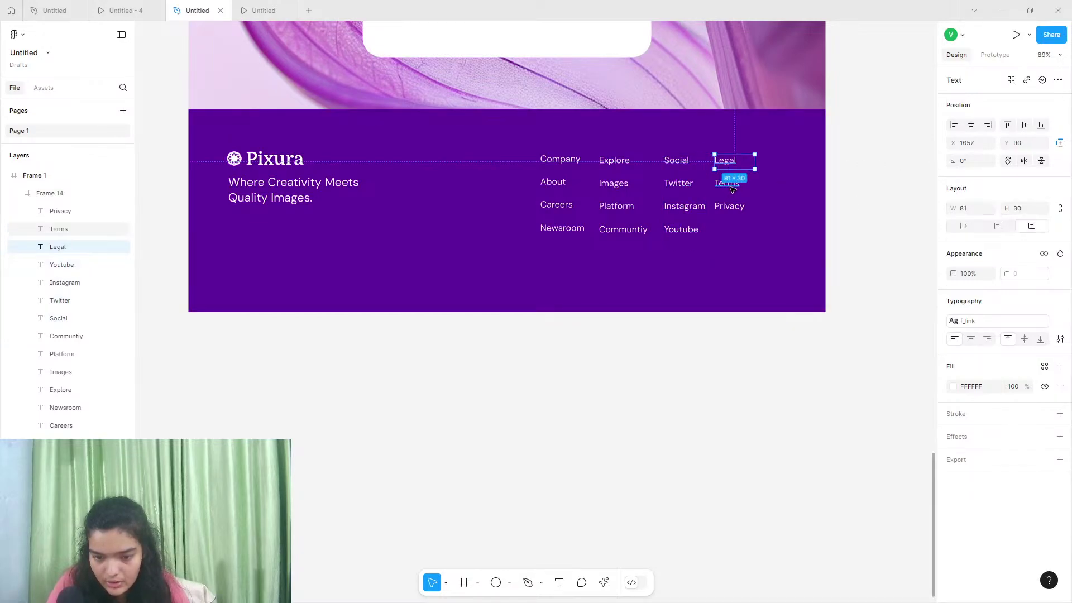
left_click(732, 204, "shift")
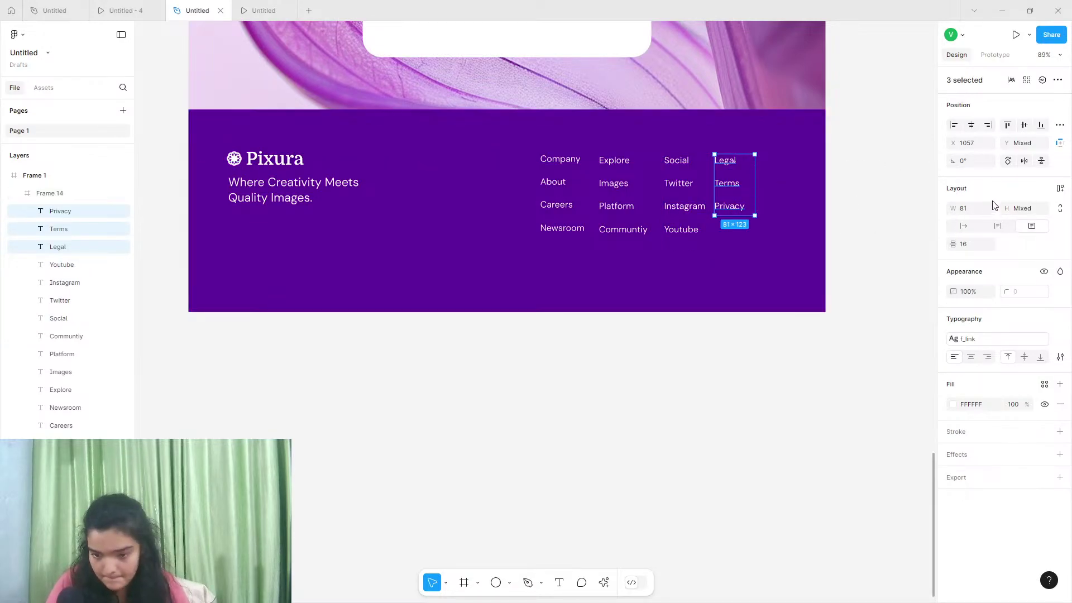
left_click(974, 230)
Select all fifteen footer links across the four columns and tidy up their spacing
left_click(553, 159, "shift")
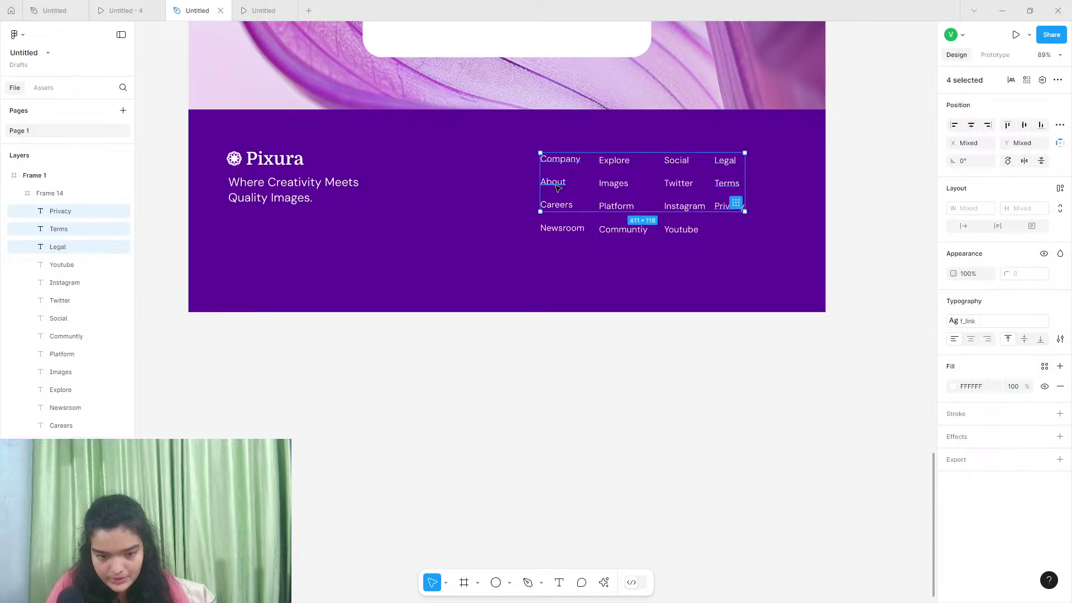
left_click(564, 208, "shift")
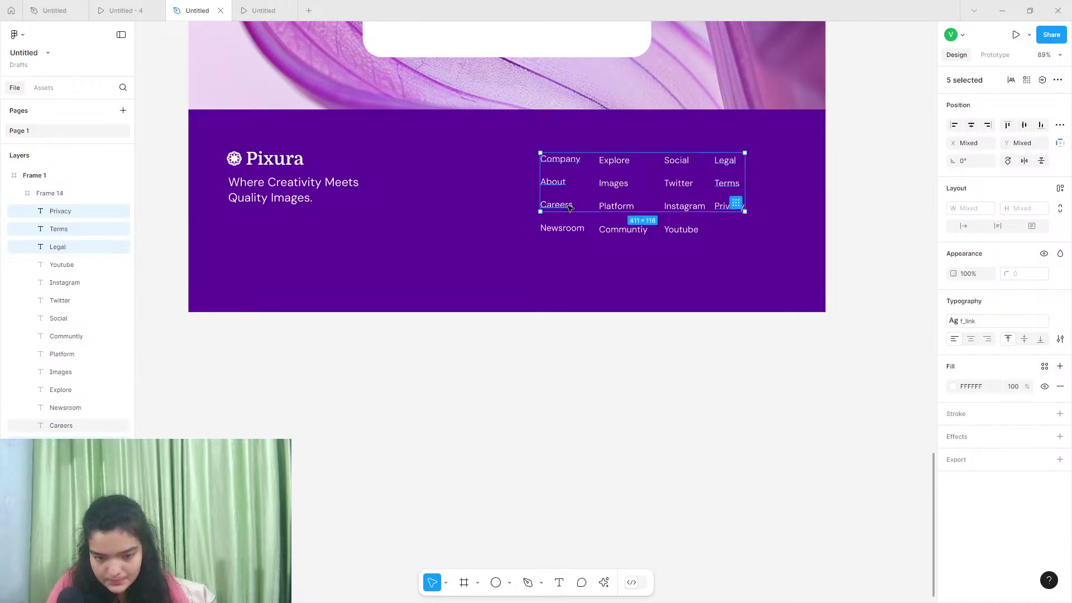
left_click(565, 229, "shift")
left_click(614, 161, "shift")
left_click(613, 184, "shift")
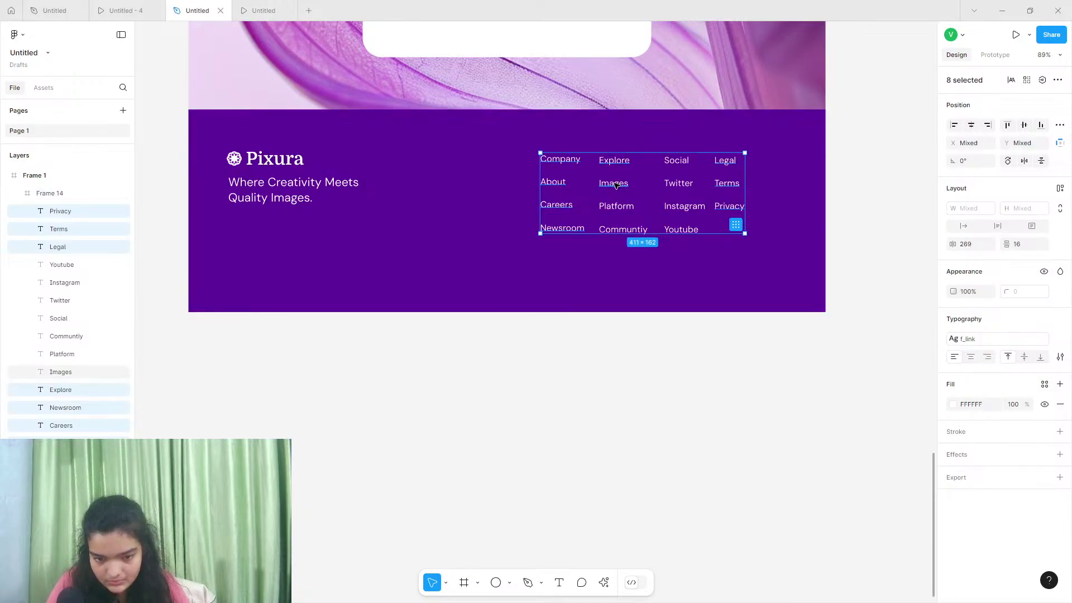
left_click(617, 211, "shift")
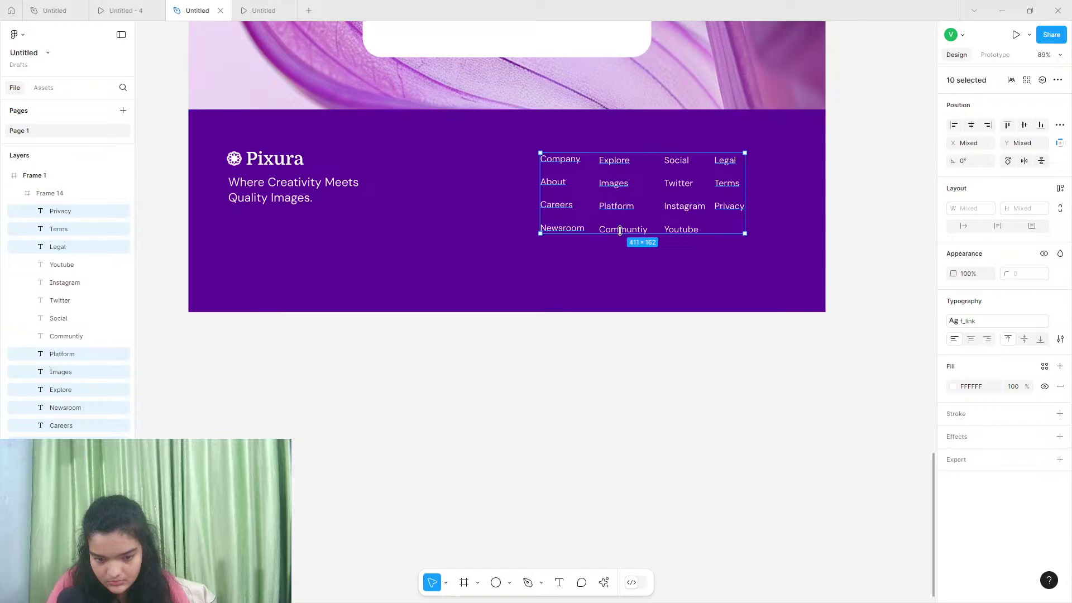
left_click(612, 230, "shift")
left_click(675, 165, "shift")
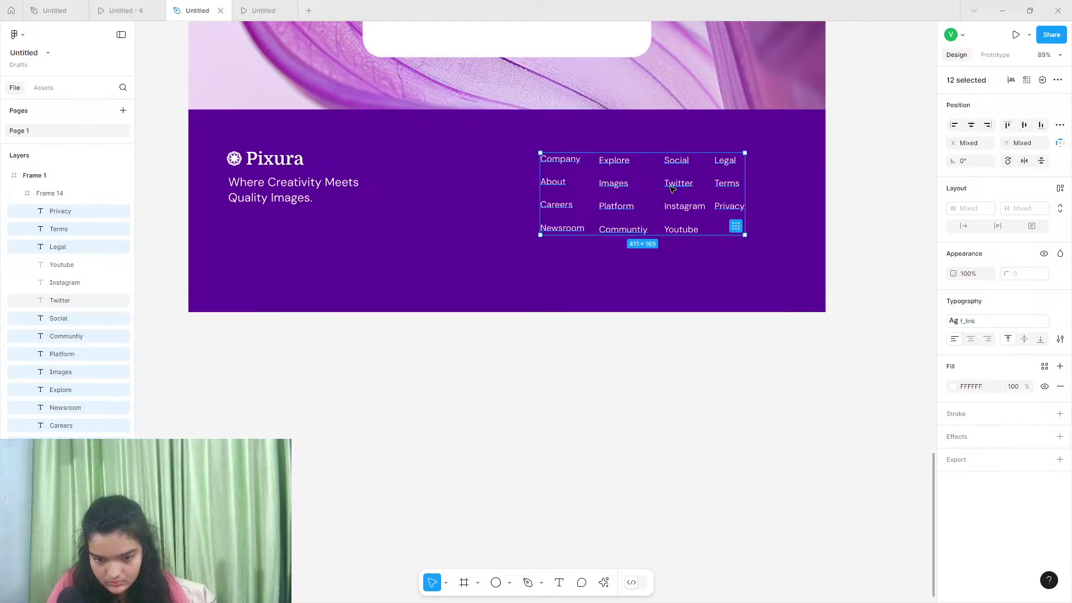
left_click(673, 187, "shift")
left_click(673, 211, "shift")
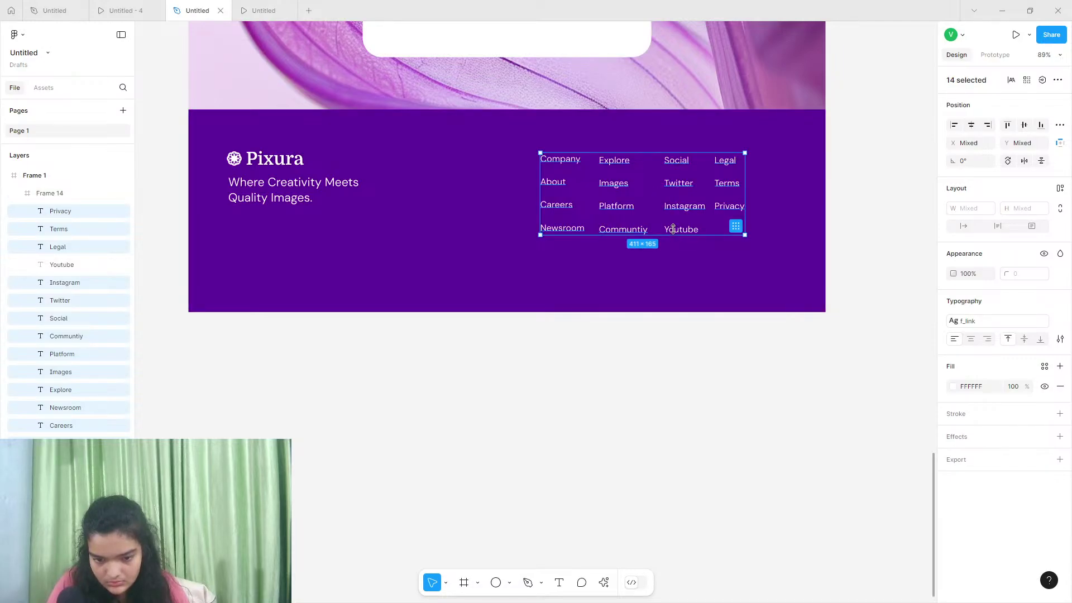
left_click(674, 229, "shift")
left_click(736, 226)
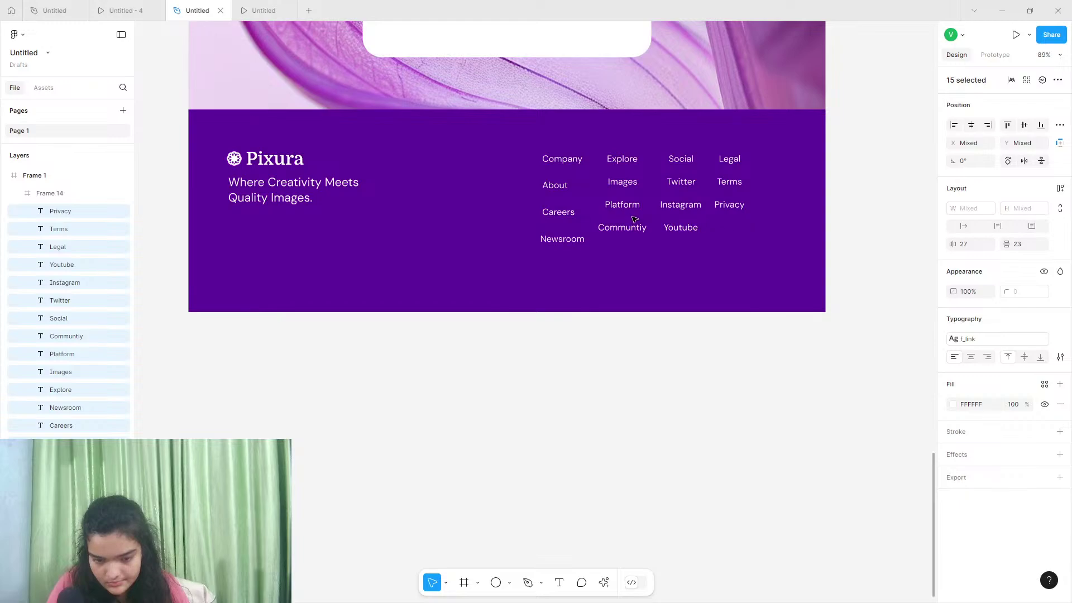
Wrap the selected footer links in an auto layout aligned top left and enlarge its frame to 124 px high
left_click(1064, 191)
left_click(1007, 235)
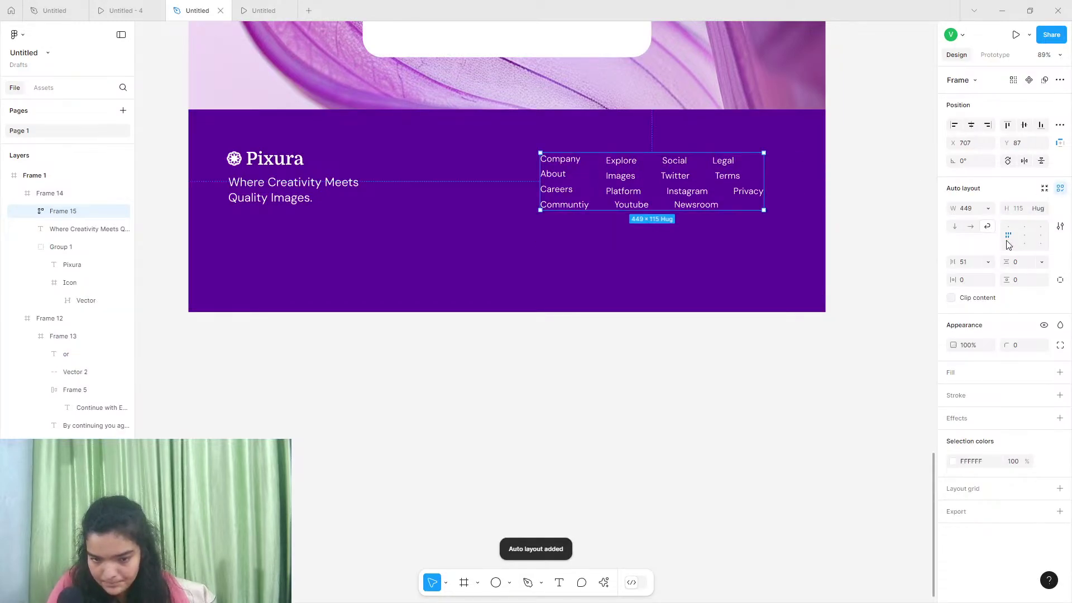
left_click(1025, 235)
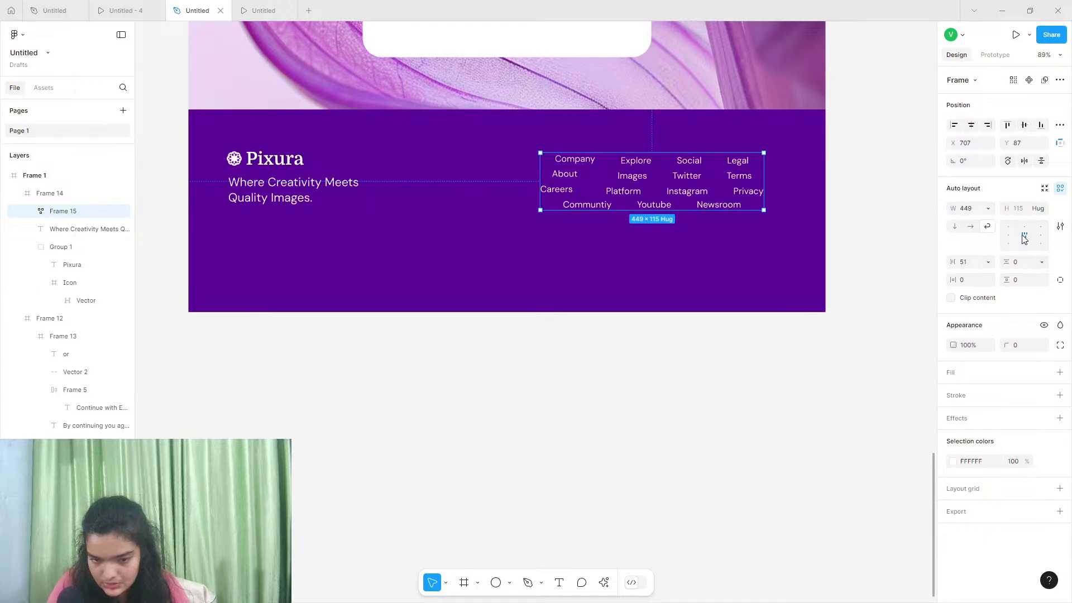
left_click(1008, 235)
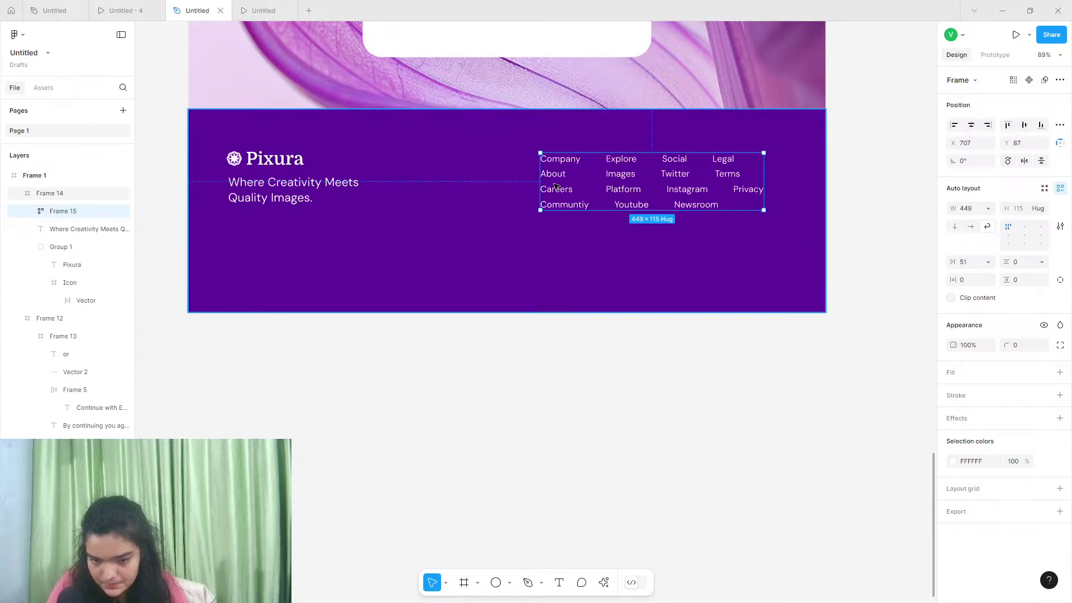
left_click_drag(568, 206, 592, 214)
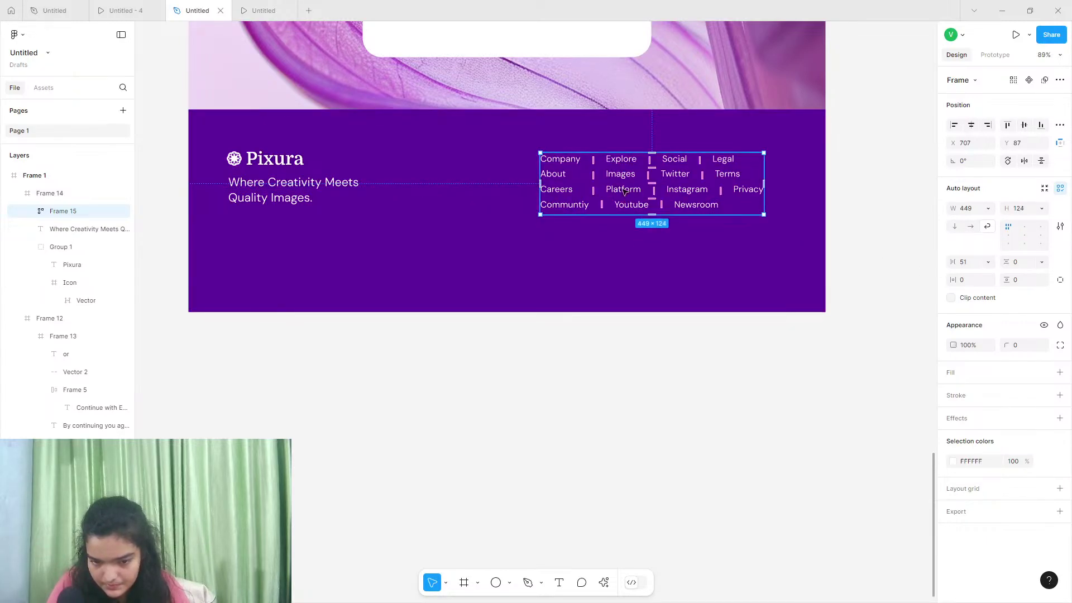
Group the "Social", "Twitter", "Instagram" and "Newsroom" links inside the auto layout frame
left_click(674, 163)
left_click(679, 177, "shift")
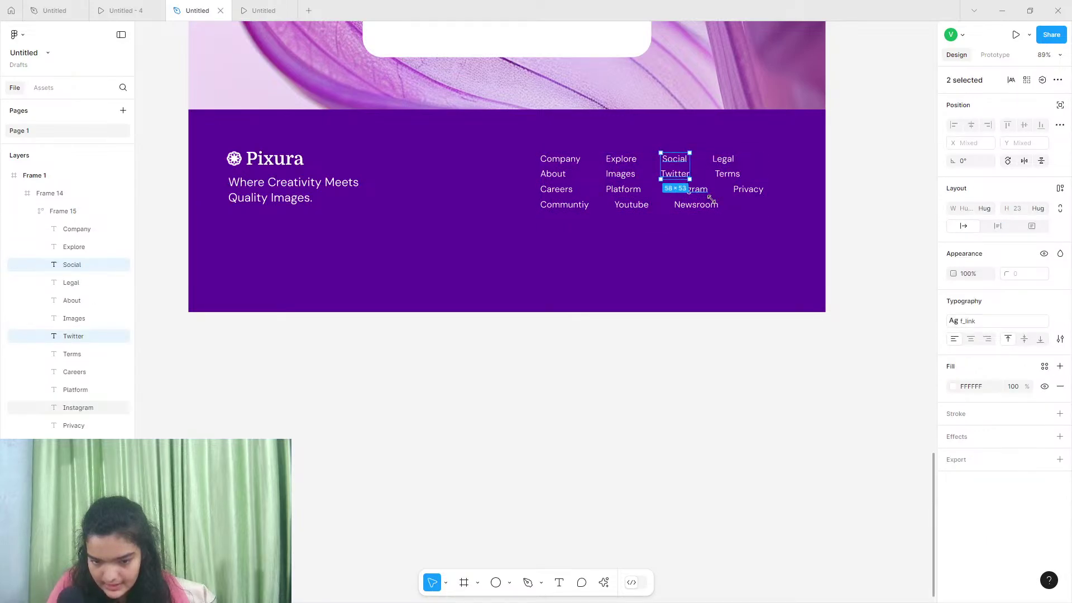
left_click(692, 191, "shift")
left_click(701, 206, "shift")
key("ctrl+g")
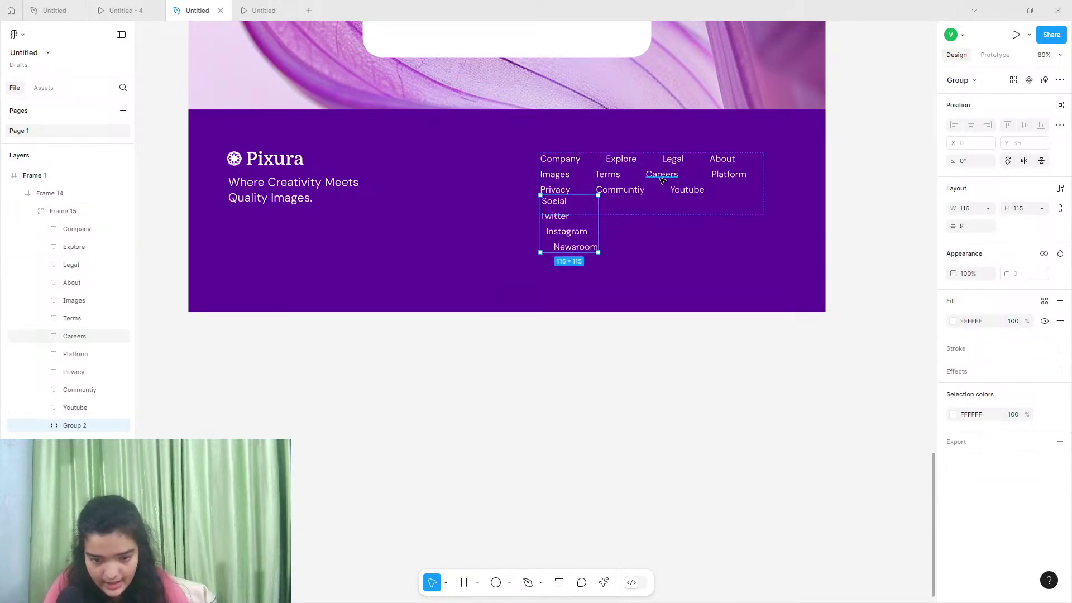
Undo the grouping of the "Social" links and the auto layout around all fifteen footer links
left_click(620, 160)
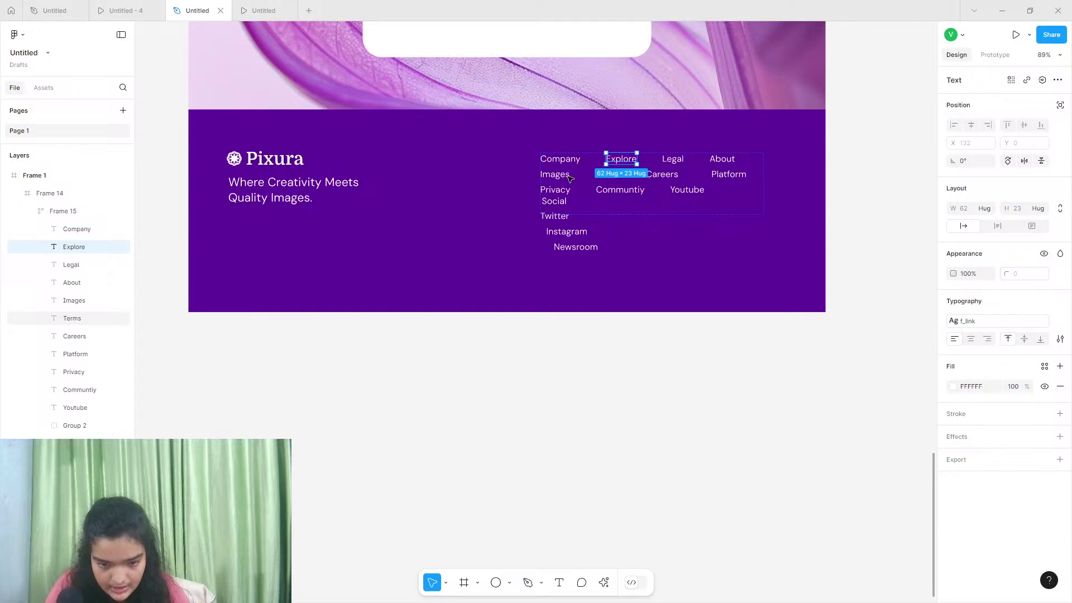
left_click(555, 202)
key("ctrl+shift+g")
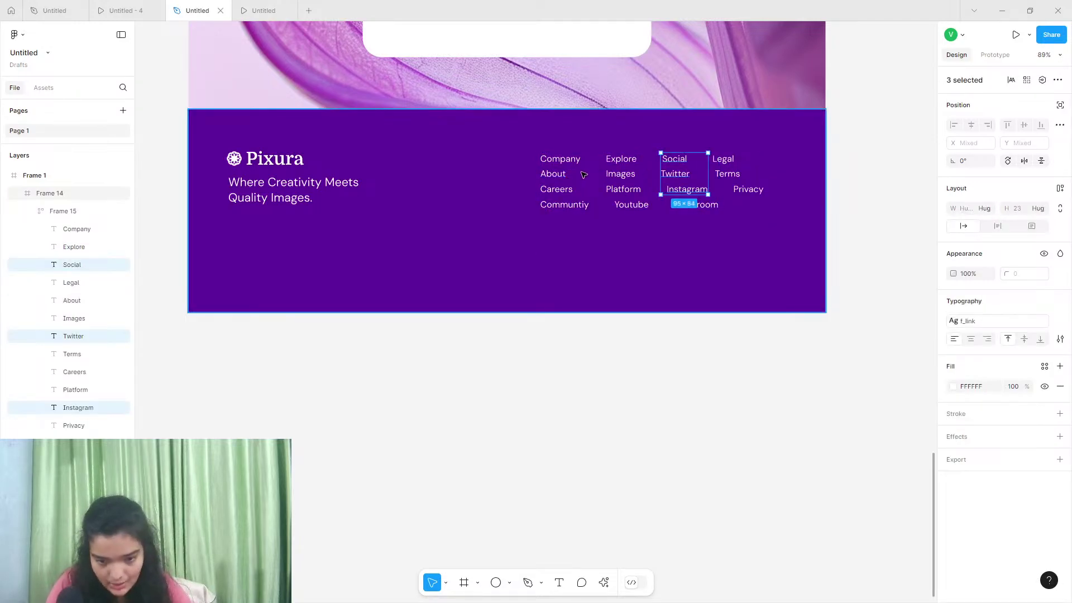
key("Escape")
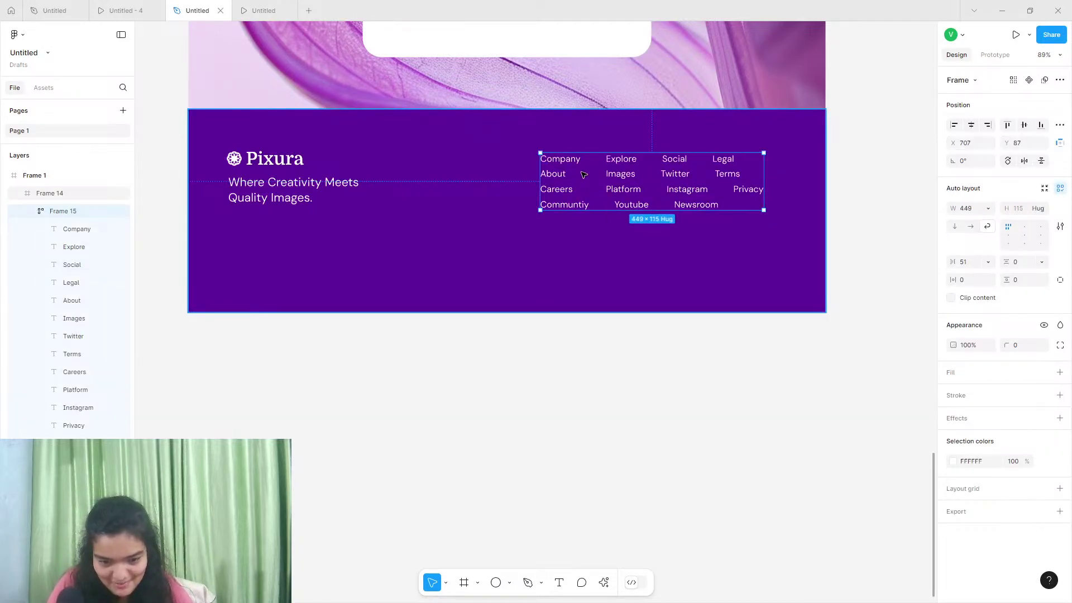
key("ctrl+shift+g")
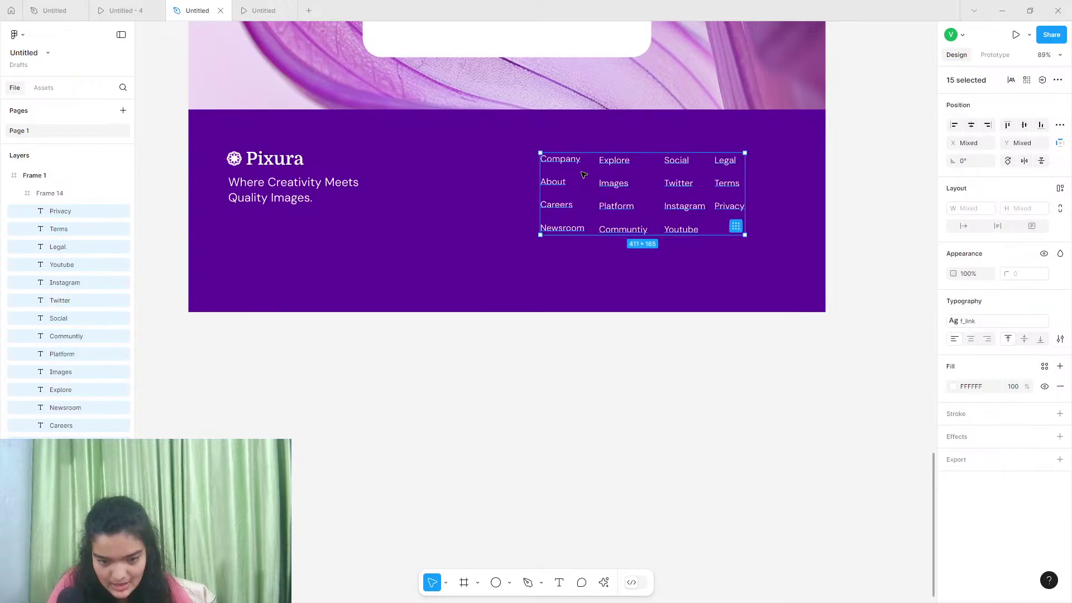
Group the "Company", "About", "Careers" and "Newsroom" links as one column
left_click(574, 161)
left_click(555, 182, "shift")
left_click(555, 206, "shift")
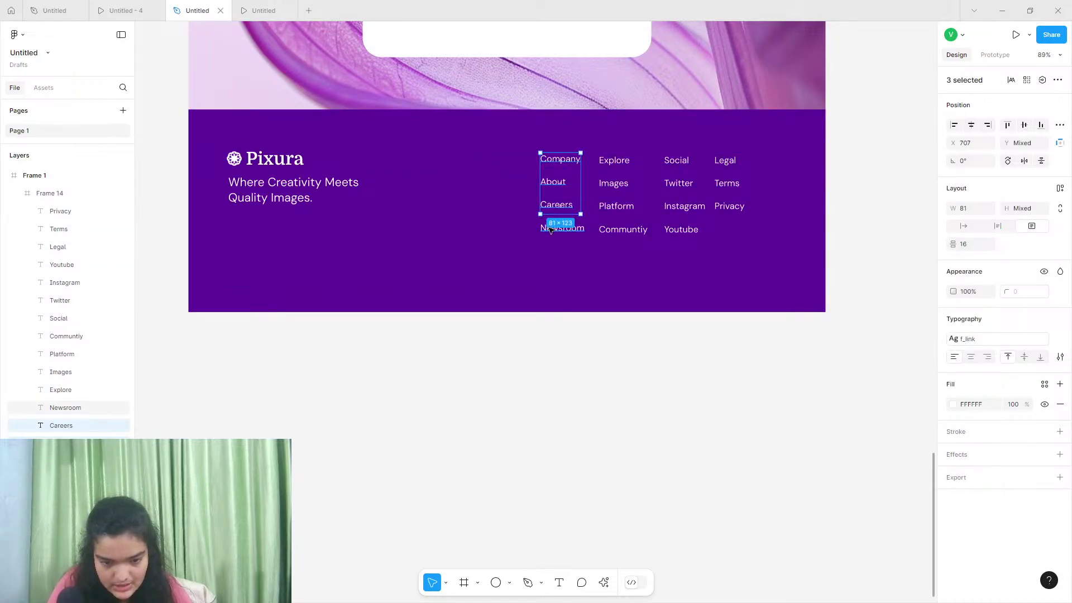
left_click(550, 230, "shift")
key("ctrl+g")
Group the "Explore", "Images", "Platform" and "Communtiy" links as one column
left_click(614, 162)
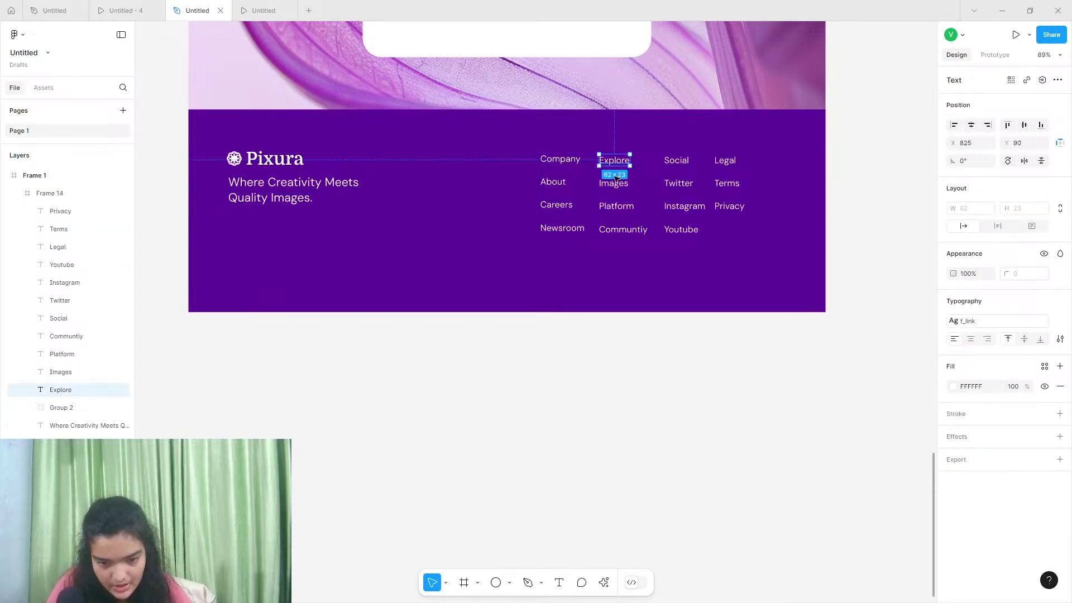
left_click(616, 183, "shift")
left_click(617, 207, "shift")
left_click(618, 231, "shift")
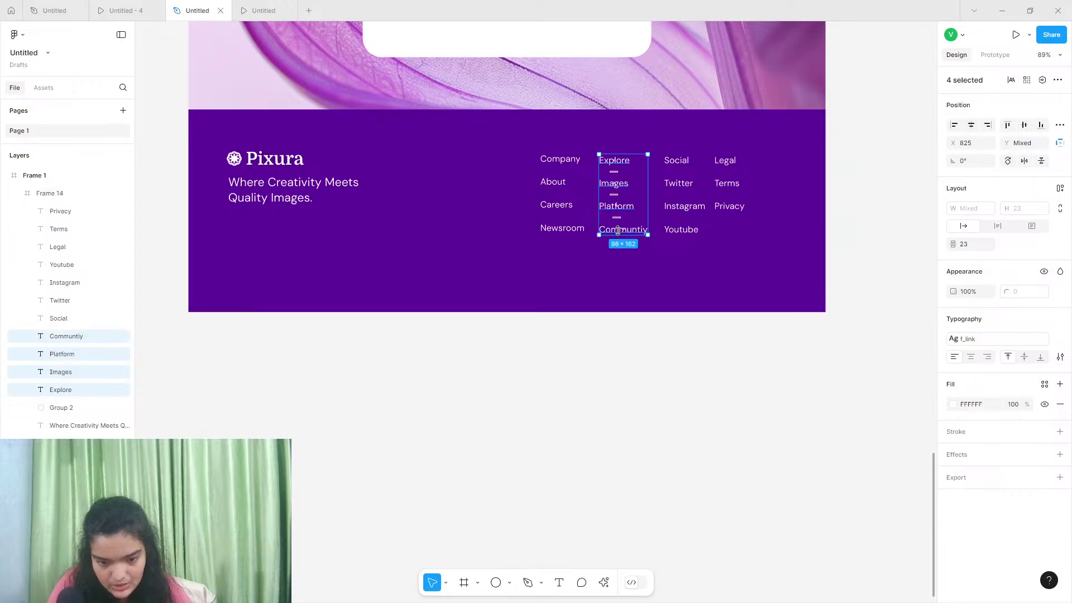
key("ctrl+g")
Group the "Social", "Twitter", "Instagram" and "Youtube" links as one column
left_click(676, 161)
left_click(678, 184, "shift")
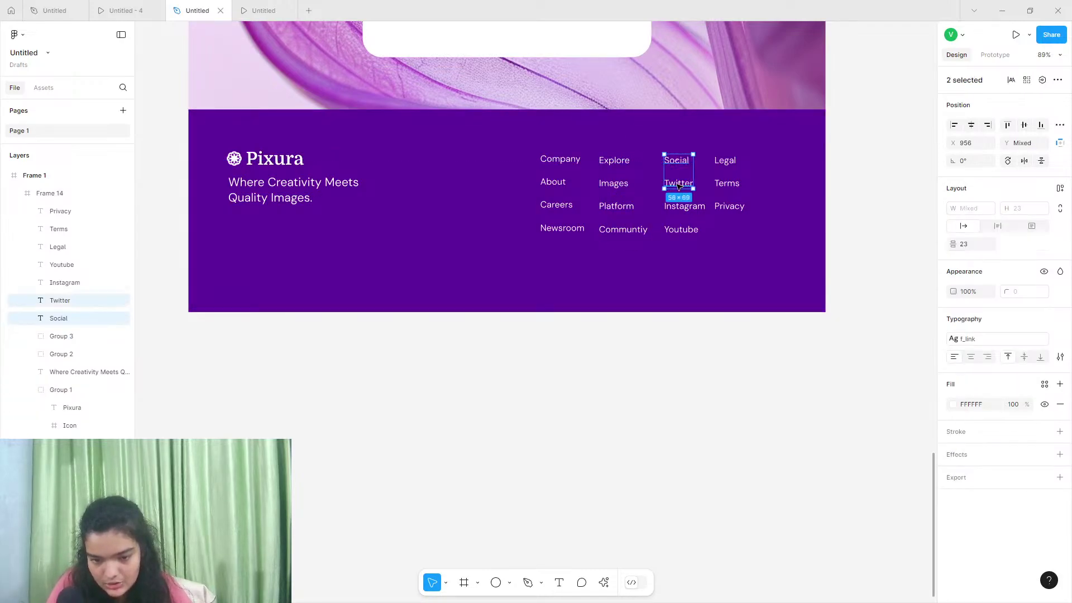
left_click(679, 208, "shift")
left_click(681, 230, "shift")
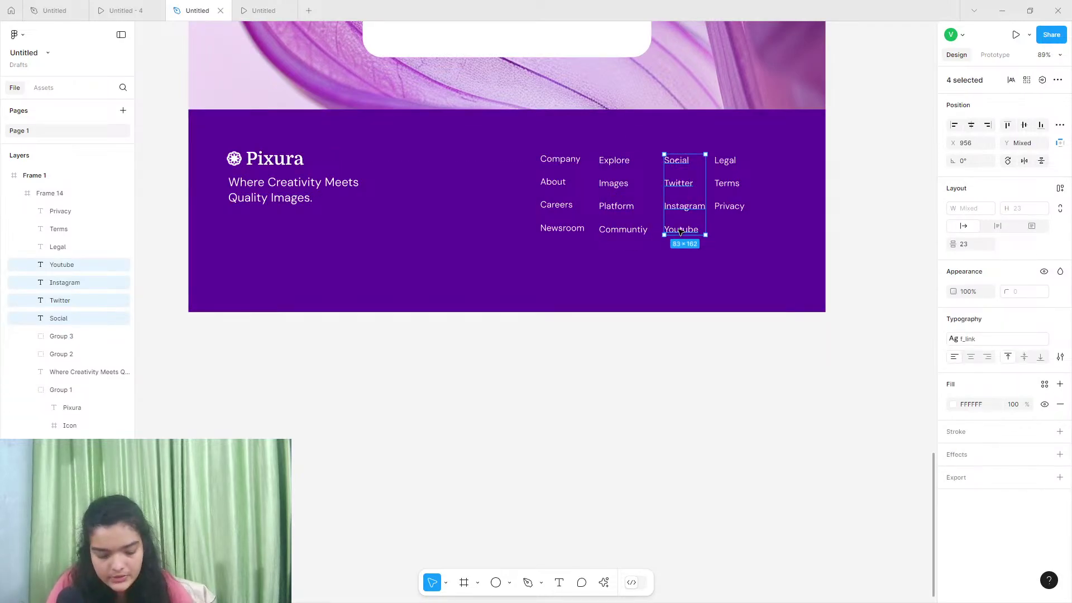
key("ctrl+g")
Group the "Legal", "Terms" and "Privacy" links as one column
left_click(725, 160)
left_click(726, 183, "shift")
left_click(725, 207, "shift")
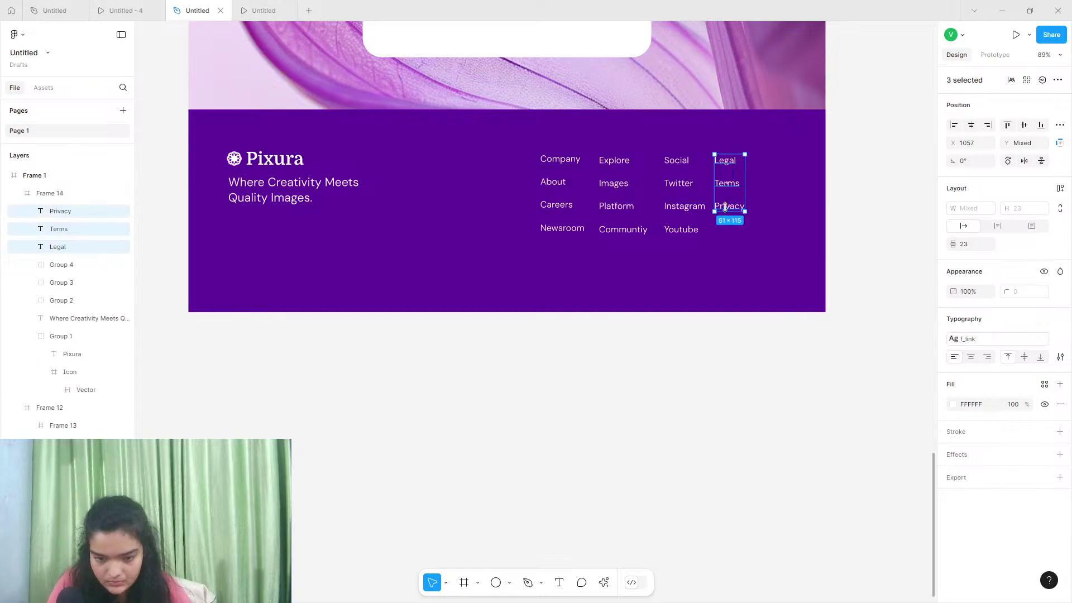
key("ctrl+g")
Wrap the four link column groups in a horizontal auto layout aligned top center and move it to about X 790, Y 80
left_click(673, 162, "shift")
left_click(614, 162, "shift")
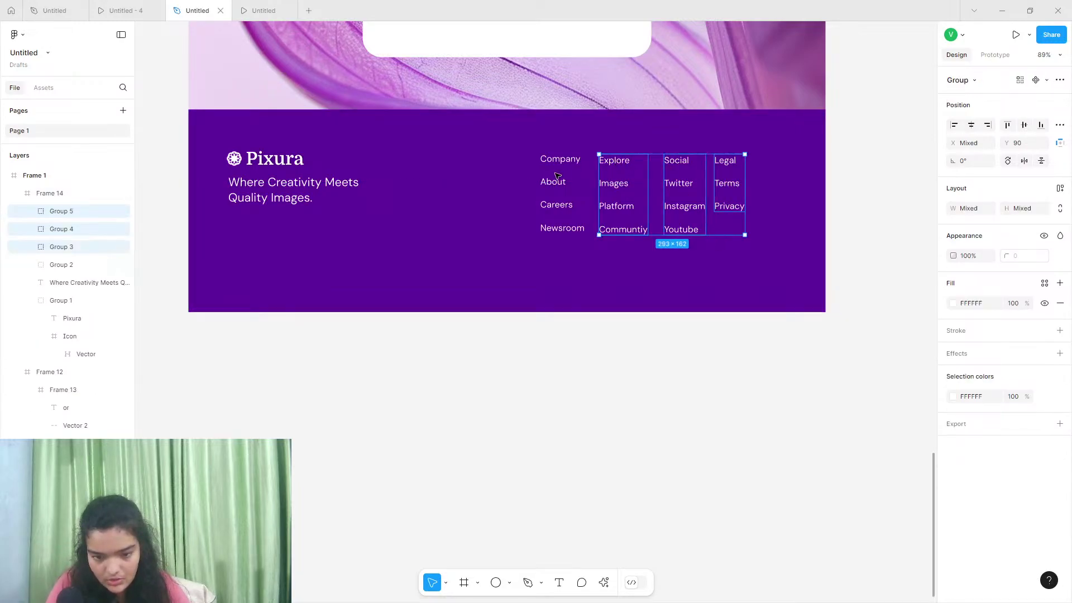
left_click(597, 169)
left_click(562, 159)
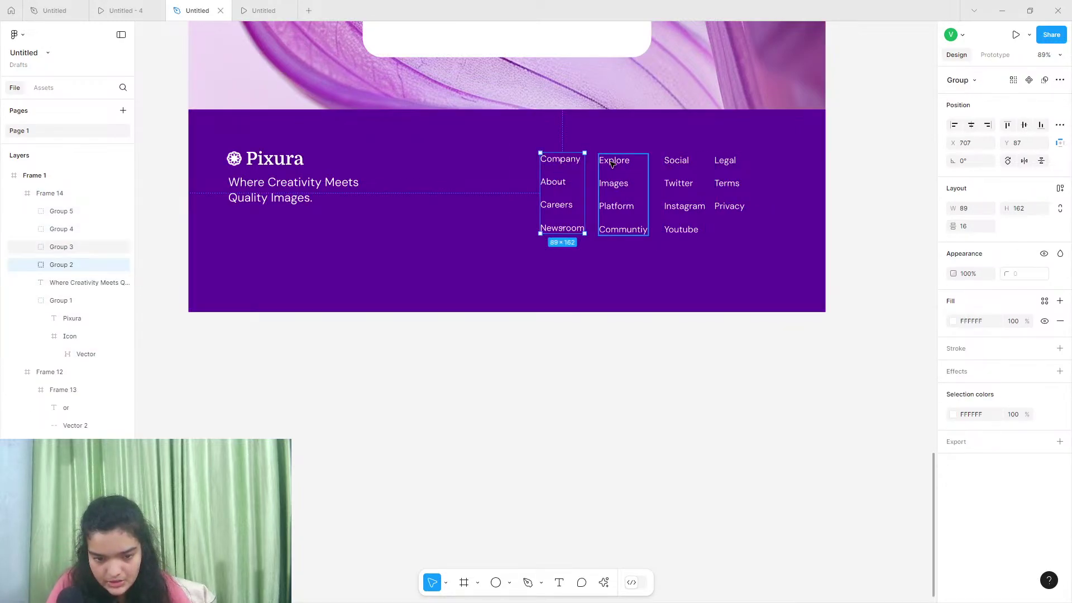
left_click(614, 161, "shift")
left_click(676, 162, "shift")
left_click(725, 166, "shift")
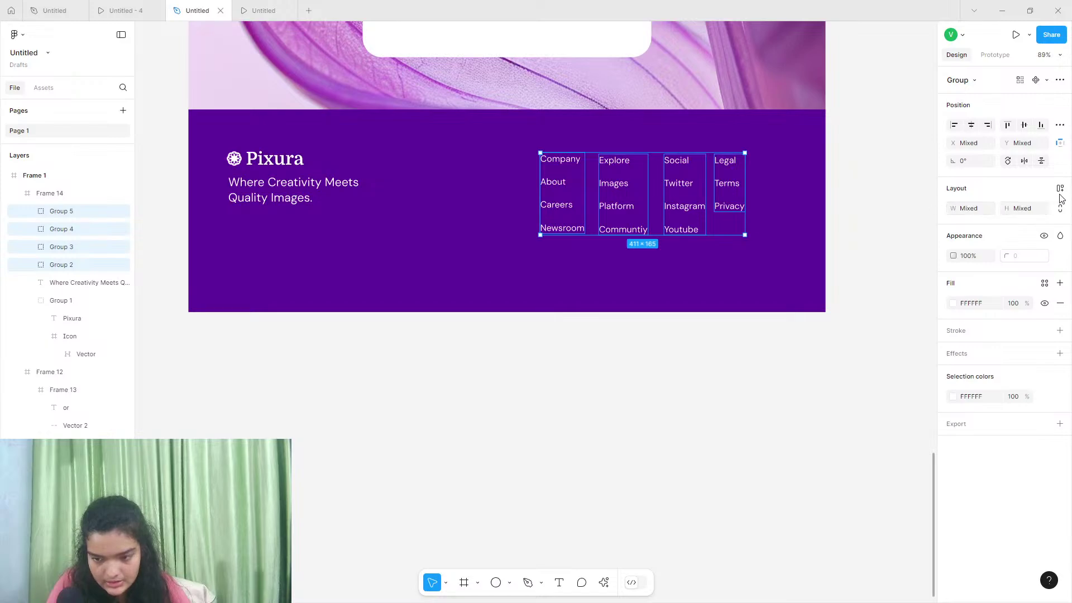
key("shift+a")
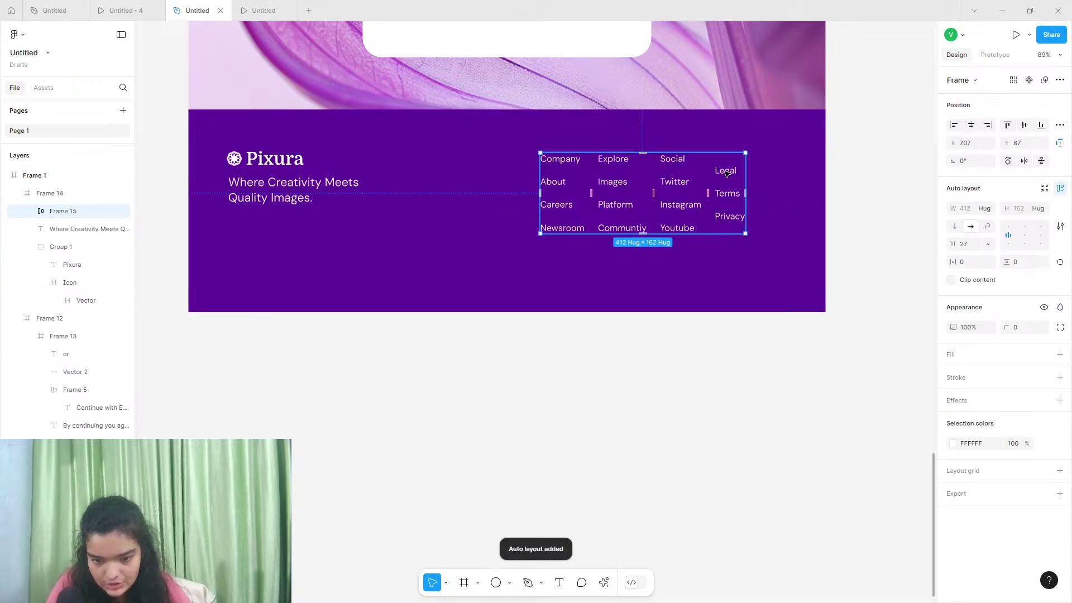
left_click(1026, 230)
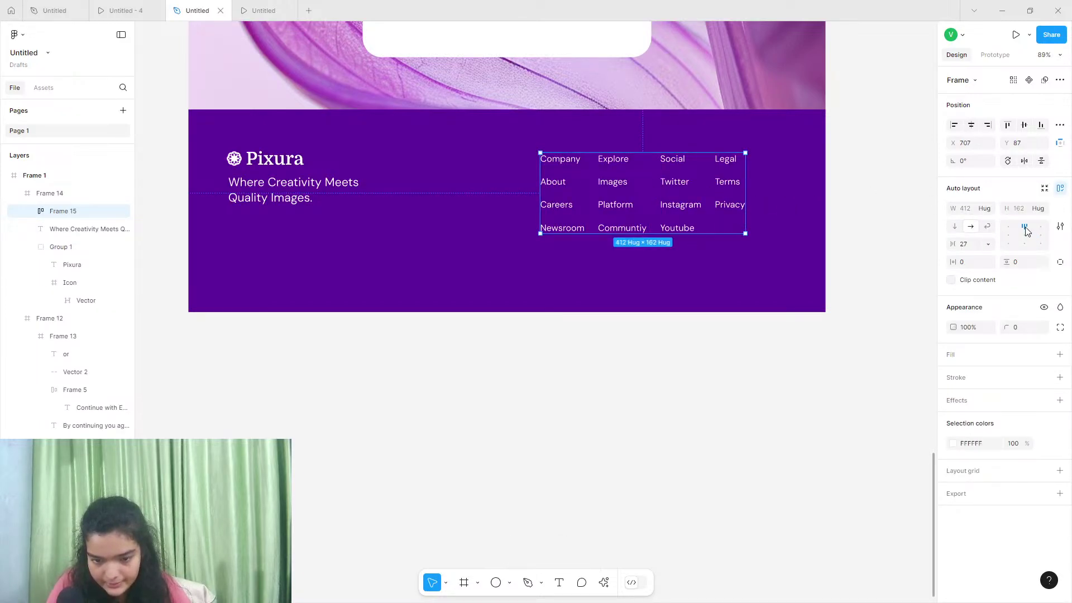
left_click_drag(702, 225, 704, 202)
scroll(454, 220, "down", 5)
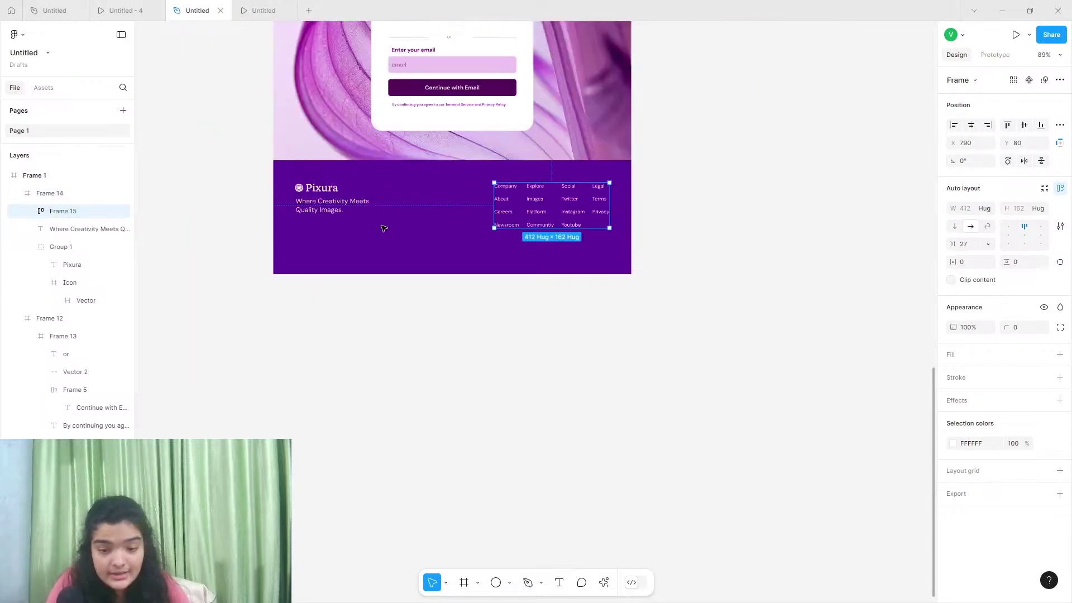
Shorten the whole page frame from its lower edge to a height of 3886 px
scroll(339, 115, "up", 10)
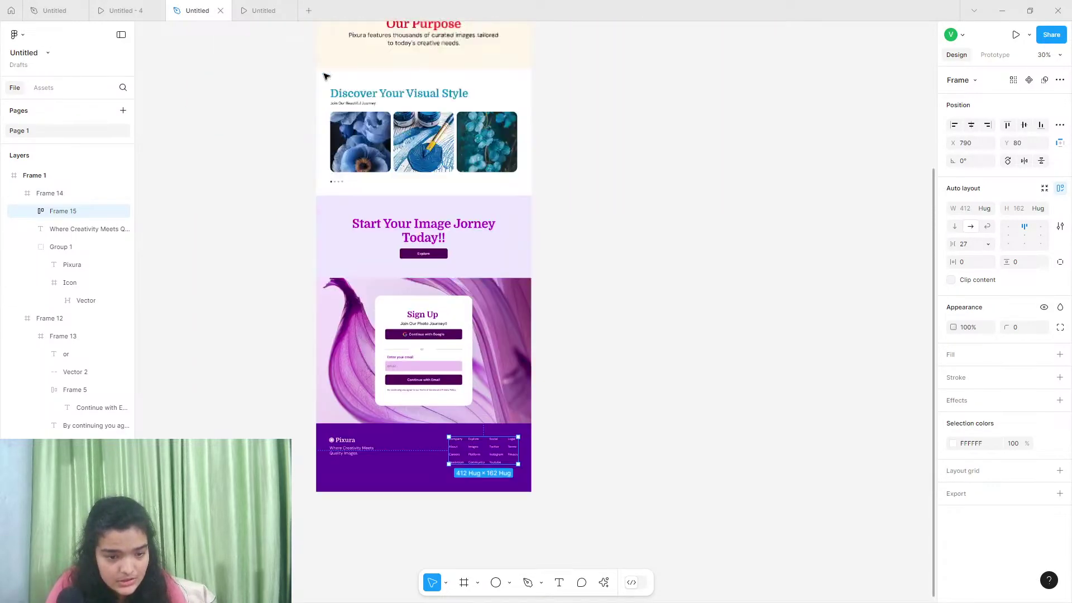
scroll(350, 387, "up", 5)
scroll(308, 370, "down", 8)
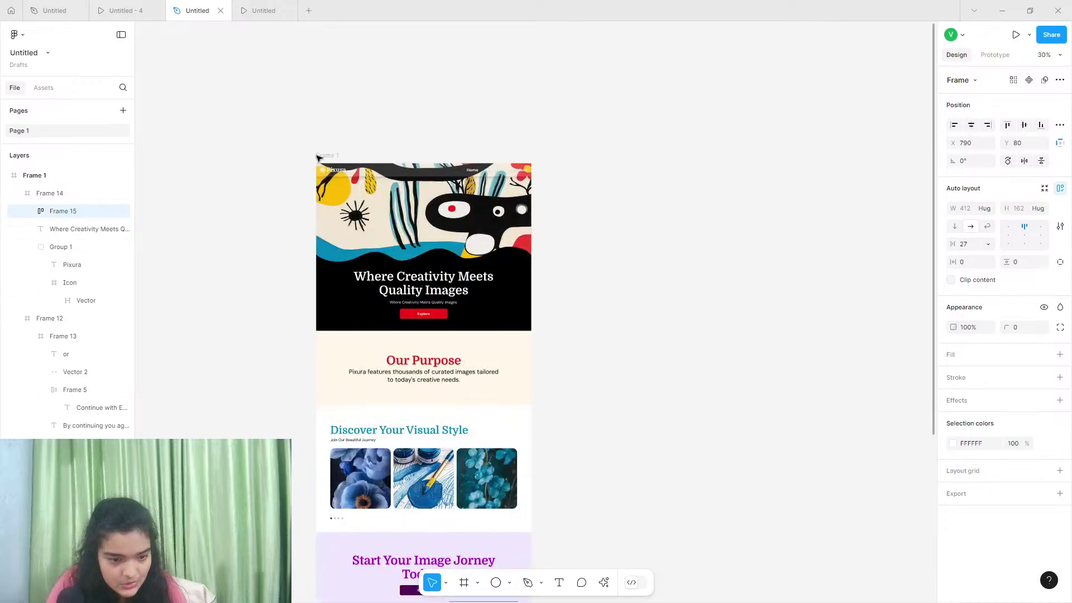
left_click(343, 291)
scroll(343, 290, "down", 8)
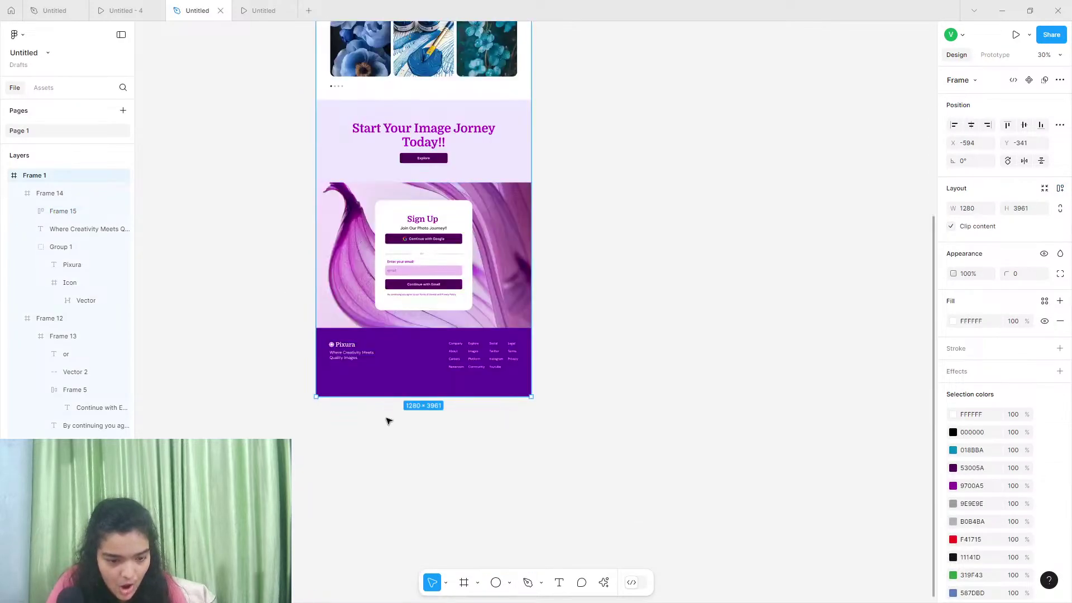
left_click_drag(395, 396, 395, 383)
scroll(363, 368, "up", 3)
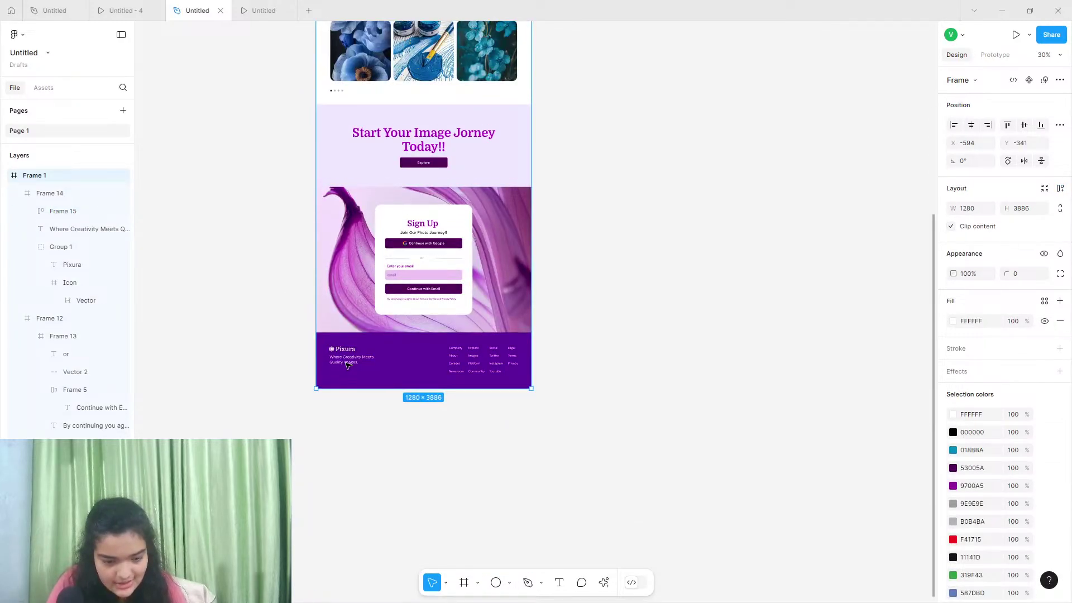
scroll(339, 356, "up", 3)
Switch to the website's prototype preview, close the spare first file, and examine the hero section and its navigation bar
left_click(258, 10)
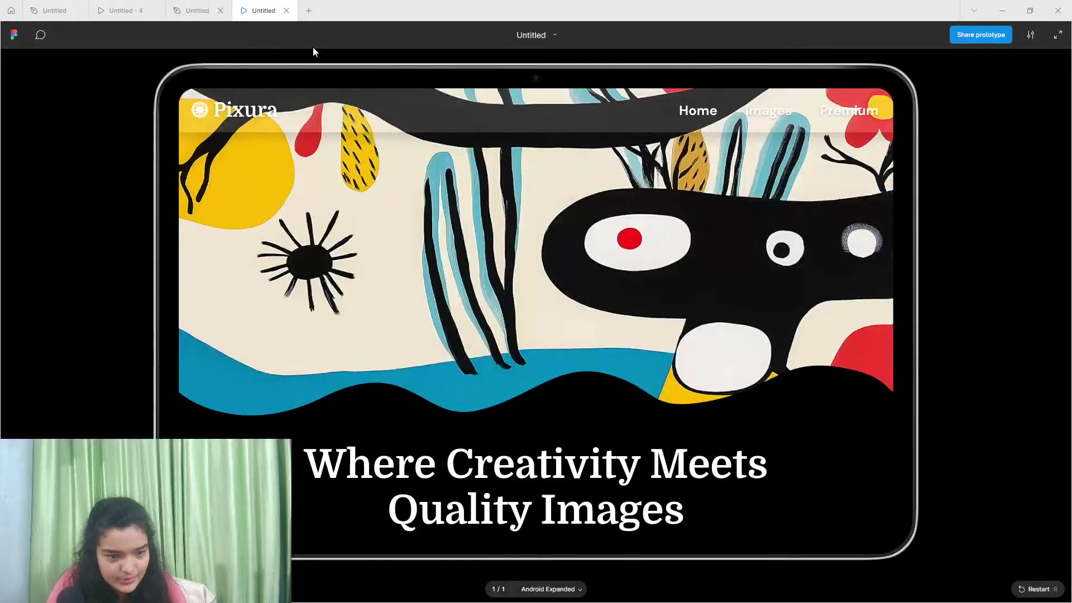
left_click(72, 10)
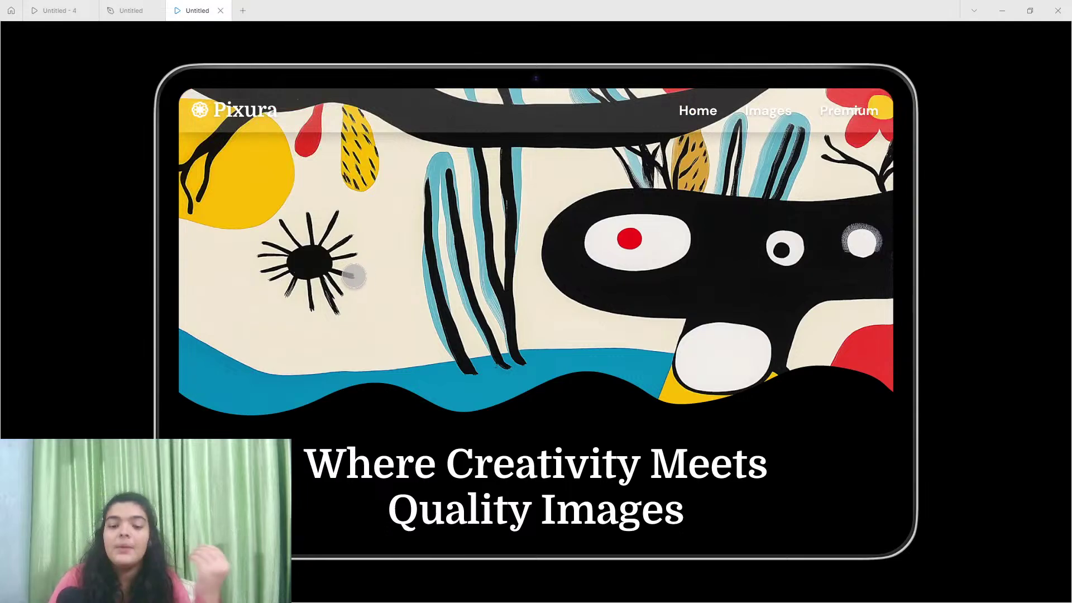
scroll(315, 253, "down", 5)
scroll(314, 255, "up", 4)
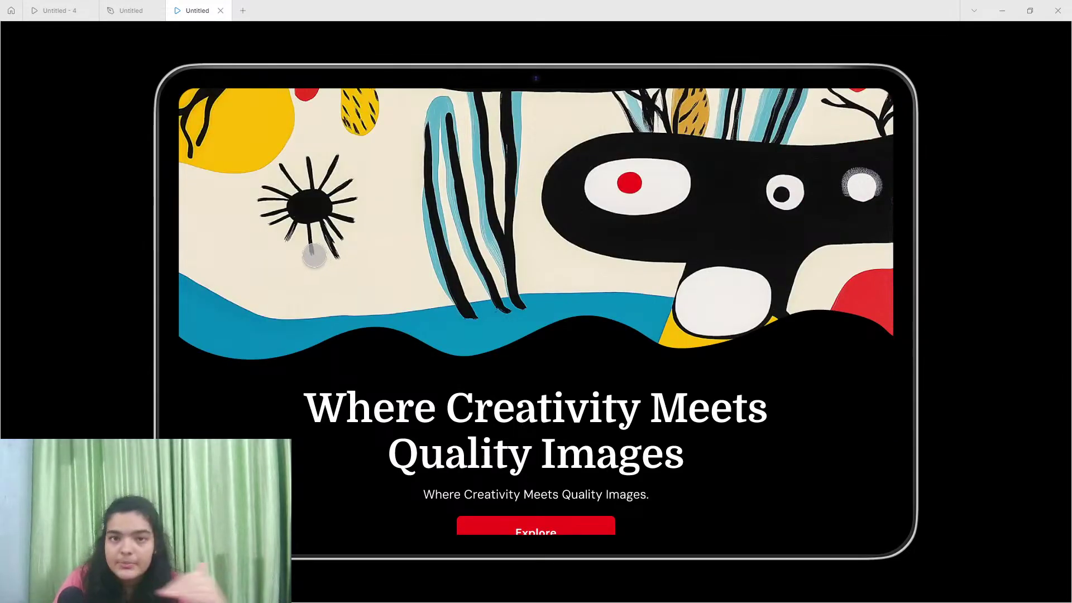
scroll(314, 255, "up", 1)
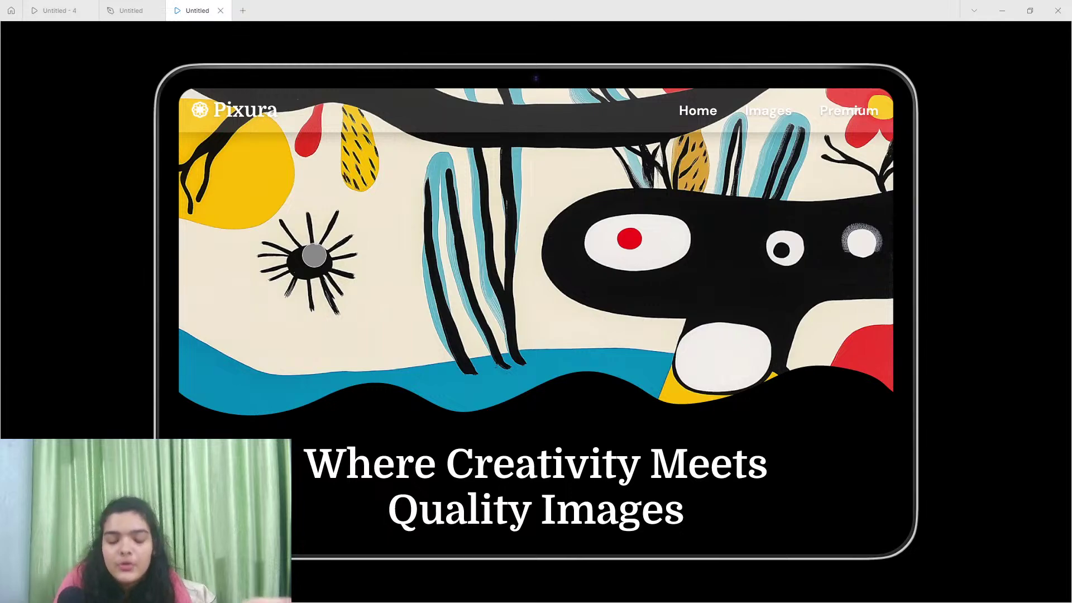
scroll(314, 255, "down", 5)
scroll(314, 255, "up", 5)
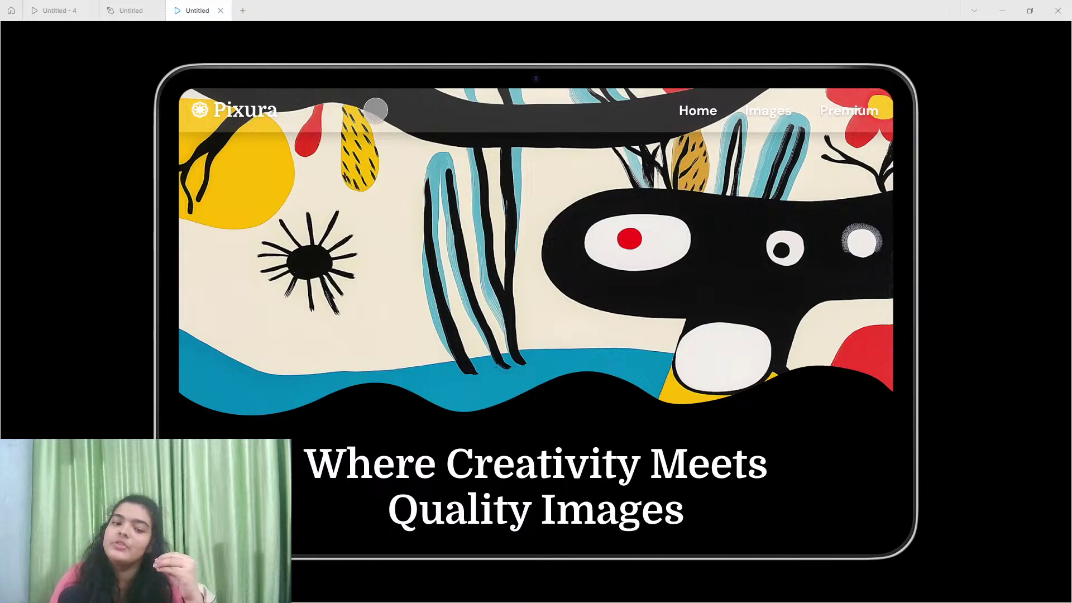
scroll(309, 184, "down", 4)
scroll(167, 280, "up", 3)
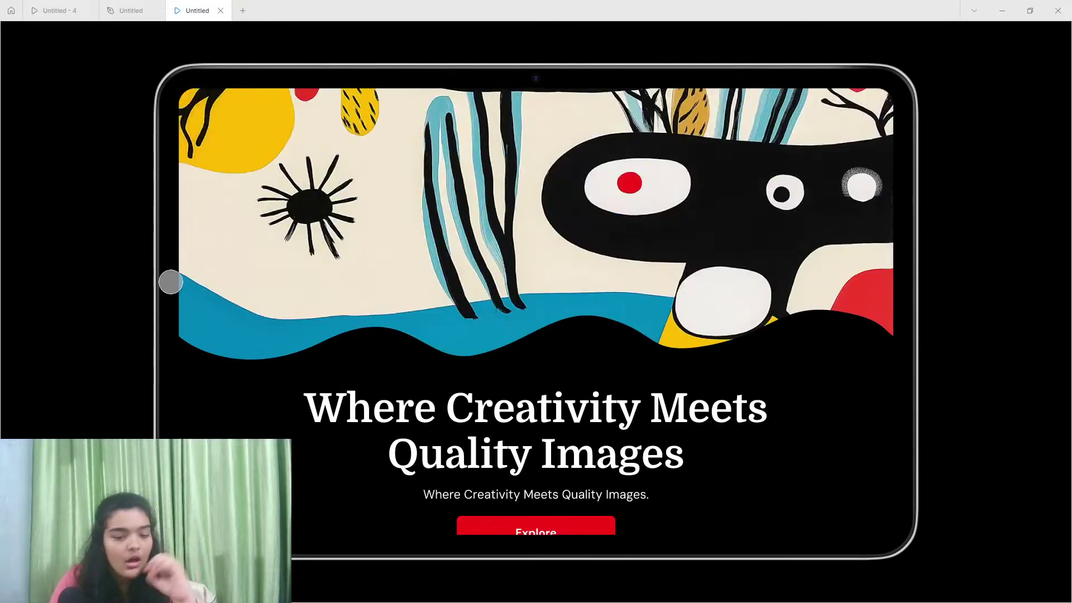
scroll(797, 385, "up", 1)
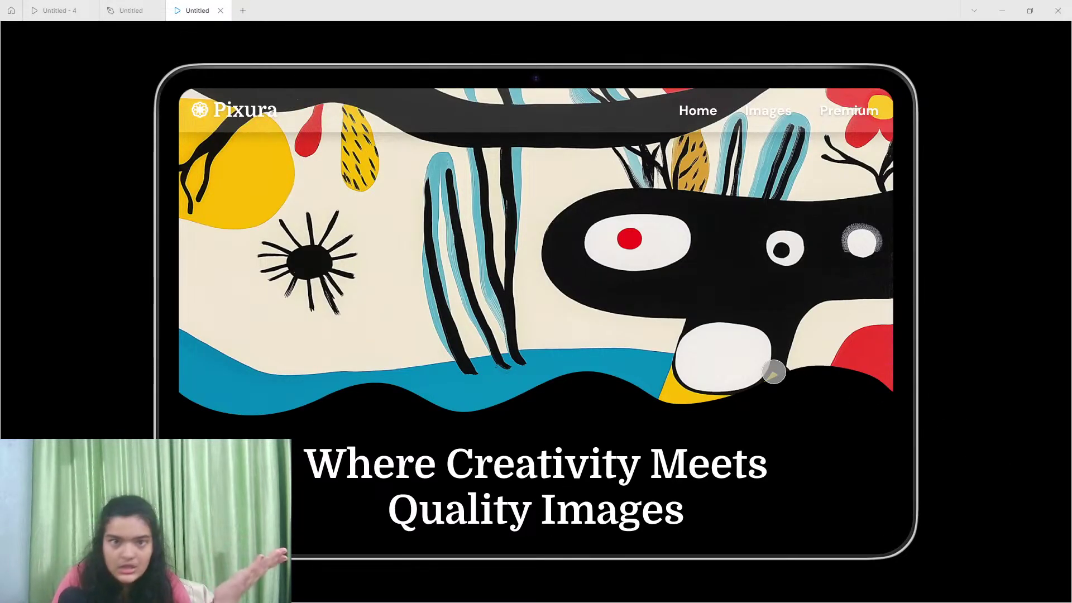
scroll(773, 369, "down", 2)
scroll(773, 370, "up", 2)
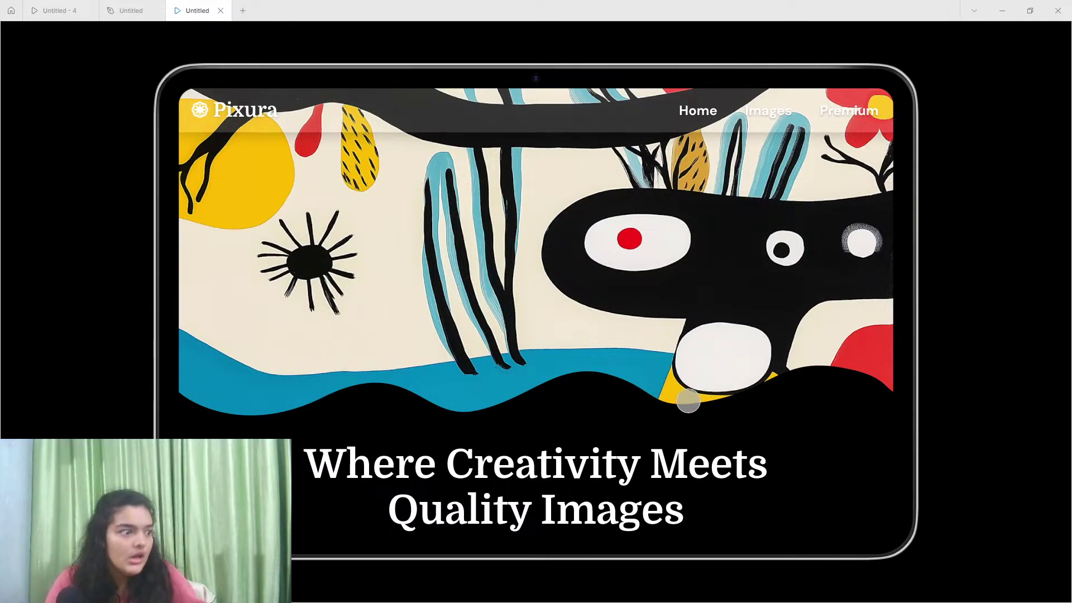
scroll(611, 409, "down", 1)
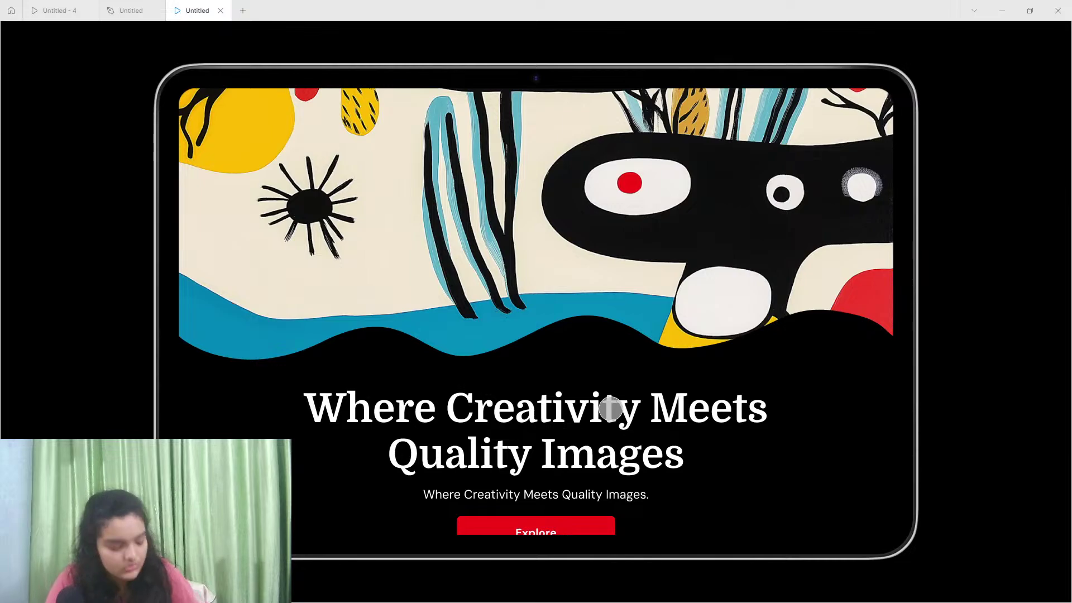
scroll(611, 408, "down", 2)
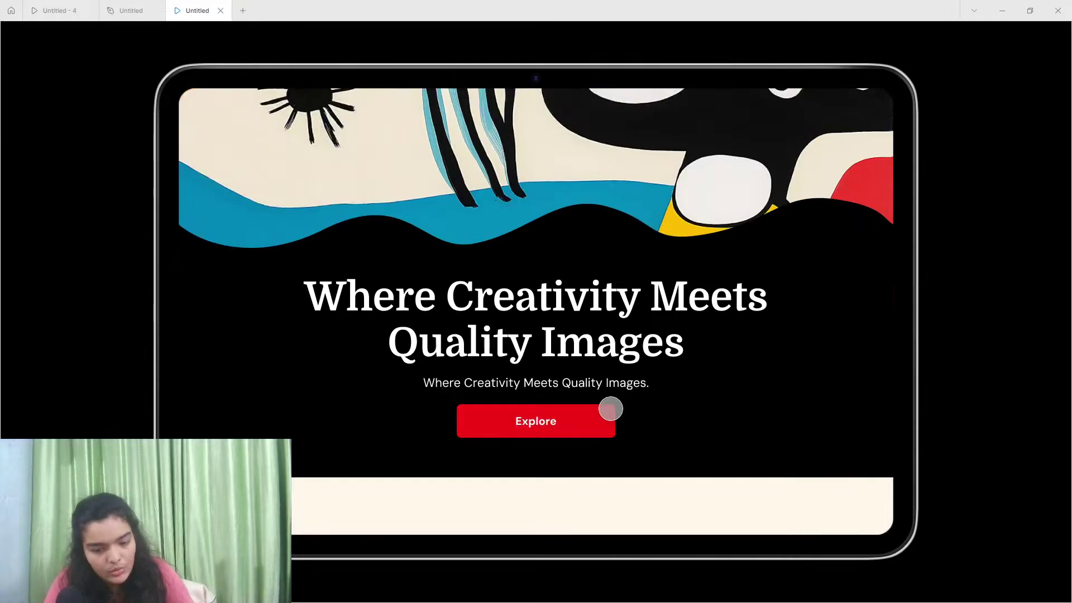
scroll(610, 408, "up", 3)
scroll(488, 318, "down", 2)
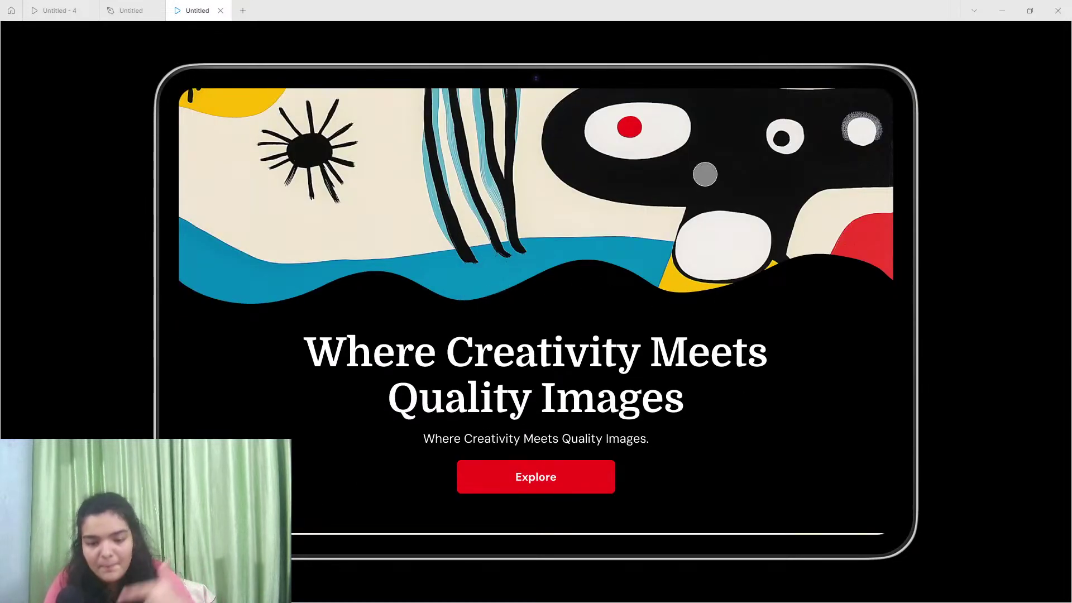
Review the prototype's remaining sections, from "Our Purpose" through the image gallery and "Sign Up" form down to the footer
scroll(512, 453, "down", 5)
scroll(496, 376, "down", 8)
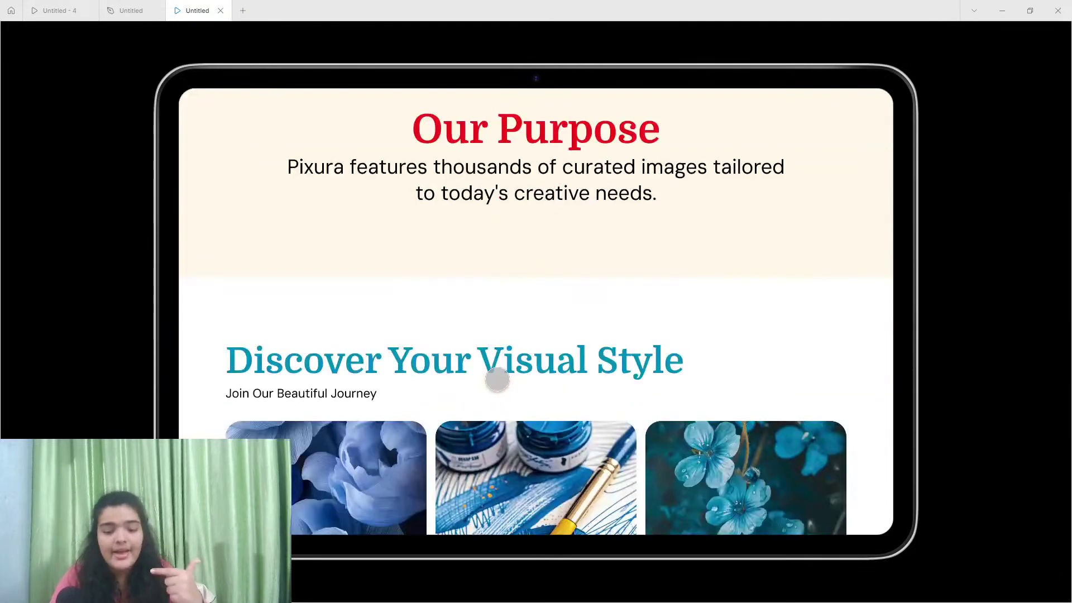
scroll(240, 192, "up", 2)
scroll(240, 229, "down", 1)
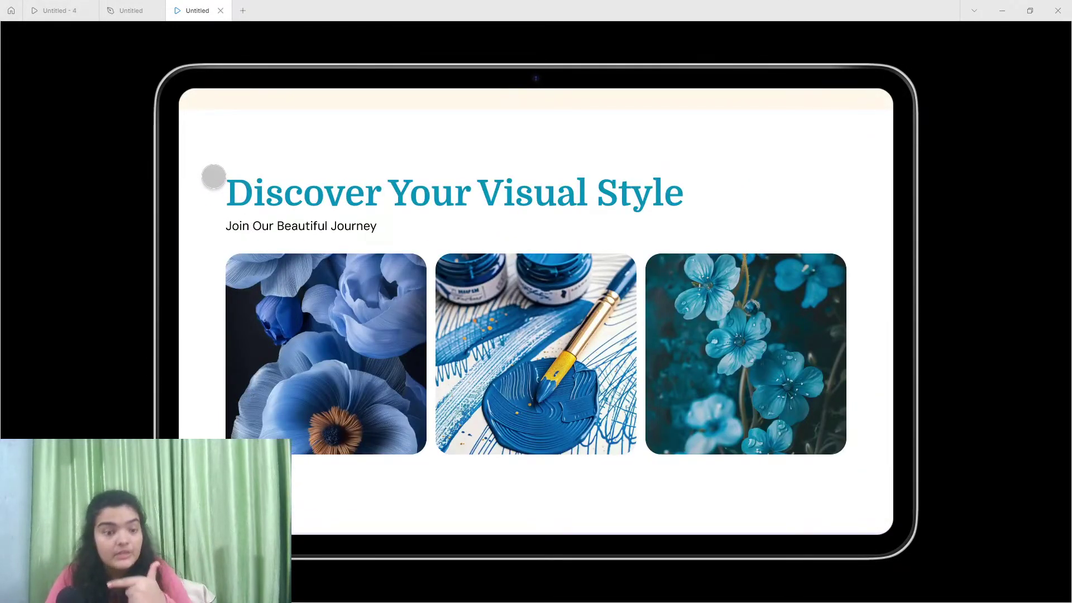
scroll(787, 463, "down", 1)
scroll(614, 411, "down", 2)
scroll(609, 419, "down", 10)
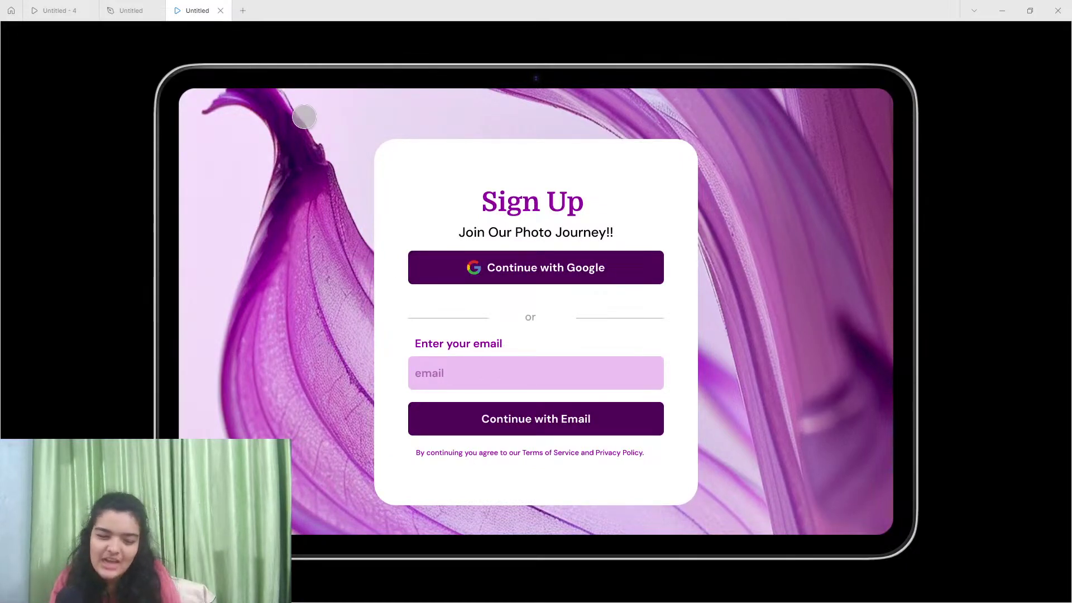
scroll(369, 172, "down", 4)
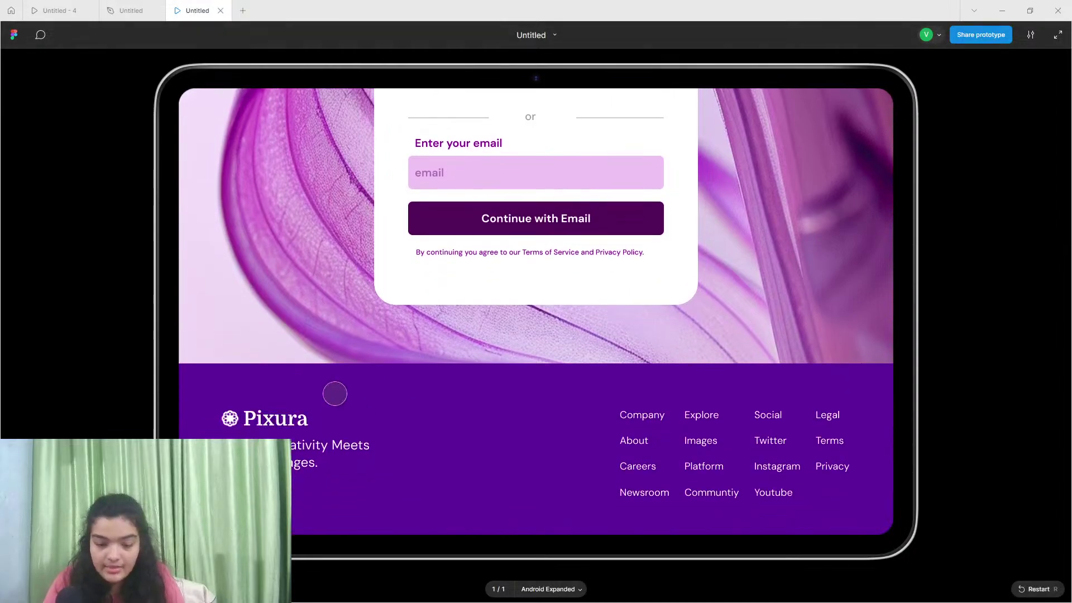
Return the prototype from the footer to its opening hero section and look over the artwork and headline
left_click(695, 429)
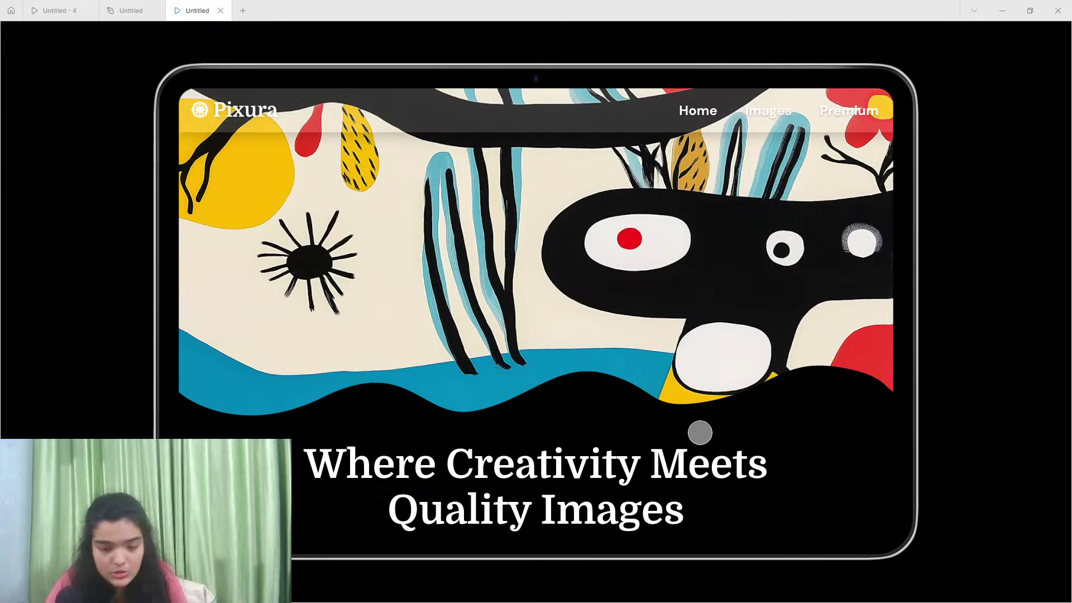
scroll(700, 433, "down", 1)
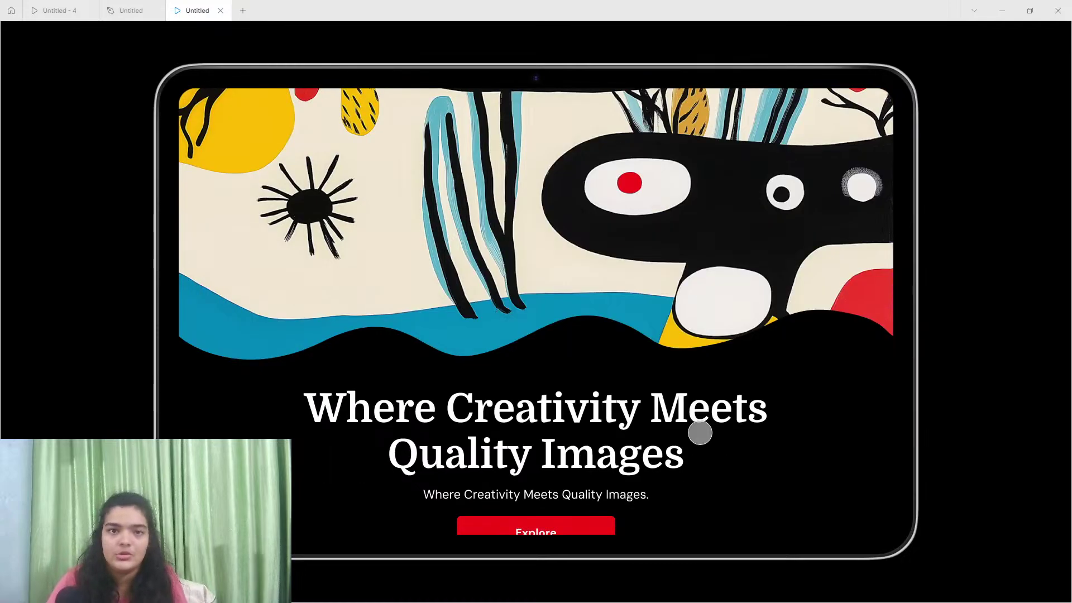
scroll(700, 433, "down", 1)
scroll(699, 433, "up", 2)
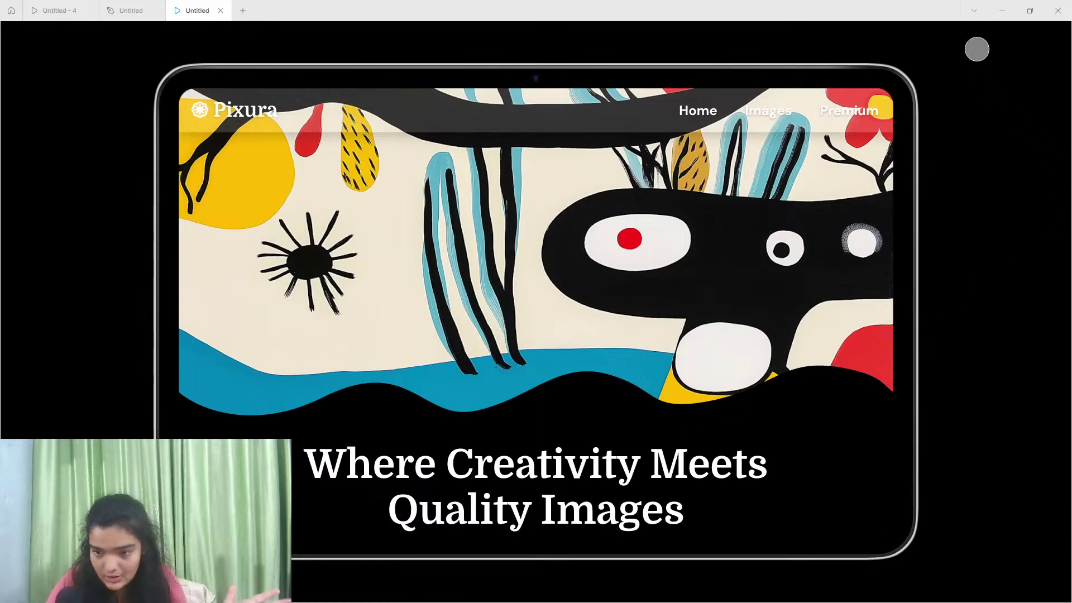
Copy the share link of the Pixura website prototype
left_click(971, 34)
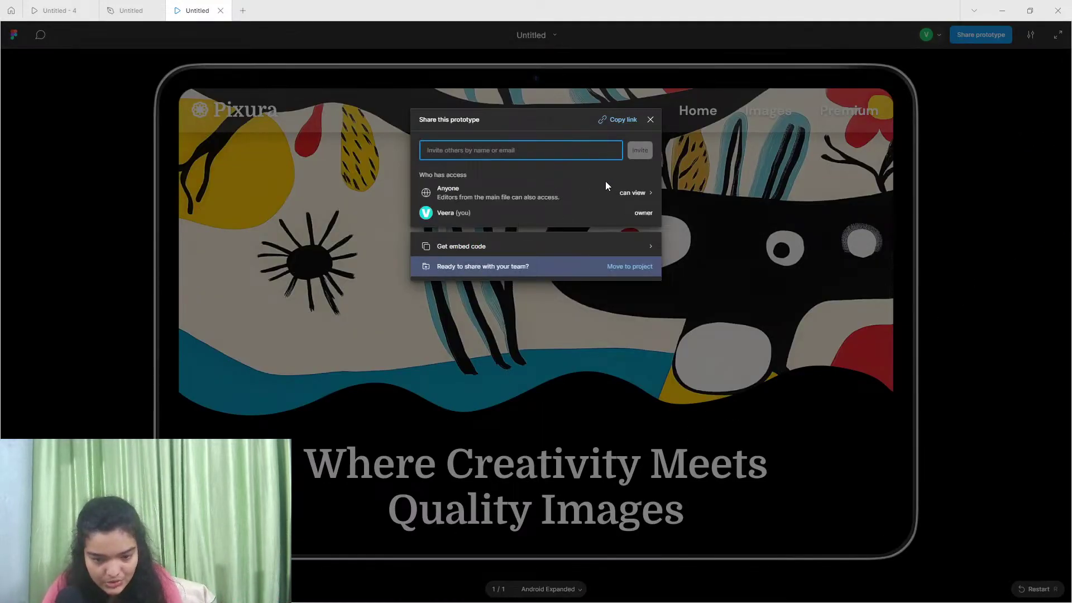
left_click(619, 121)
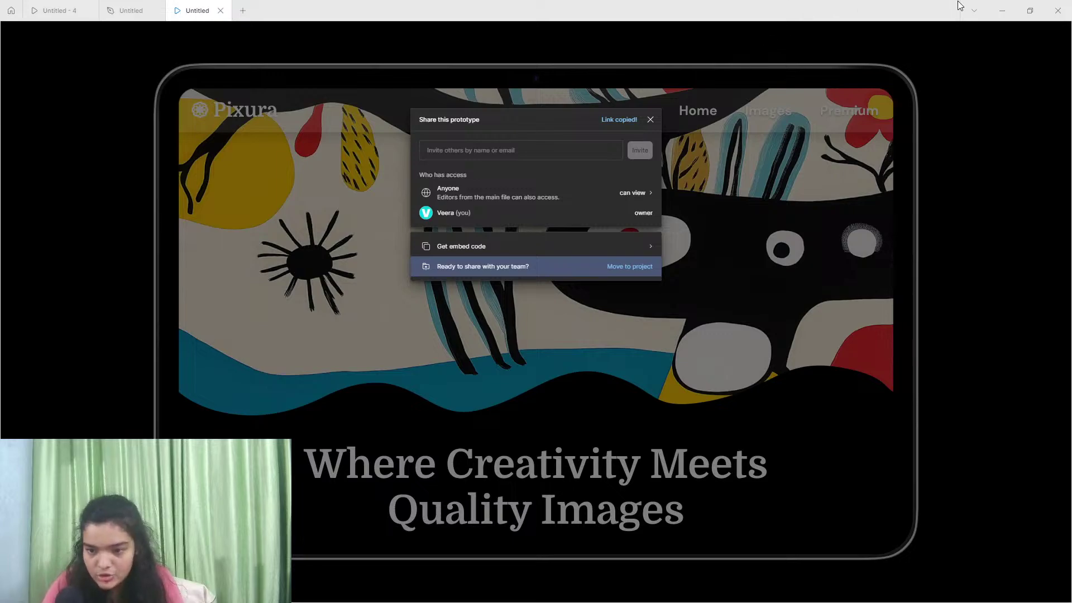
Switch to the YouTube Studio live stream page and post the copied prototype link in the live chat
left_click(1000, 8)
left_click(62, 12)
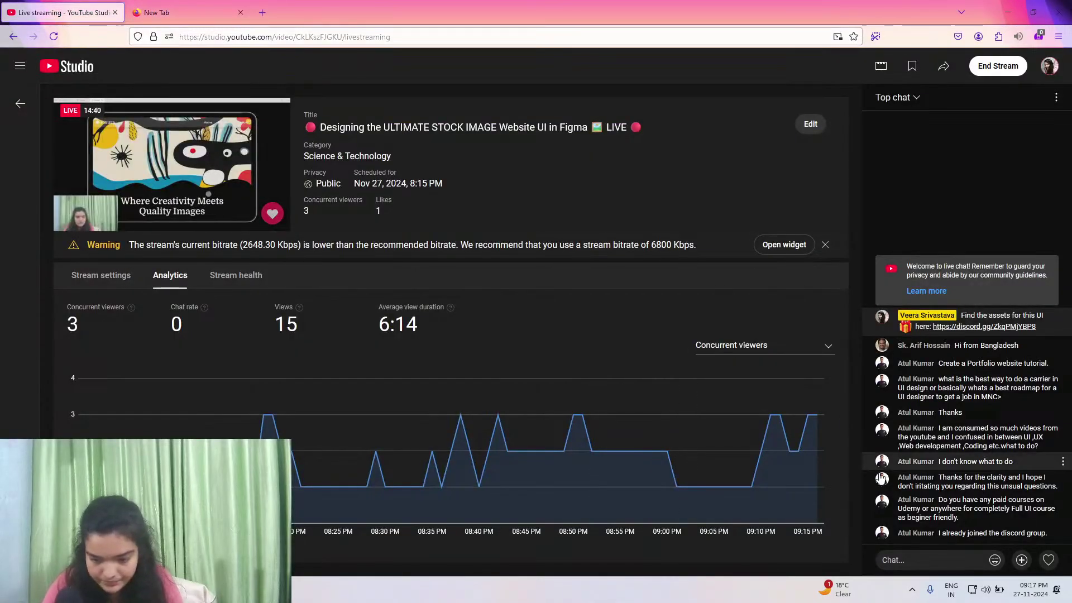
right_click(919, 556)
left_click(910, 558)
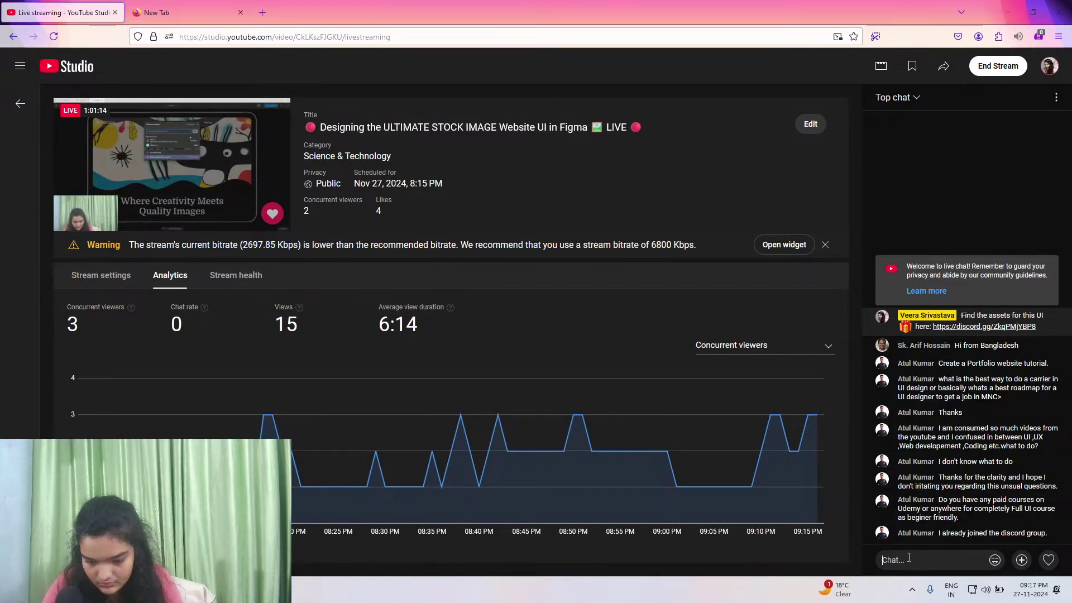
right_click(910, 556)
left_click(940, 379)
key("Return")
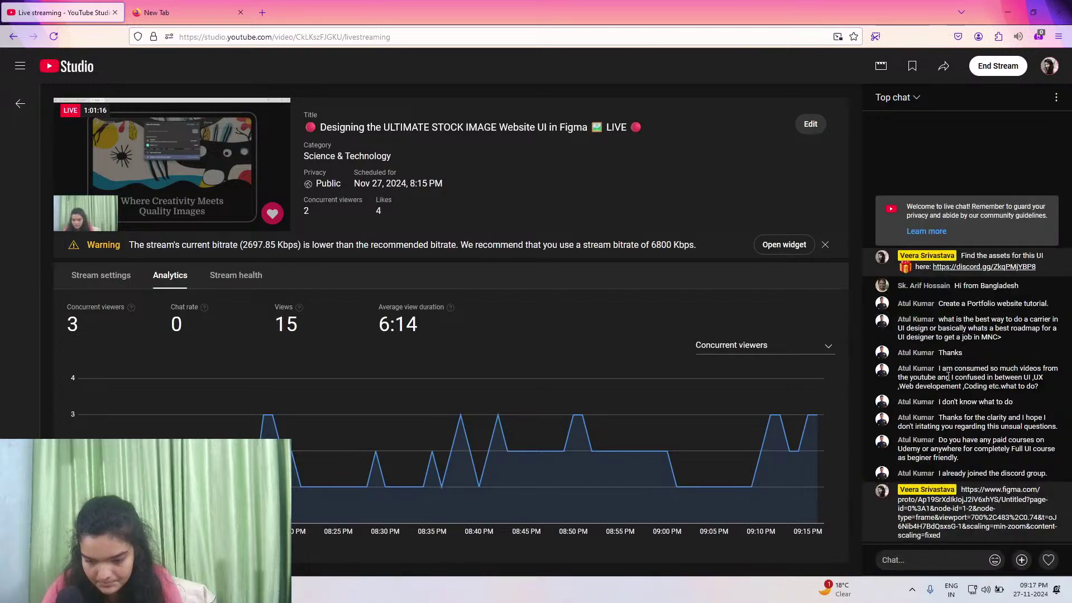
Switch back to the Figma prototype and close its sharing dialog
key("alt+Tab")
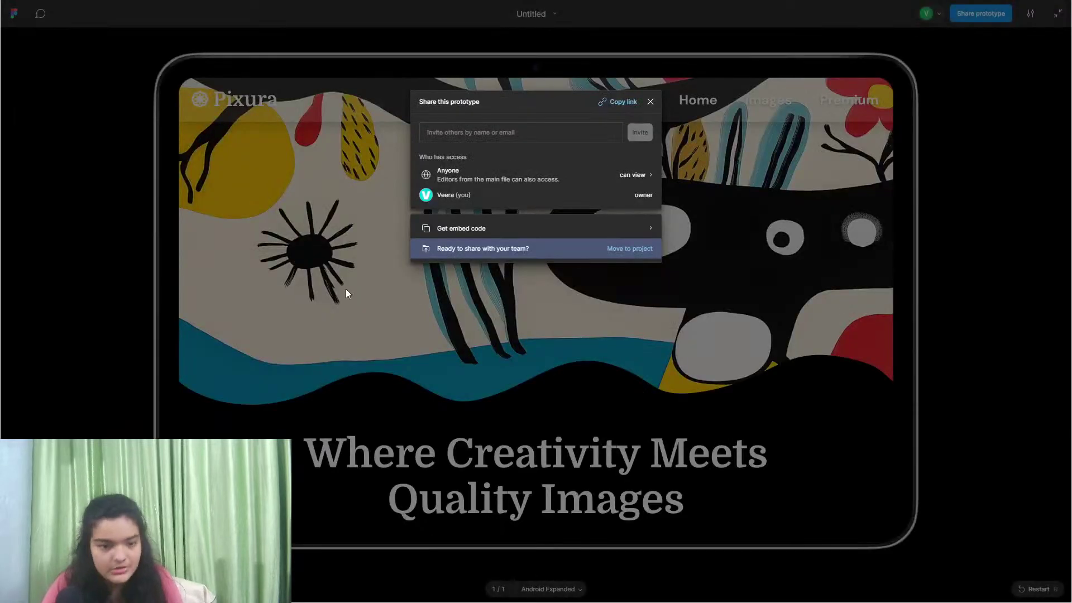
left_click(651, 101)
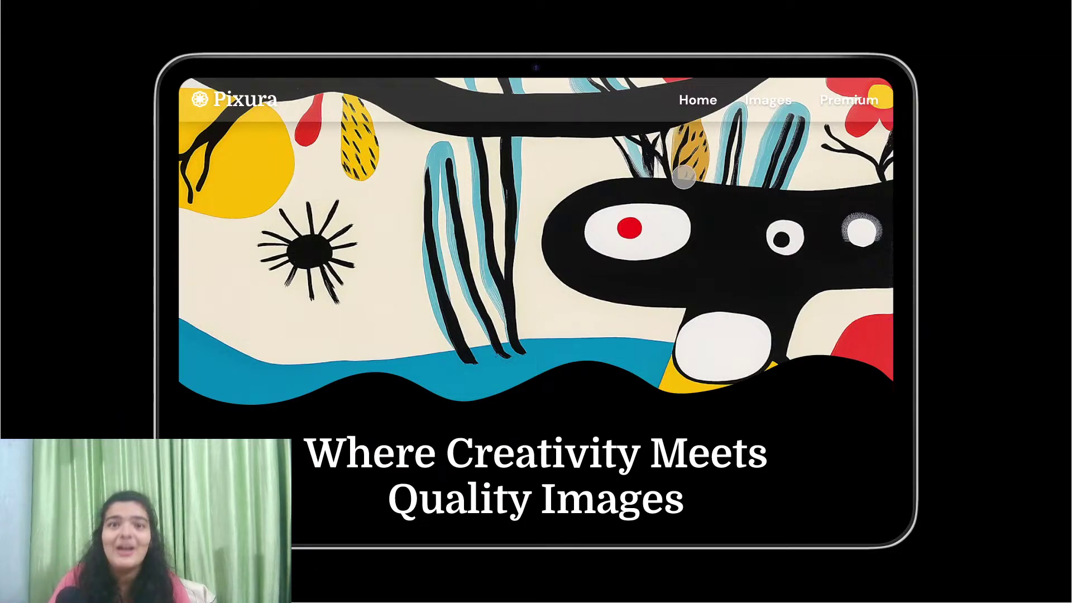
Leave the prototype's full-screen view and switch to OBS
left_click(1053, 14)
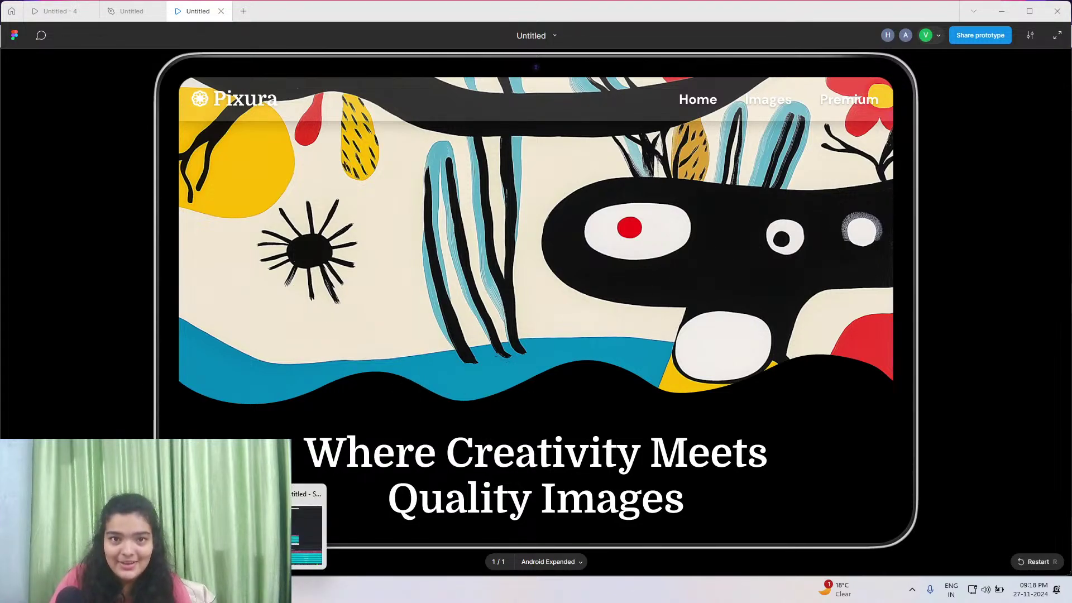
left_click(306, 533)
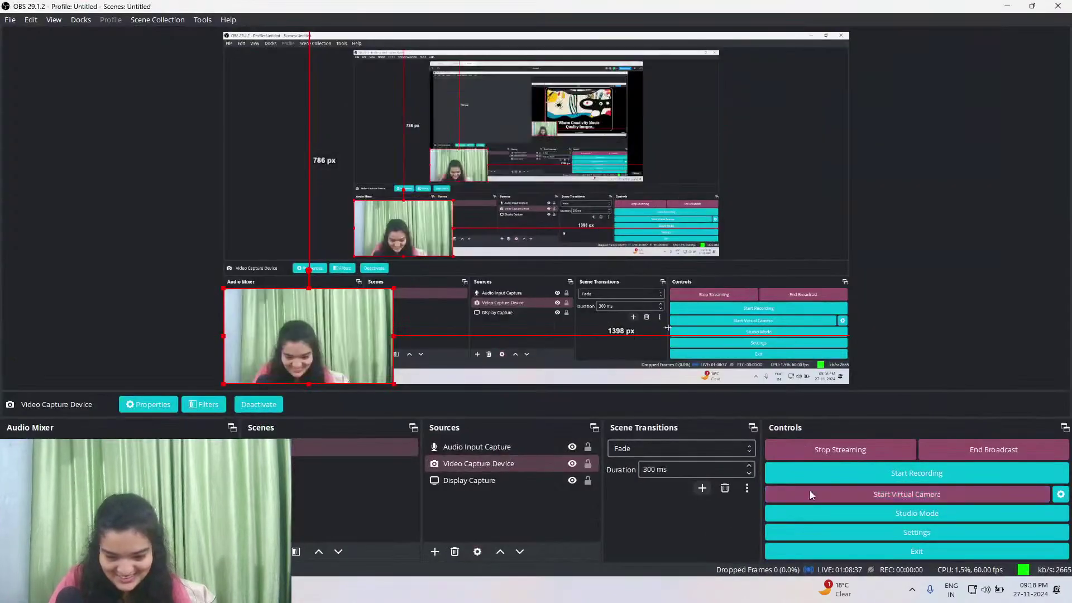